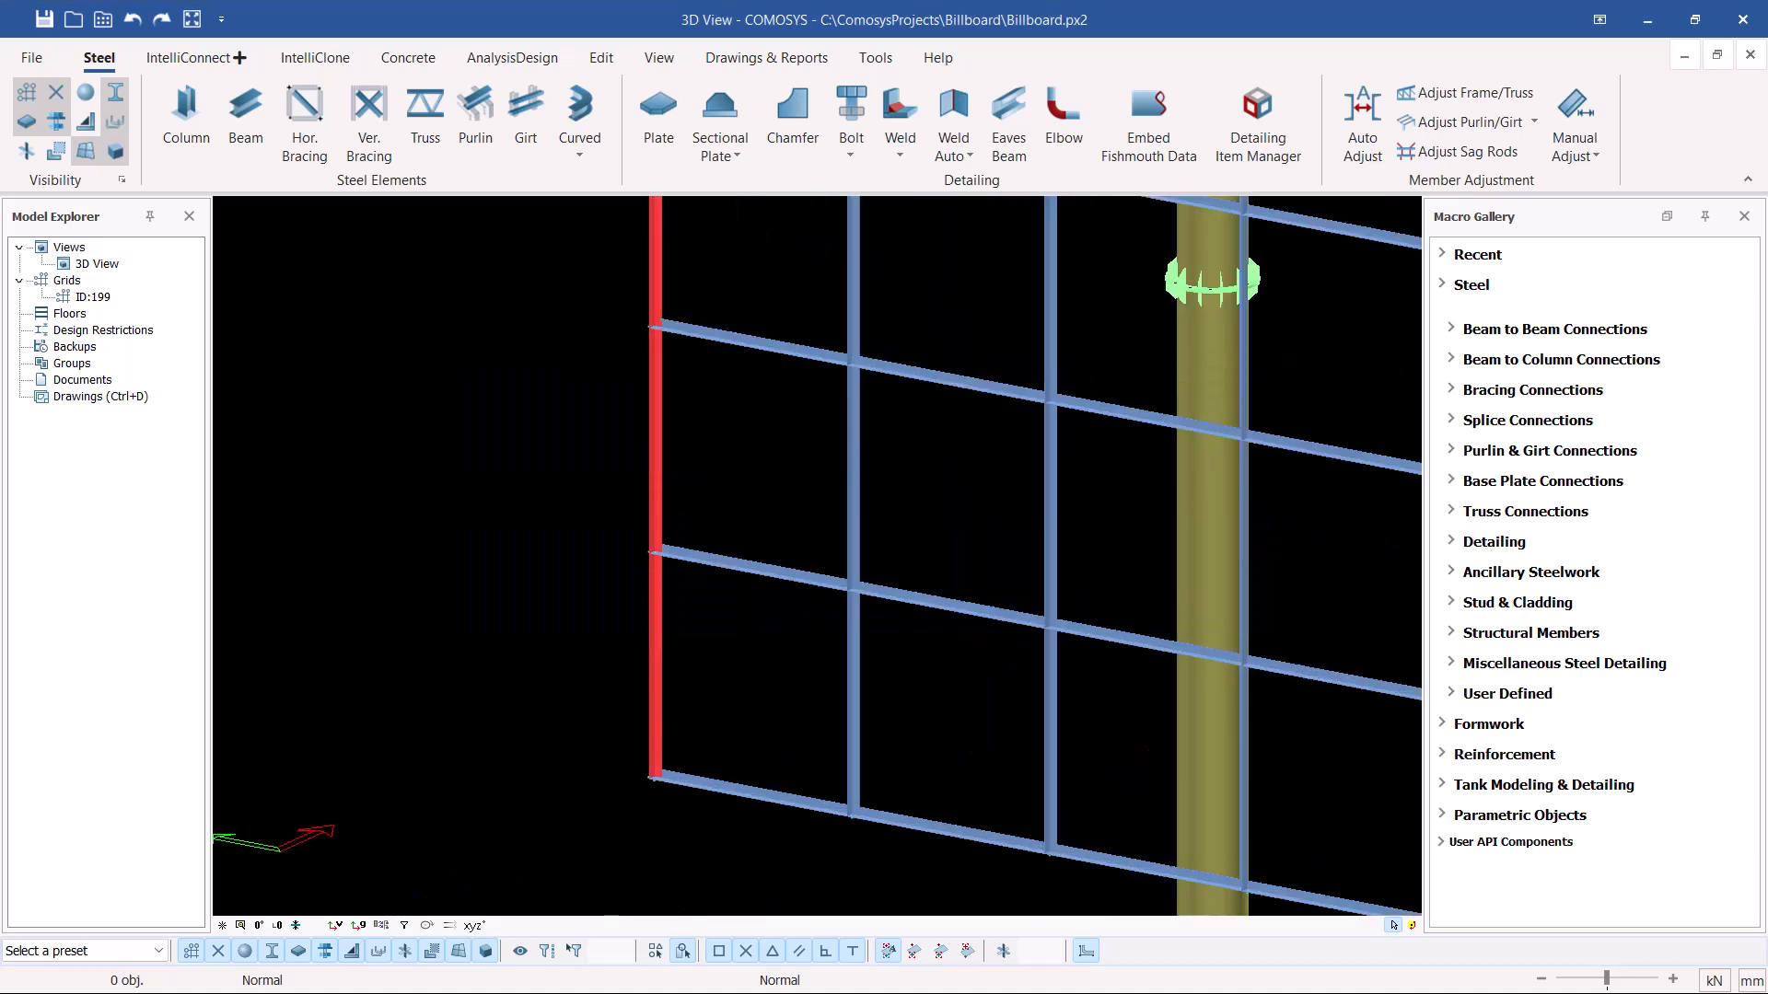
Check the profile properties of the frame's outer left vertical member without changing them, and clear the selection.
{"action": "double_click", "coordinate": [655, 652]}
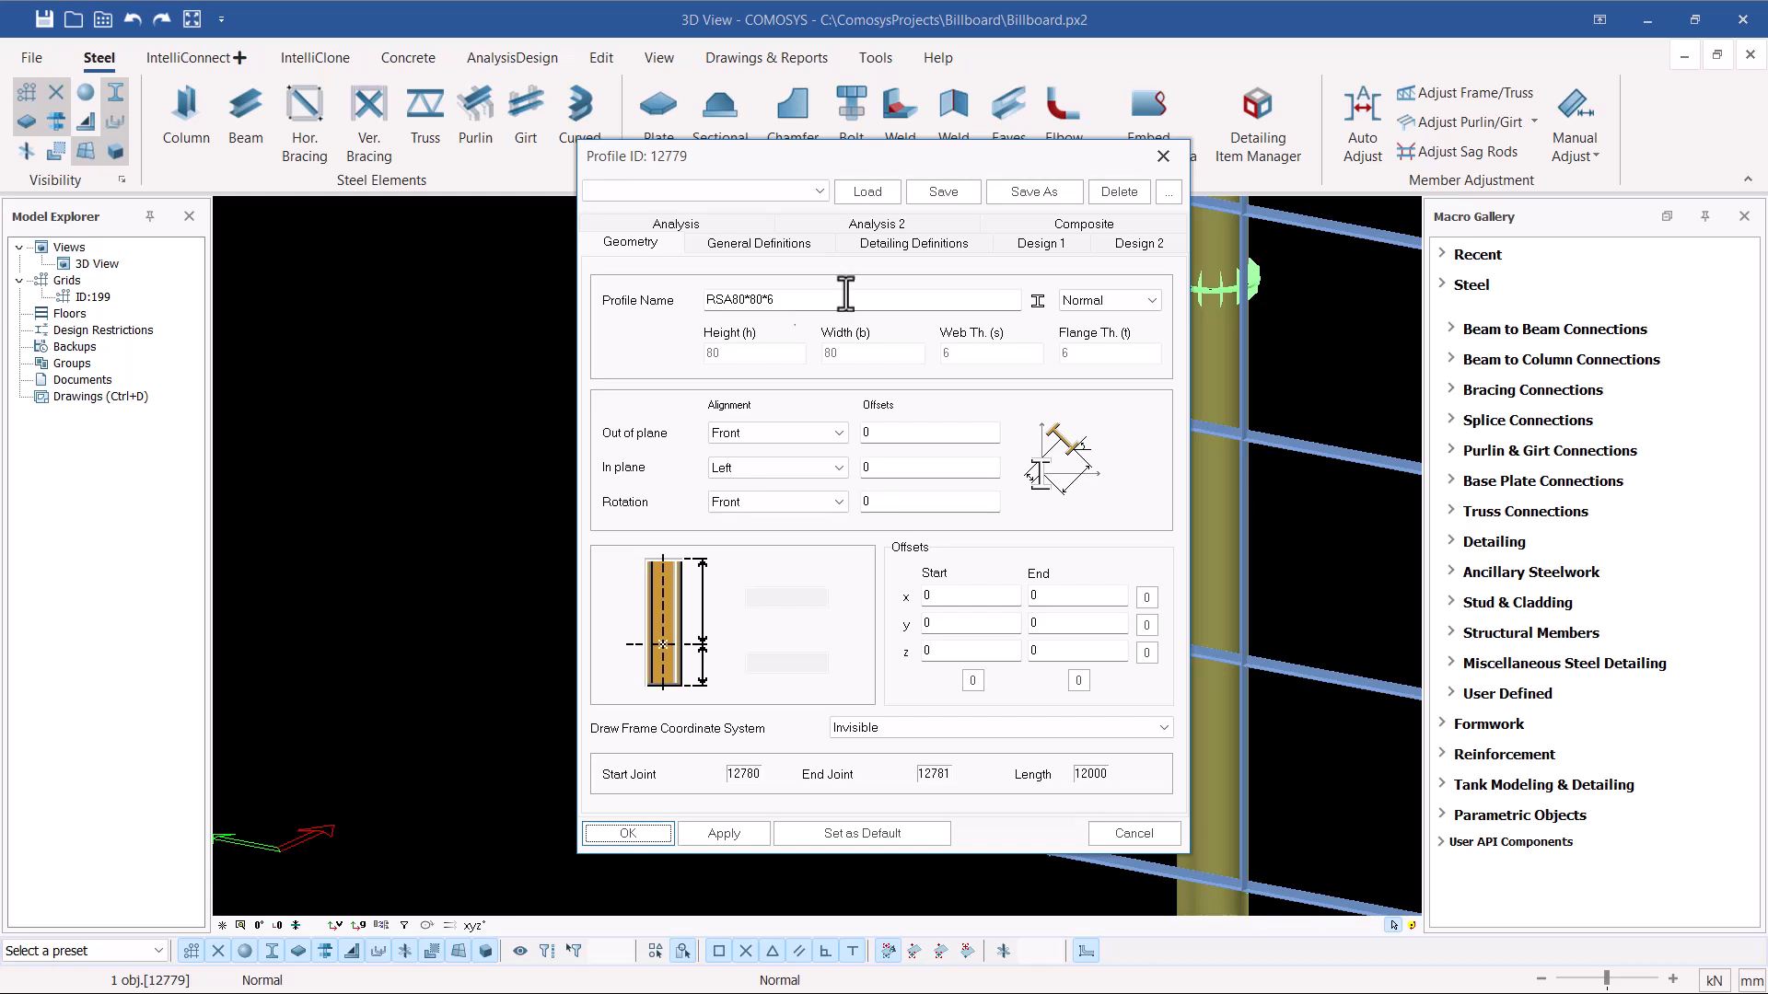
{"action": "left_click", "coordinate": [1164, 159]}
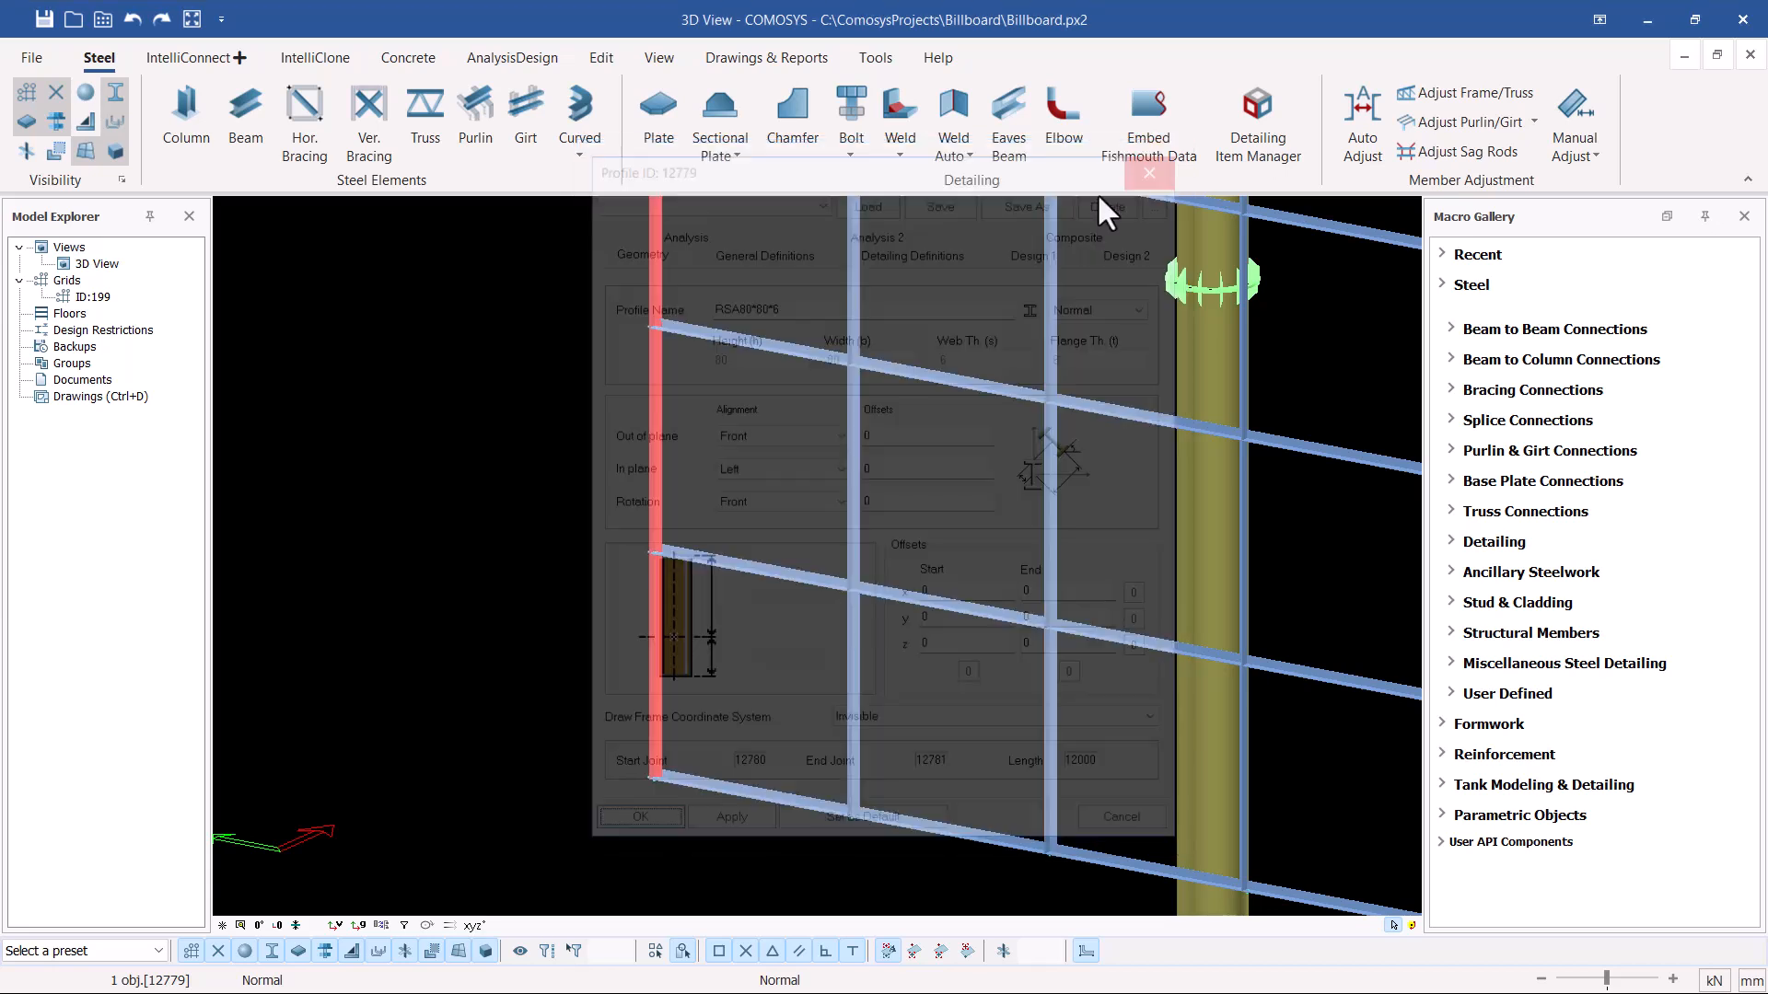
{"action": "key", "text": "Escape"}
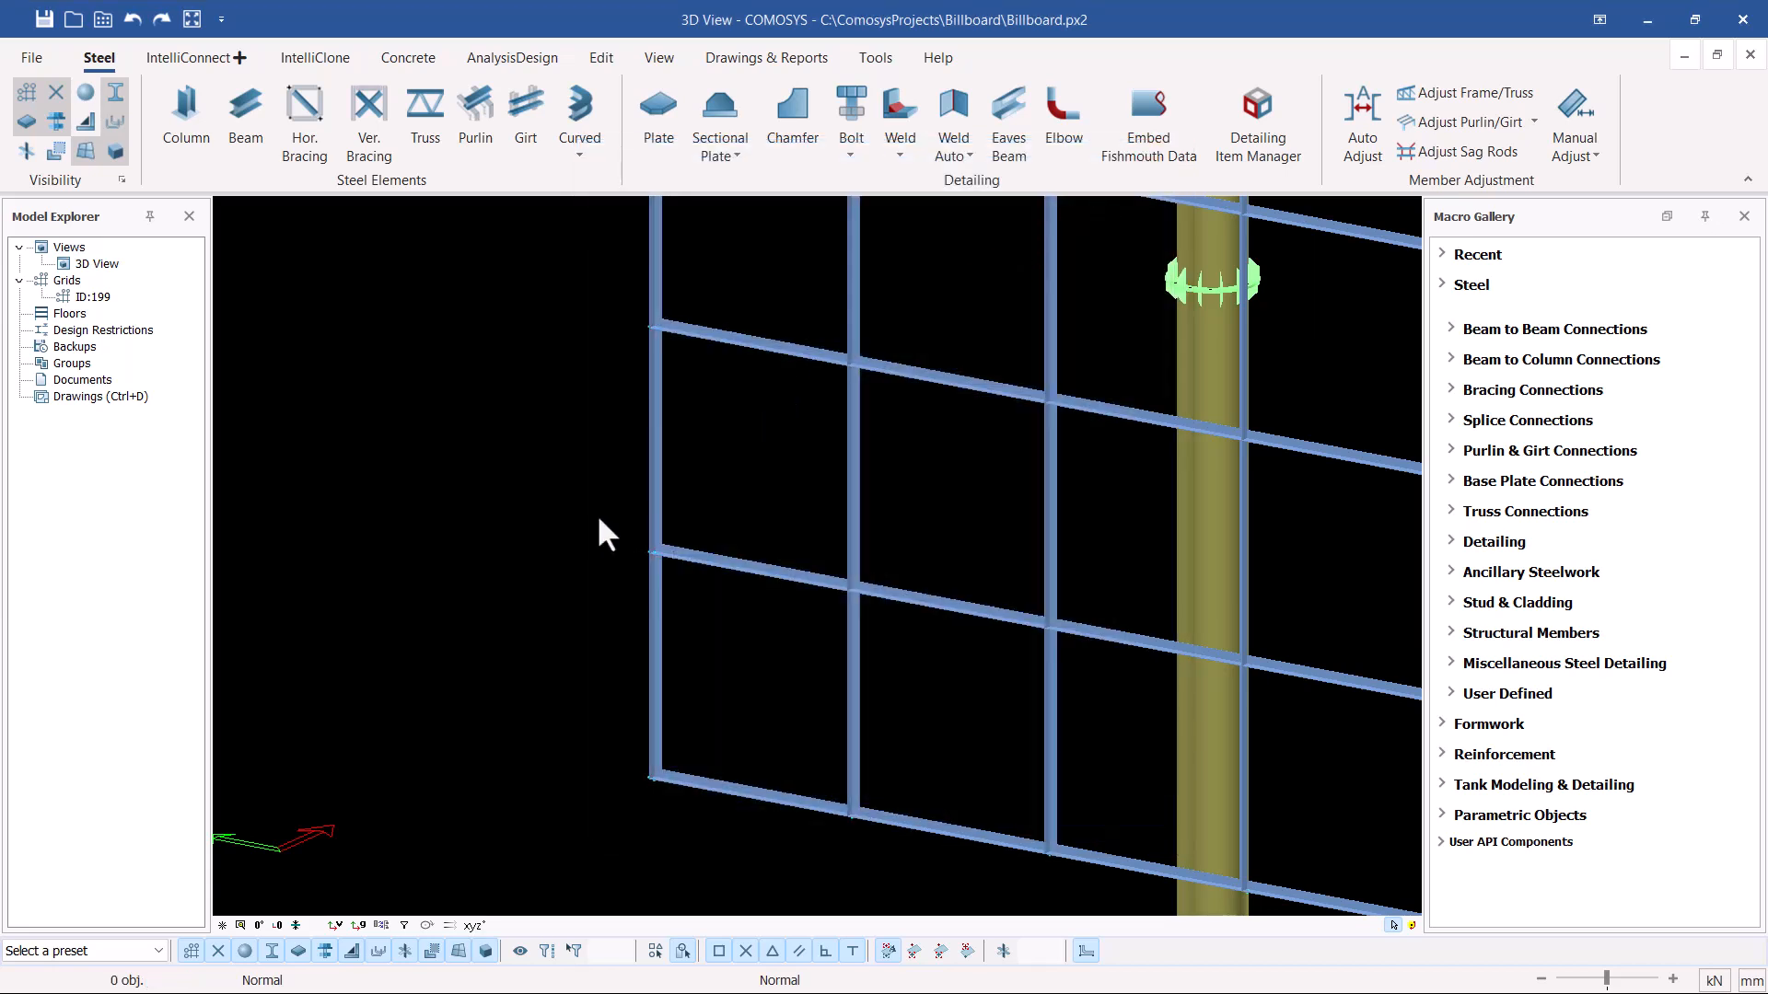
Select the whole billboard frame and filter the selection down to its RSA80*80*6 profiles.
{"action": "scroll", "coordinate": [599, 513], "scroll_direction": "down", "scroll_amount": 2}
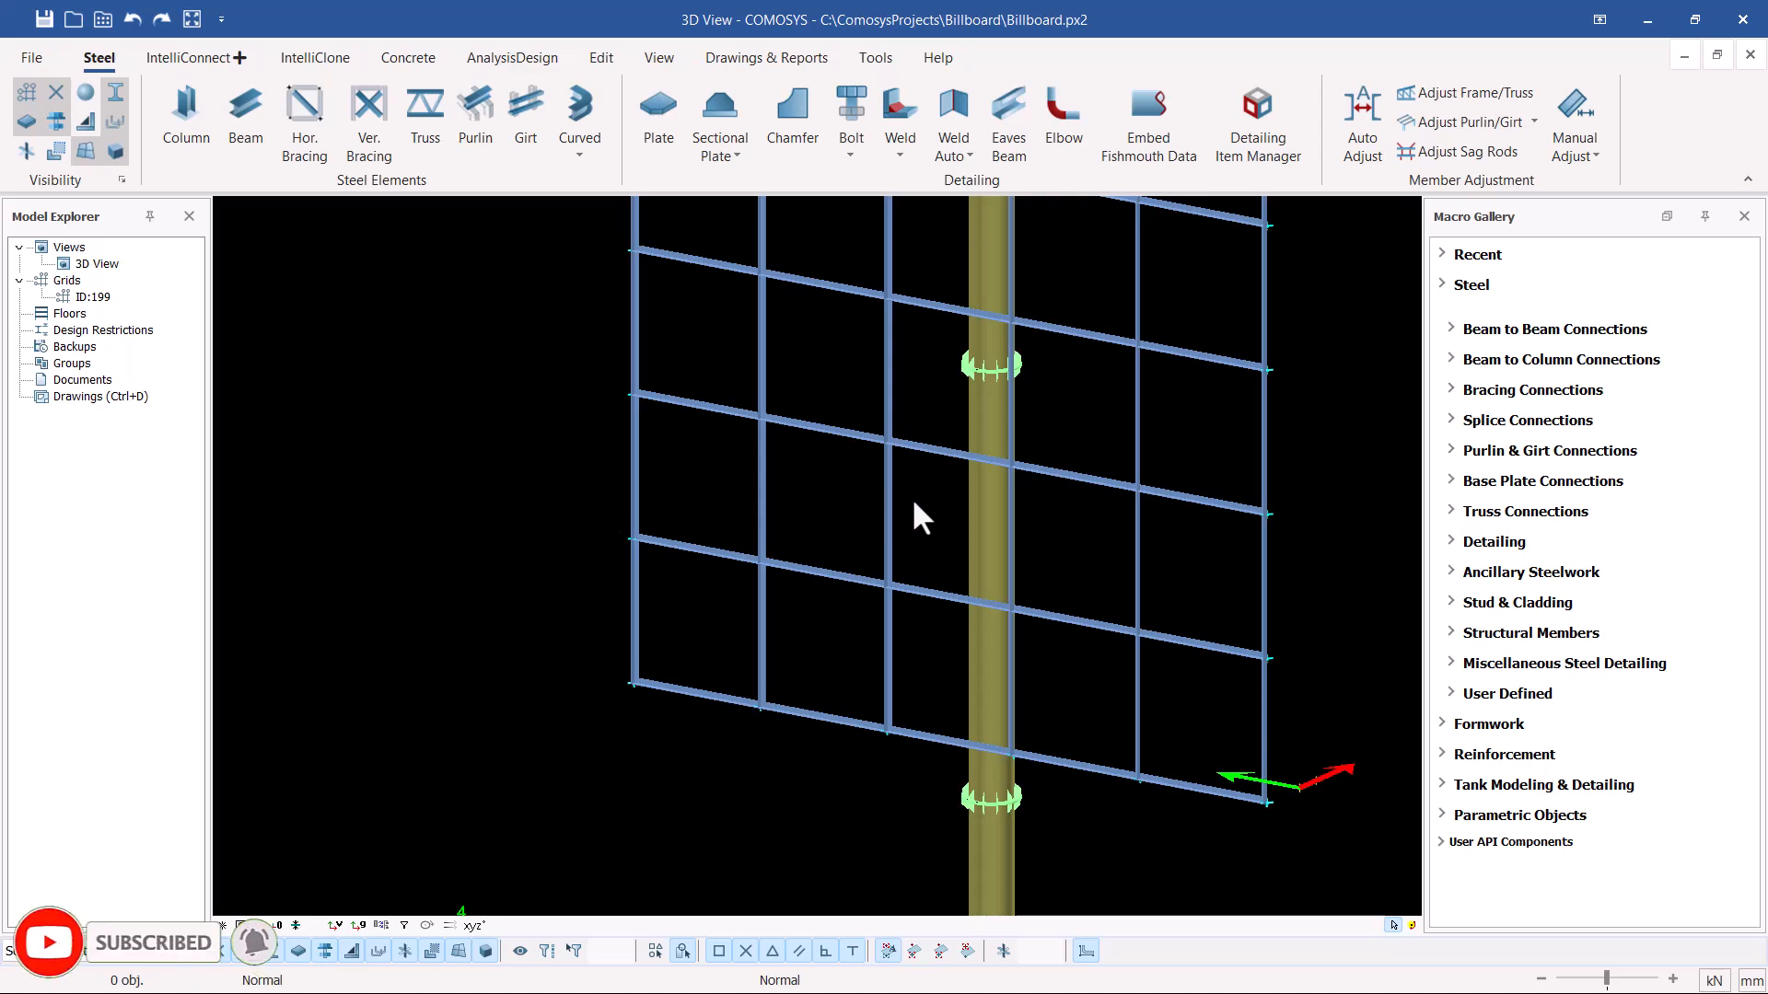
{"action": "scroll", "coordinate": [736, 552], "scroll_direction": "down", "scroll_amount": 5}
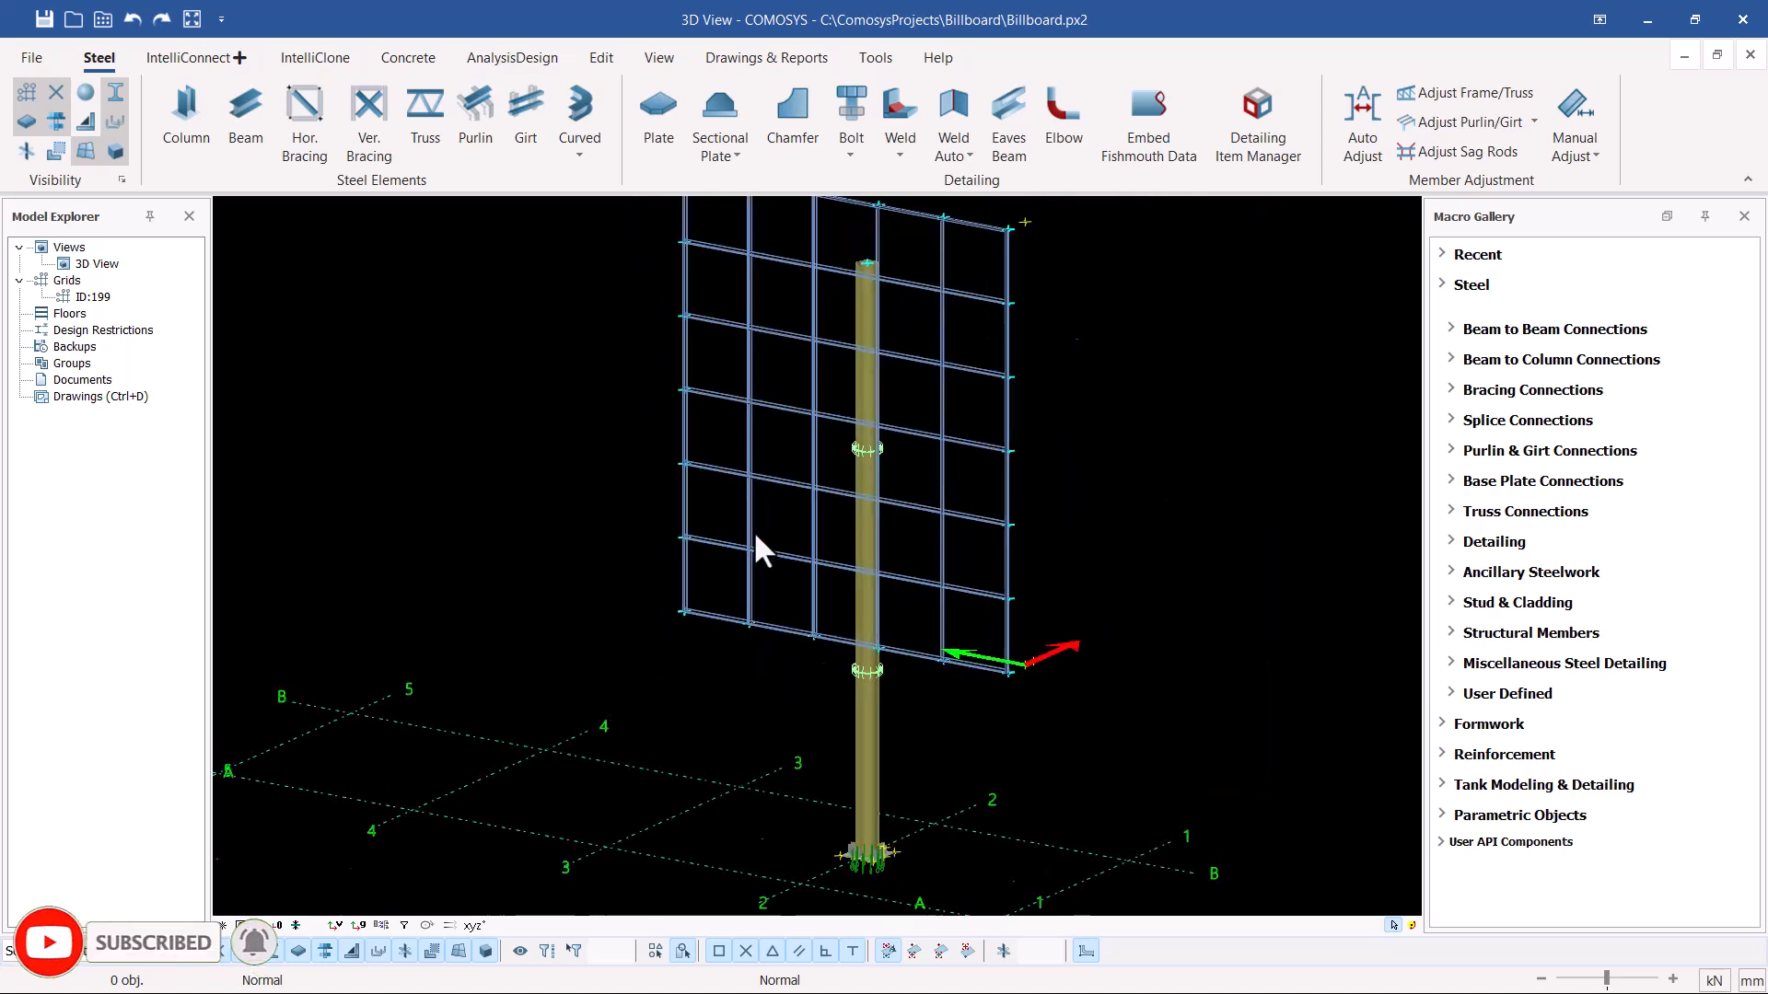
{"action": "left_click_drag", "start_coordinate": [820, 239], "coordinate": [622, 616]}
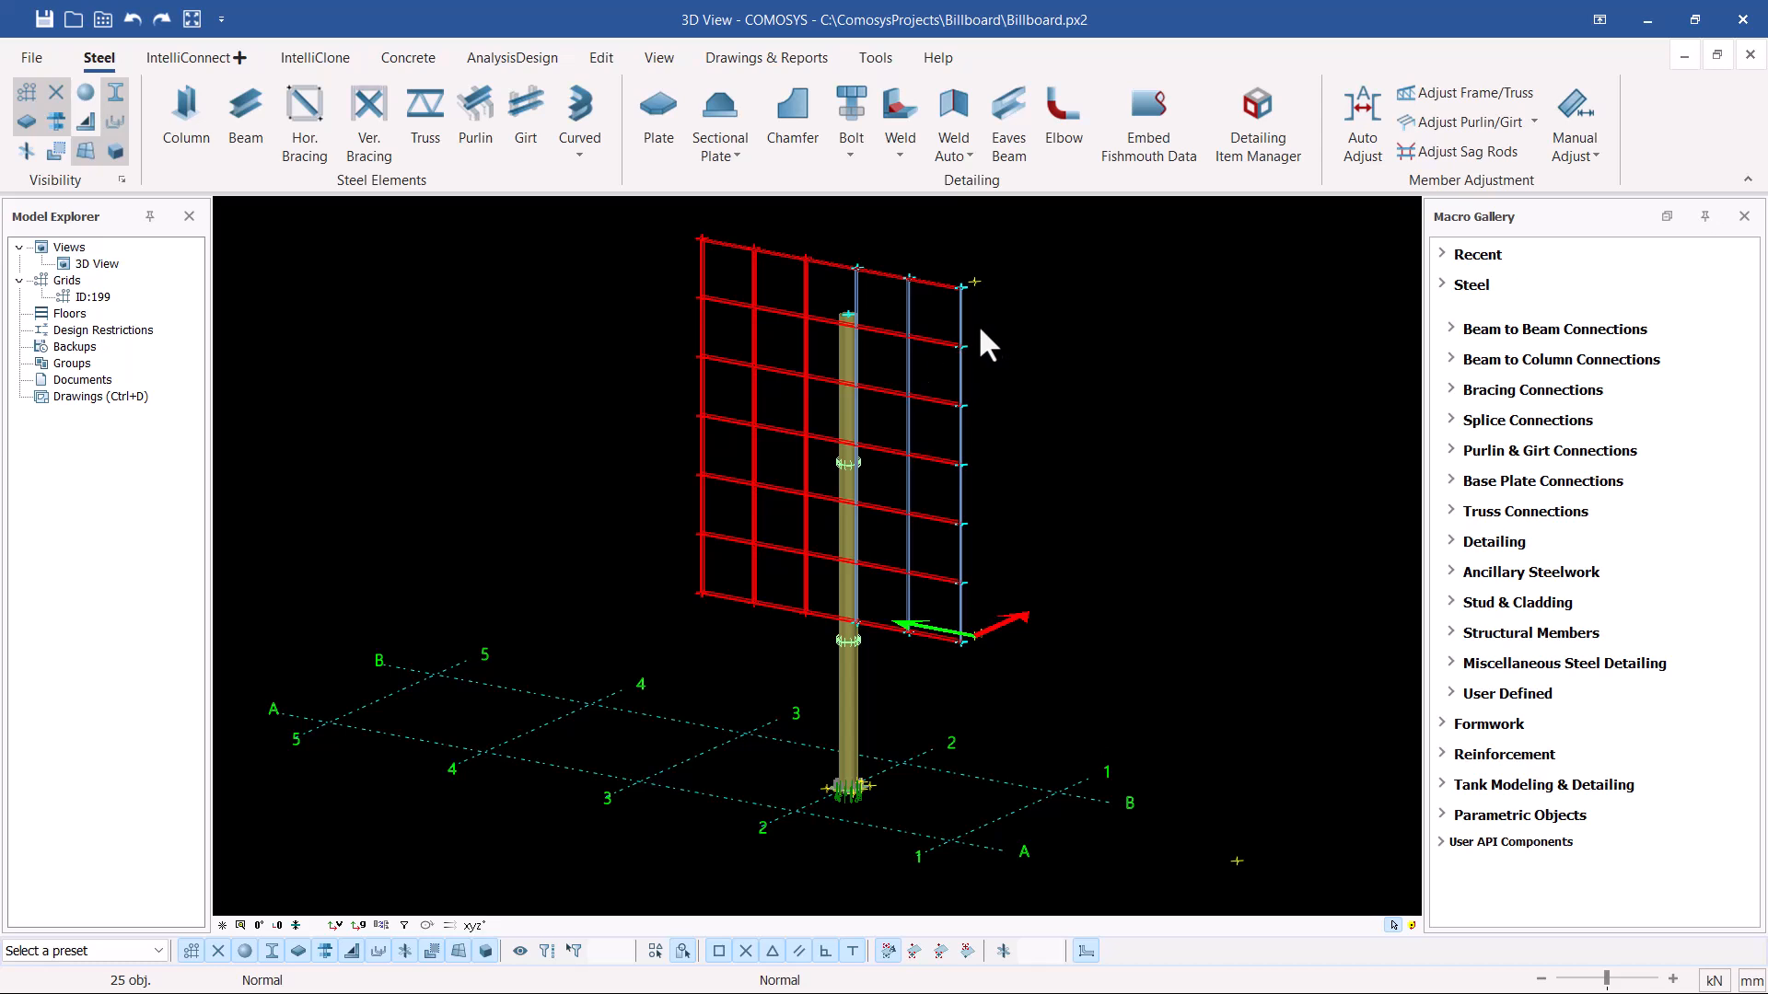
{"action": "left_click_drag", "start_coordinate": [899, 312], "coordinate": [842, 288]}
{"action": "scroll", "coordinate": [957, 595], "scroll_direction": "up", "scroll_amount": 5}
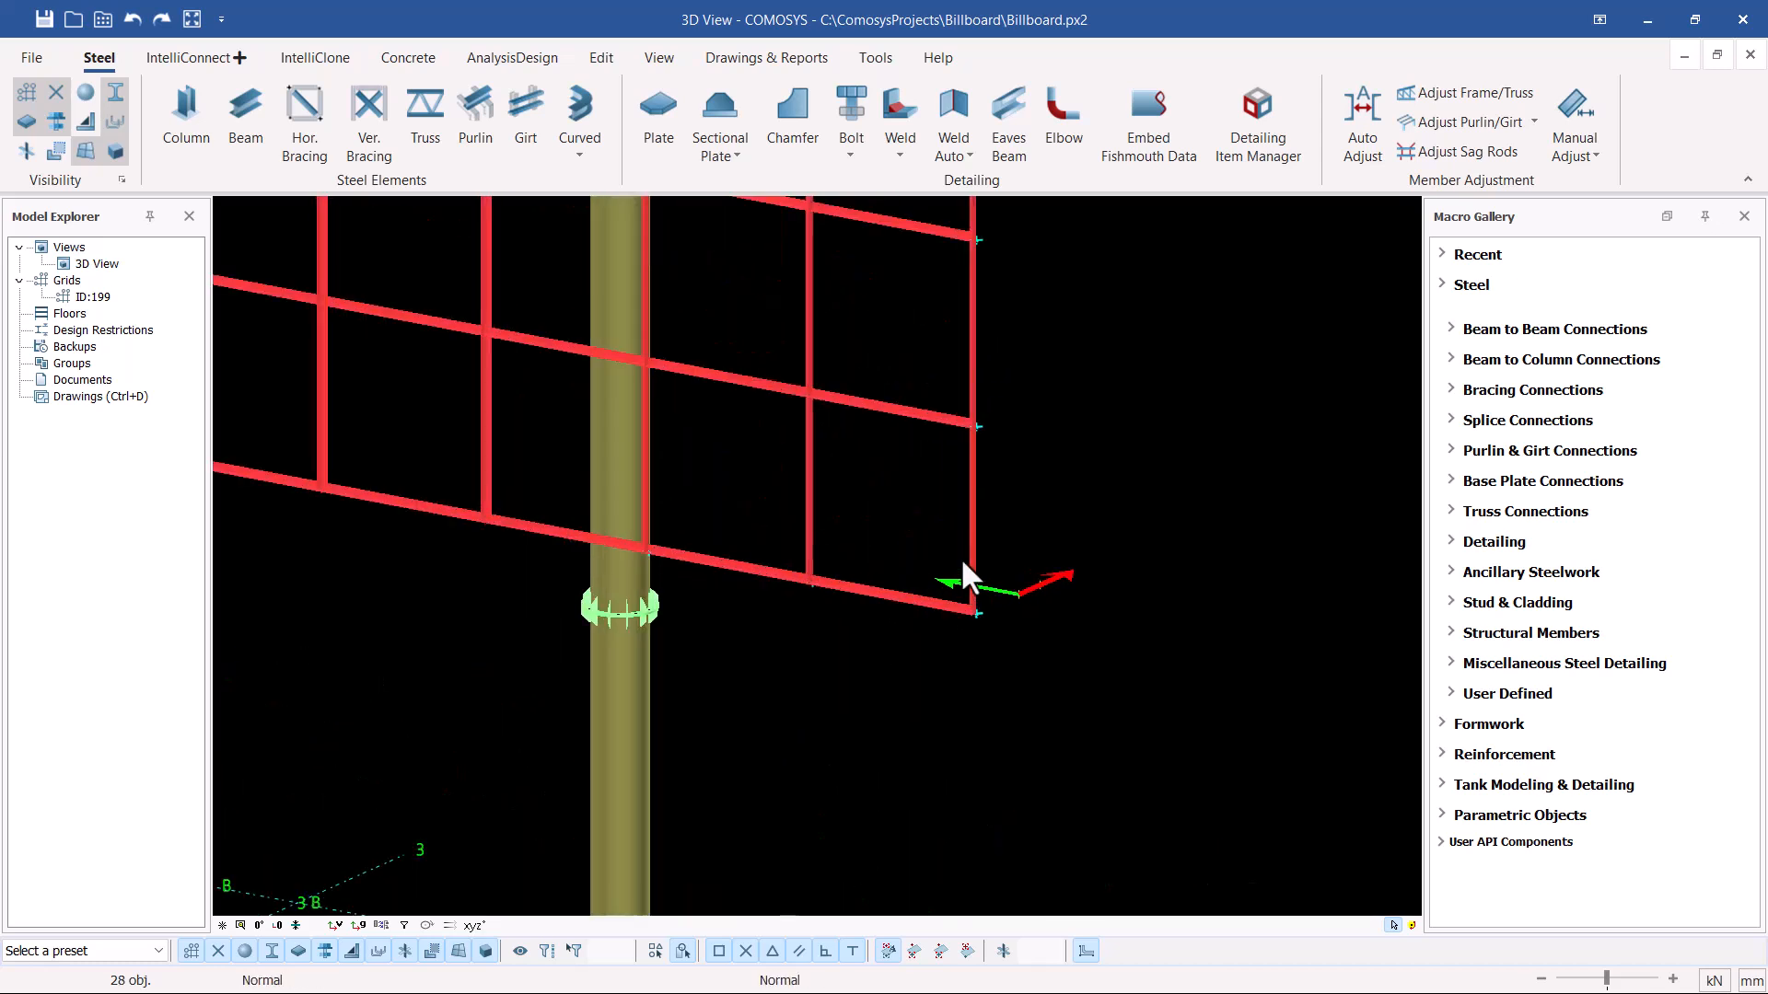
{"action": "left_click", "coordinate": [971, 511]}
{"action": "double_click", "coordinate": [972, 511]}
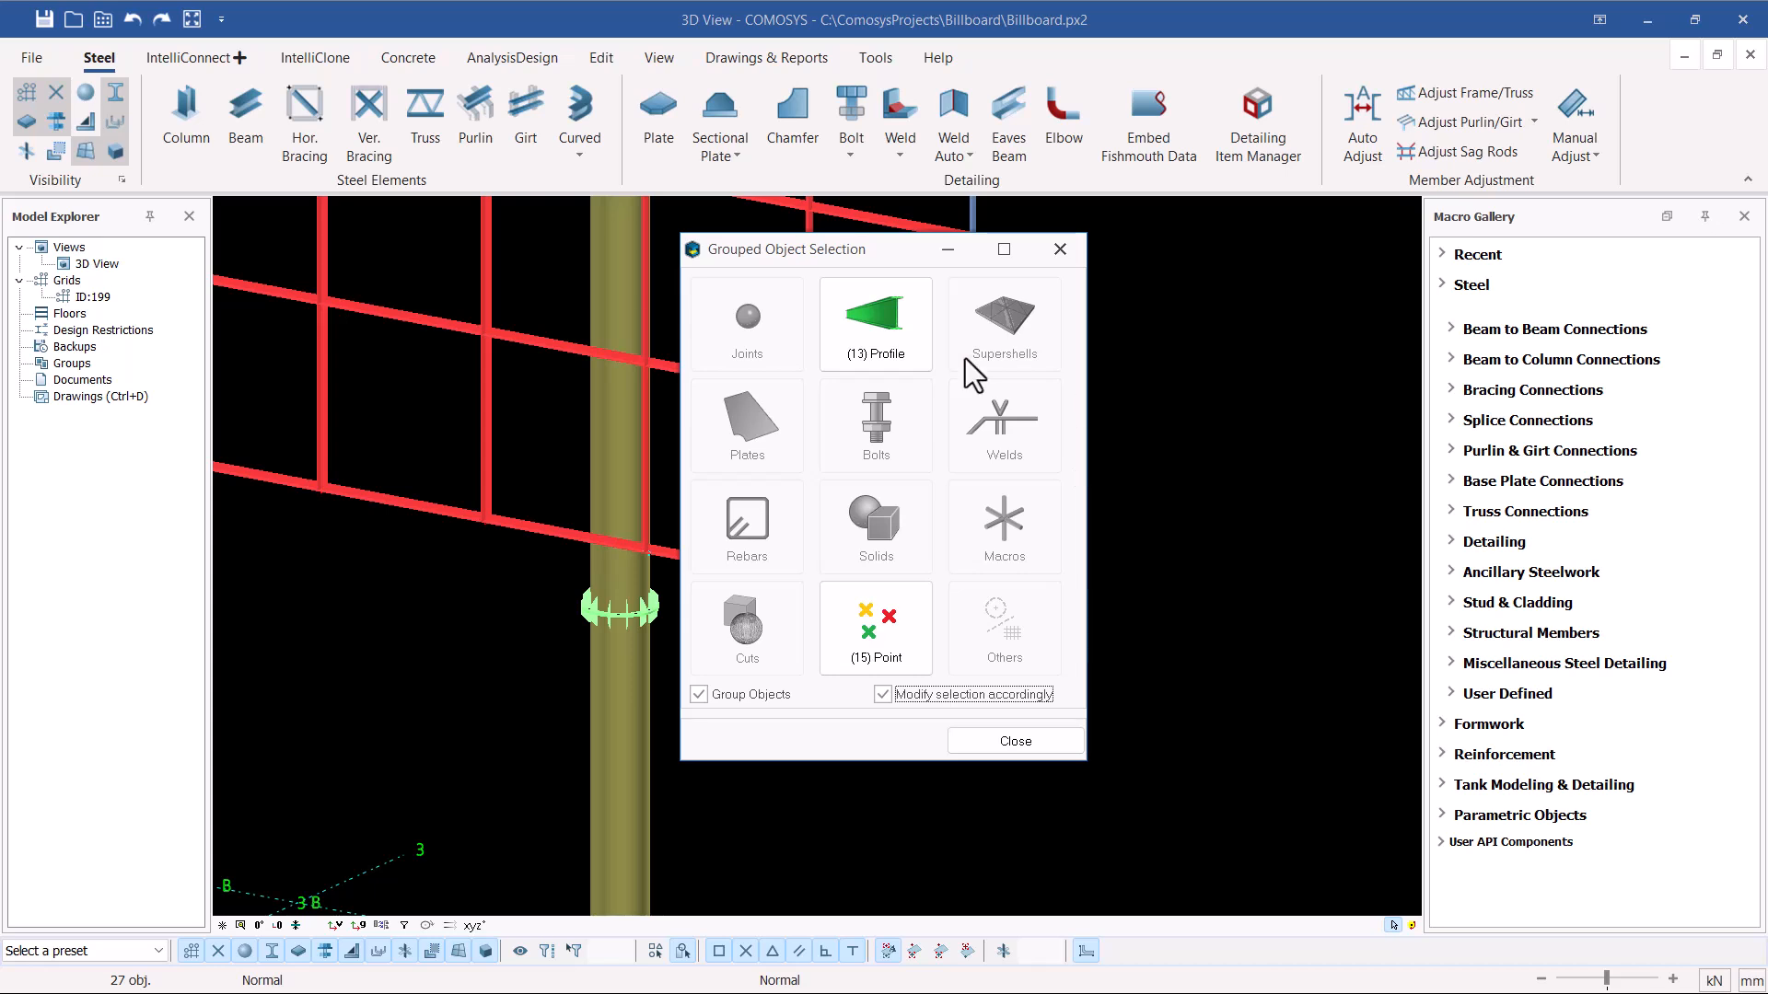
{"action": "left_click", "coordinate": [881, 345]}
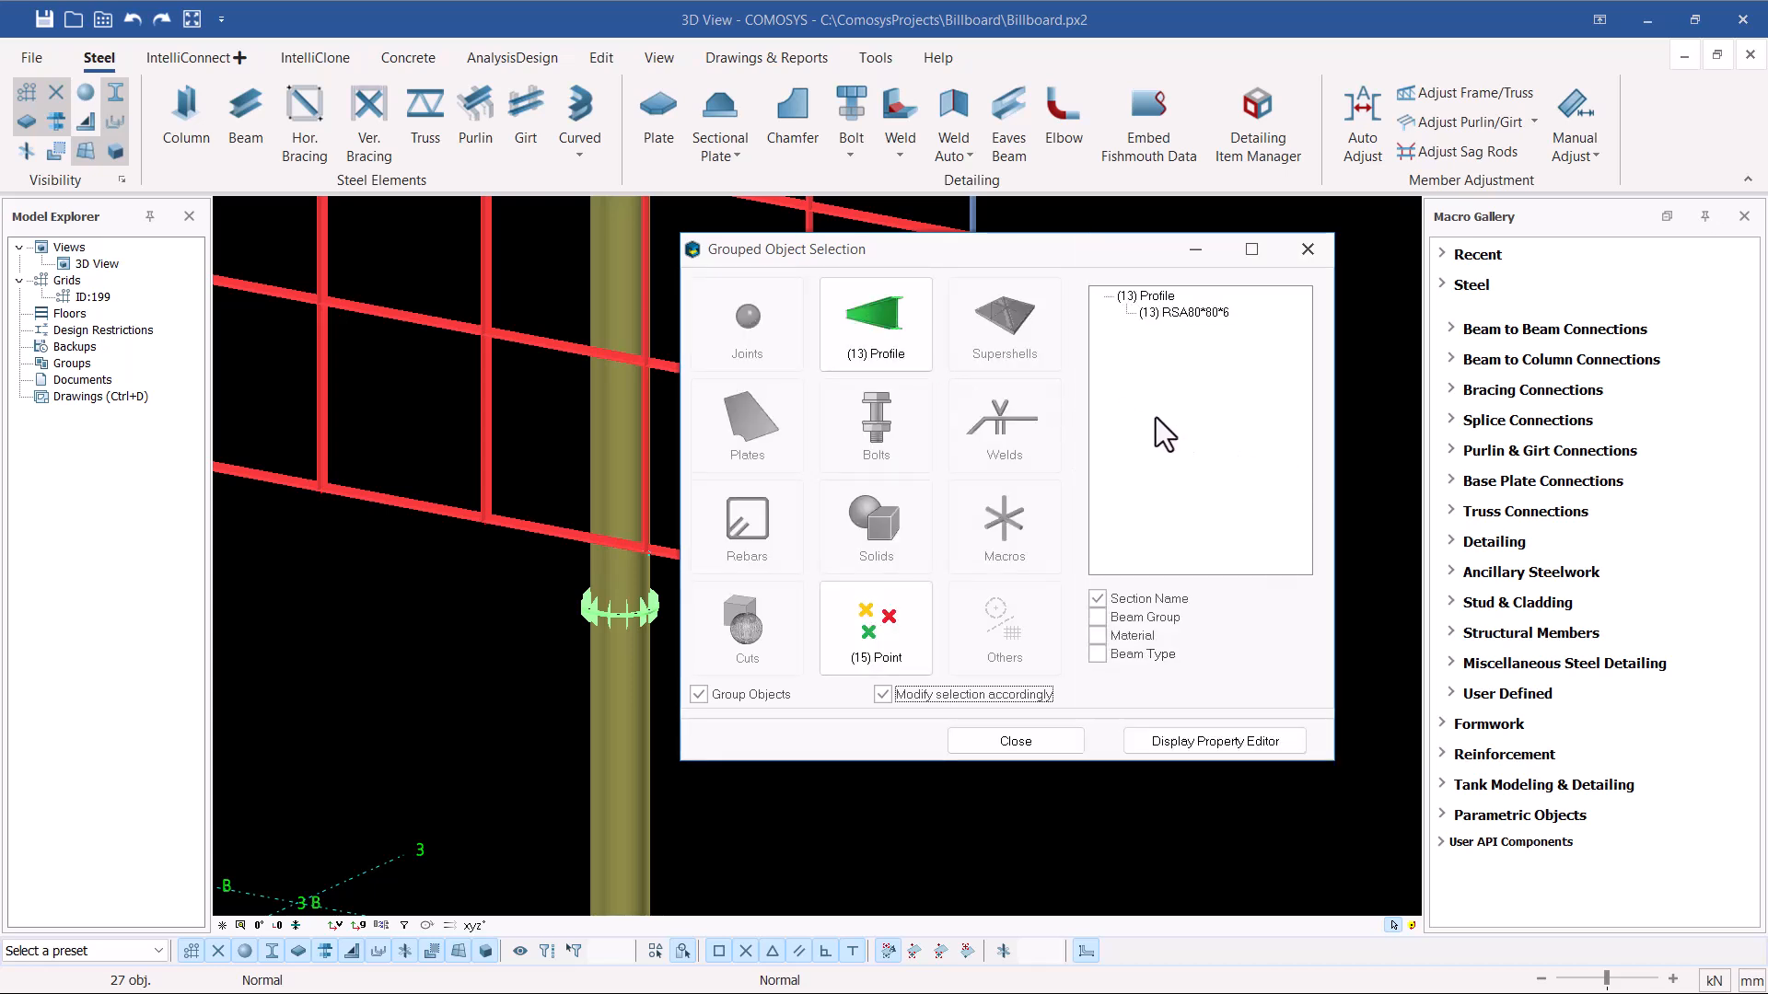
{"action": "double_click", "coordinate": [1202, 316]}
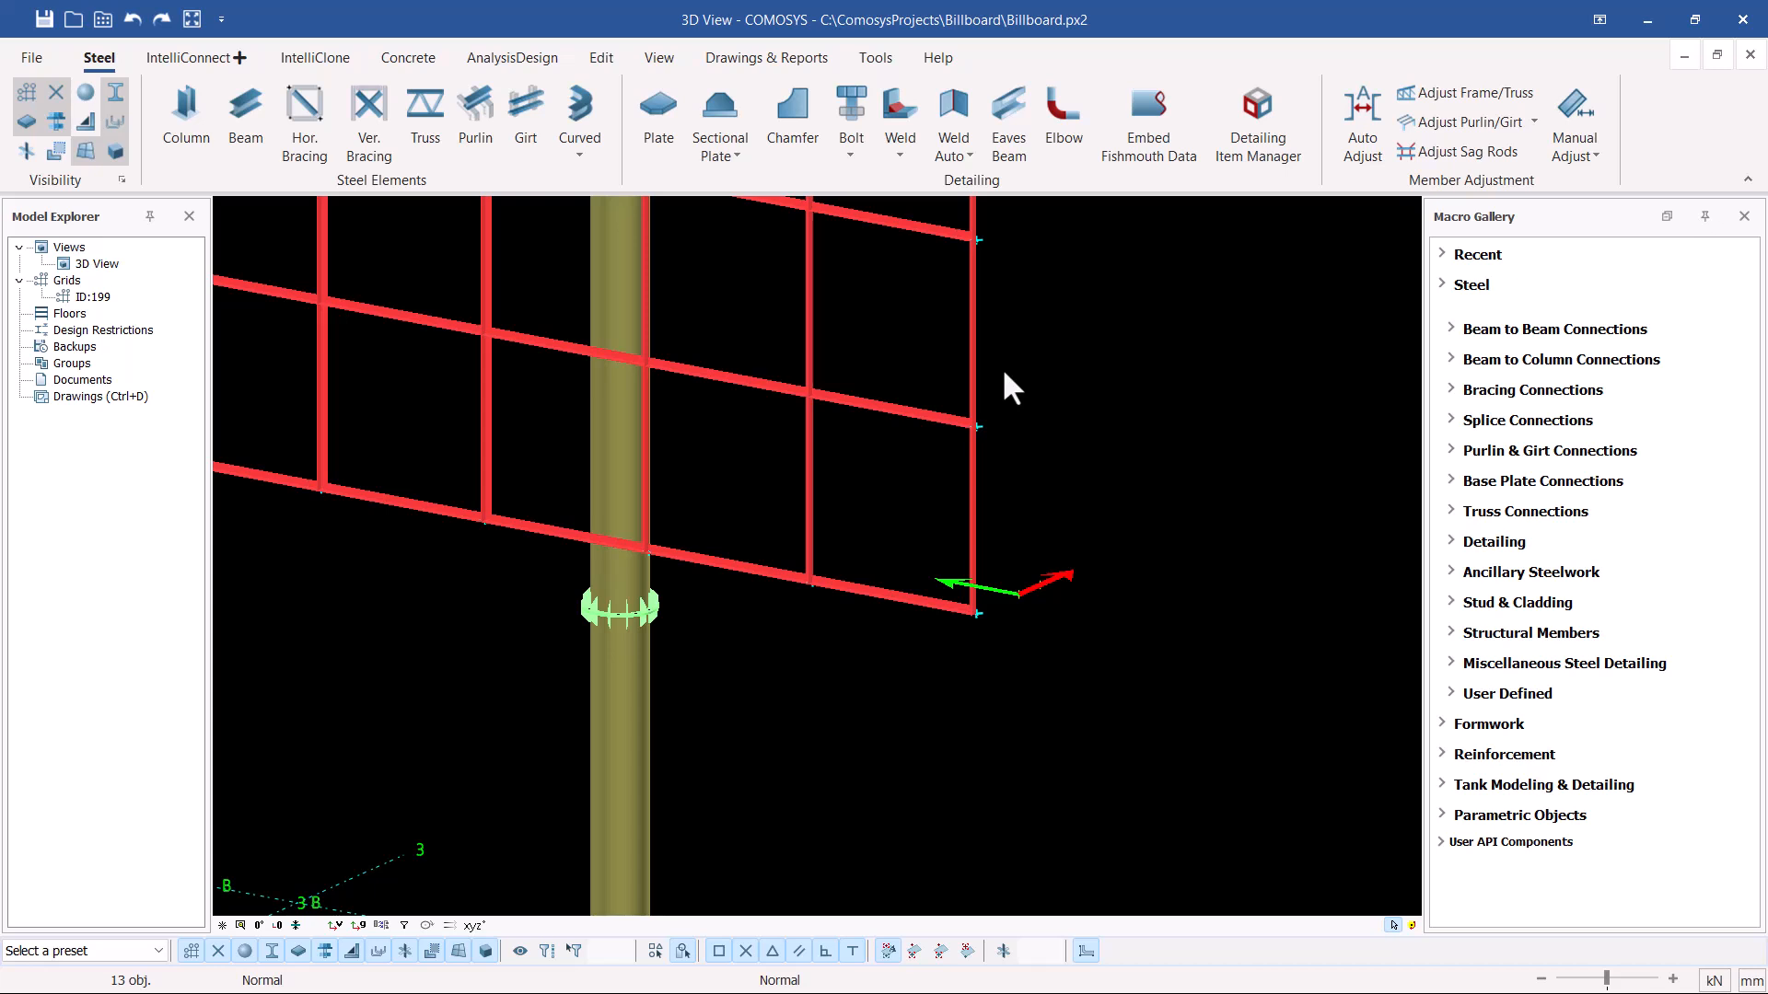
Bring up the profile library for the selected members and browse the RSA (205) and L (112) families for an angle section.
{"action": "key", "text": "space"}
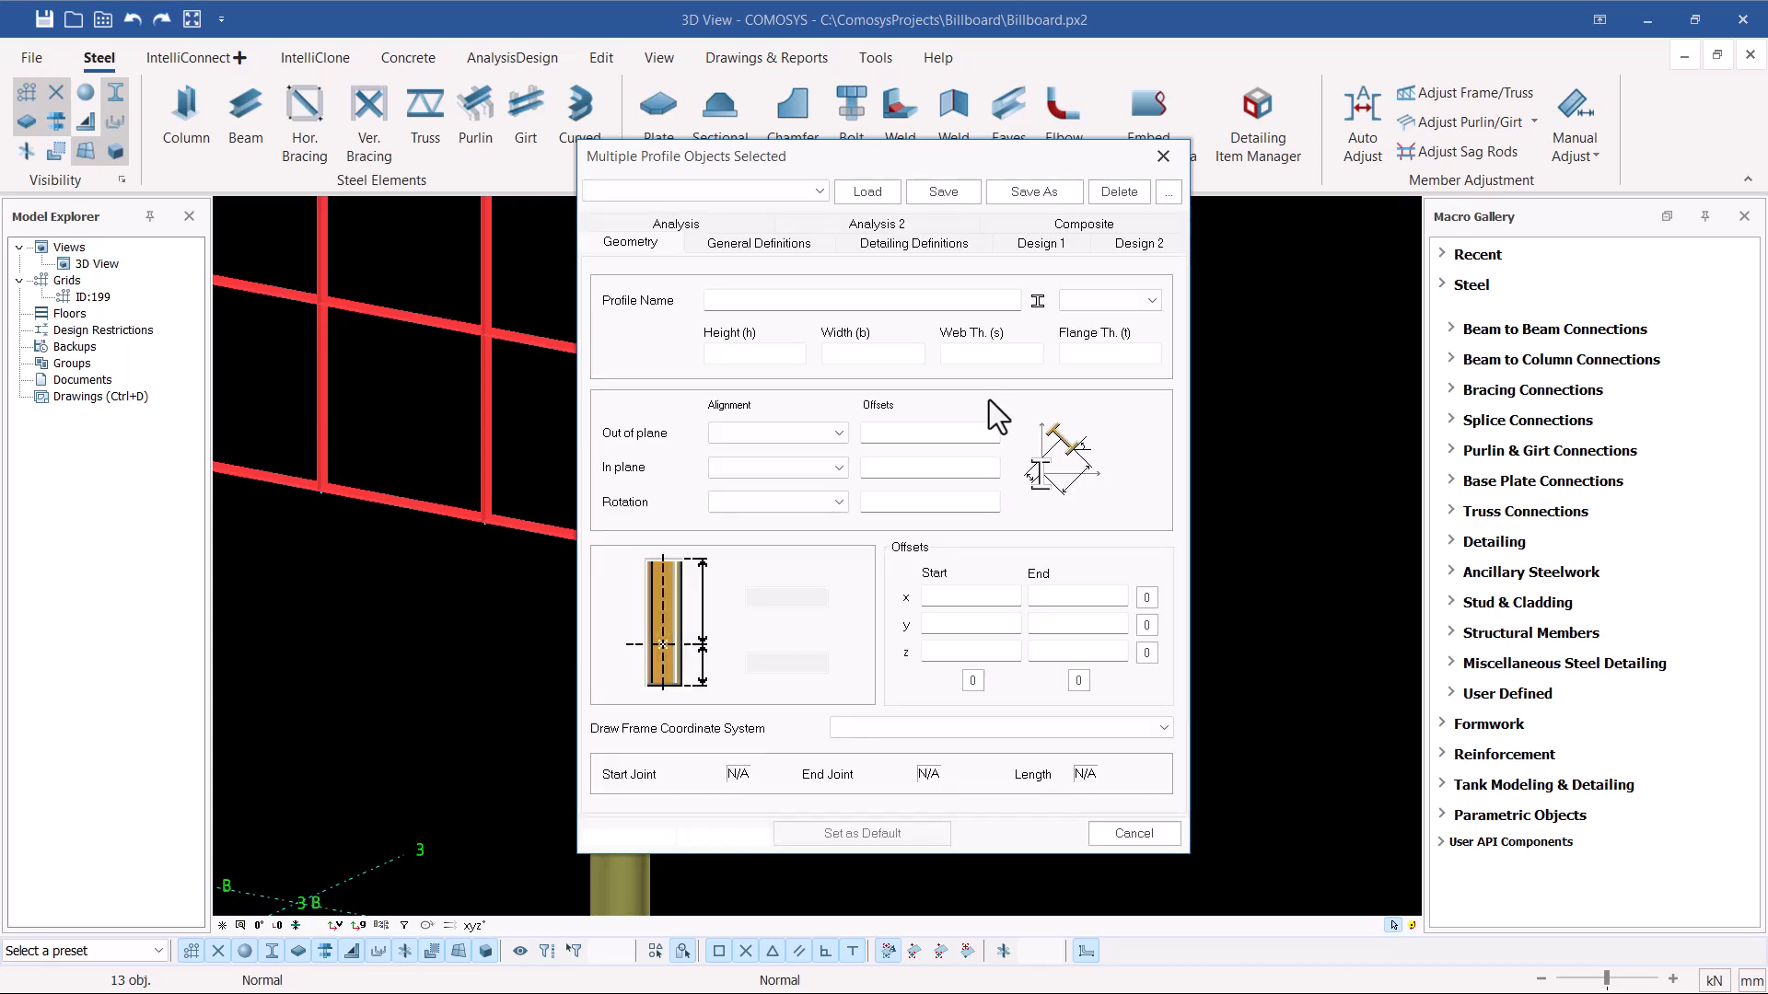
{"action": "left_click", "coordinate": [1036, 300]}
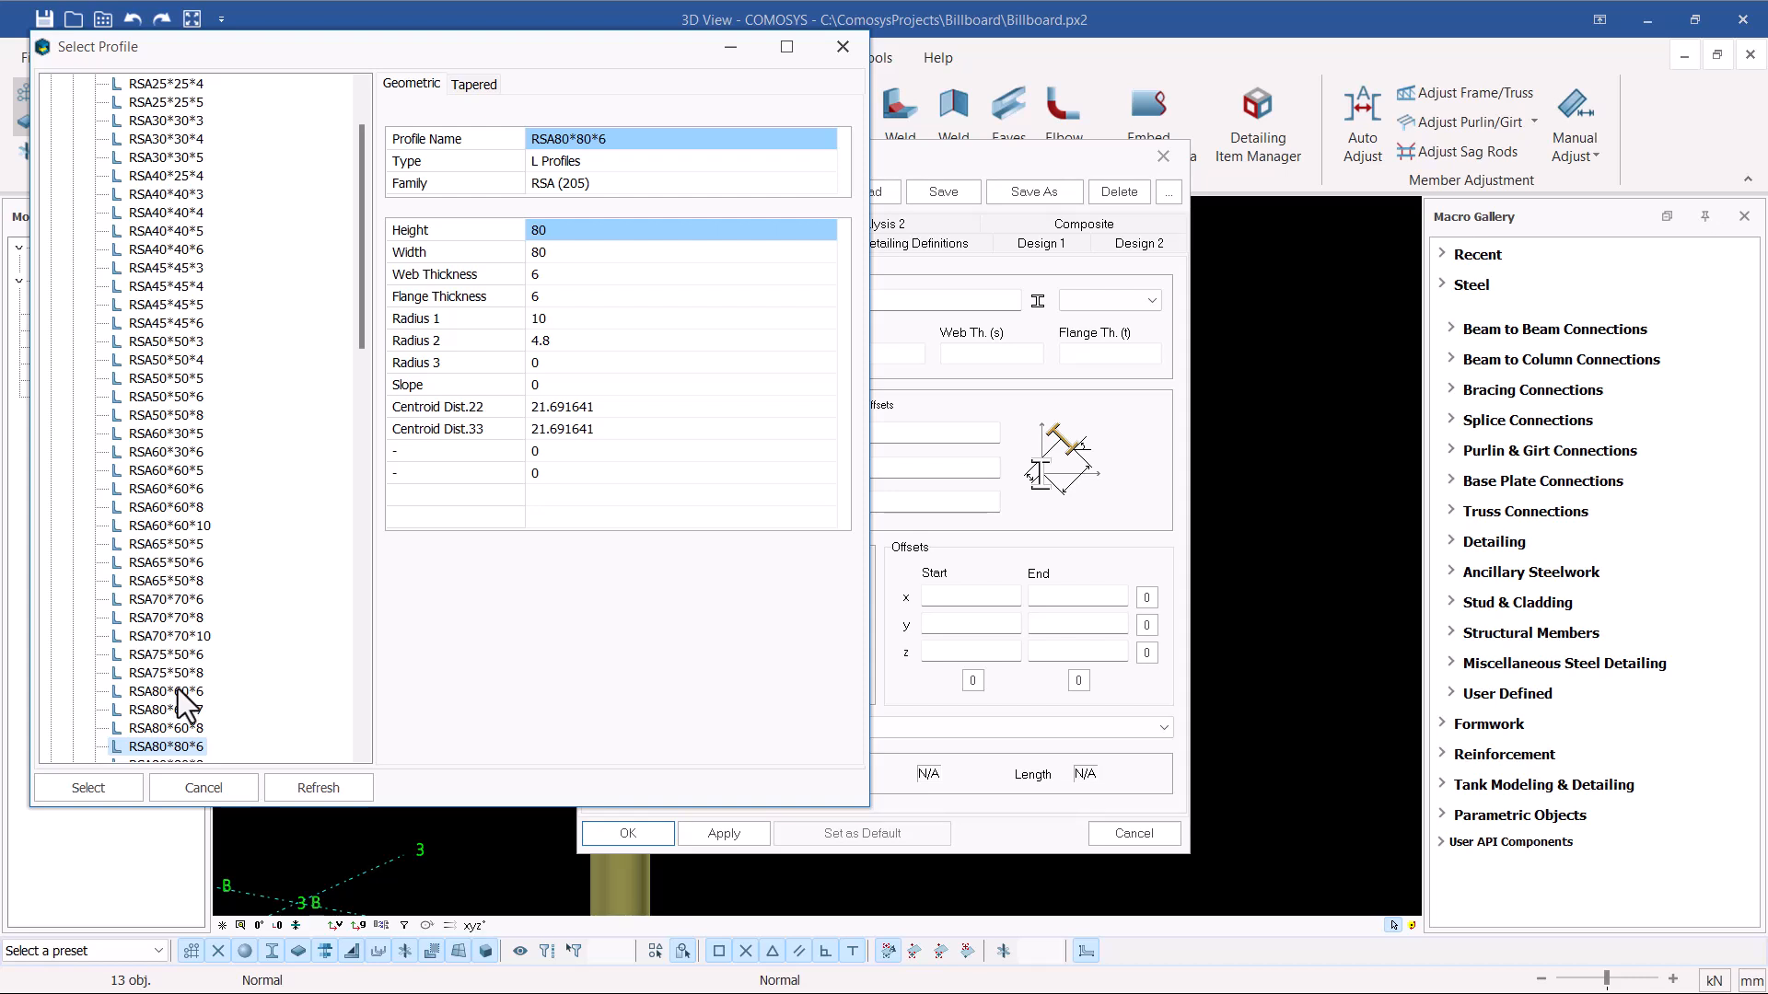
{"action": "scroll", "coordinate": [193, 612], "scroll_direction": "up", "scroll_amount": 2}
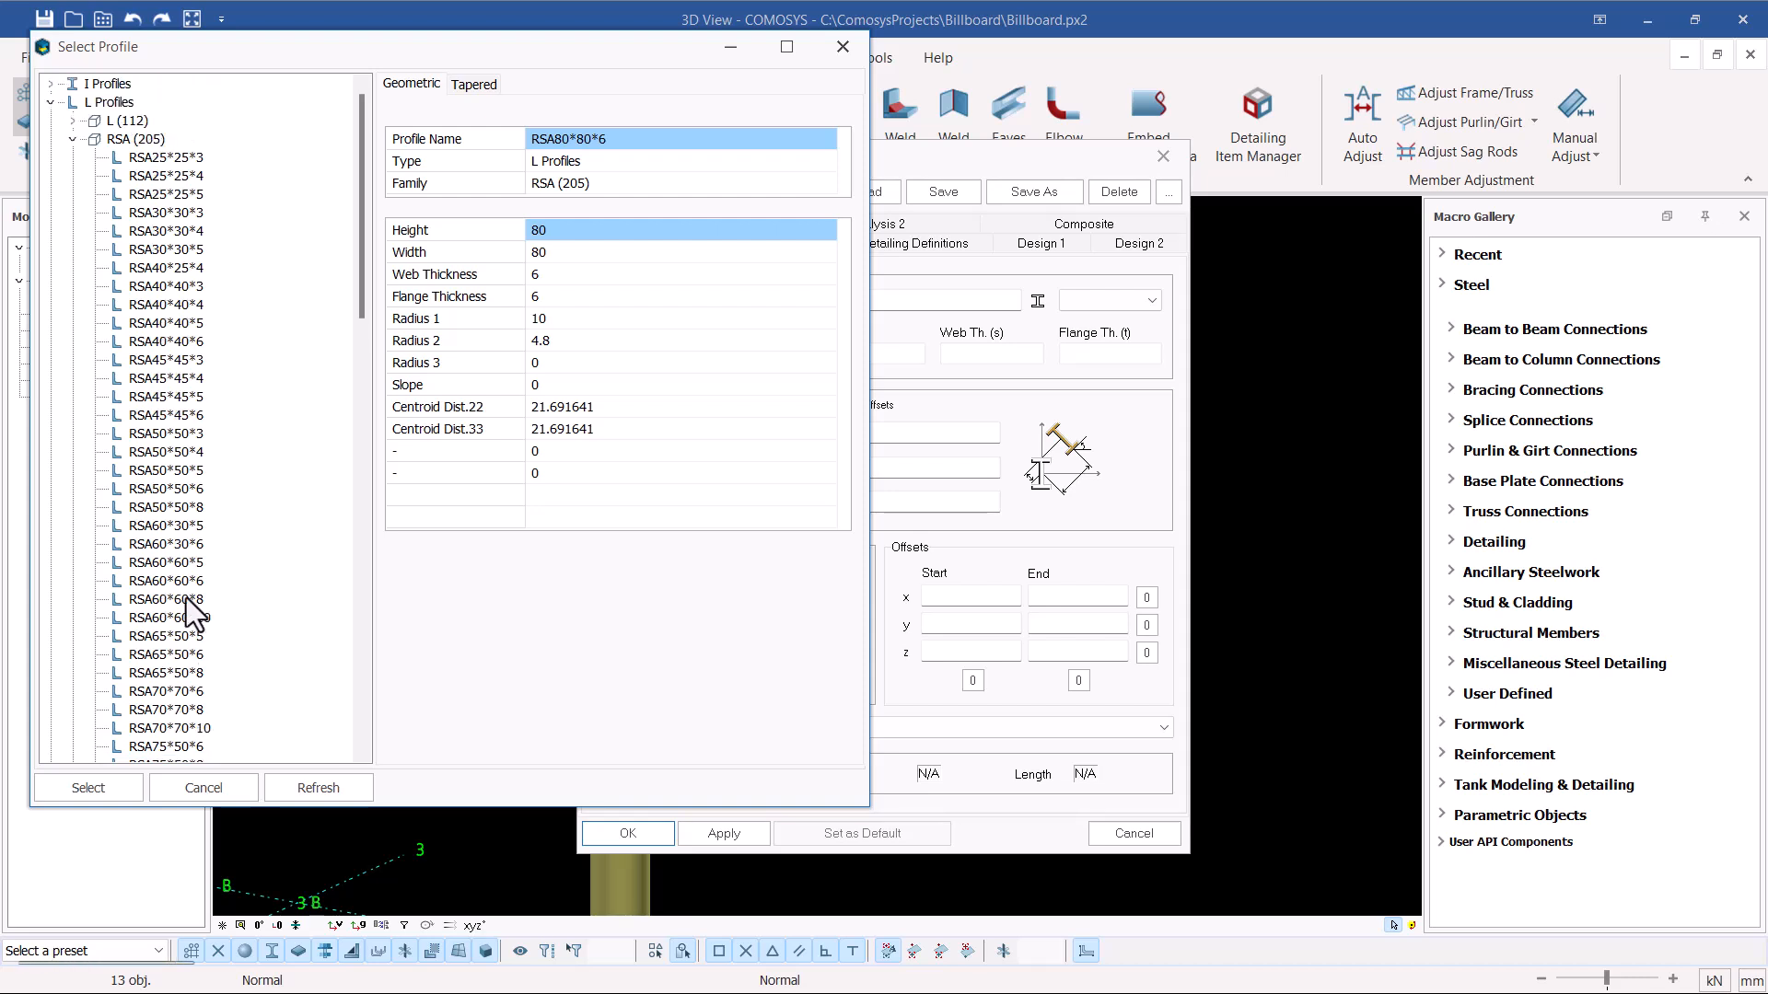
{"action": "scroll", "coordinate": [189, 608], "scroll_direction": "down", "scroll_amount": 2}
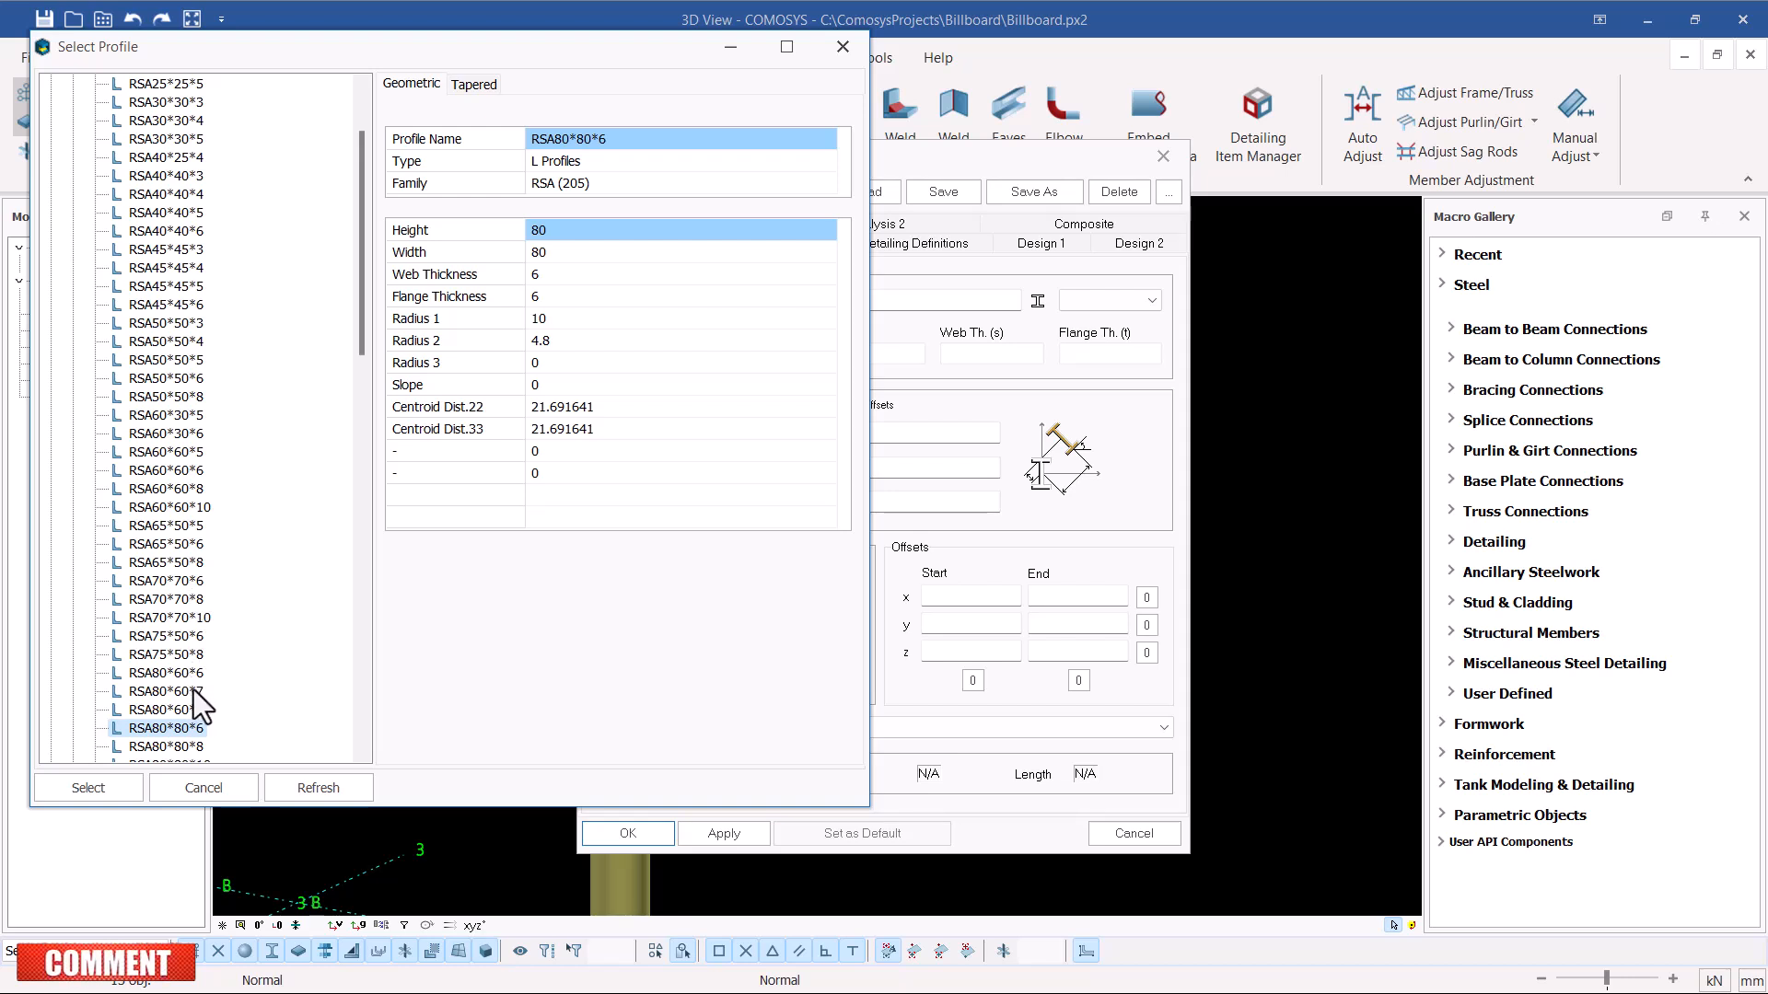
{"action": "scroll", "coordinate": [201, 695], "scroll_direction": "down", "scroll_amount": 2}
{"action": "scroll", "coordinate": [203, 681], "scroll_direction": "up", "scroll_amount": 5}
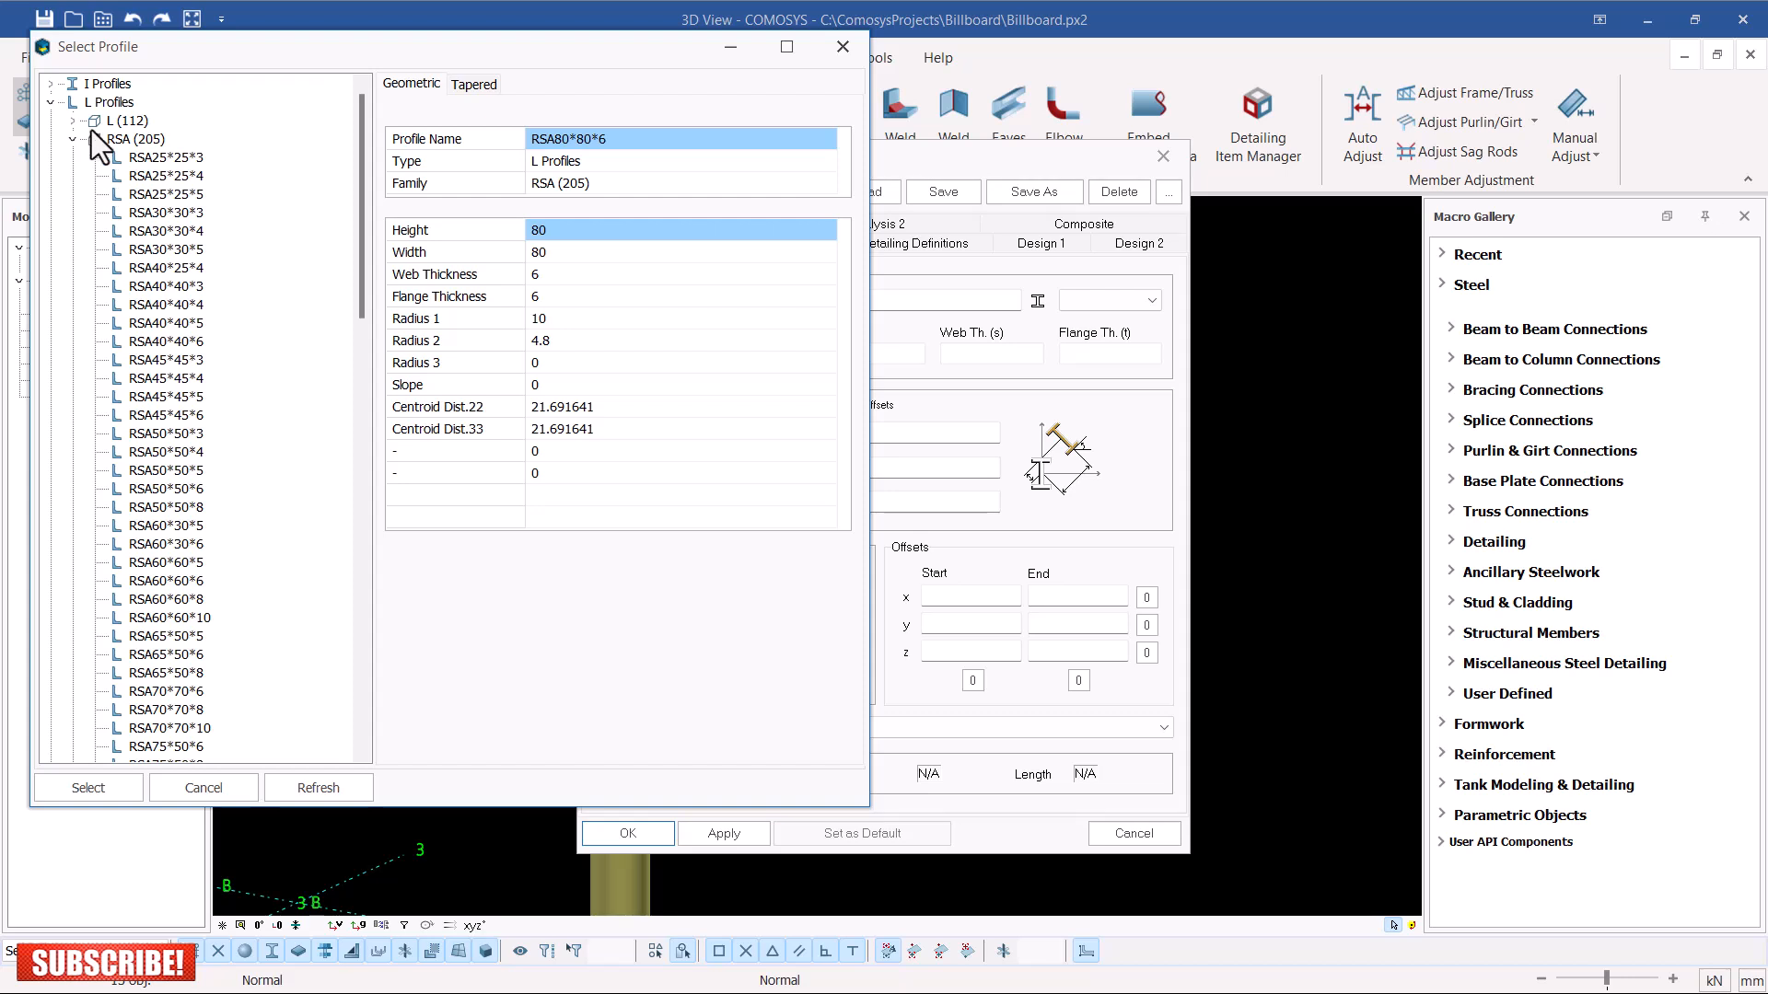
{"action": "left_click", "coordinate": [73, 120]}
{"action": "scroll", "coordinate": [147, 579], "scroll_direction": "down", "scroll_amount": 2}
{"action": "scroll", "coordinate": [148, 578], "scroll_direction": "down", "scroll_amount": 11}
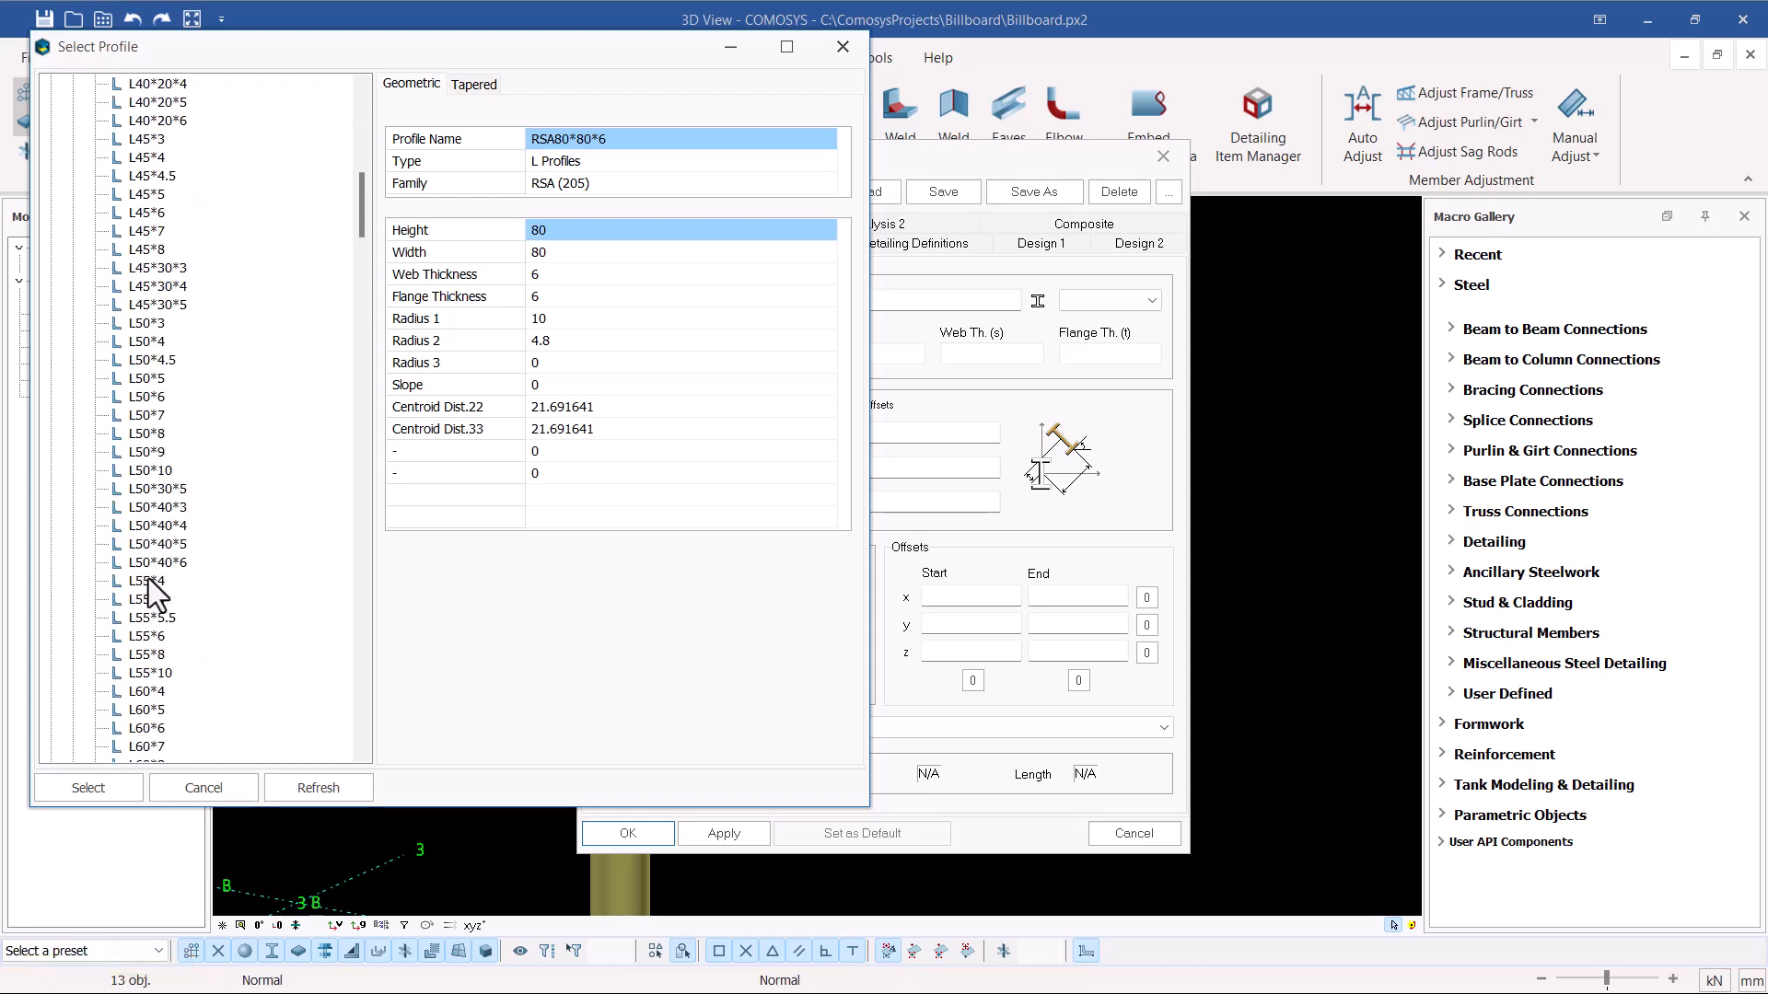
{"action": "scroll", "coordinate": [148, 578], "scroll_direction": "down", "scroll_amount": 12}
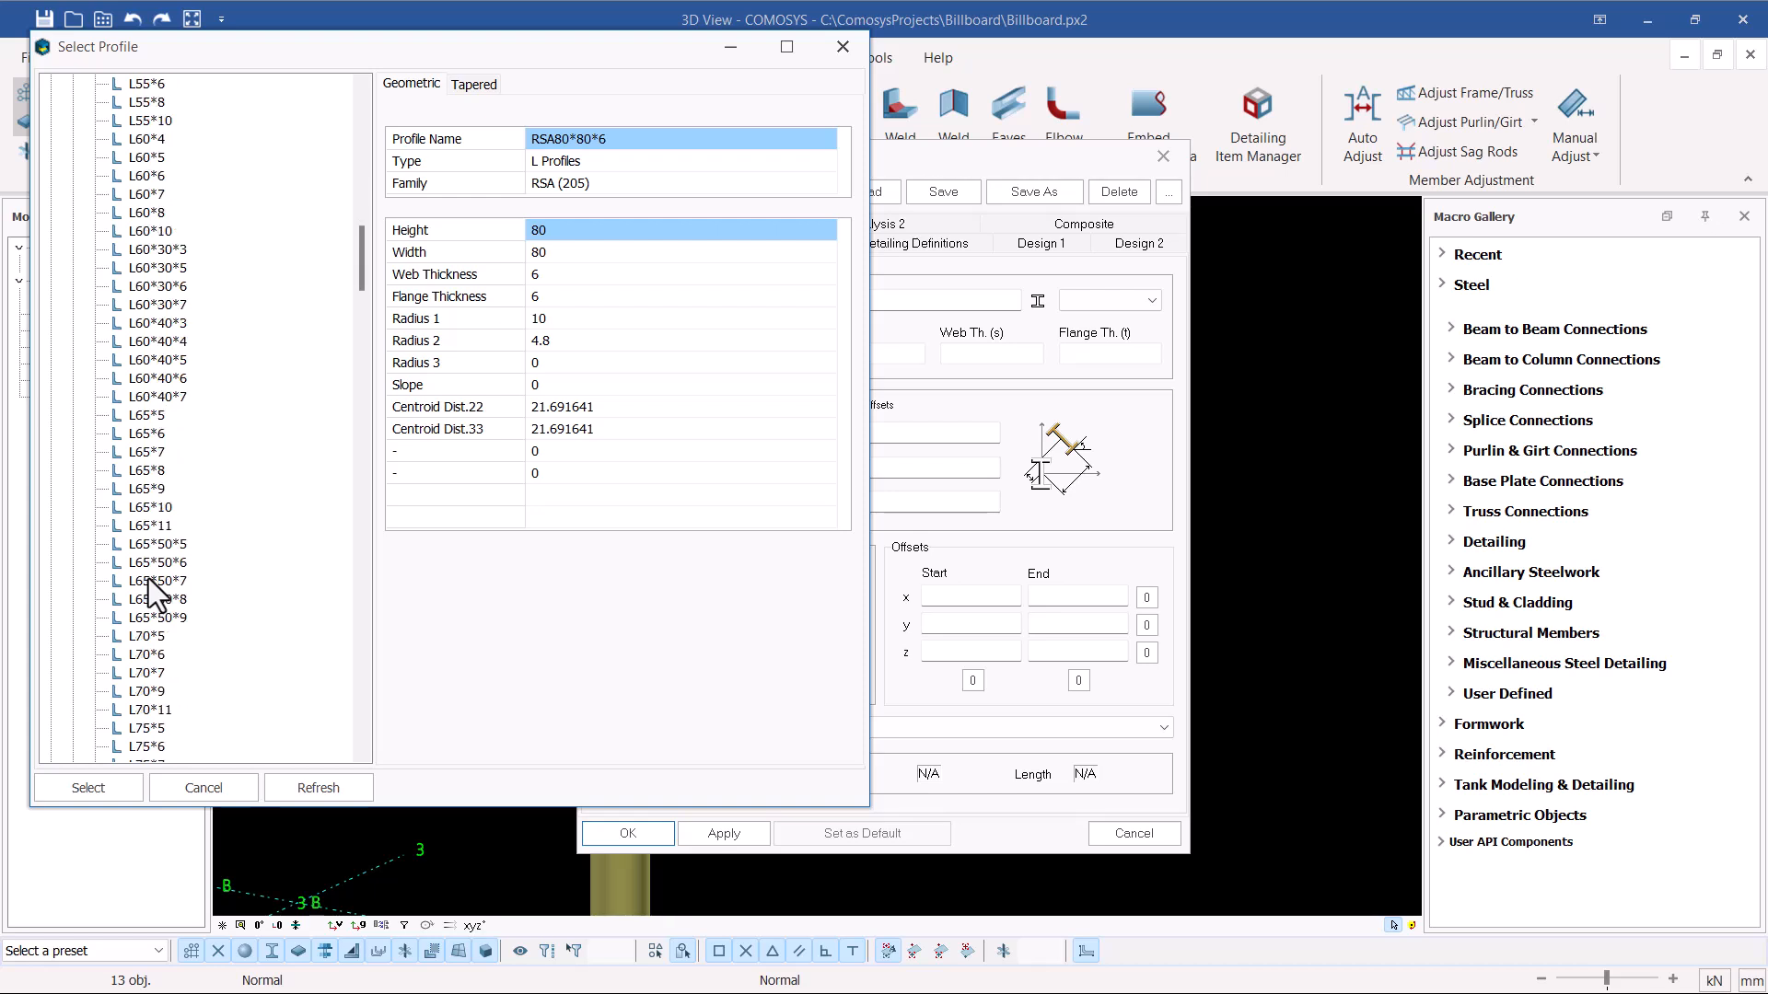
{"action": "scroll", "coordinate": [169, 655], "scroll_direction": "down", "scroll_amount": 5}
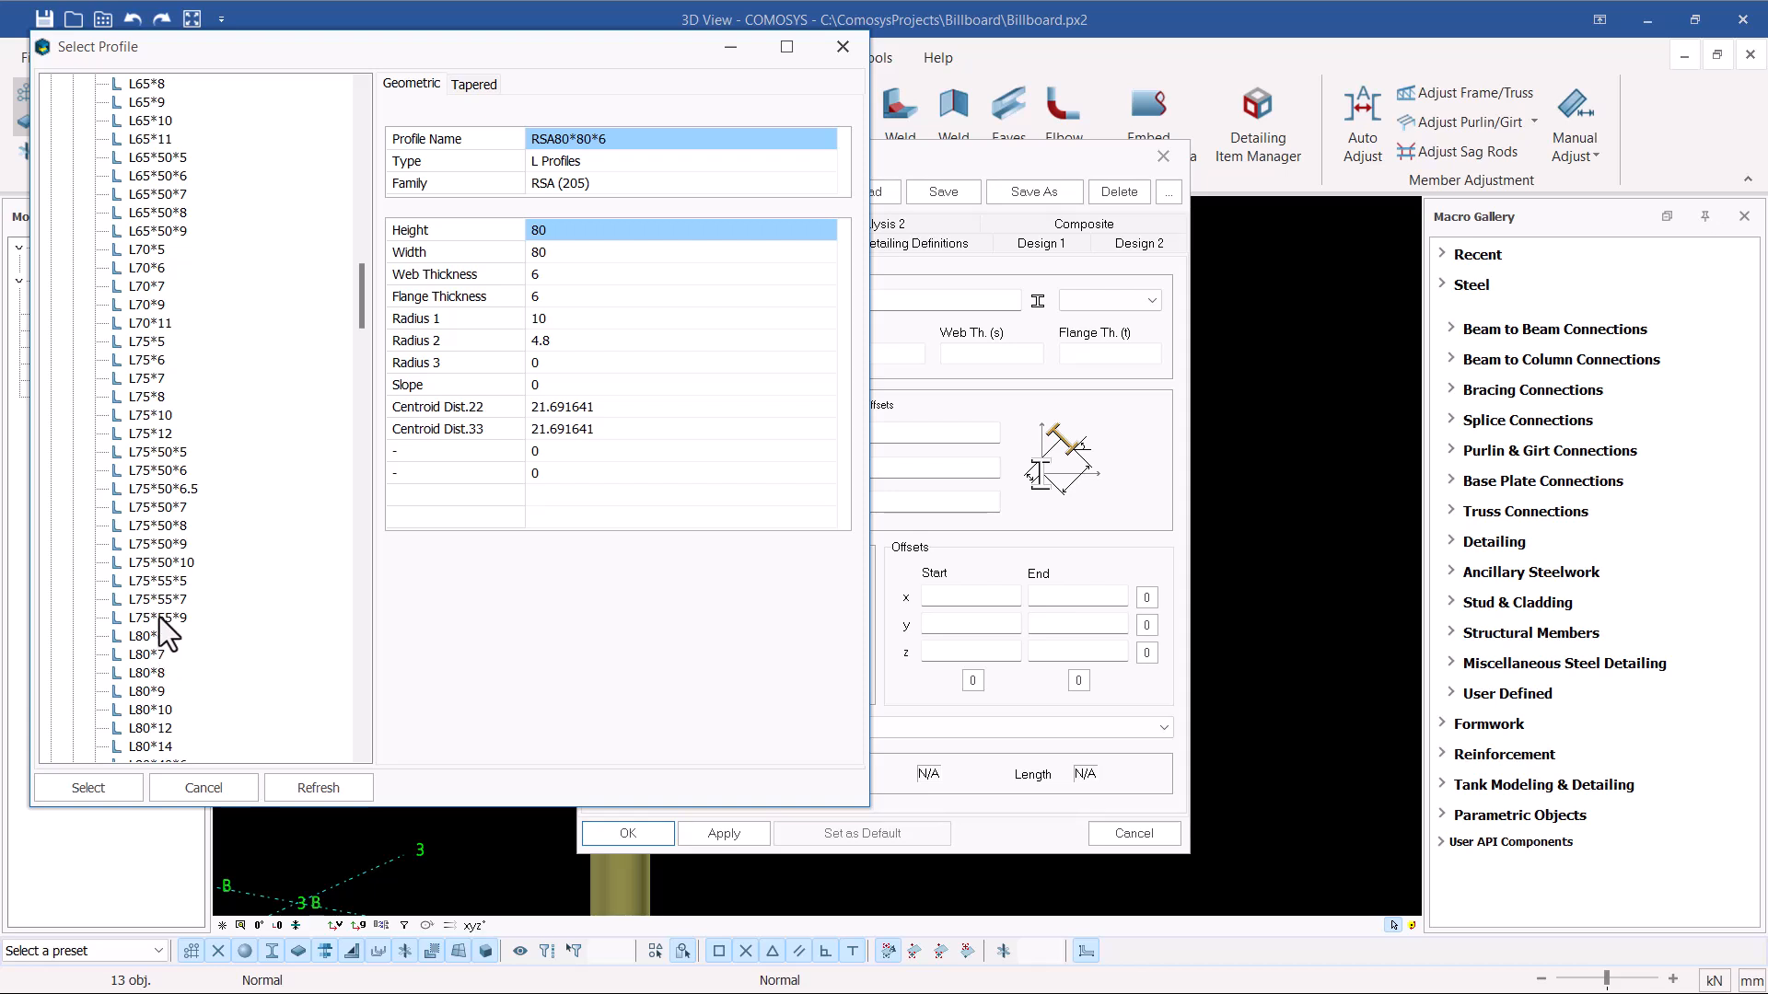
{"action": "scroll", "coordinate": [170, 636], "scroll_direction": "up", "scroll_amount": 3}
{"action": "scroll", "coordinate": [127, 119], "scroll_direction": "up", "scroll_amount": 20}
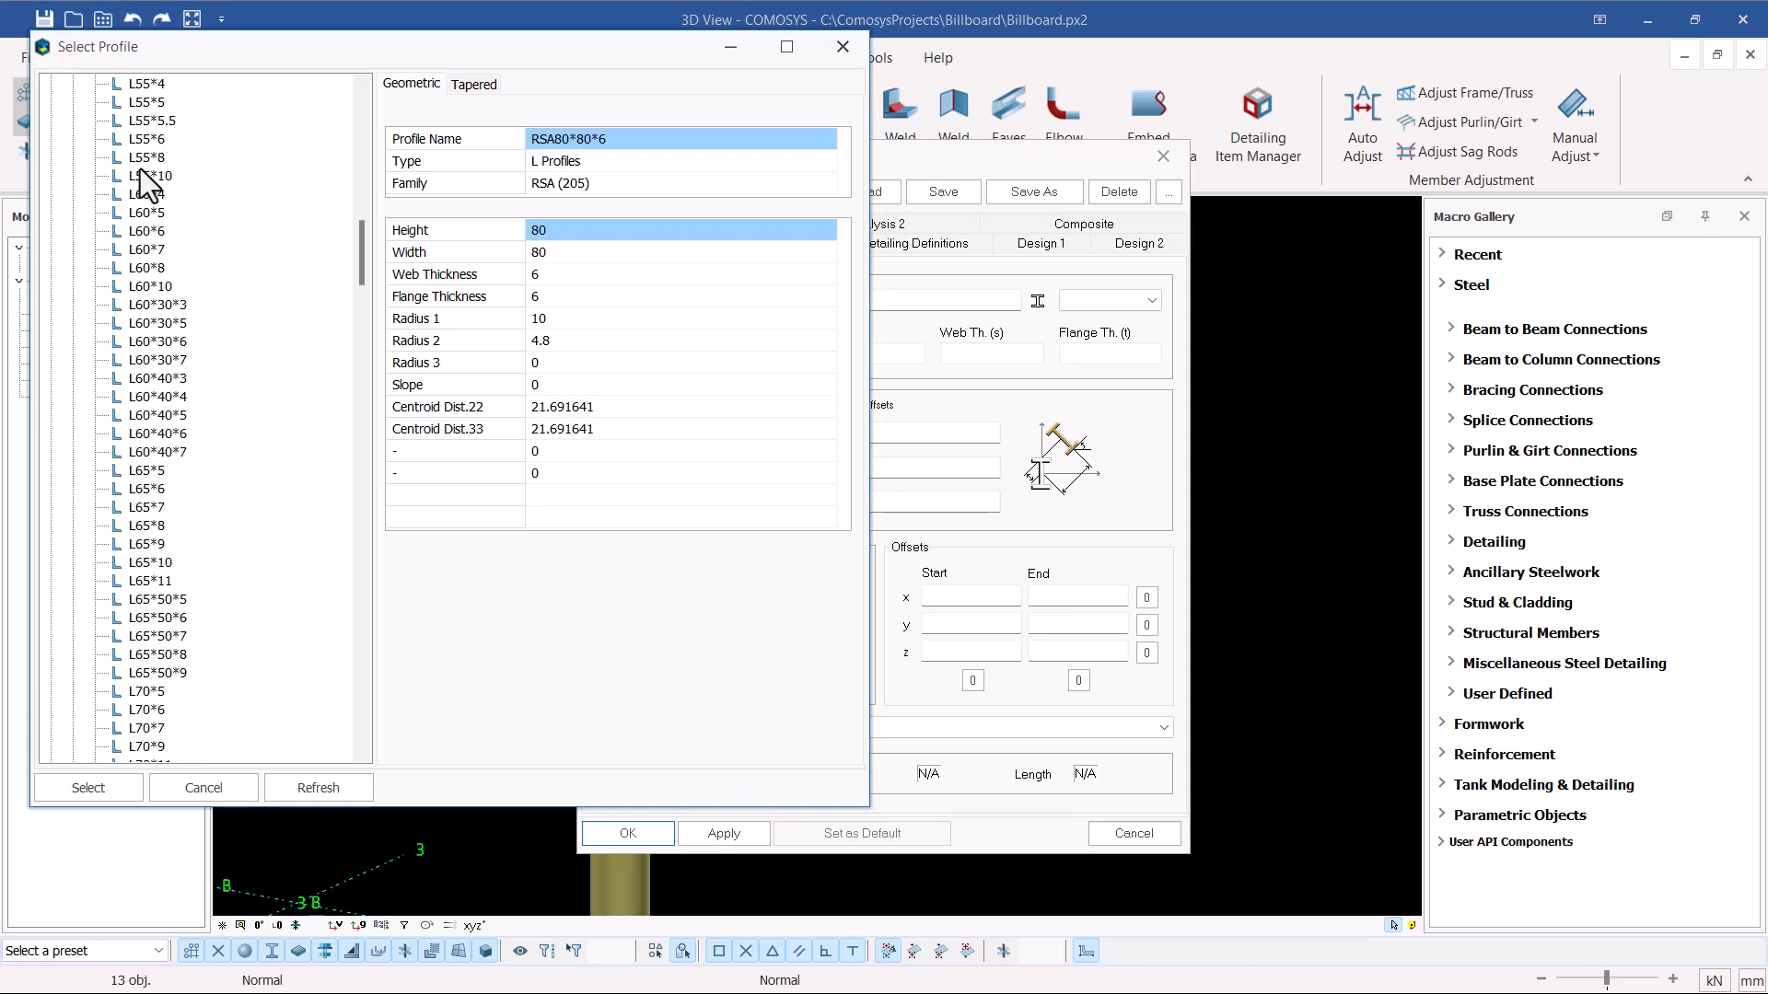
{"action": "scroll", "coordinate": [127, 119], "scroll_direction": "up", "scroll_amount": 8}
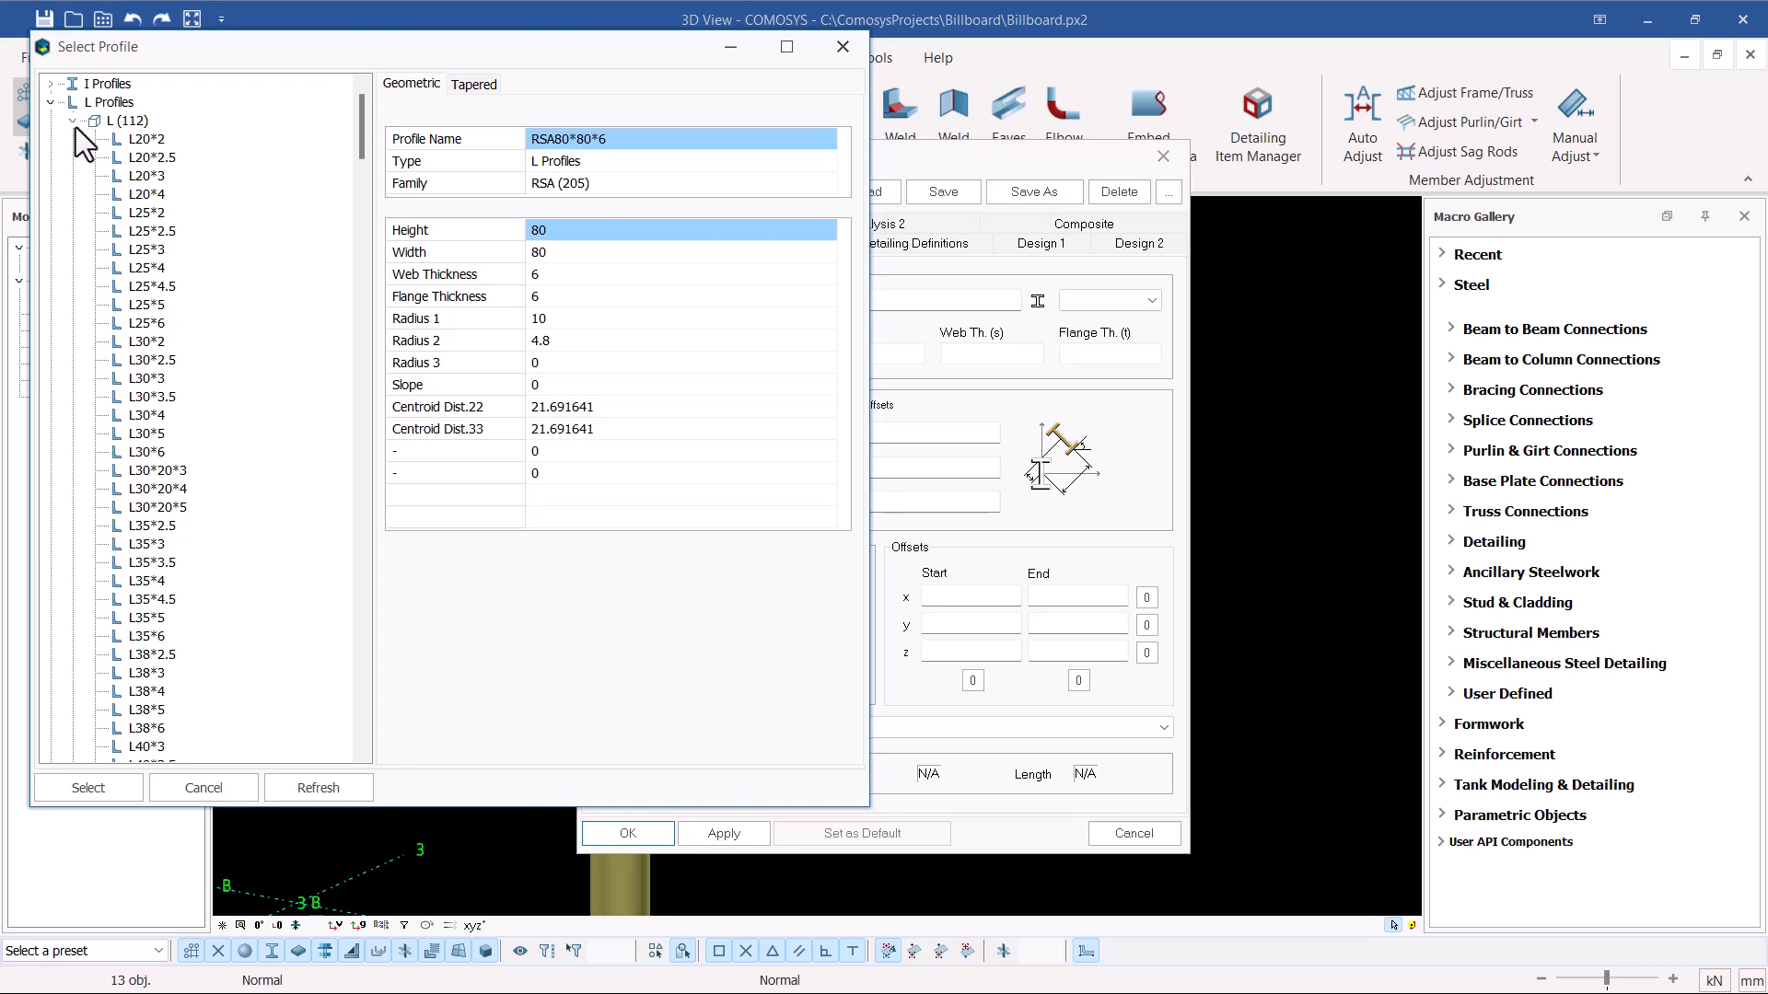
{"action": "left_click", "coordinate": [74, 119]}
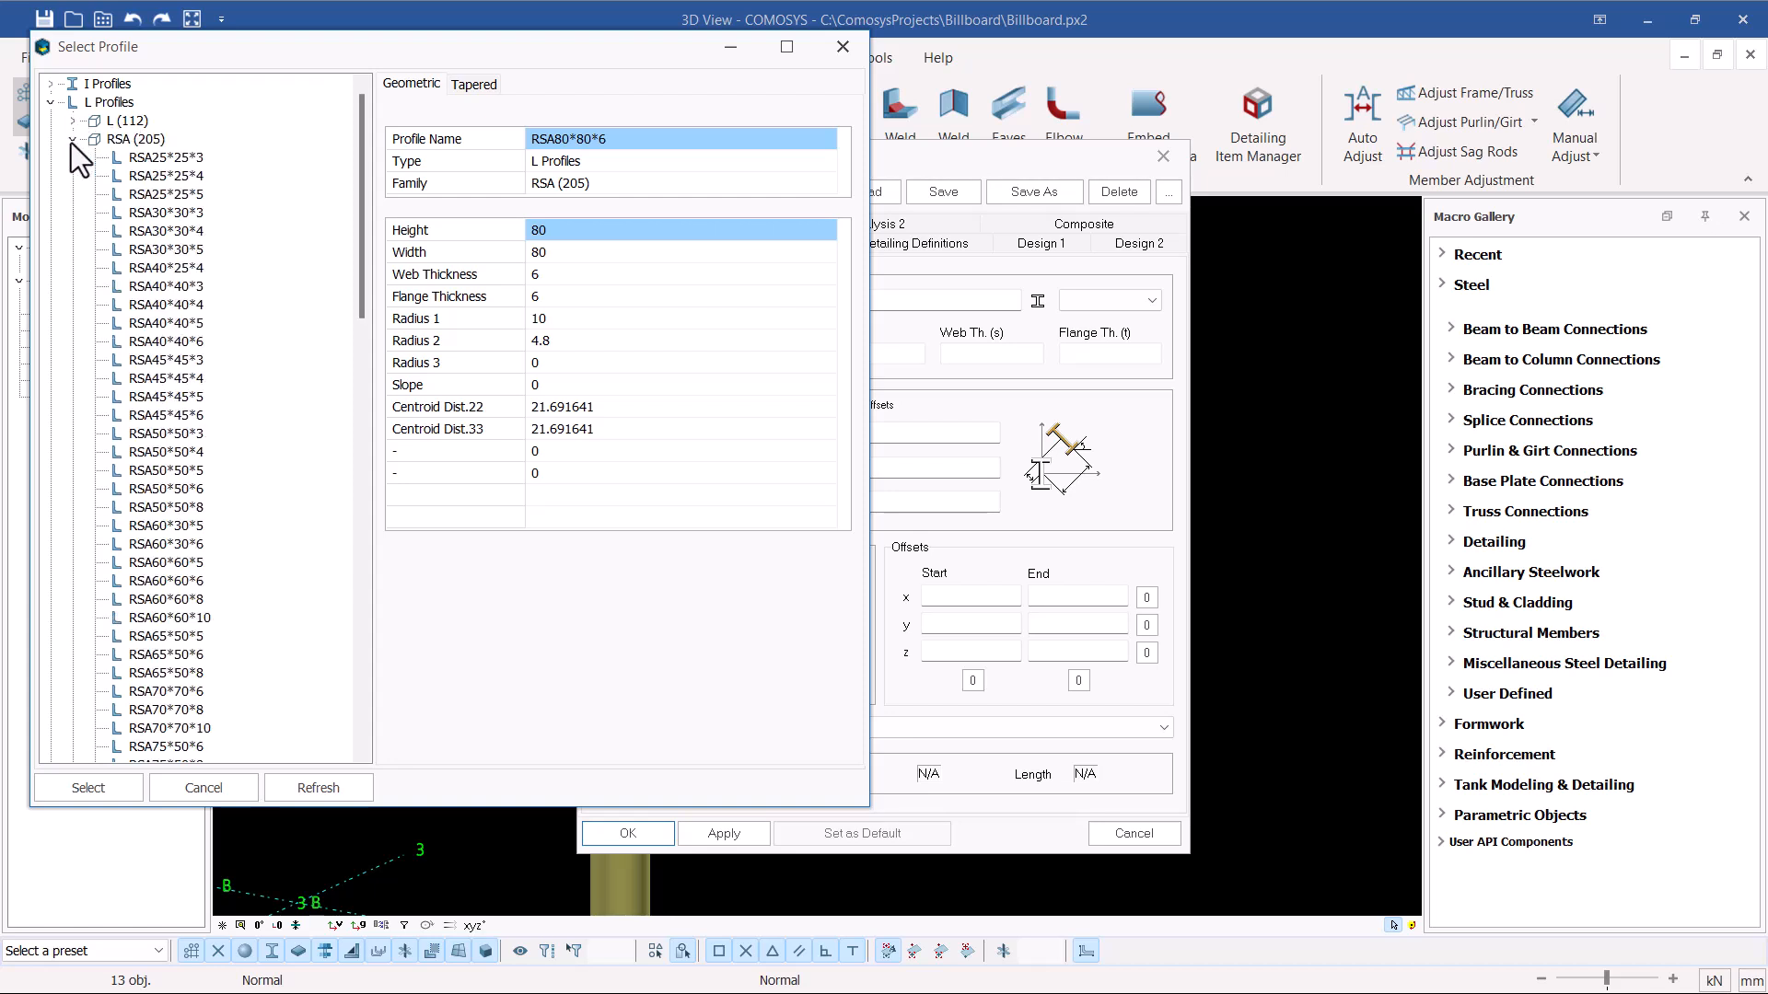
{"action": "left_click", "coordinate": [73, 140]}
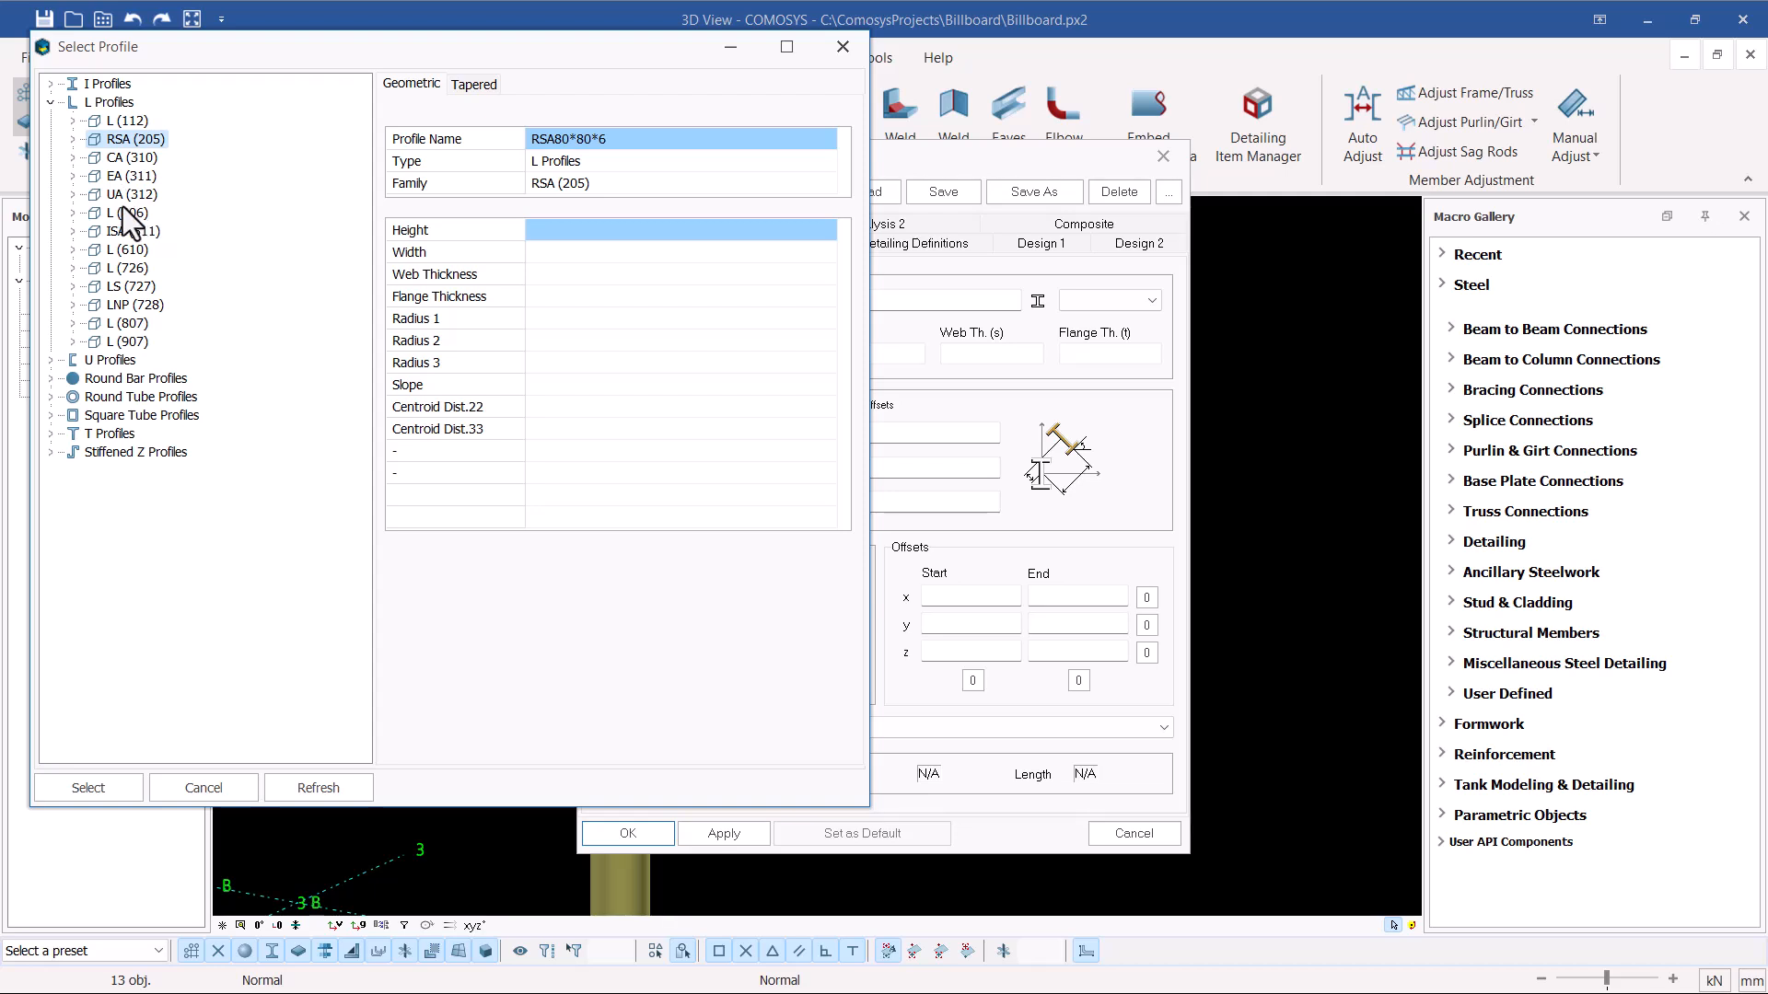
Assign the L75*75*6 profile from the L (406) family to all selected frame members and clear the selection.
{"action": "left_click", "coordinate": [73, 212]}
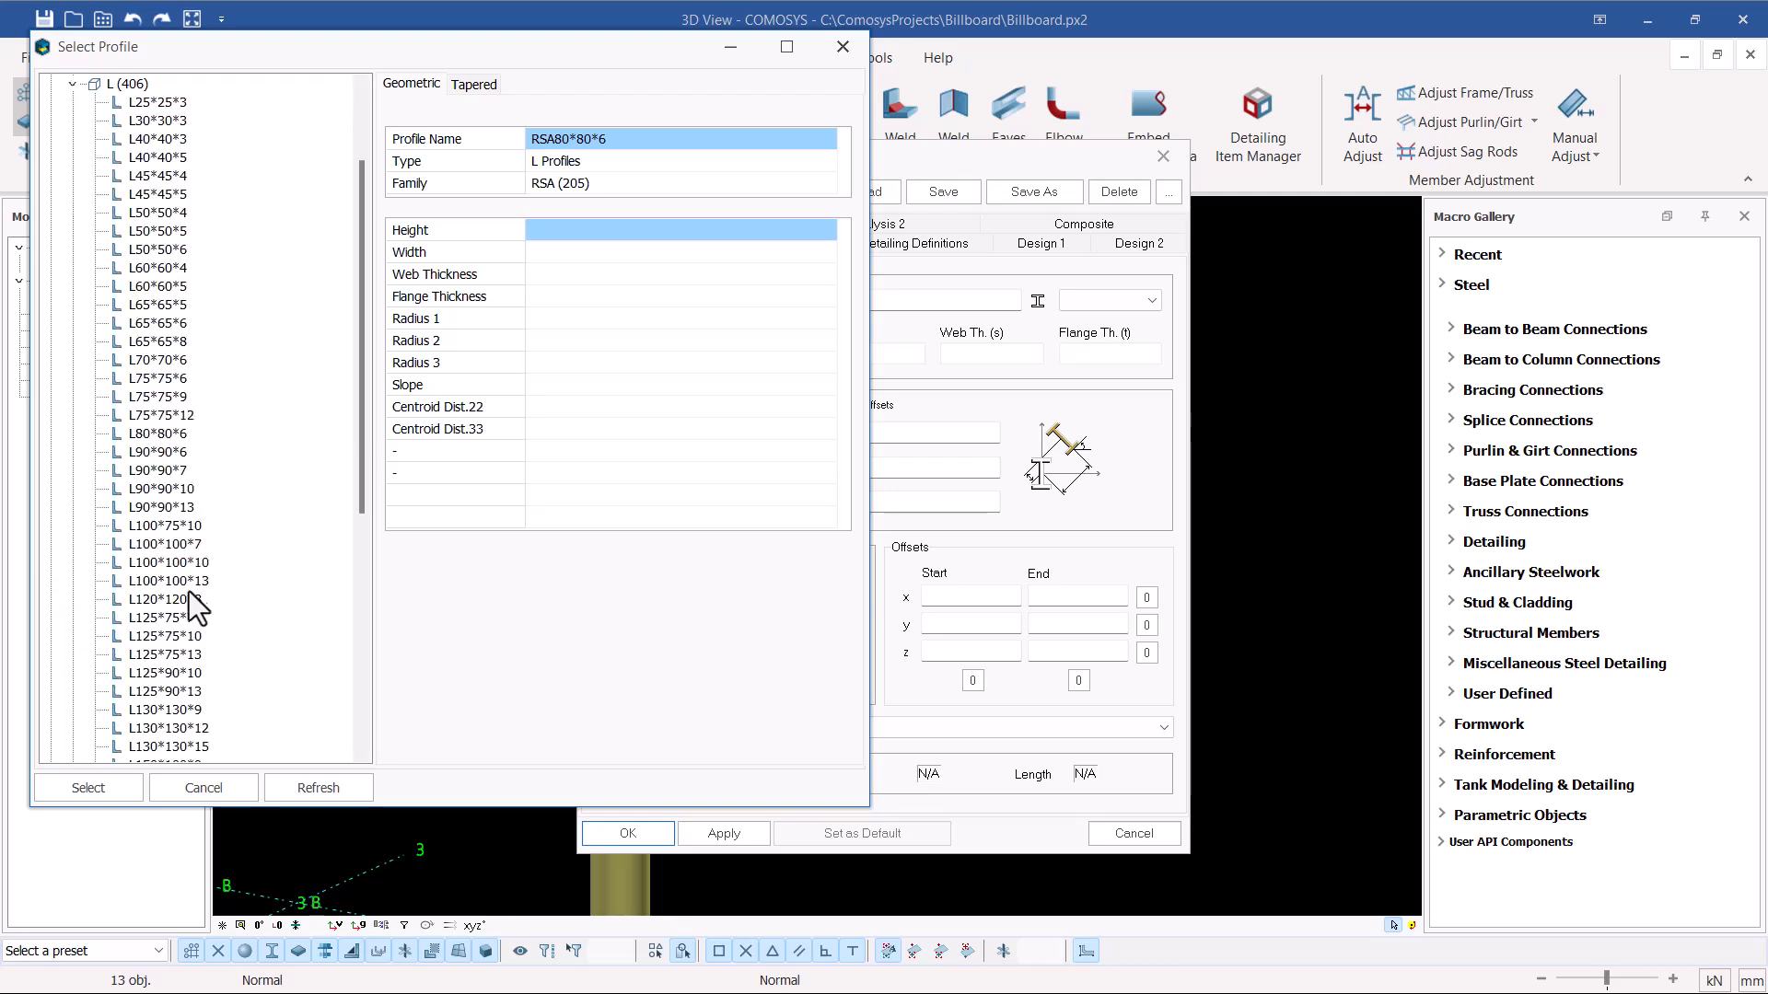
{"action": "left_click", "coordinate": [167, 381]}
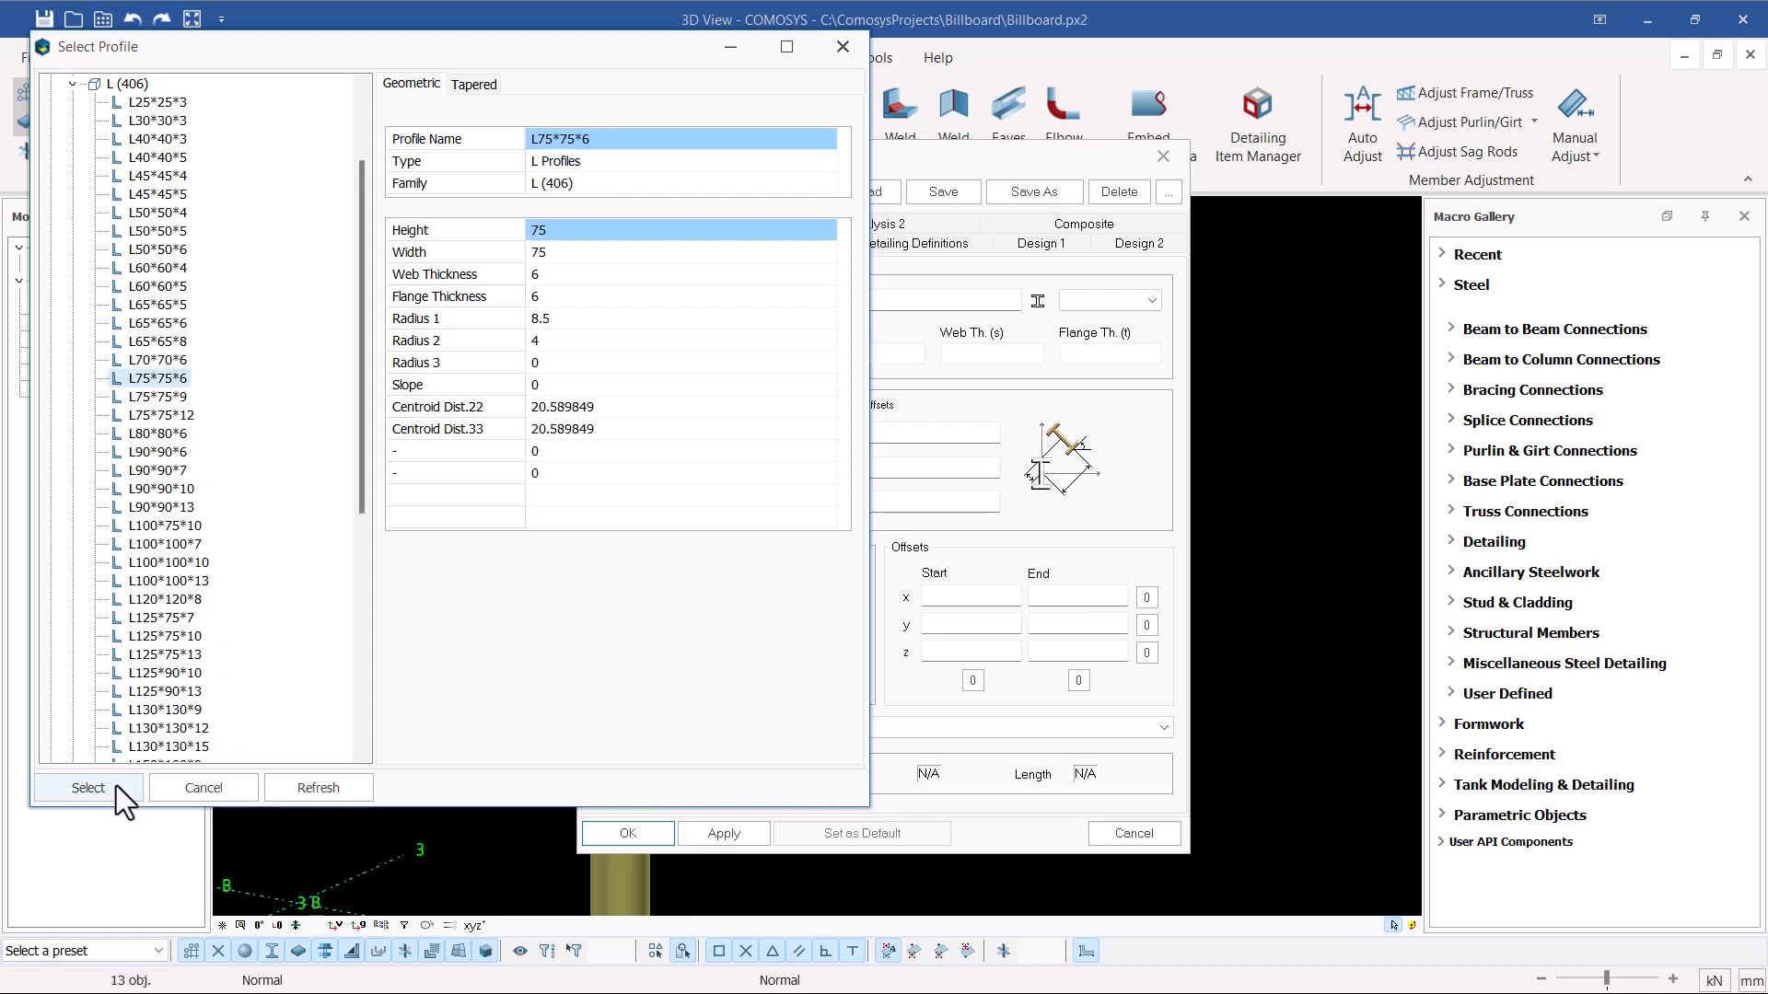
{"action": "left_click", "coordinate": [90, 786]}
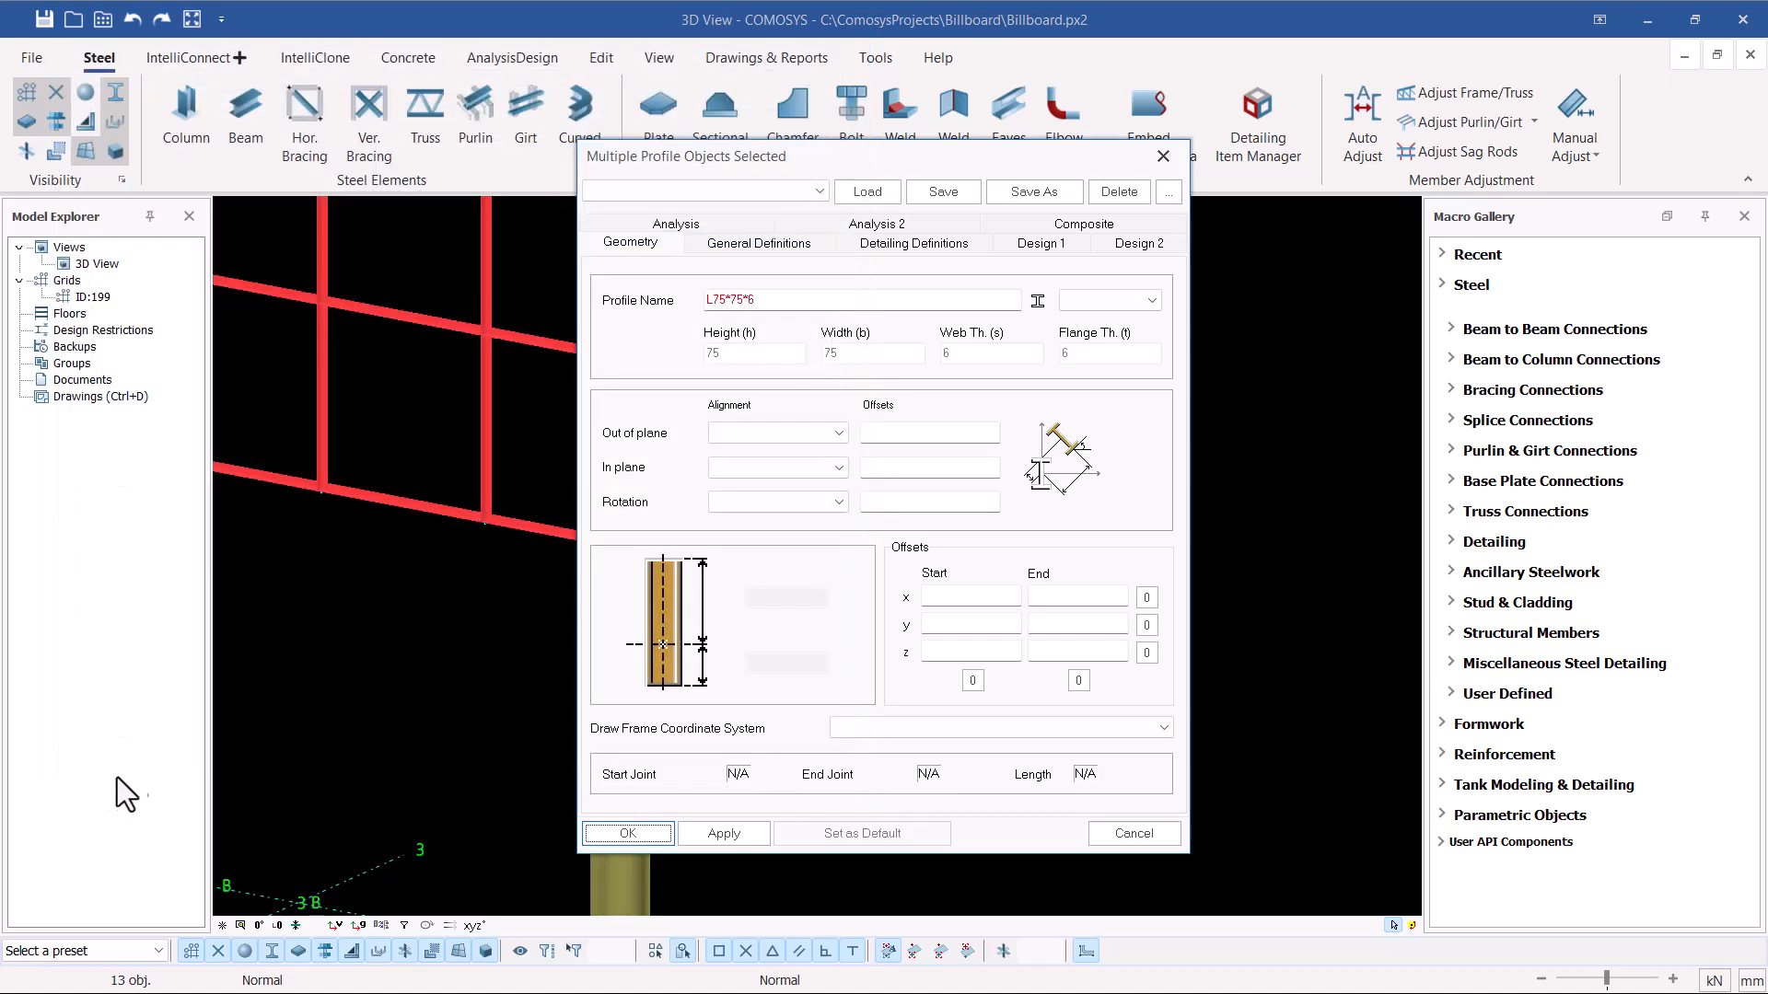
{"action": "left_click", "coordinate": [722, 836]}
{"action": "left_click", "coordinate": [626, 836]}
{"action": "key", "text": "Escape"}
Delete the two middle vertical members on either side of the pole from the billboard frame.
{"action": "scroll", "coordinate": [958, 654], "scroll_direction": "up", "scroll_amount": 5}
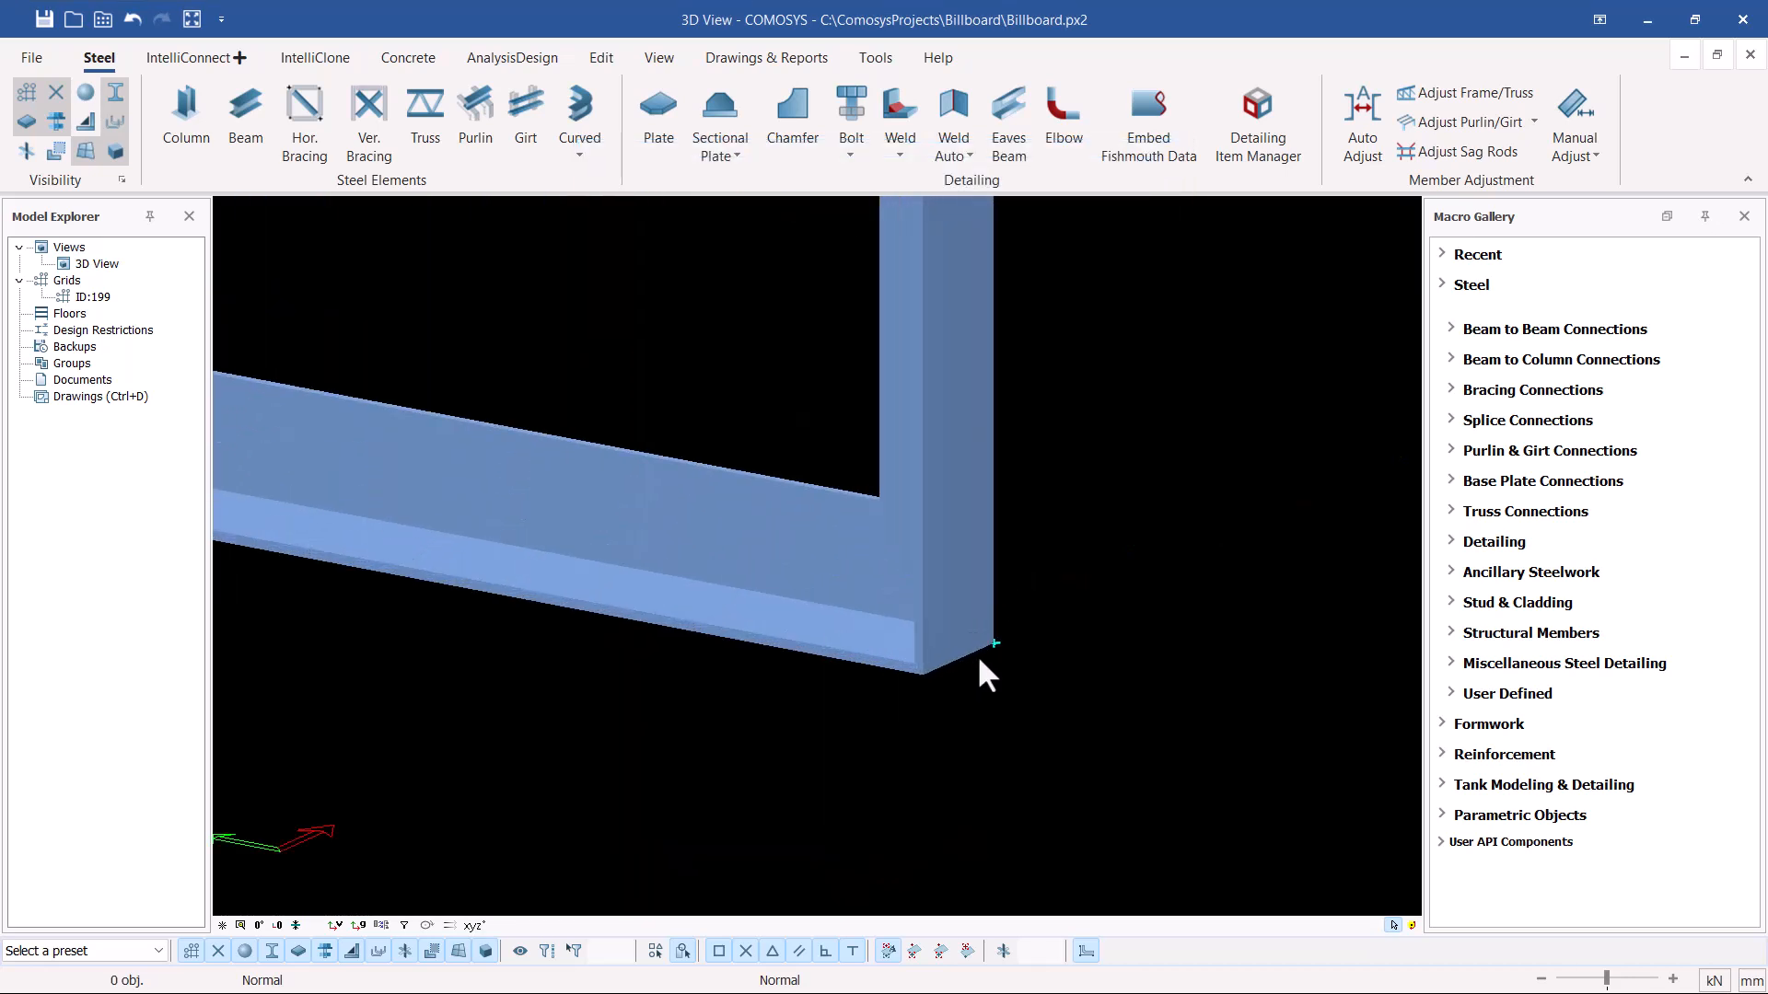
{"action": "scroll", "coordinate": [979, 661], "scroll_direction": "up", "scroll_amount": 2}
{"action": "scroll", "coordinate": [1021, 622], "scroll_direction": "down", "scroll_amount": 3}
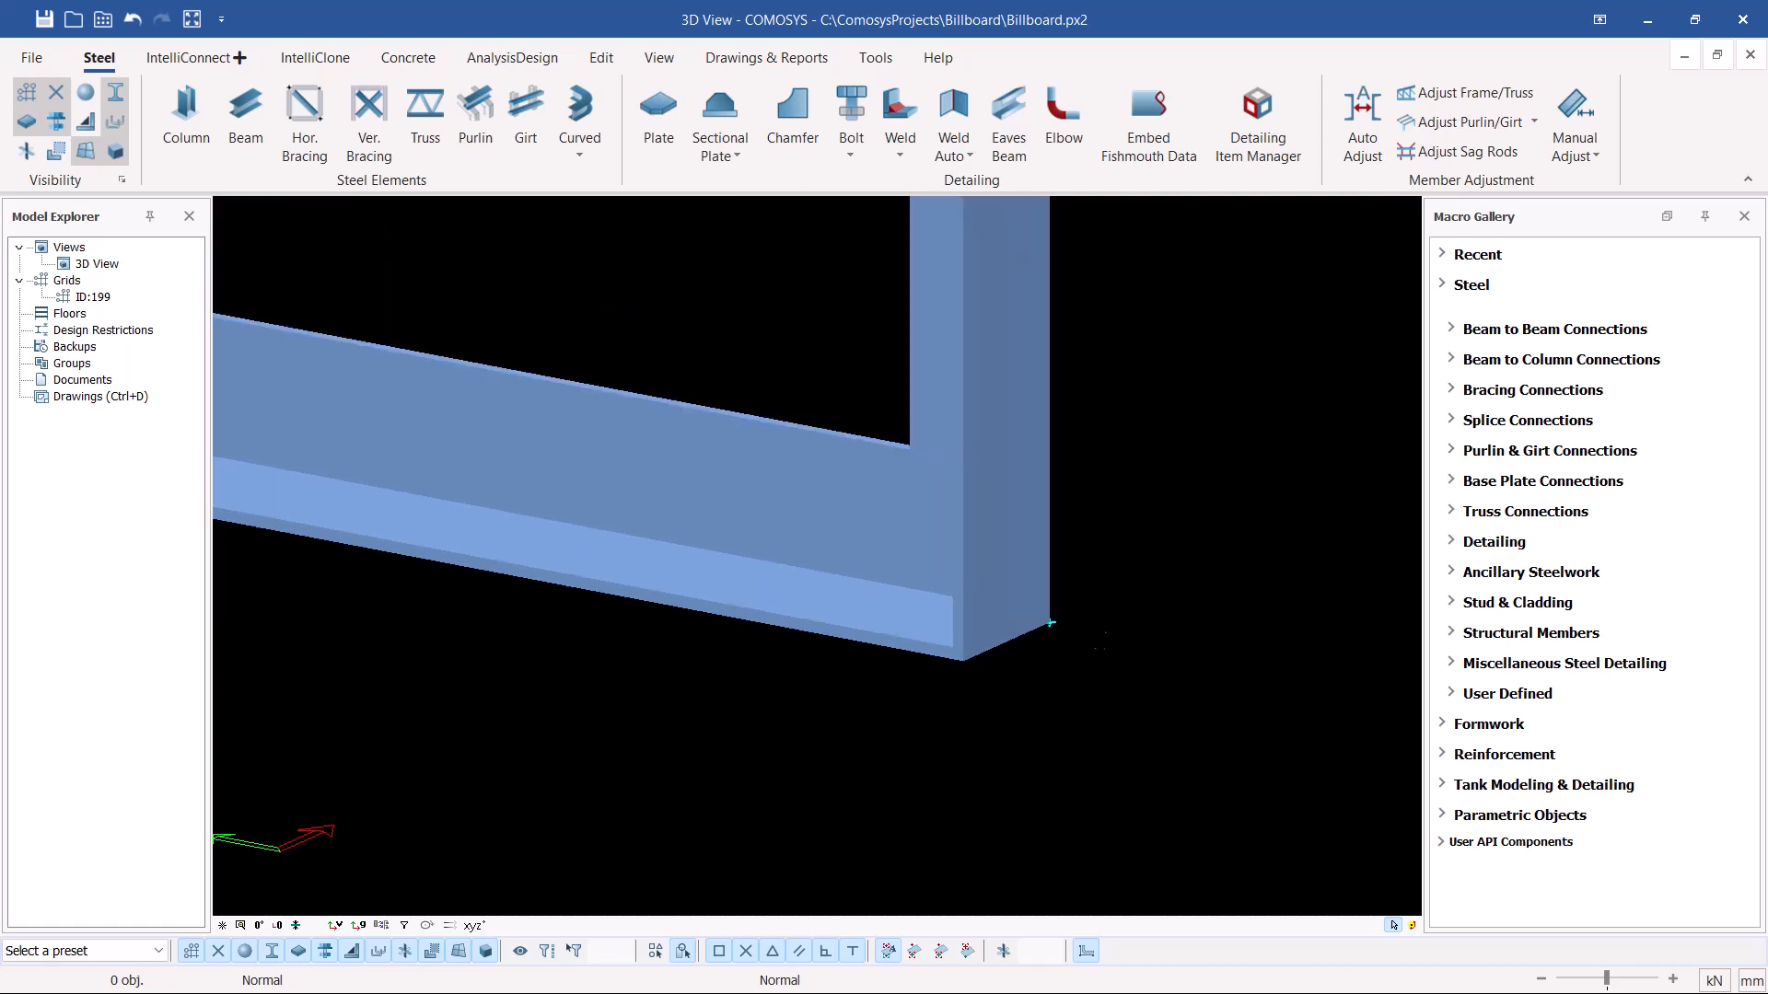
{"action": "scroll", "coordinate": [1096, 632], "scroll_direction": "down", "scroll_amount": 6}
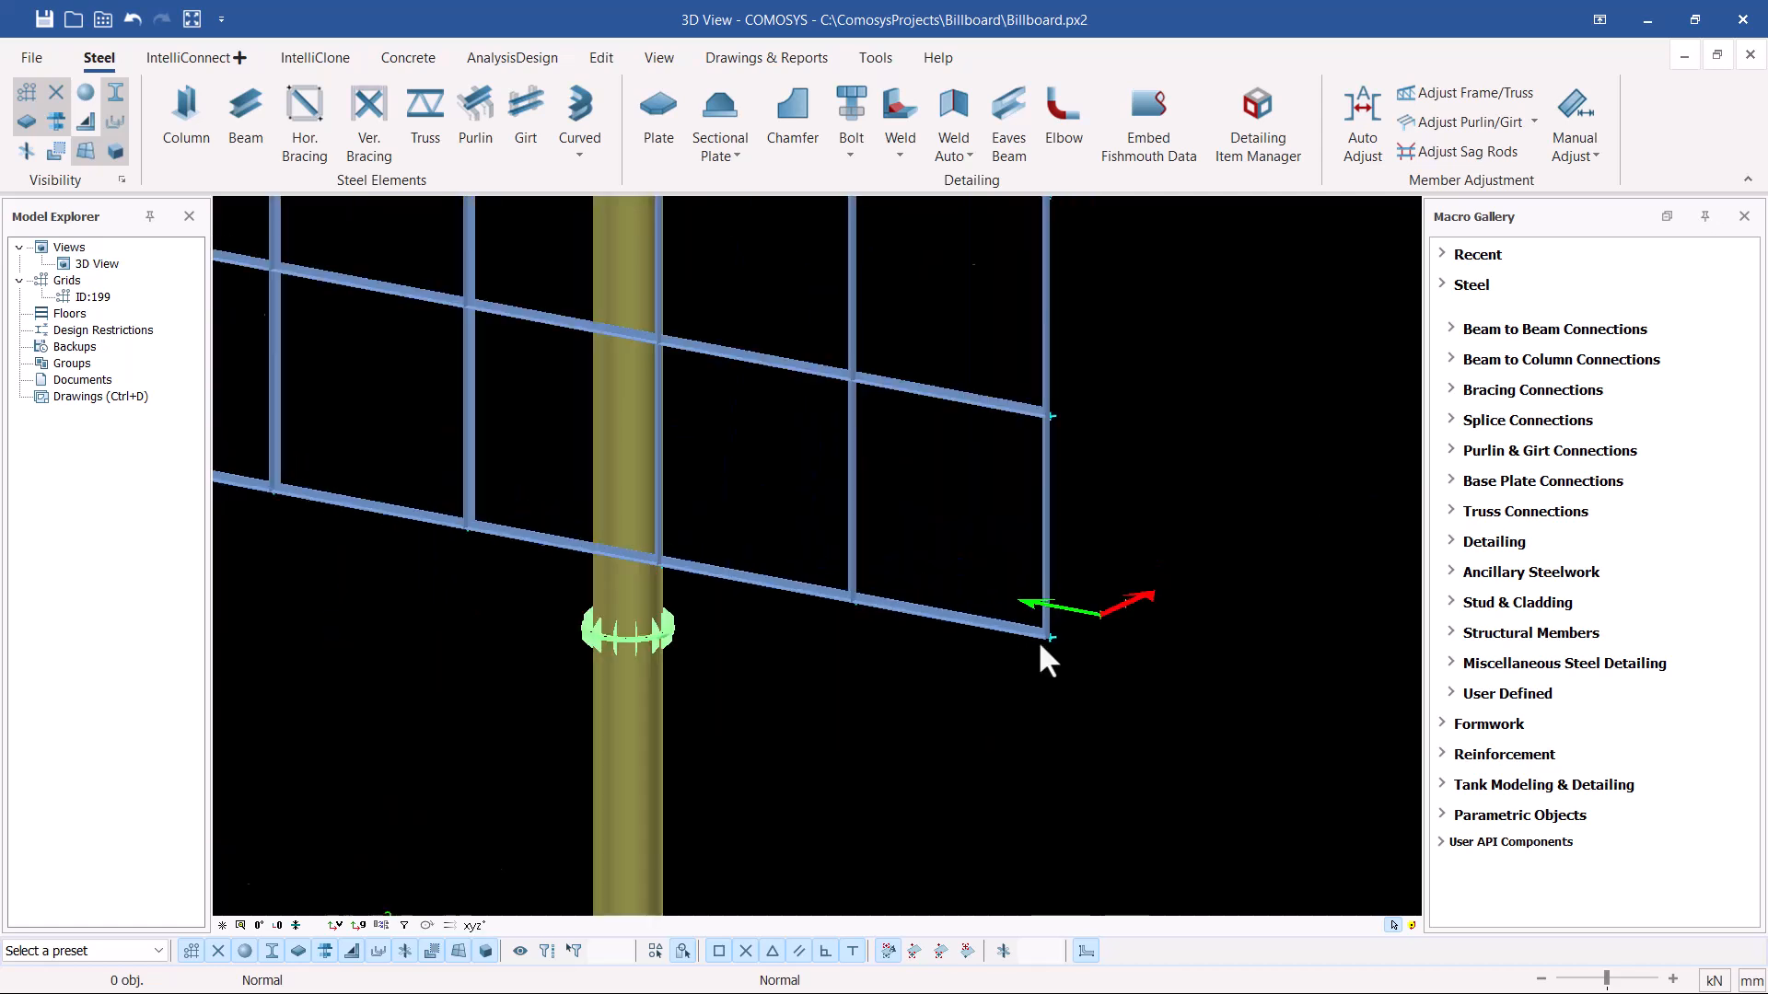
{"action": "scroll", "coordinate": [944, 610], "scroll_direction": "down", "scroll_amount": 3}
{"action": "middle_click_drag", "start_coordinate": [928, 442], "coordinate": [984, 430]}
{"action": "scroll", "coordinate": [875, 295], "scroll_direction": "up", "scroll_amount": 3}
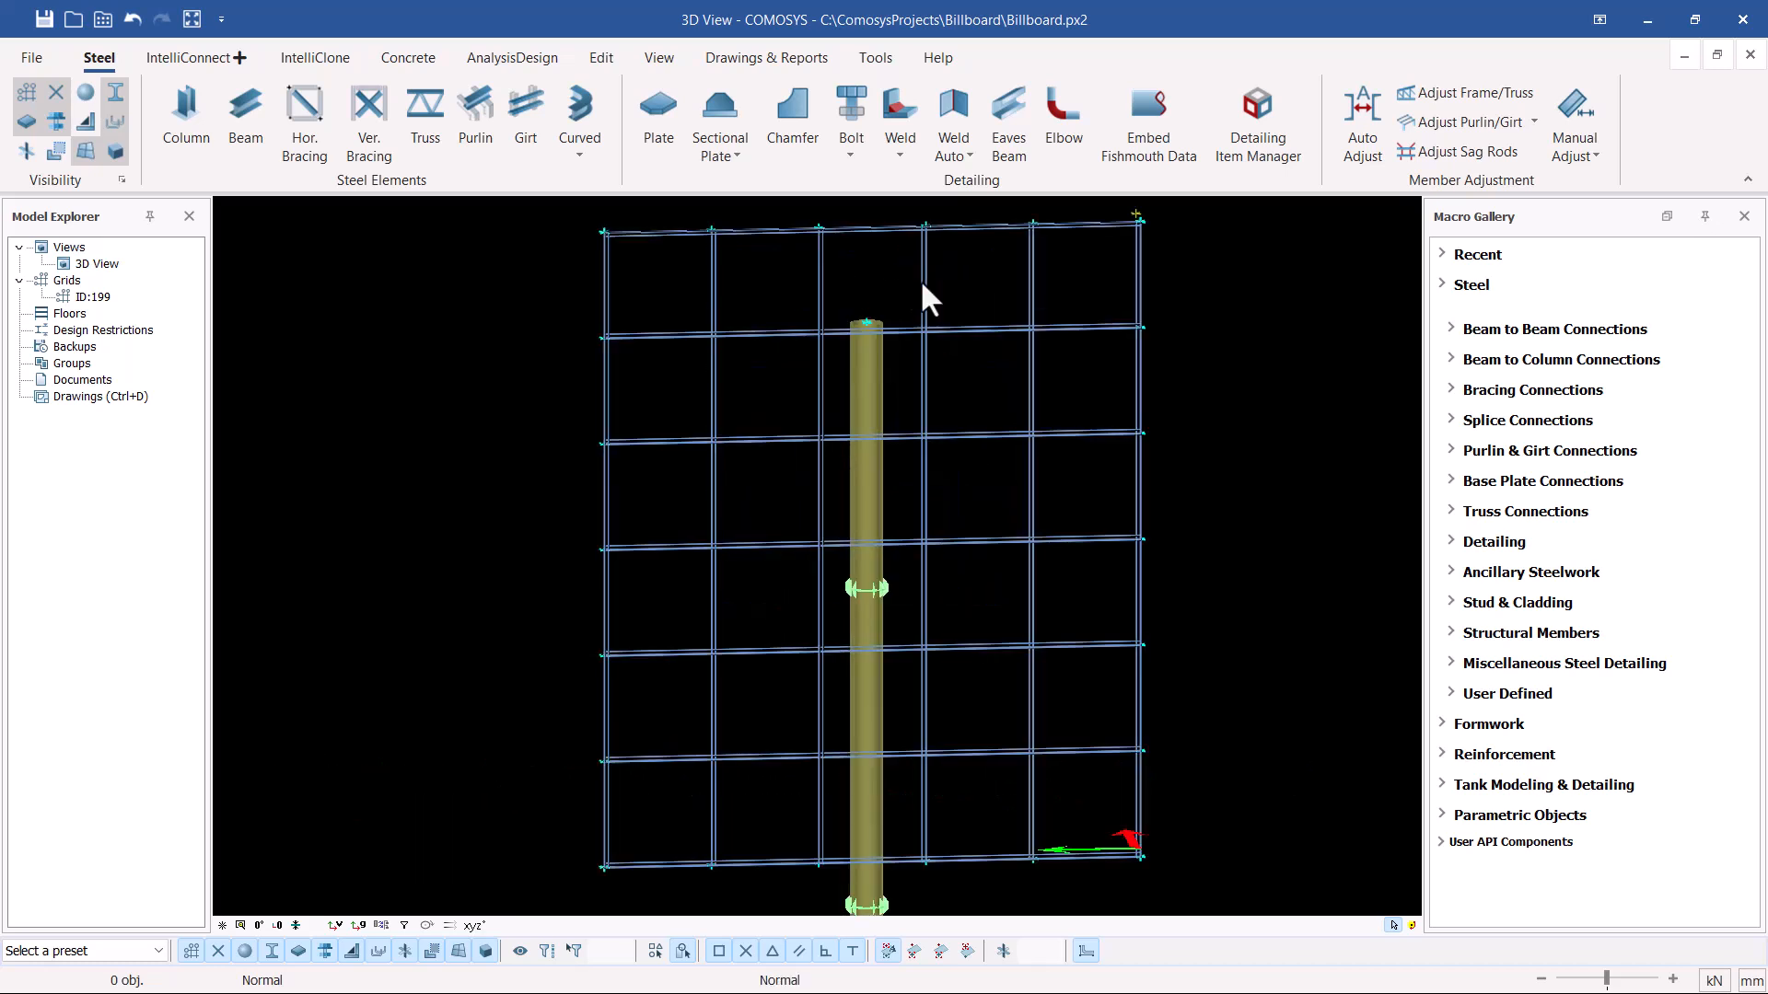
{"action": "left_click", "coordinate": [793, 274]}
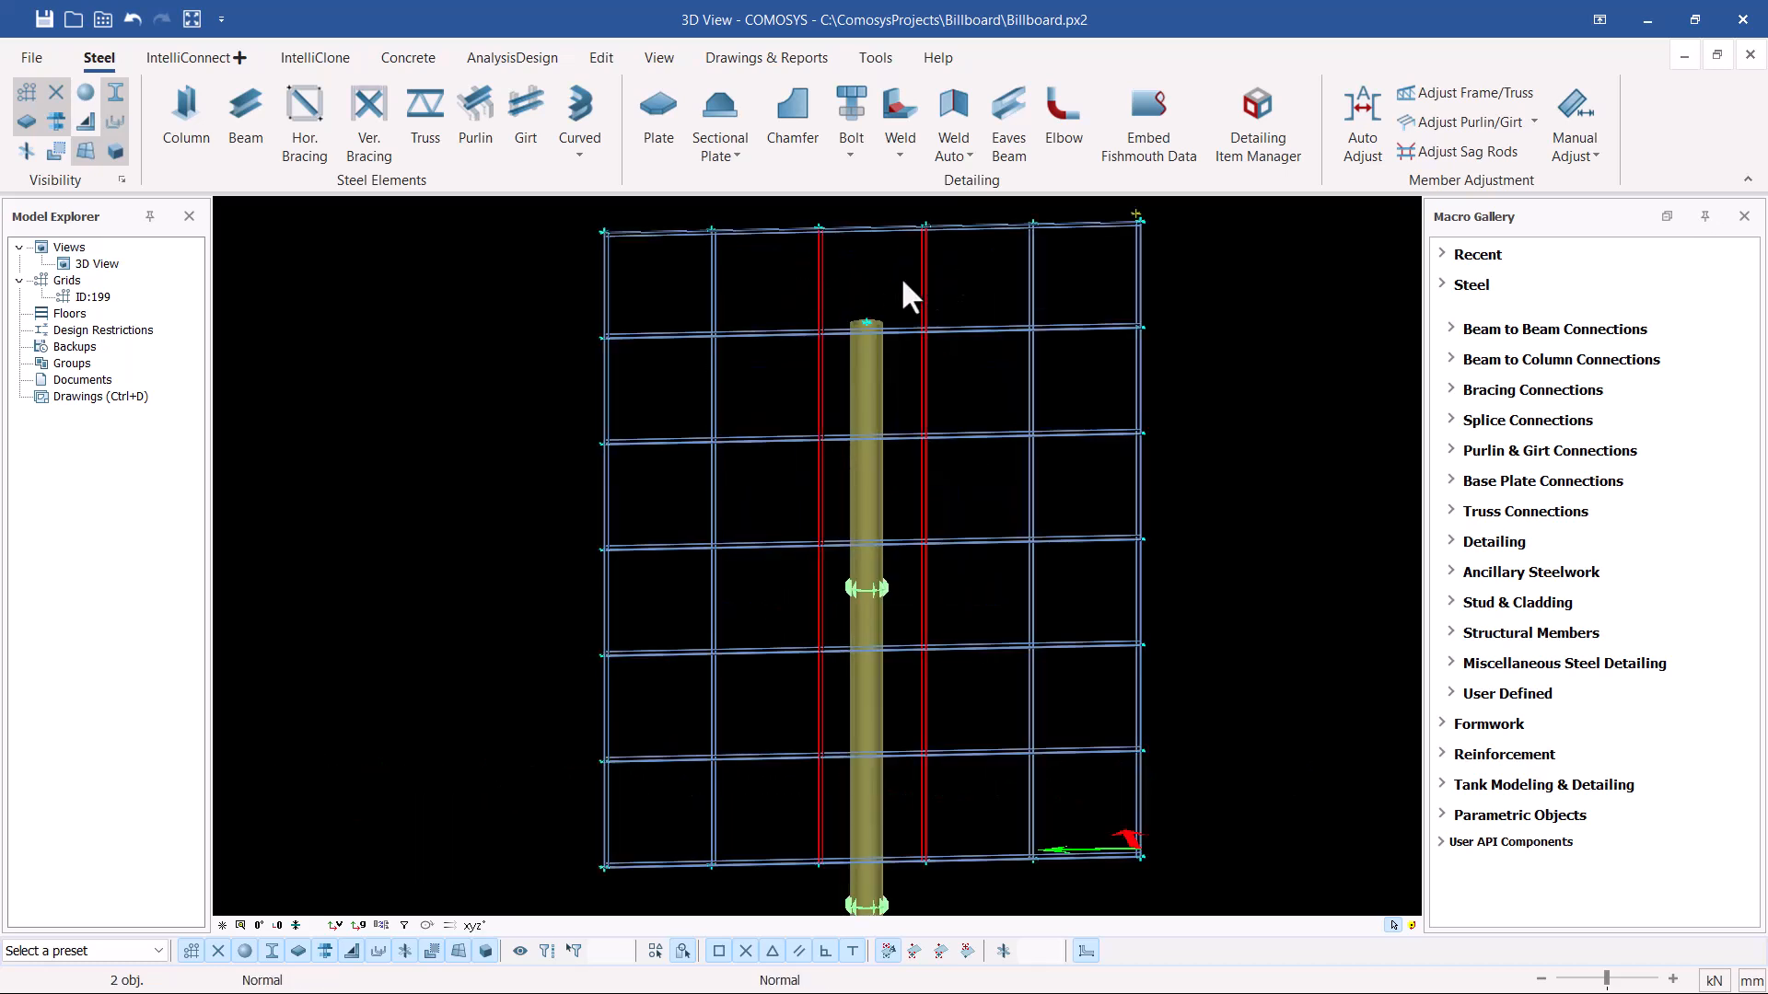
{"action": "key", "text": "Delete"}
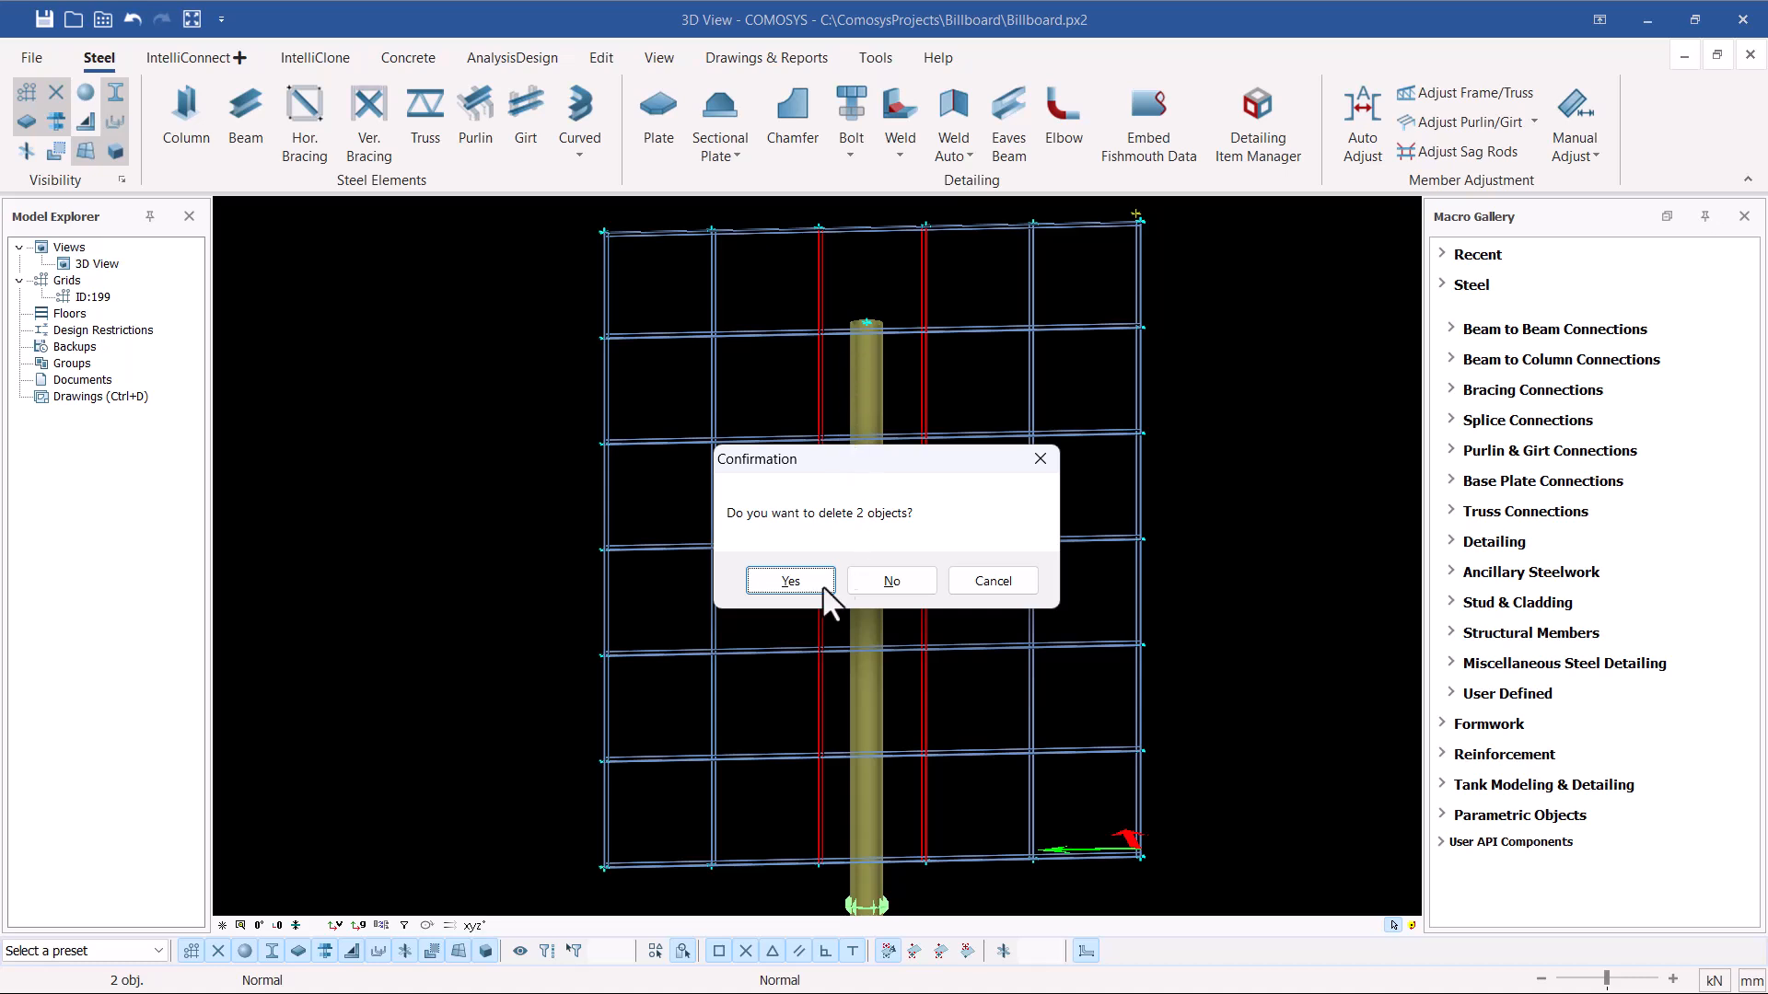
{"action": "left_click", "coordinate": [789, 581]}
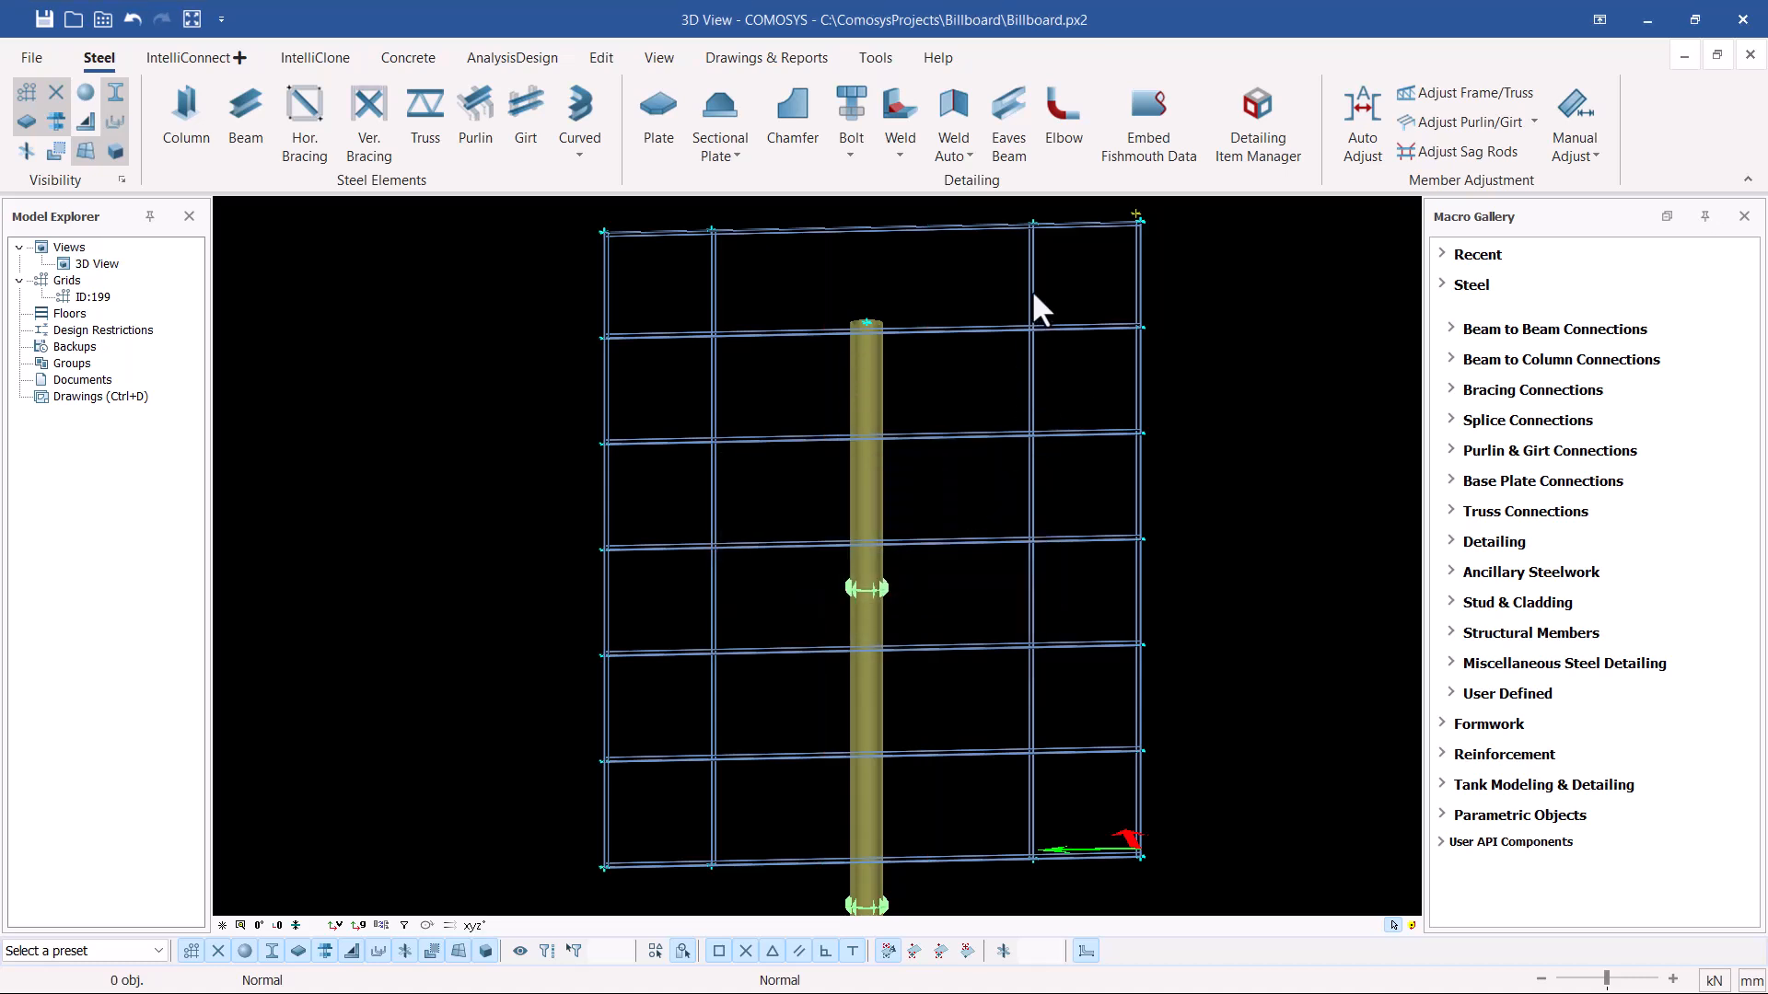
Select the inner vertical member left of the pole and reset its linear copy distances to zero.
{"action": "left_click", "coordinate": [797, 257]}
{"action": "left_click", "coordinate": [663, 264]}
{"action": "right_click", "coordinate": [751, 265]}
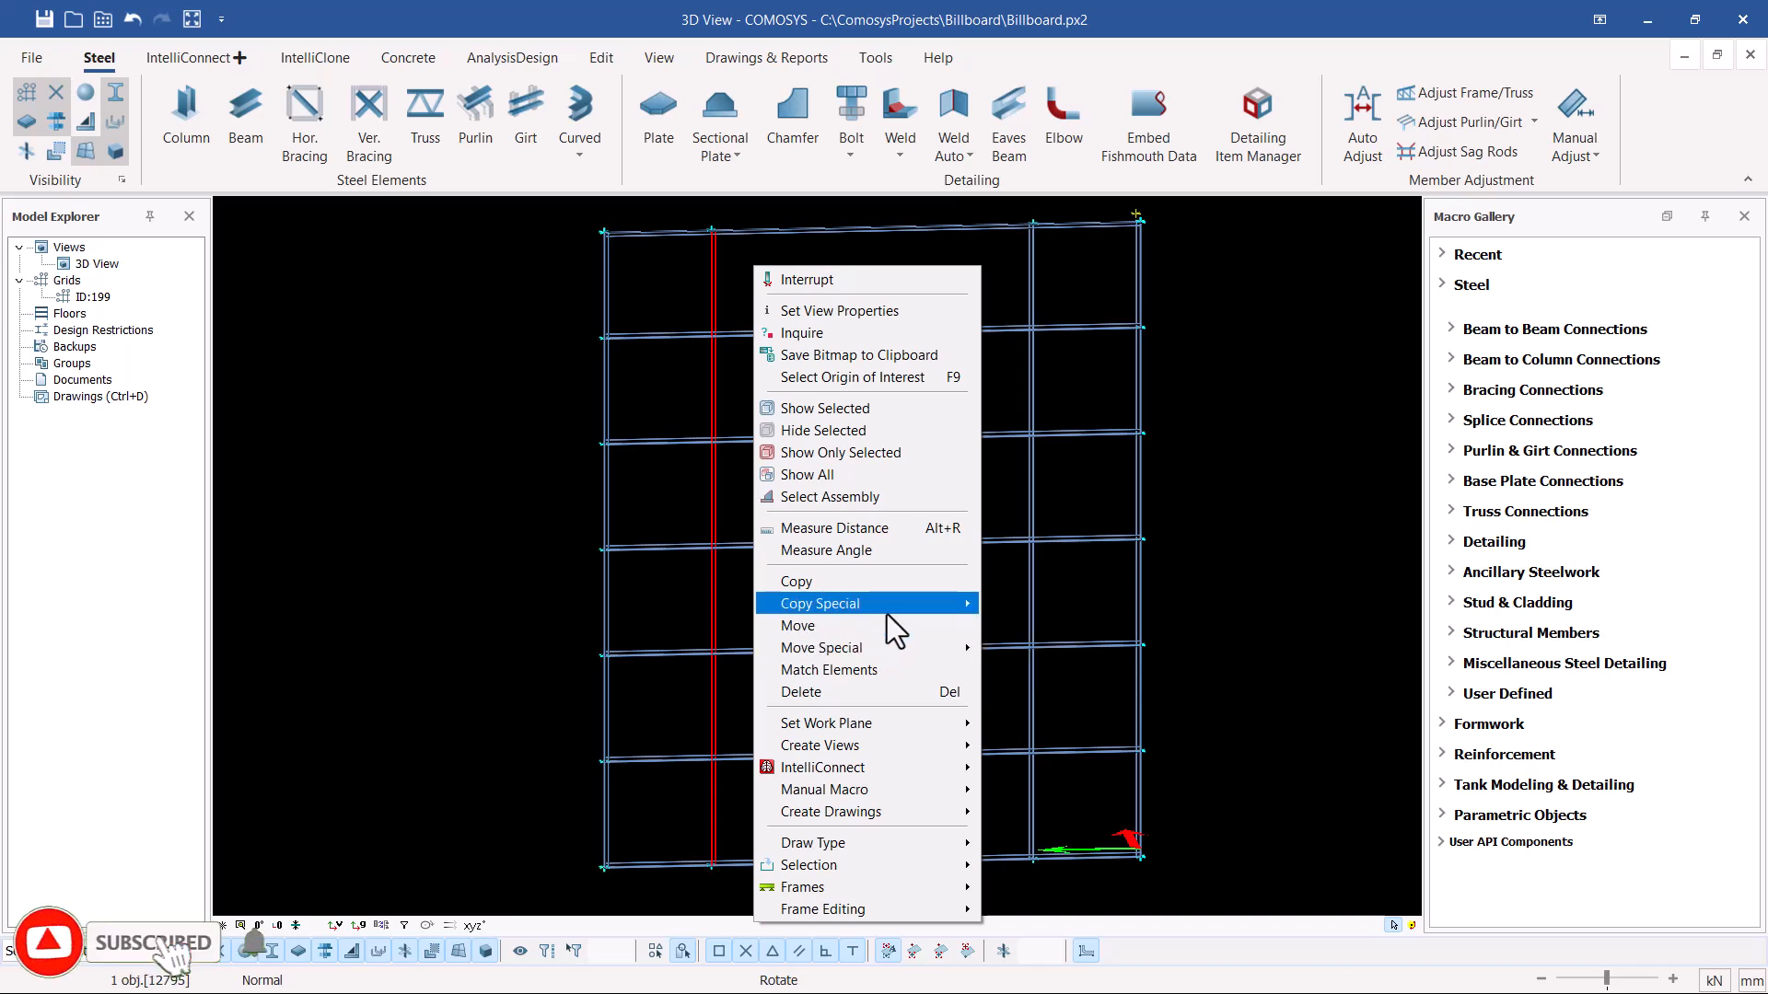
{"action": "mouse_move", "coordinate": [887, 615]}
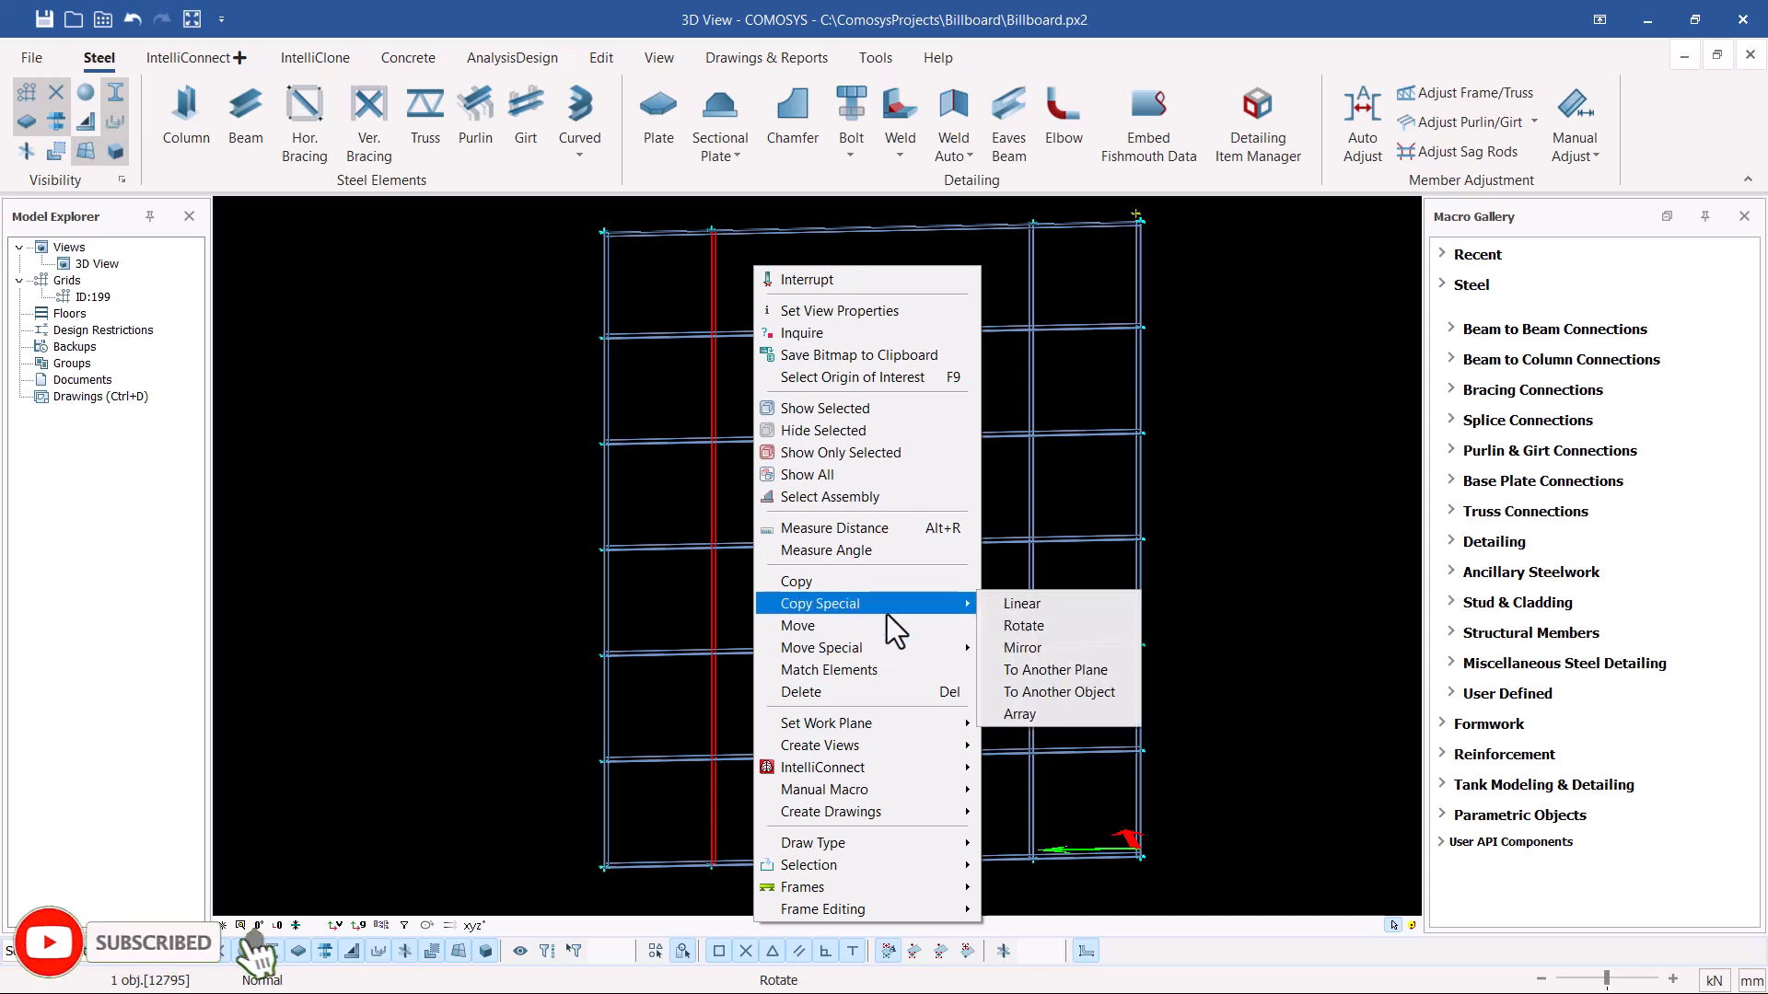
{"action": "left_click", "coordinate": [1014, 606]}
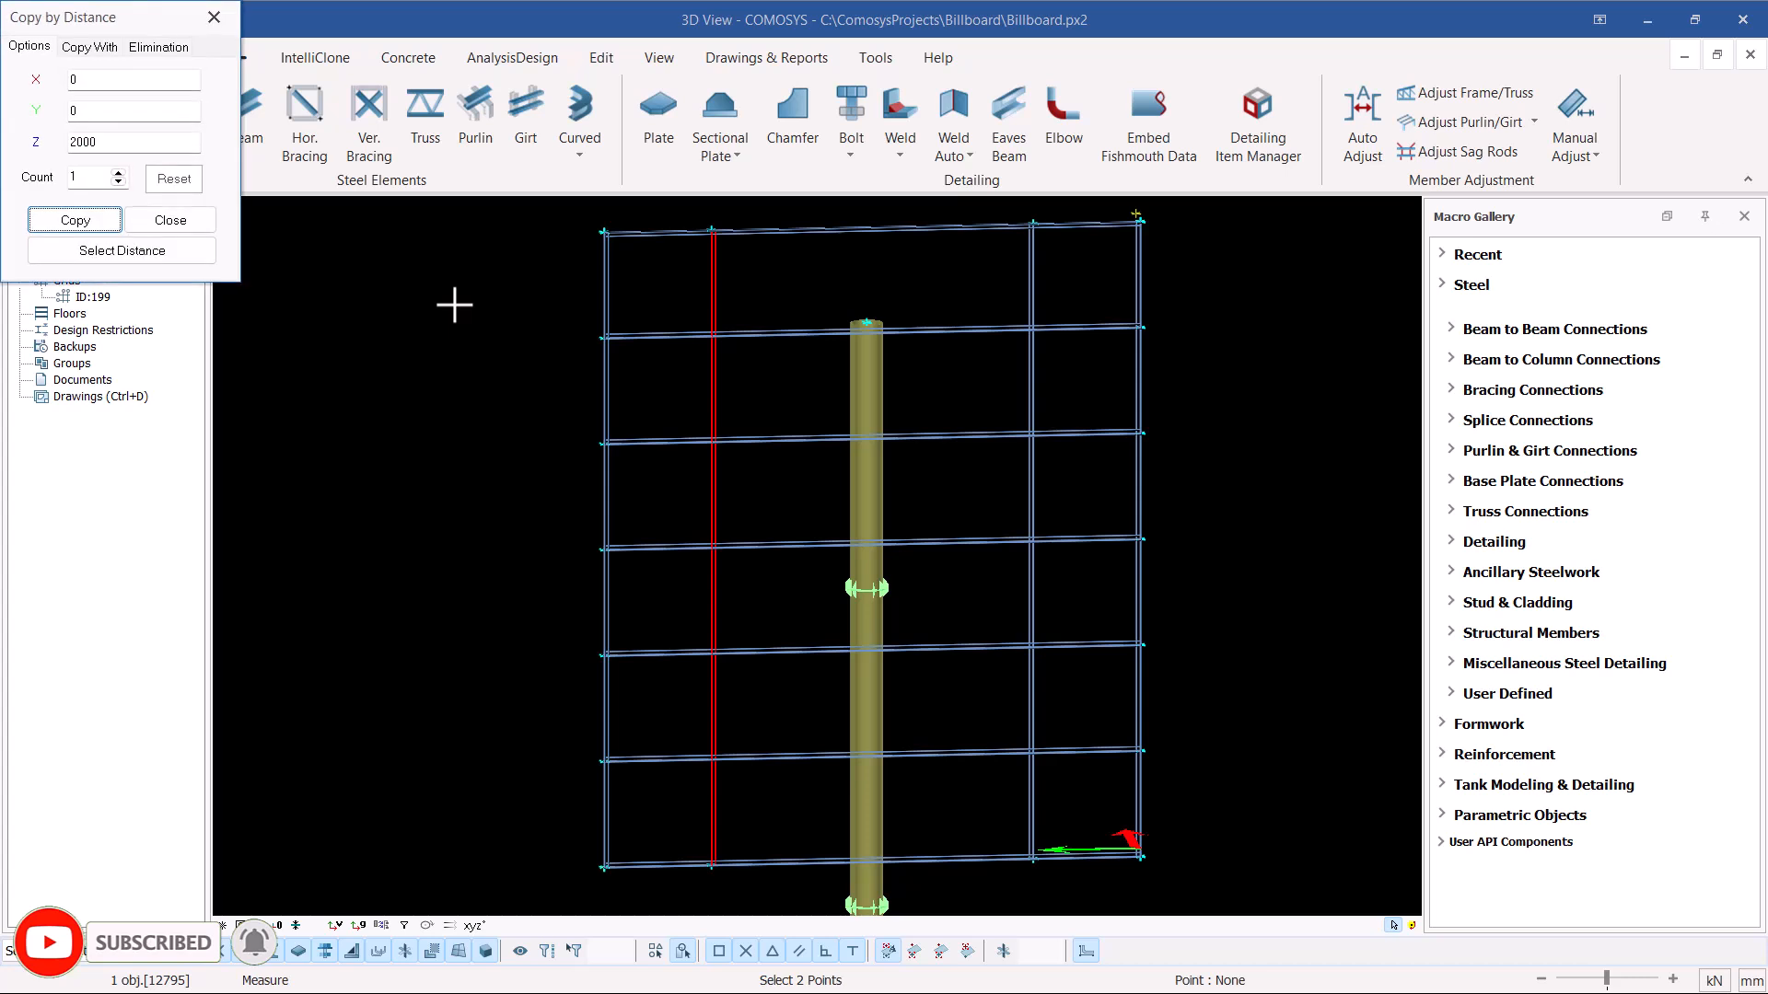
{"action": "left_click", "coordinate": [107, 142]}
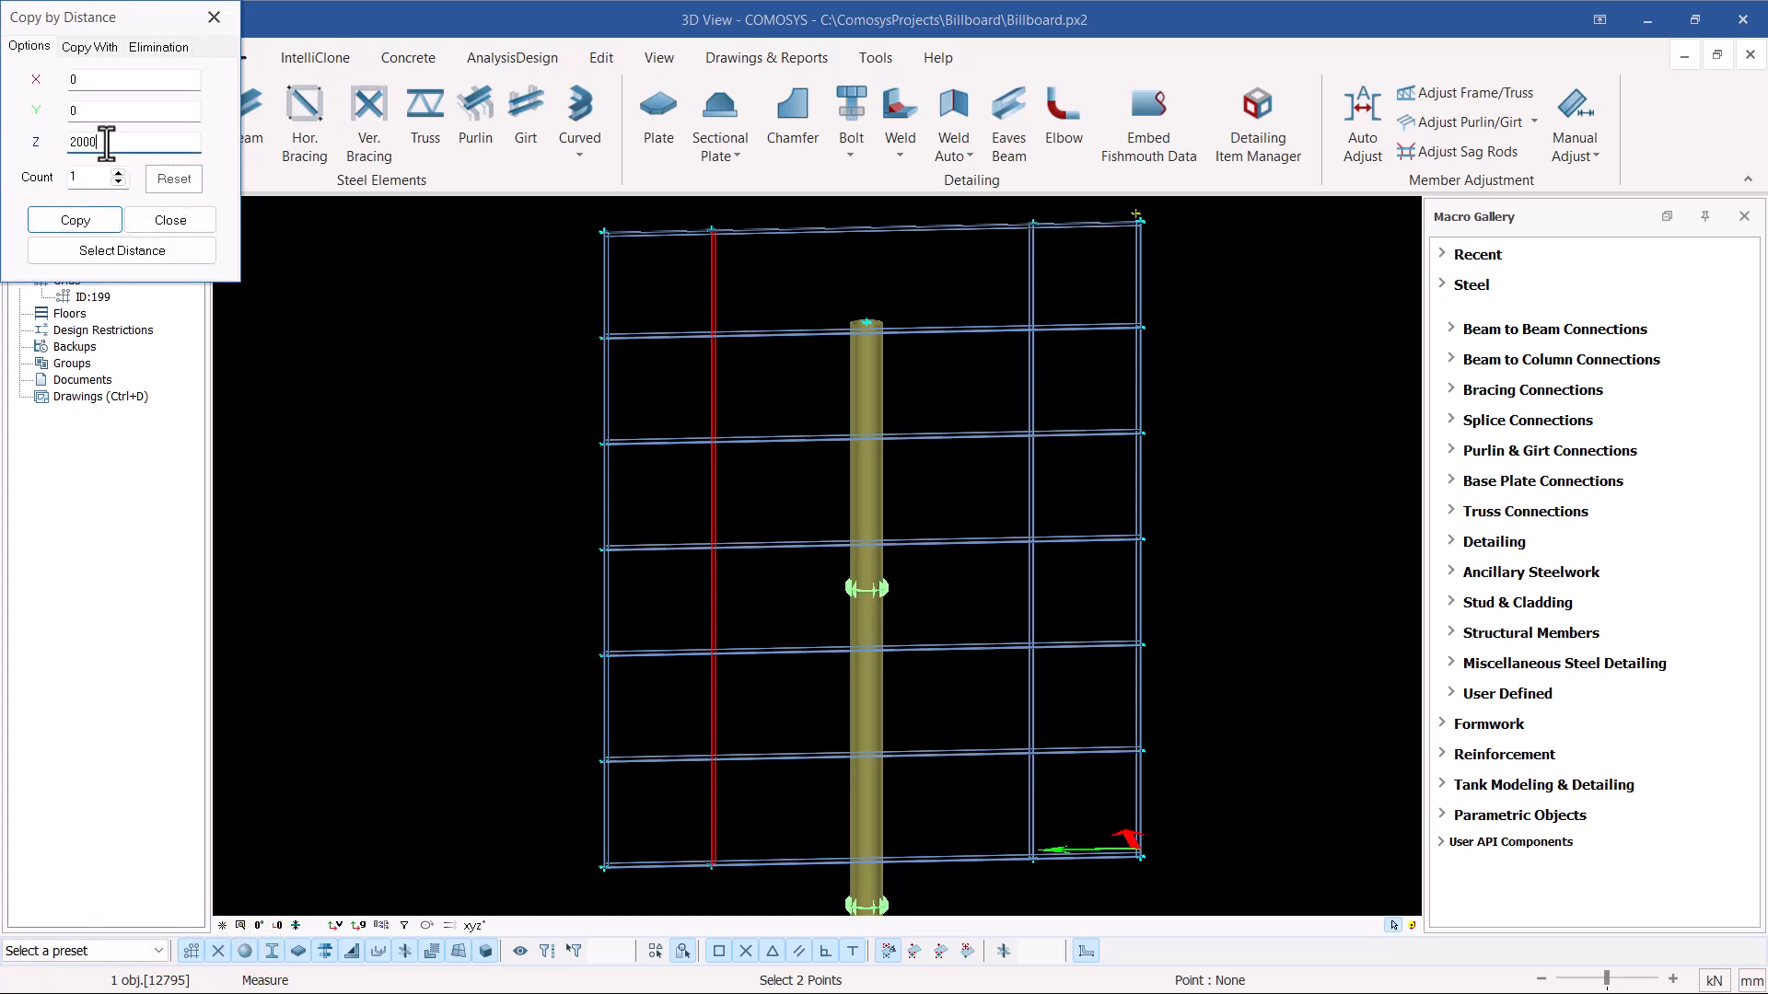
{"action": "left_click", "coordinate": [173, 178]}
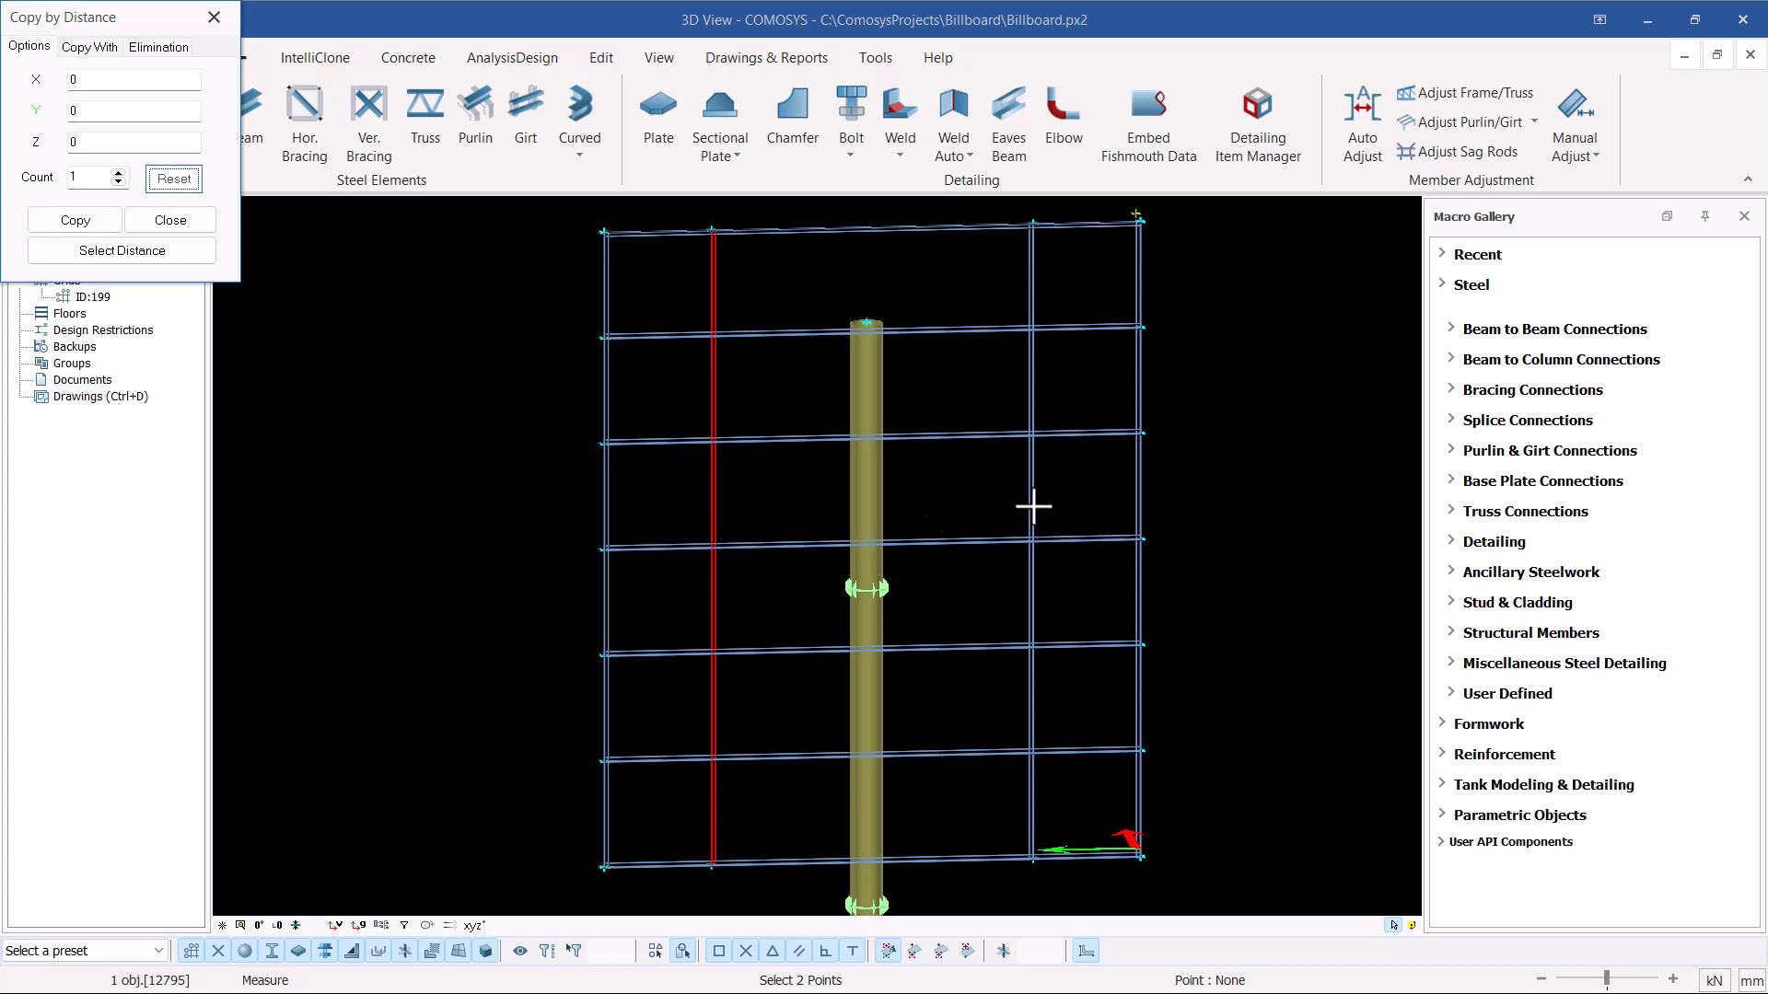
{"action": "left_click", "coordinate": [198, 224]}
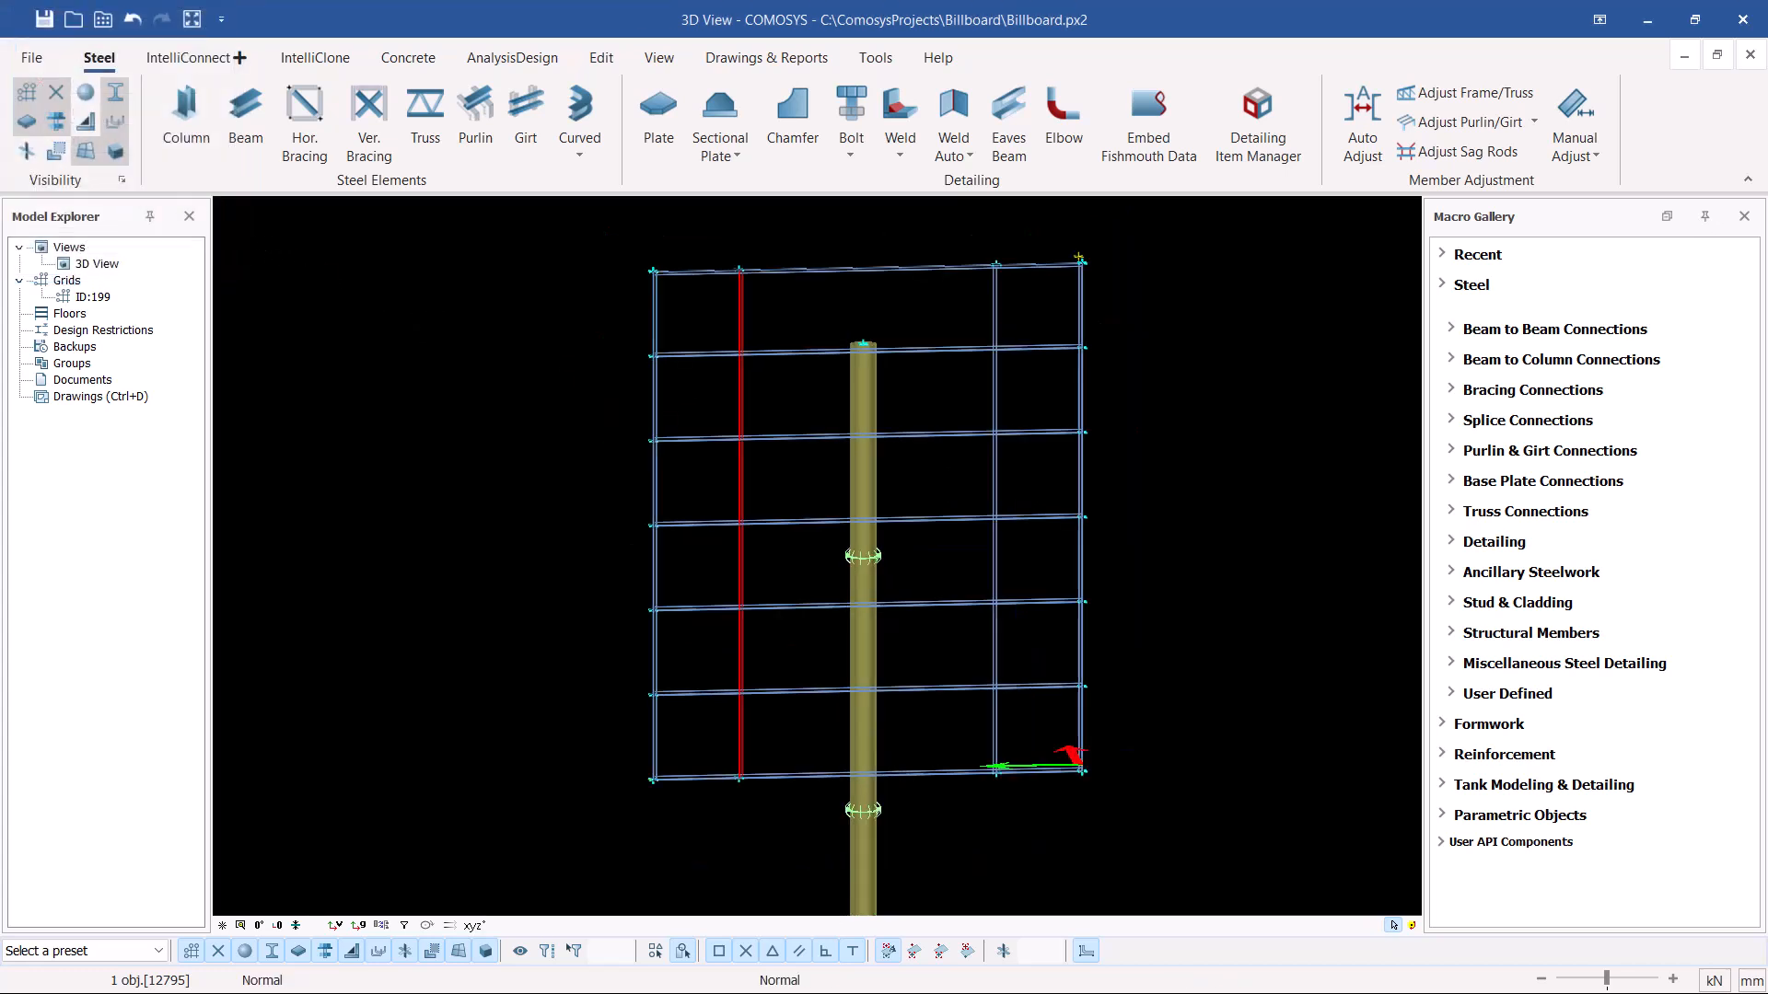
Copy the selected vertical member linearly by -500 mm in Y with a count of 1.
{"action": "scroll", "coordinate": [842, 489], "scroll_direction": "down", "scroll_amount": 2}
{"action": "mouse_move", "coordinate": [841, 490]}
{"action": "middle_mouse_down"}
{"action": "mouse_move", "coordinate": [804, 491]}
{"action": "mouse_move", "coordinate": [820, 491]}
{"action": "middle_mouse_up"}
{"action": "scroll", "coordinate": [907, 604], "scroll_direction": "up", "scroll_amount": 4}
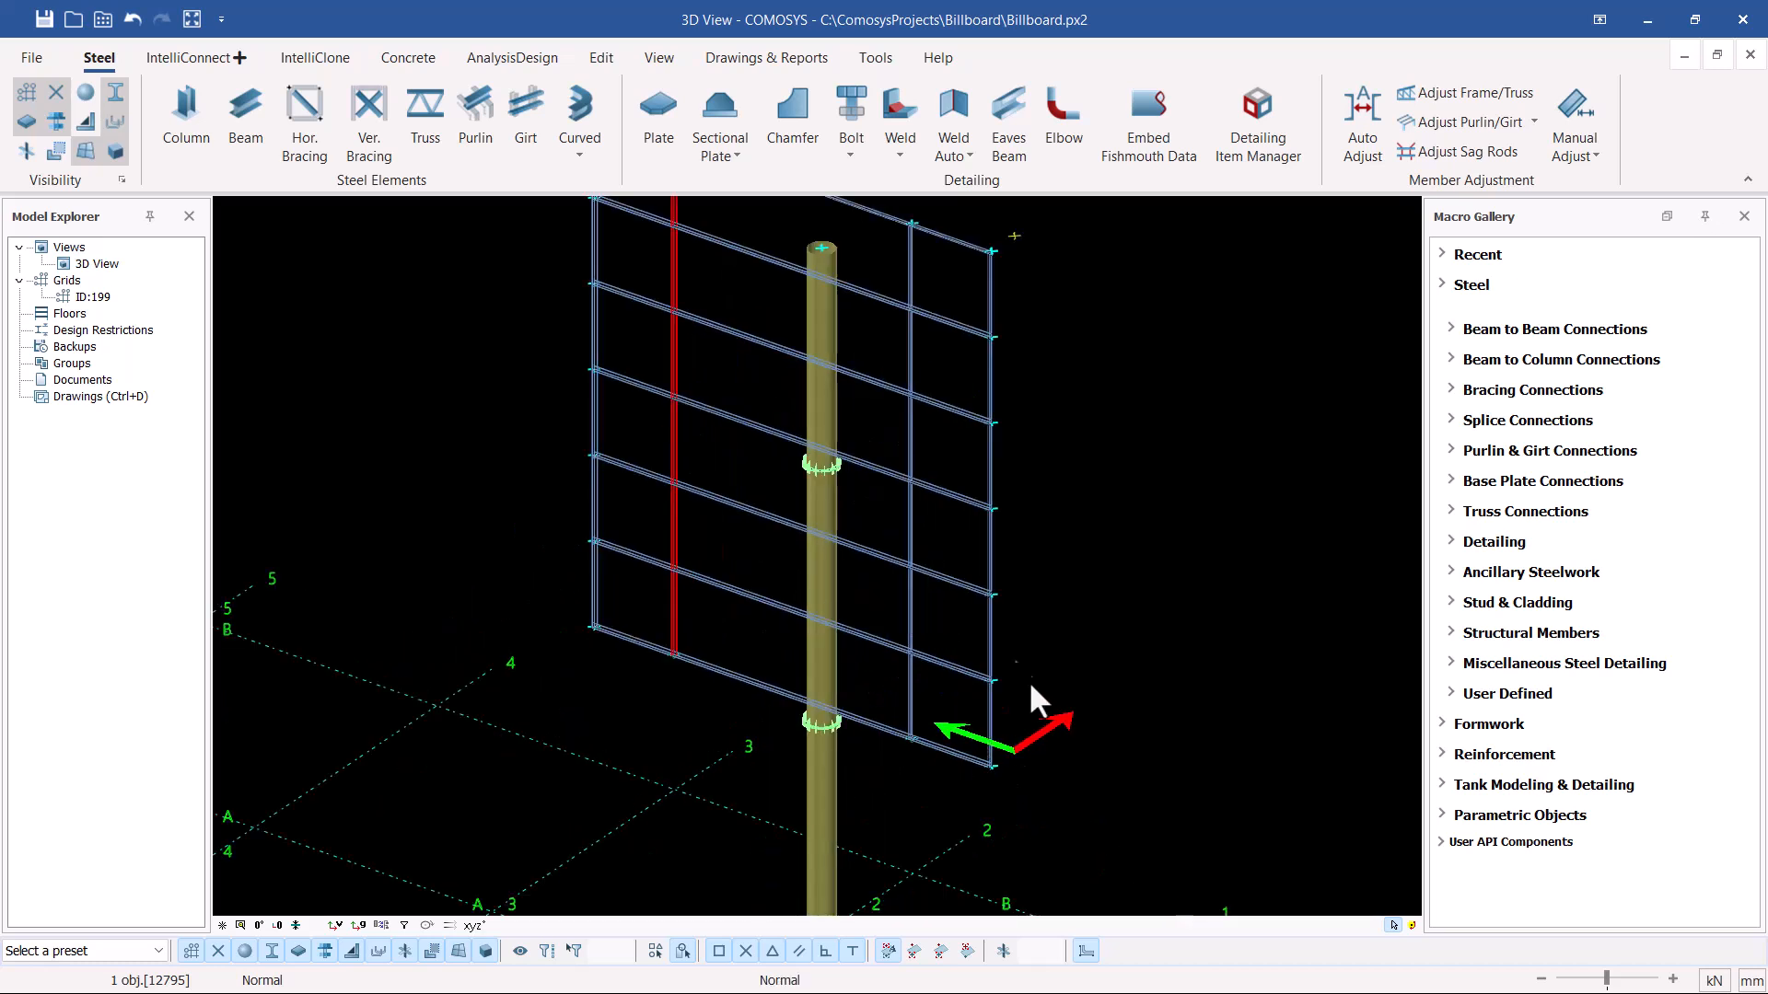
{"action": "scroll", "coordinate": [677, 455], "scroll_direction": "up", "scroll_amount": 2}
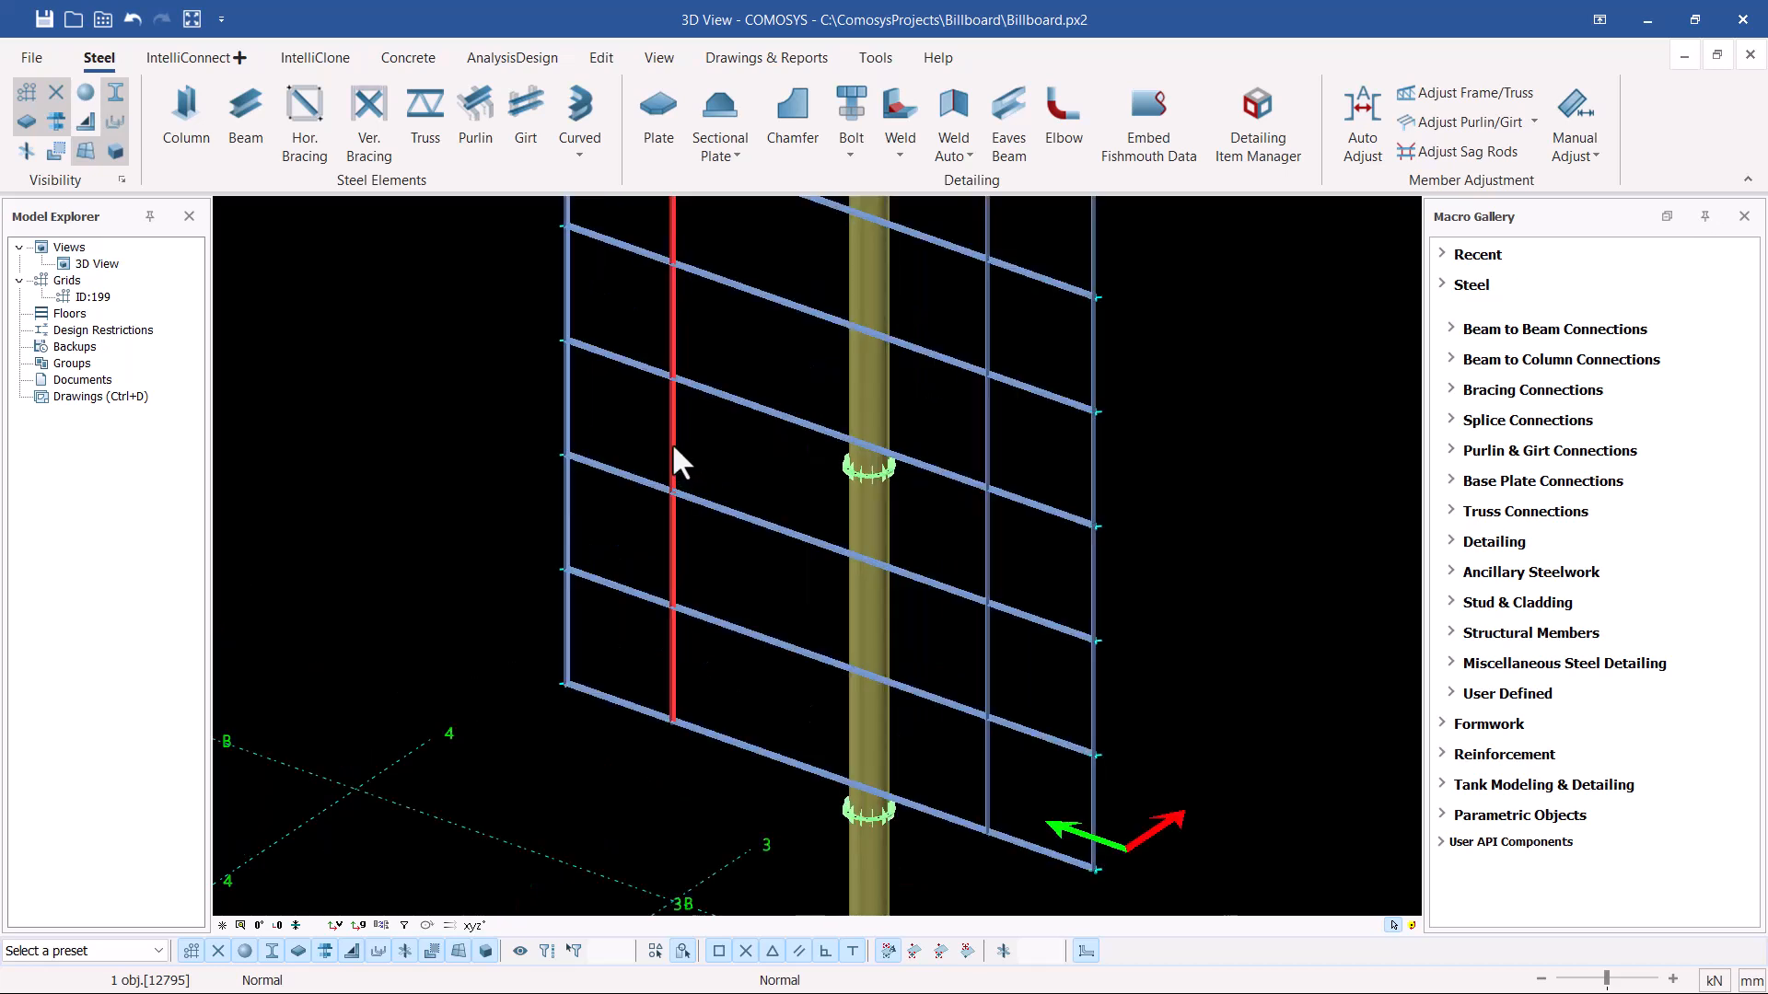
{"action": "right_click", "coordinate": [674, 445]}
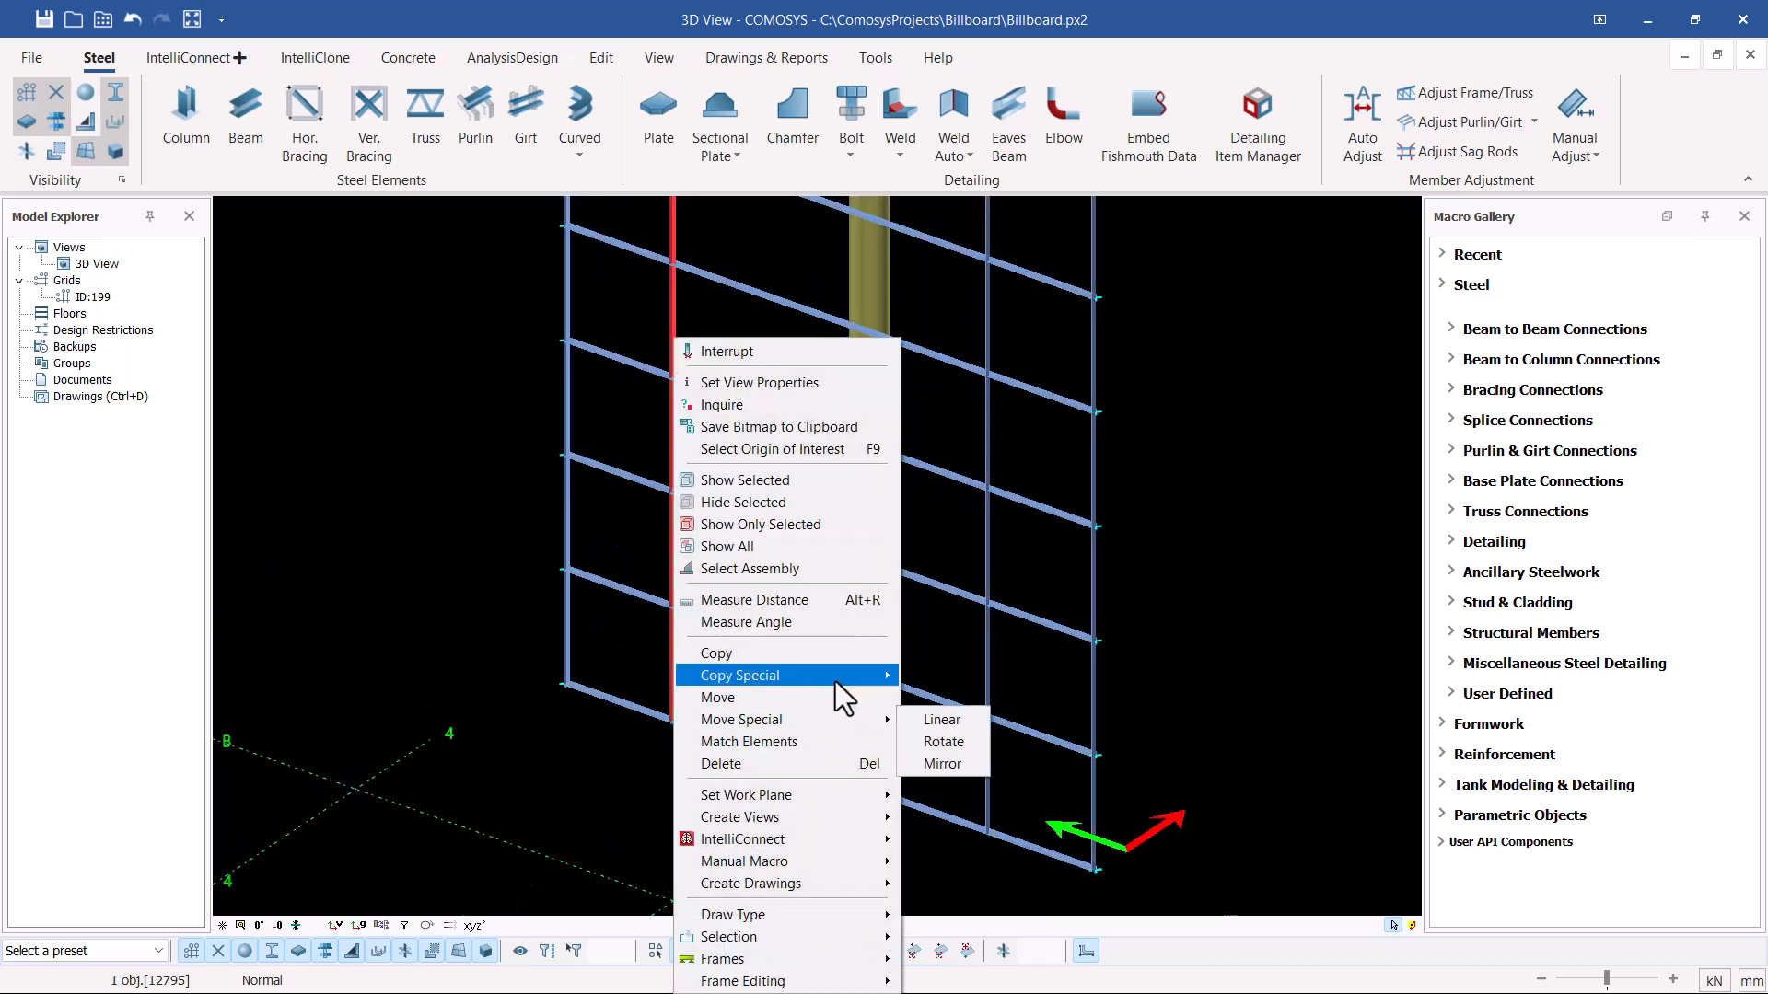
{"action": "left_click", "coordinate": [943, 672]}
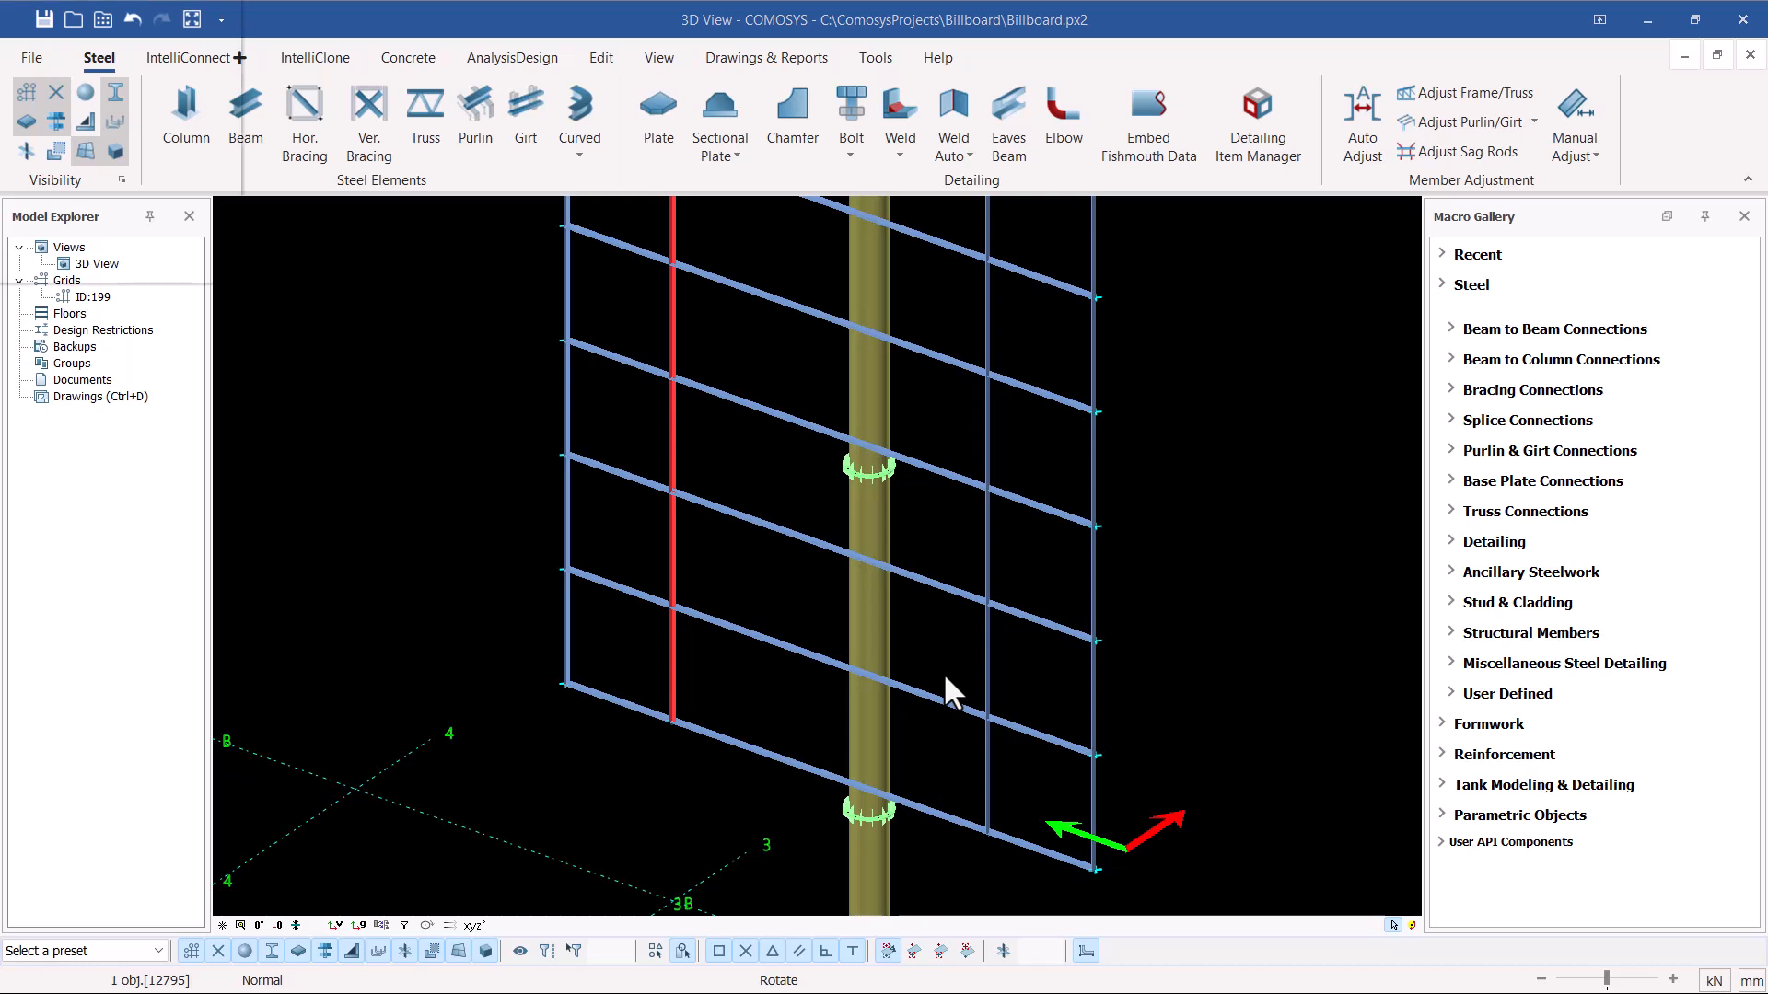
{"action": "left_click", "coordinate": [169, 178]}
{"action": "double_click", "coordinate": [99, 111]}
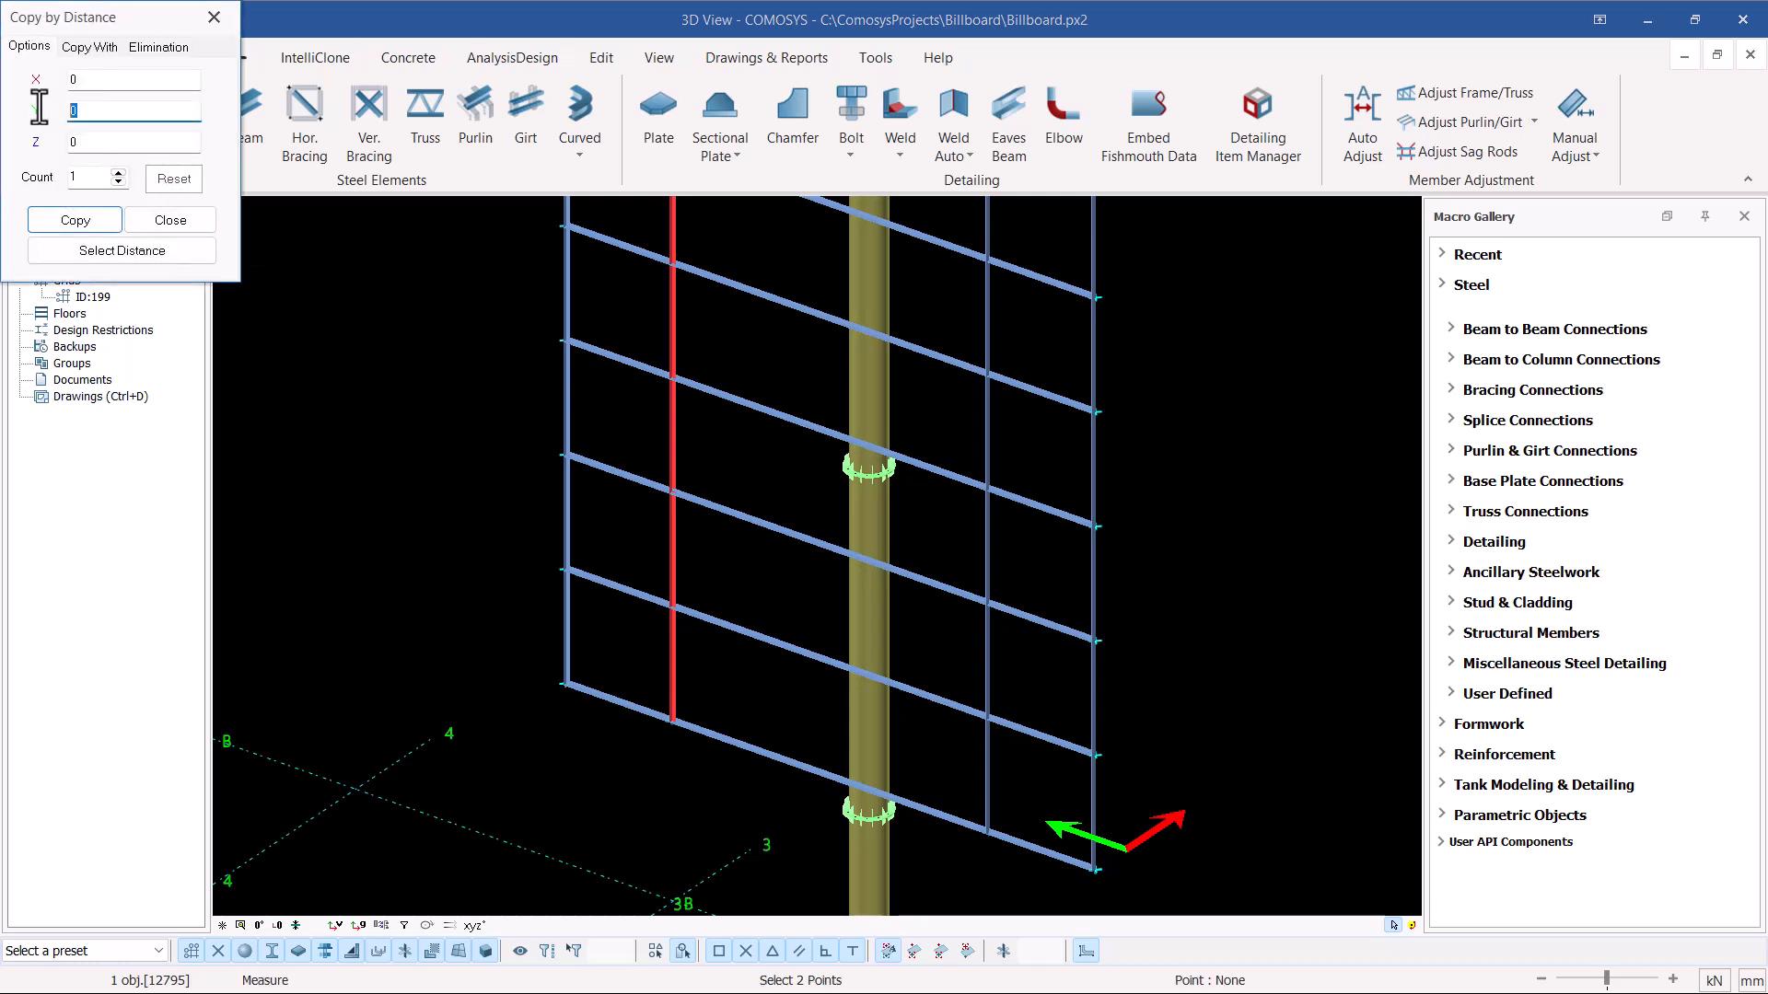
{"action": "type", "text": "500"}
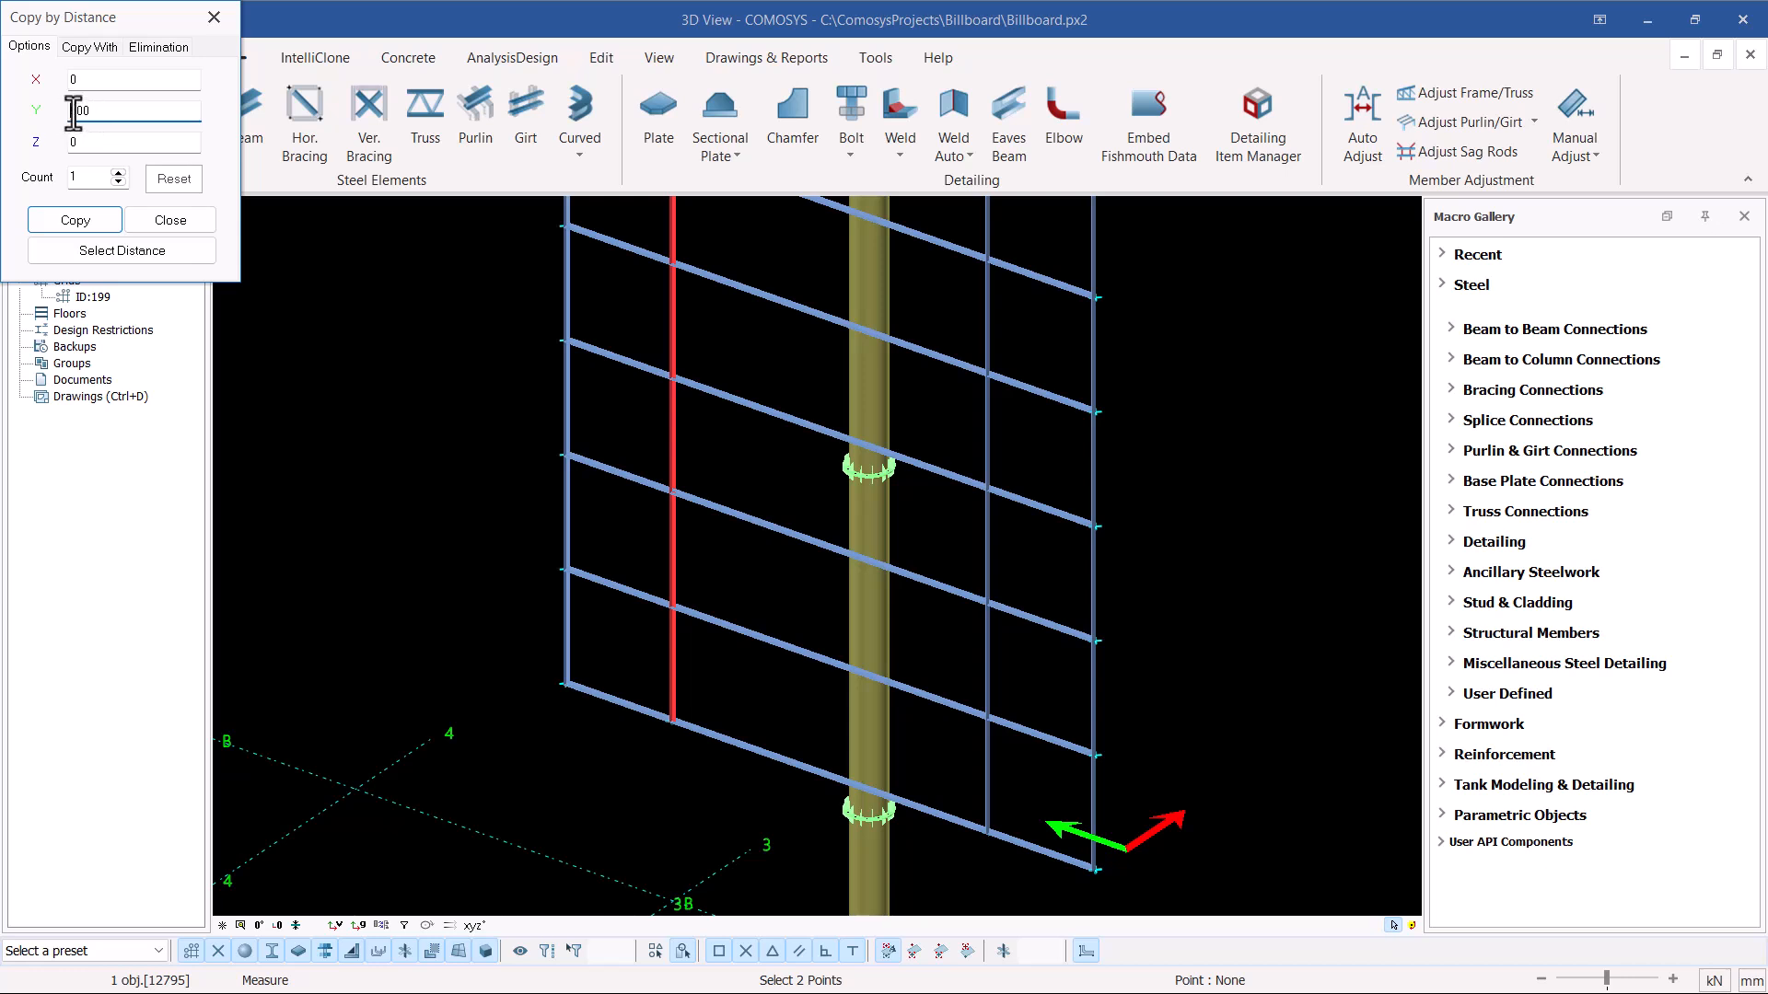
{"action": "left_click", "coordinate": [89, 224]}
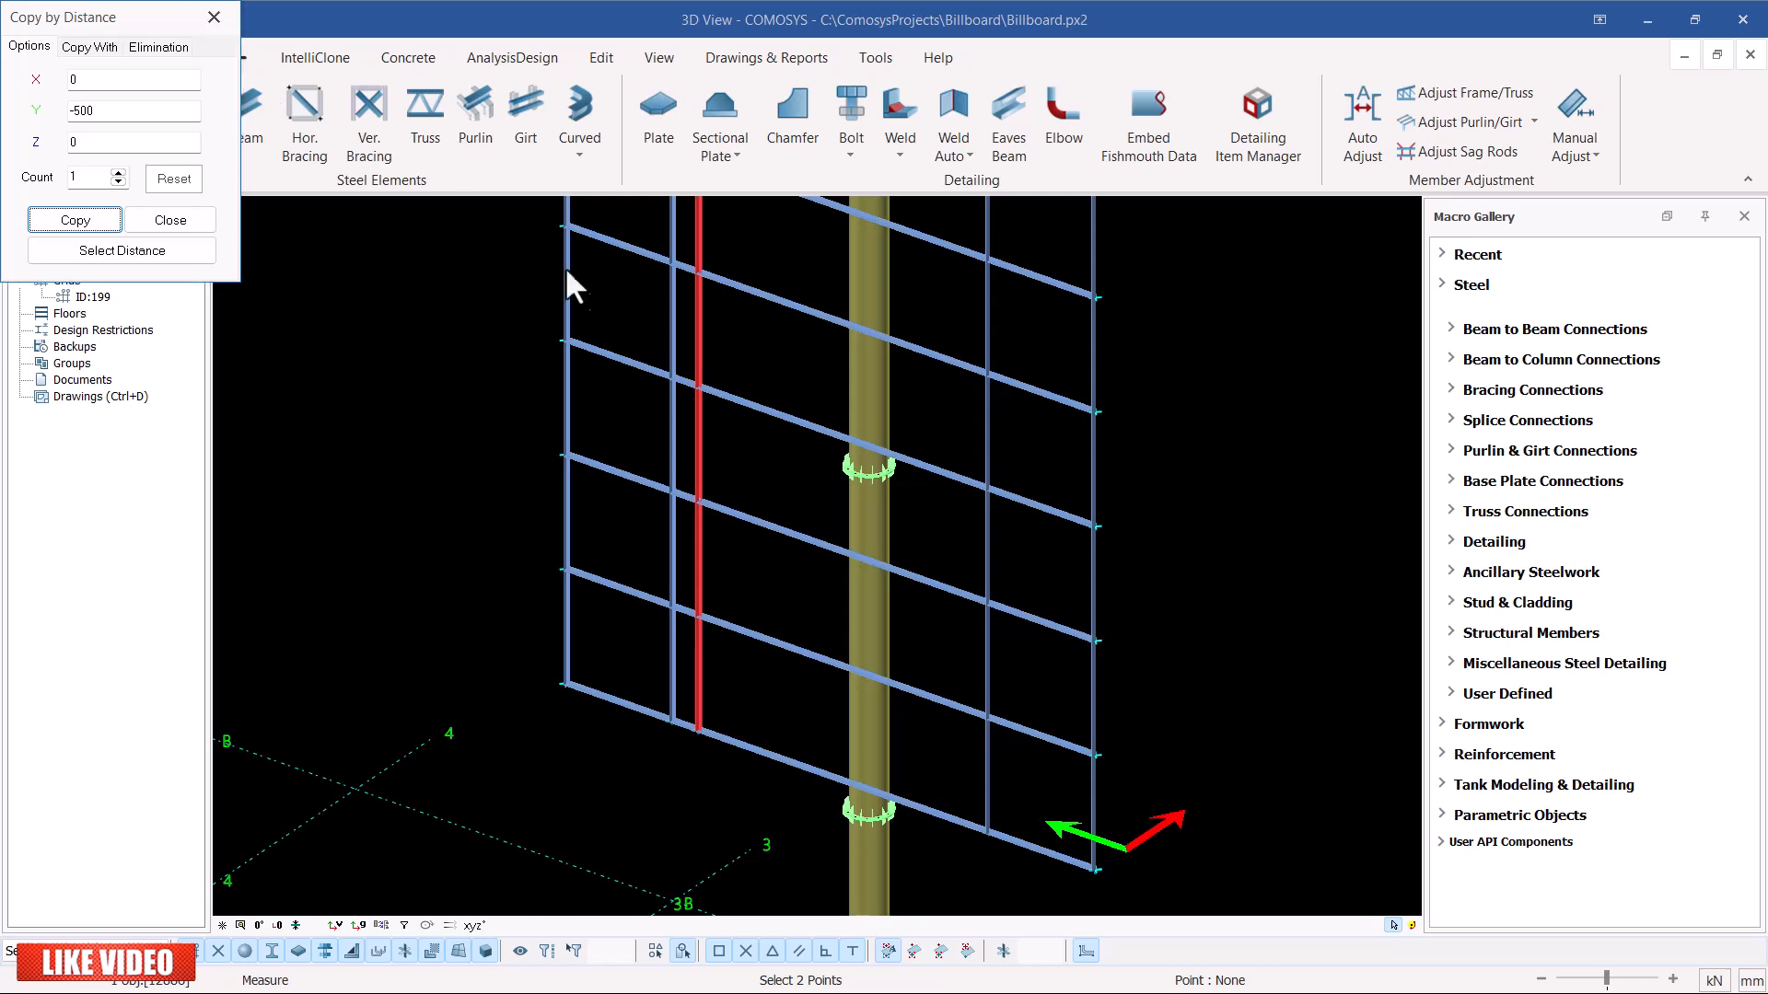
Delete the original vertical member beside the new copy, on the outer side of the frame.
{"action": "left_click", "coordinate": [670, 289]}
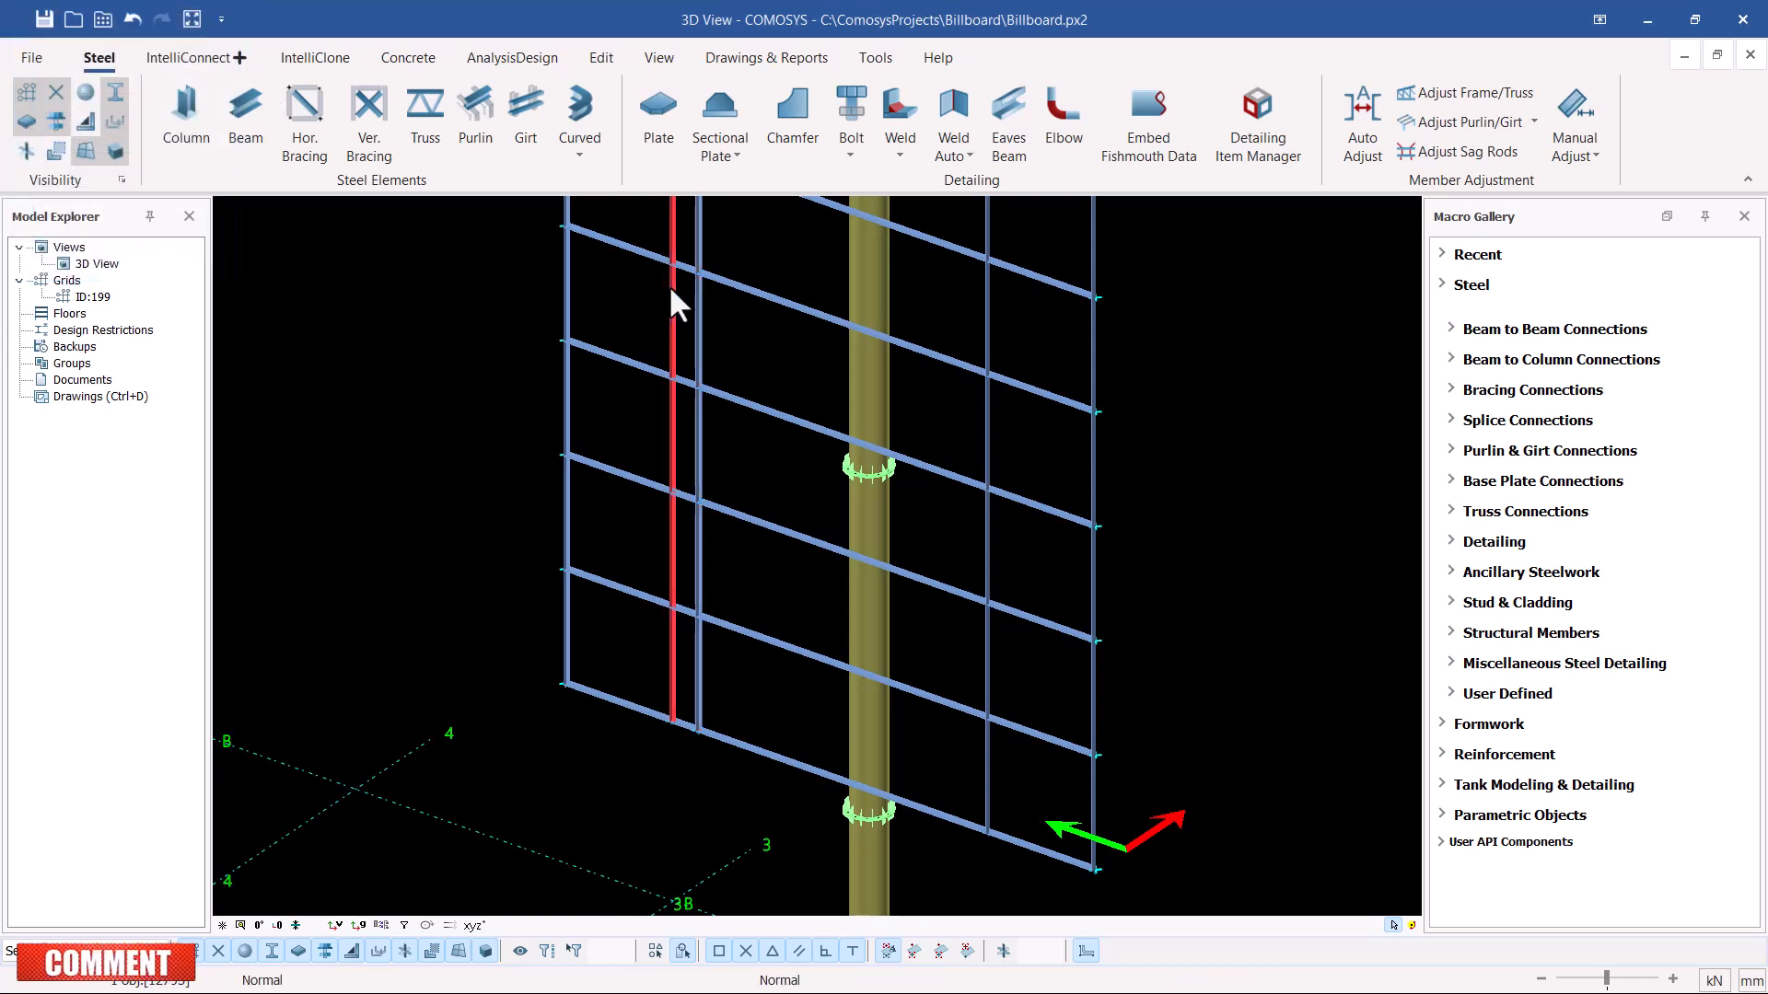
{"action": "key", "text": "Delete"}
{"action": "left_click", "coordinate": [788, 581]}
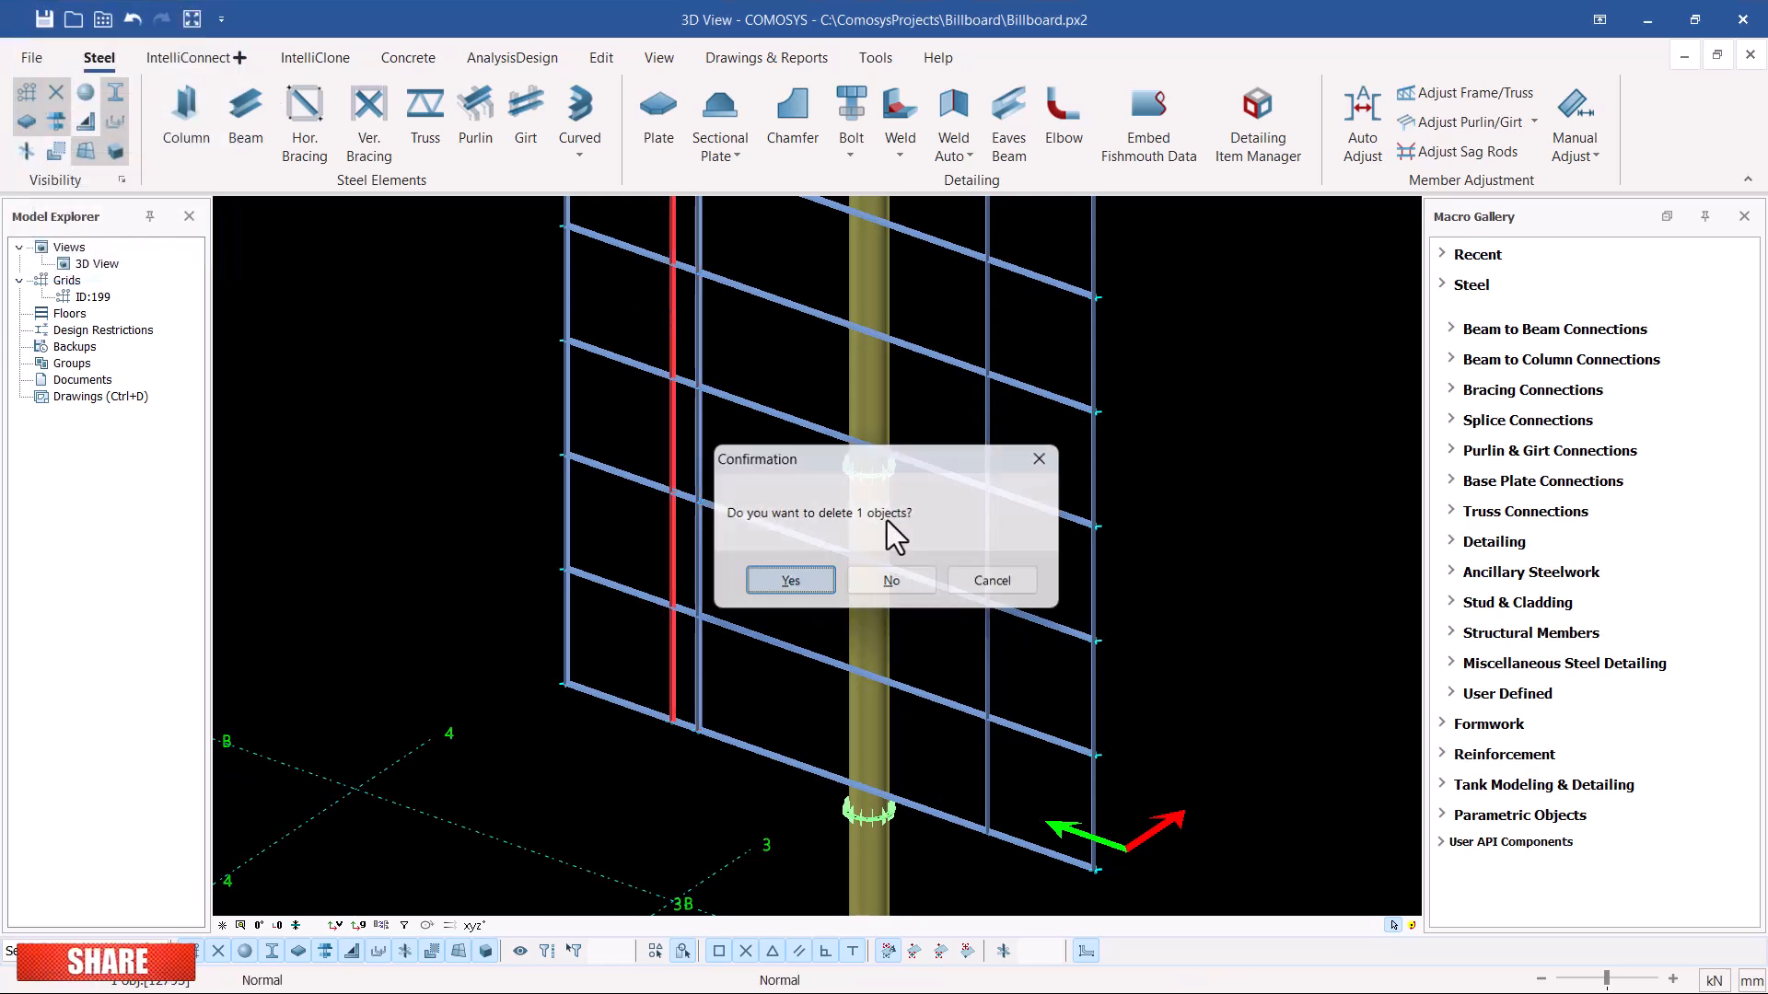
Copy the inner vertical member on the other side of the pole linearly by 500 mm in Y, count 1.
{"action": "left_click", "coordinate": [987, 405]}
{"action": "right_click", "coordinate": [986, 405]}
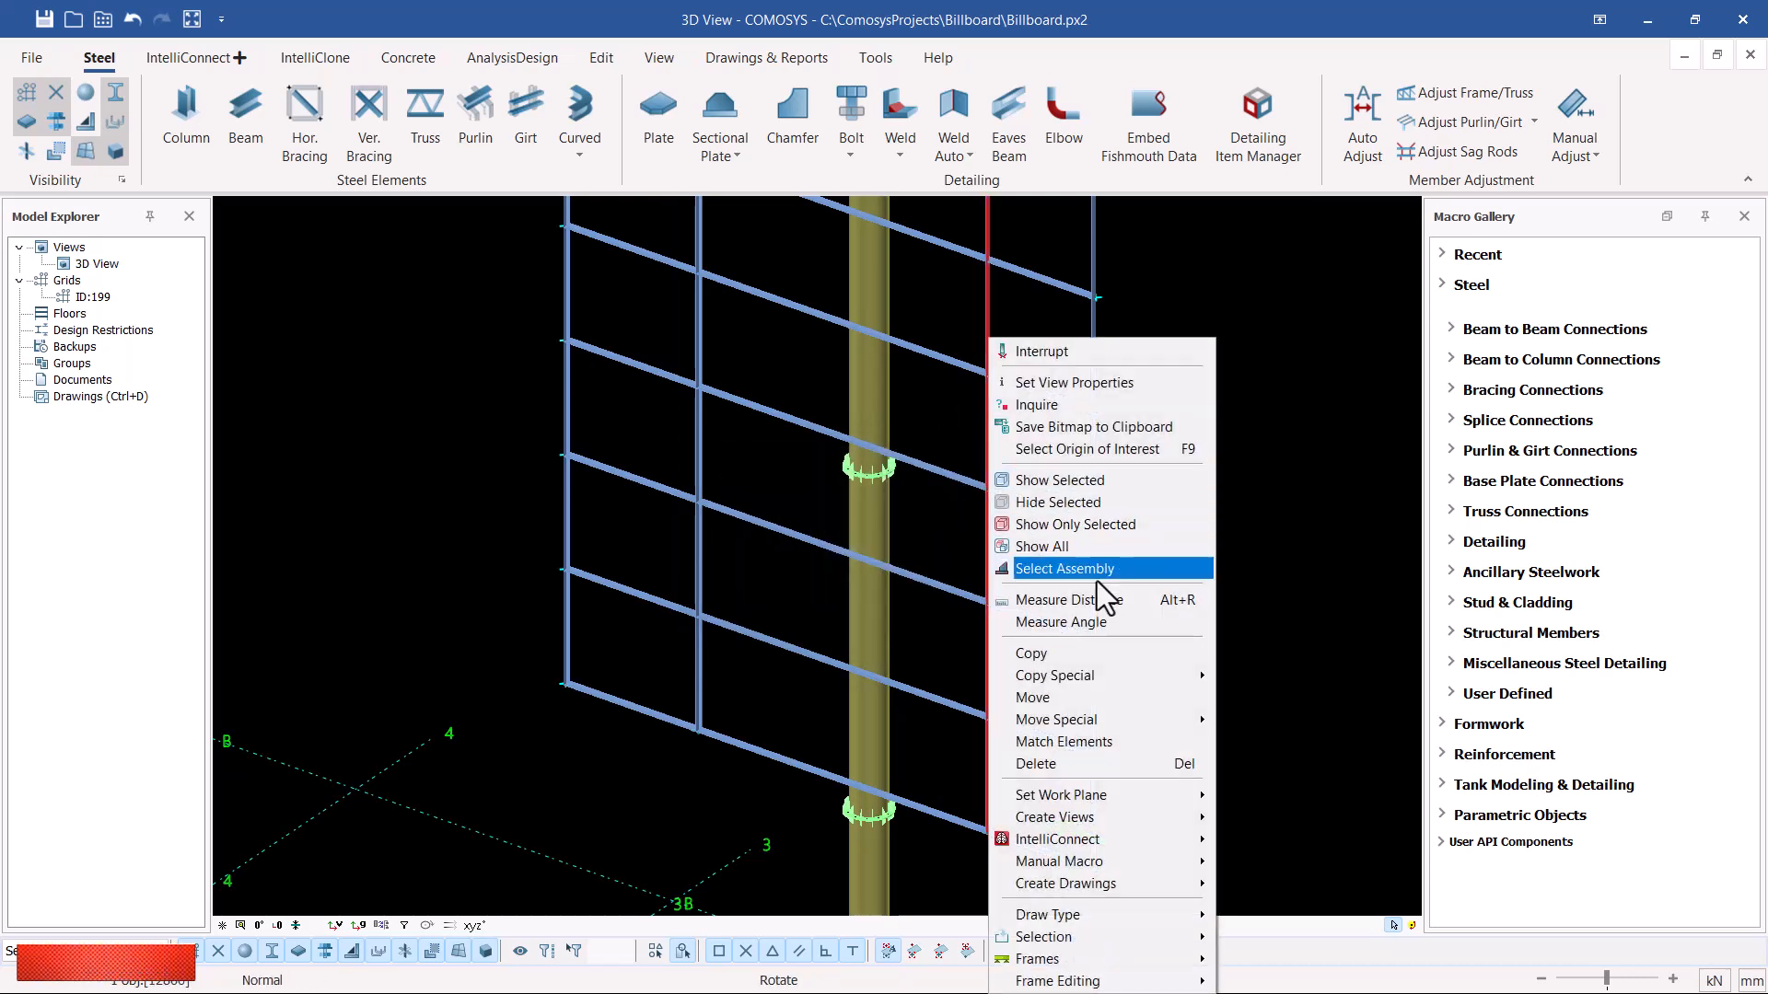
{"action": "mouse_move", "coordinate": [1141, 676]}
{"action": "left_click", "coordinate": [1241, 675]}
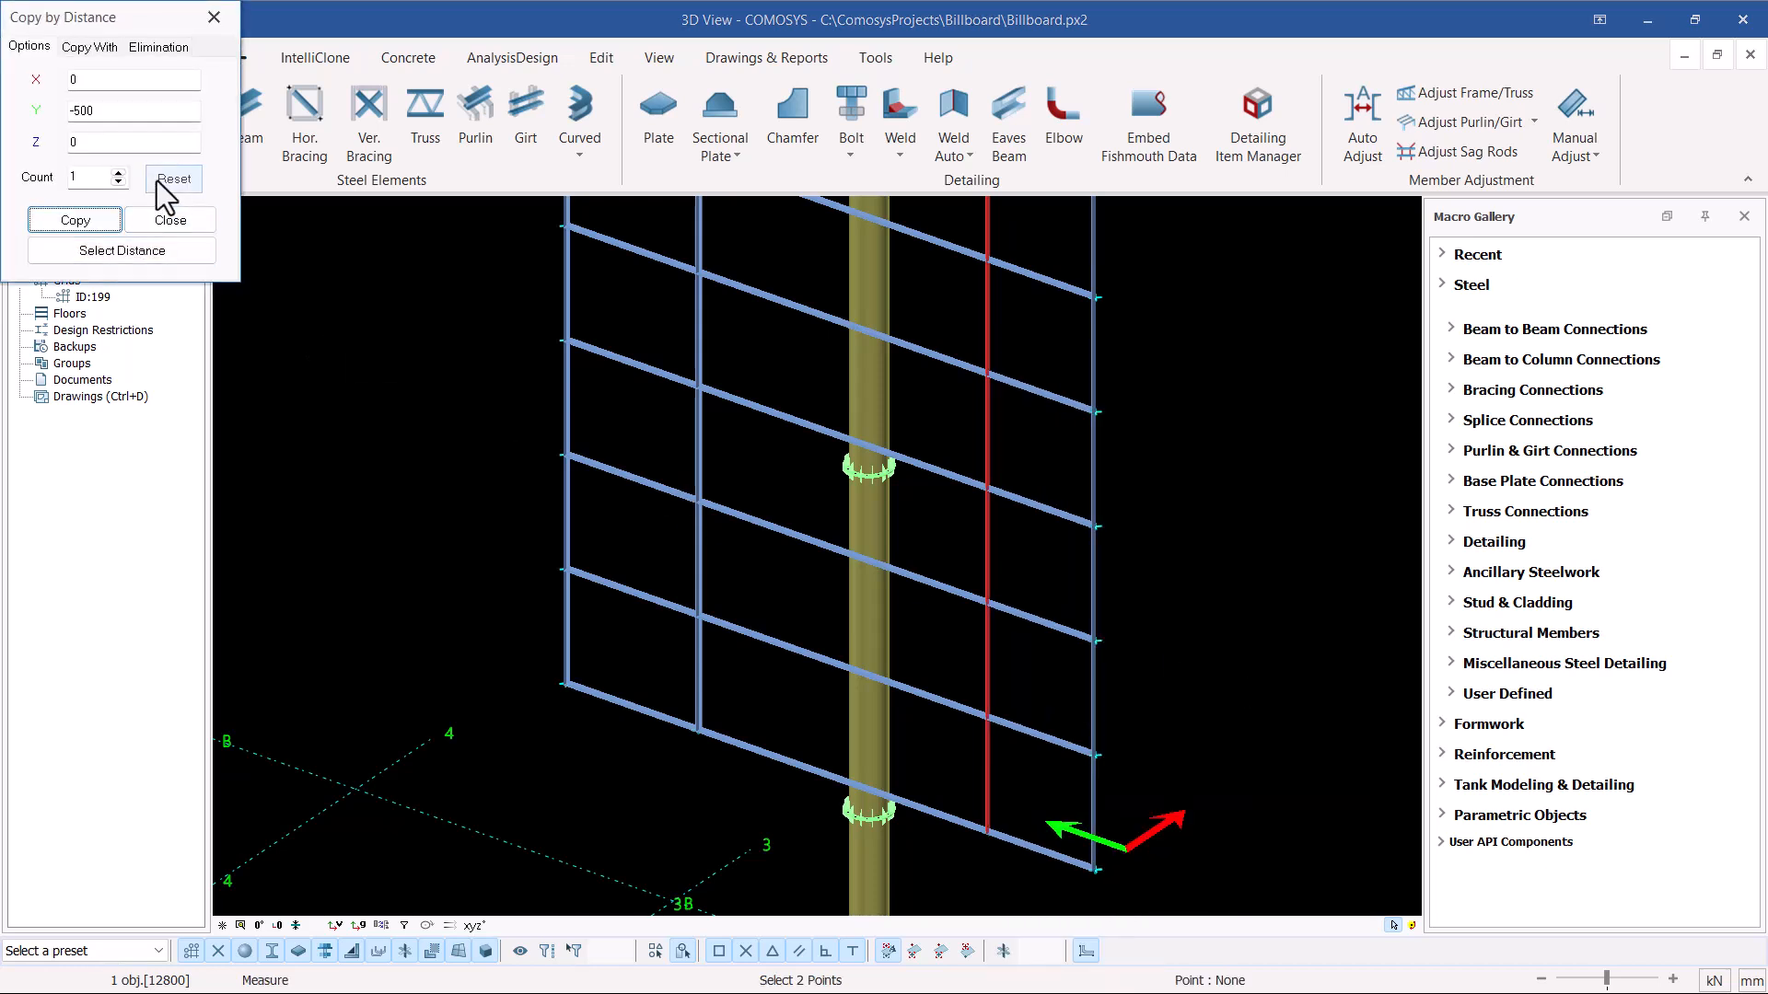
{"action": "left_click", "coordinate": [76, 110]}
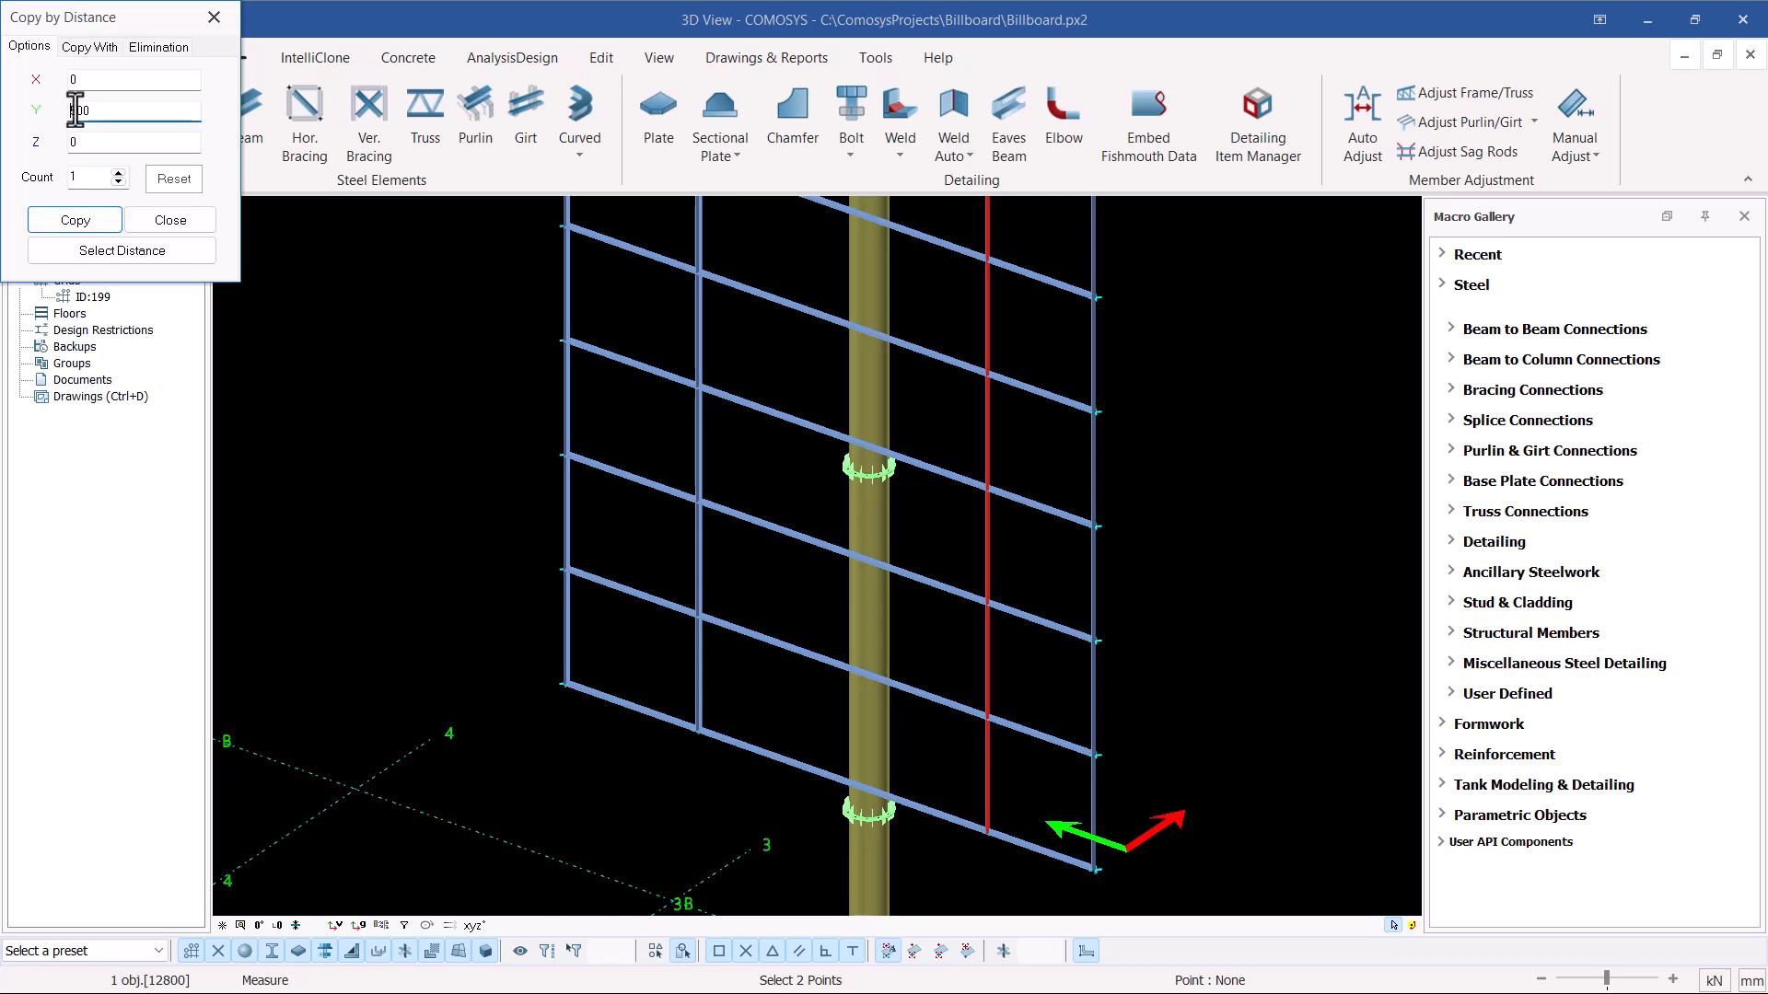
{"action": "left_click", "coordinate": [76, 220]}
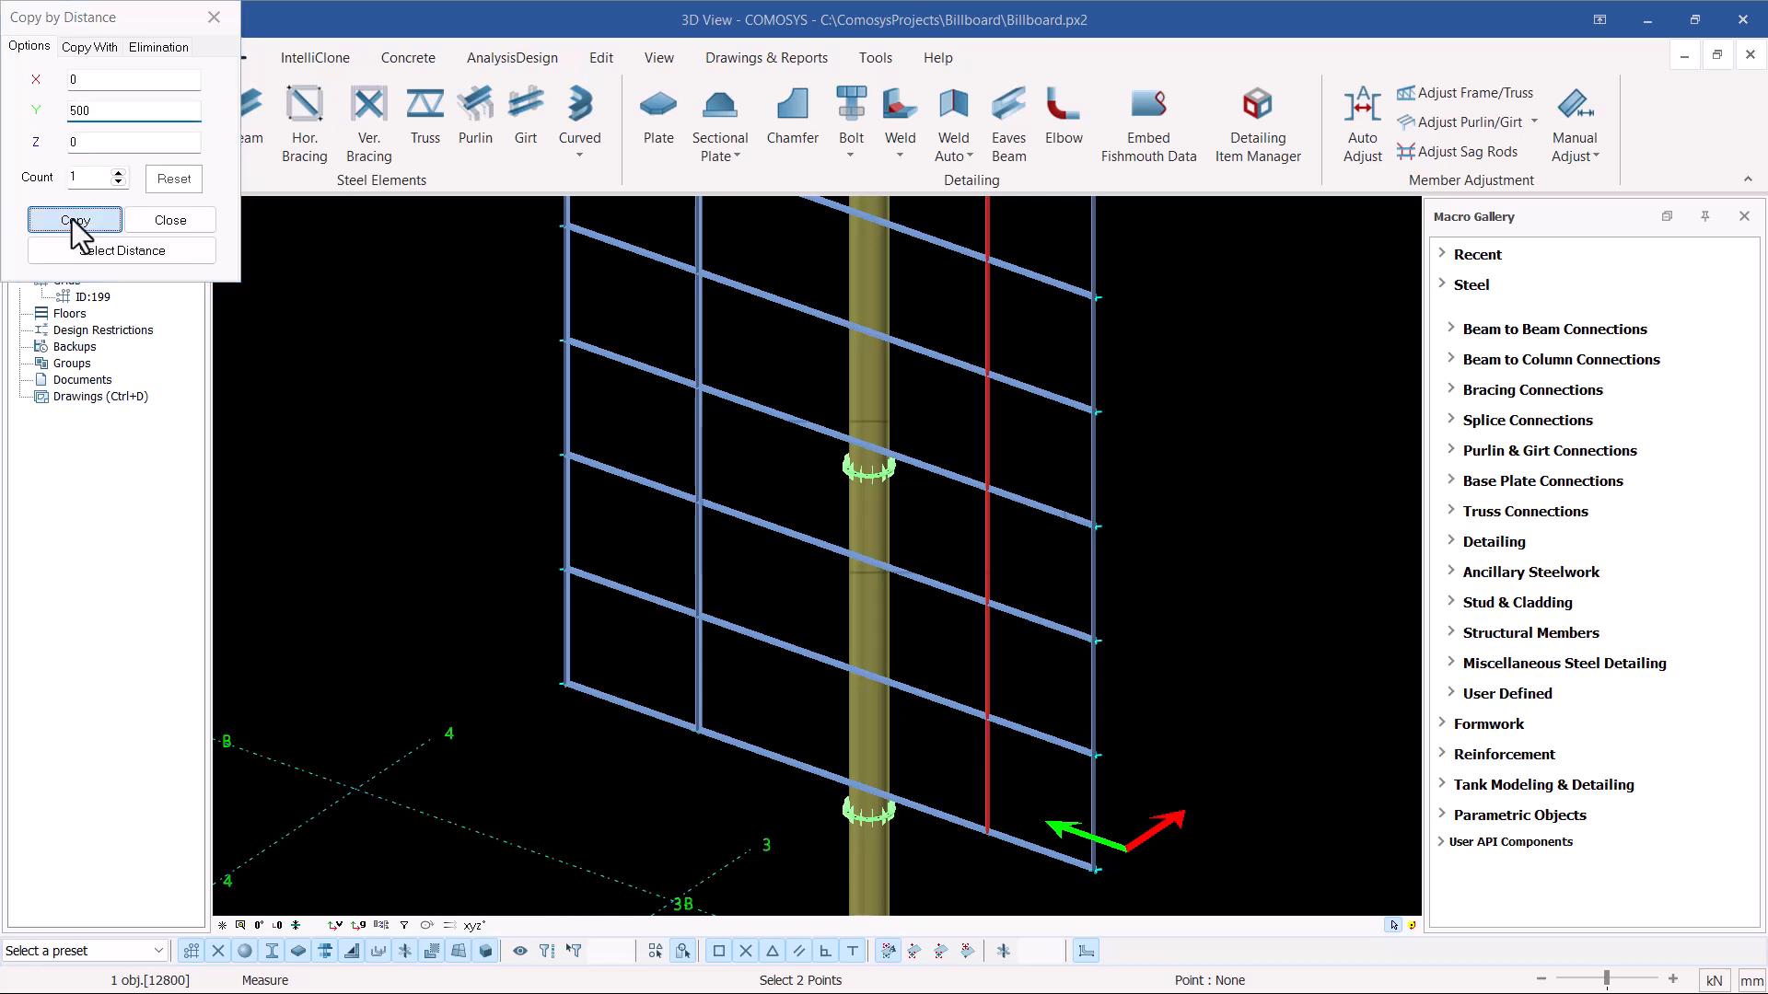
{"action": "left_click", "coordinate": [170, 222]}
Delete the original vertical member next to the copy on the right side of the pole.
{"action": "left_click", "coordinate": [992, 423]}
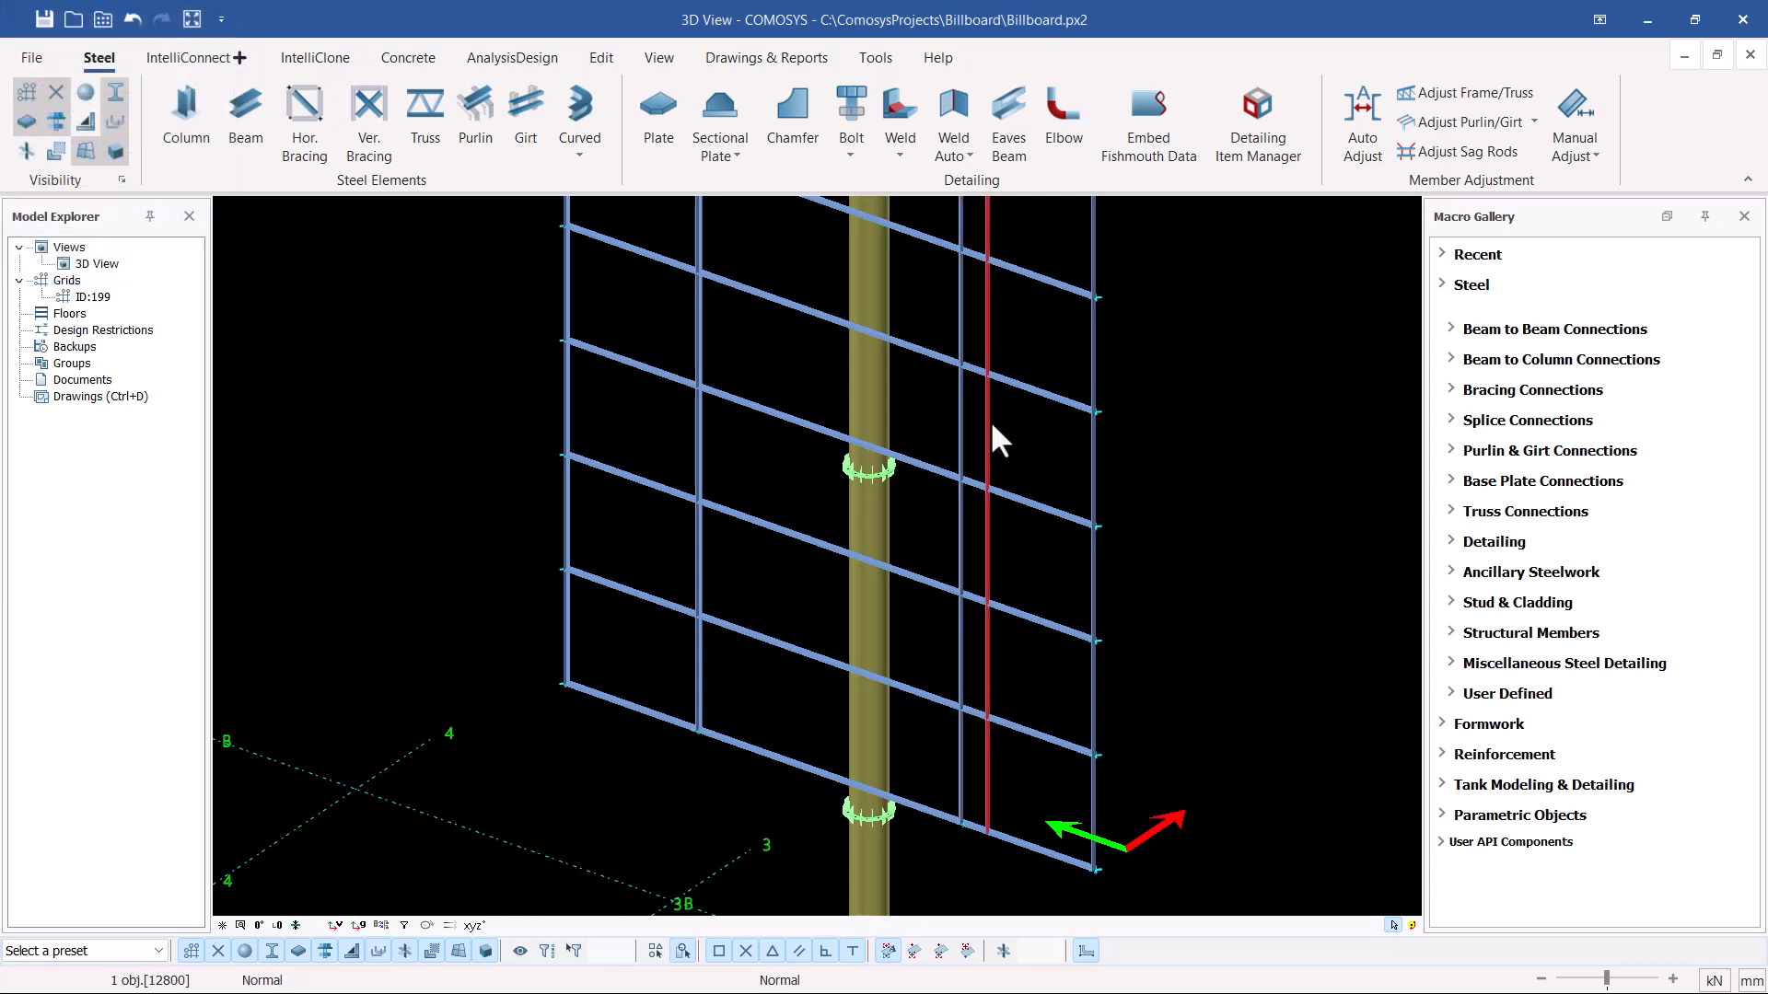
{"action": "key", "text": "Delete"}
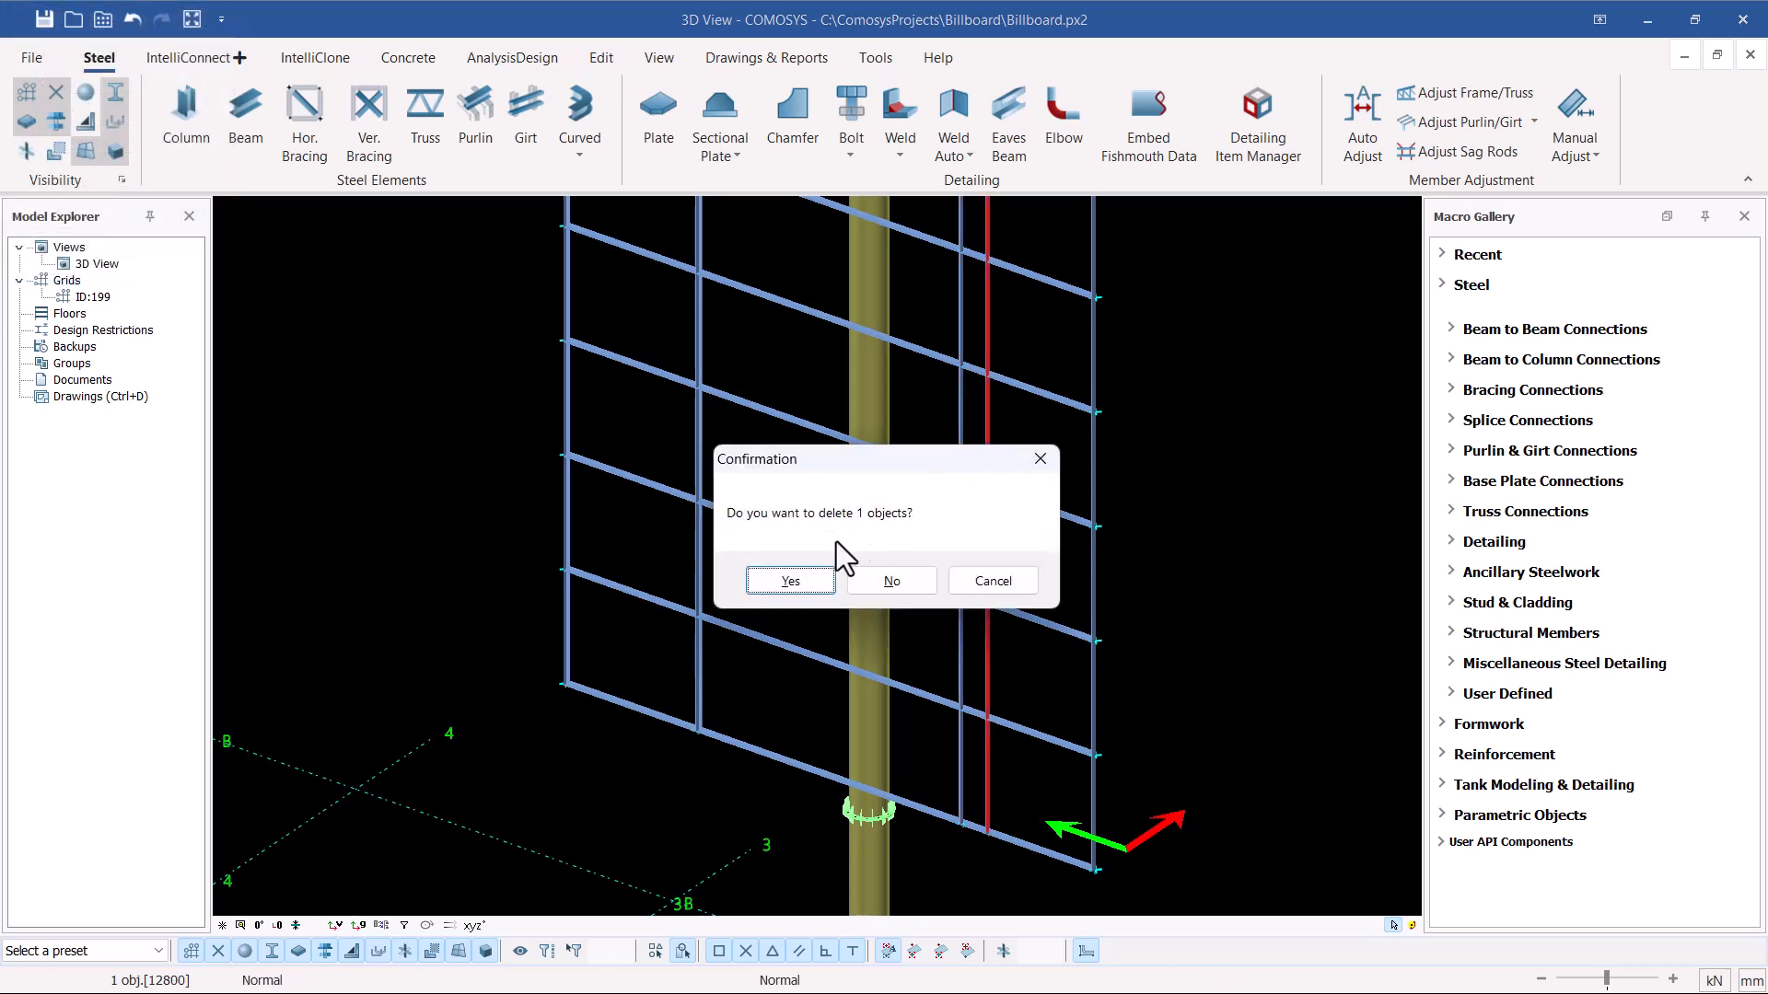
{"action": "left_click", "coordinate": [790, 580]}
Examine the spacing of the vertical members around the pole from close up, the front and an angle.
{"action": "scroll", "coordinate": [814, 301], "scroll_direction": "down", "scroll_amount": 3}
{"action": "scroll", "coordinate": [774, 258], "scroll_direction": "up", "scroll_amount": 4}
{"action": "scroll", "coordinate": [768, 246], "scroll_direction": "up", "scroll_amount": 2}
{"action": "scroll", "coordinate": [773, 285], "scroll_direction": "down", "scroll_amount": 4}
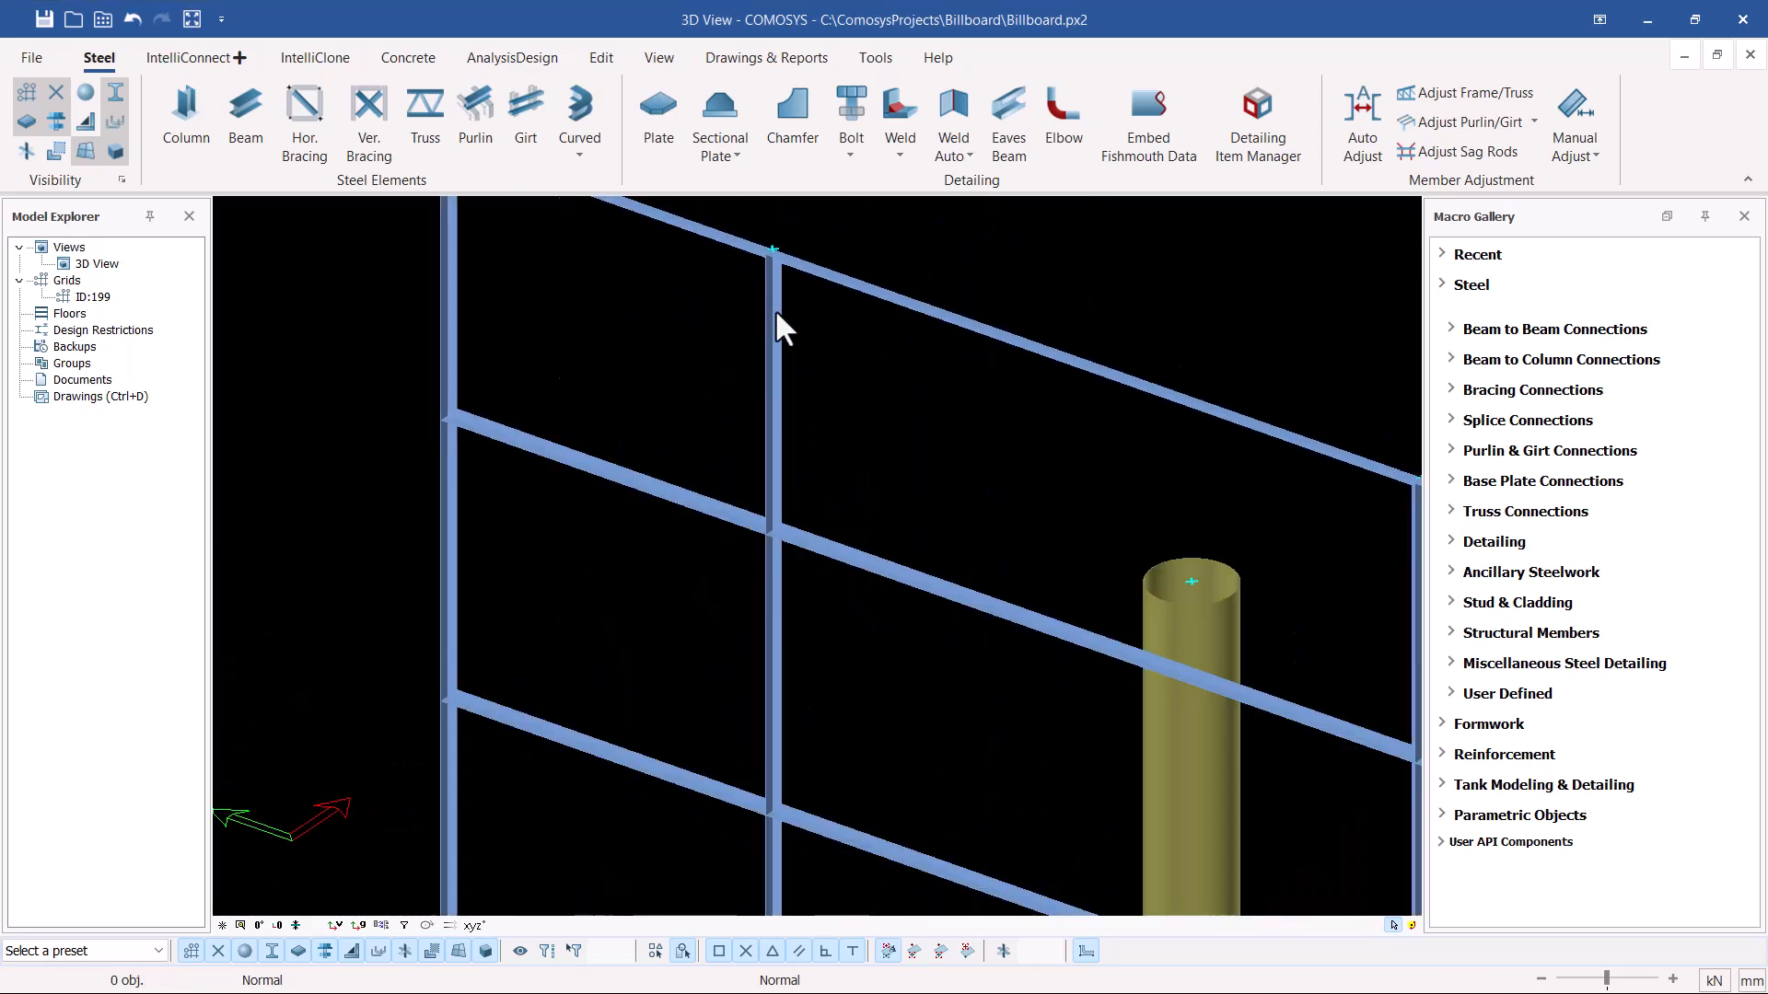
{"action": "scroll", "coordinate": [869, 588], "scroll_direction": "down", "scroll_amount": 3}
{"action": "middle_click_drag", "start_coordinate": [869, 588], "coordinate": [994, 511]}
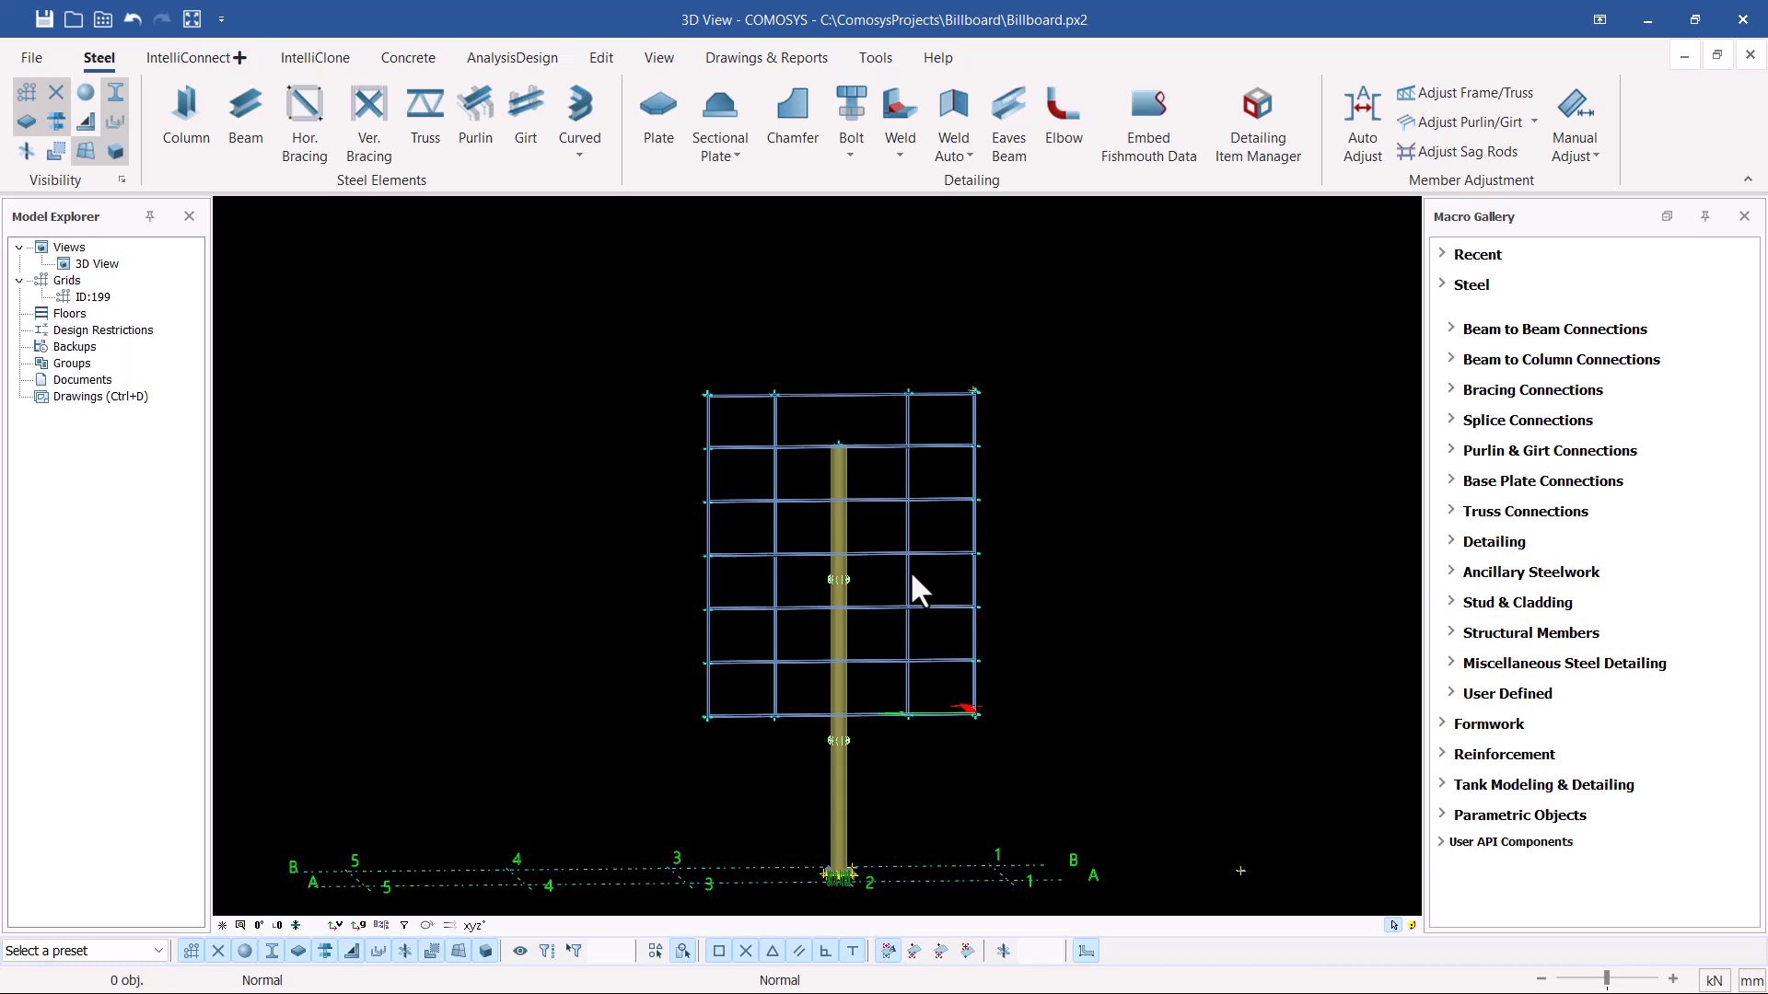
{"action": "middle_click_drag", "start_coordinate": [858, 666], "coordinate": [818, 681]}
{"action": "scroll", "coordinate": [817, 679], "scroll_direction": "up", "scroll_amount": 3}
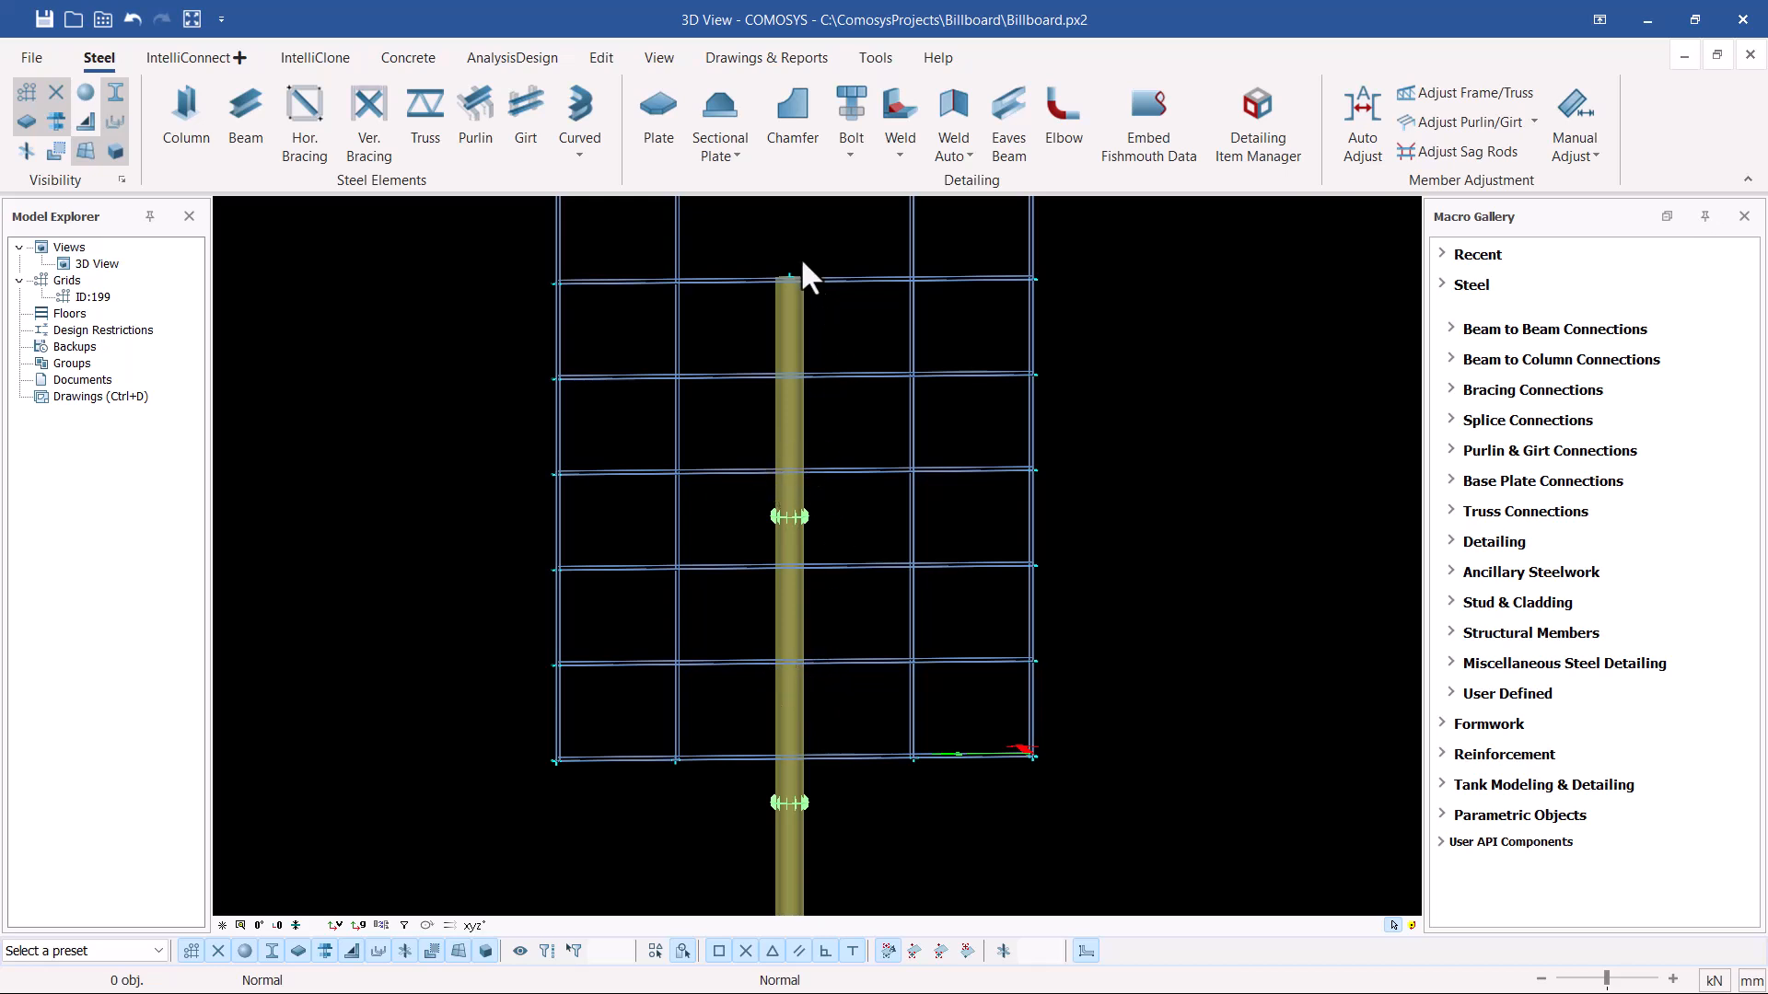
{"action": "middle_click_drag", "start_coordinate": [799, 399], "coordinate": [736, 453], "text": "shift"}
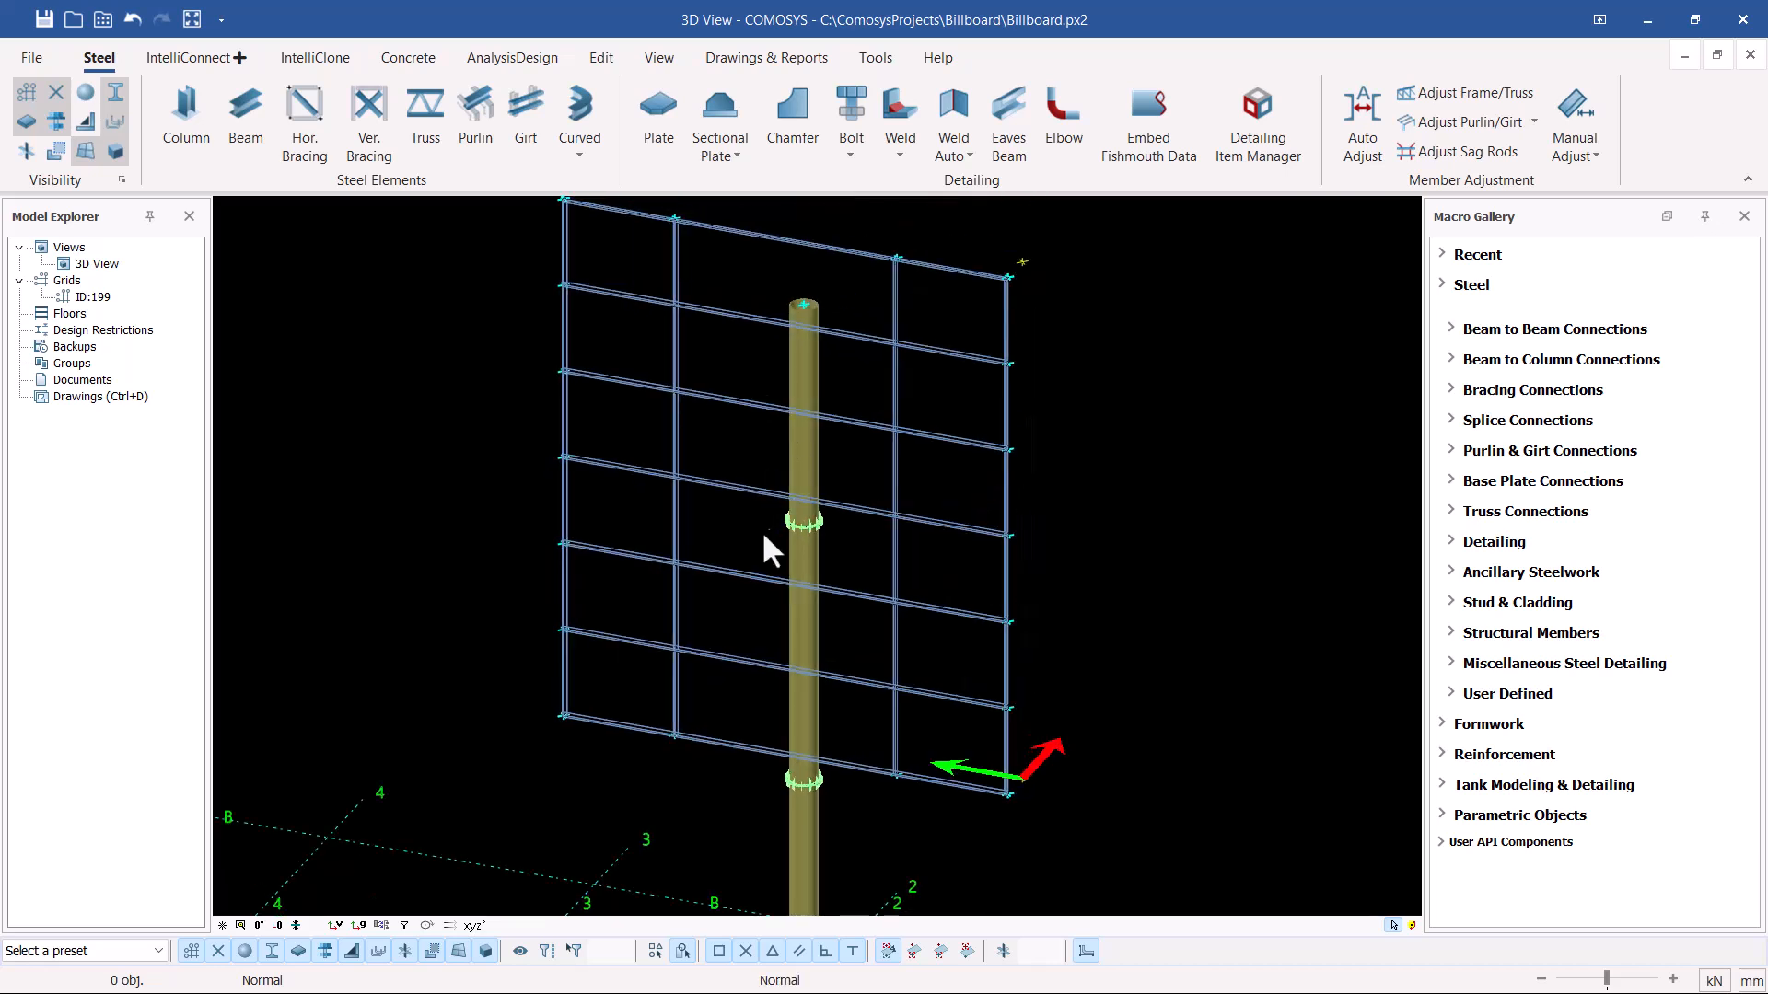
Examine where the left inner vertical member meets the bottom horizontal member, highlighting each of the two in turn.
{"action": "scroll", "coordinate": [676, 732], "scroll_direction": "up", "scroll_amount": 10}
{"action": "left_click", "coordinate": [784, 701]}
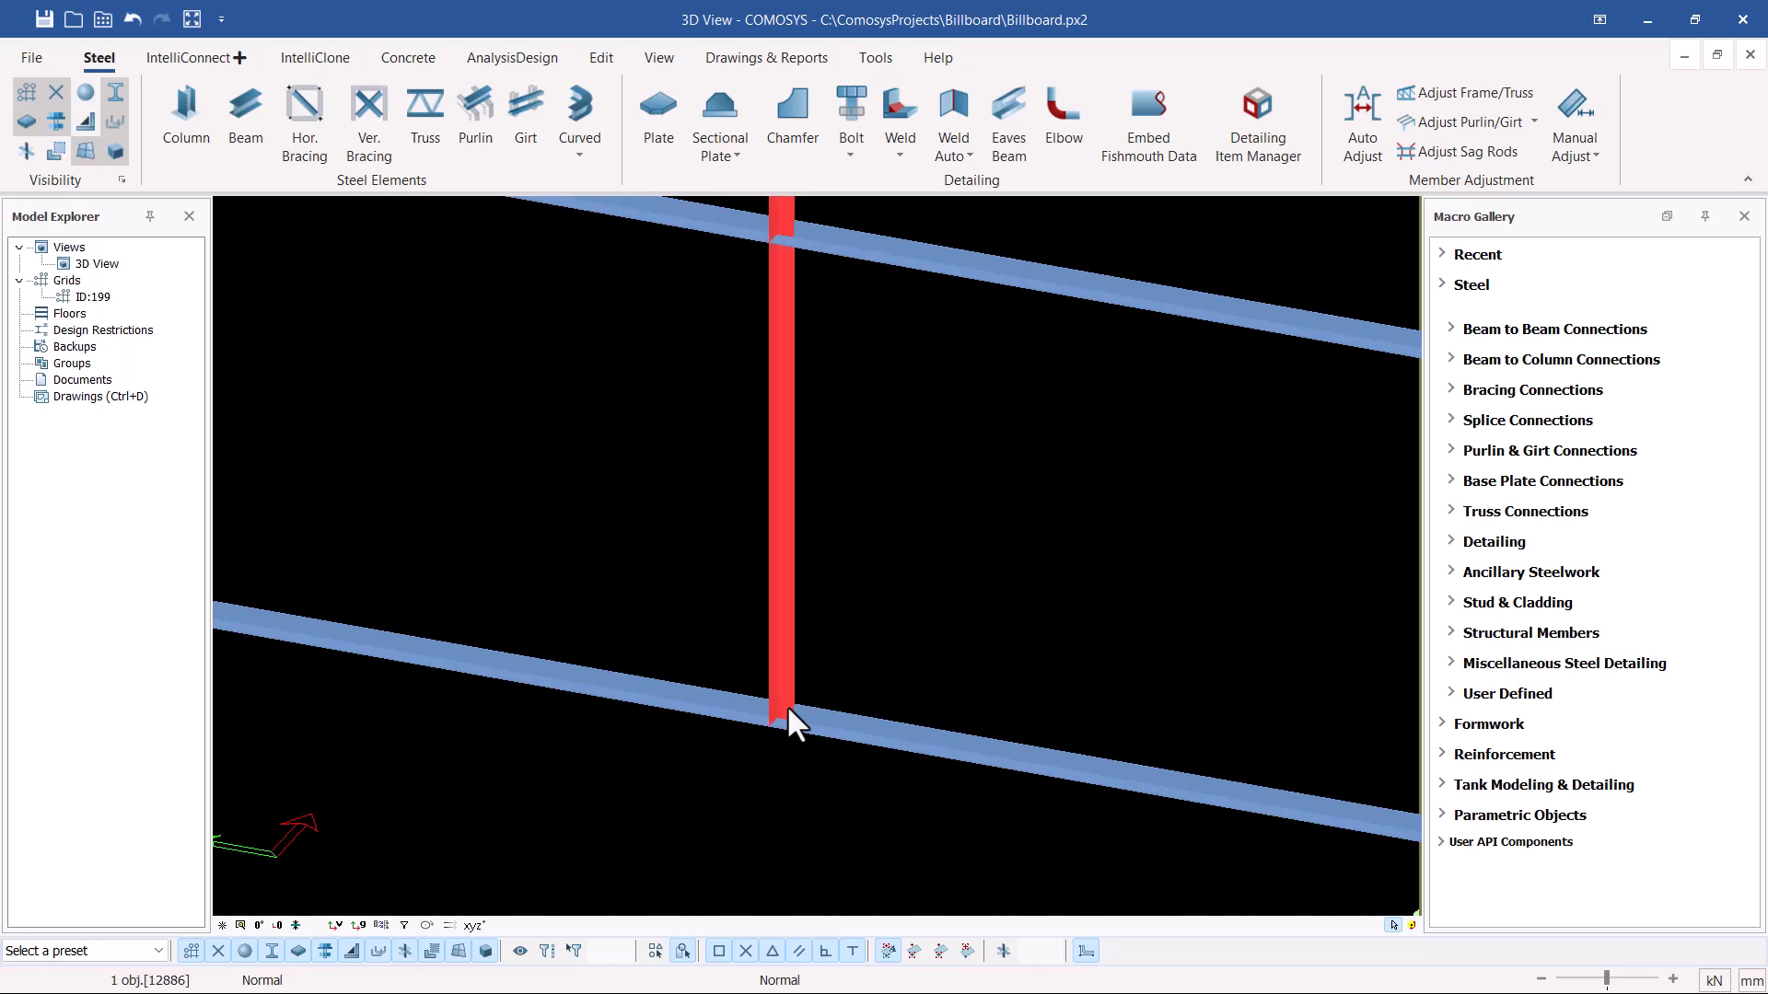
{"action": "scroll", "coordinate": [773, 705], "scroll_direction": "down", "scroll_amount": 5}
{"action": "left_click", "coordinate": [930, 596]}
{"action": "scroll", "coordinate": [782, 662], "scroll_direction": "up", "scroll_amount": 3}
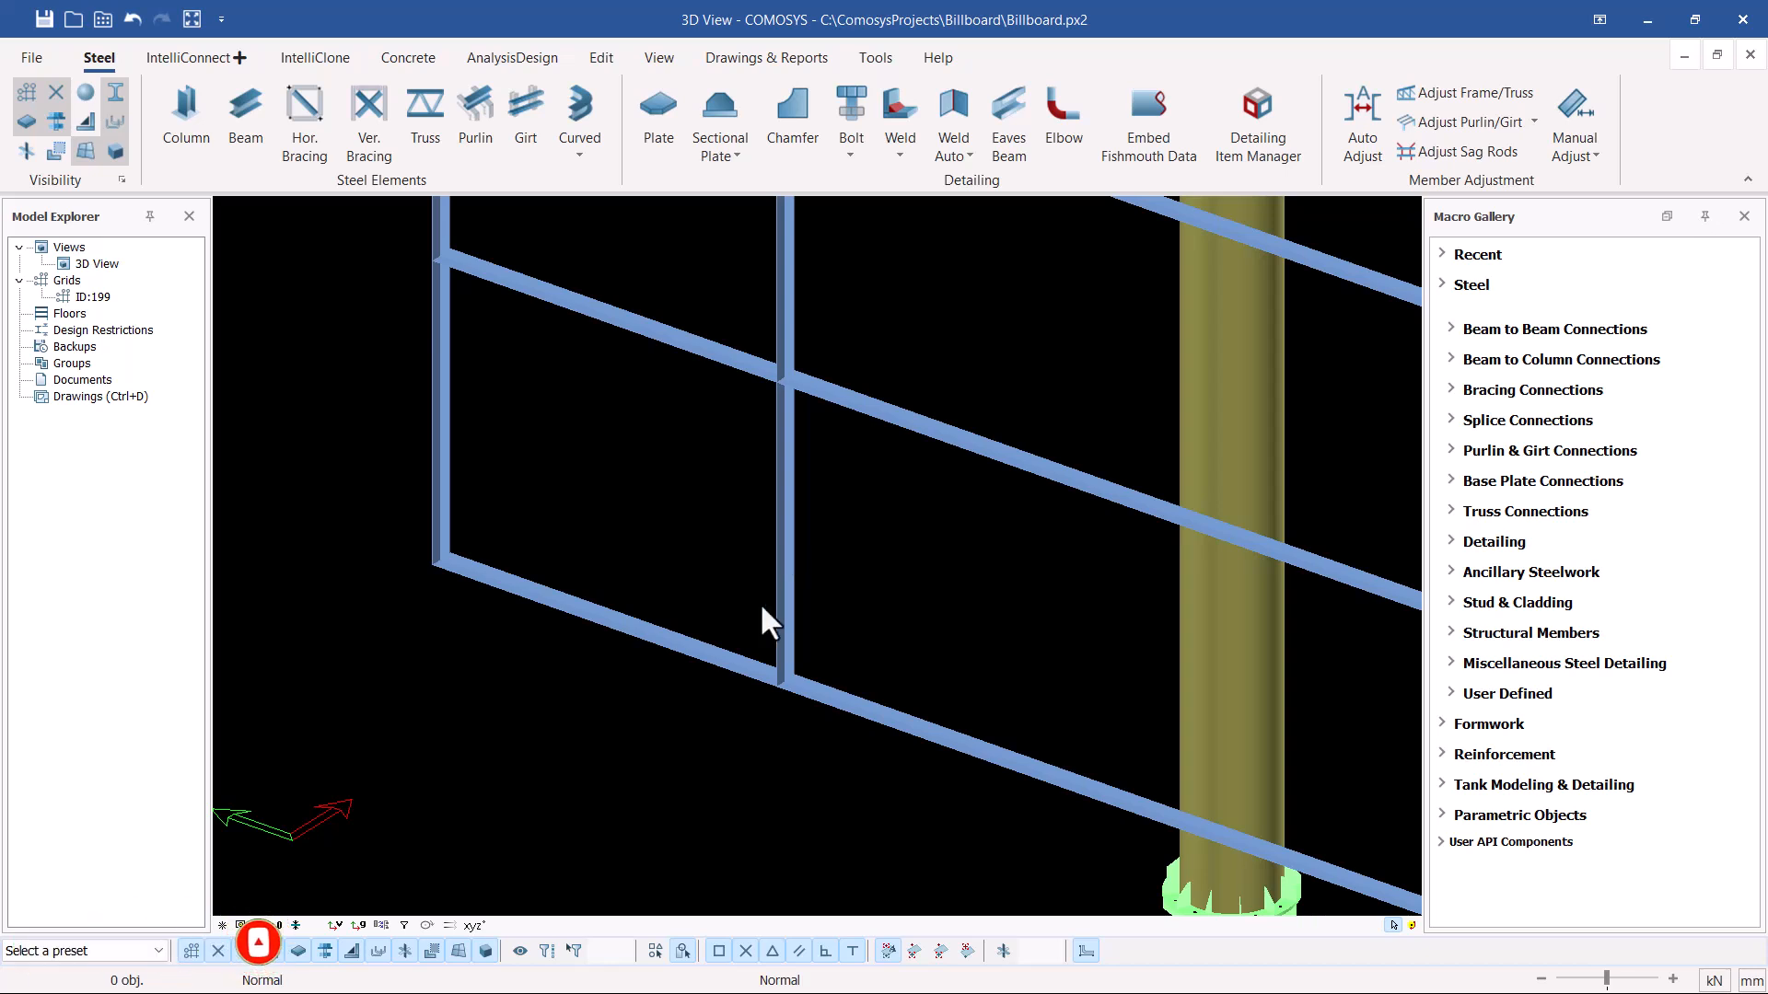
{"action": "scroll", "coordinate": [764, 677], "scroll_direction": "up", "scroll_amount": 5}
{"action": "scroll", "coordinate": [834, 683], "scroll_direction": "up", "scroll_amount": 5}
{"action": "left_click", "coordinate": [886, 550]}
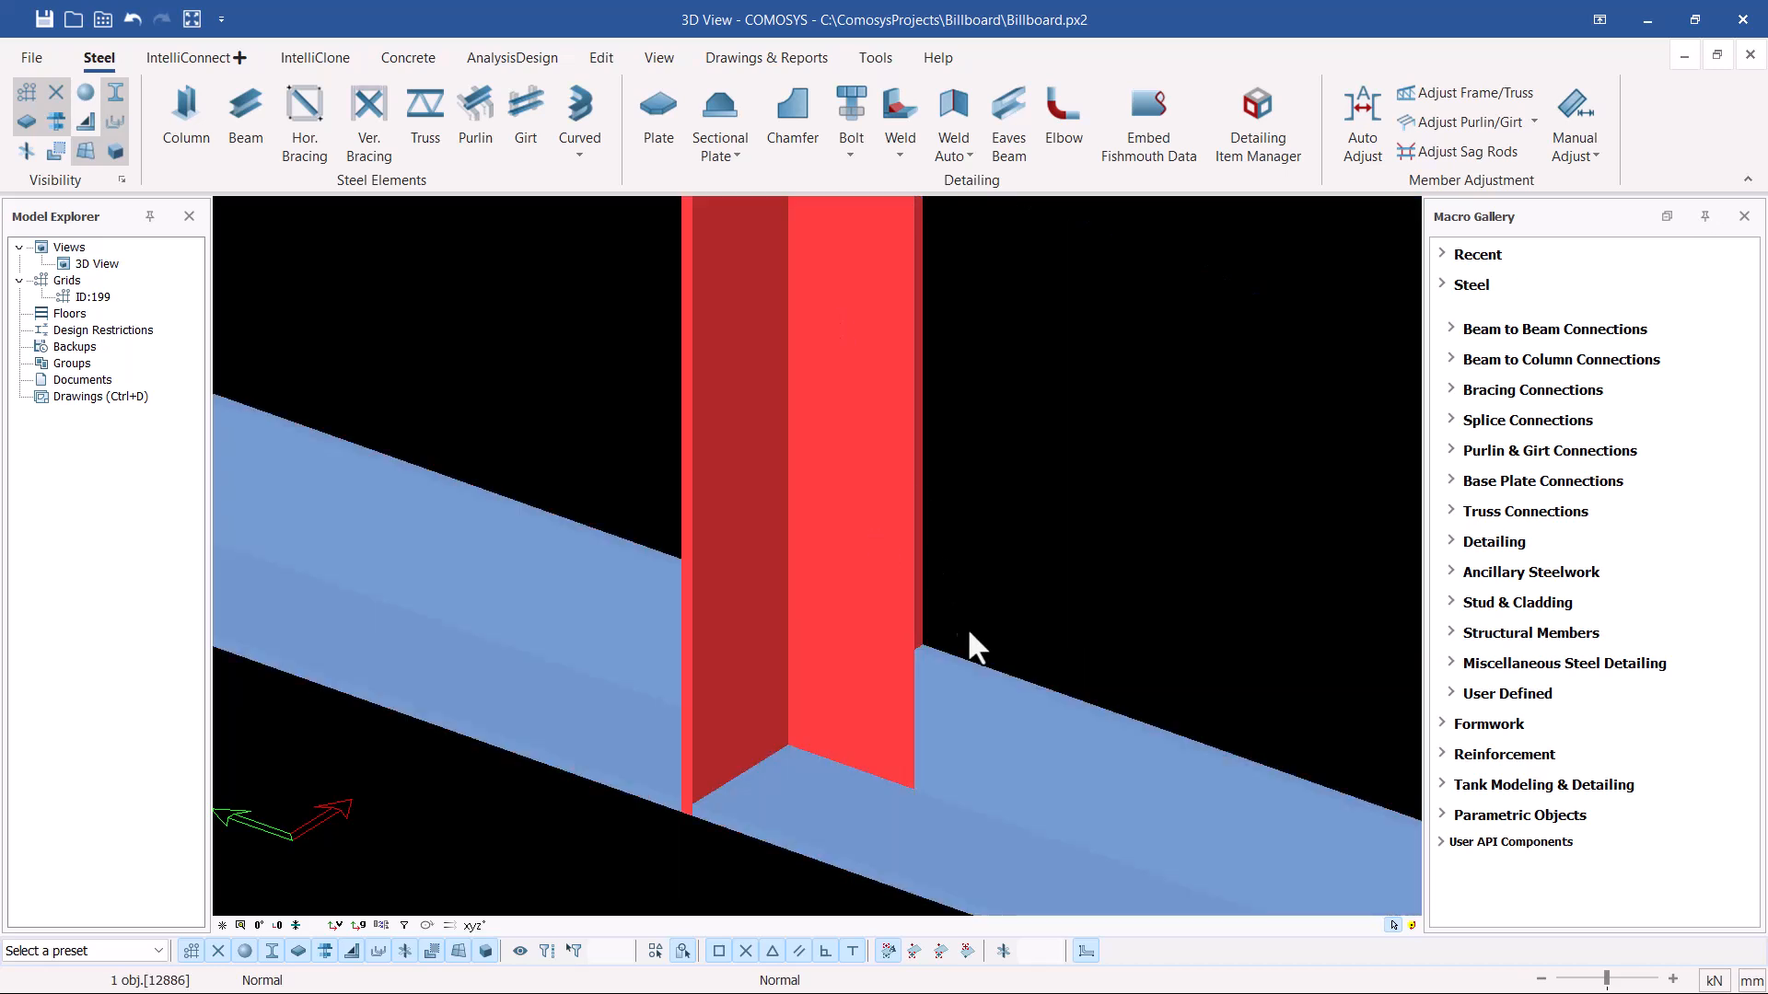
{"action": "left_click", "coordinate": [974, 694]}
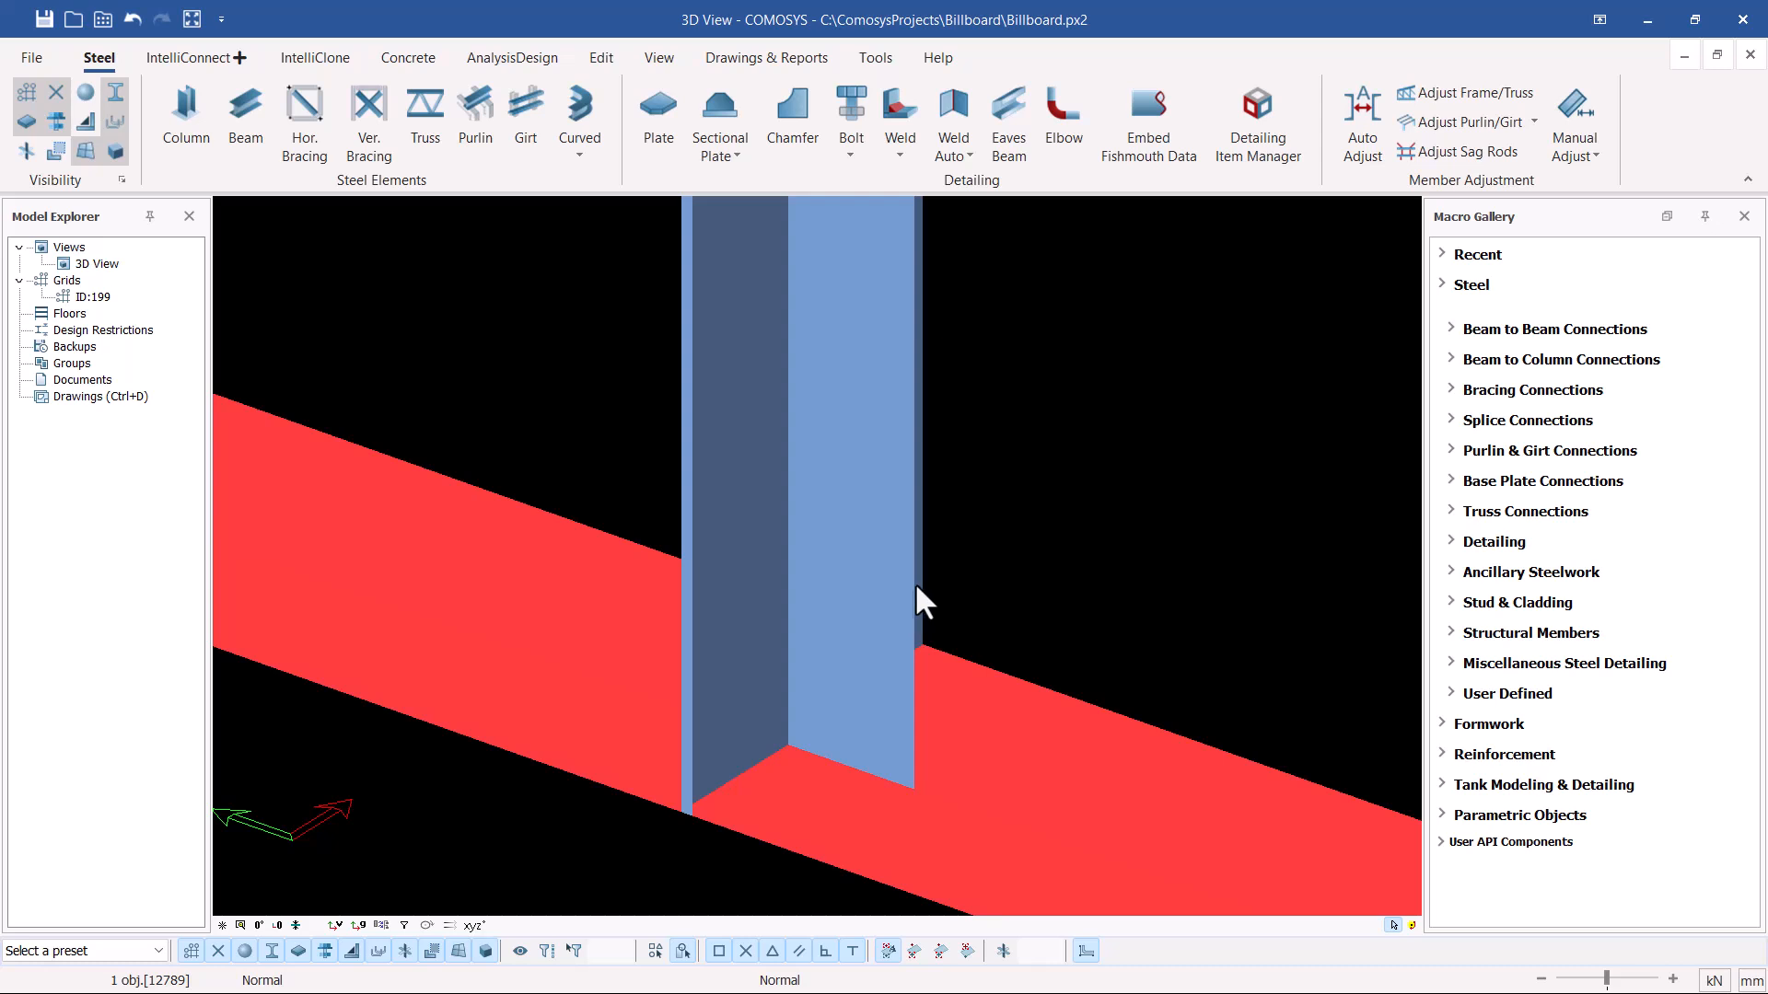
{"action": "left_click", "coordinate": [1001, 526]}
{"action": "scroll", "coordinate": [688, 554], "scroll_direction": "down", "scroll_amount": 3}
{"action": "left_click", "coordinate": [755, 436]}
{"action": "left_click", "coordinate": [842, 648]}
{"action": "scroll", "coordinate": [703, 668], "scroll_direction": "down", "scroll_amount": 3}
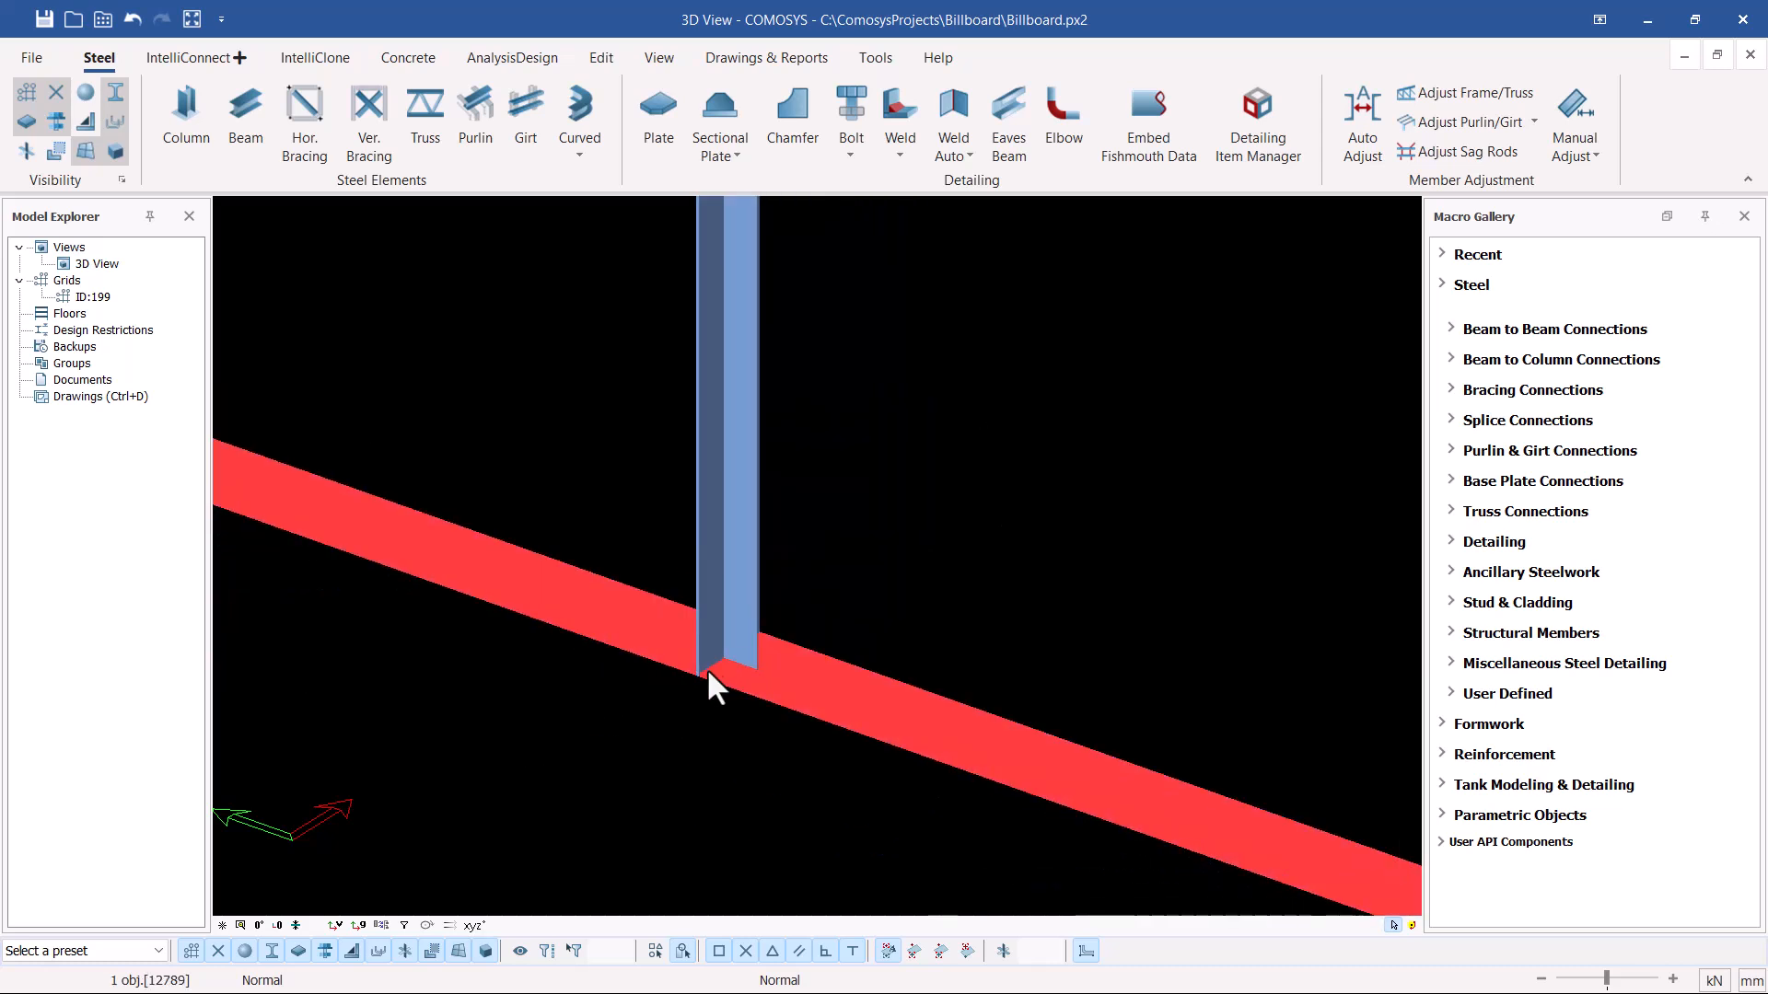
Examine the crossing of the left inner vertical with an intermediate horizontal member, and compare it with the vertical's bottom end.
{"action": "scroll", "coordinate": [703, 667], "scroll_direction": "down", "scroll_amount": 3}
{"action": "scroll", "coordinate": [720, 376], "scroll_direction": "up", "scroll_amount": 5}
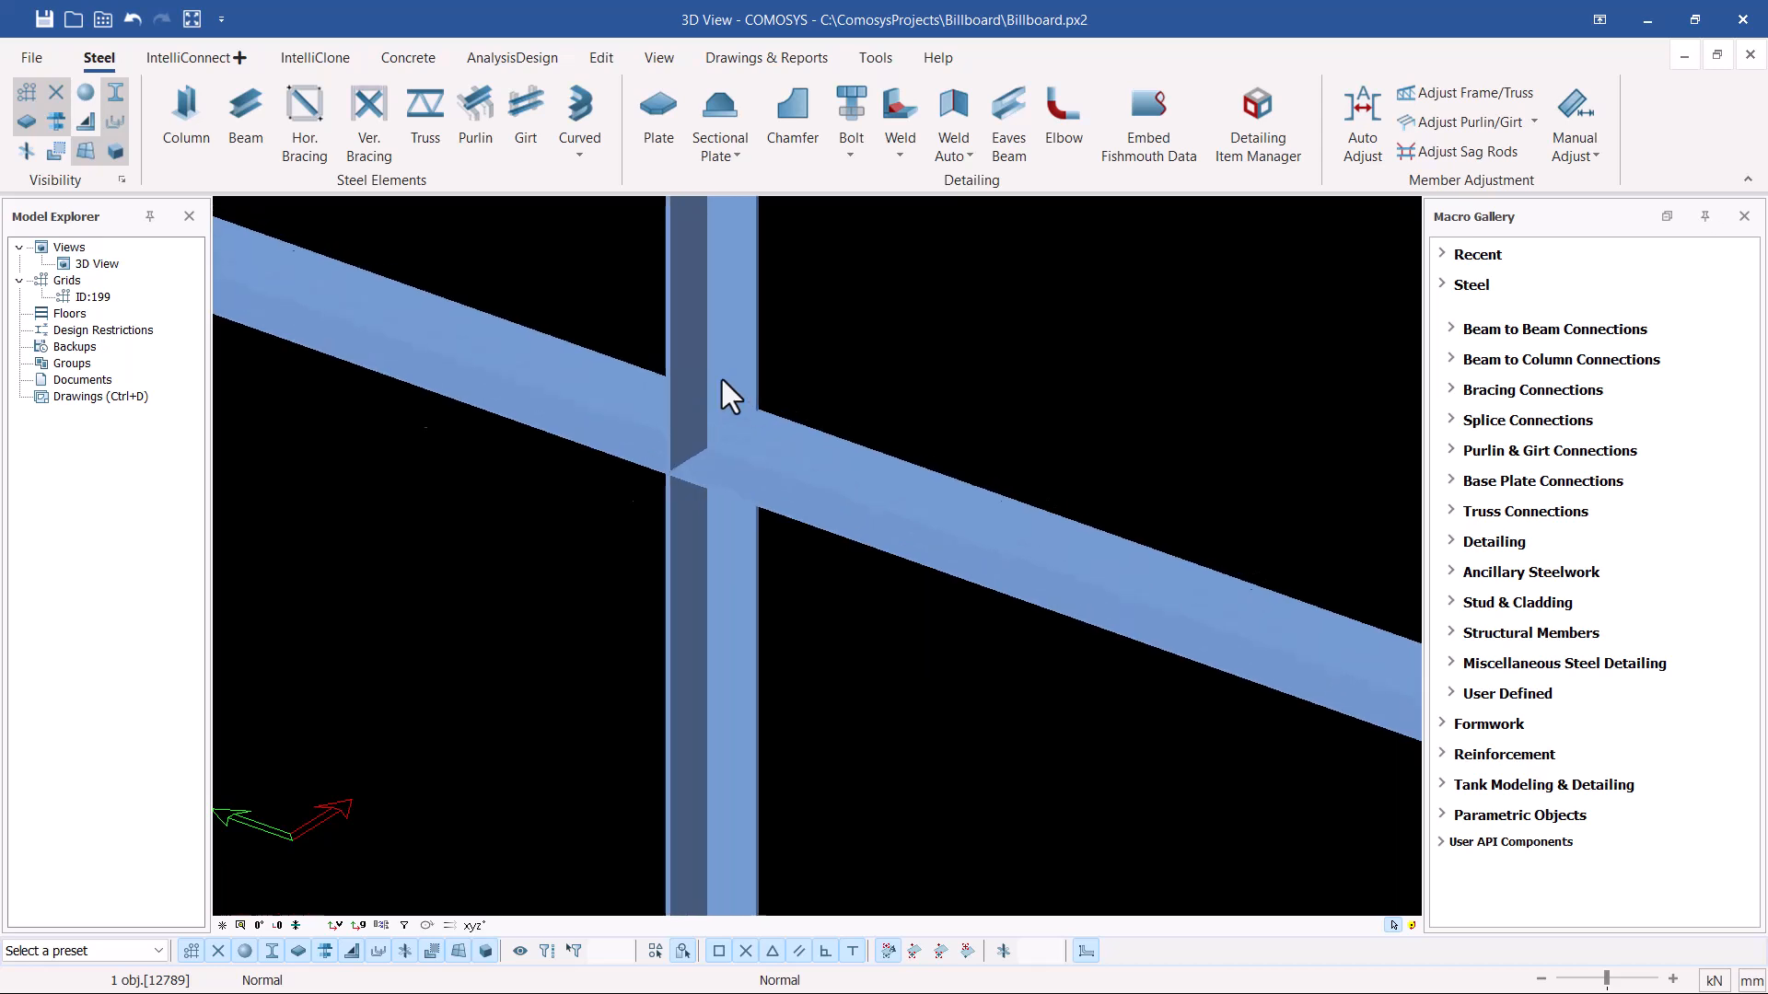
{"action": "left_click", "coordinate": [793, 456]}
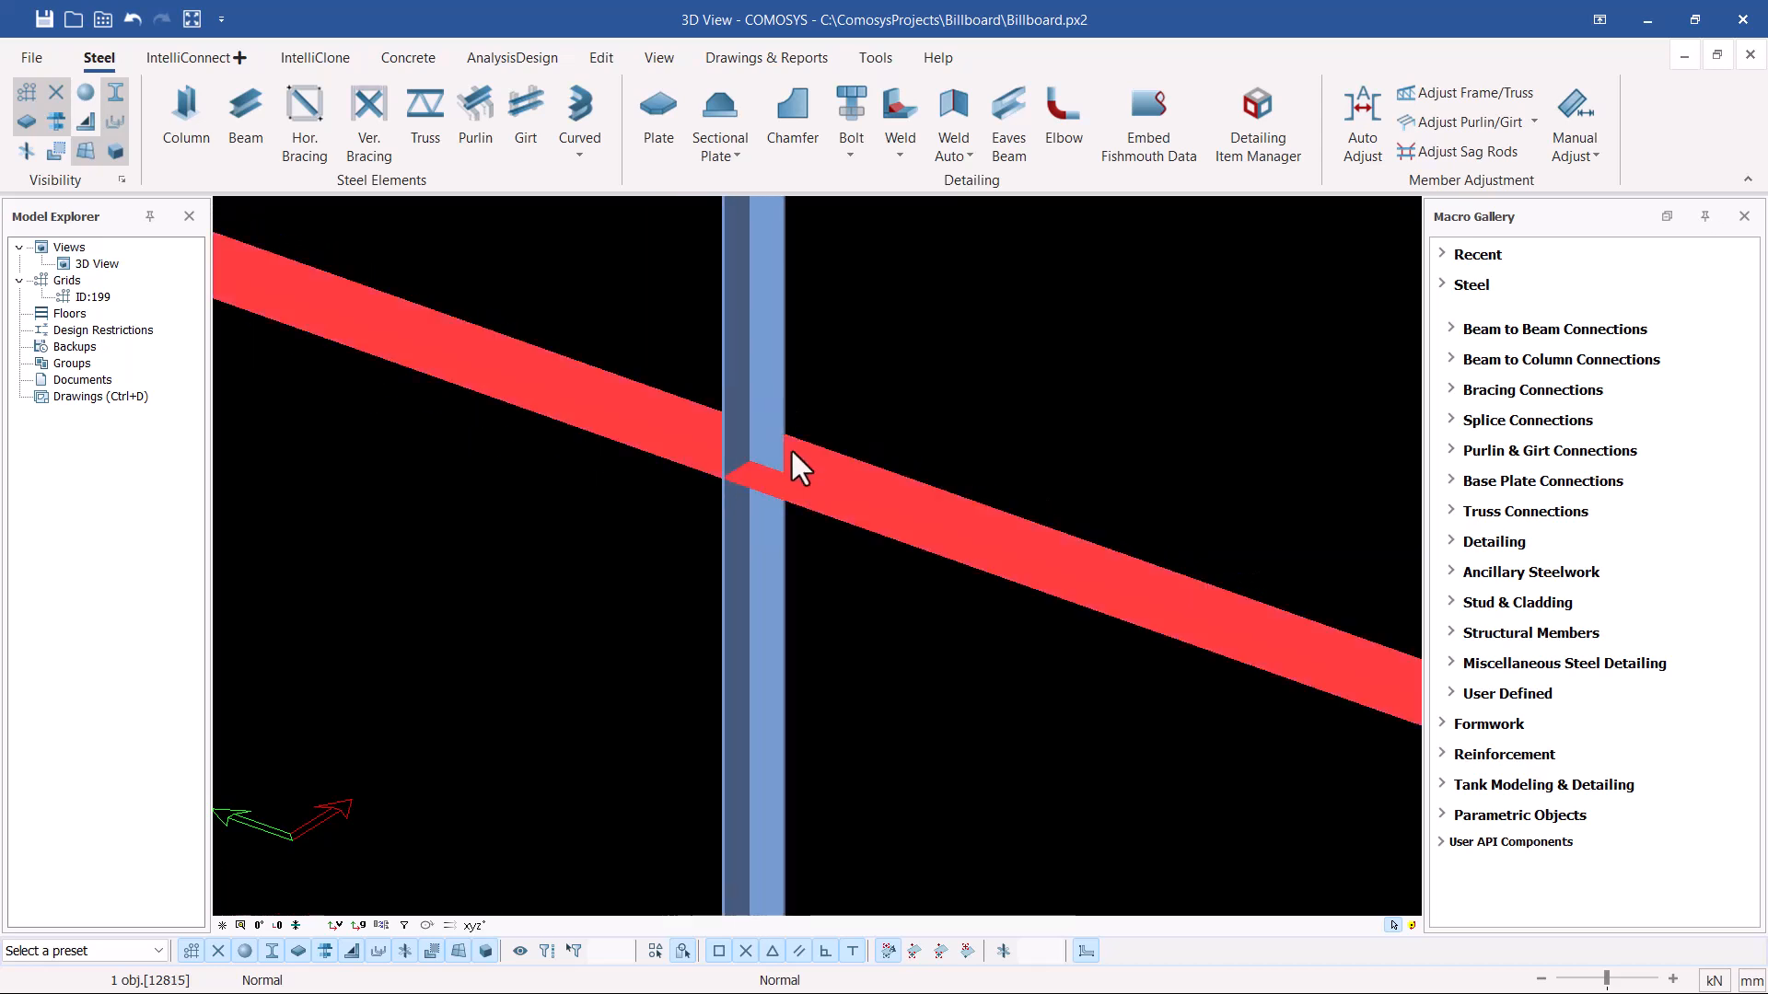
{"action": "left_click", "coordinate": [782, 418]}
{"action": "left_click", "coordinate": [829, 490]}
{"action": "left_click", "coordinate": [751, 520]}
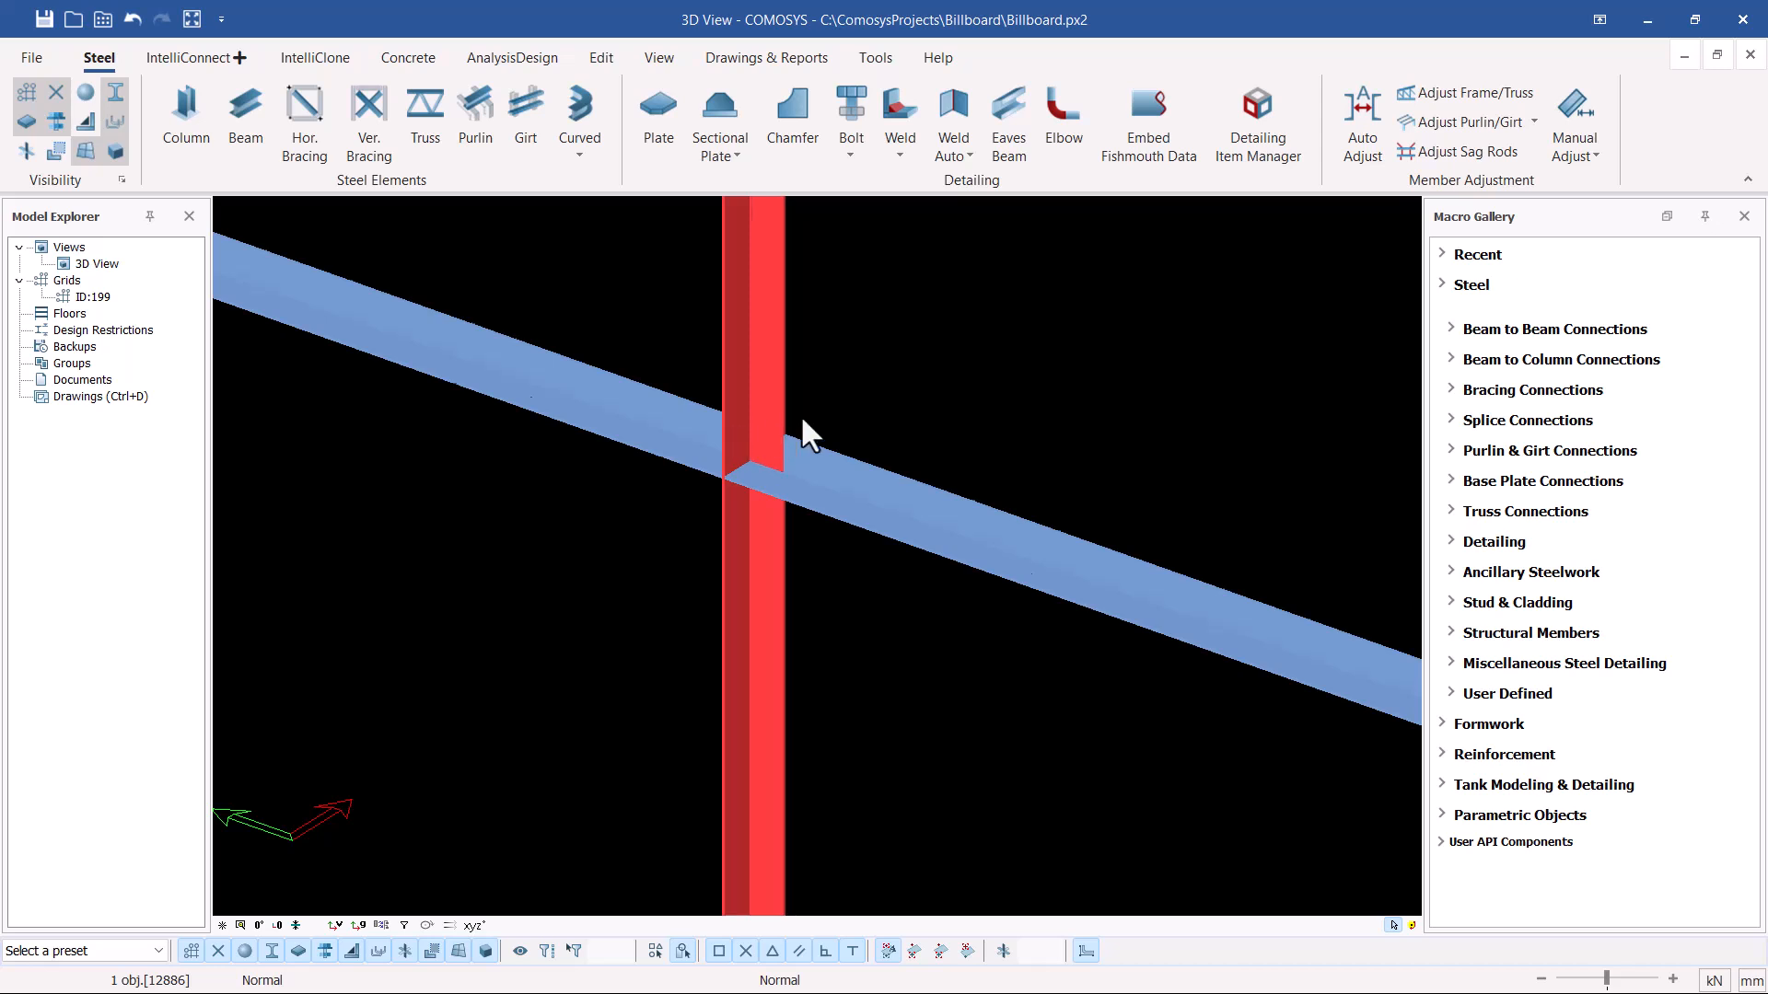
{"action": "scroll", "coordinate": [724, 330], "scroll_direction": "down", "scroll_amount": 5}
{"action": "scroll", "coordinate": [732, 653], "scroll_direction": "up", "scroll_amount": 5}
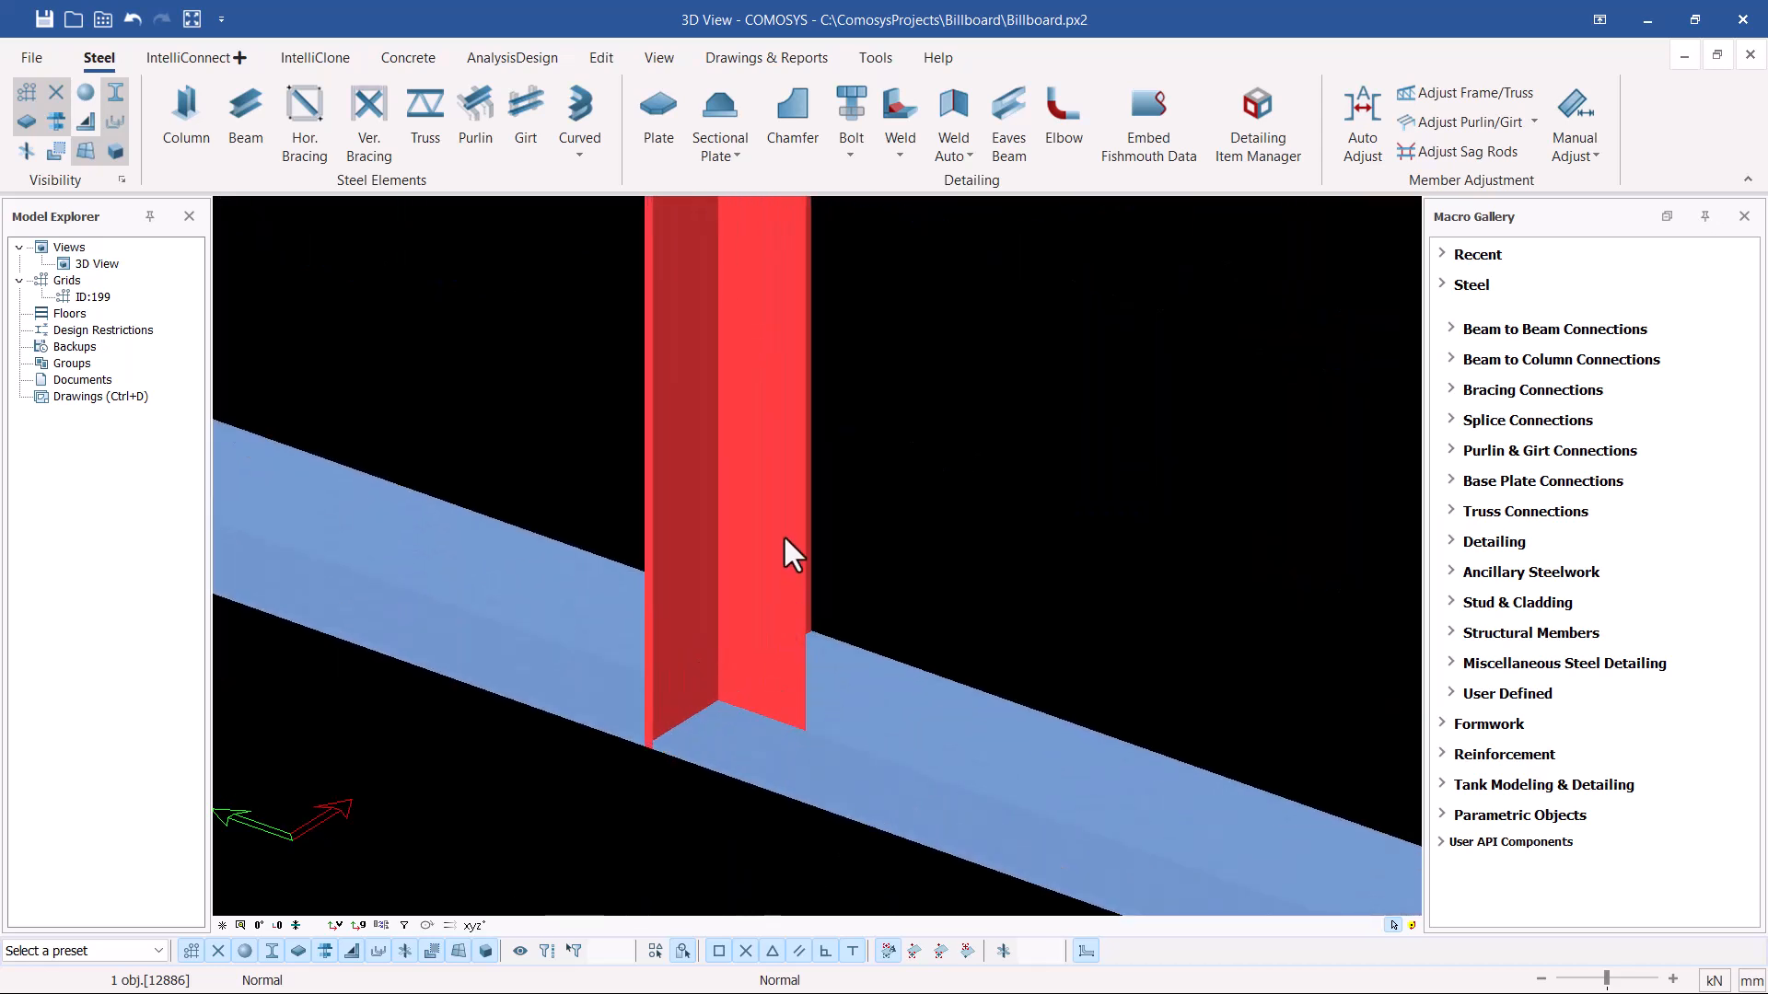
{"action": "scroll", "coordinate": [784, 540], "scroll_direction": "down", "scroll_amount": 1}
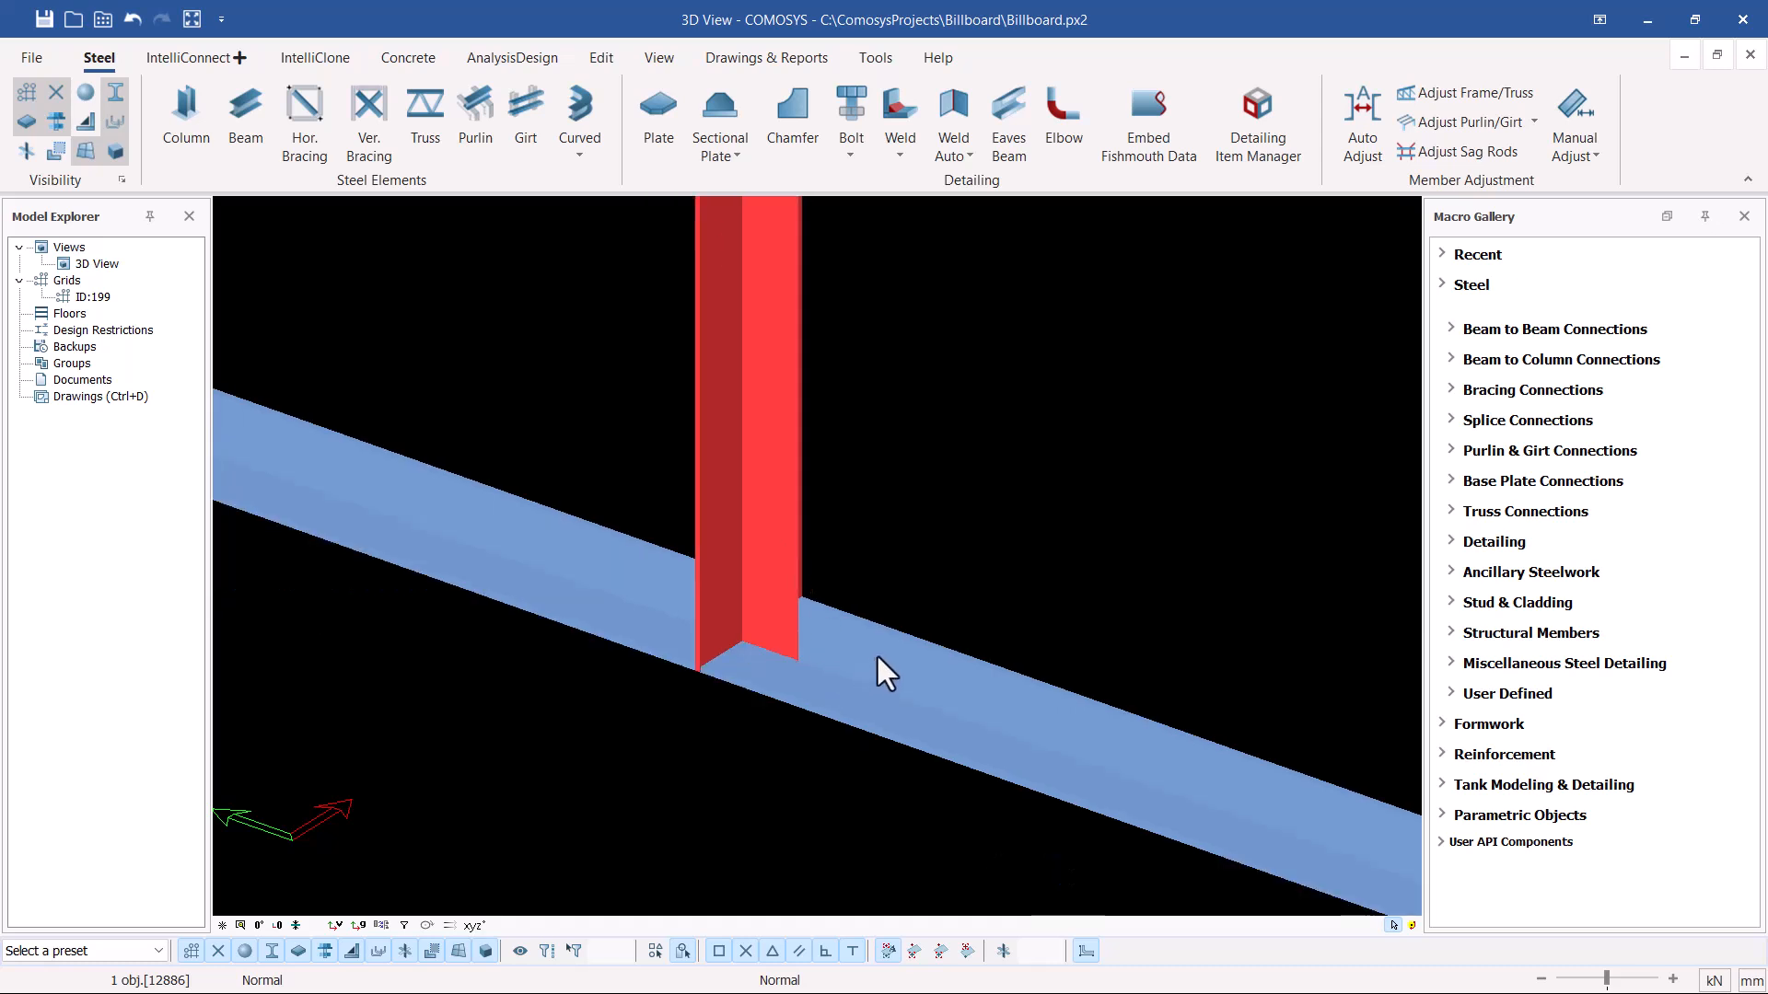
Examine the lower-left frame corner where the outer vertical meets the bottom horizontal member, highlighting each of the two in turn.
{"action": "scroll", "coordinate": [879, 649], "scroll_direction": "down", "scroll_amount": 5}
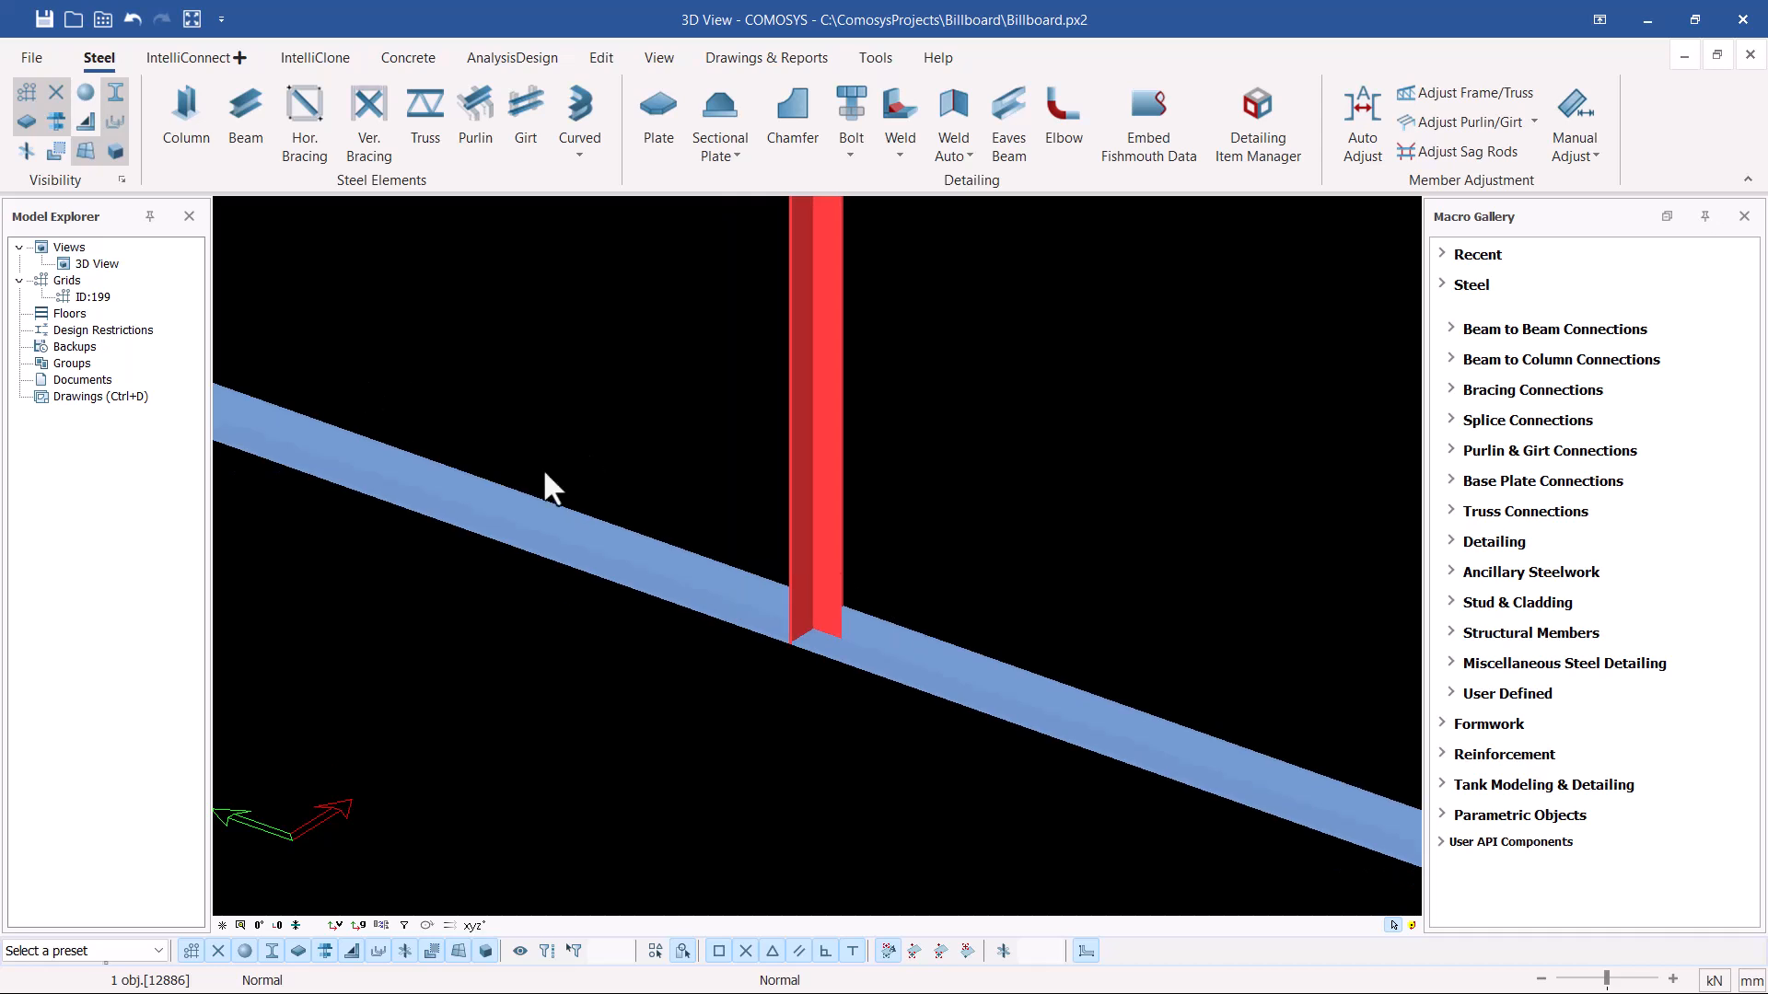
{"action": "scroll", "coordinate": [547, 398], "scroll_direction": "up", "scroll_amount": 5}
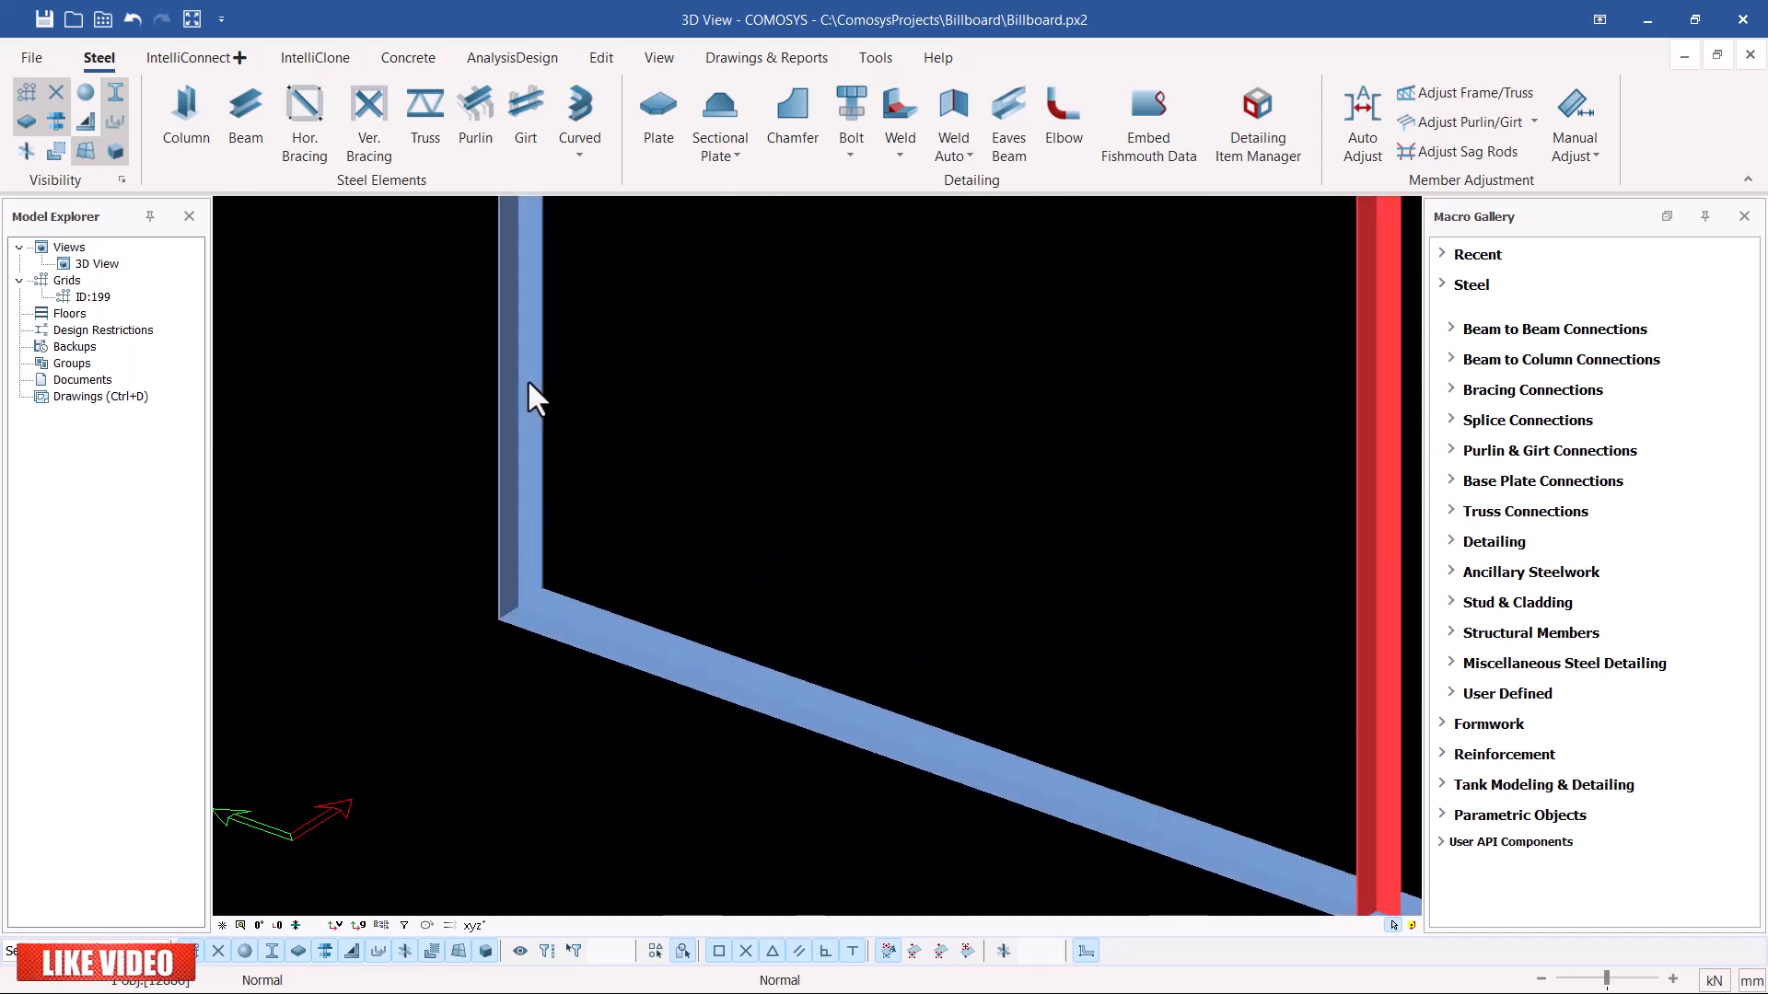
{"action": "left_click", "coordinate": [523, 378]}
{"action": "left_click", "coordinate": [749, 698]}
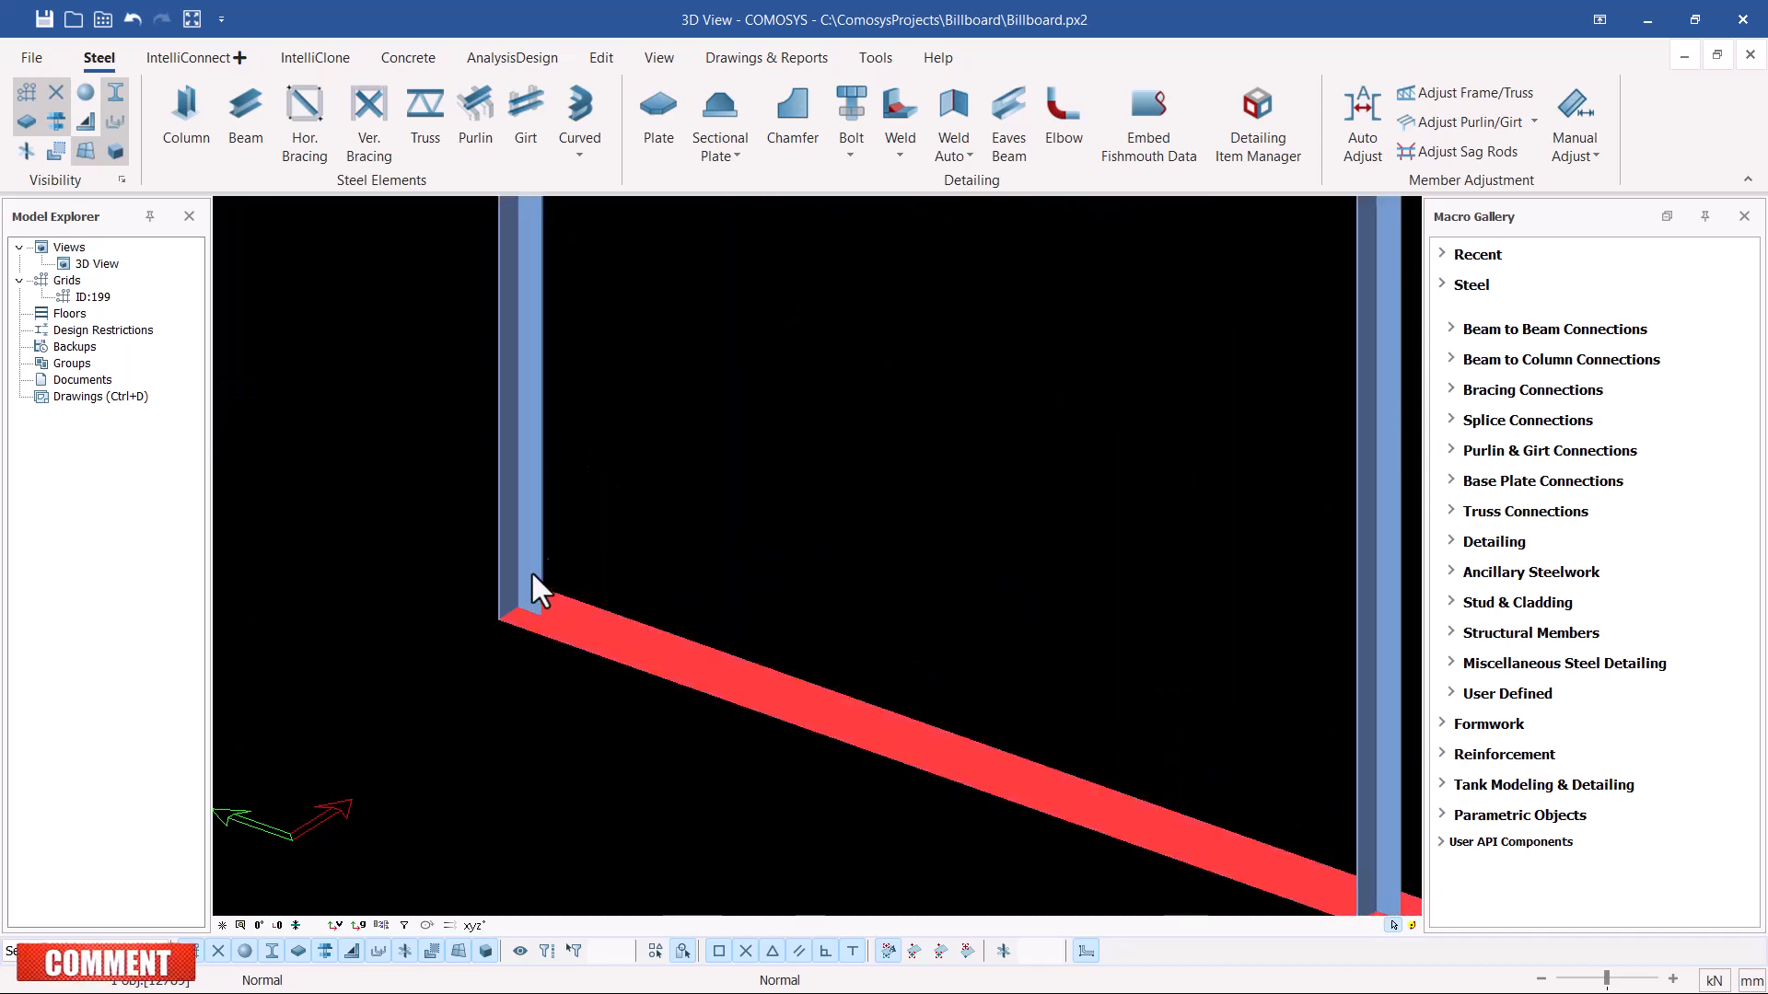
{"action": "scroll", "coordinate": [533, 574], "scroll_direction": "down", "scroll_amount": 4}
{"action": "scroll", "coordinate": [1003, 728], "scroll_direction": "up", "scroll_amount": 5}
Cycle the left inner vertical's placement until the angle stands behind the bottom horizontal member with its heel facing forward.
{"action": "left_click", "coordinate": [949, 612]}
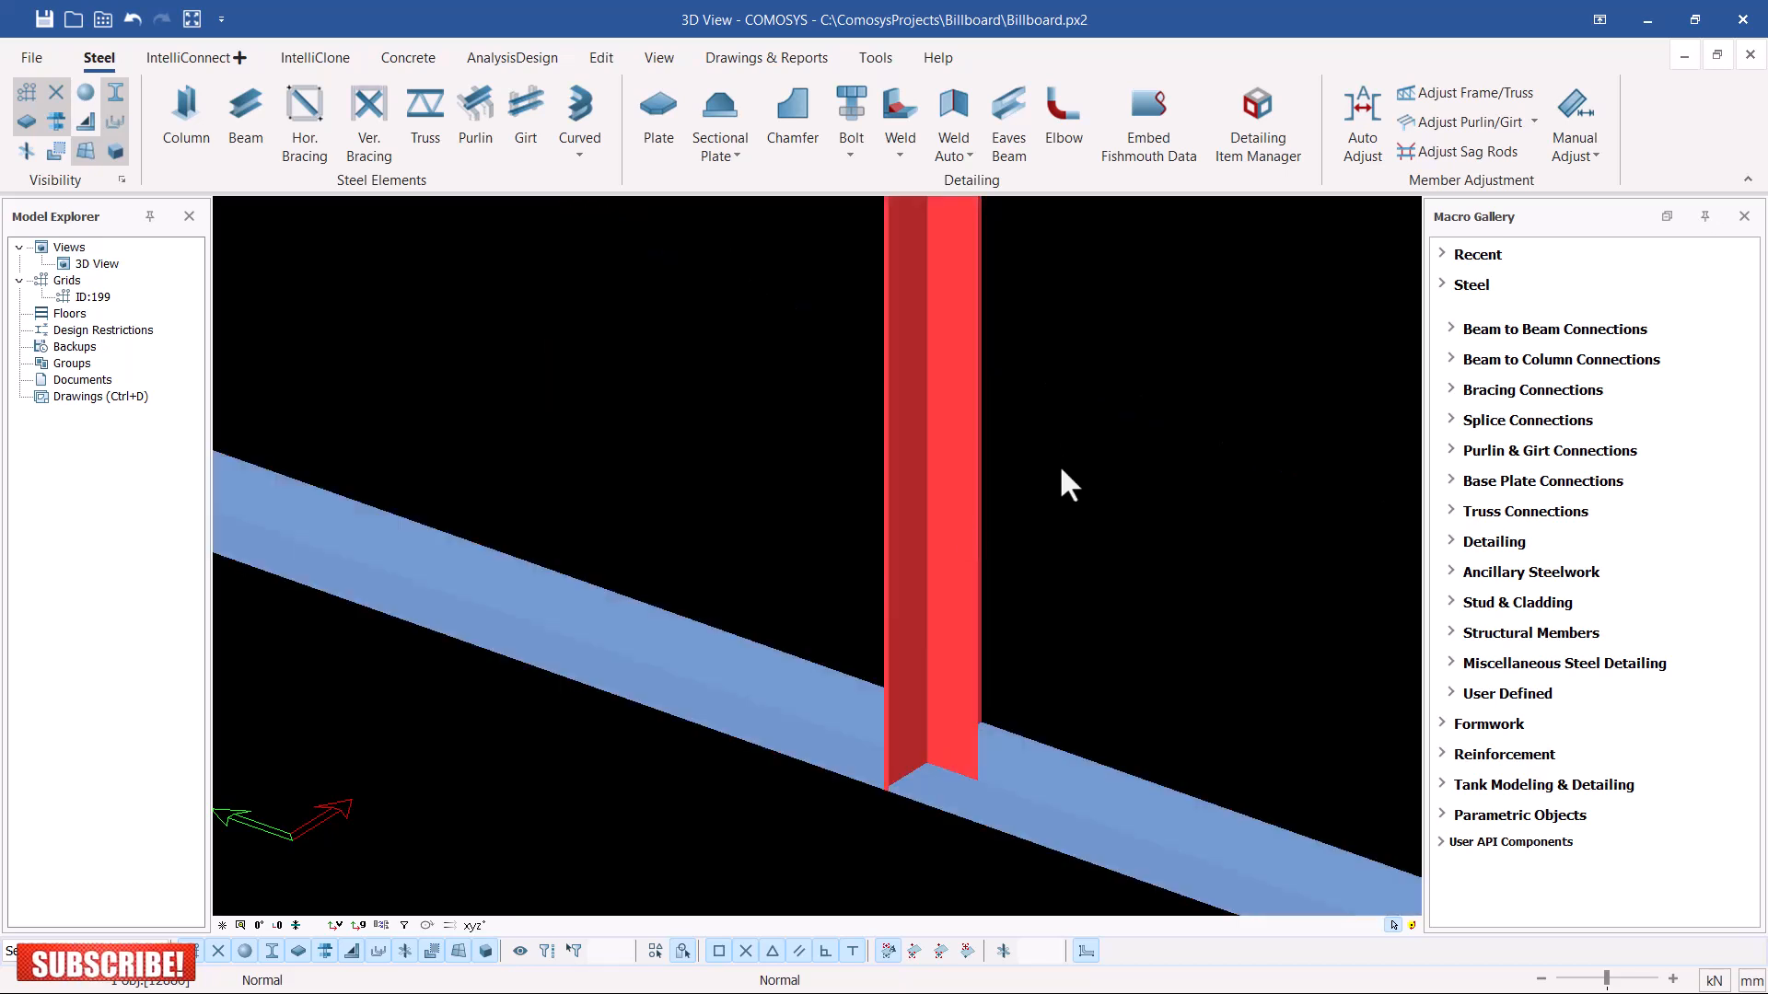
{"action": "key", "text": "space"}
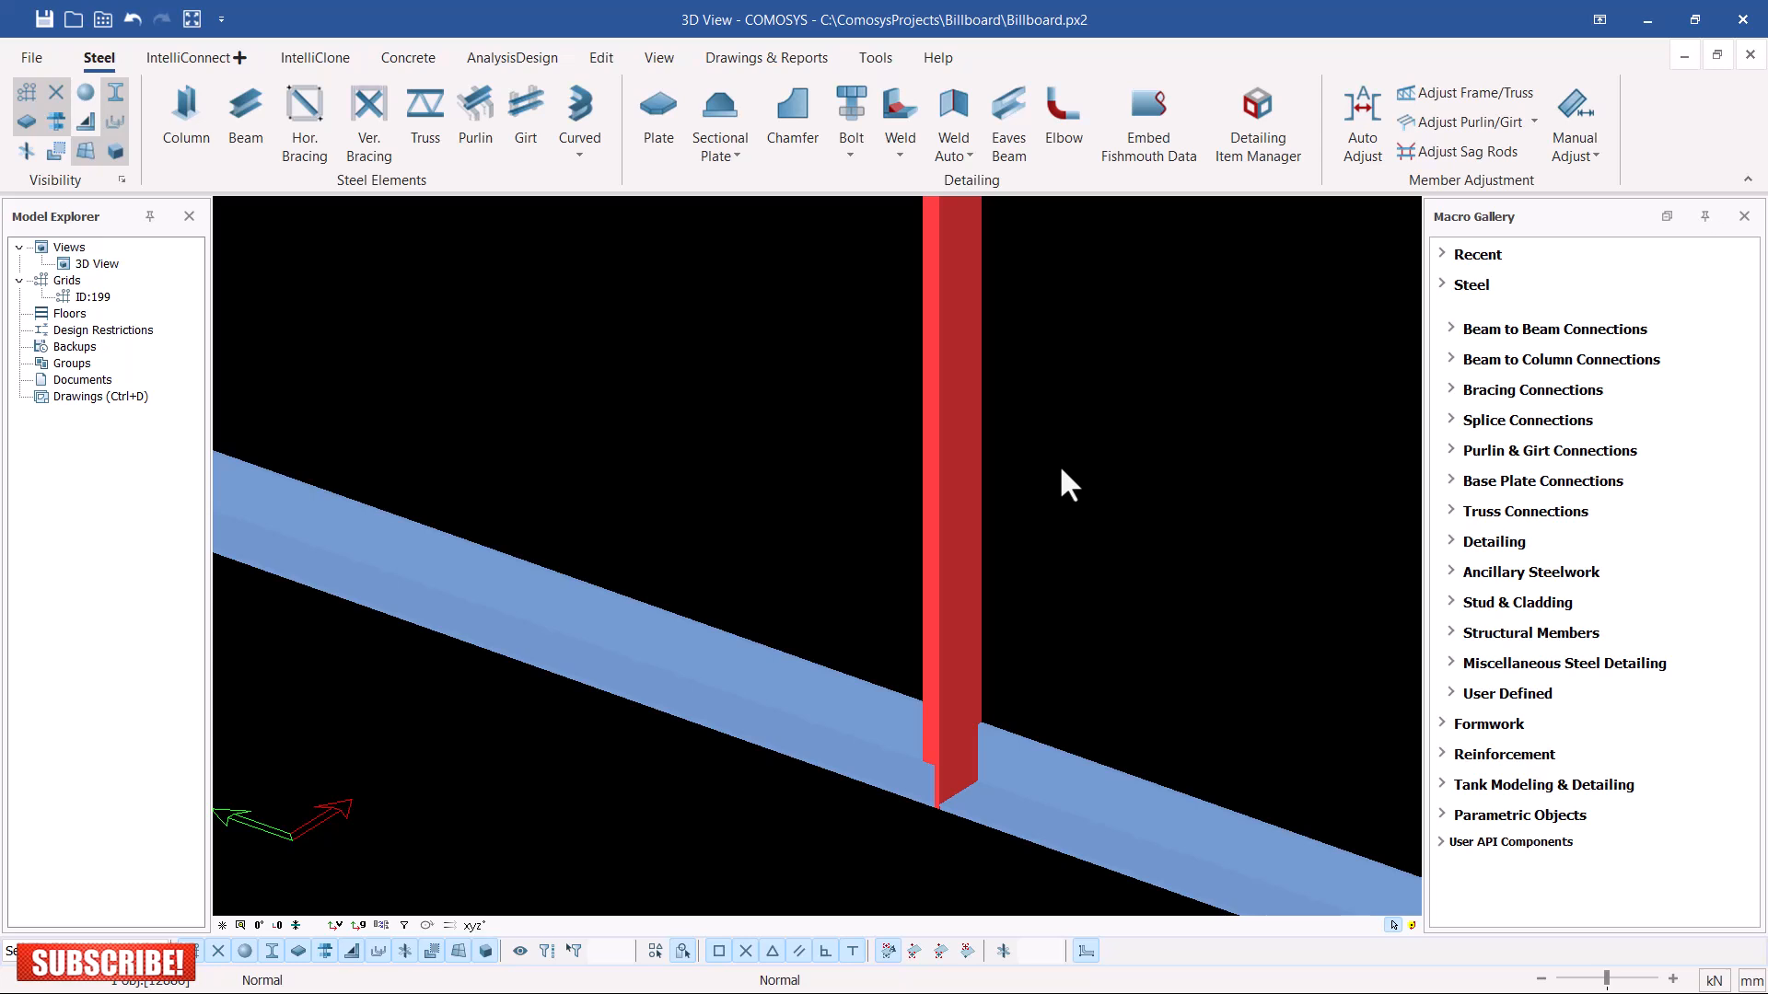
{"action": "key", "text": "space"}
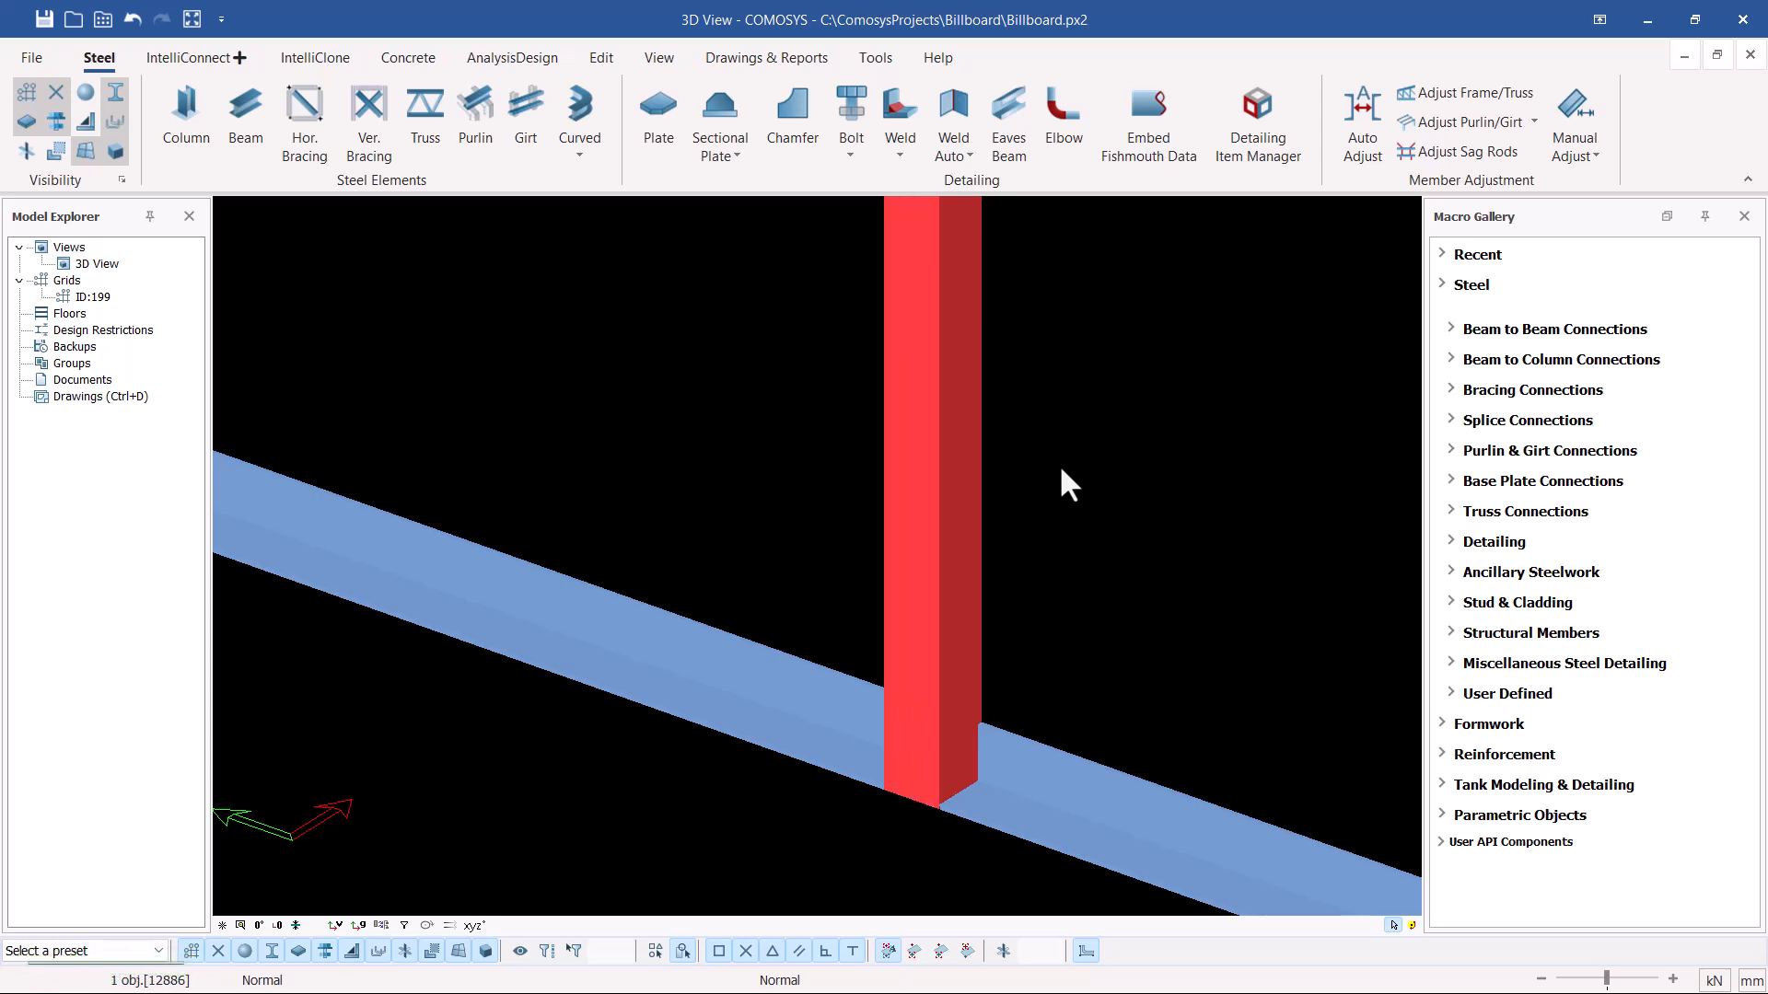
{"action": "key", "text": "space"}
{"action": "key", "text": "space"}
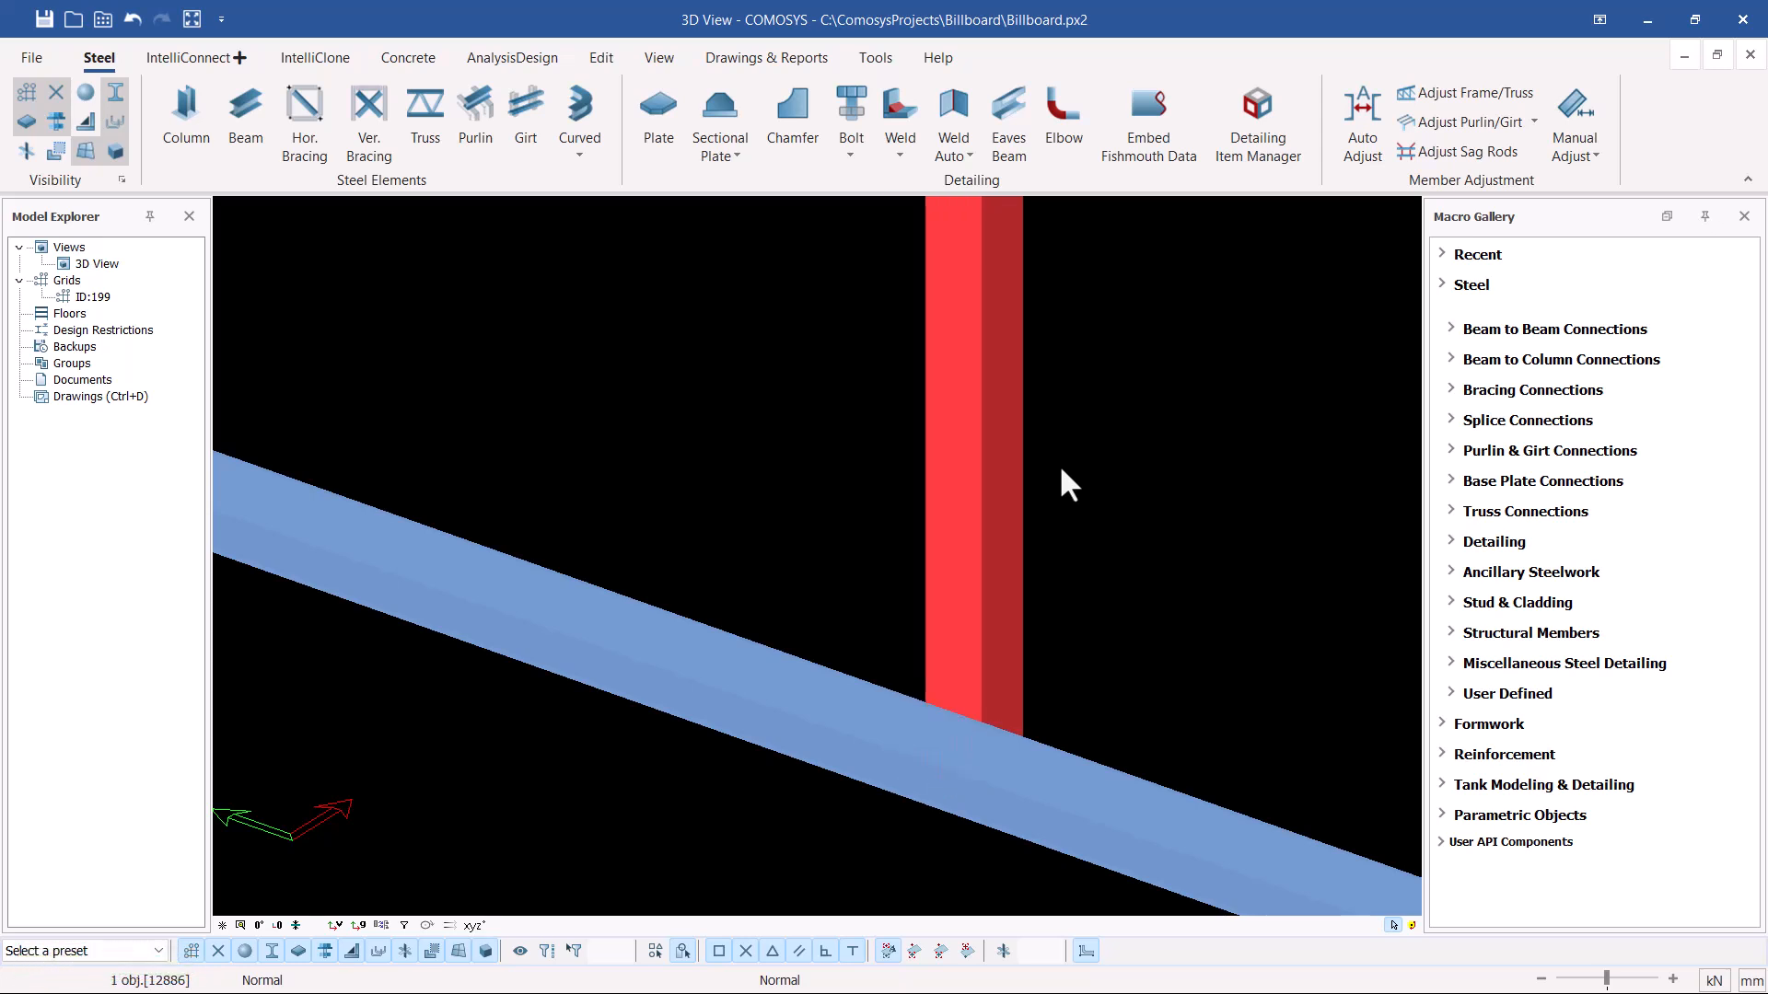
{"action": "scroll", "coordinate": [1001, 742], "scroll_direction": "up", "scroll_amount": 1}
{"action": "left_click", "coordinate": [1079, 638]}
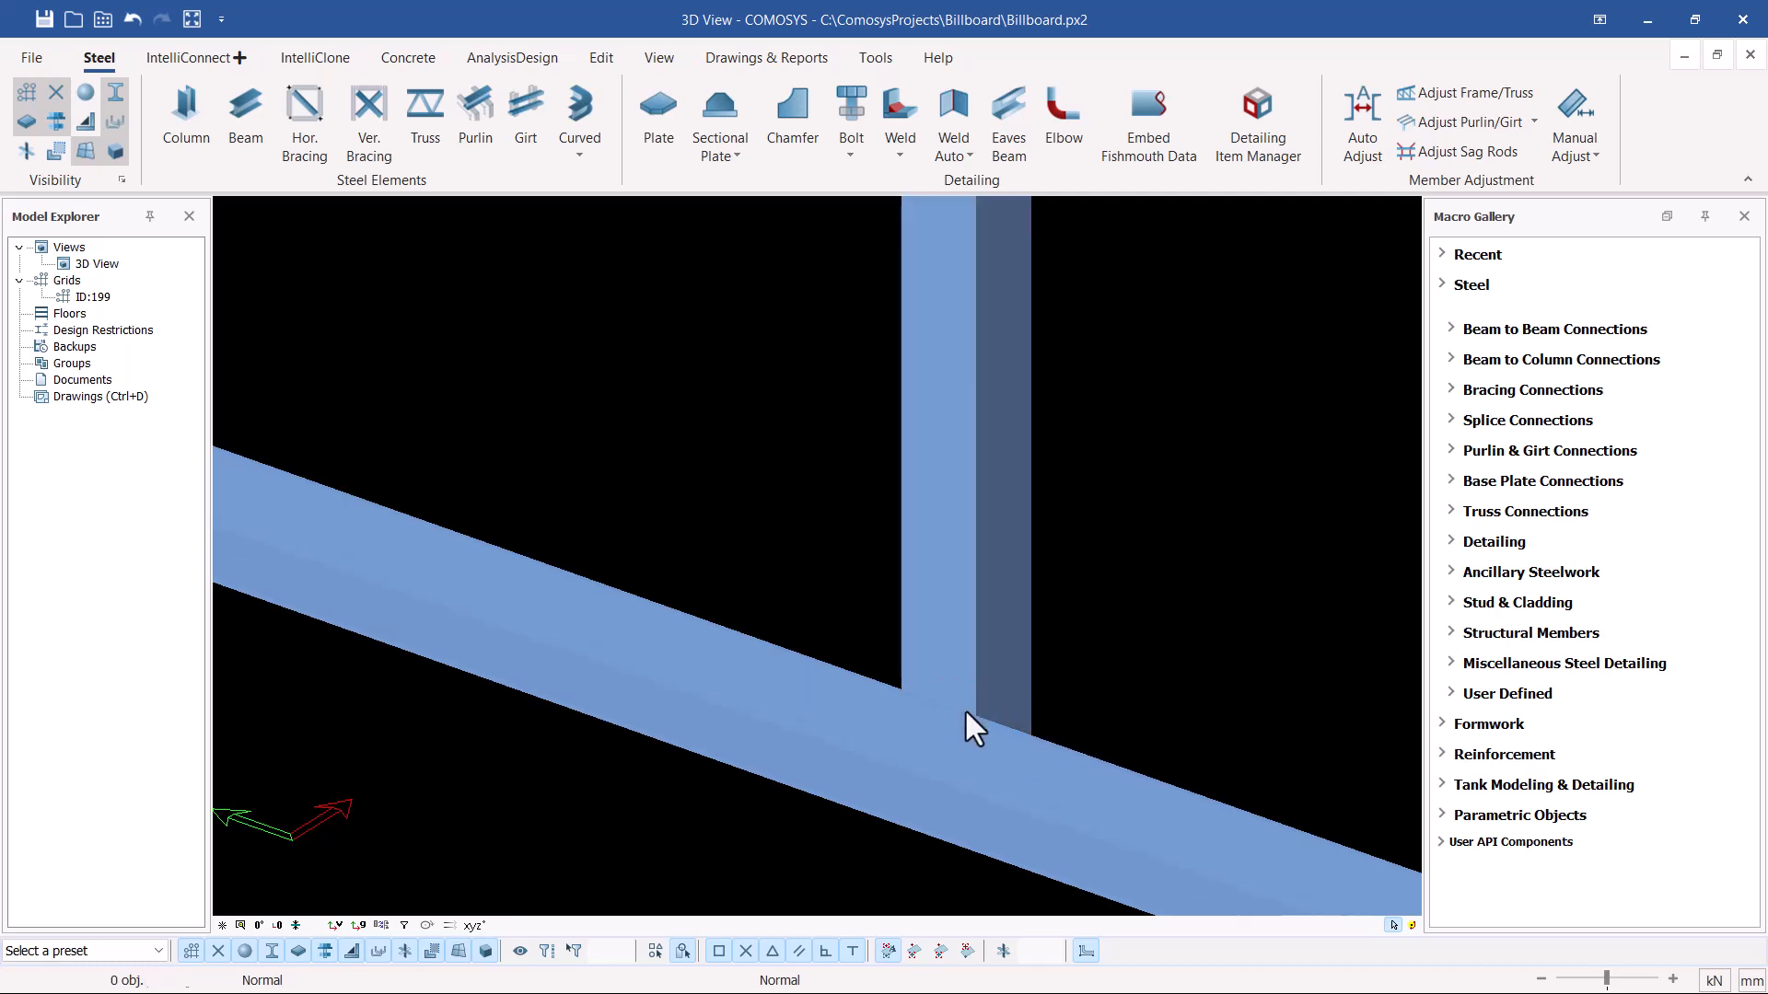
Examine the repositioned left inner vertical at the bottom horizontal member and at its crossing with the intermediate horizontal above.
{"action": "scroll", "coordinate": [917, 699], "scroll_direction": "up", "scroll_amount": 1}
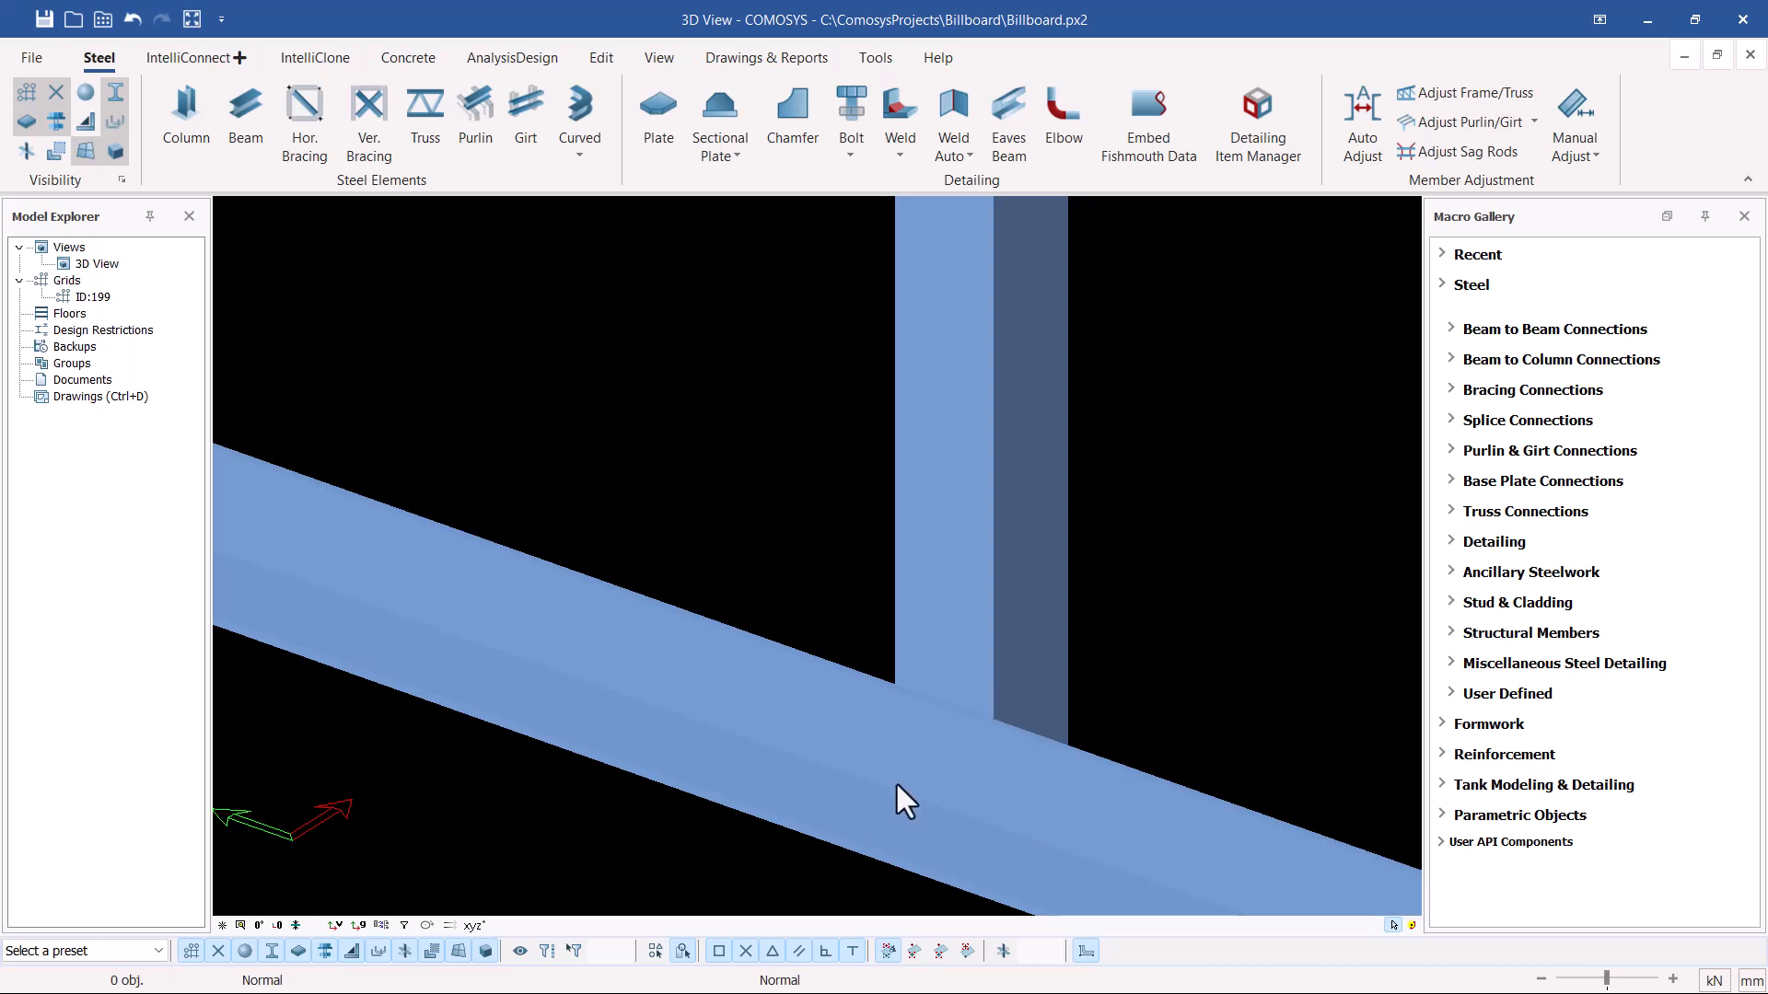
{"action": "scroll", "coordinate": [921, 746], "scroll_direction": "down", "scroll_amount": 3}
{"action": "scroll", "coordinate": [799, 549], "scroll_direction": "up", "scroll_amount": 4}
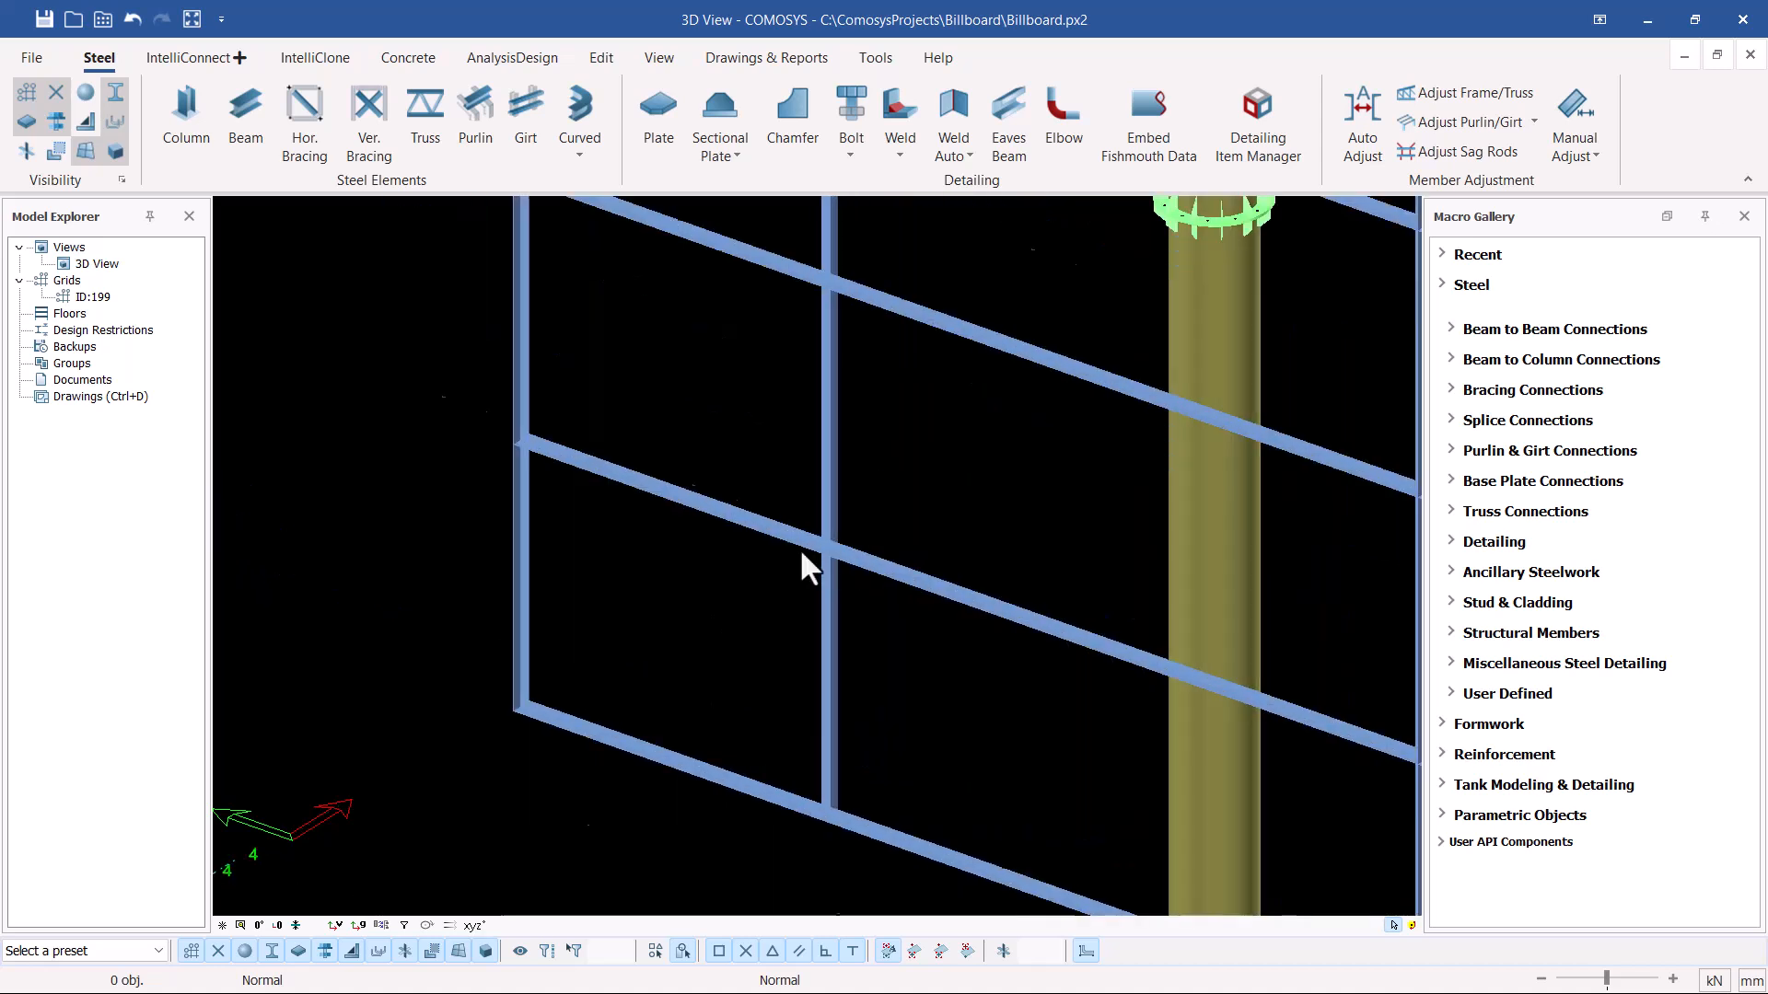
{"action": "scroll", "coordinate": [902, 541], "scroll_direction": "up", "scroll_amount": 3}
{"action": "left_click", "coordinate": [889, 541]}
{"action": "left_click", "coordinate": [1236, 380]}
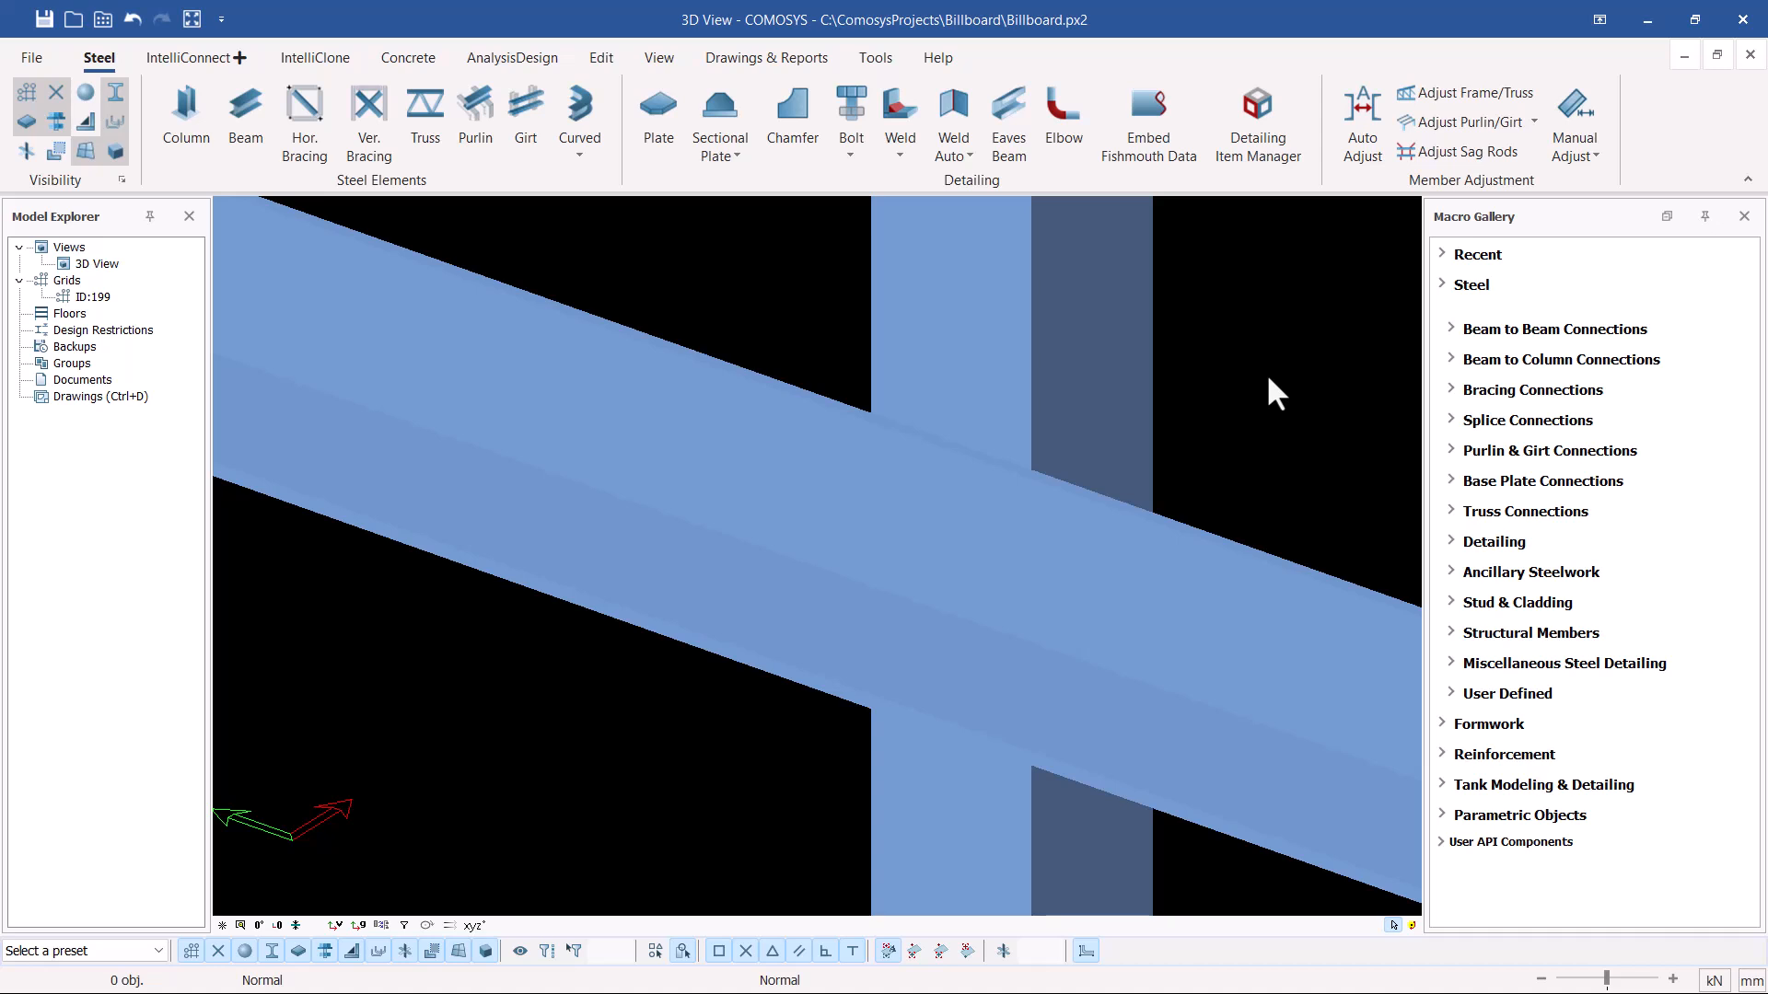
Examine the left inner vertical's intermediate crossing with member edge lines shown, from close up and within the whole frame.
{"action": "scroll", "coordinate": [1268, 378], "scroll_direction": "down", "scroll_amount": 3}
{"action": "scroll", "coordinate": [774, 521], "scroll_direction": "down", "scroll_amount": 2}
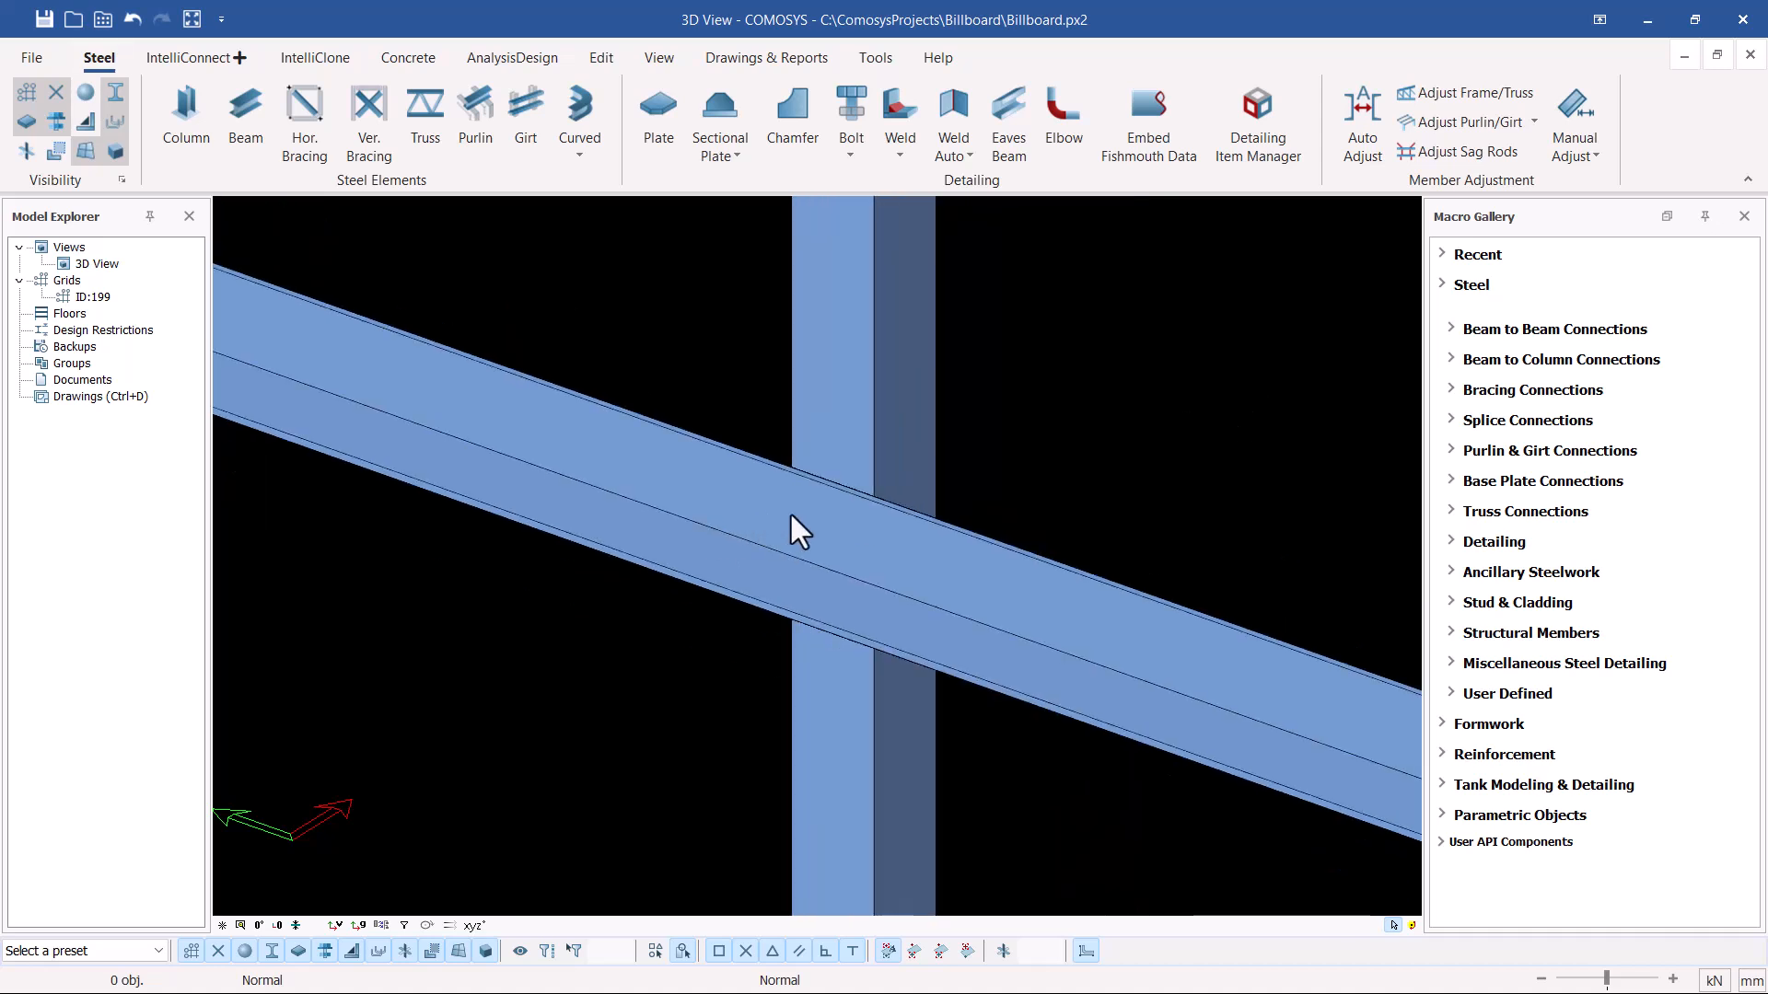
{"action": "scroll", "coordinate": [797, 531], "scroll_direction": "up", "scroll_amount": 3}
{"action": "scroll", "coordinate": [780, 396], "scroll_direction": "down", "scroll_amount": 5}
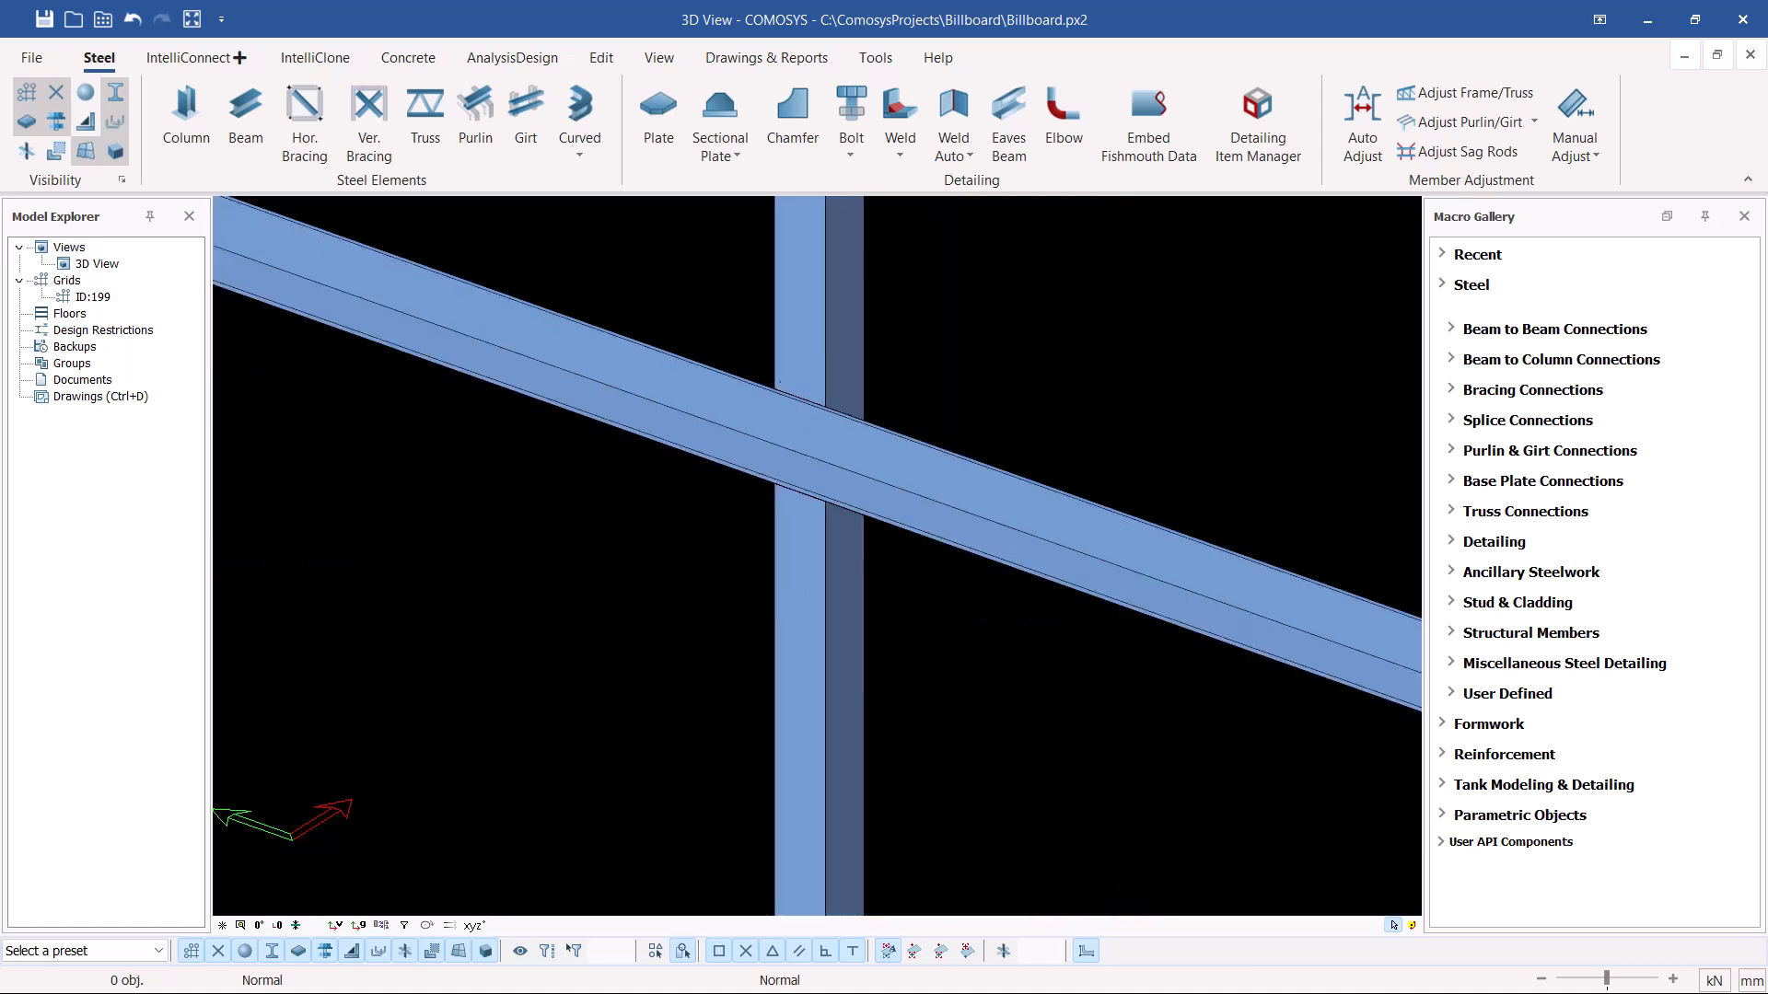
{"action": "scroll", "coordinate": [780, 401], "scroll_direction": "up", "scroll_amount": 3}
{"action": "scroll", "coordinate": [778, 381], "scroll_direction": "up", "scroll_amount": 2}
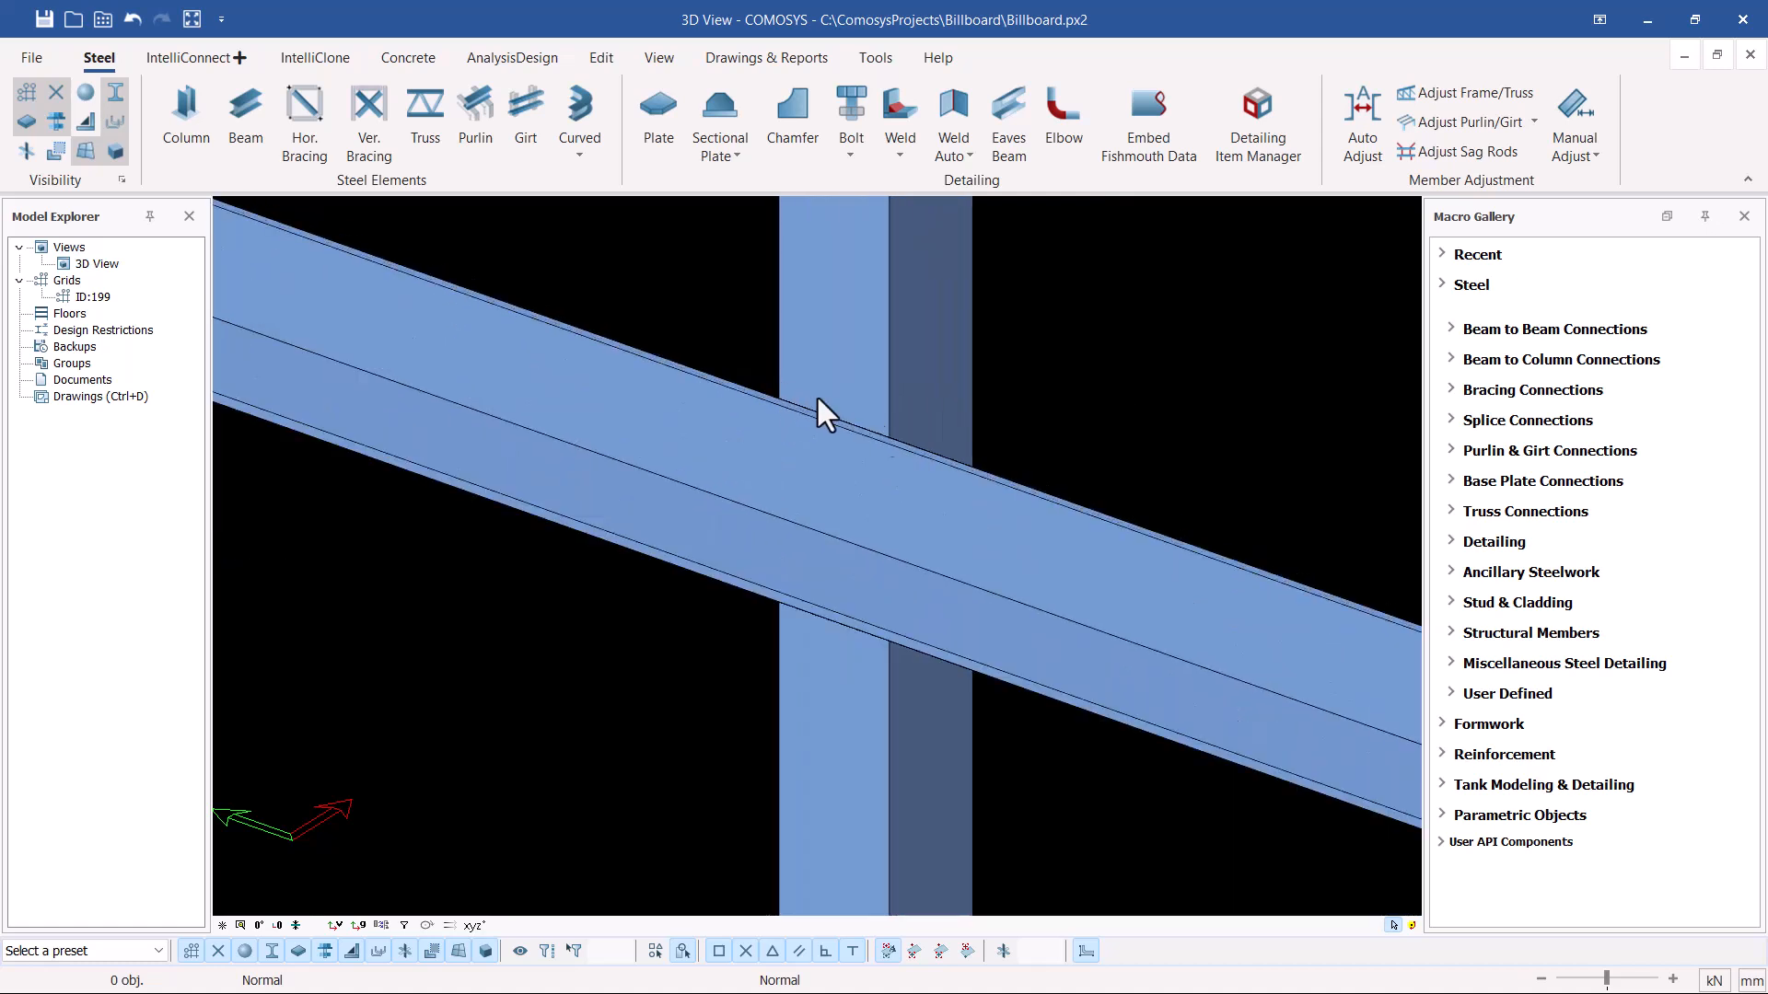
{"action": "scroll", "coordinate": [765, 530], "scroll_direction": "down", "scroll_amount": 4}
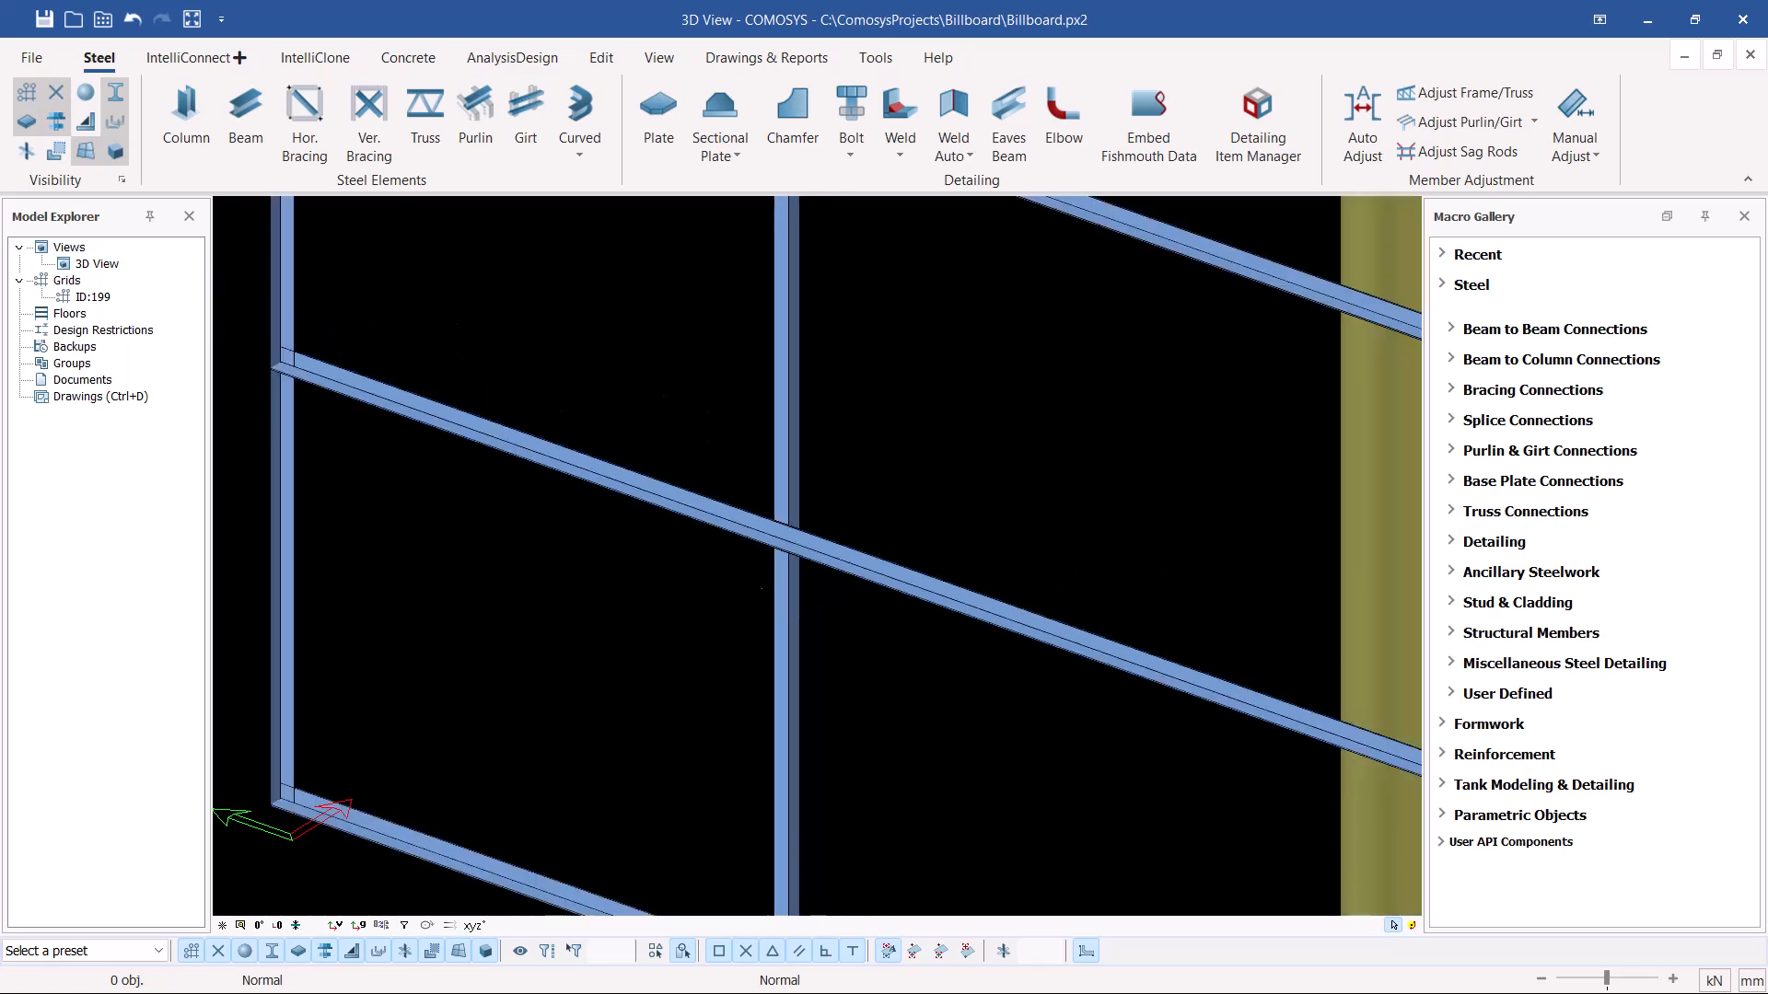
{"action": "scroll", "coordinate": [768, 347], "scroll_direction": "up", "scroll_amount": 4}
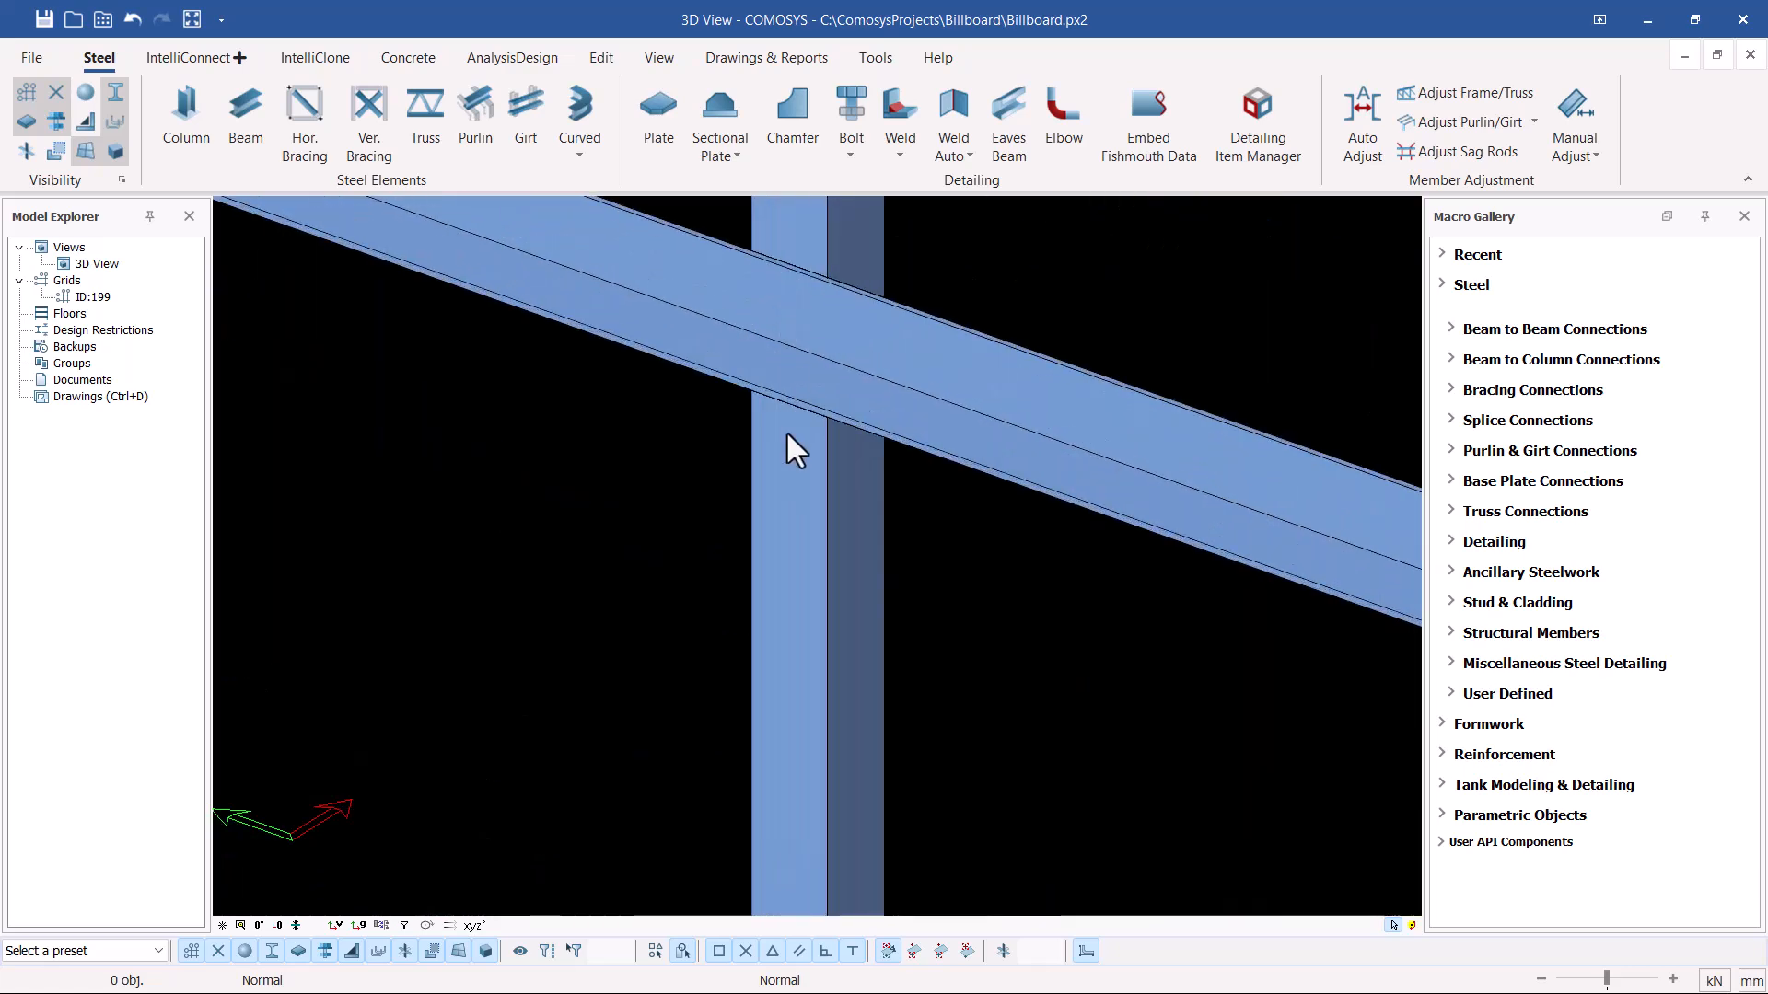
{"action": "scroll", "coordinate": [789, 418], "scroll_direction": "down", "scroll_amount": 5}
{"action": "scroll", "coordinate": [789, 418], "scroll_direction": "up", "scroll_amount": 1}
{"action": "scroll", "coordinate": [788, 490], "scroll_direction": "down", "scroll_amount": 5}
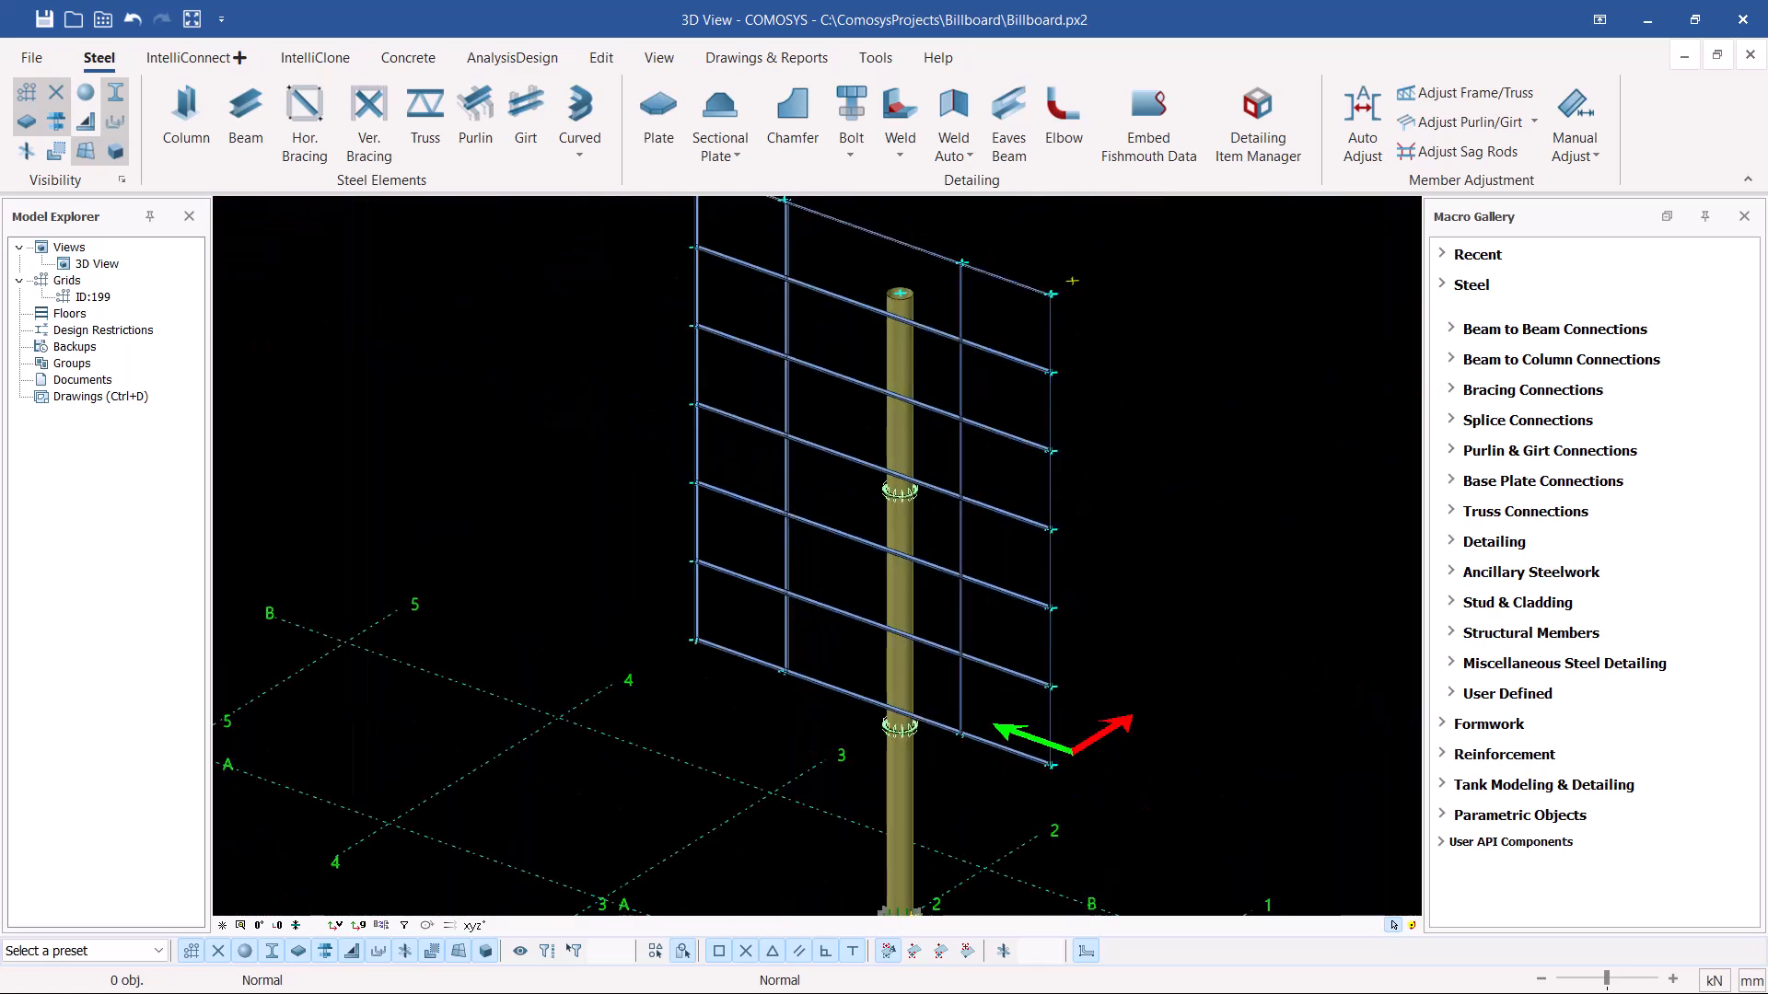
Change the right inner vertical's placement so the angle stands behind the bottom horizontal member like the left one.
{"action": "scroll", "coordinate": [928, 761], "scroll_direction": "up", "scroll_amount": 6}
{"action": "scroll", "coordinate": [856, 786], "scroll_direction": "up", "scroll_amount": 2}
{"action": "left_click", "coordinate": [871, 619]}
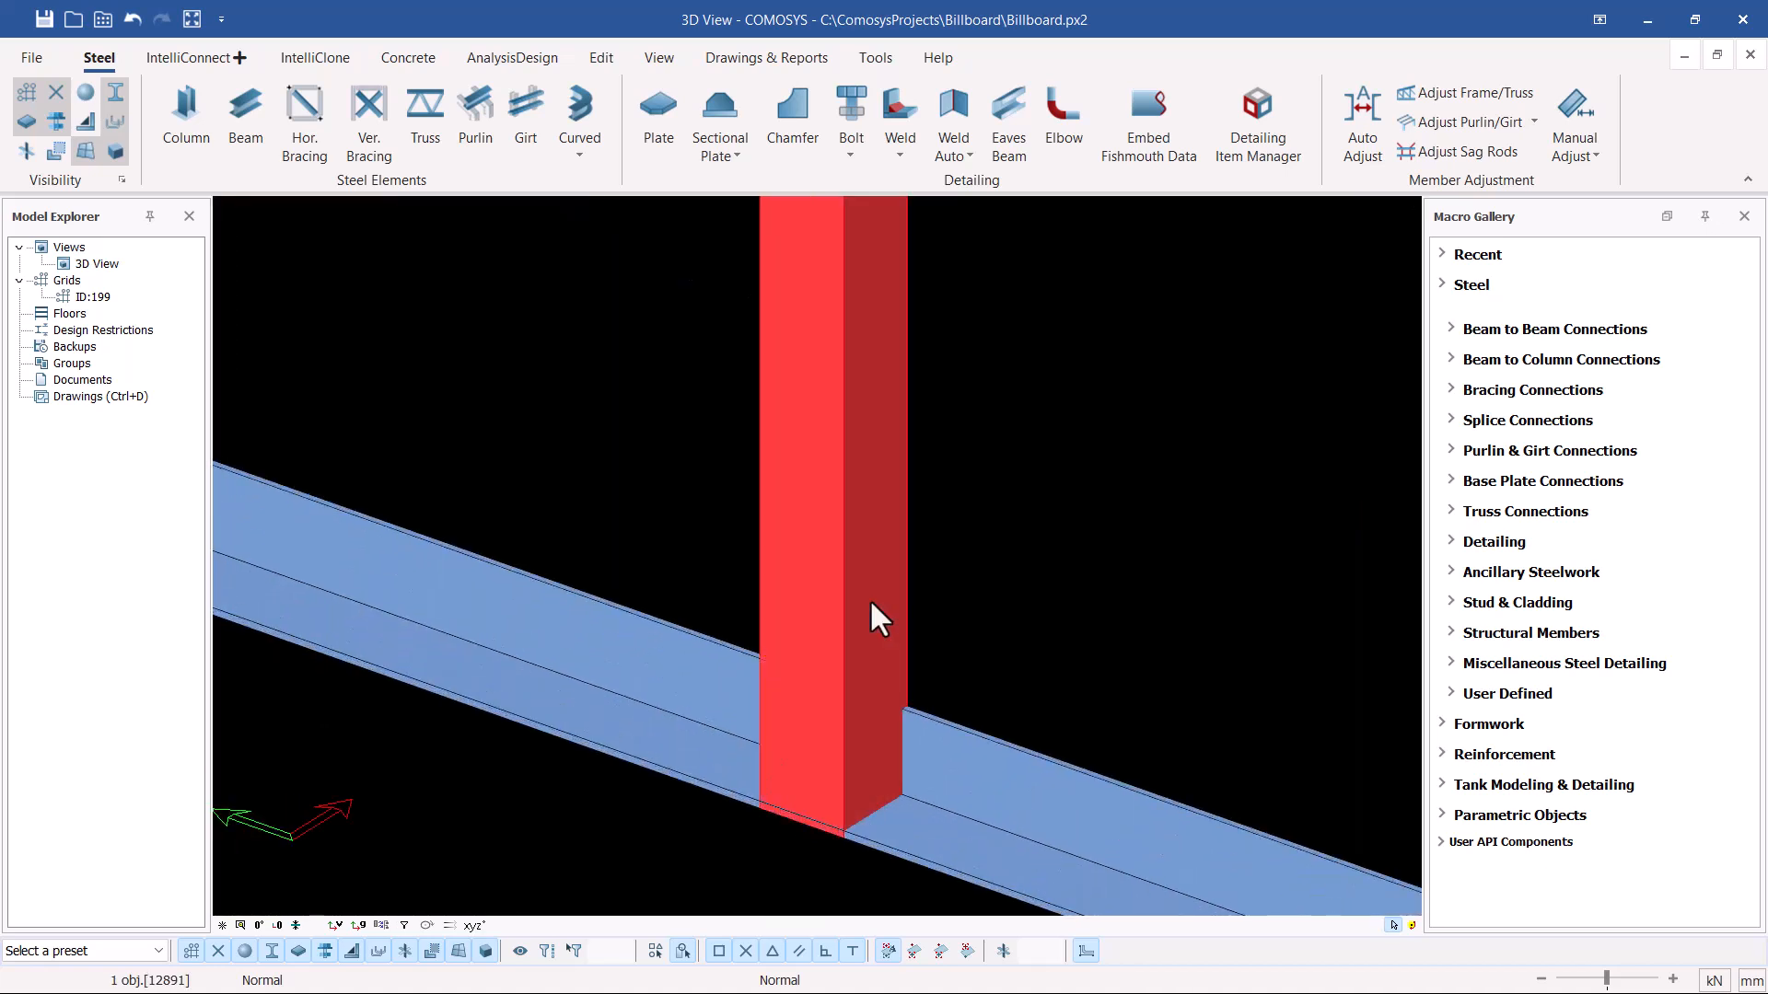
{"action": "key", "text": "Right"}
{"action": "key", "text": "Right"}
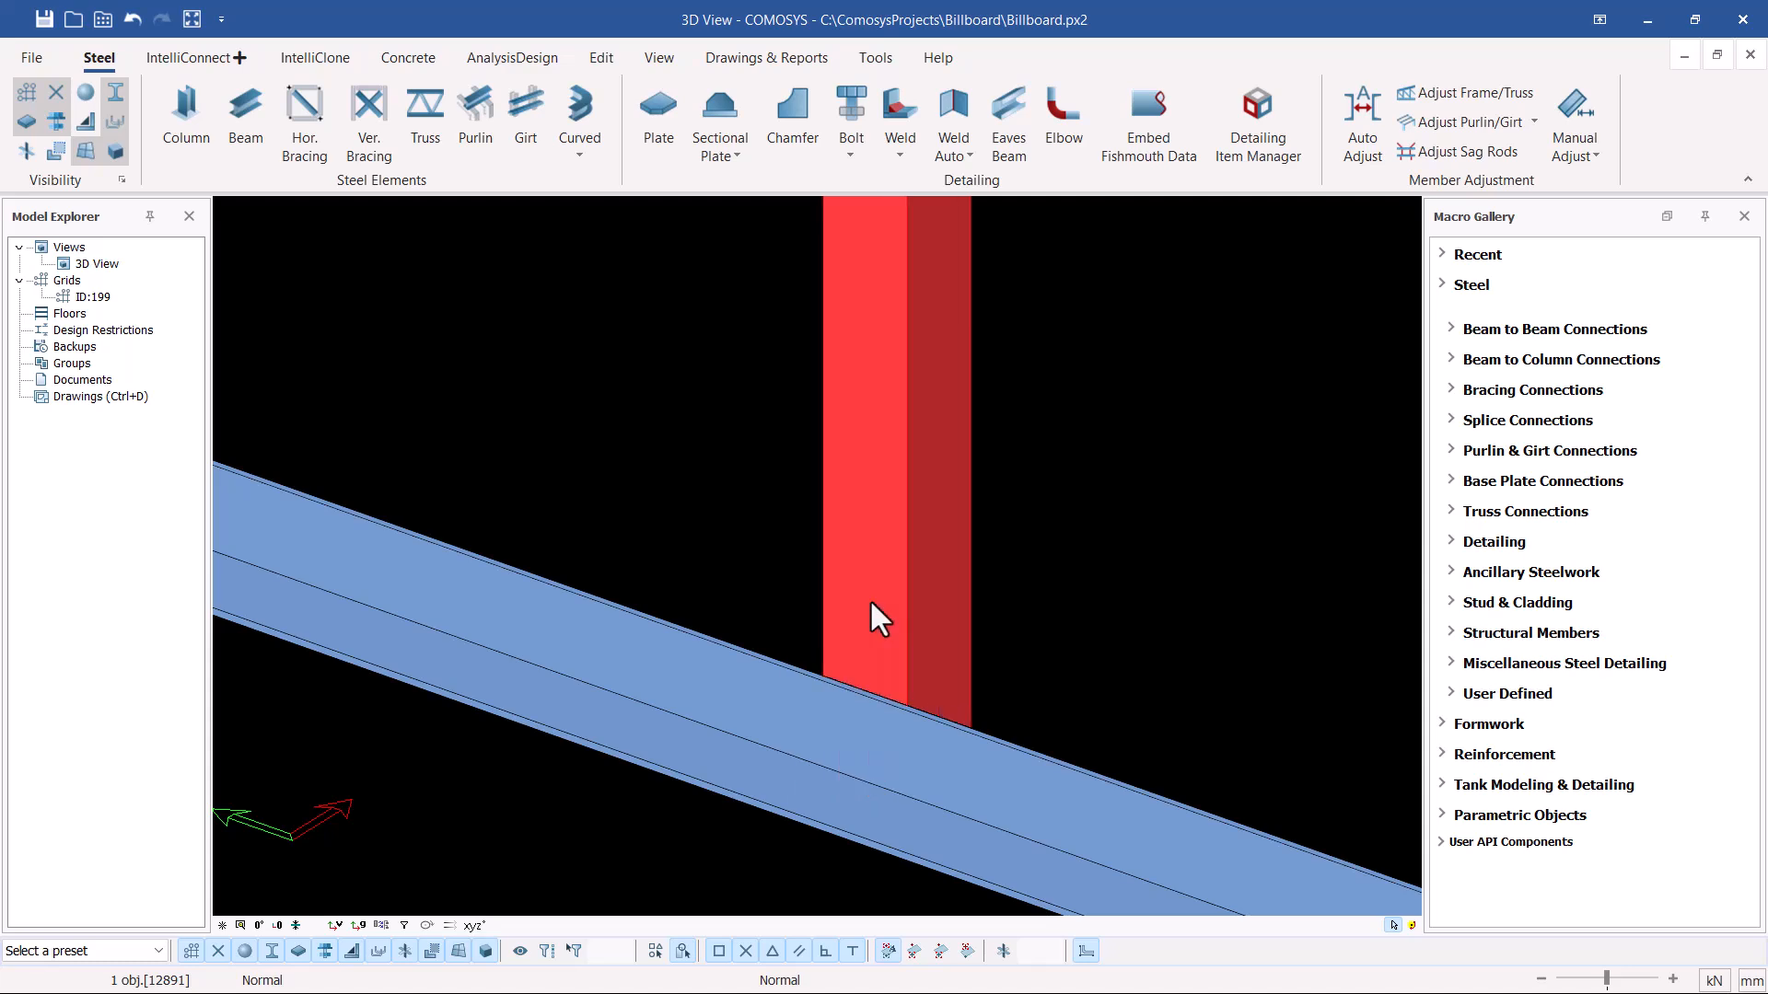
{"action": "scroll", "coordinate": [912, 623], "scroll_direction": "down", "scroll_amount": 5}
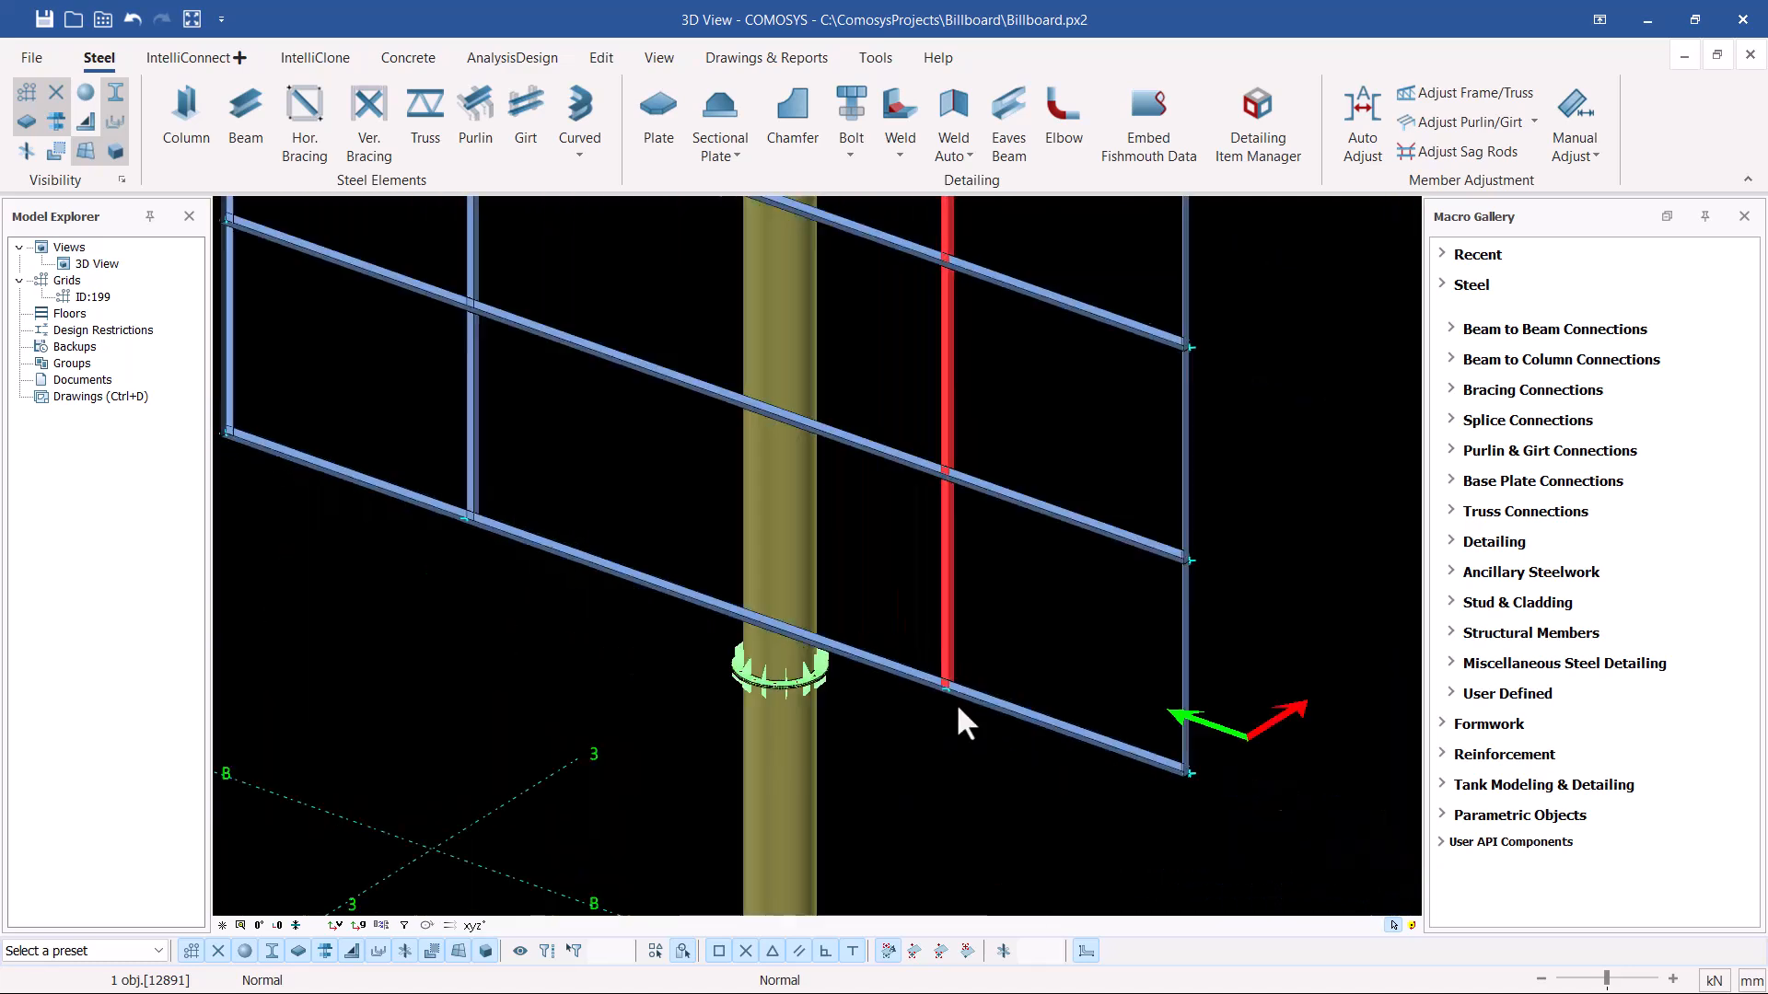
Examine the left inner vertical's top end and its crossing with the second horizontal member from the top.
{"action": "scroll", "coordinate": [962, 699], "scroll_direction": "down", "scroll_amount": 4}
{"action": "scroll", "coordinate": [801, 332], "scroll_direction": "up", "scroll_amount": 10}
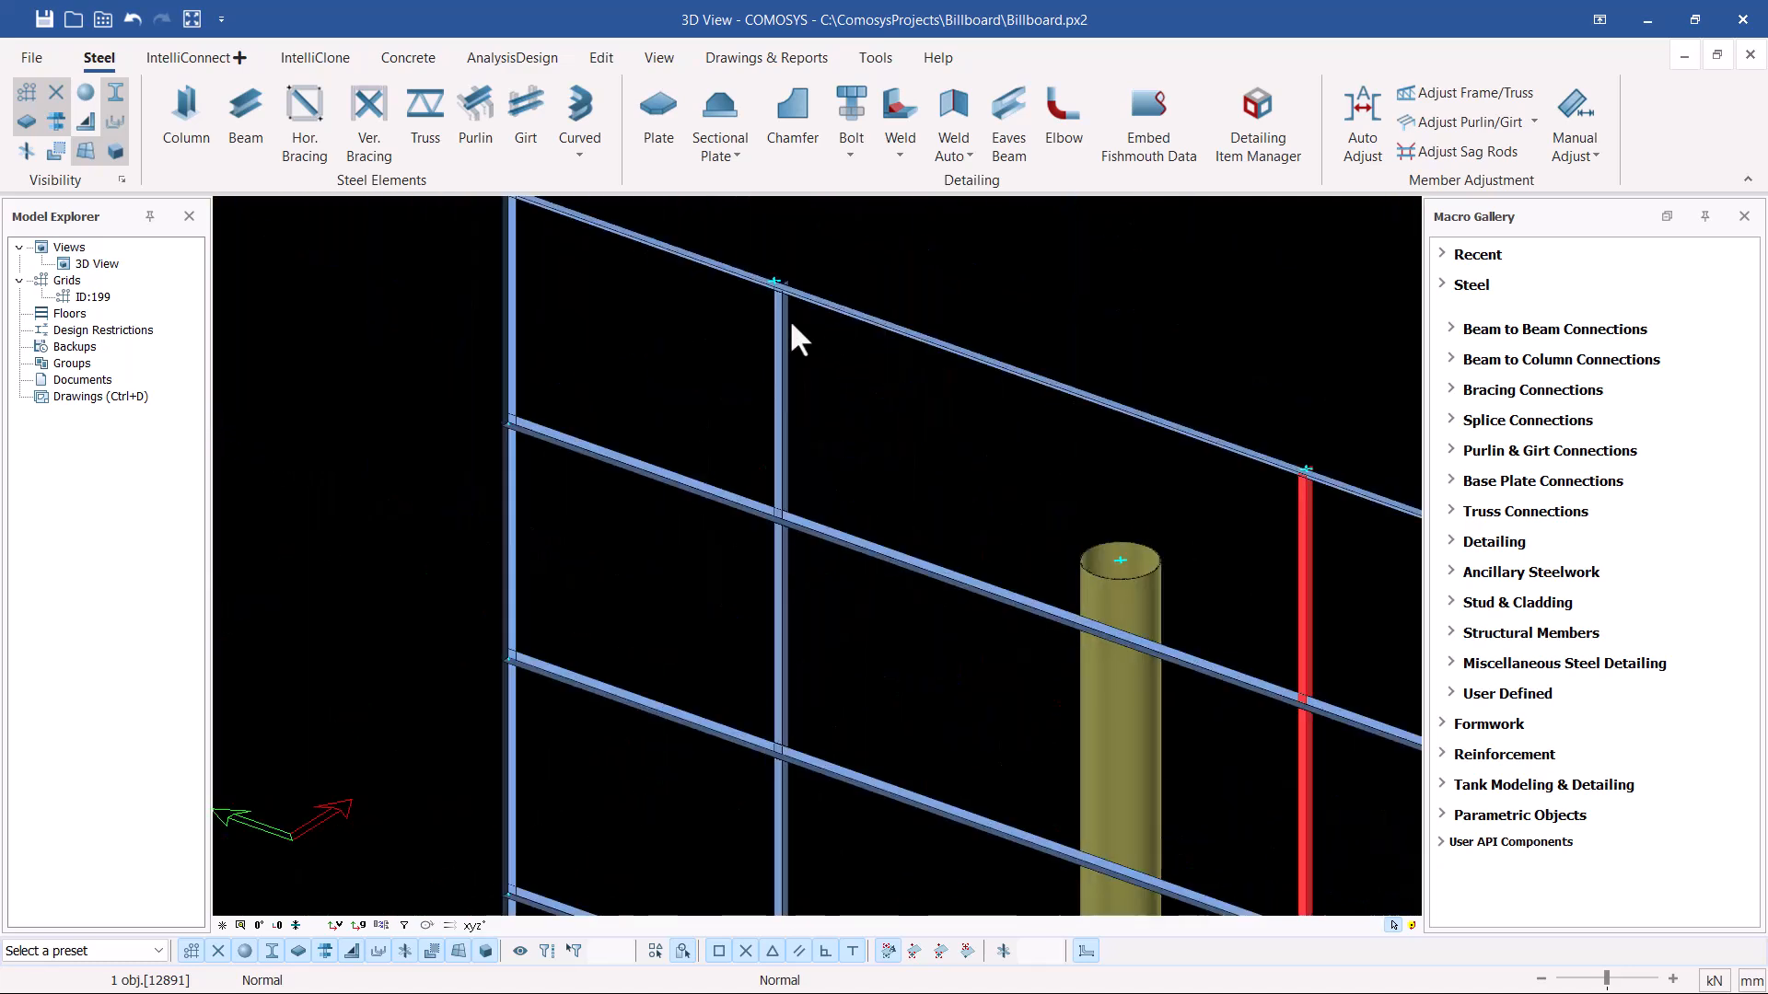
{"action": "left_click", "coordinate": [777, 303]}
{"action": "scroll", "coordinate": [820, 351], "scroll_direction": "down", "scroll_amount": 1}
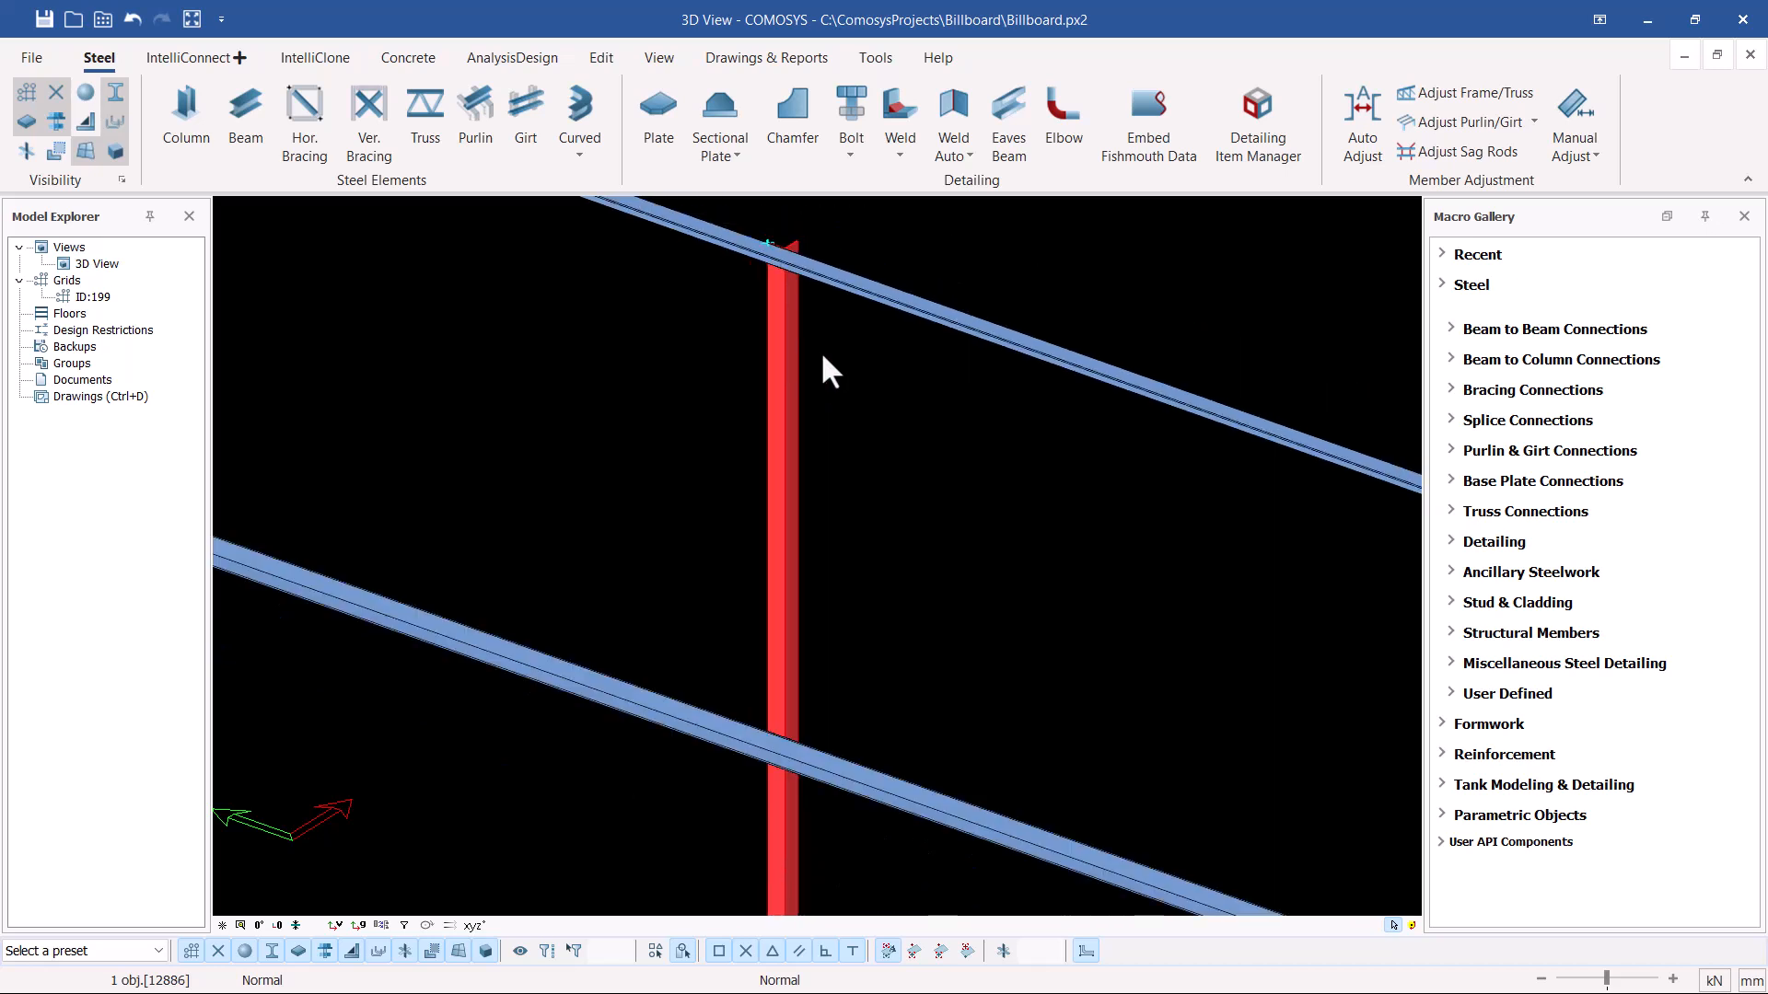
{"action": "scroll", "coordinate": [792, 732], "scroll_direction": "up", "scroll_amount": 6}
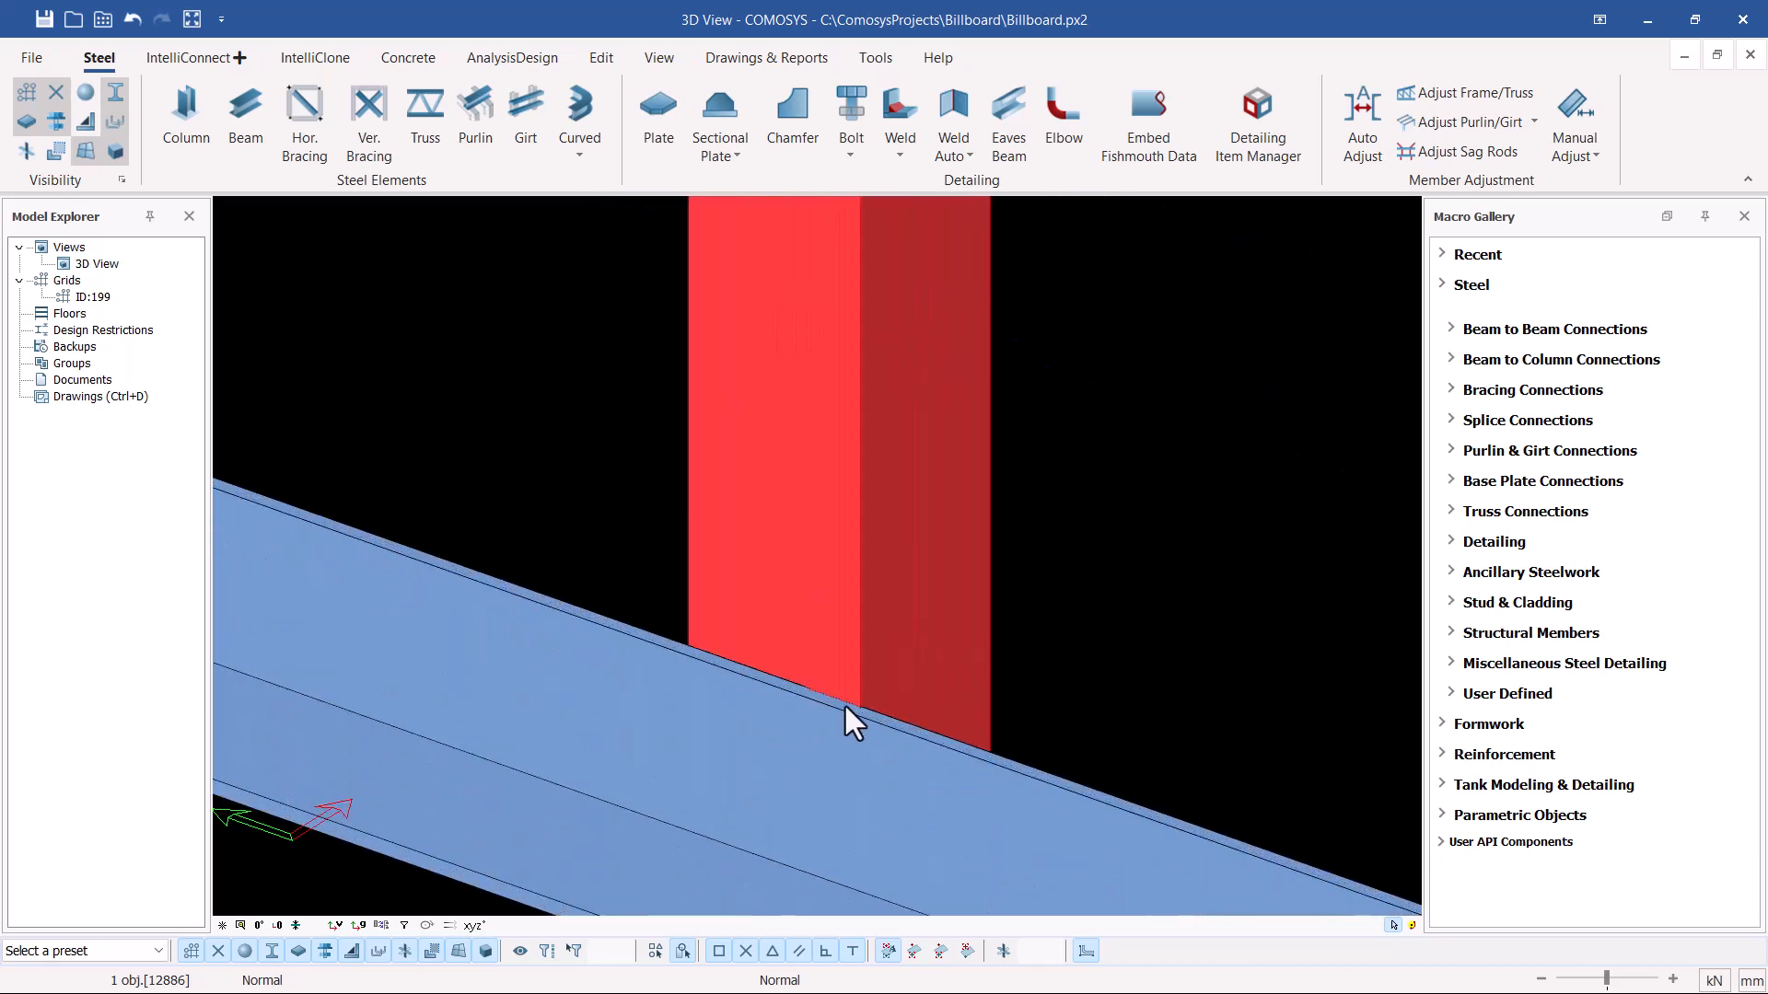
{"action": "scroll", "coordinate": [778, 589], "scroll_direction": "down", "scroll_amount": 5}
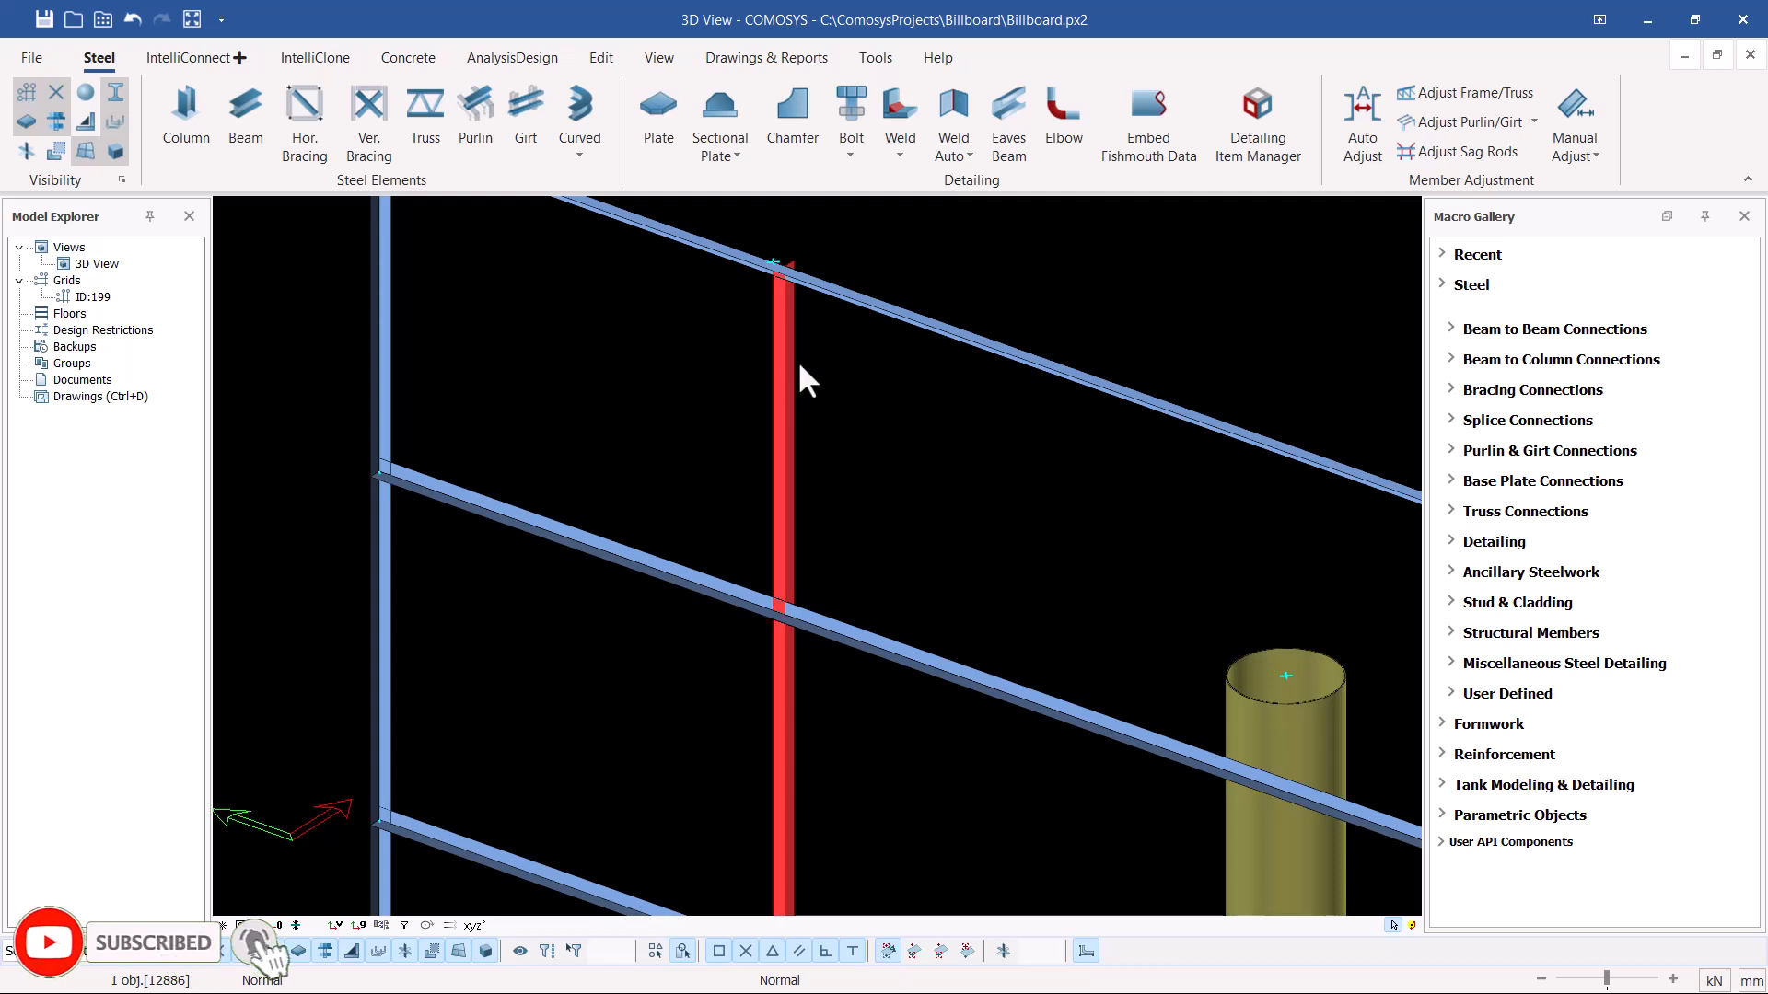
{"action": "scroll", "coordinate": [773, 595], "scroll_direction": "up", "scroll_amount": 5}
{"action": "left_click", "coordinate": [924, 567]}
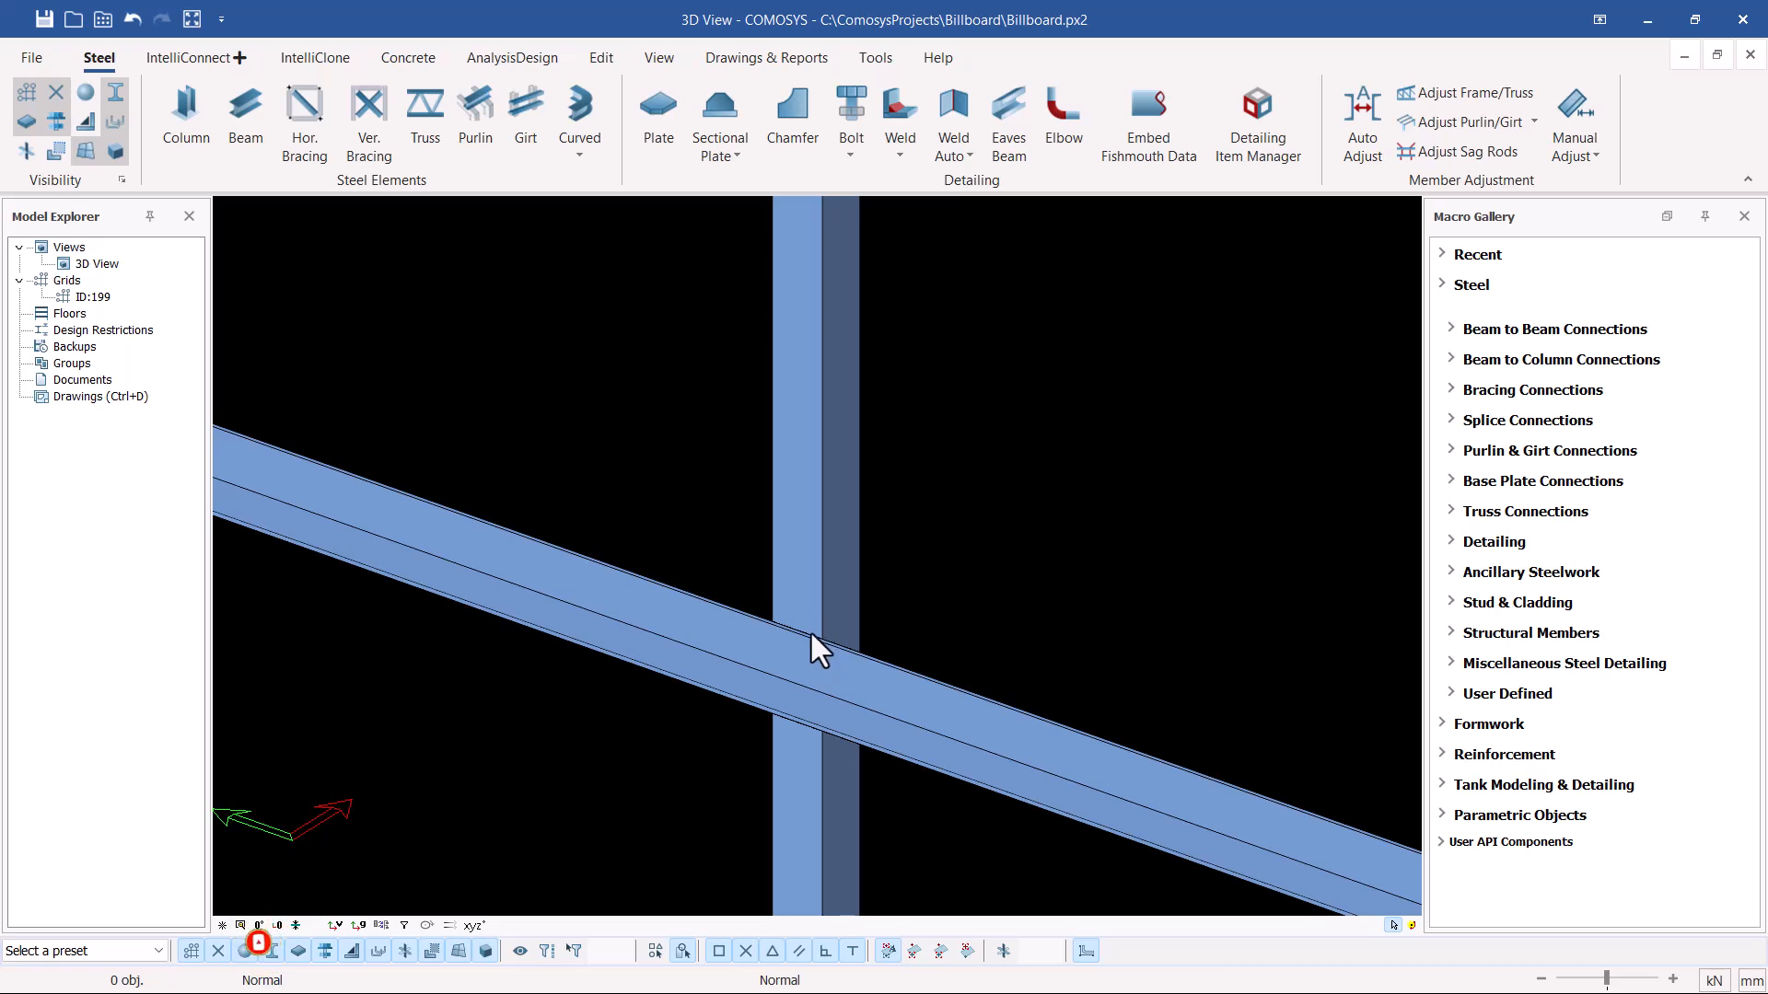
{"action": "scroll", "coordinate": [820, 635], "scroll_direction": "up", "scroll_amount": 2}
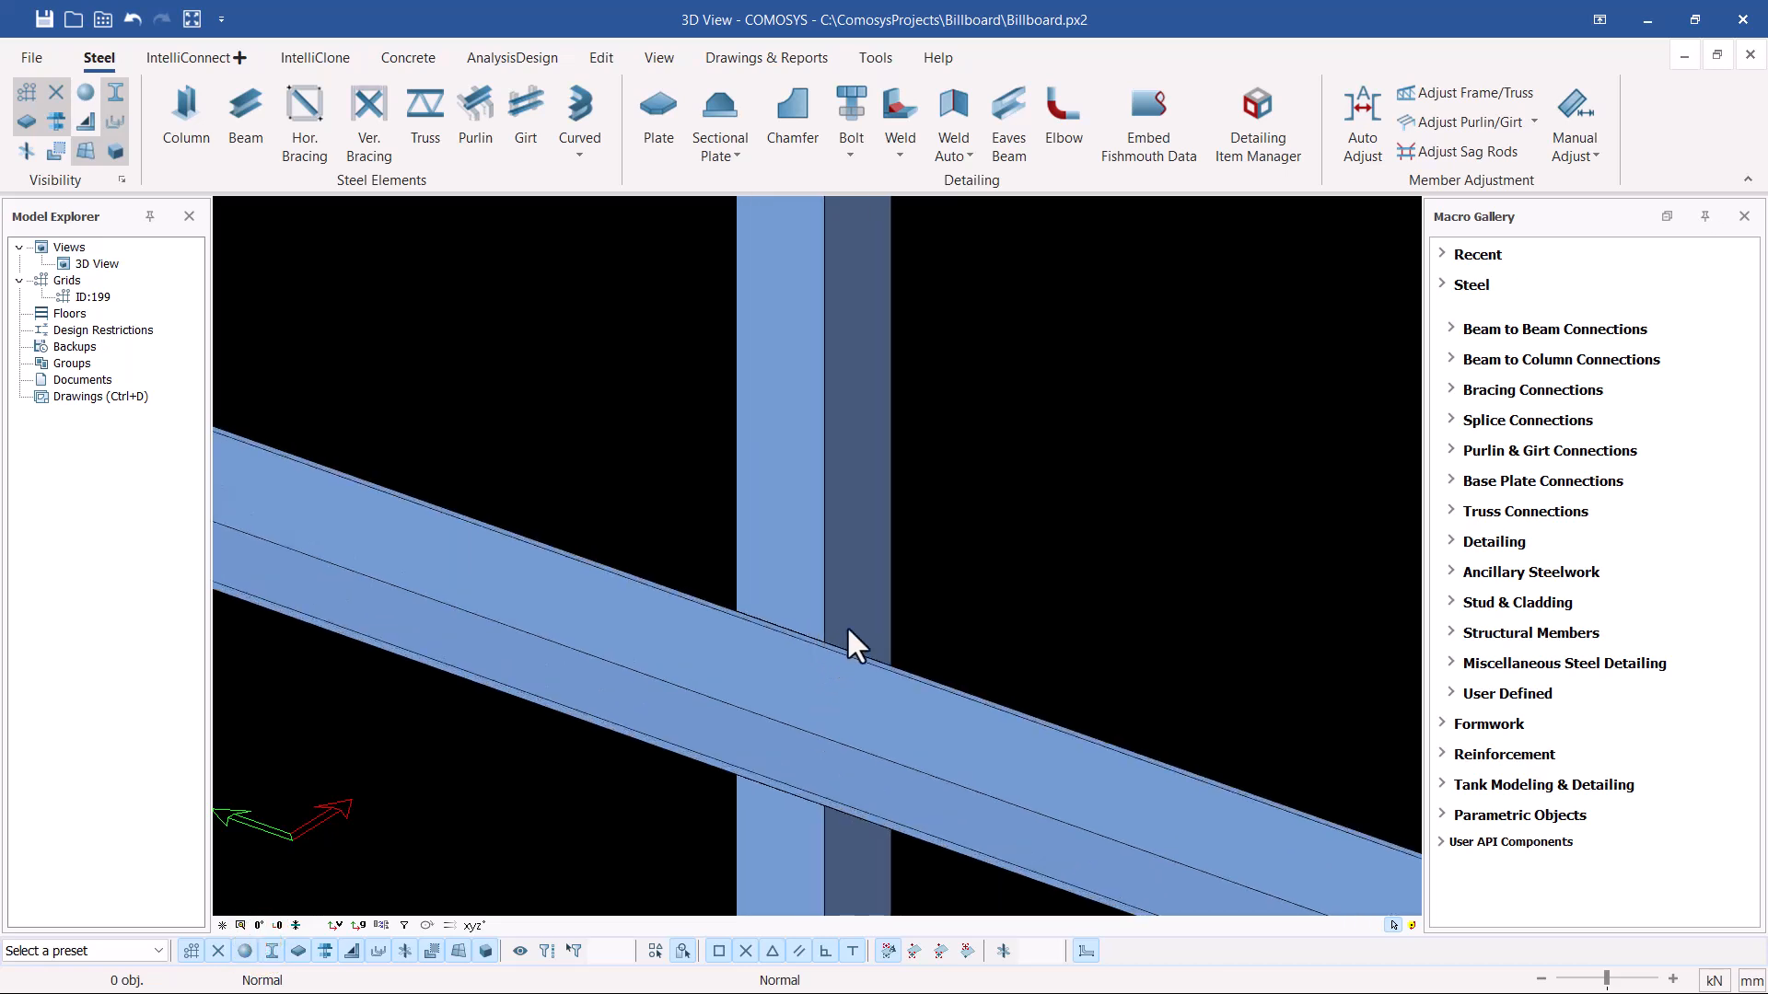
Break the left inner vertical with Break Frame at the upper edge of the second horizontal member from the top.
{"action": "left_click", "coordinate": [822, 351]}
{"action": "left_click", "coordinate": [601, 58]}
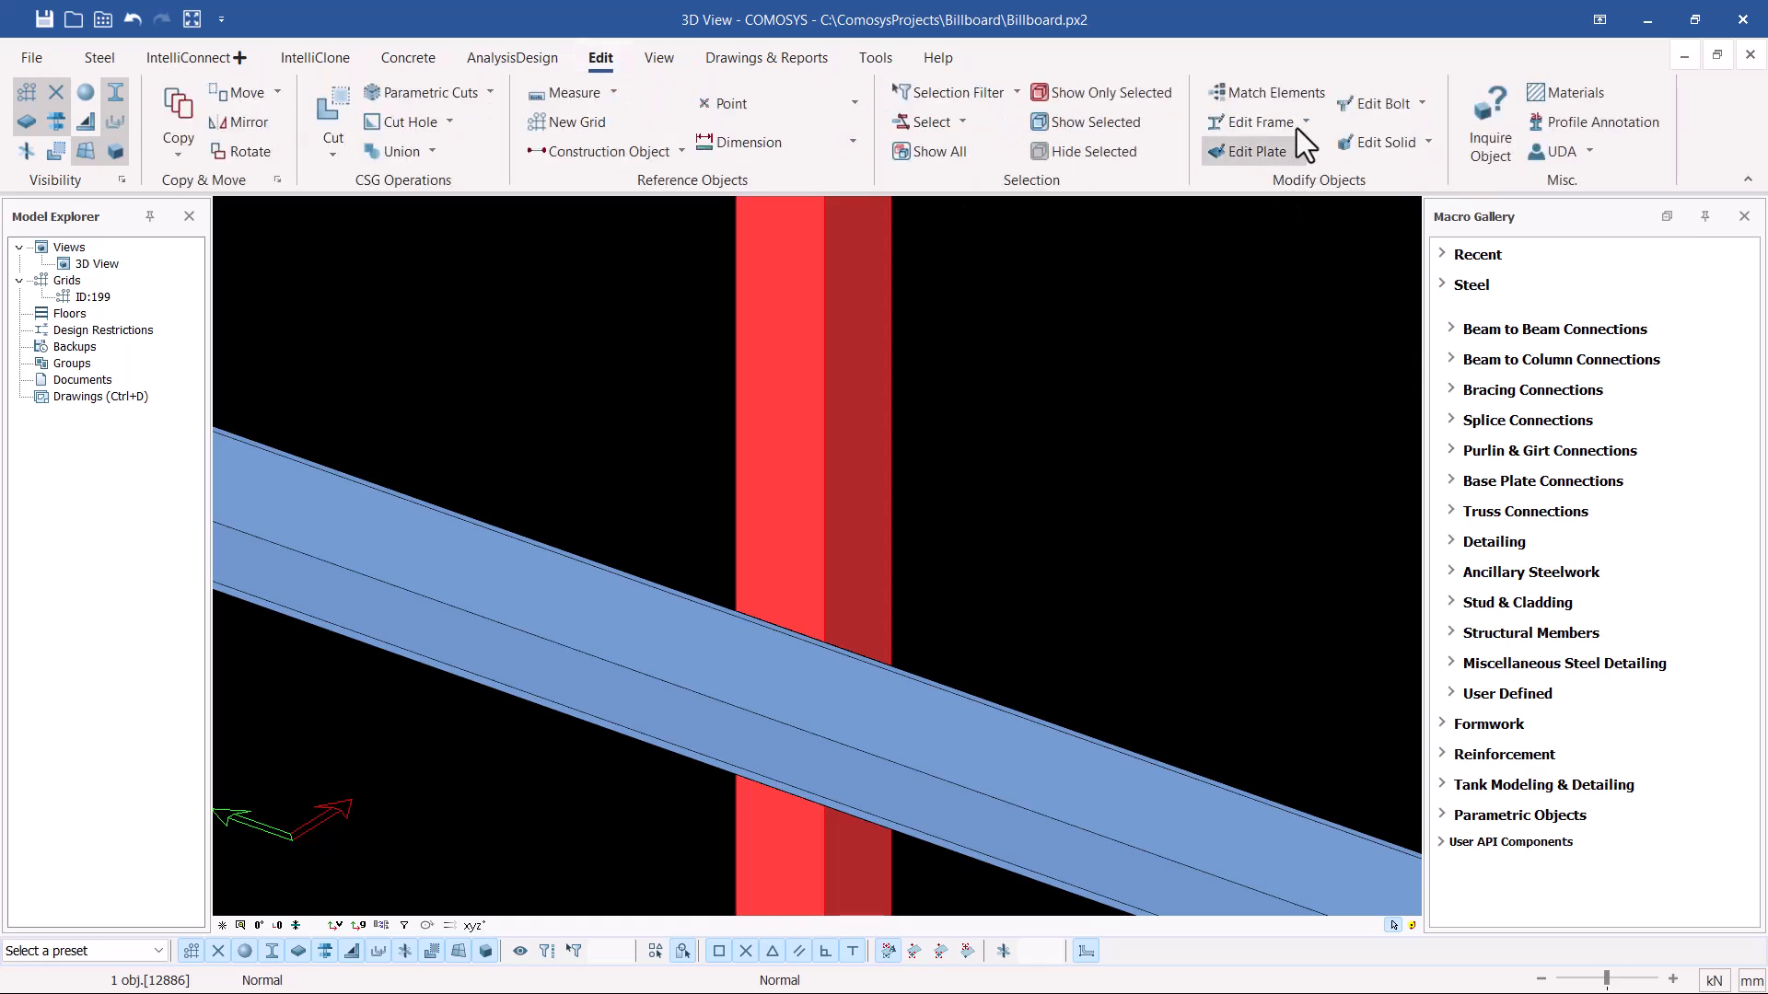
{"action": "left_click", "coordinate": [1305, 120]}
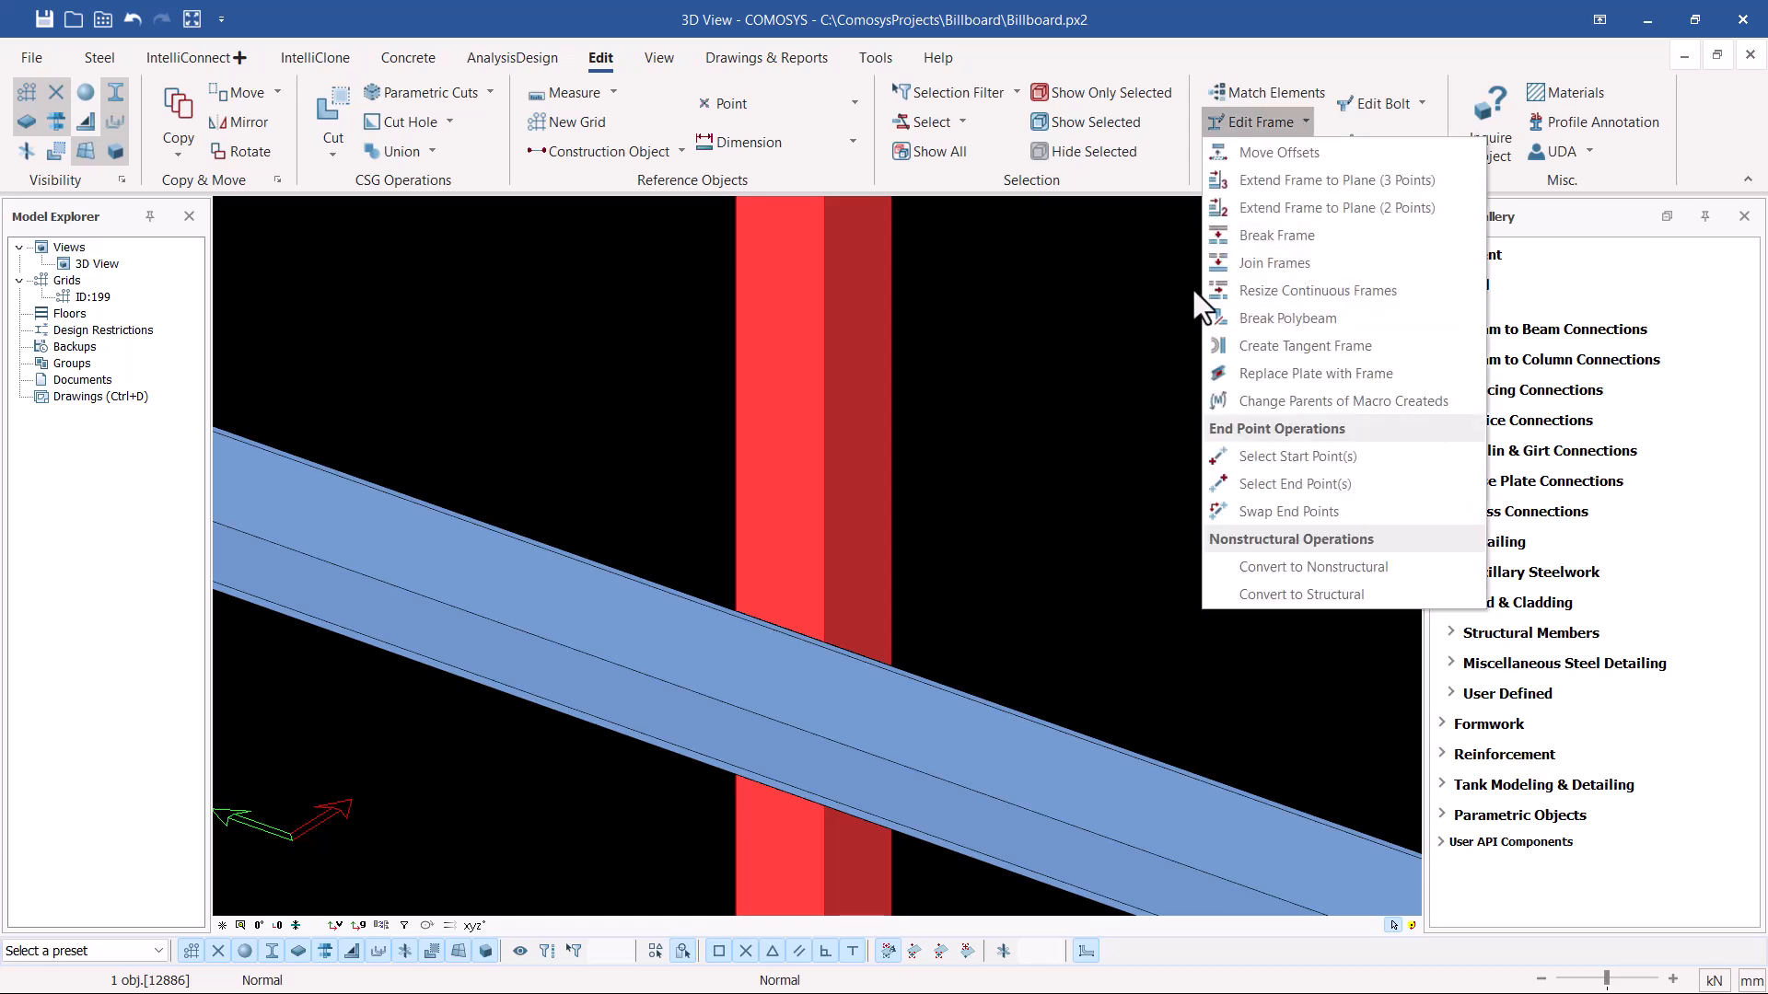
{"action": "left_click", "coordinate": [1274, 239]}
{"action": "scroll", "coordinate": [837, 632], "scroll_direction": "up", "scroll_amount": 3}
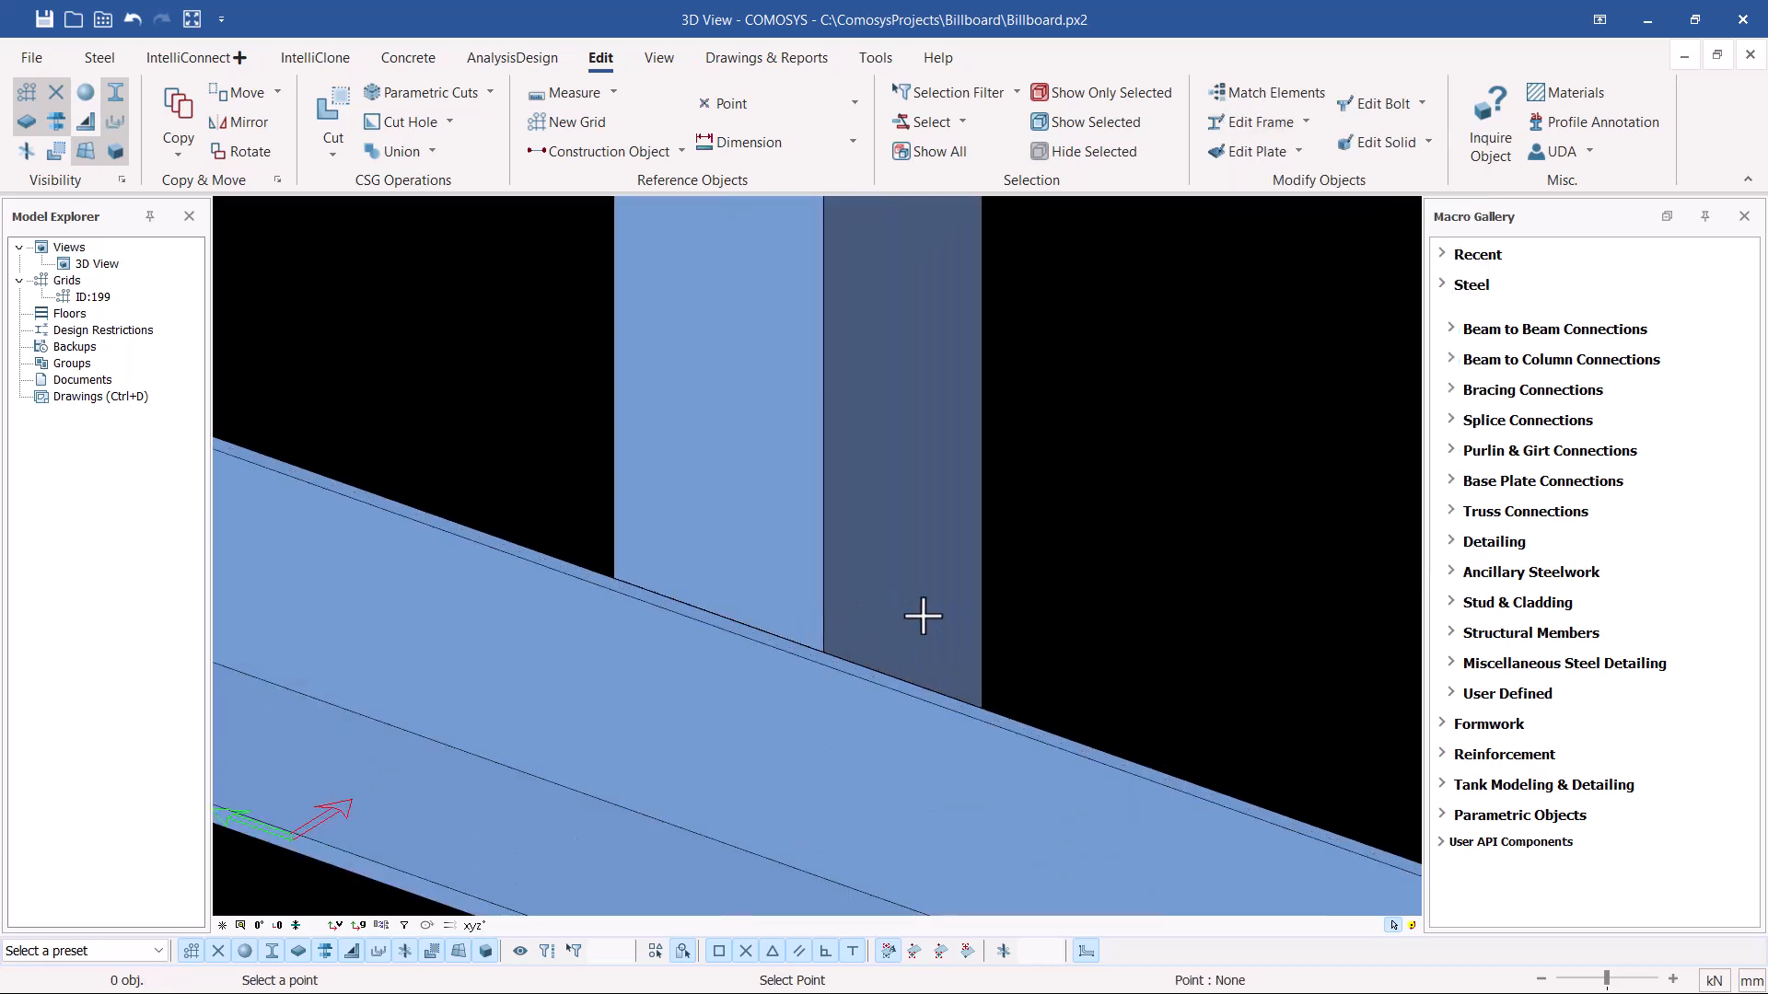
{"action": "left_click", "coordinate": [824, 652]}
{"action": "left_click", "coordinate": [865, 341]}
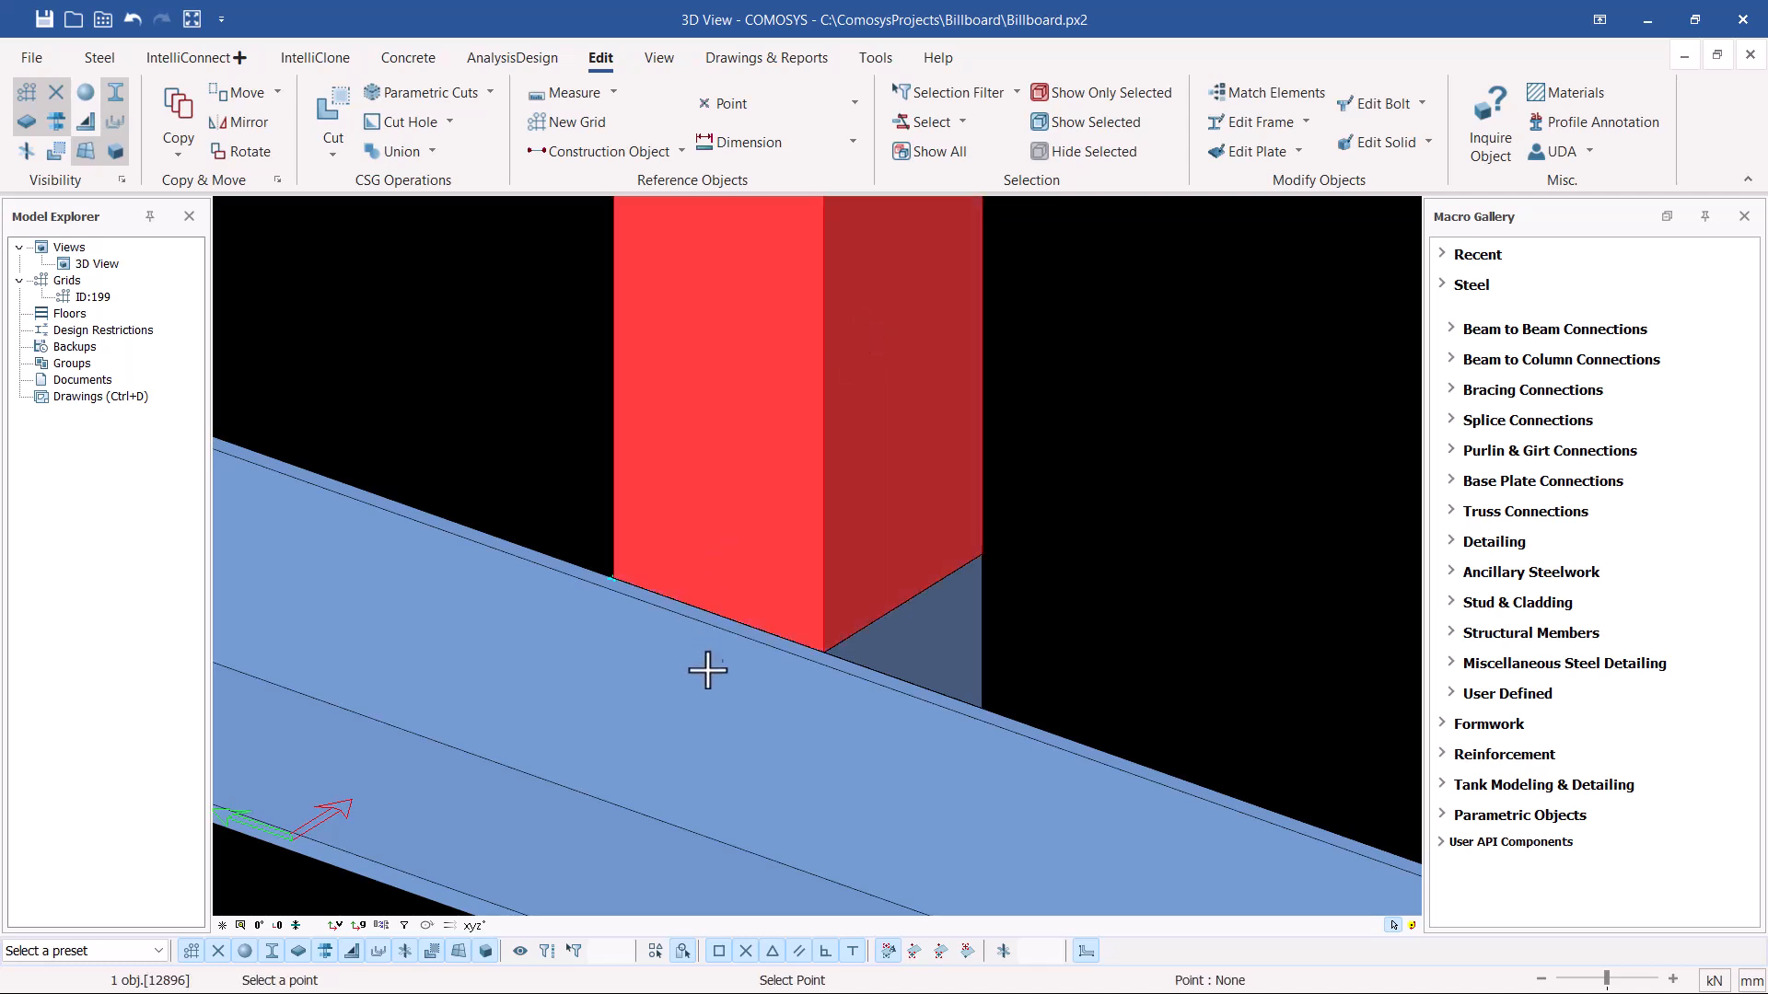
{"action": "middle_click_drag", "start_coordinate": [924, 421], "coordinate": [915, 362]}
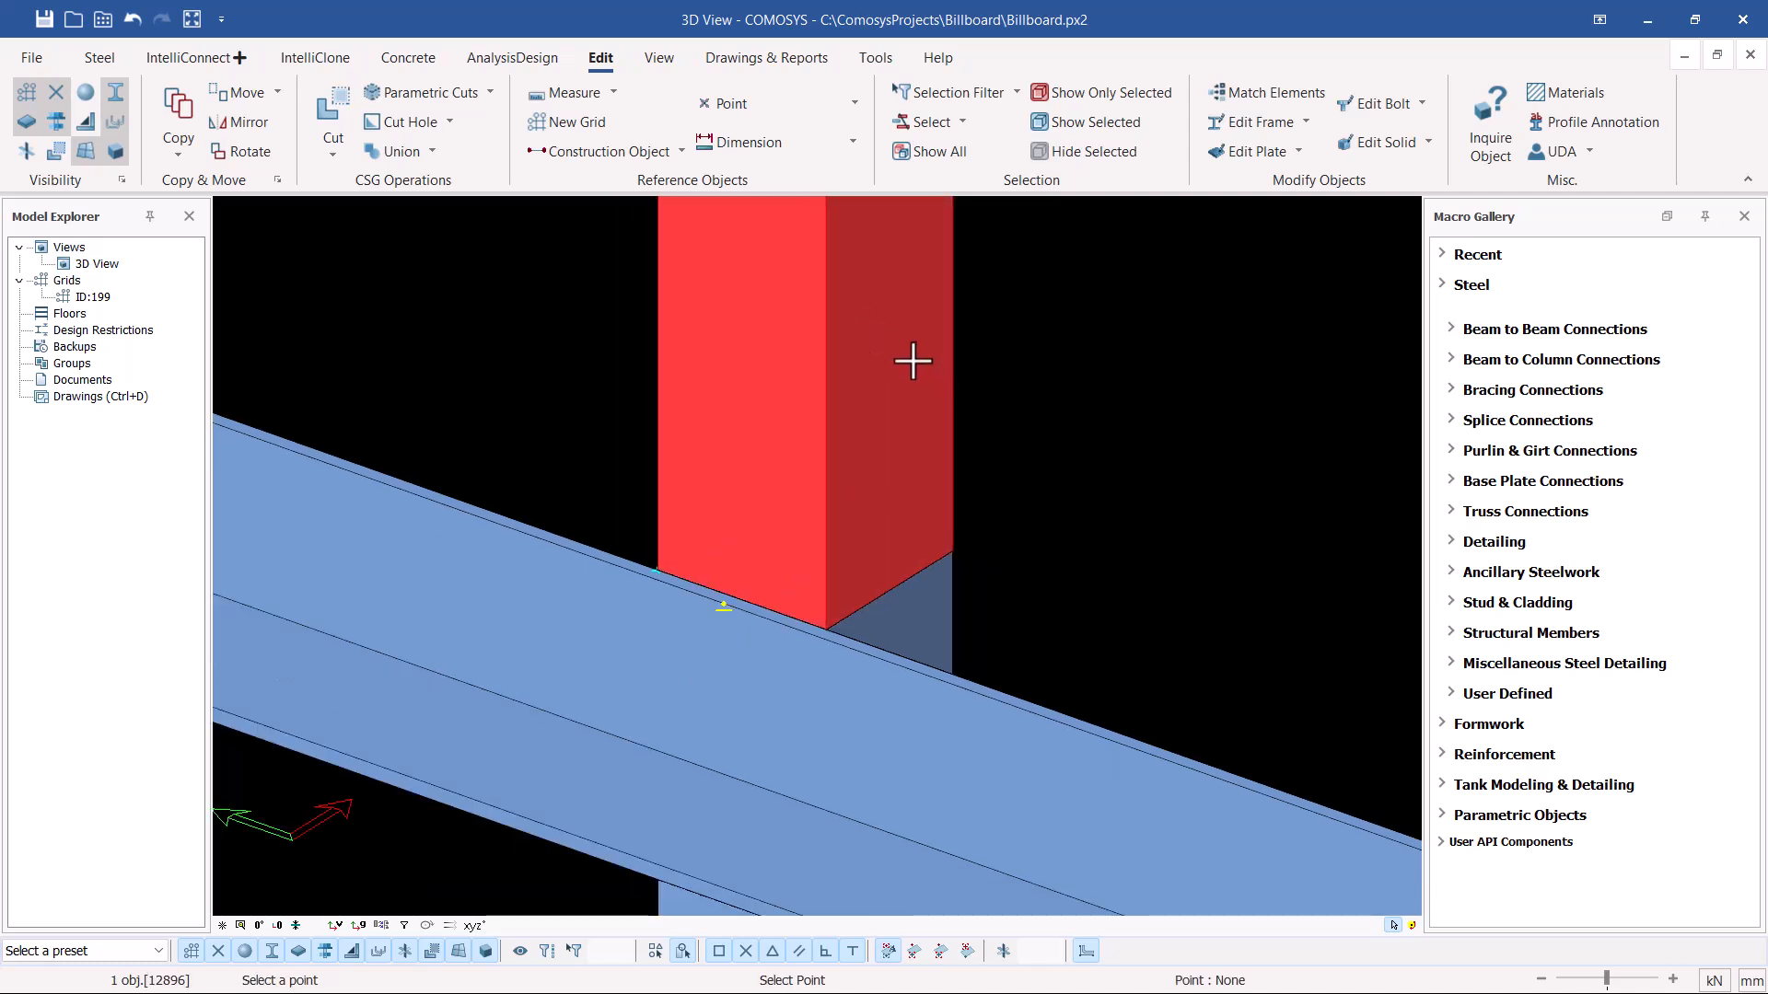
{"action": "right_click", "coordinate": [915, 363]}
{"action": "left_click", "coordinate": [981, 329]}
{"action": "scroll", "coordinate": [747, 426], "scroll_direction": "down", "scroll_amount": 6}
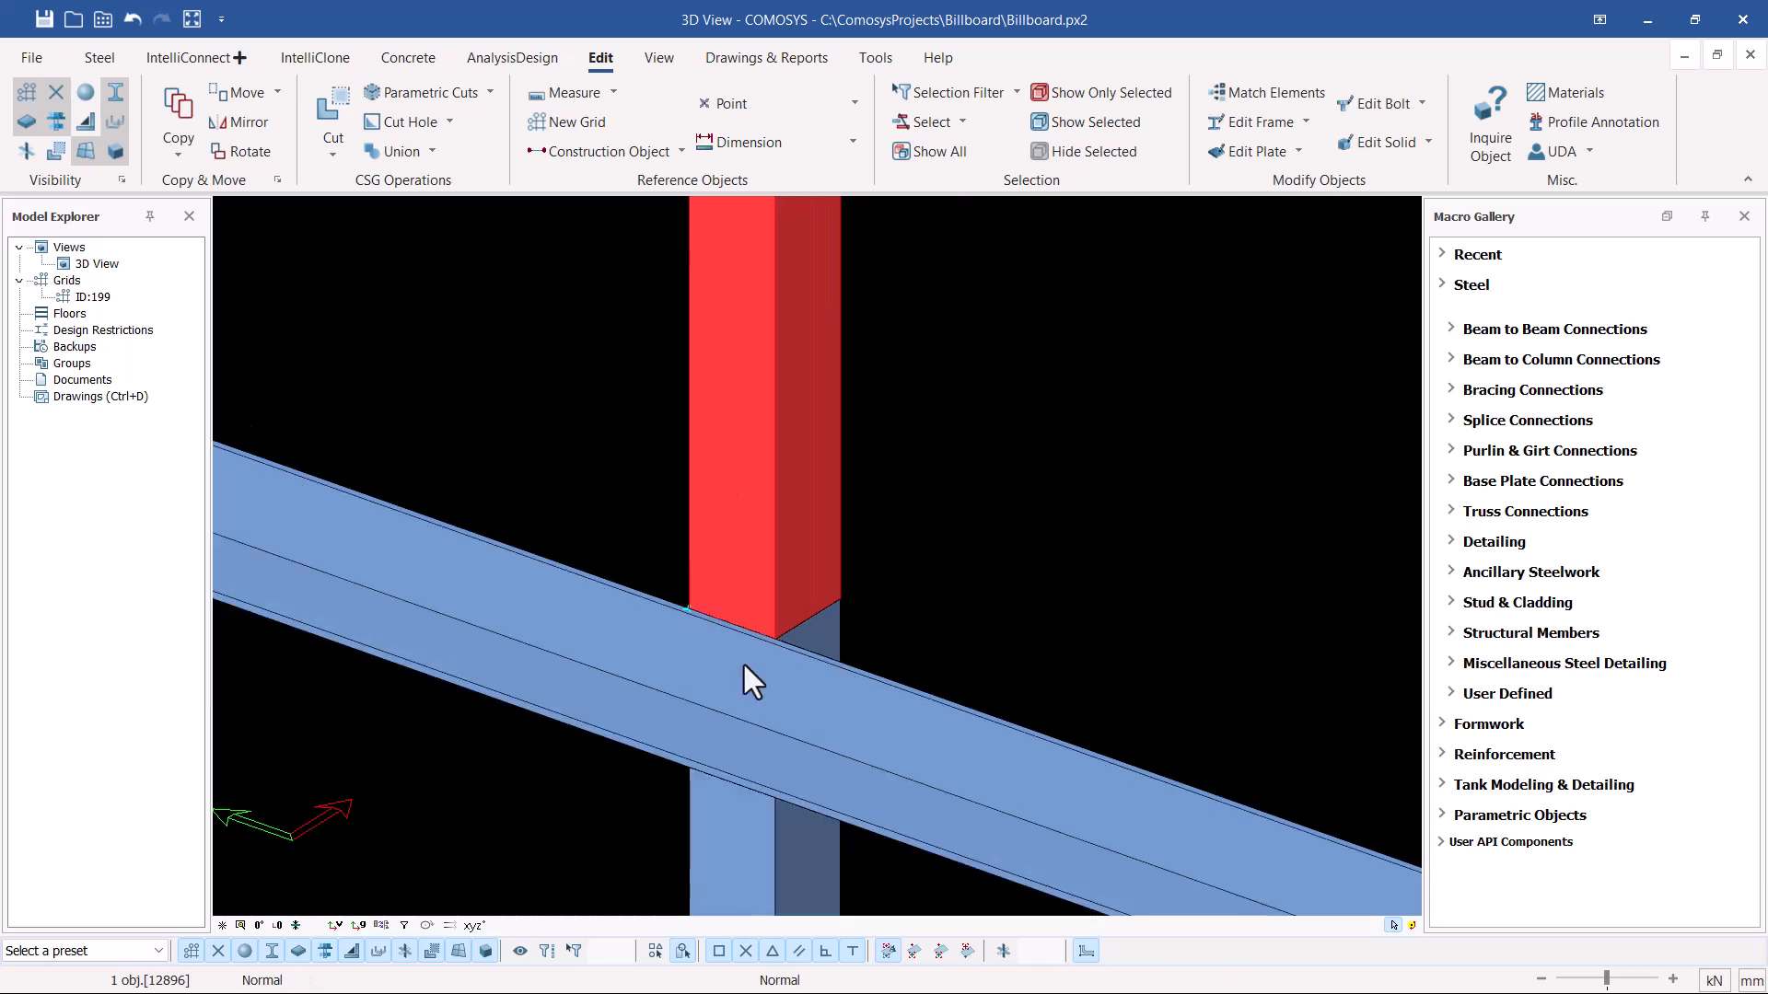
Delete the upper piece of the broken left inner vertical, above the second horizontal member from the top.
{"action": "key", "text": "Delete"}
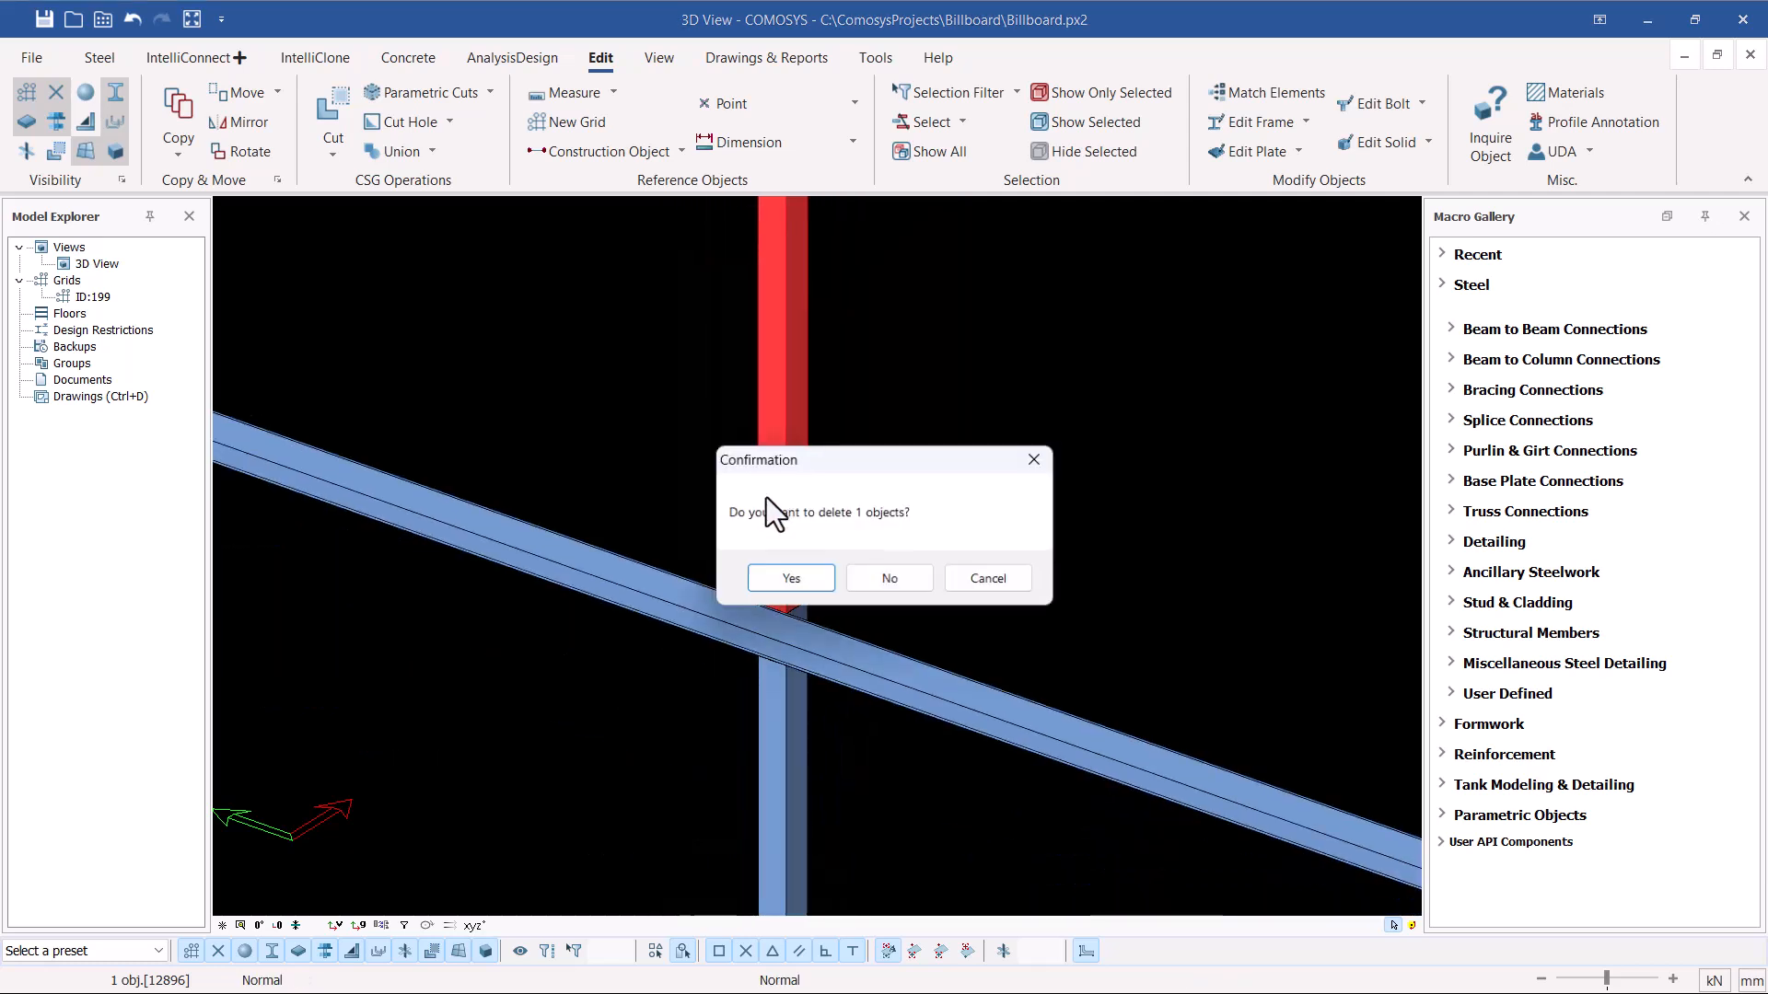
{"action": "left_click", "coordinate": [790, 580]}
{"action": "scroll", "coordinate": [771, 582], "scroll_direction": "down", "scroll_amount": 6}
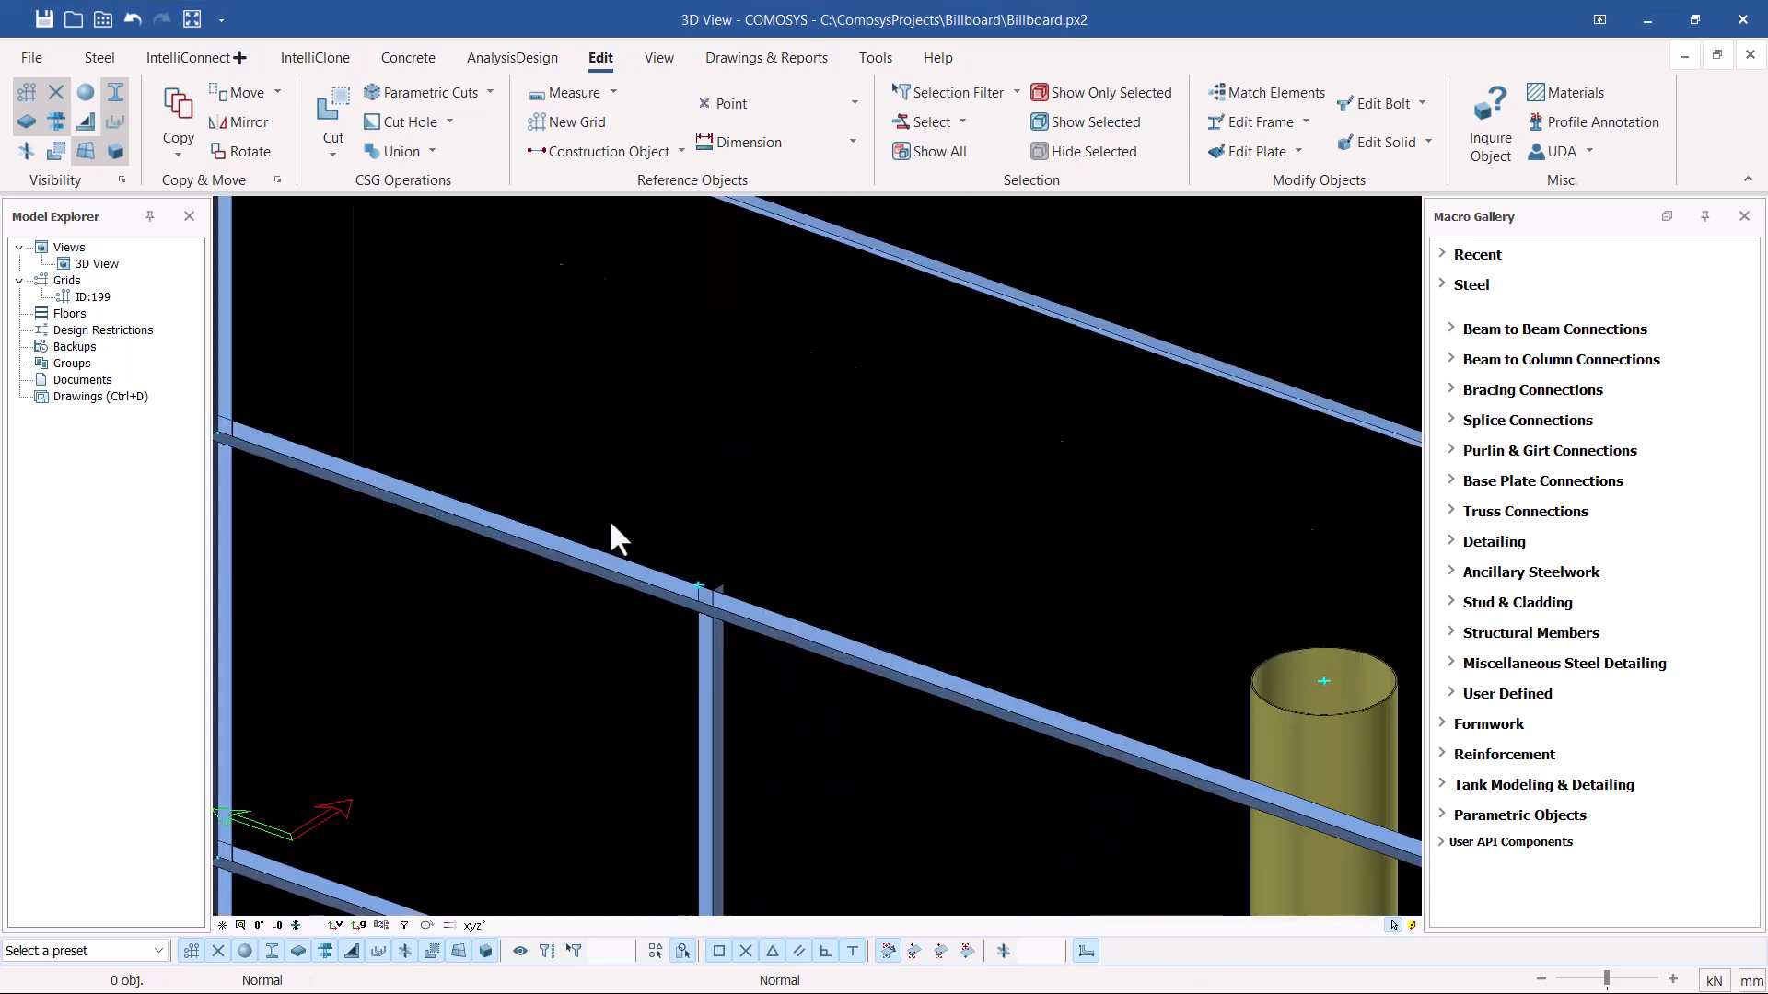
{"action": "scroll", "coordinate": [769, 637], "scroll_direction": "down", "scroll_amount": 3}
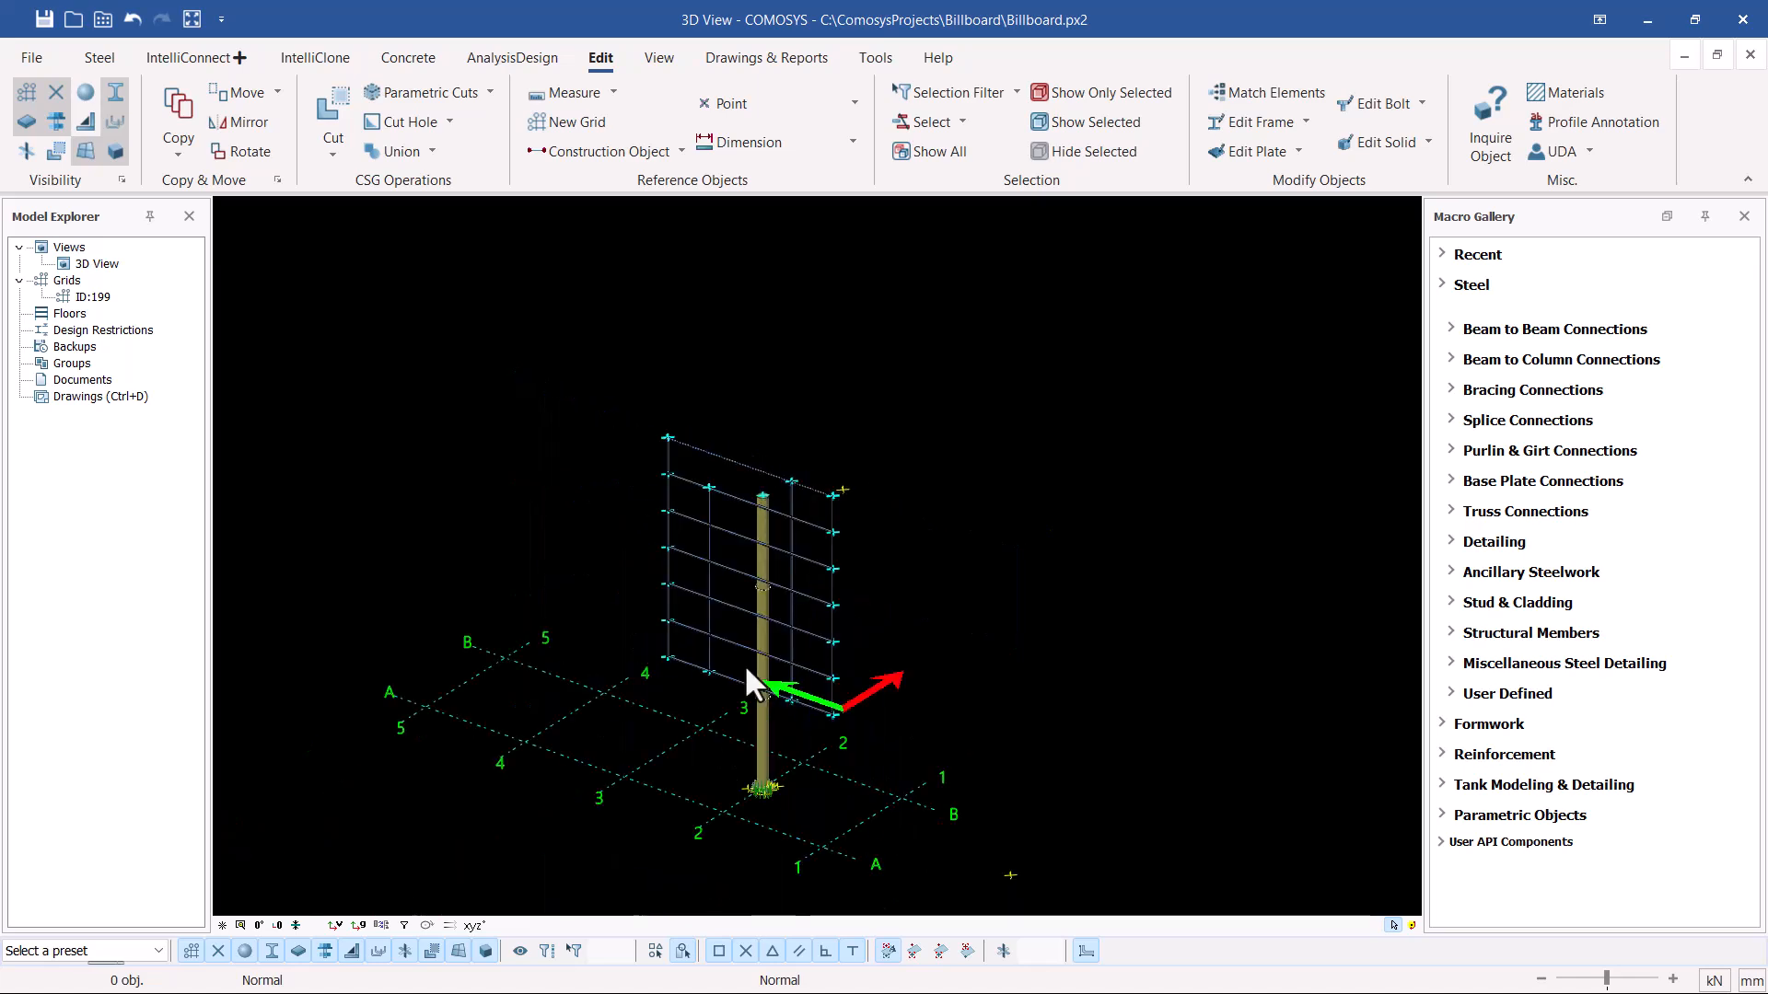
Break the left inner vertical with Break Frame at the lower edge of the second horizontal member from the bottom.
{"action": "scroll", "coordinate": [780, 617], "scroll_direction": "up", "scroll_amount": 6}
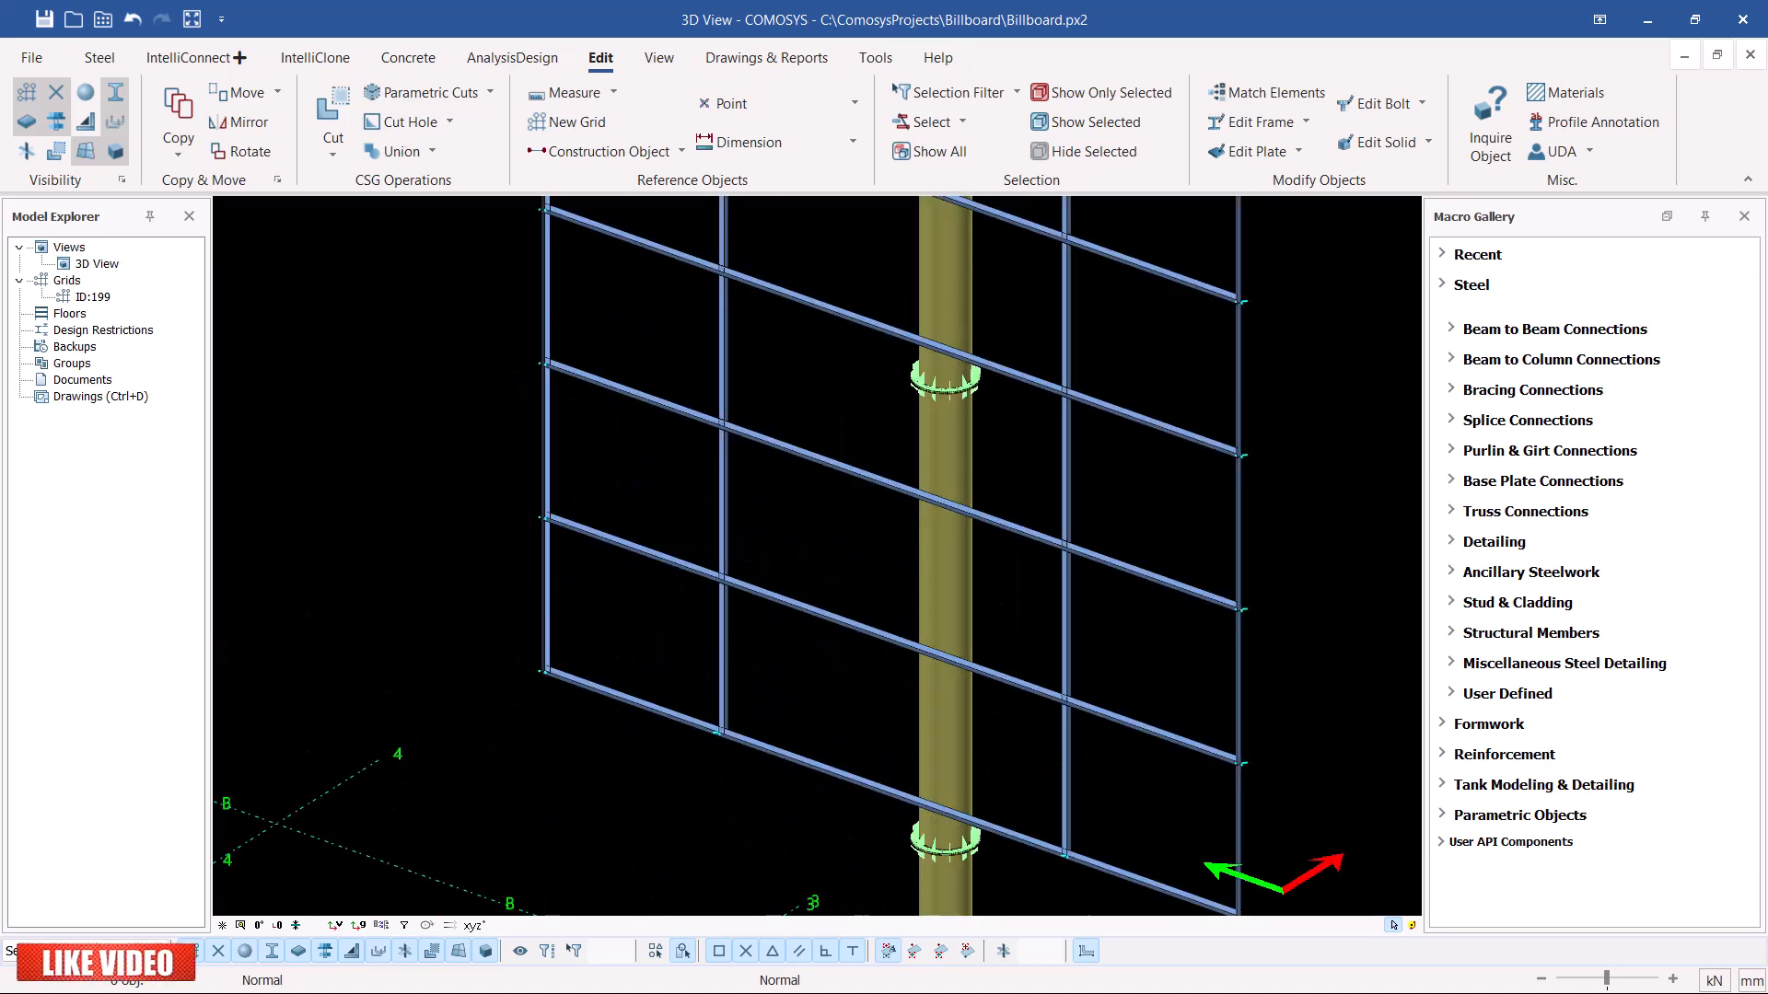
{"action": "scroll", "coordinate": [778, 610], "scroll_direction": "up", "scroll_amount": 5}
{"action": "left_click", "coordinate": [669, 571]}
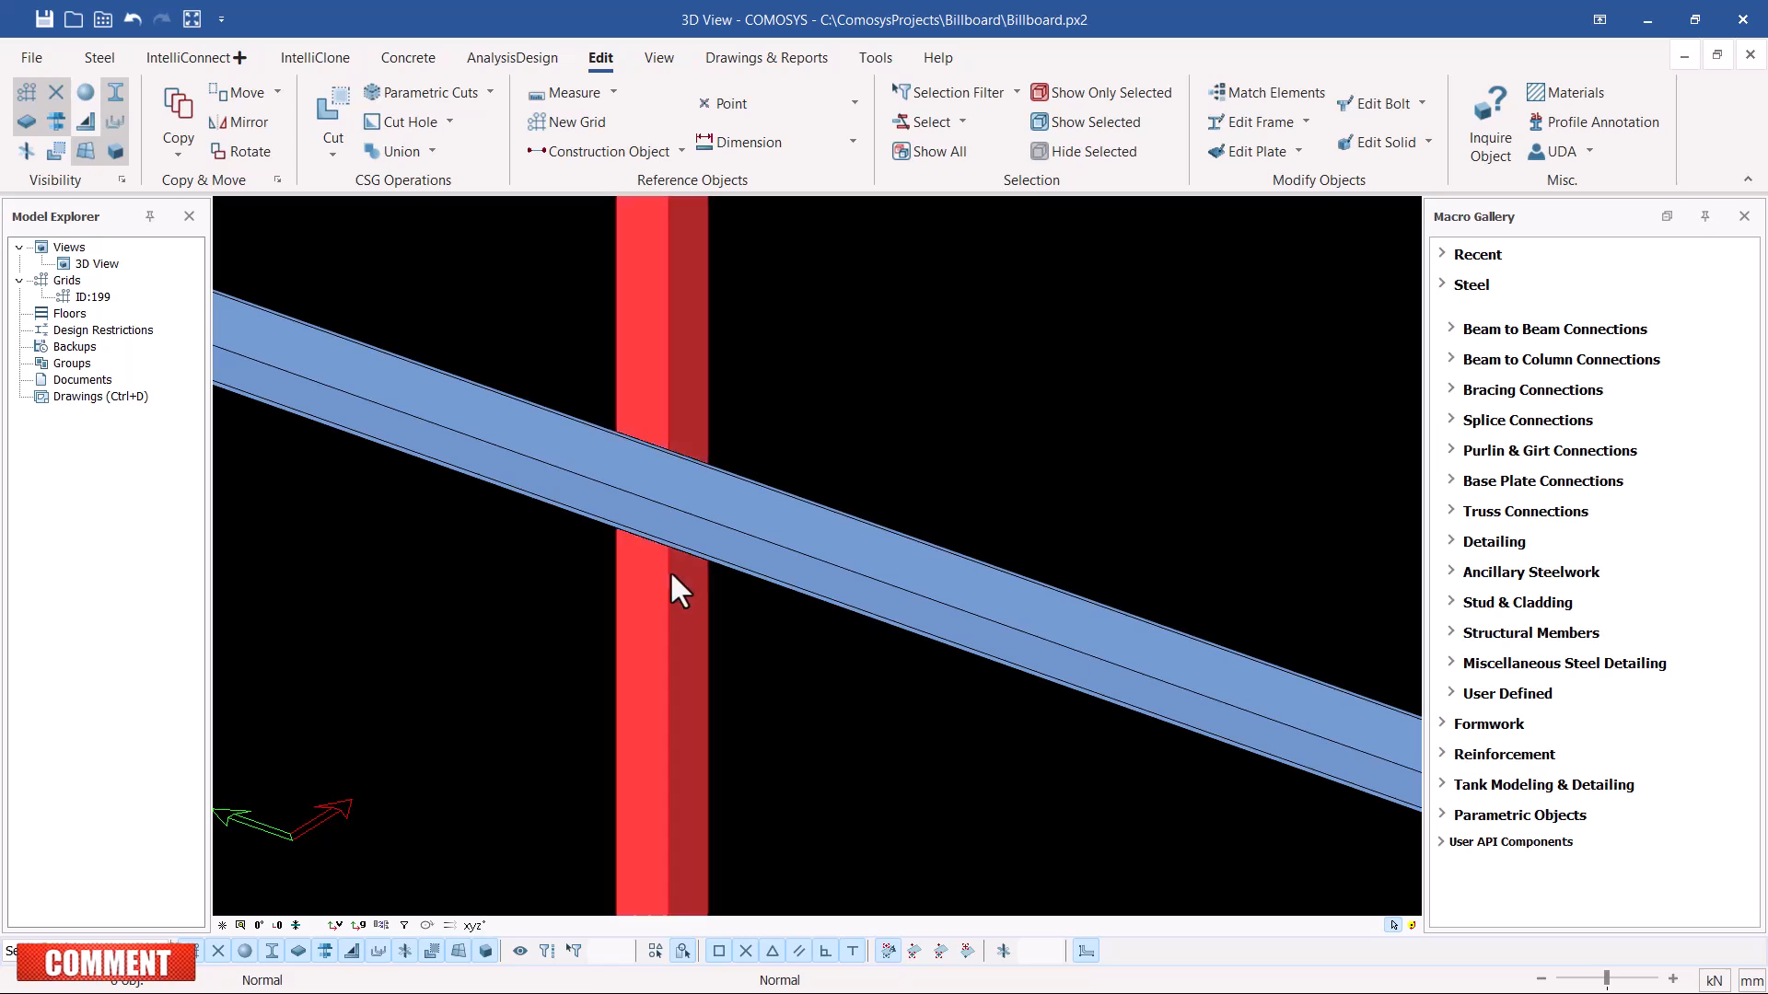
{"action": "mouse_move", "coordinate": [661, 540]}
{"action": "middle_mouse_down"}
{"action": "mouse_move", "coordinate": [650, 577]}
{"action": "mouse_move", "coordinate": [645, 534]}
{"action": "middle_mouse_up"}
{"action": "scroll", "coordinate": [659, 552], "scroll_direction": "up", "scroll_amount": 3}
{"action": "left_click", "coordinate": [1011, 596]}
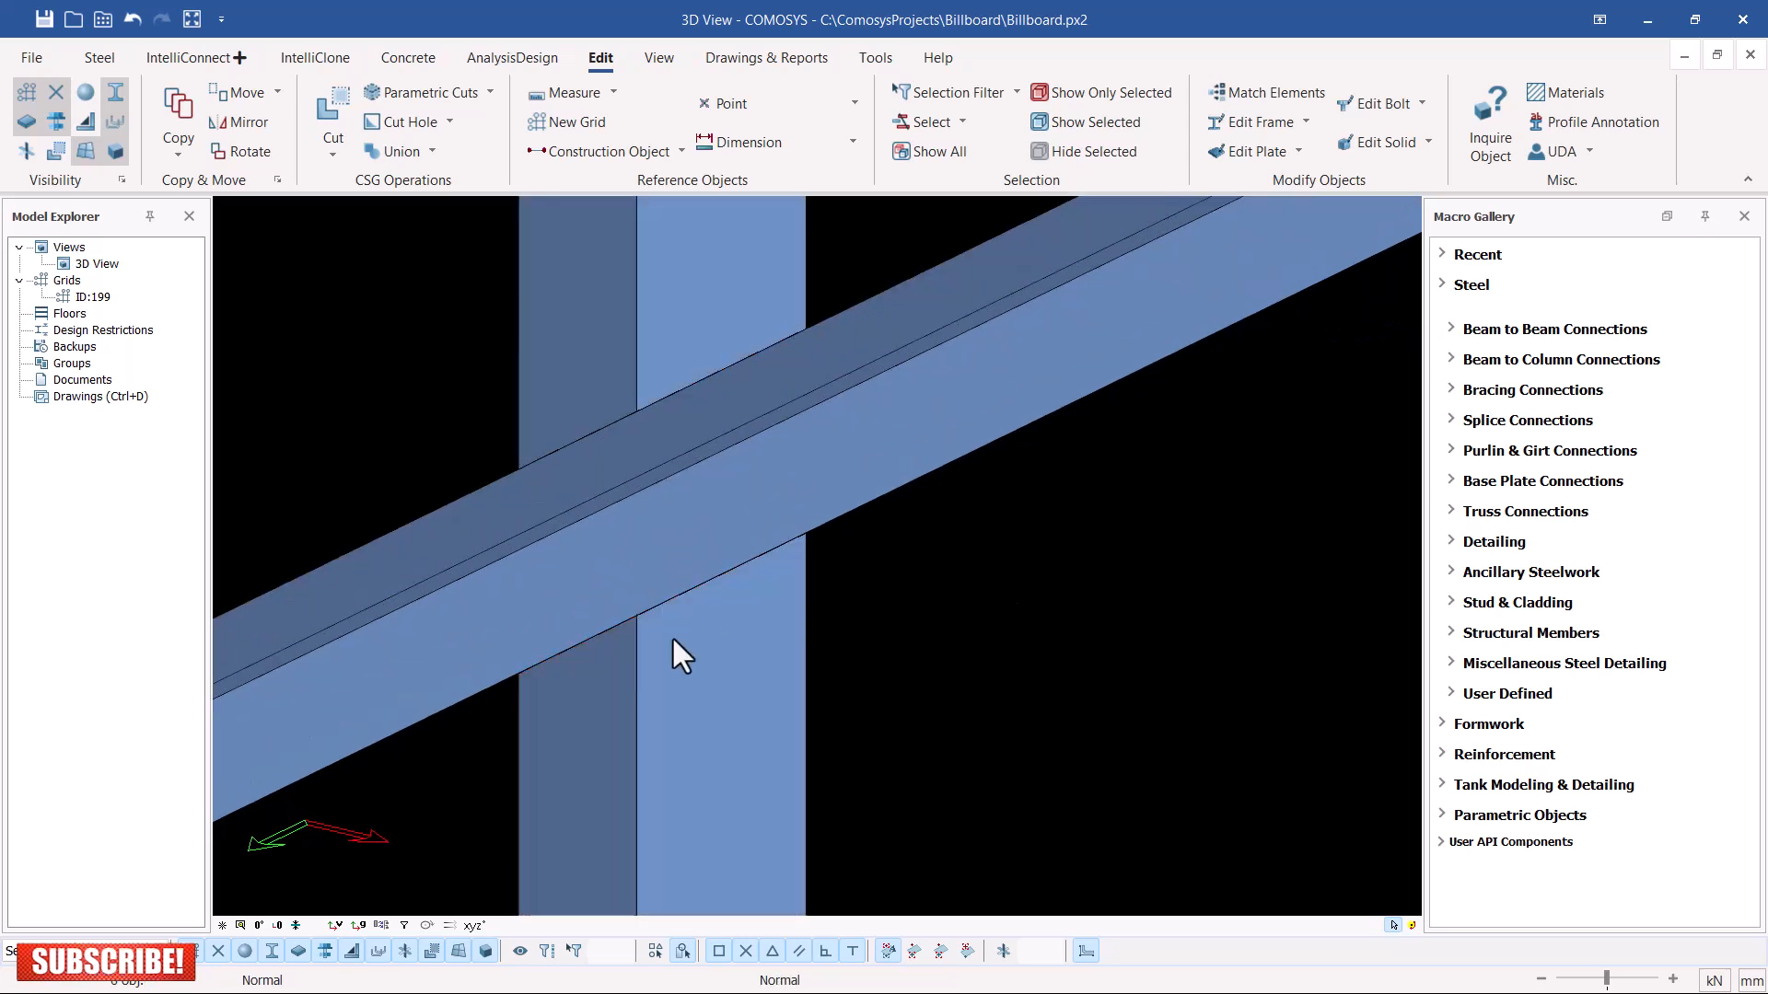
{"action": "left_click", "coordinate": [1302, 125]}
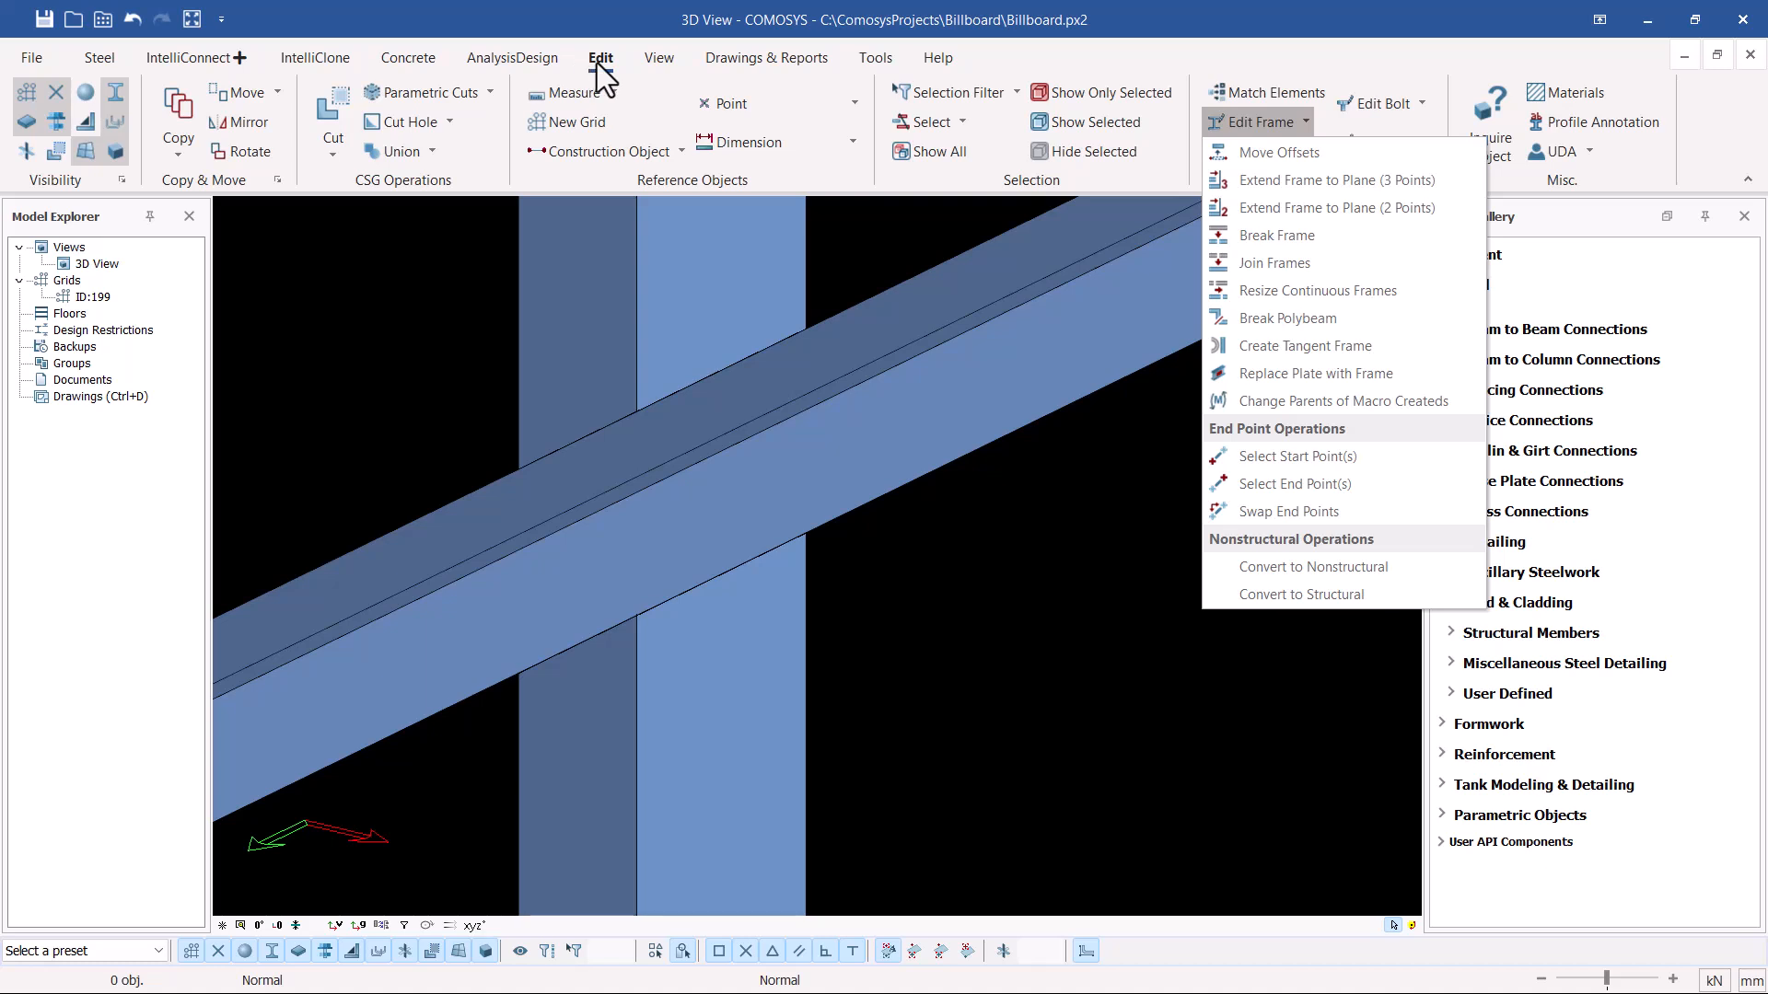
{"action": "left_click", "coordinate": [1308, 237]}
{"action": "left_click", "coordinate": [732, 666]}
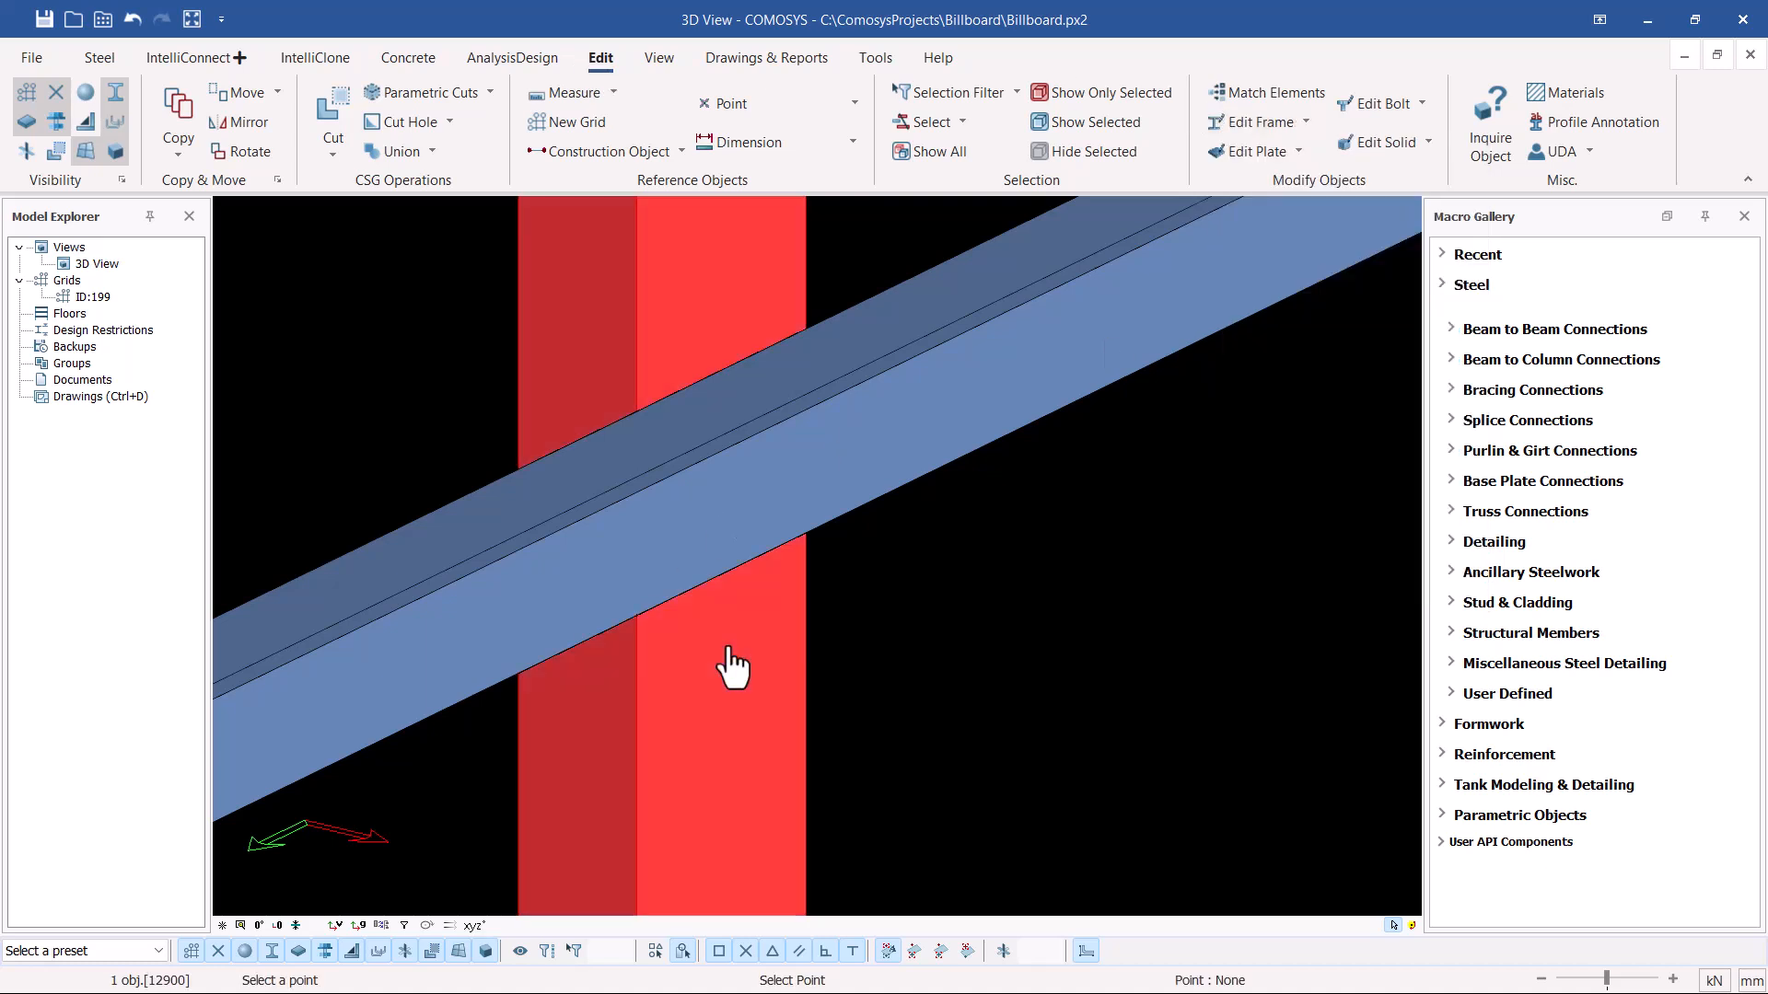
{"action": "scroll", "coordinate": [671, 647], "scroll_direction": "up", "scroll_amount": 3}
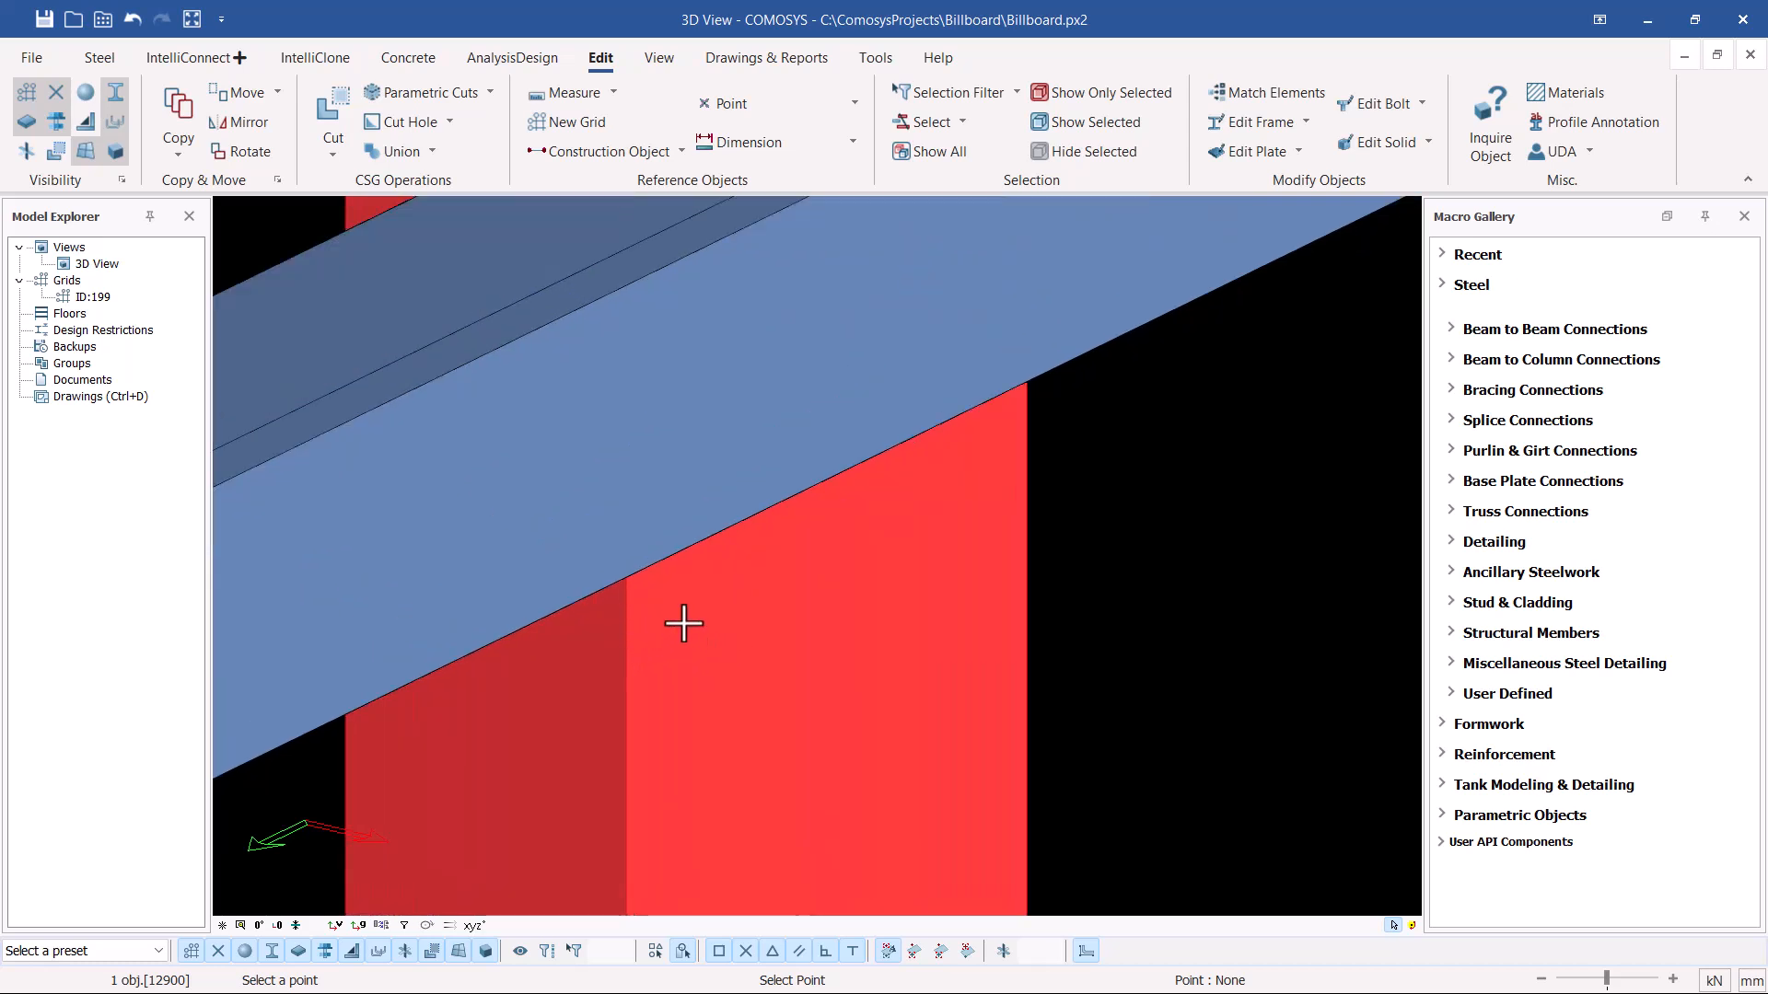
{"action": "left_click", "coordinate": [629, 577]}
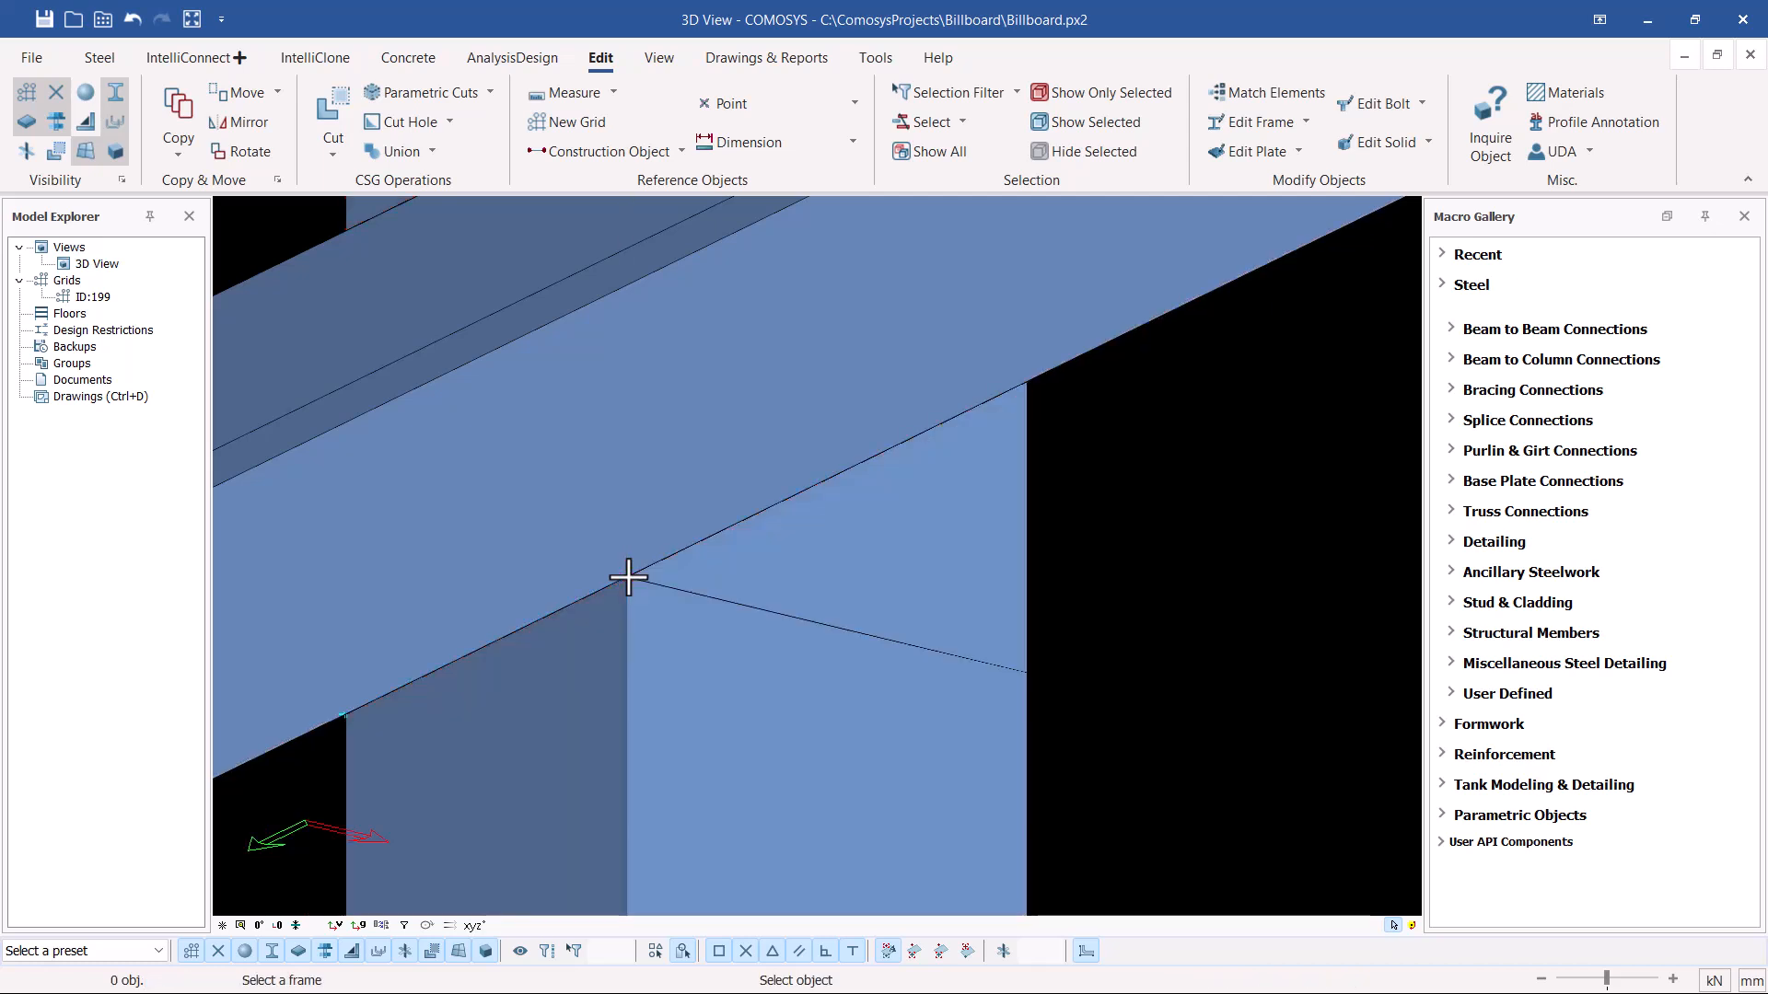
Delete the lower piece of the broken left inner vertical, below the second horizontal member from the bottom.
{"action": "left_click", "coordinate": [761, 724]}
{"action": "right_click", "coordinate": [760, 705]}
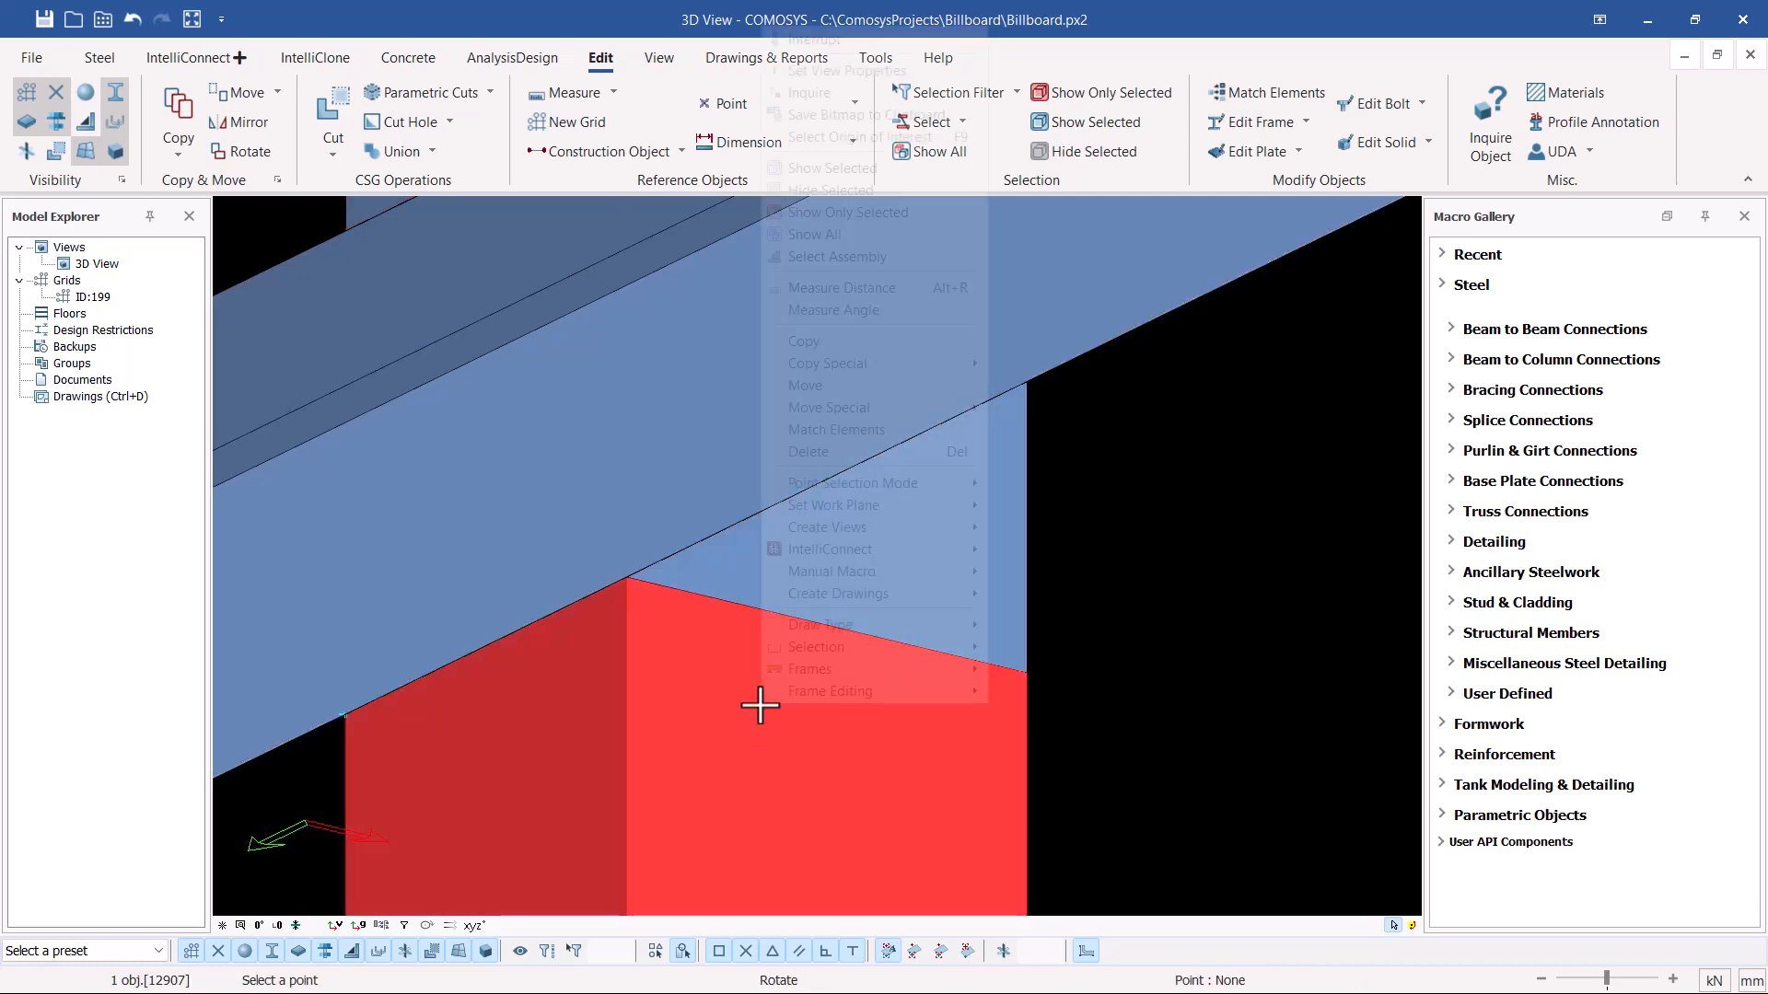
{"action": "left_click", "coordinate": [816, 452]}
{"action": "left_click", "coordinate": [787, 580]}
Delete the full-length right inner vertical.
{"action": "right_click_drag", "start_coordinate": [758, 564], "coordinate": [887, 523]}
{"action": "left_click", "coordinate": [912, 536]}
{"action": "left_click", "coordinate": [747, 466]}
{"action": "middle_click_drag", "start_coordinate": [737, 525], "coordinate": [937, 544]}
{"action": "scroll", "coordinate": [724, 556], "scroll_direction": "down", "scroll_amount": 10}
{"action": "left_click_drag", "start_coordinate": [1012, 491], "coordinate": [907, 470]}
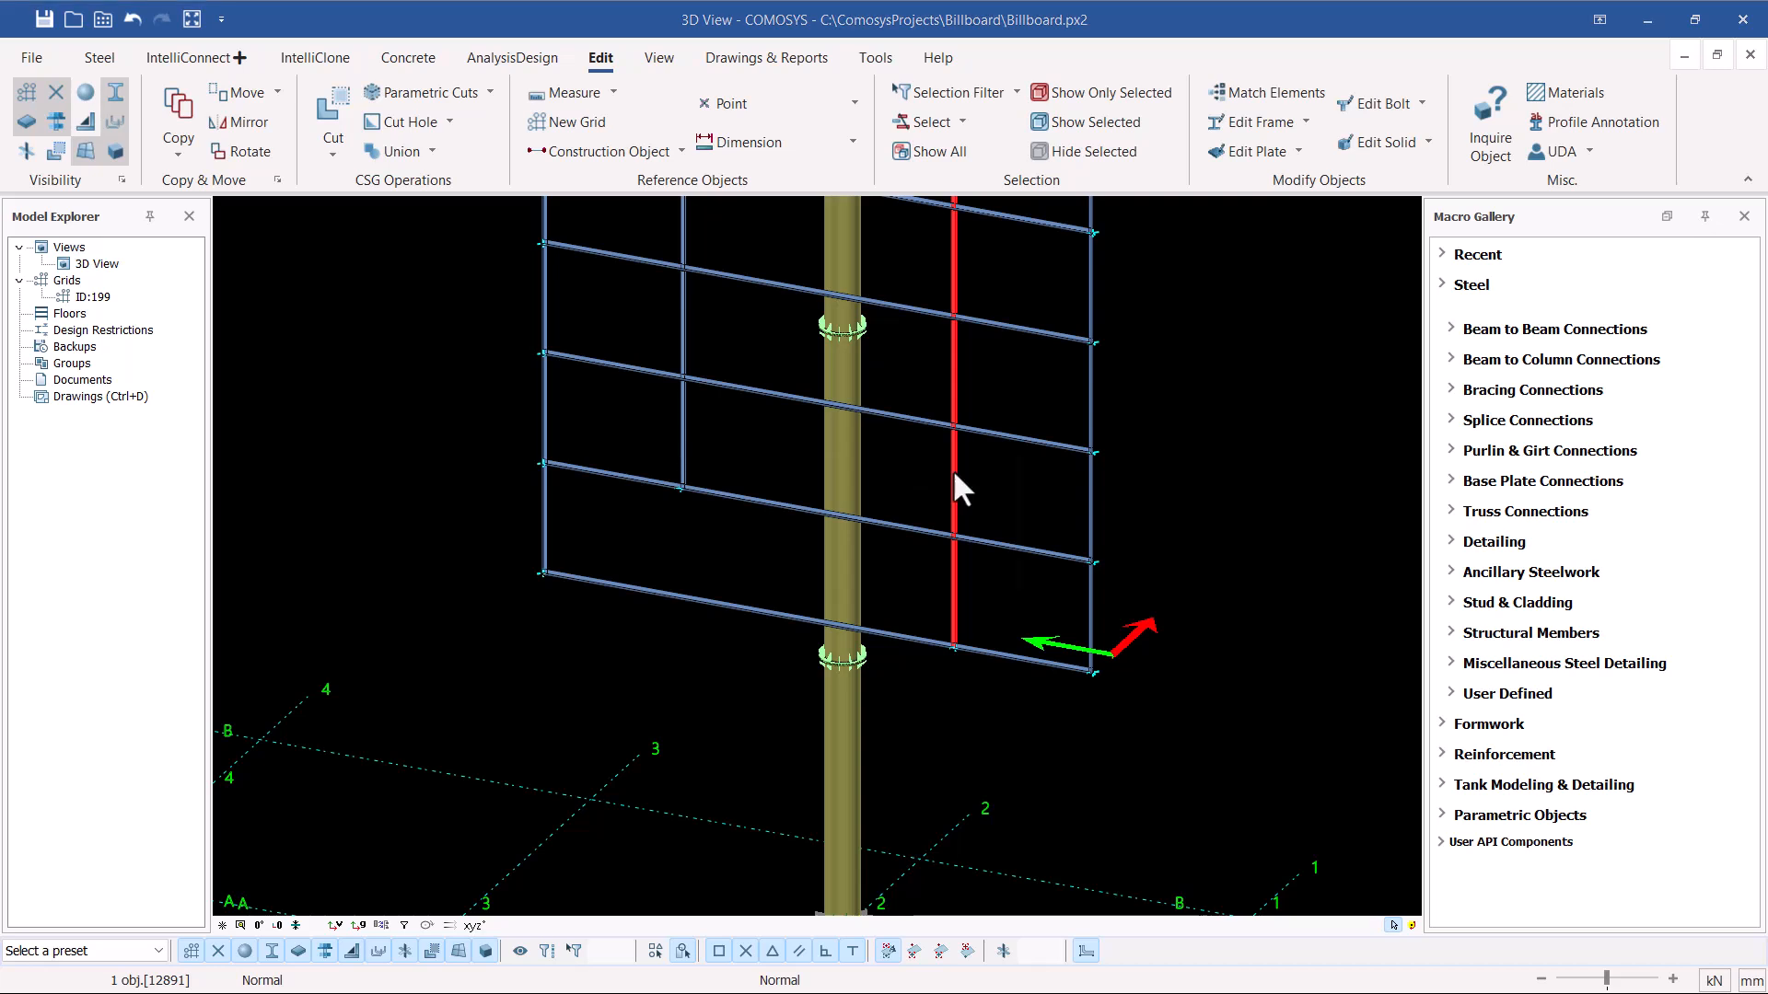
{"action": "key", "text": "Delete"}
{"action": "left_click", "coordinate": [789, 581]}
Mirror a copy of the shortened left inner vertical to the right side about the vertical plane through the centre column.
{"action": "left_click_drag", "start_coordinate": [750, 456], "coordinate": [687, 442]}
{"action": "right_click", "coordinate": [728, 440]}
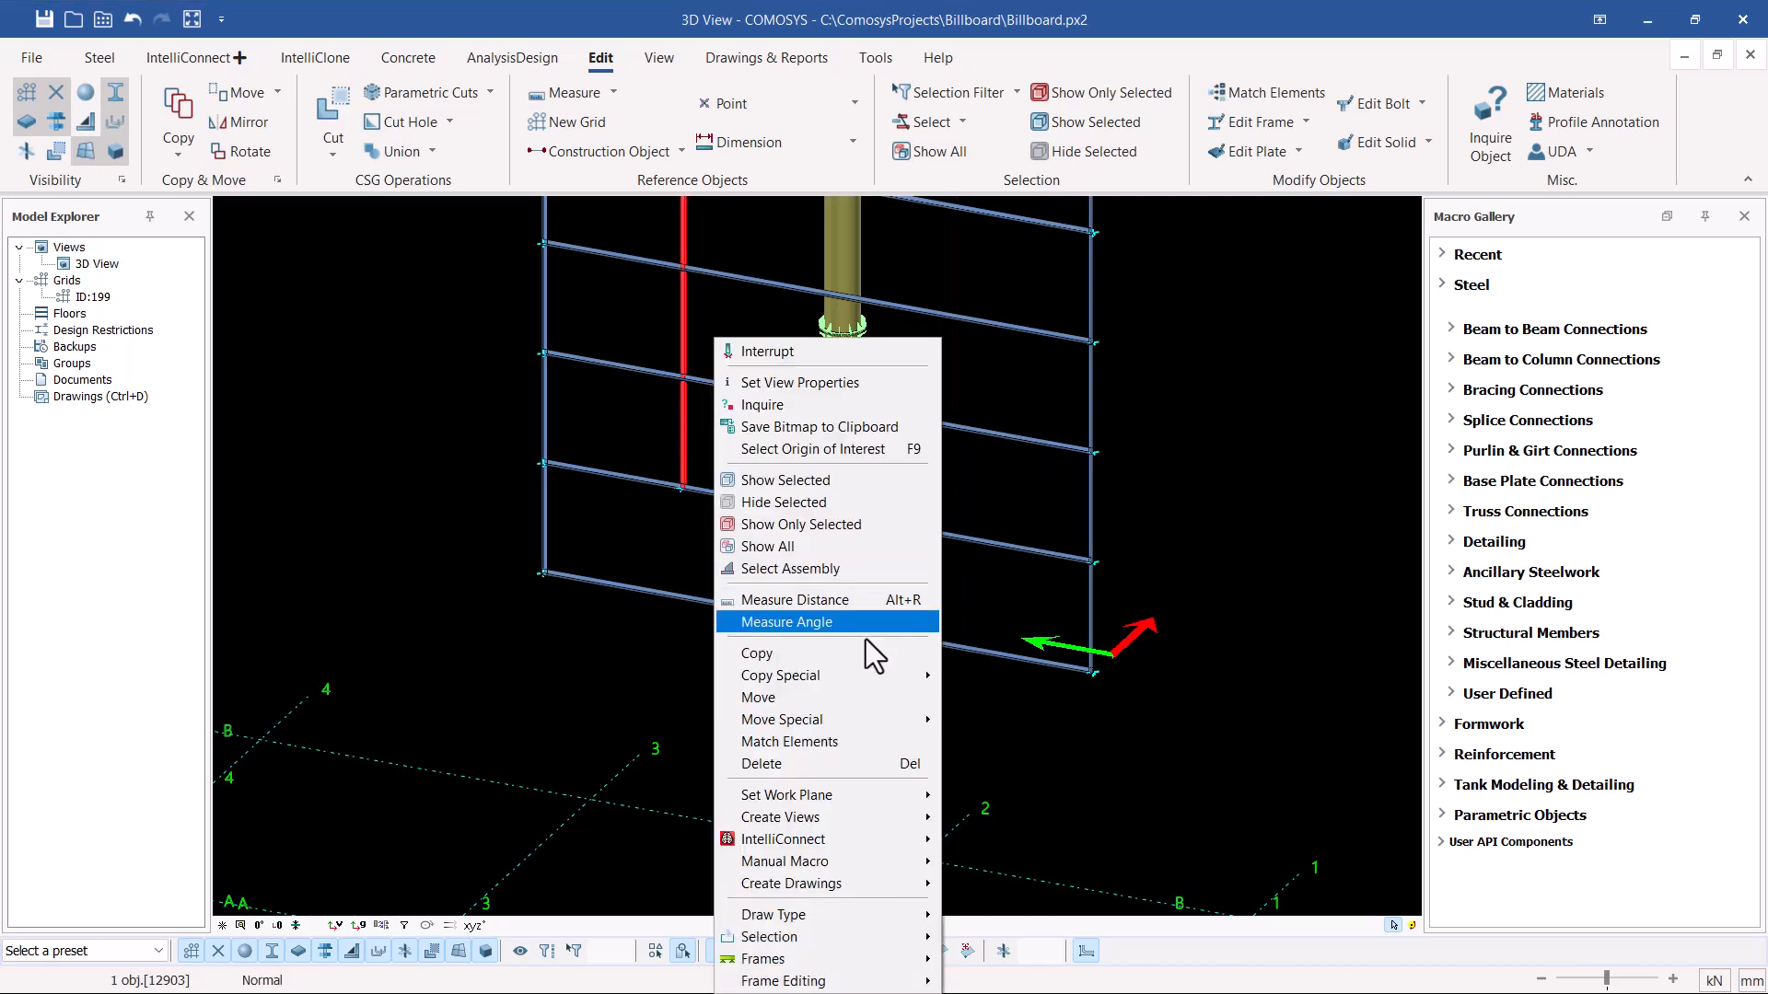
{"action": "mouse_move", "coordinate": [831, 676]}
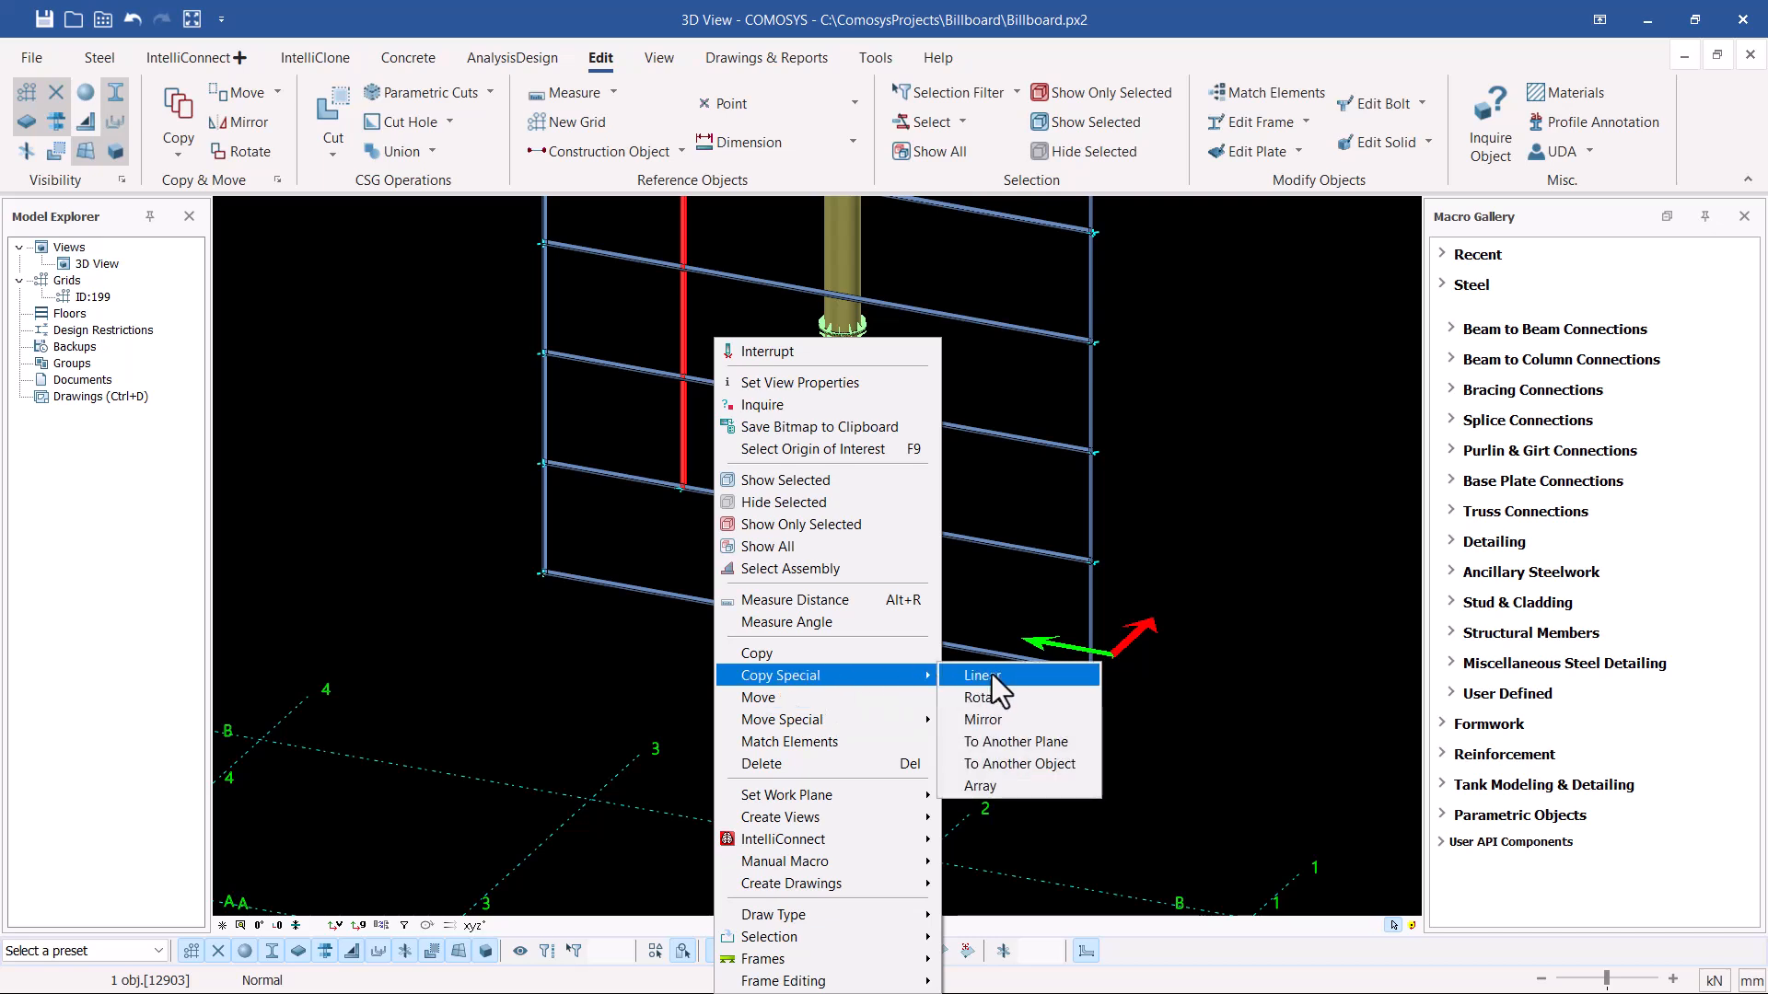
{"action": "left_click", "coordinate": [976, 697]}
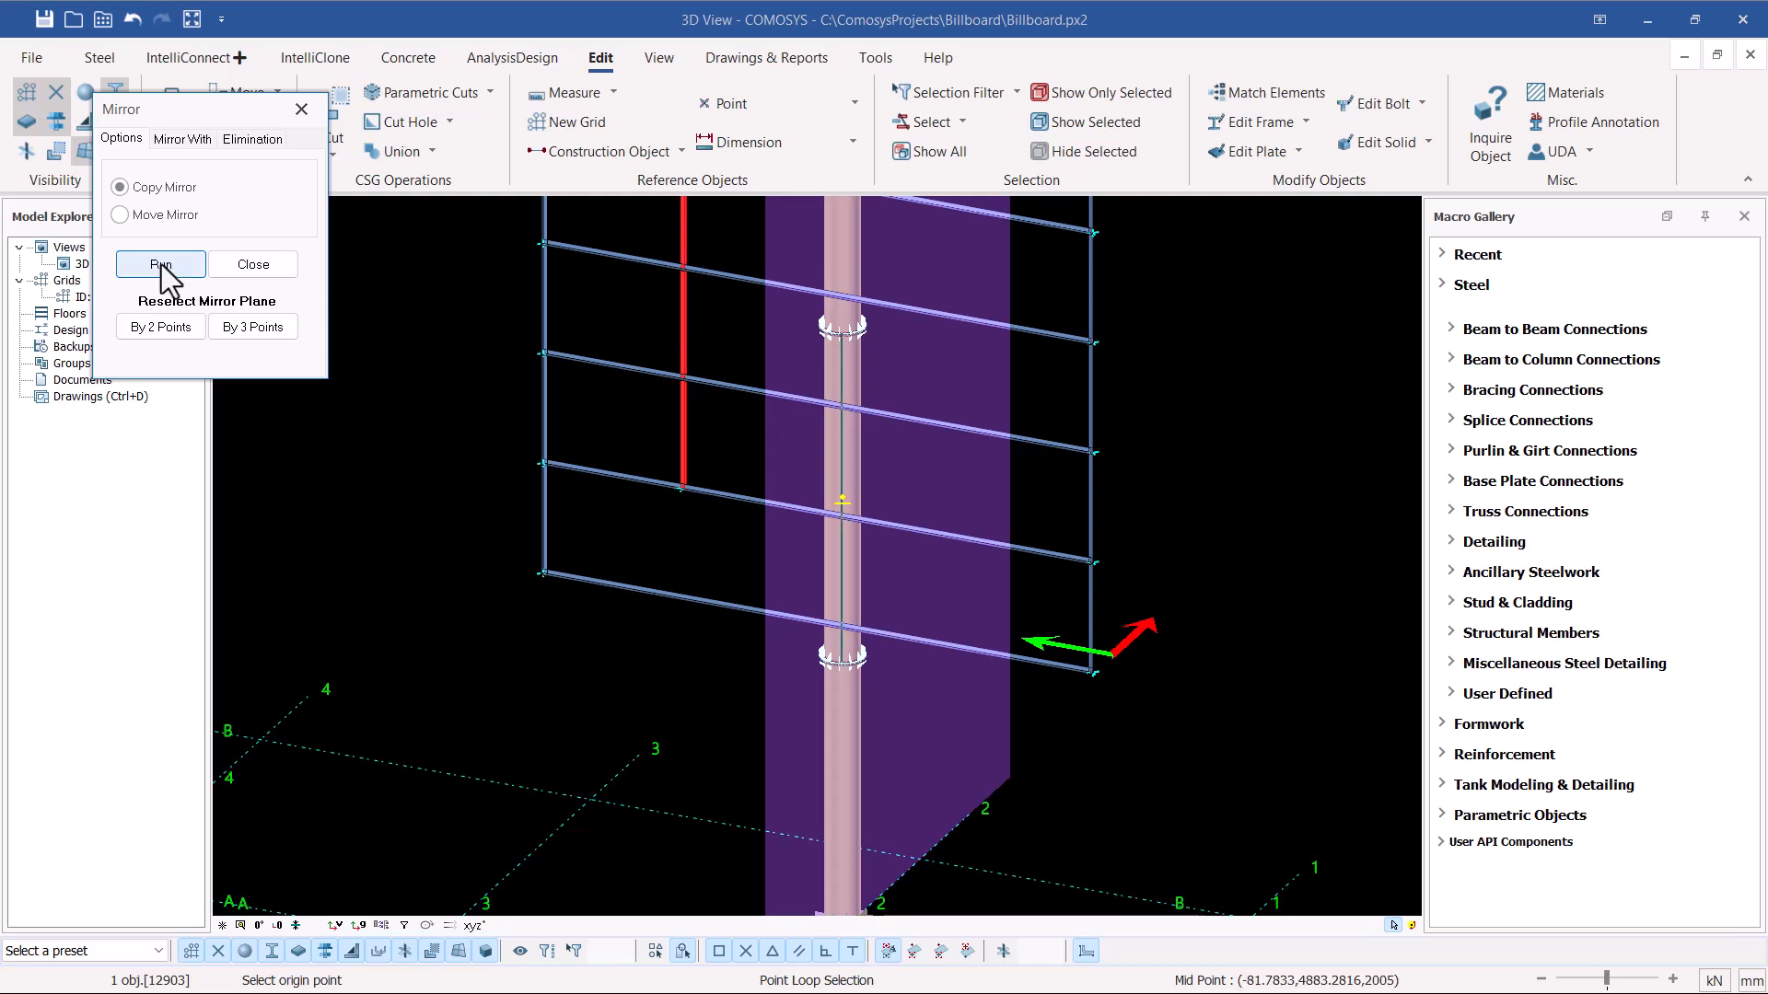
{"action": "left_click", "coordinate": [161, 266]}
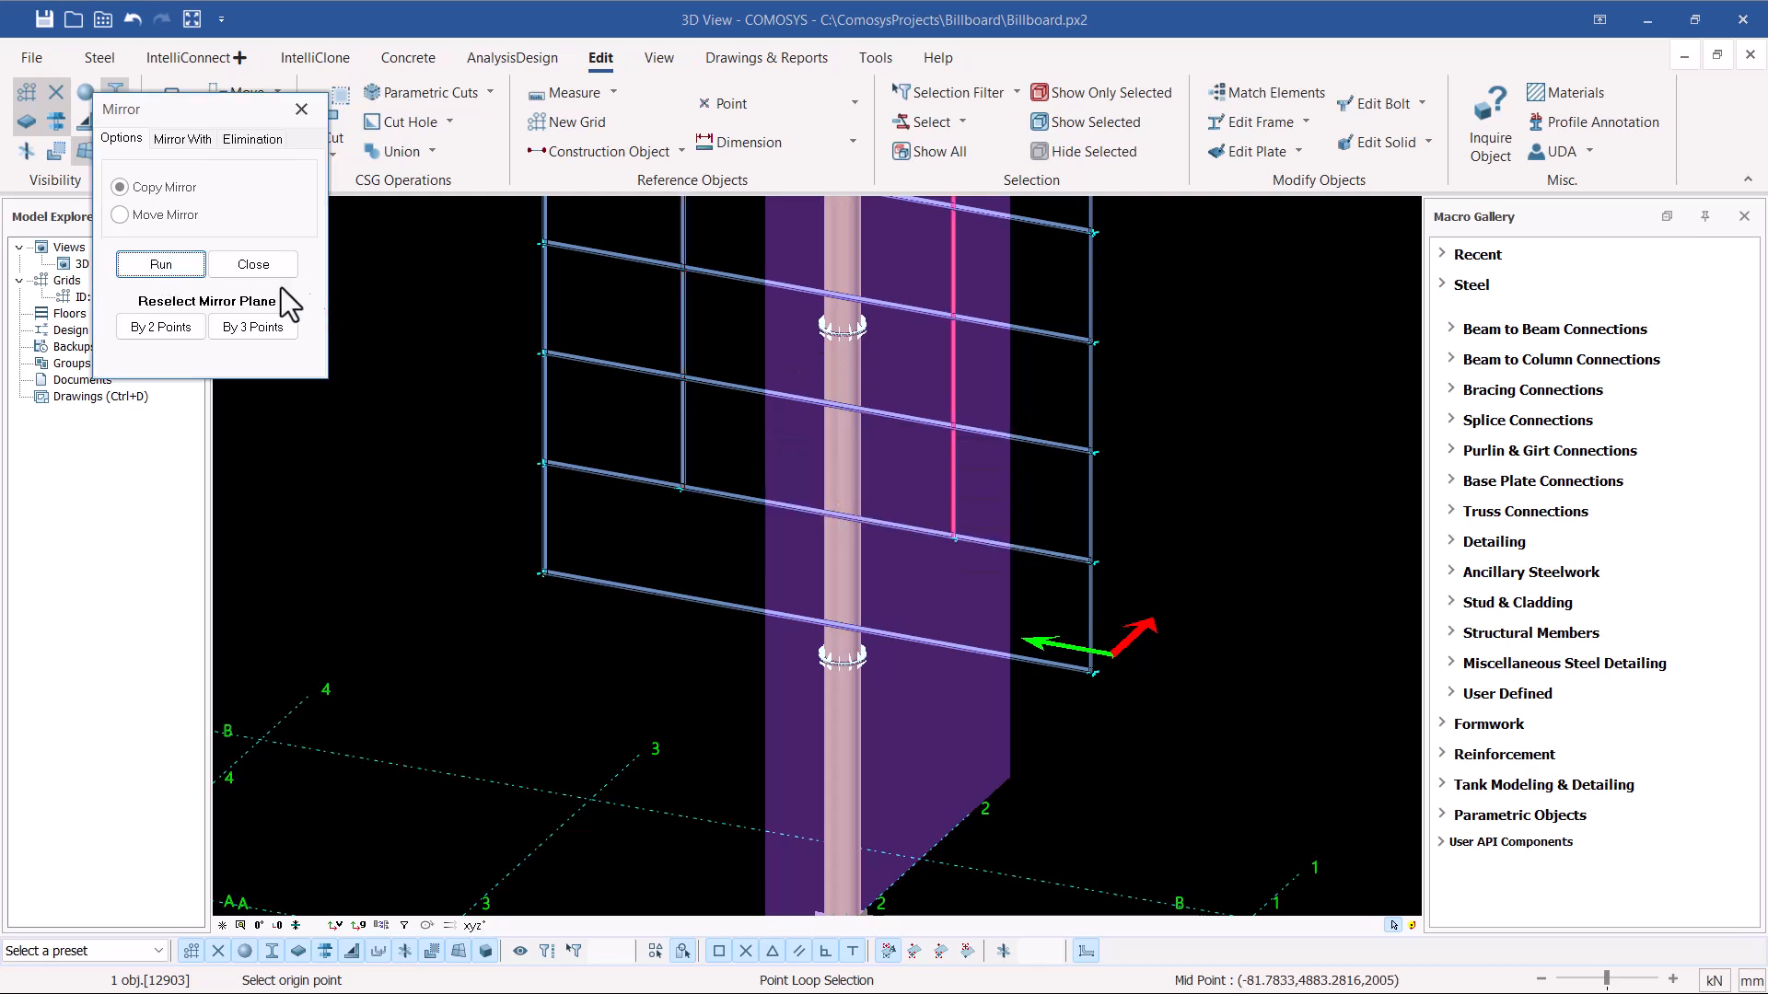
{"action": "left_click", "coordinate": [255, 267]}
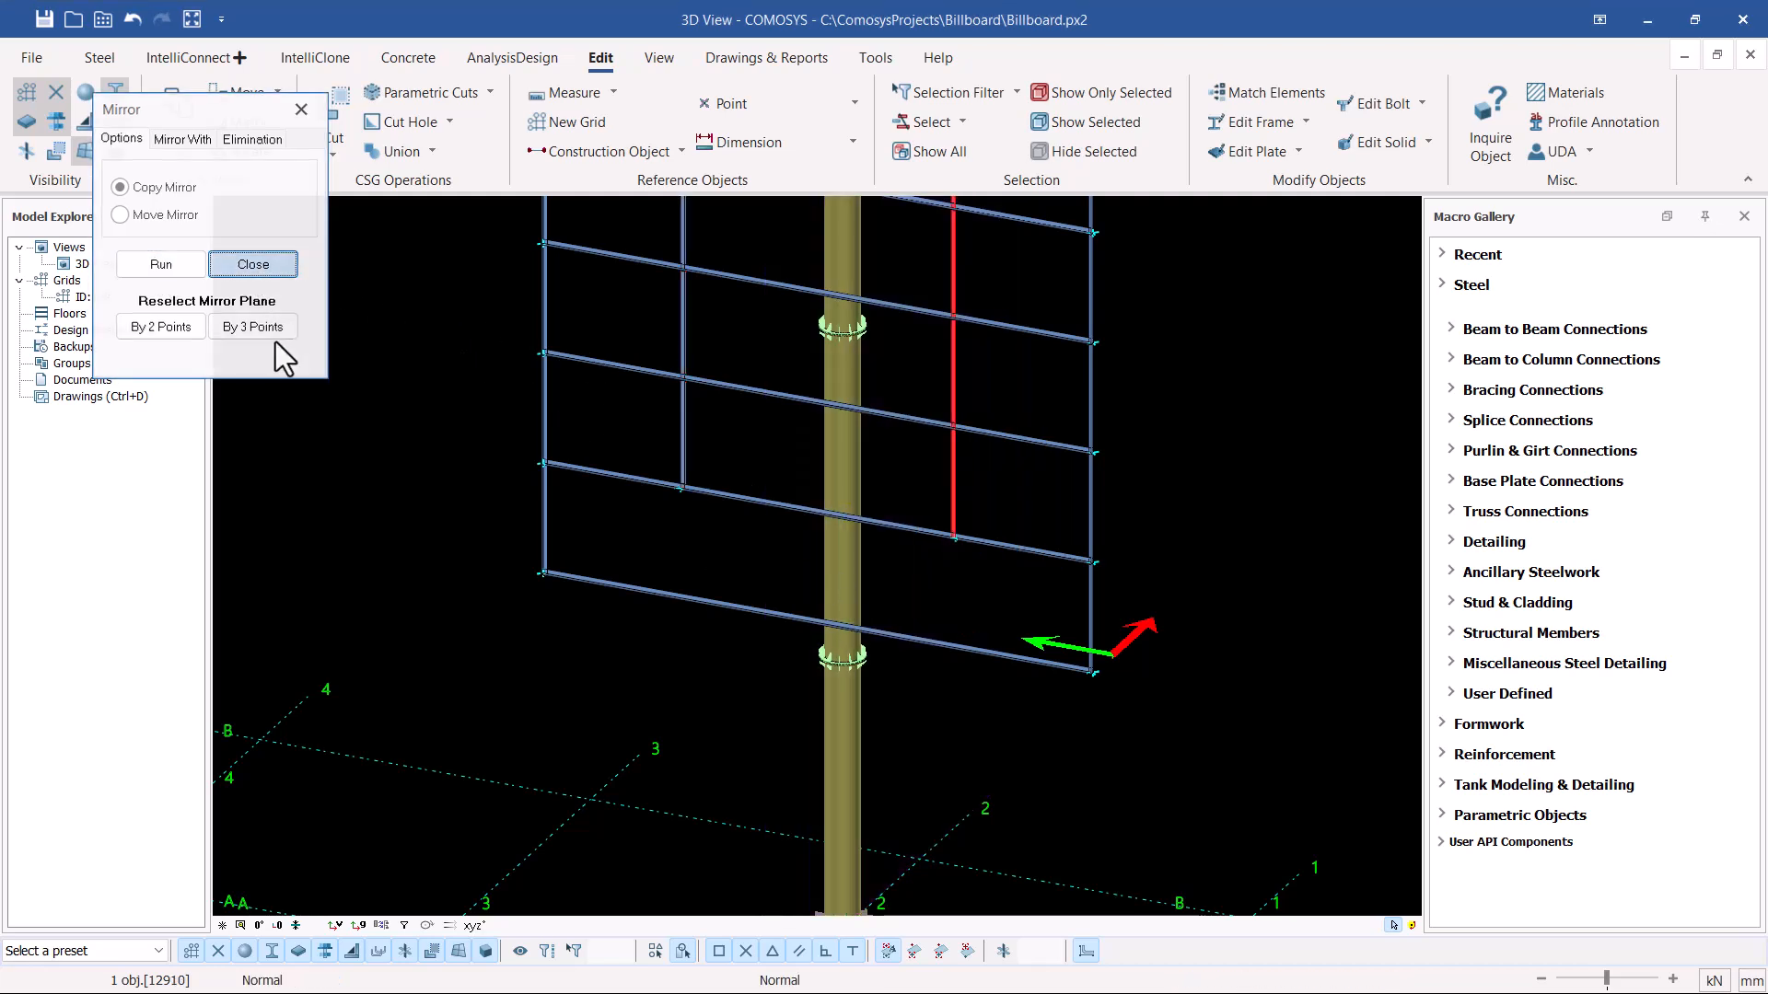
Examine the frame's upper corners and the inner verticals' top joints as end points for diagonal members.
{"action": "scroll", "coordinate": [276, 337], "scroll_direction": "down", "scroll_amount": 1}
{"action": "scroll", "coordinate": [810, 549], "scroll_direction": "down", "scroll_amount": 3}
{"action": "scroll", "coordinate": [722, 322], "scroll_direction": "up", "scroll_amount": 6}
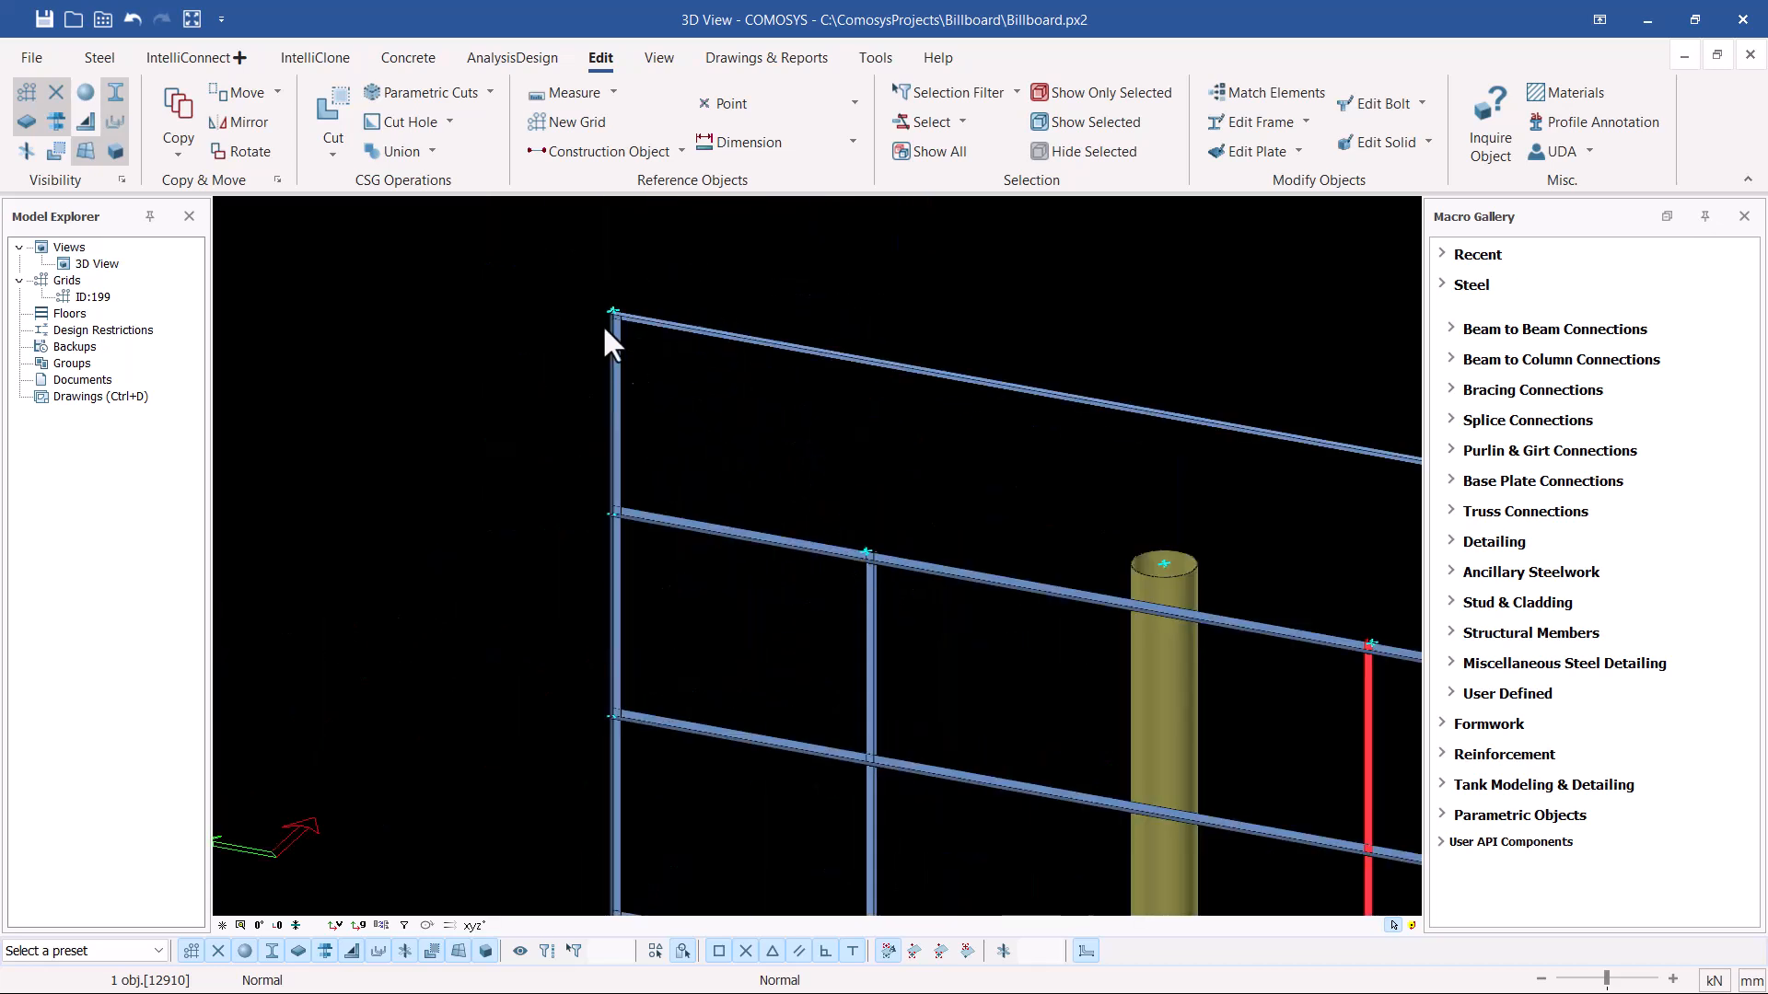
{"action": "scroll", "coordinate": [603, 313], "scroll_direction": "up", "scroll_amount": 2}
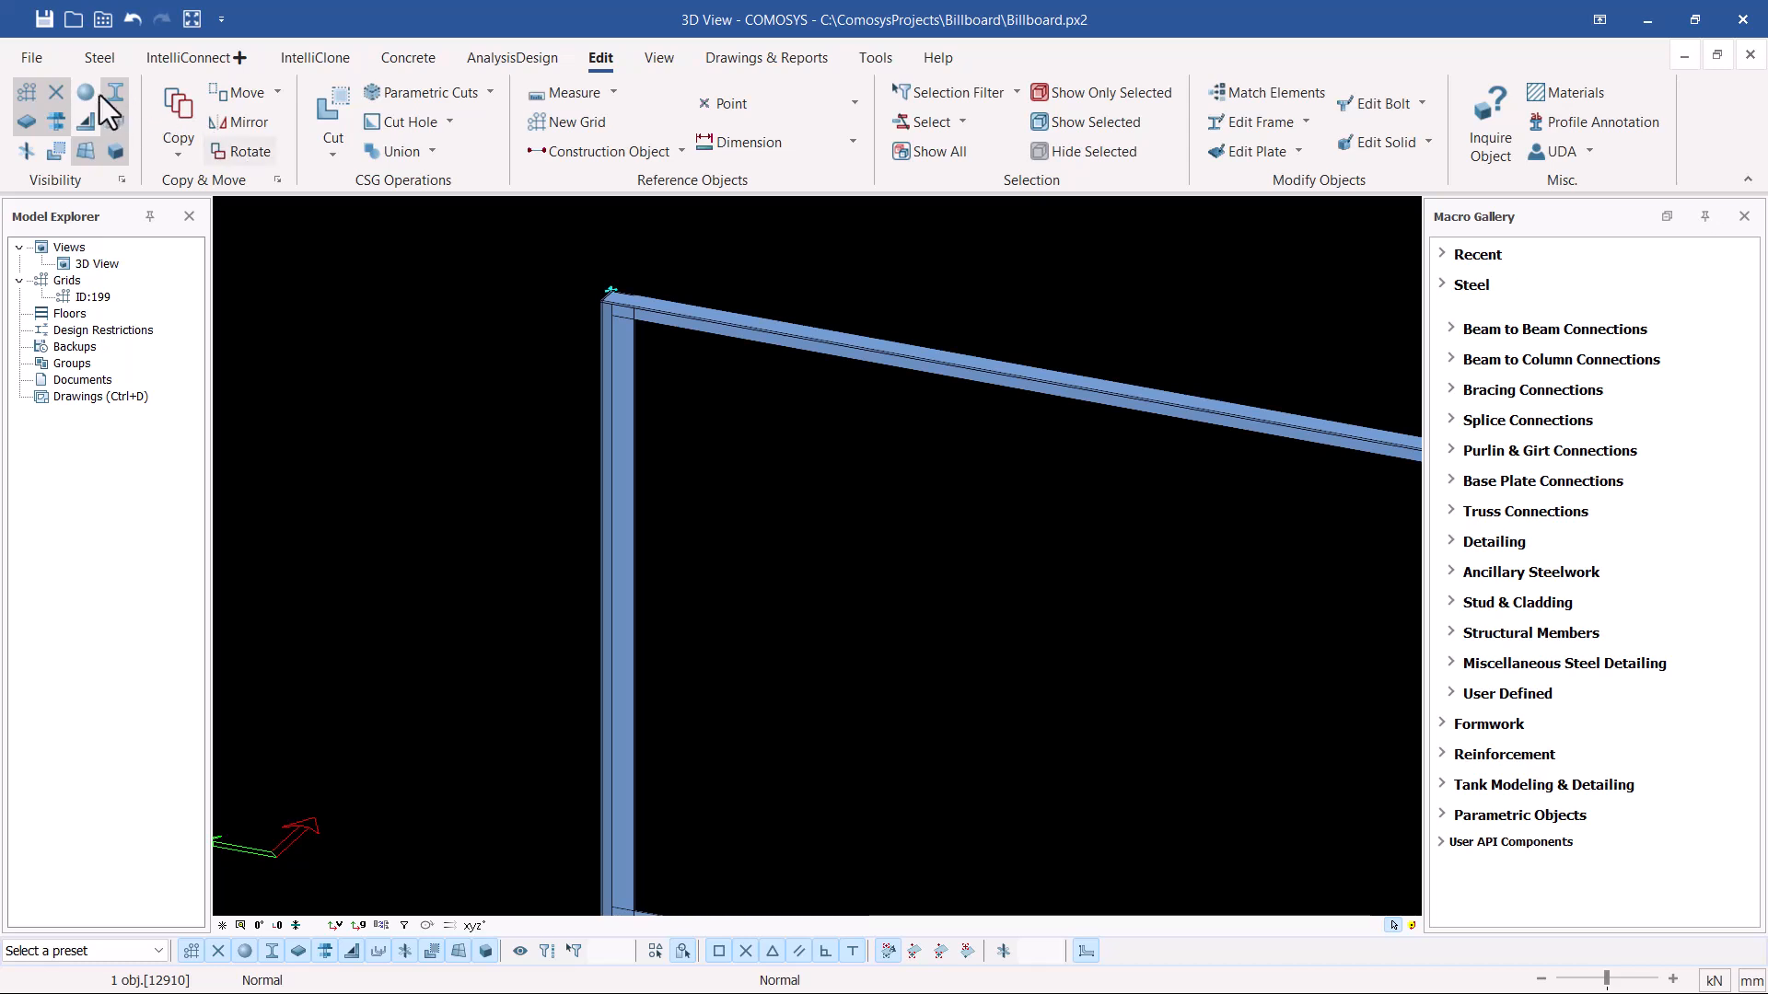
{"action": "scroll", "coordinate": [605, 303], "scroll_direction": "down", "scroll_amount": 2}
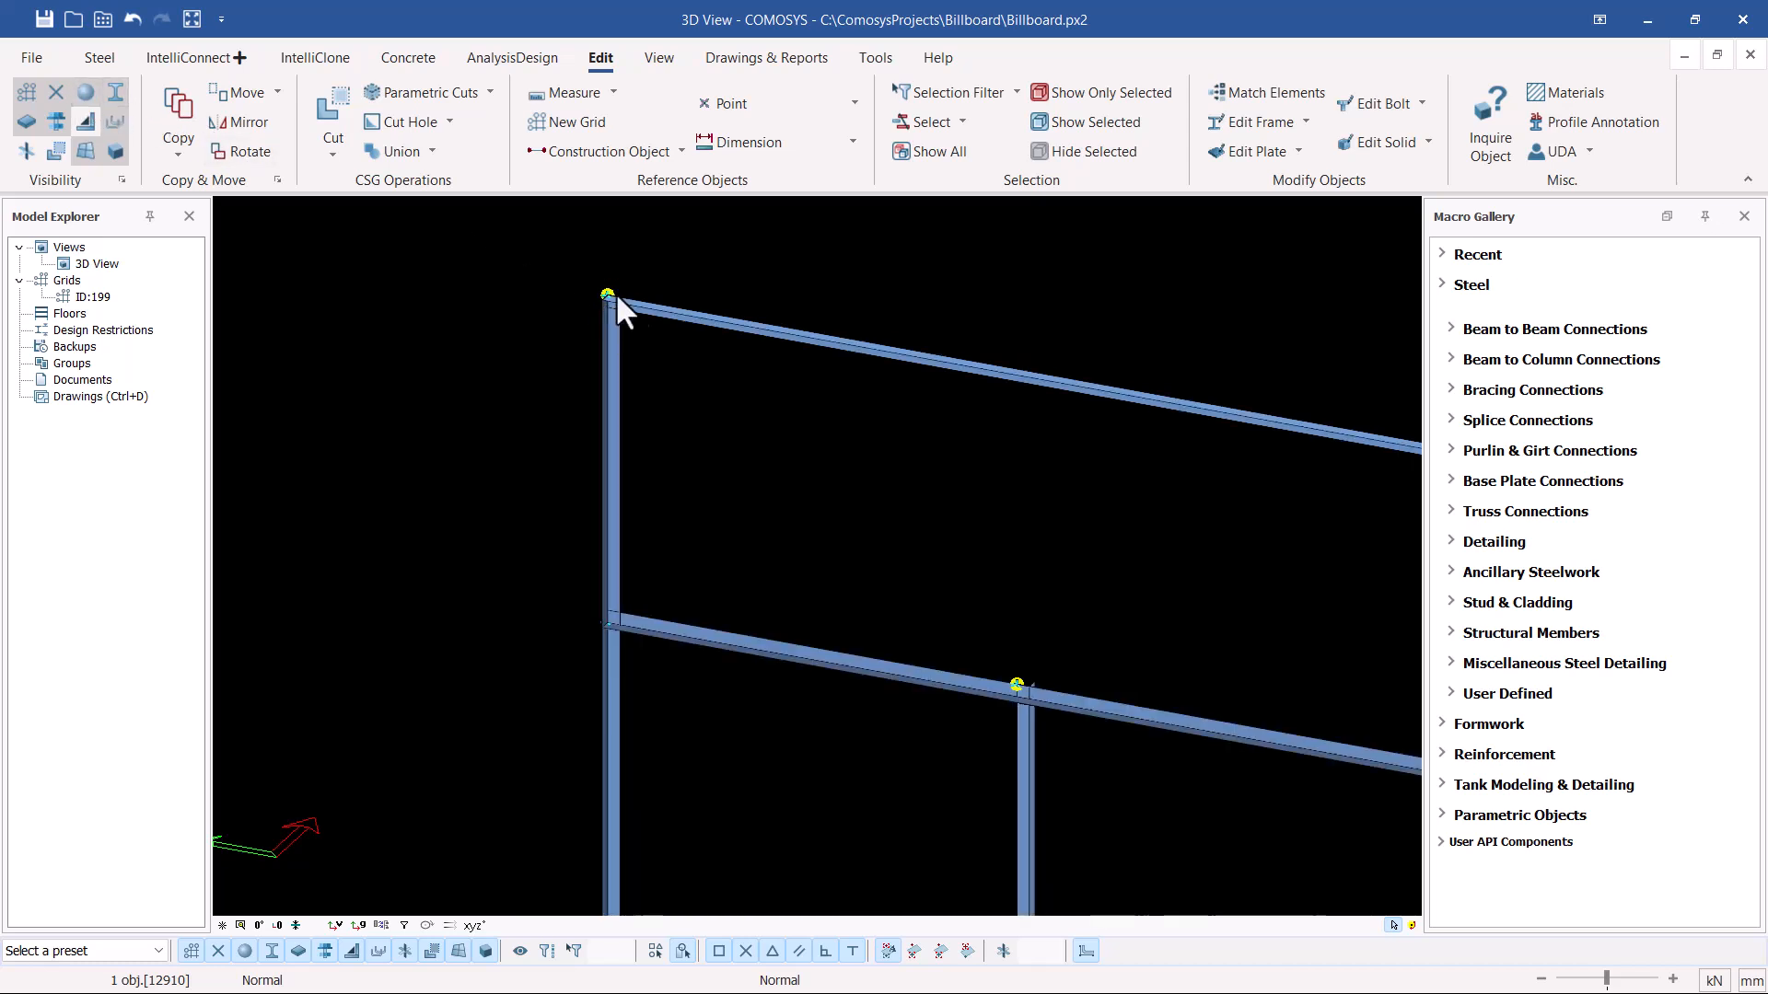
{"action": "scroll", "coordinate": [1022, 683], "scroll_direction": "up", "scroll_amount": 4}
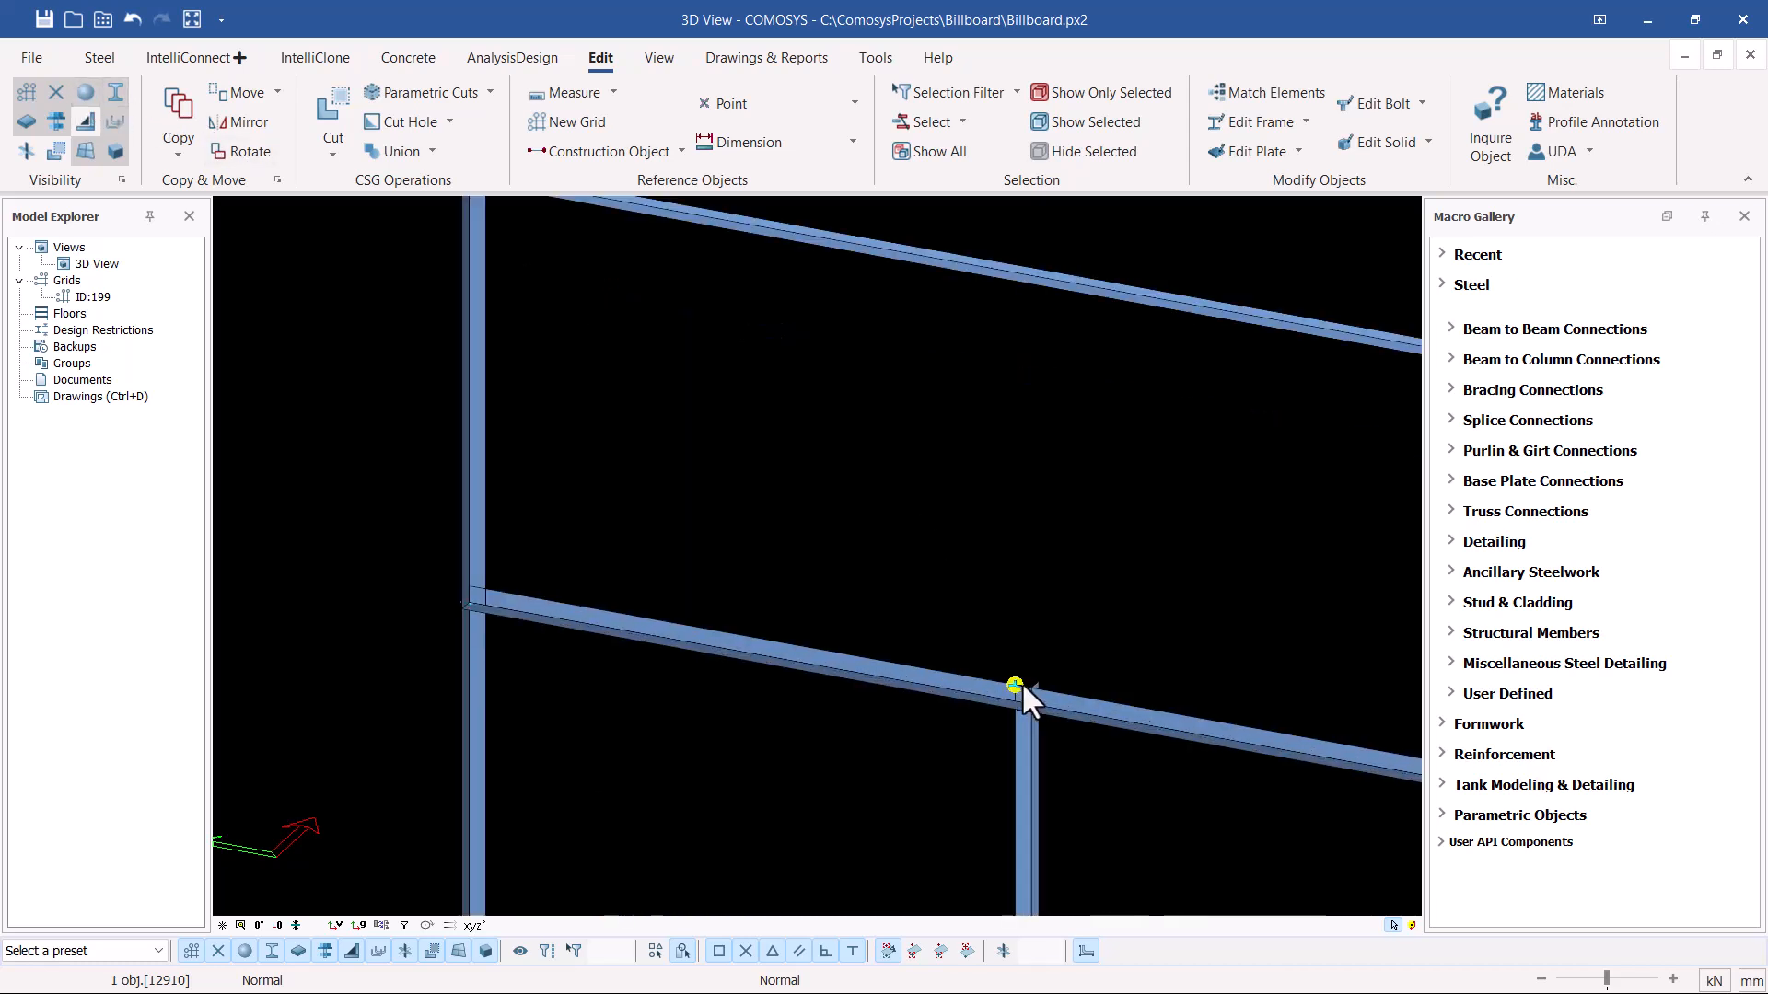
{"action": "scroll", "coordinate": [1014, 685], "scroll_direction": "down", "scroll_amount": 4}
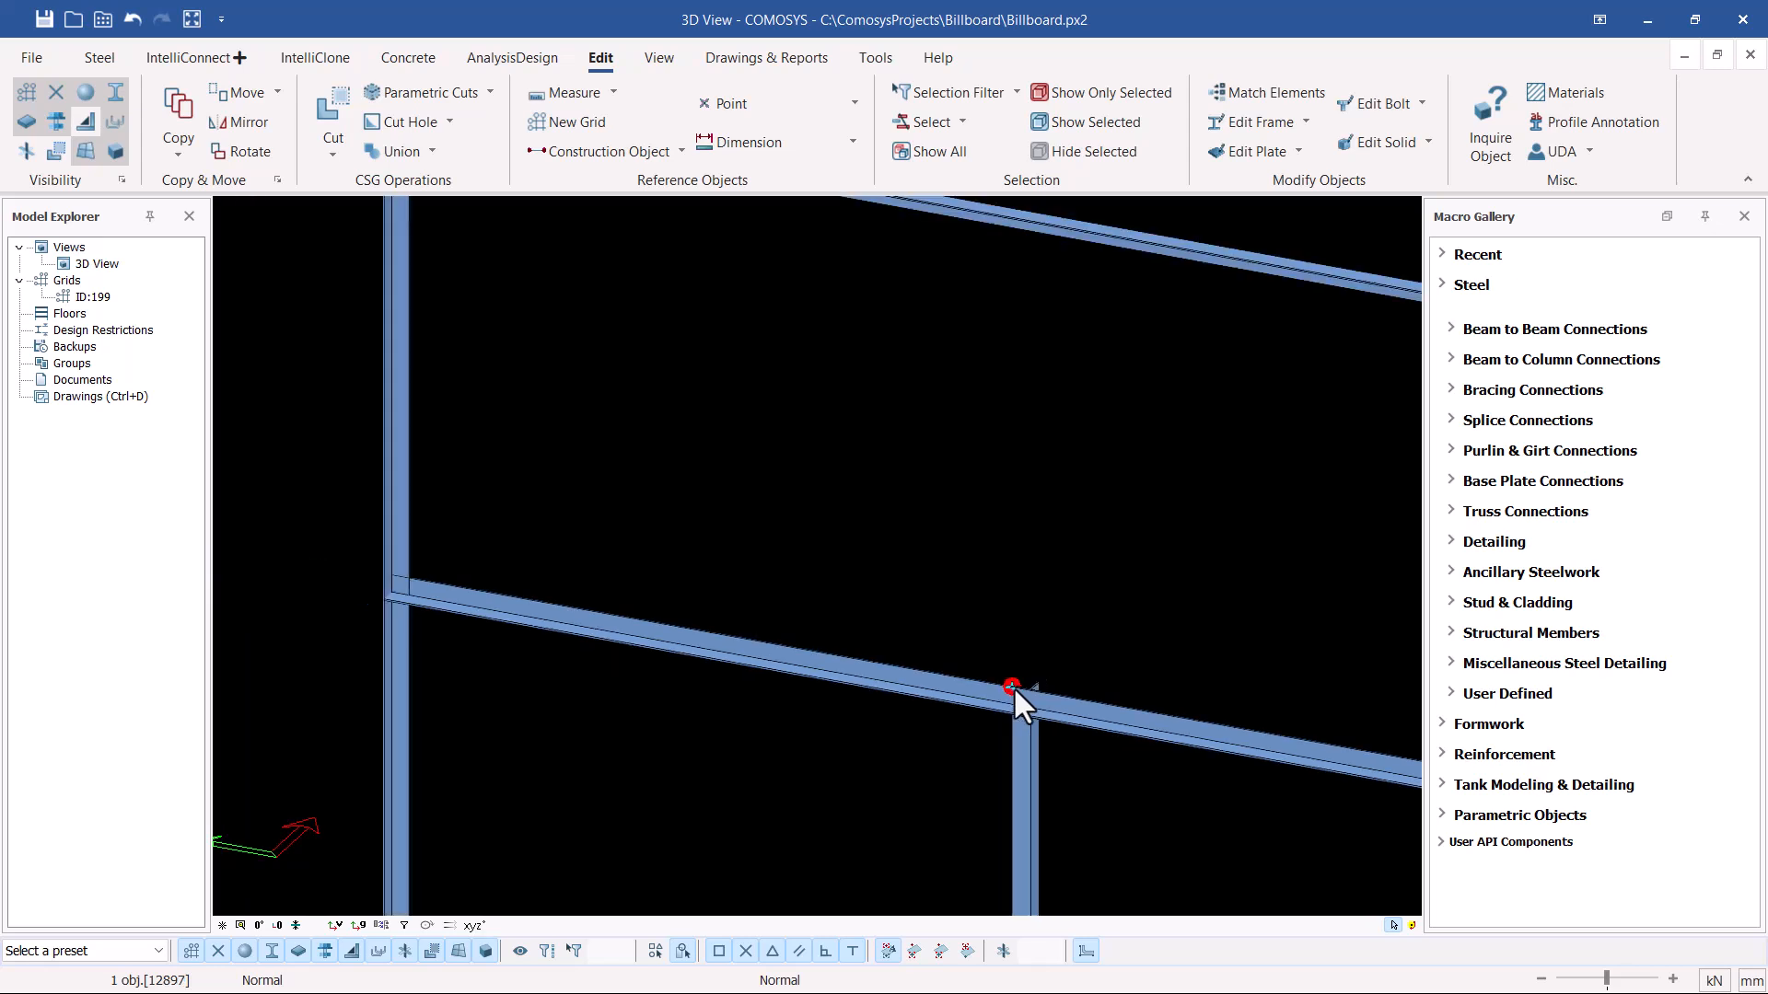
{"action": "scroll", "coordinate": [1013, 687], "scroll_direction": "up", "scroll_amount": 1}
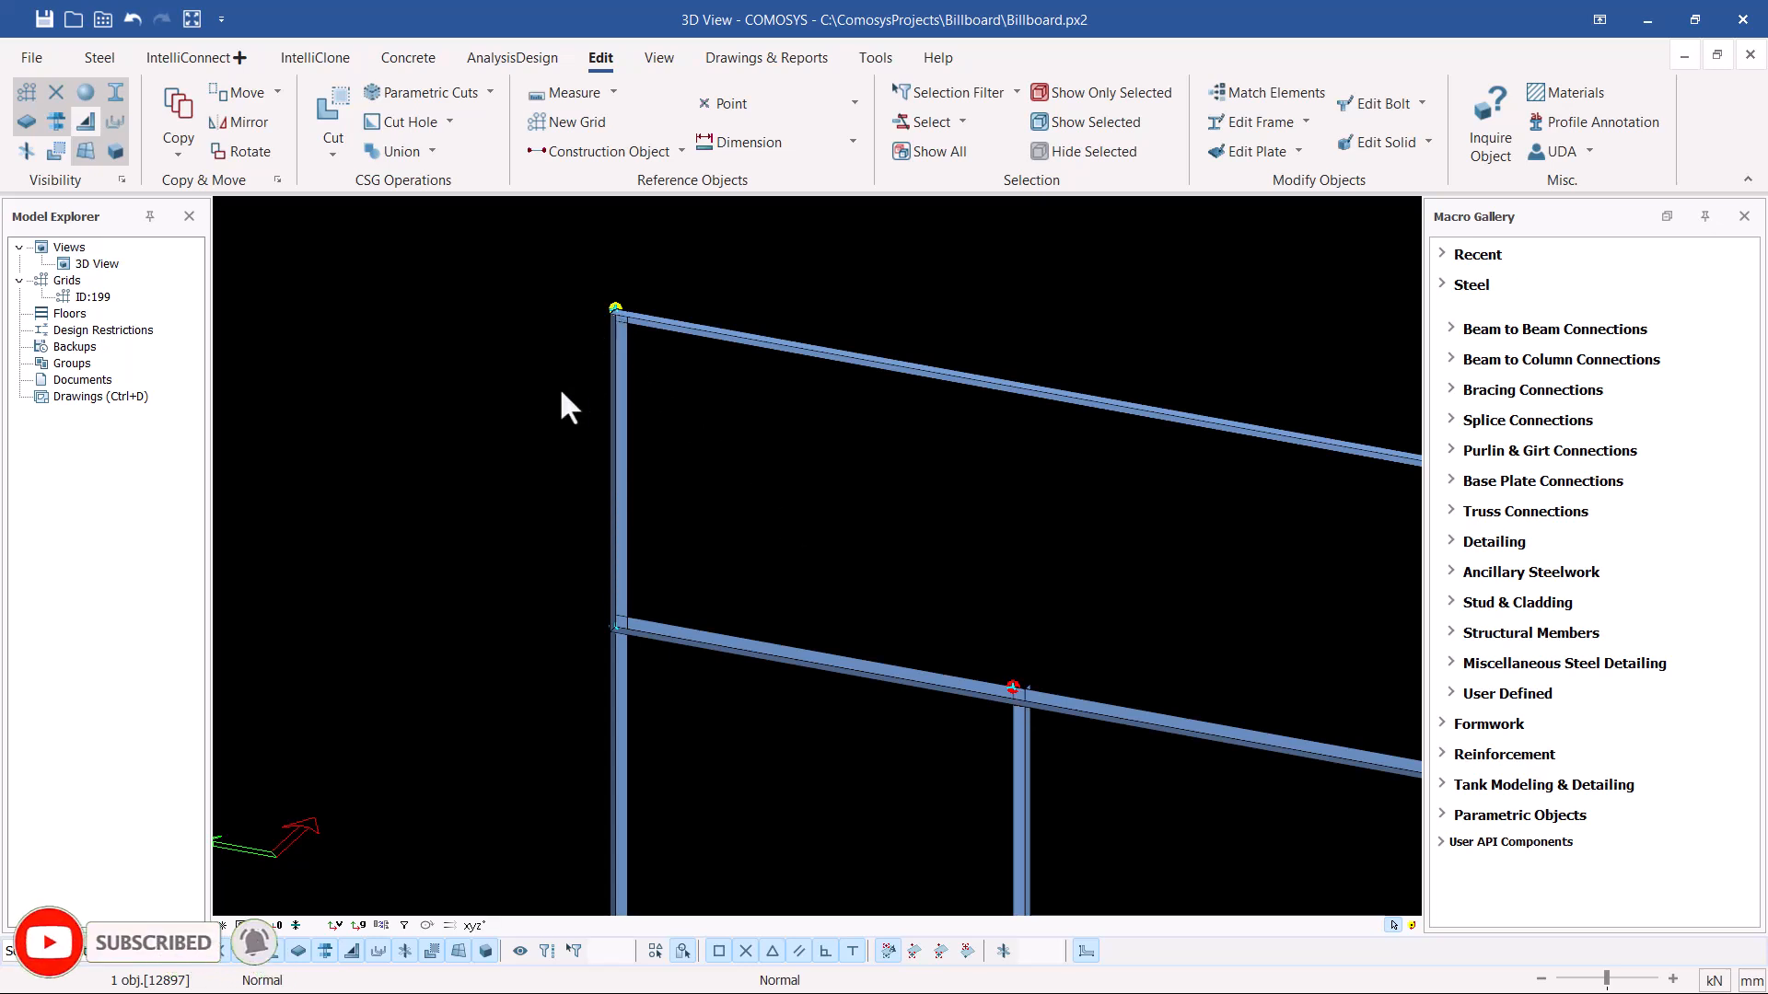
{"action": "scroll", "coordinate": [599, 403], "scroll_direction": "down", "scroll_amount": 3}
{"action": "scroll", "coordinate": [1238, 474], "scroll_direction": "up", "scroll_amount": 2}
{"action": "scroll", "coordinate": [1228, 519], "scroll_direction": "down", "scroll_amount": 1}
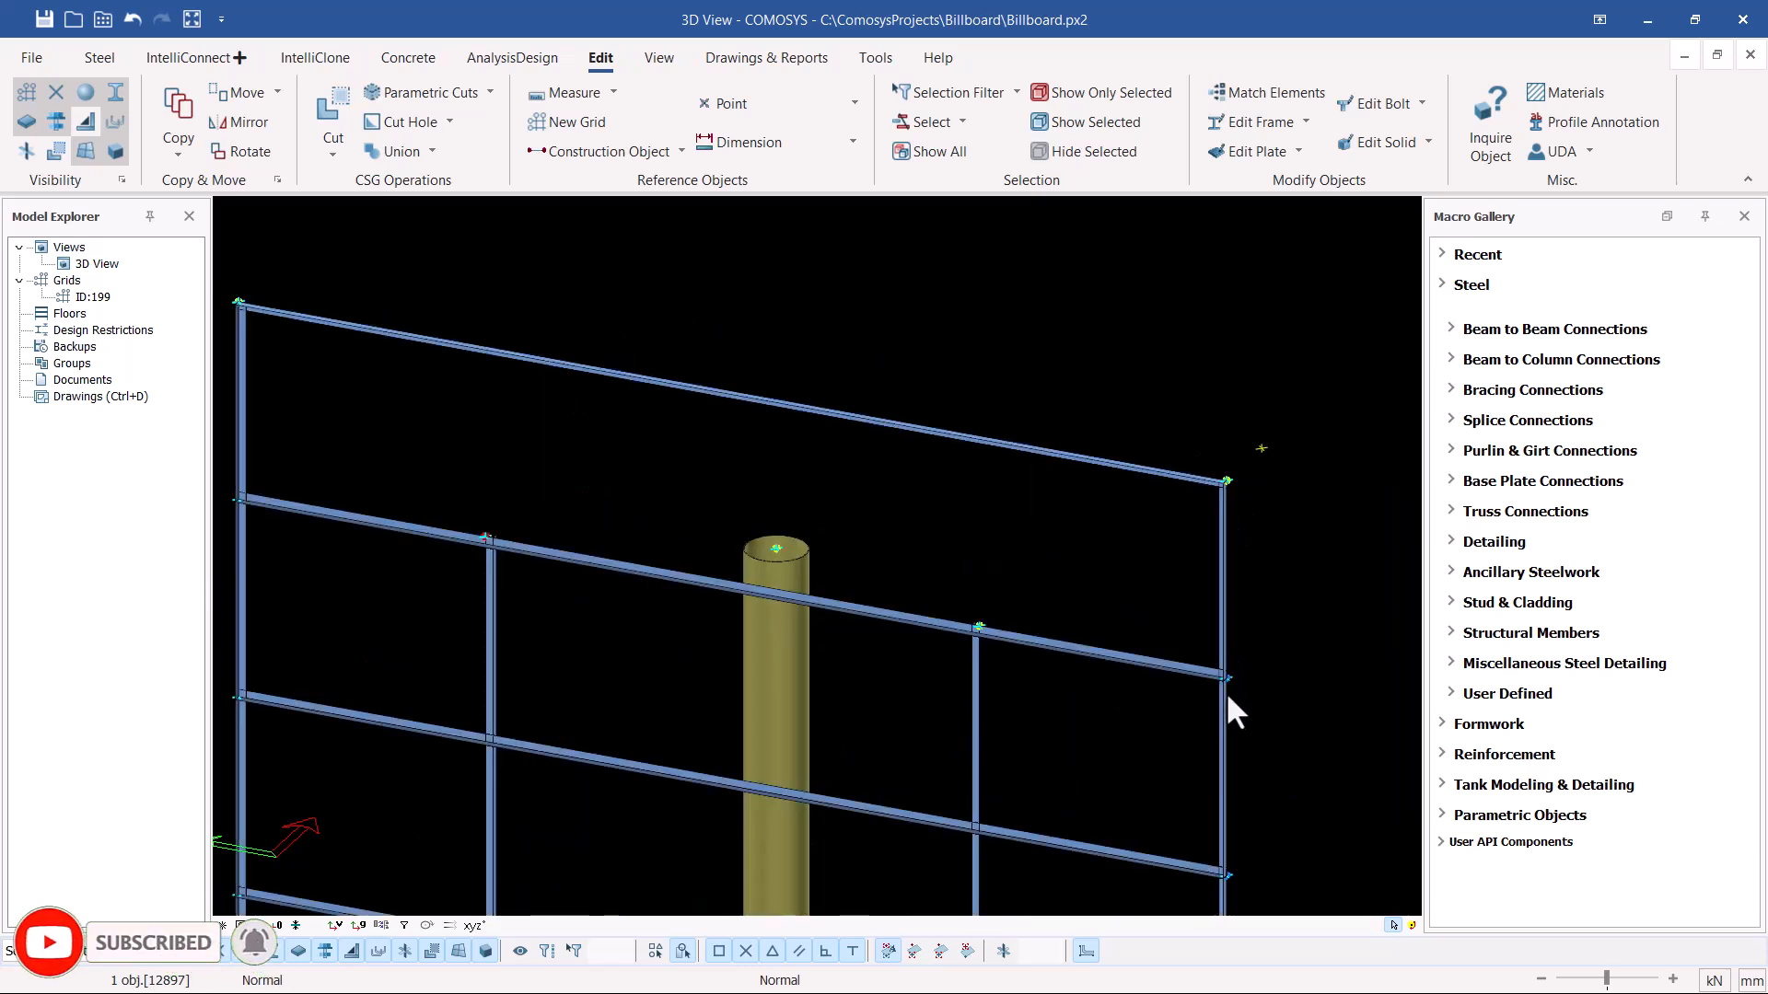
{"action": "scroll", "coordinate": [1226, 681], "scroll_direction": "up", "scroll_amount": 2}
{"action": "scroll", "coordinate": [1226, 676], "scroll_direction": "down", "scroll_amount": 1}
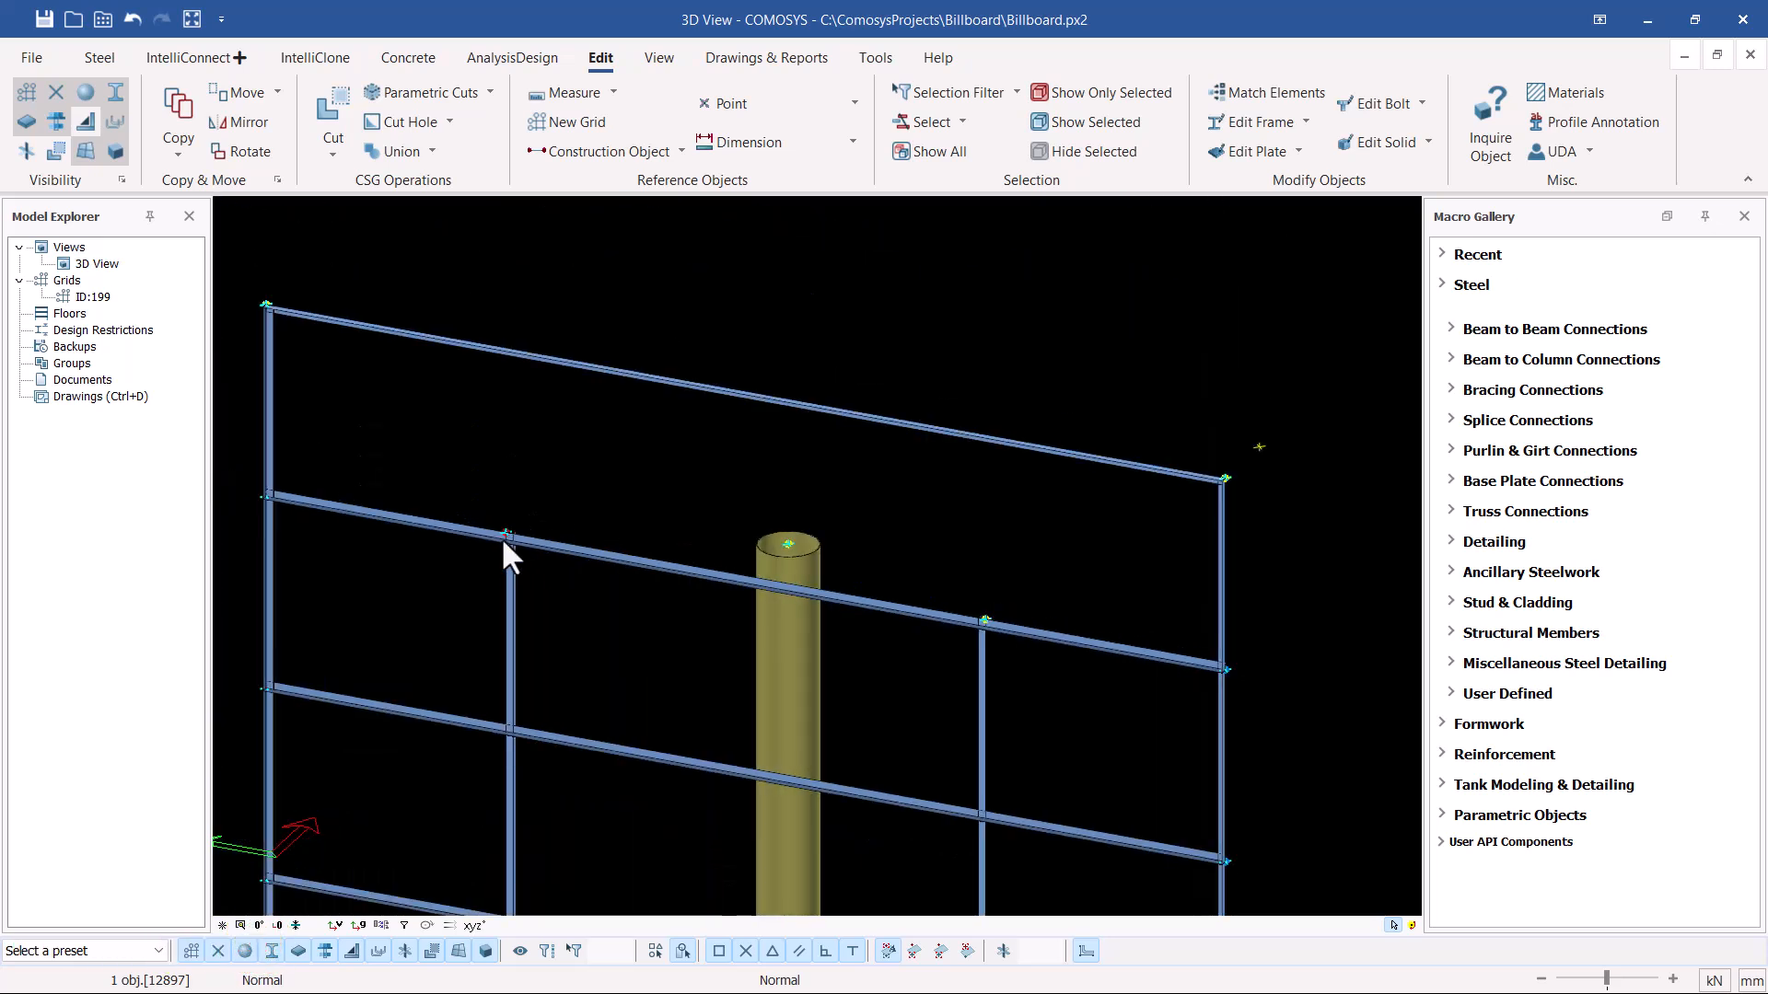
{"action": "scroll", "coordinate": [615, 571], "scroll_direction": "down", "scroll_amount": 1}
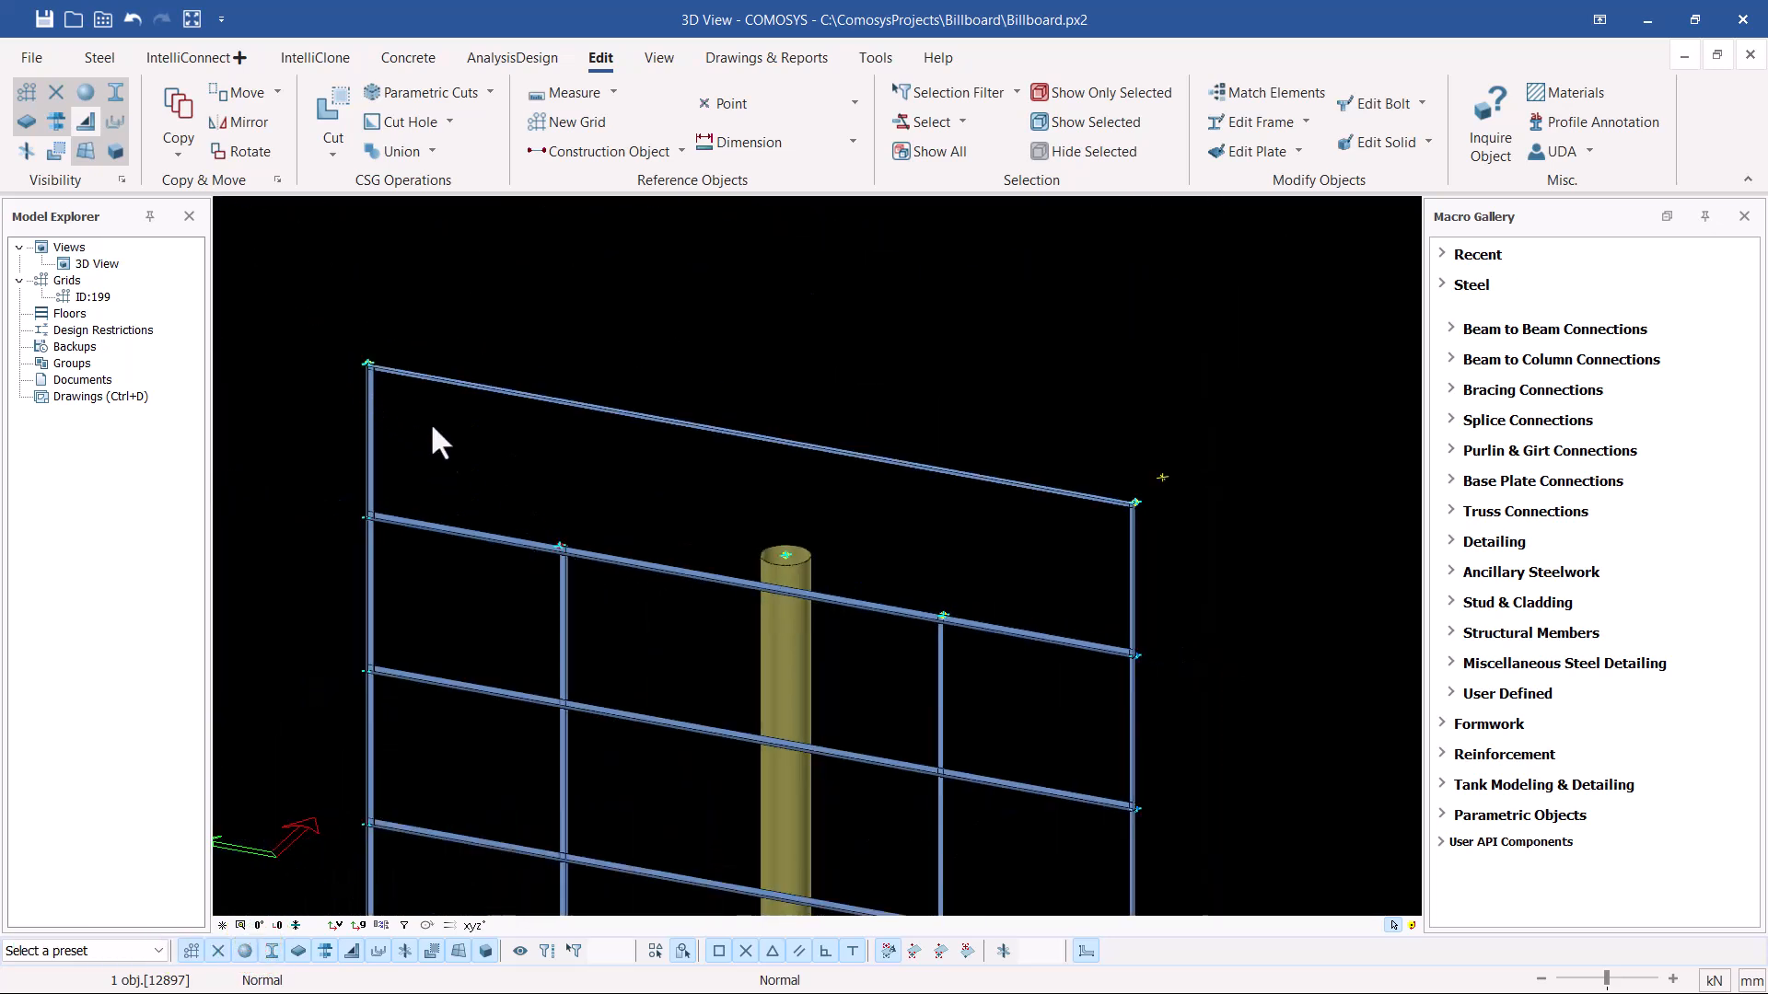
{"action": "scroll", "coordinate": [373, 370], "scroll_direction": "up", "scroll_amount": 3}
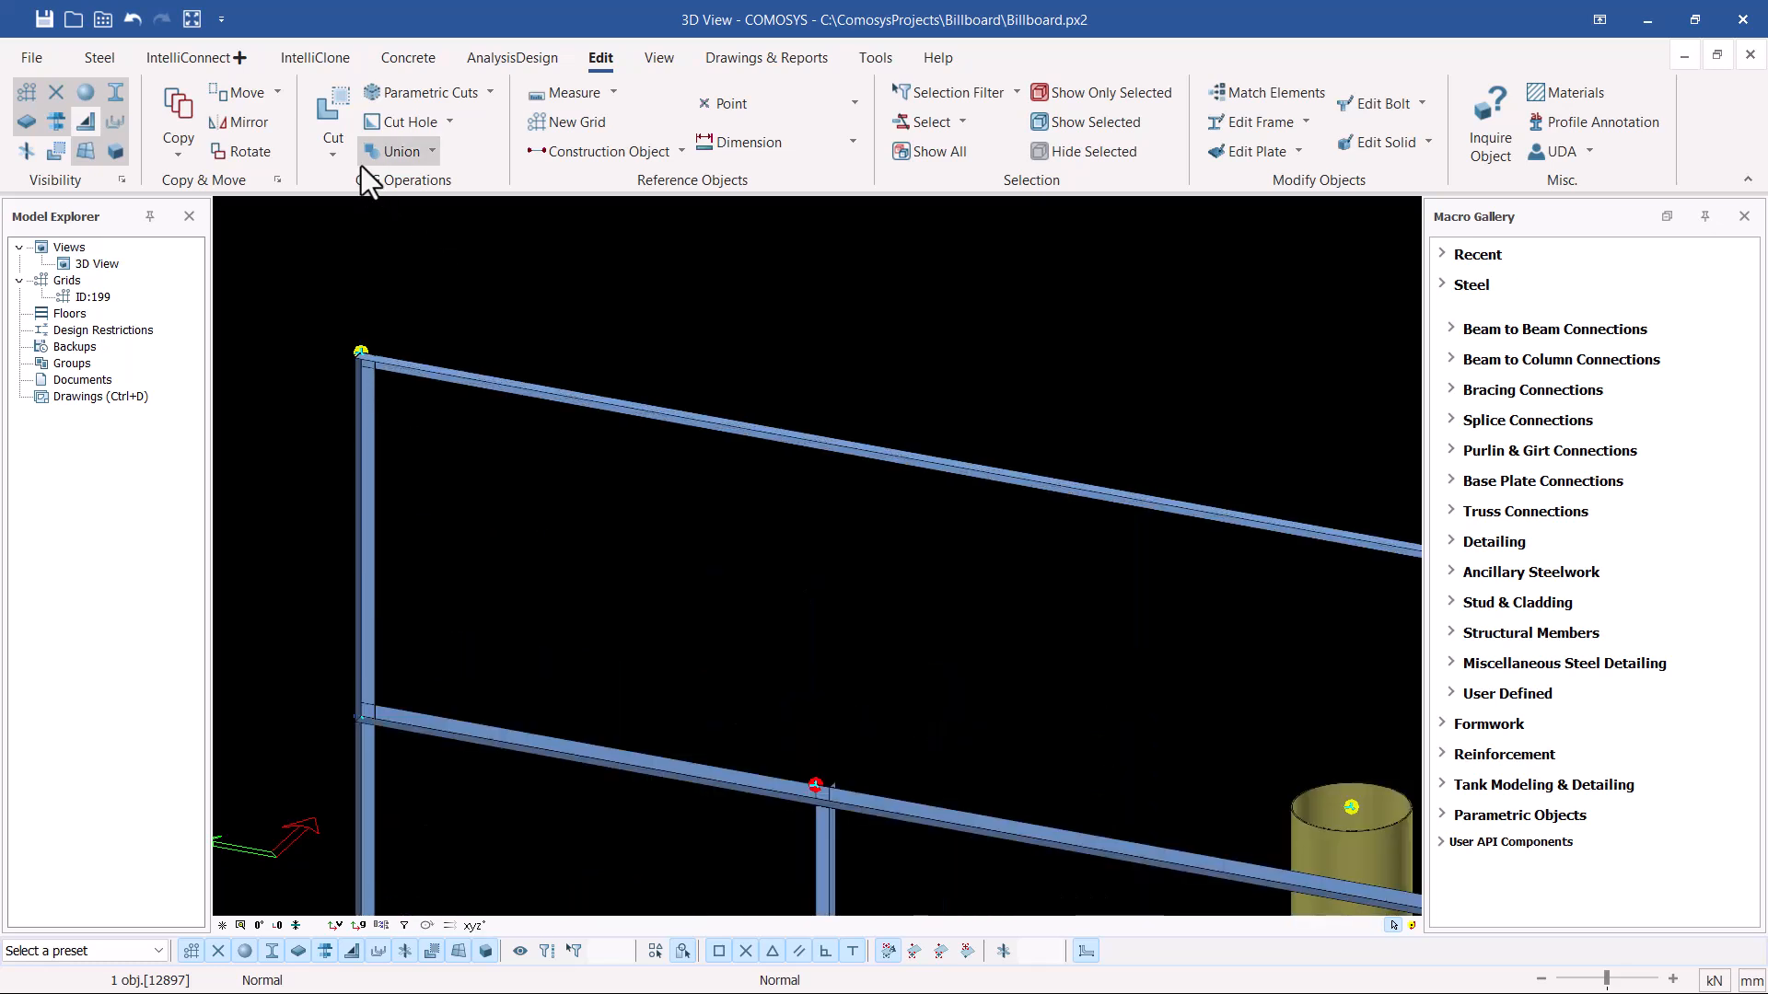
Draw a diagonal beam from the left inner vertical's top joint to the upper left corner of the frame.
{"action": "left_click", "coordinate": [96, 60]}
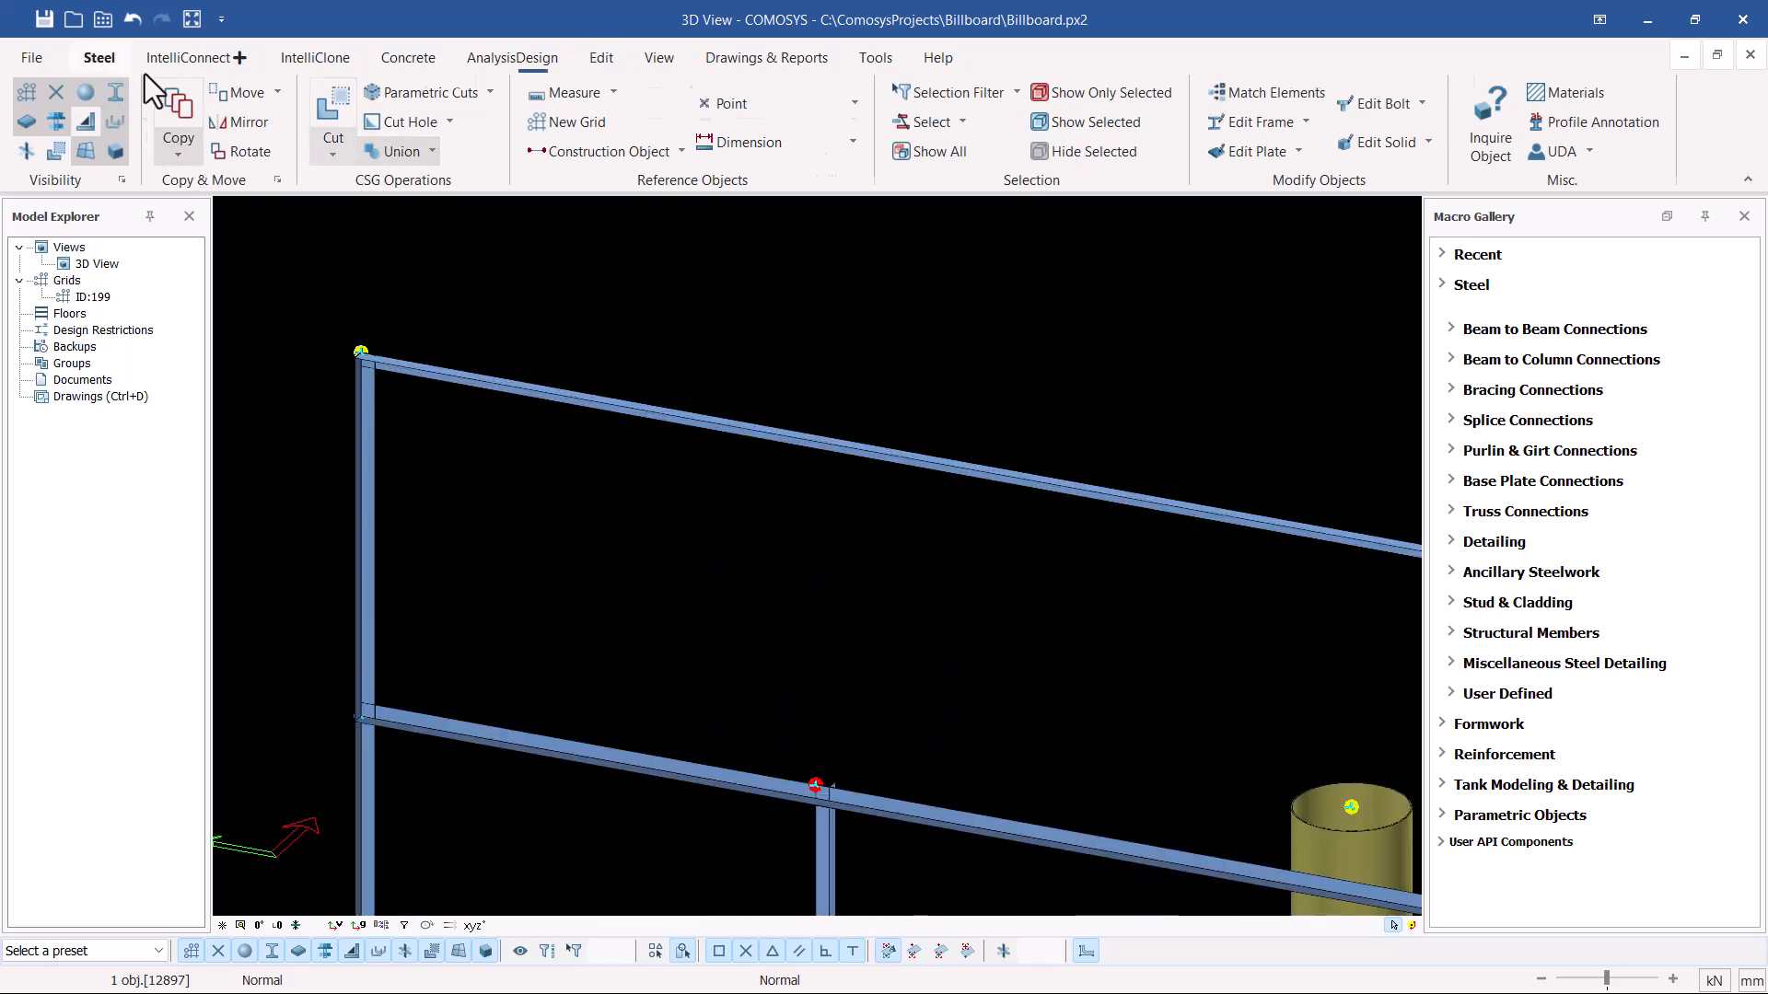
{"action": "left_click", "coordinate": [245, 127]}
{"action": "scroll", "coordinate": [816, 788], "scroll_direction": "up", "scroll_amount": 5}
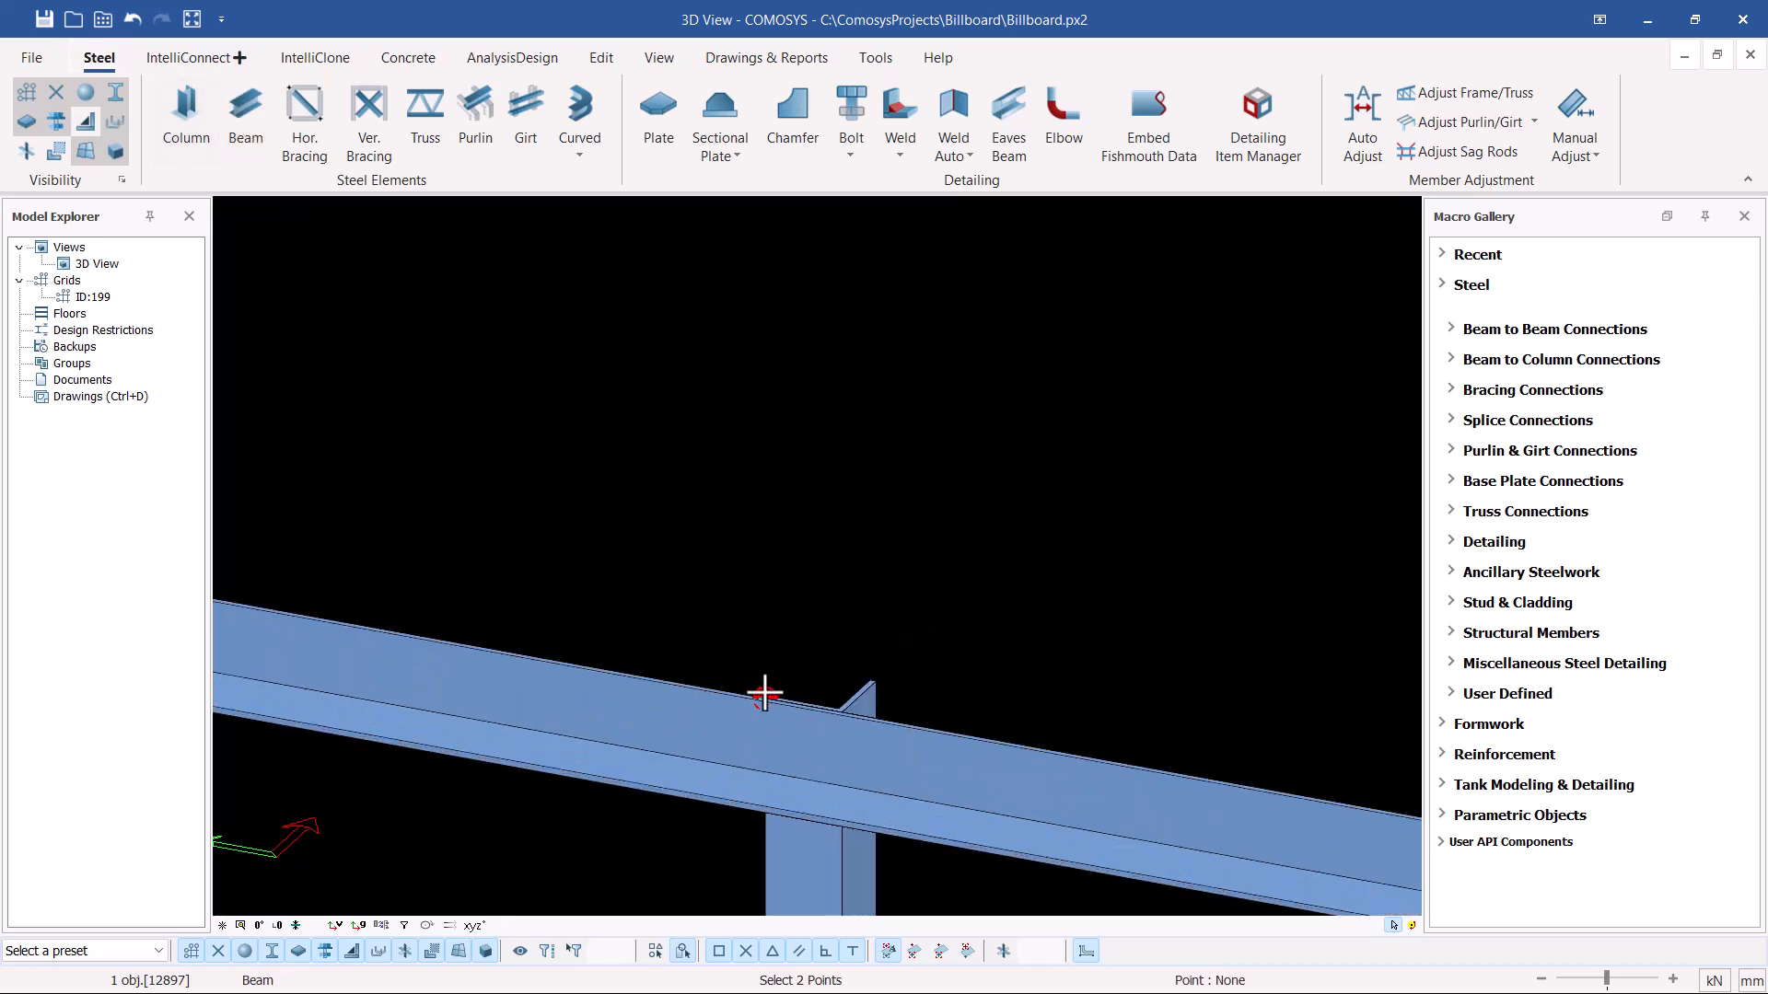
{"action": "scroll", "coordinate": [907, 695], "scroll_direction": "down", "scroll_amount": 5}
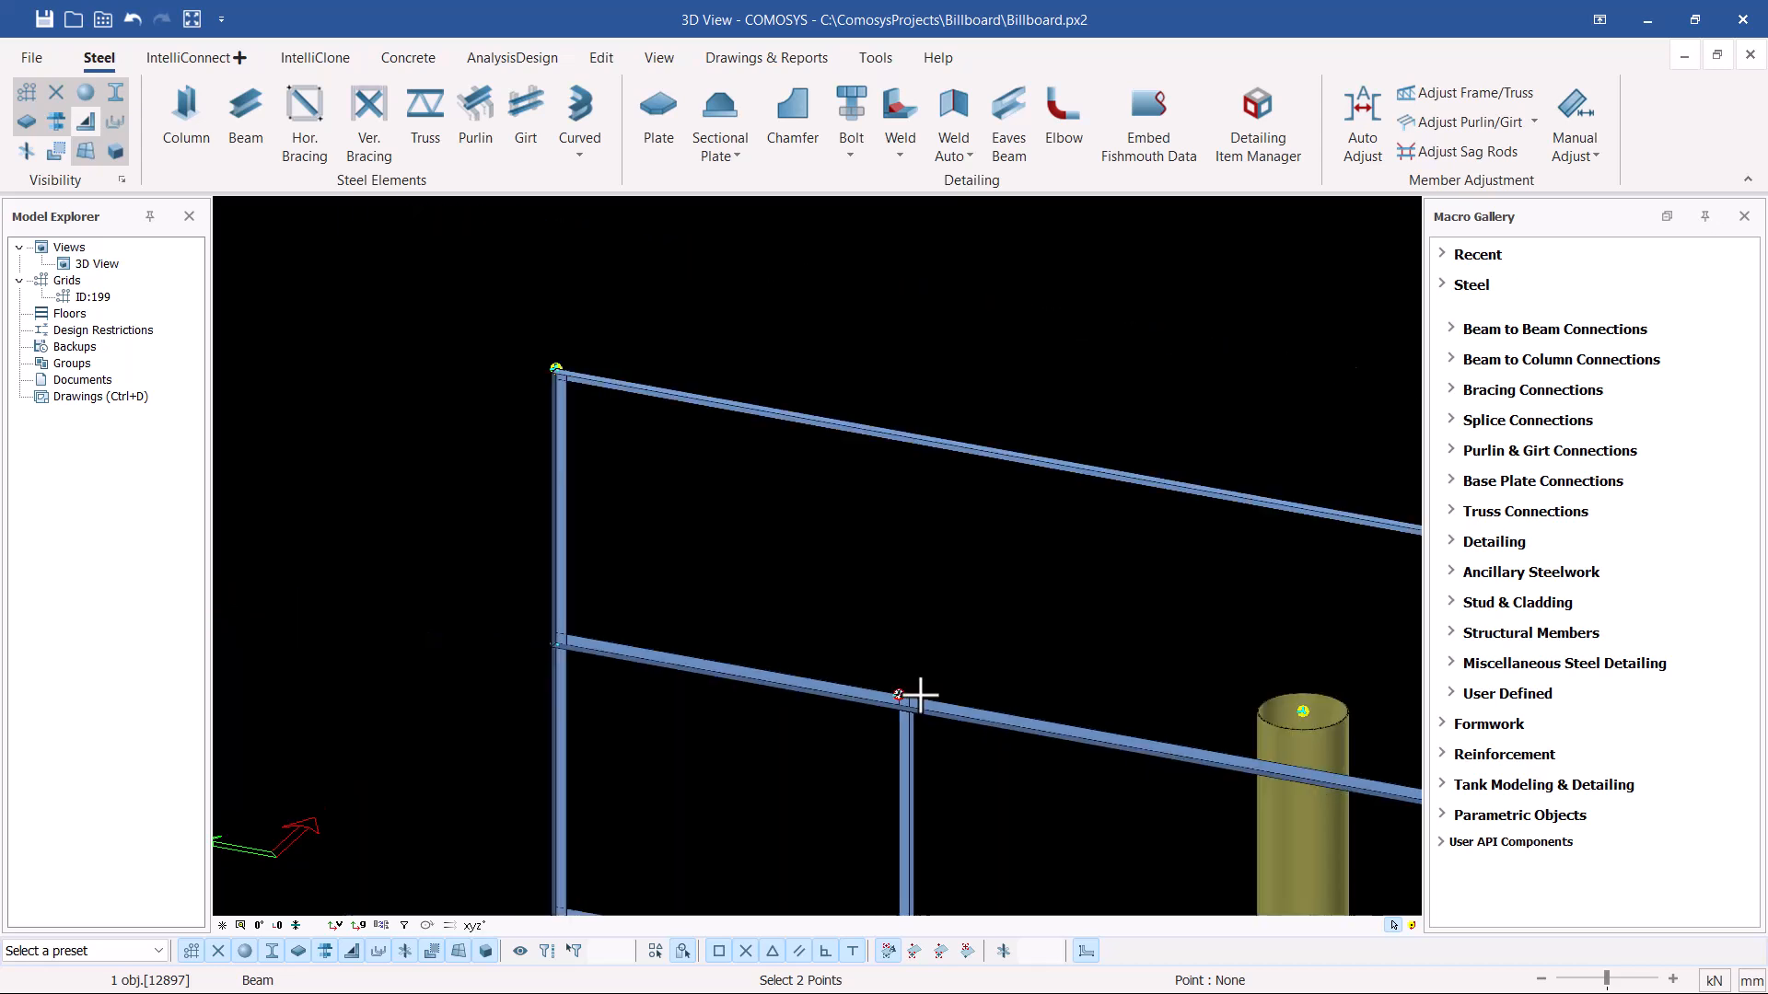
{"action": "scroll", "coordinate": [563, 373], "scroll_direction": "up", "scroll_amount": 5}
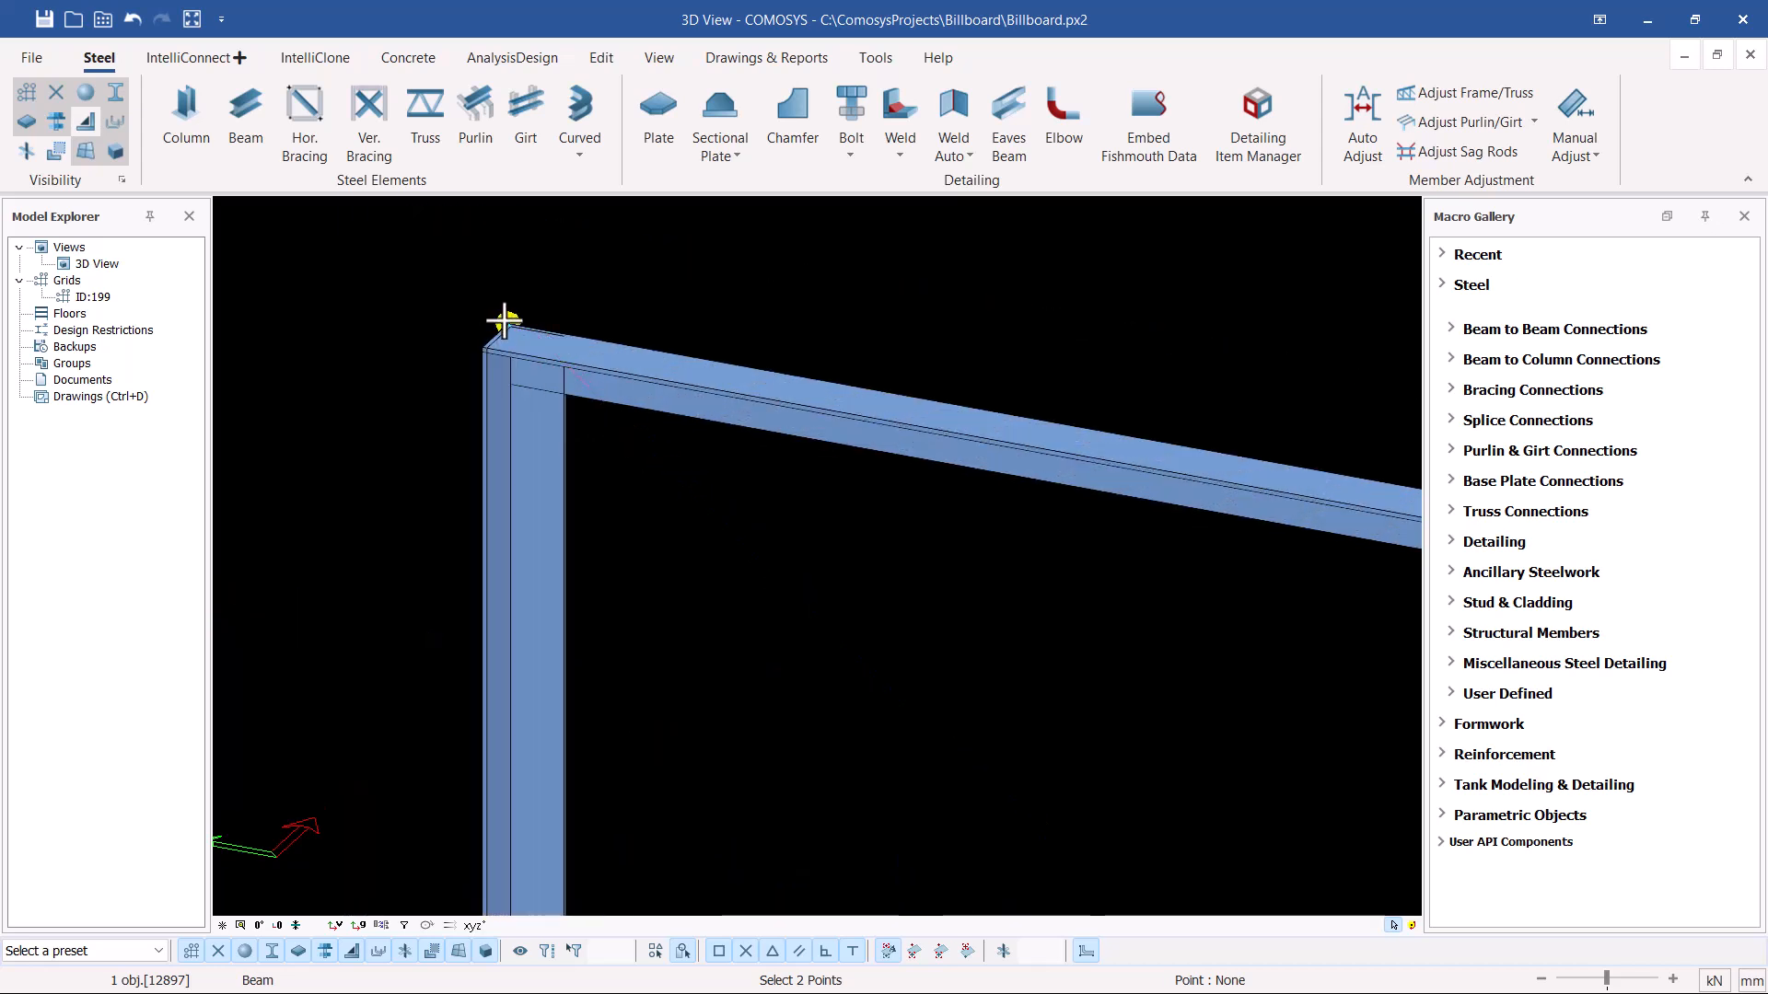
{"action": "left_click", "coordinate": [504, 320]}
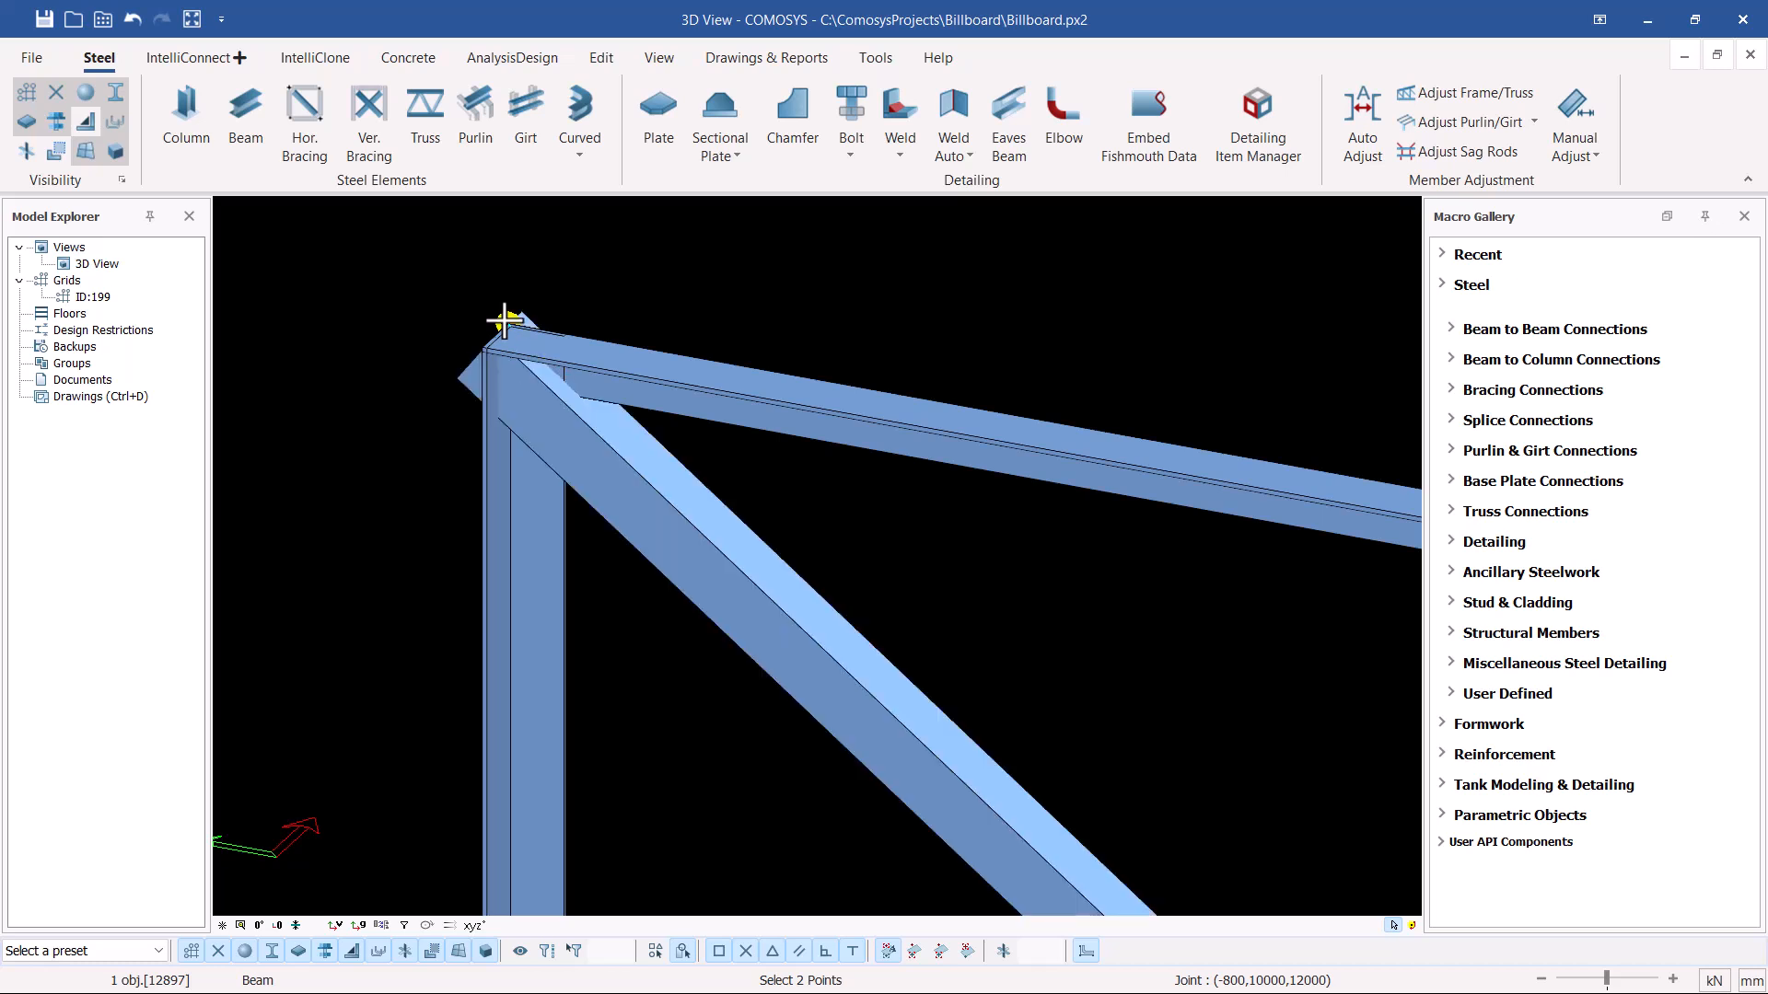
{"action": "right_click", "coordinate": [680, 283]}
{"action": "left_click", "coordinate": [740, 304]}
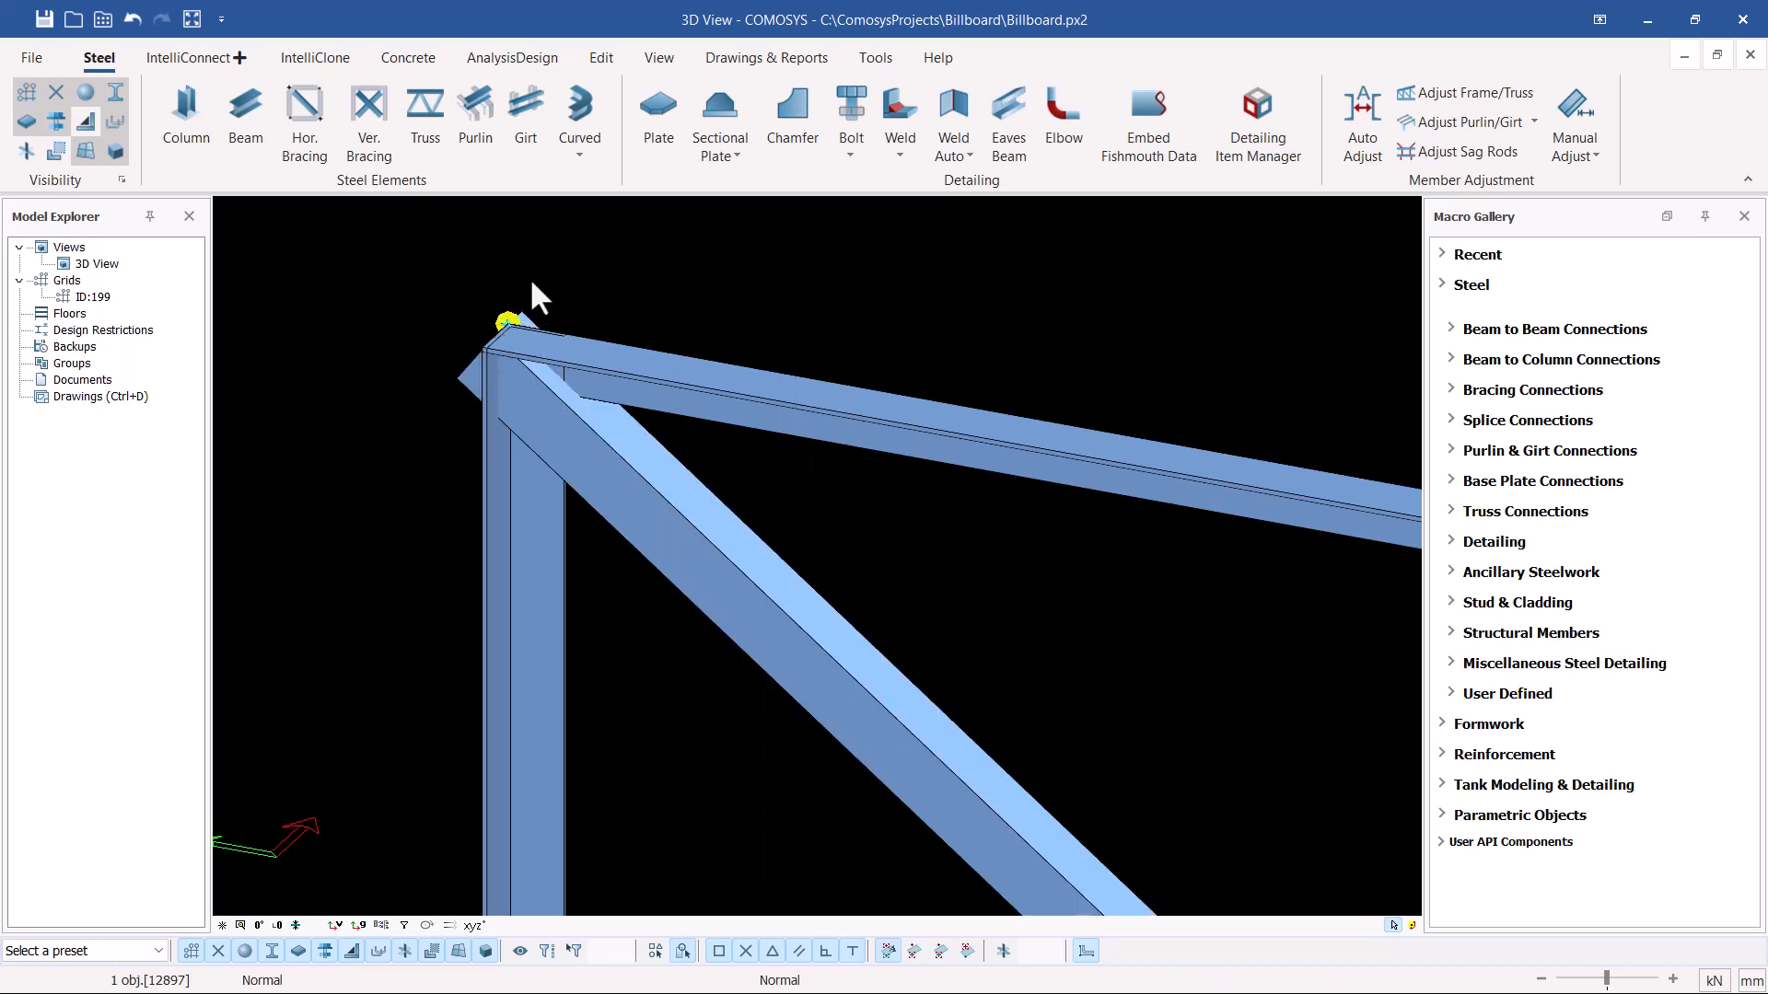
Rotate the new upper left diagonal a quarter turn about its own axis.
{"action": "scroll", "coordinate": [533, 300], "scroll_direction": "down", "scroll_amount": 5}
{"action": "scroll", "coordinate": [815, 557], "scroll_direction": "up", "scroll_amount": 6}
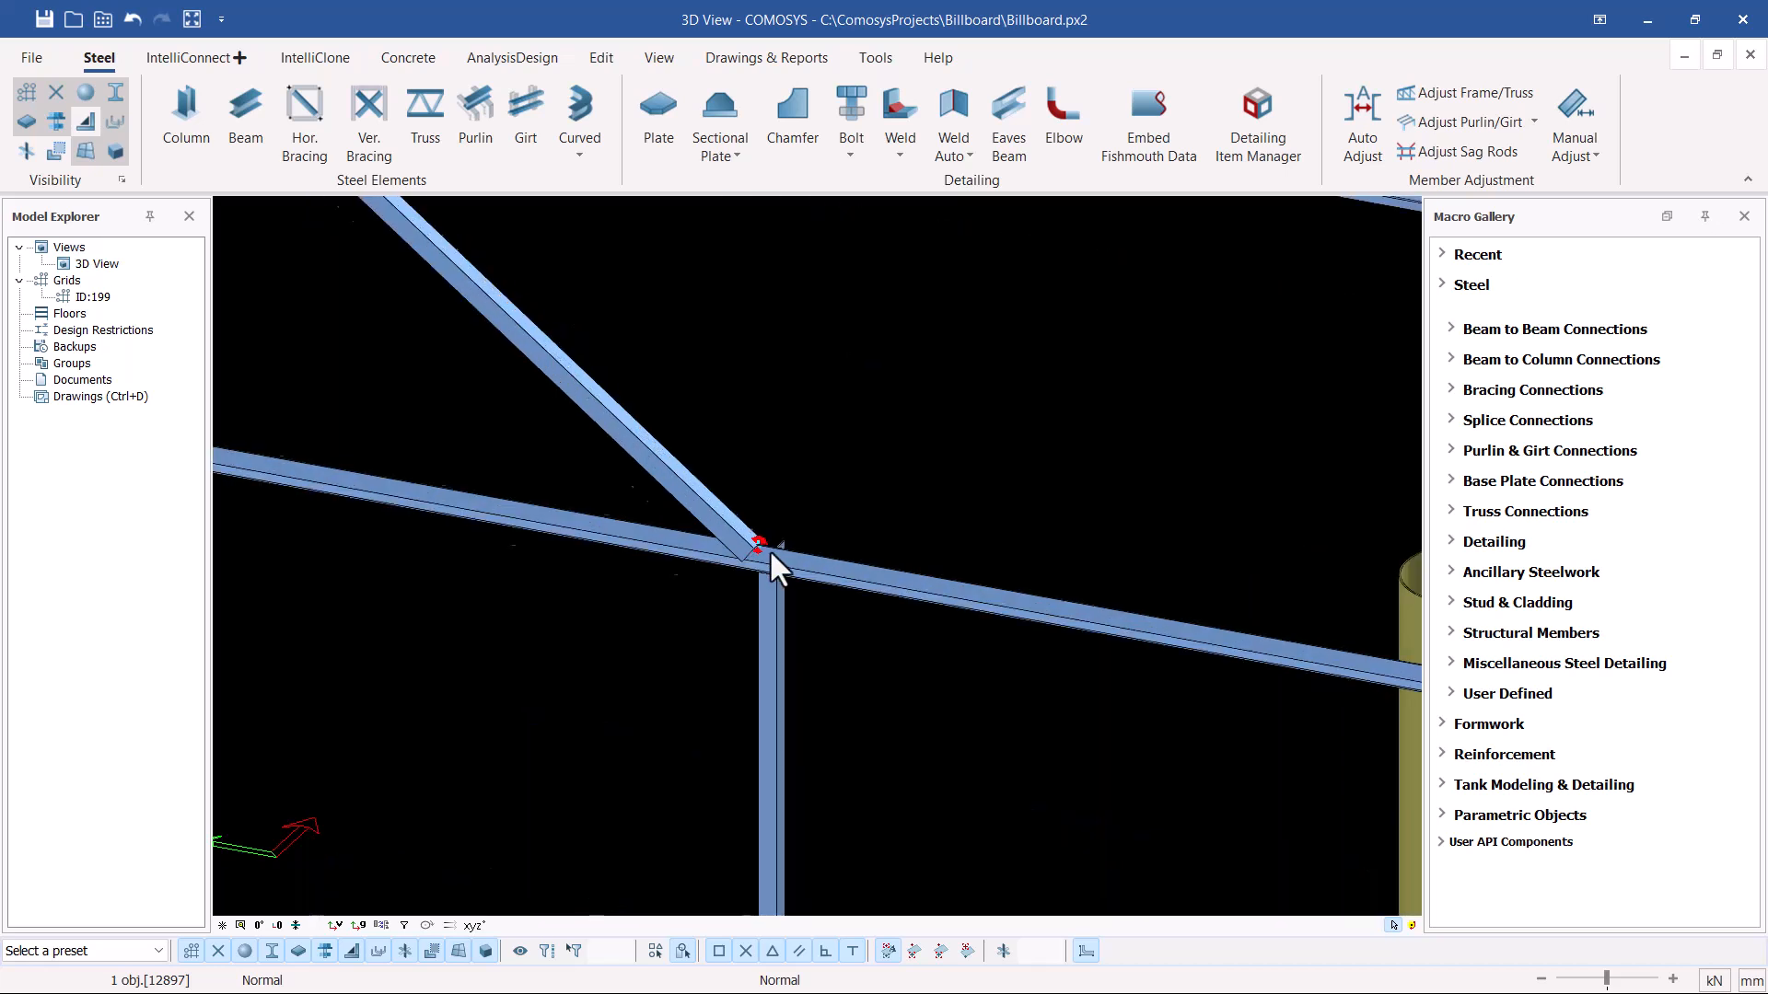
{"action": "scroll", "coordinate": [710, 522], "scroll_direction": "up", "scroll_amount": 3}
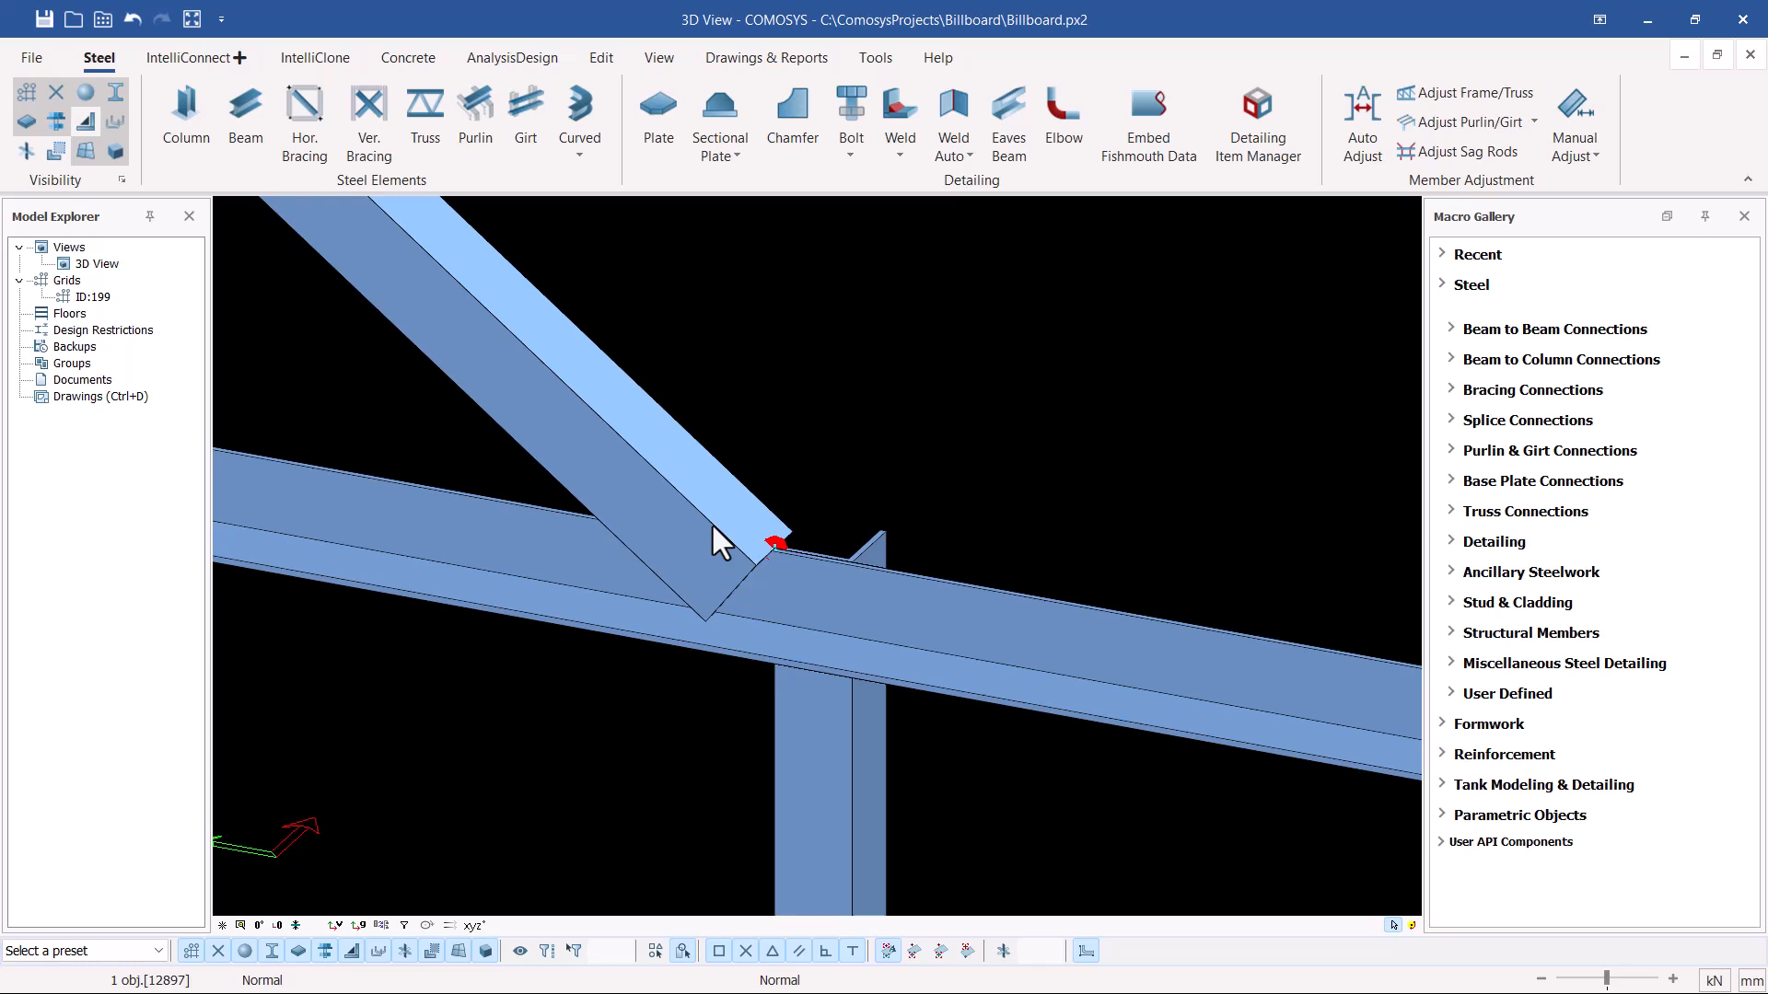
{"action": "left_click", "coordinate": [632, 436]}
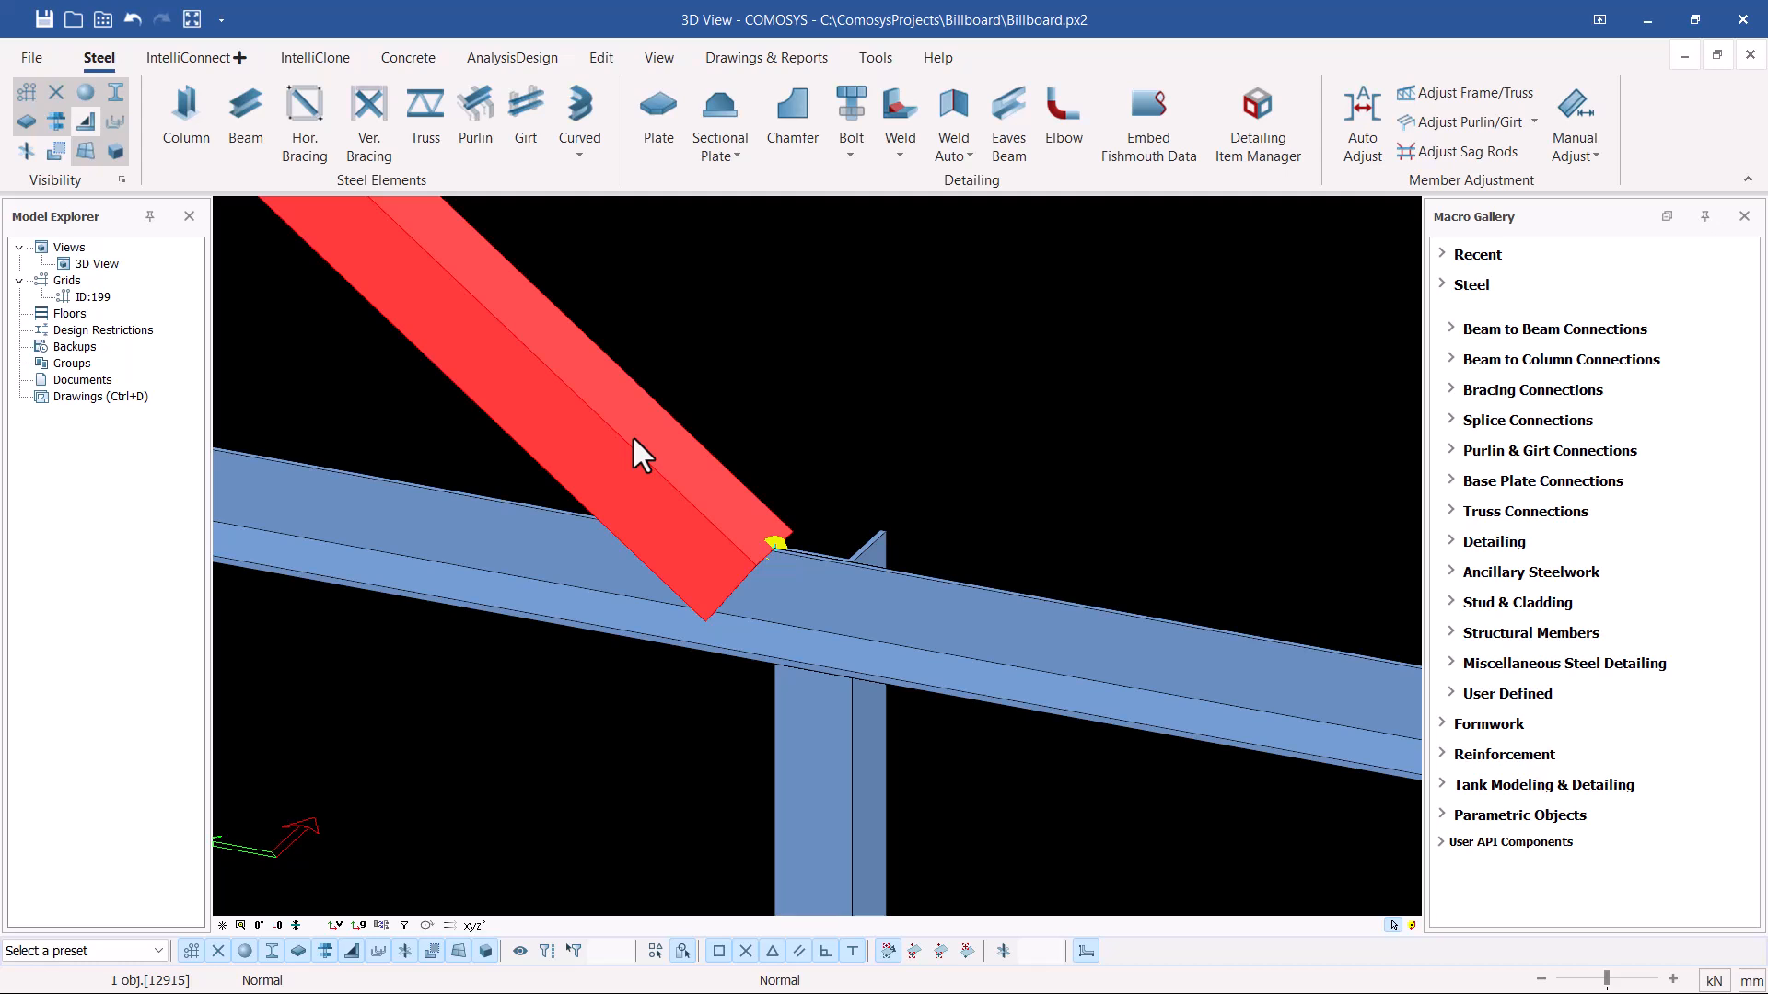
{"action": "key", "text": "space"}
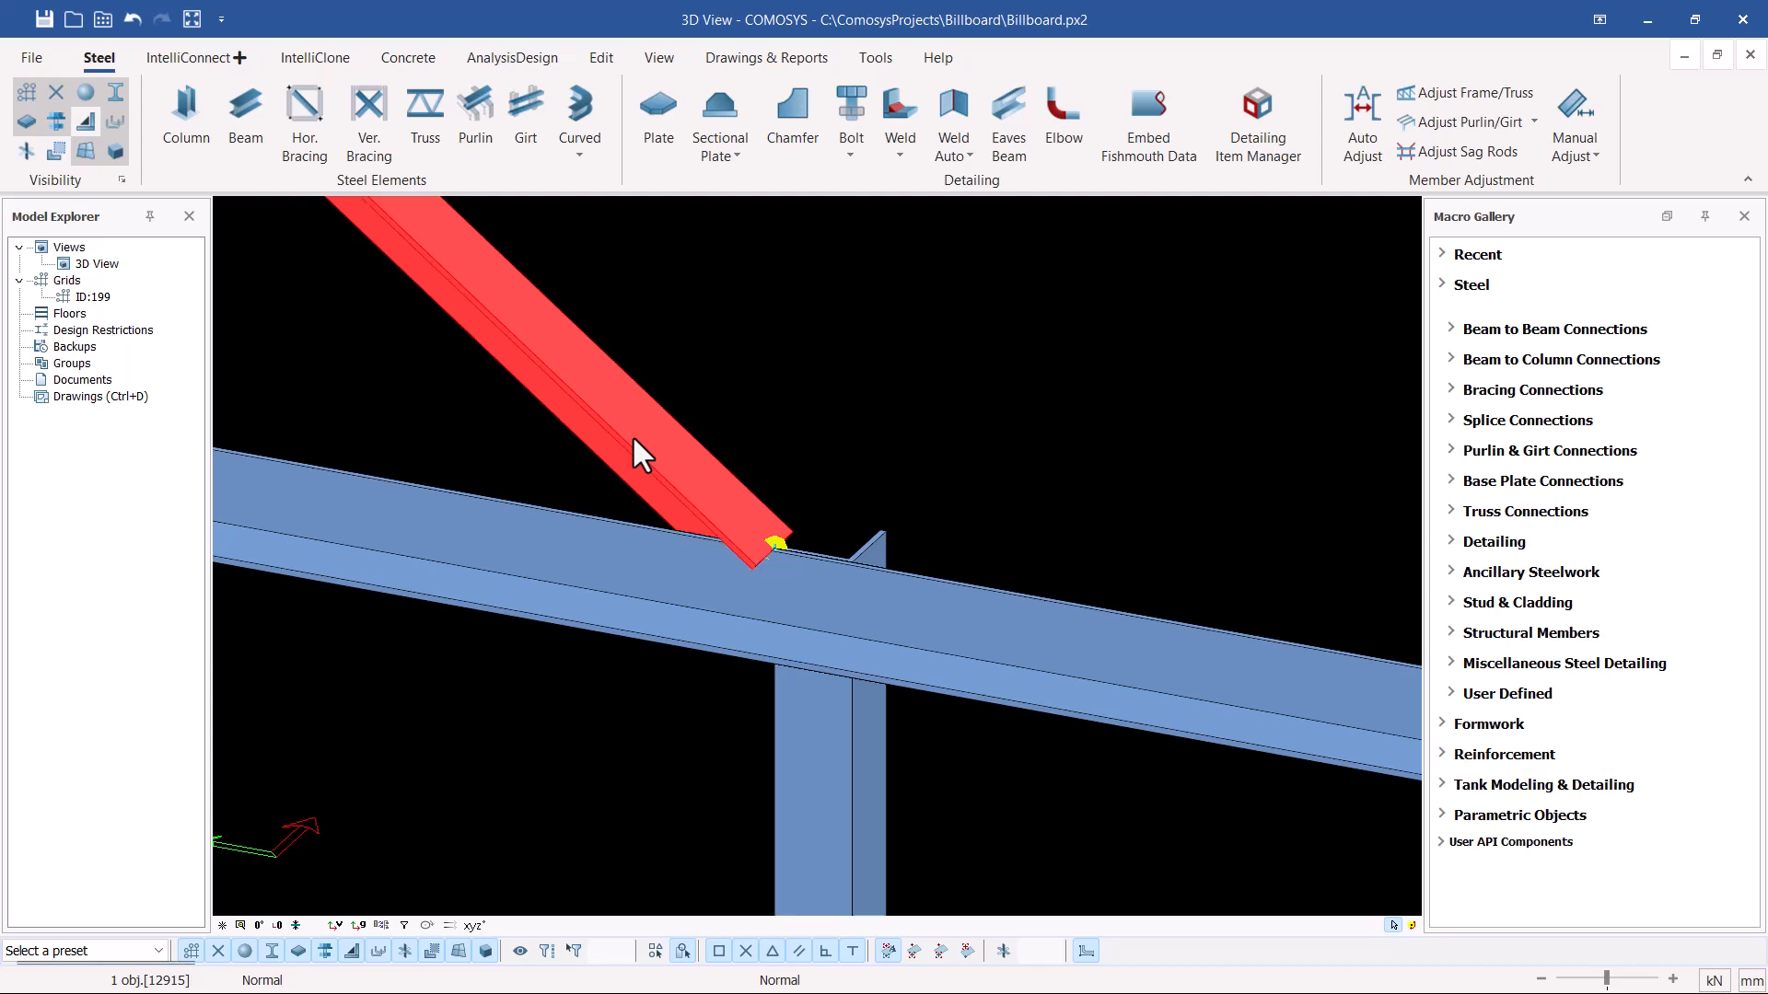
{"action": "key", "text": "space"}
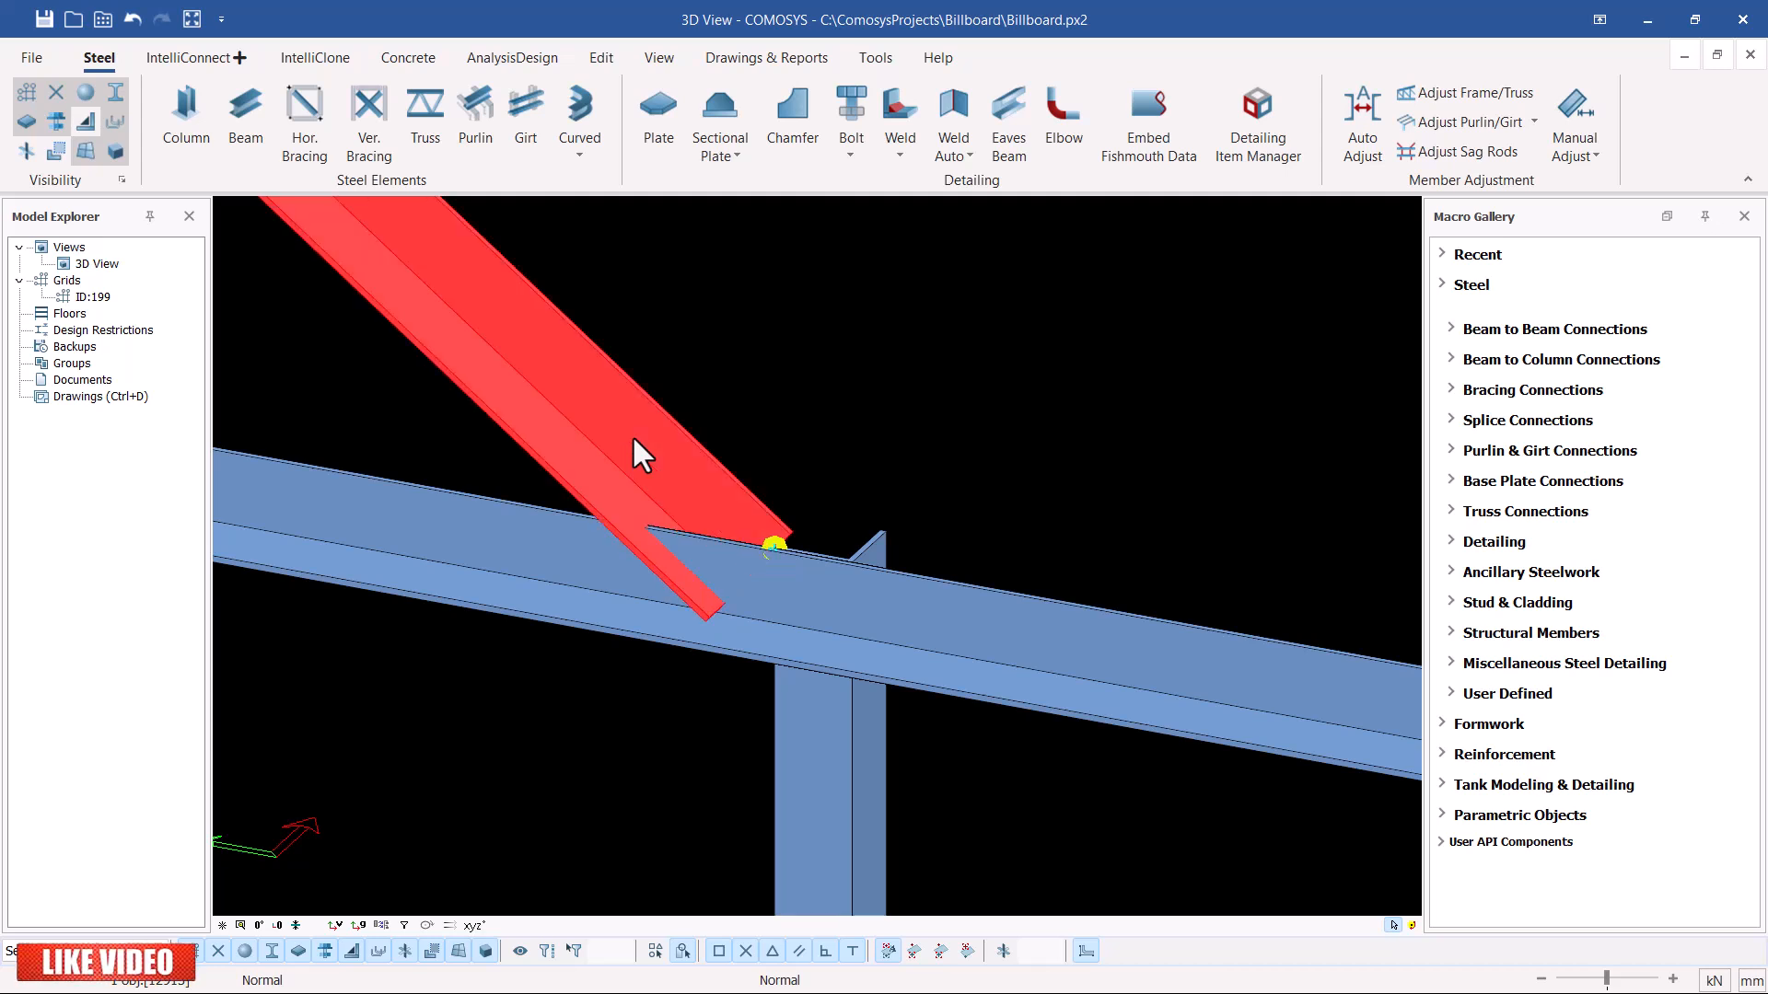
{"action": "key", "text": "space"}
{"action": "key", "text": "space"}
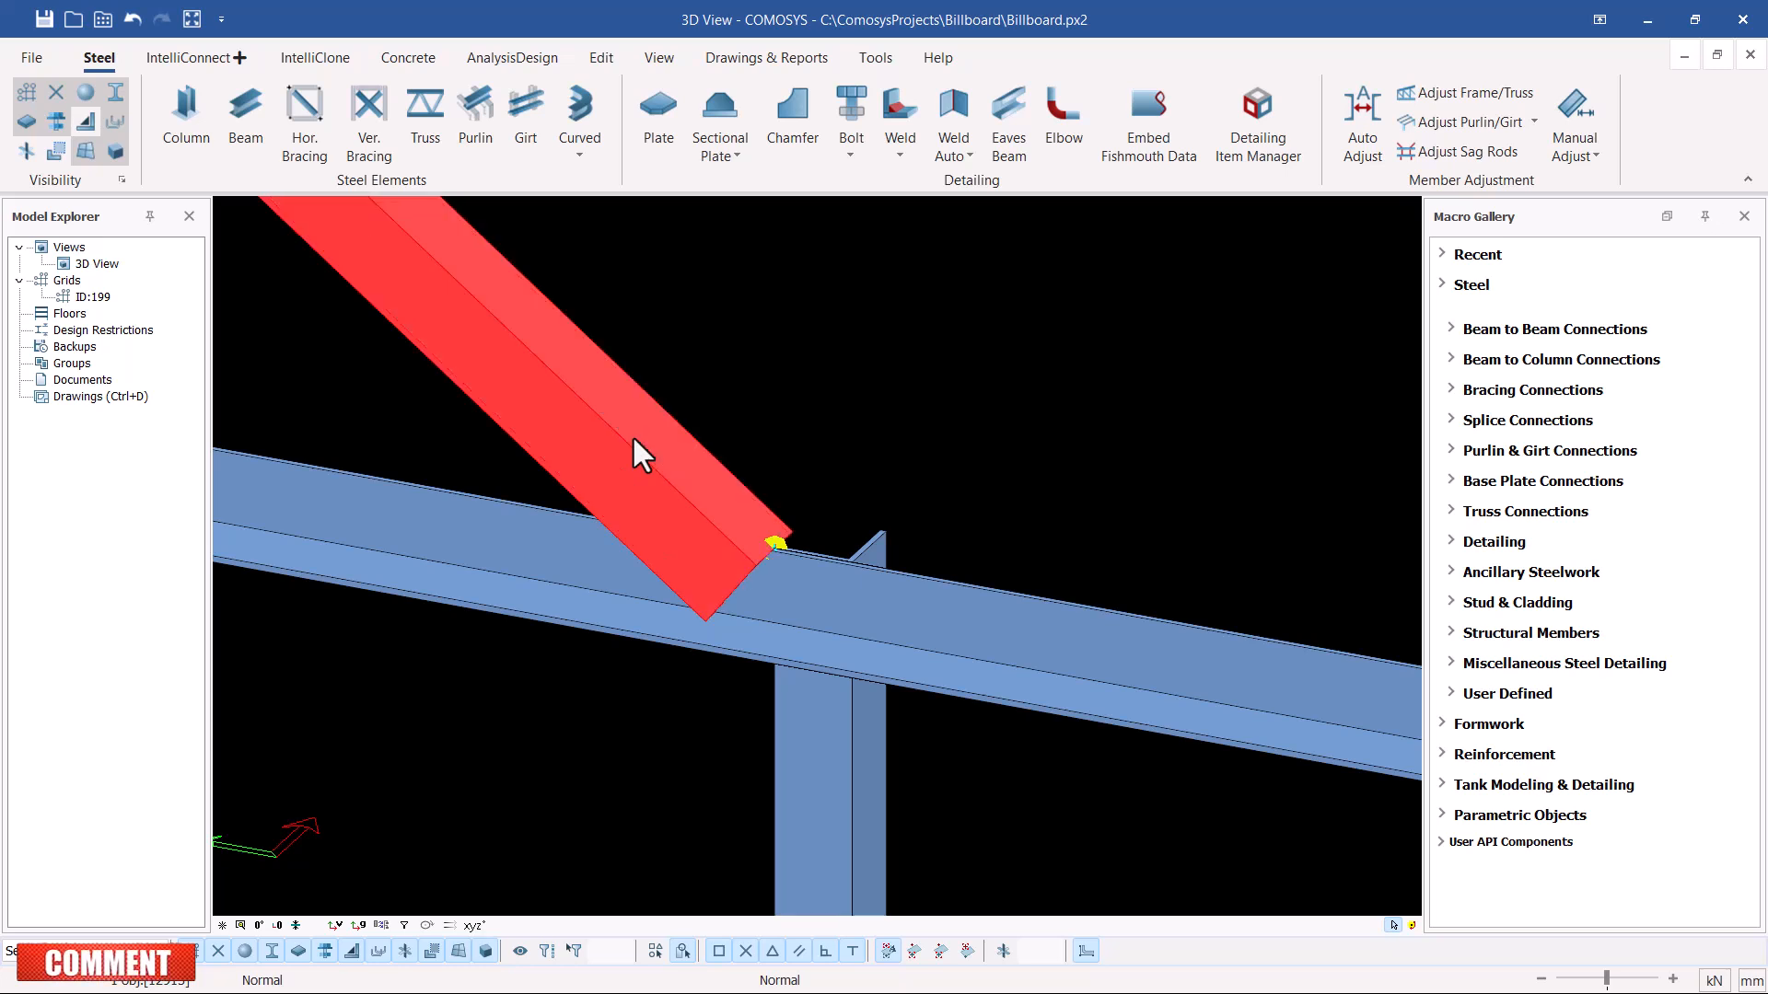
{"action": "key", "text": "space"}
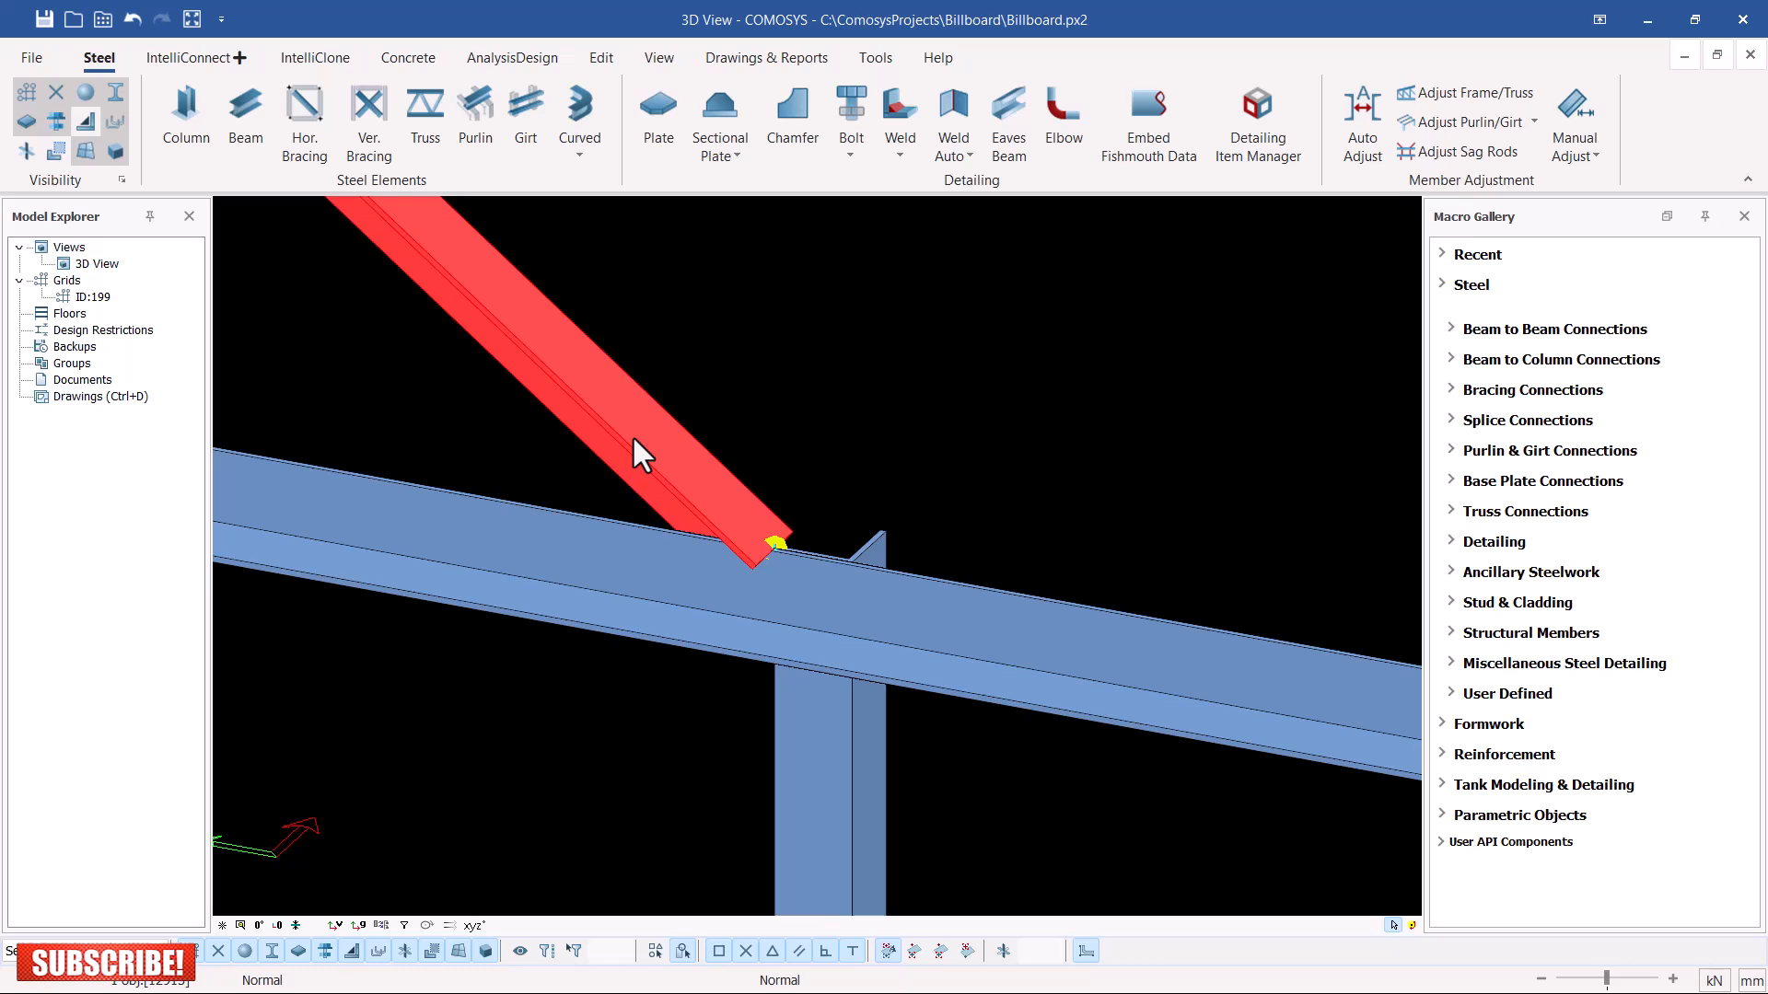
Shift the upper left diagonal's alignment relative to its axis so it sits behind the frame members at the corner.
{"action": "scroll", "coordinate": [923, 707], "scroll_direction": "down", "scroll_amount": 5}
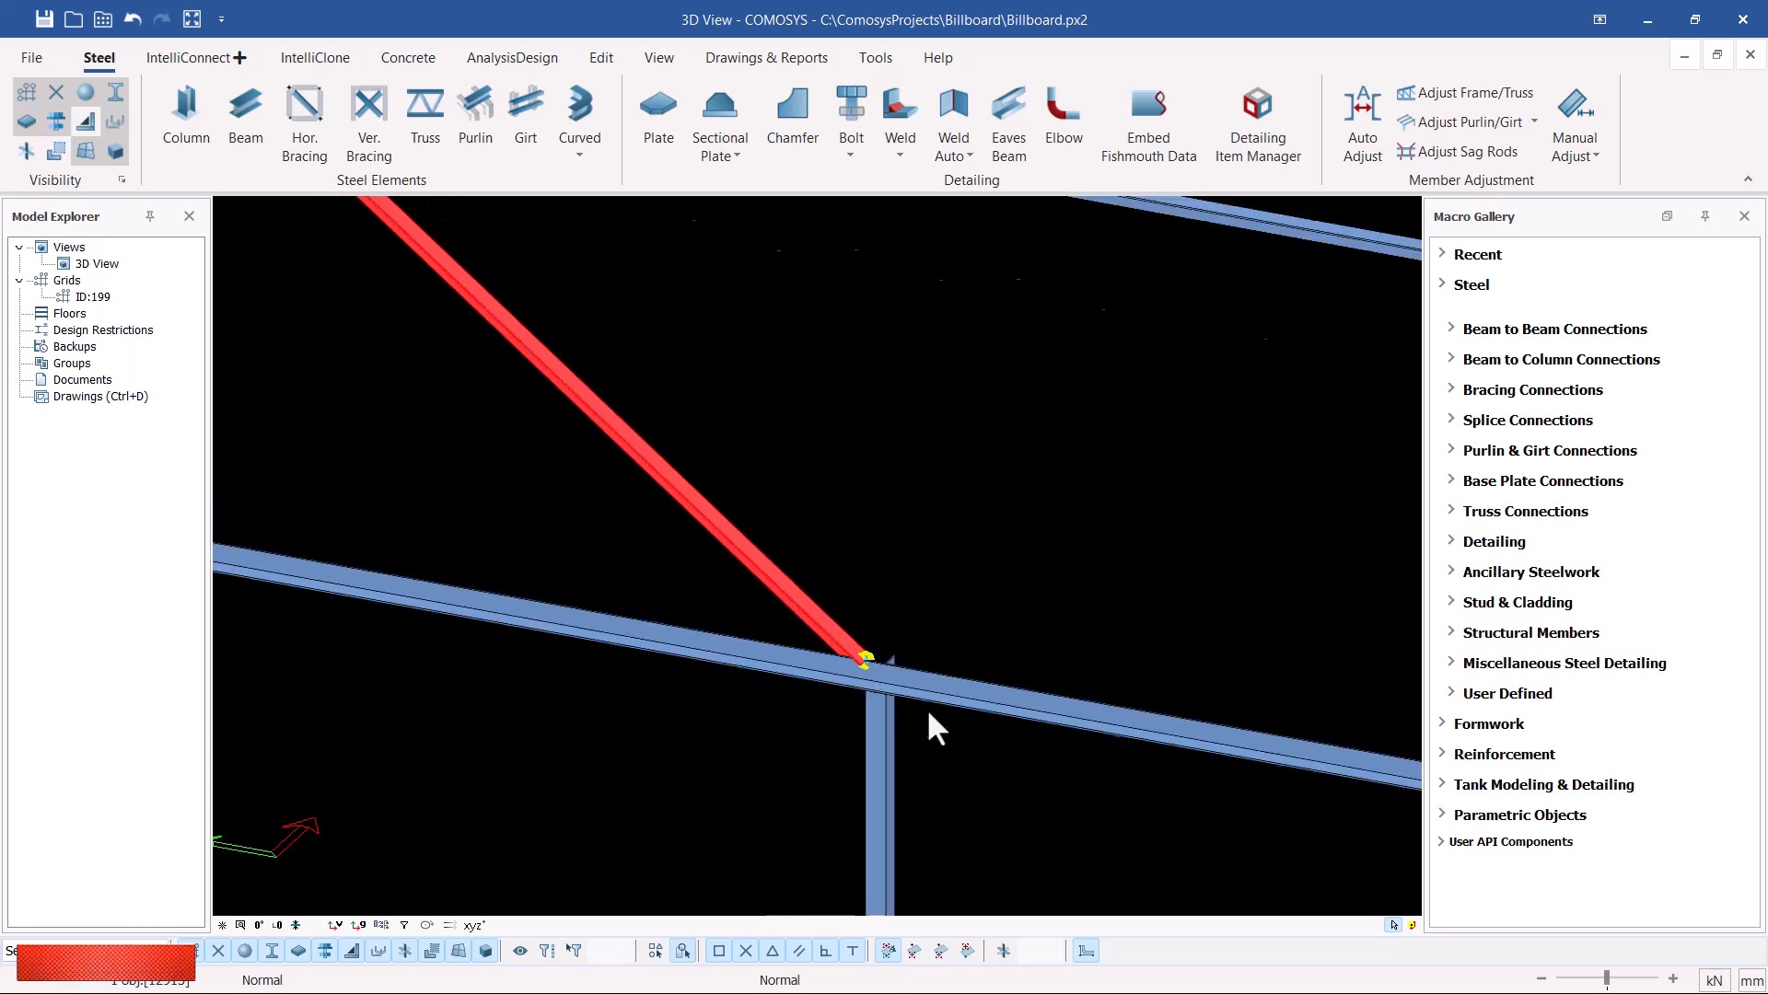
{"action": "scroll", "coordinate": [529, 368], "scroll_direction": "up", "scroll_amount": 6}
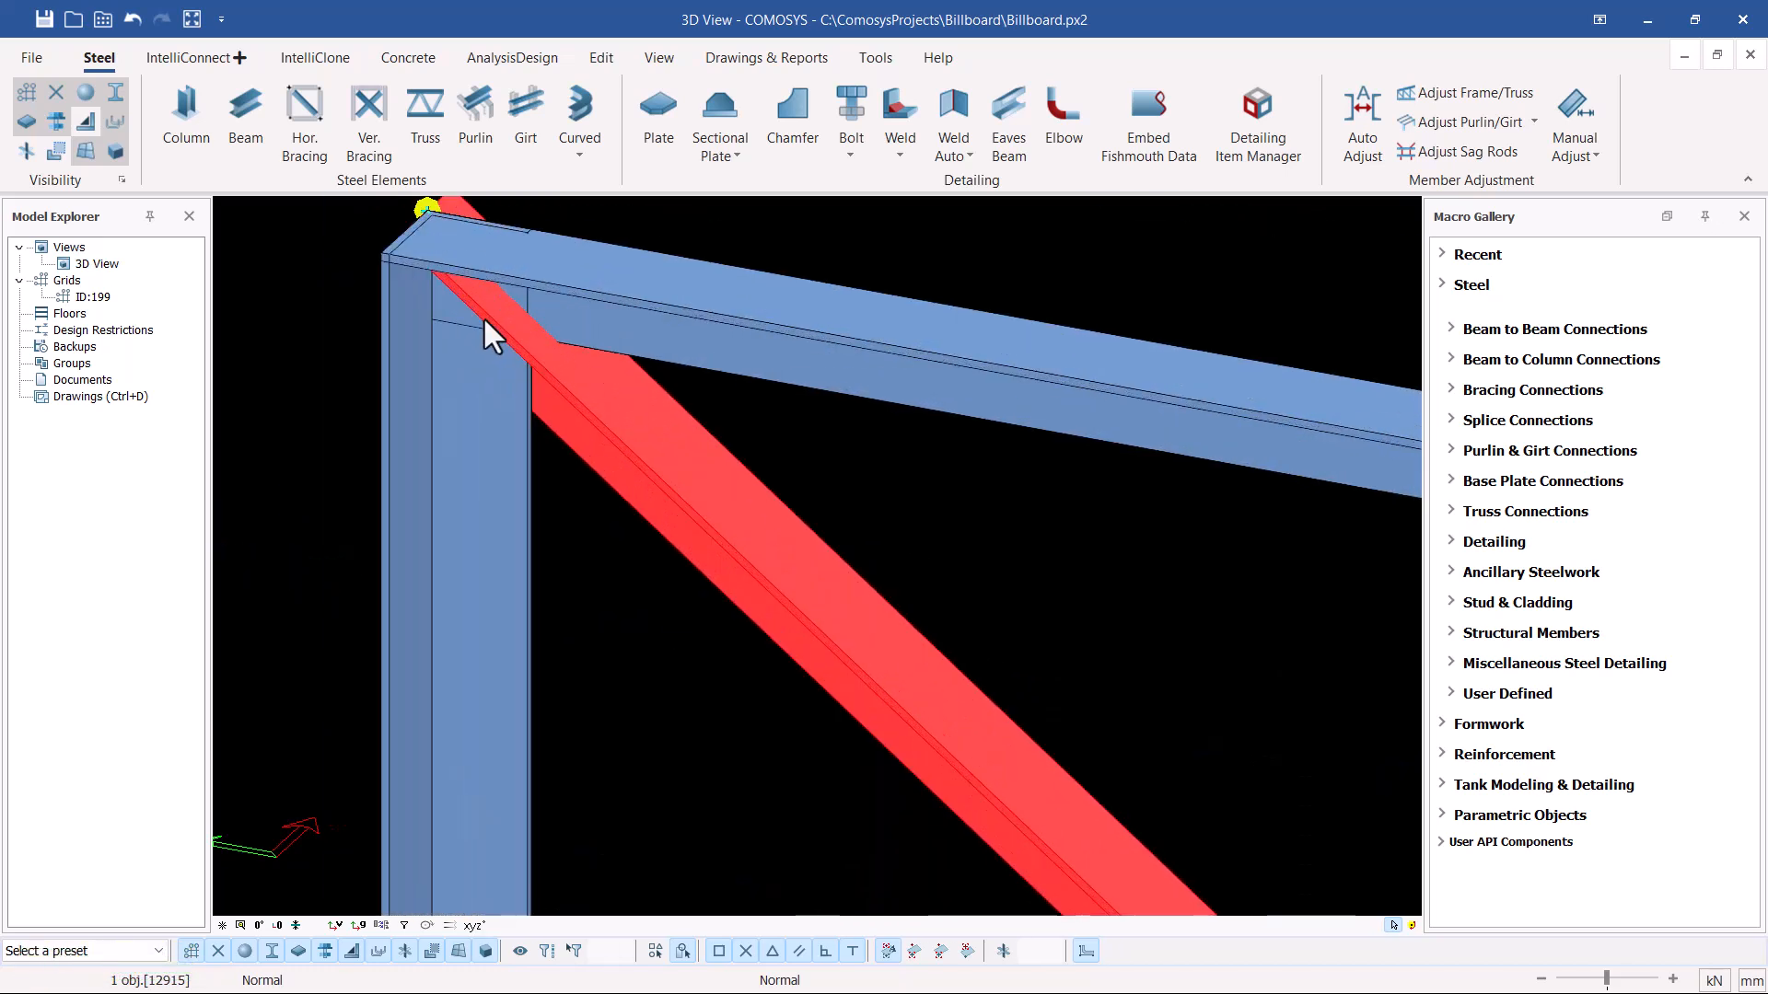
{"action": "scroll", "coordinate": [516, 296], "scroll_direction": "down", "scroll_amount": 2}
{"action": "left_click", "coordinate": [463, 252]}
{"action": "middle_click_drag", "start_coordinate": [462, 250], "coordinate": [519, 282]}
{"action": "left_click", "coordinate": [510, 302]}
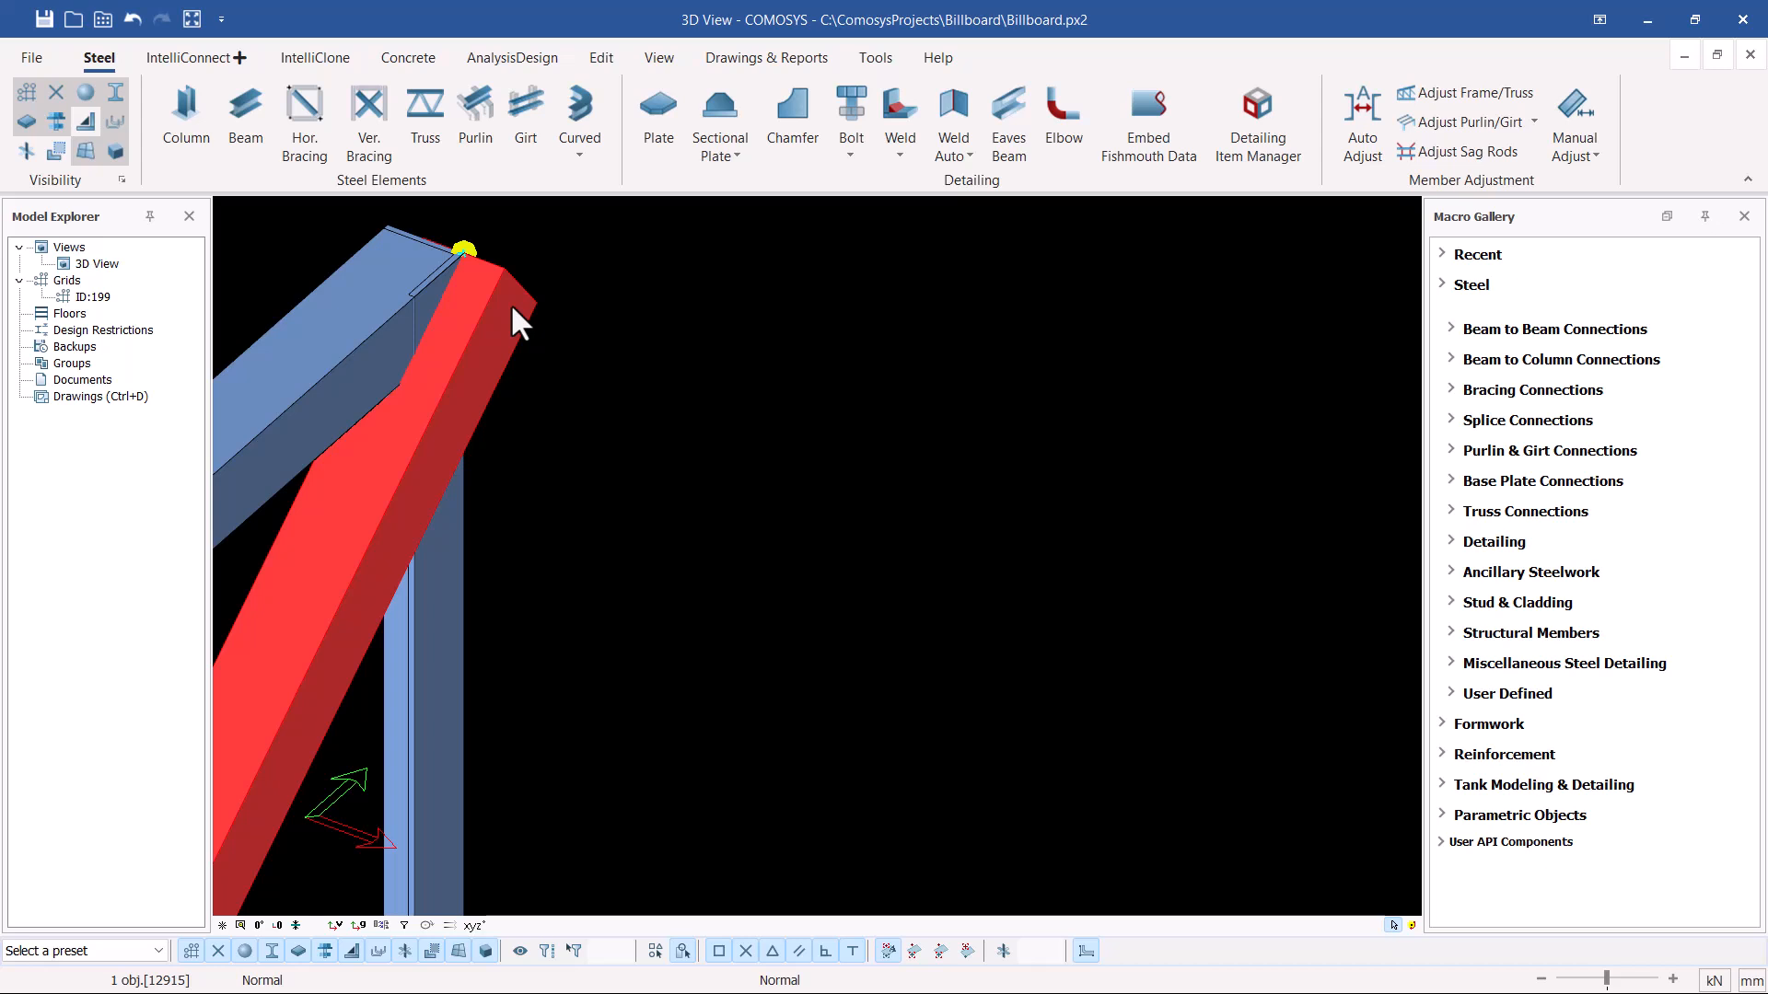
{"action": "key", "text": "ctrl+Right"}
{"action": "key", "text": "ctrl+Right"}
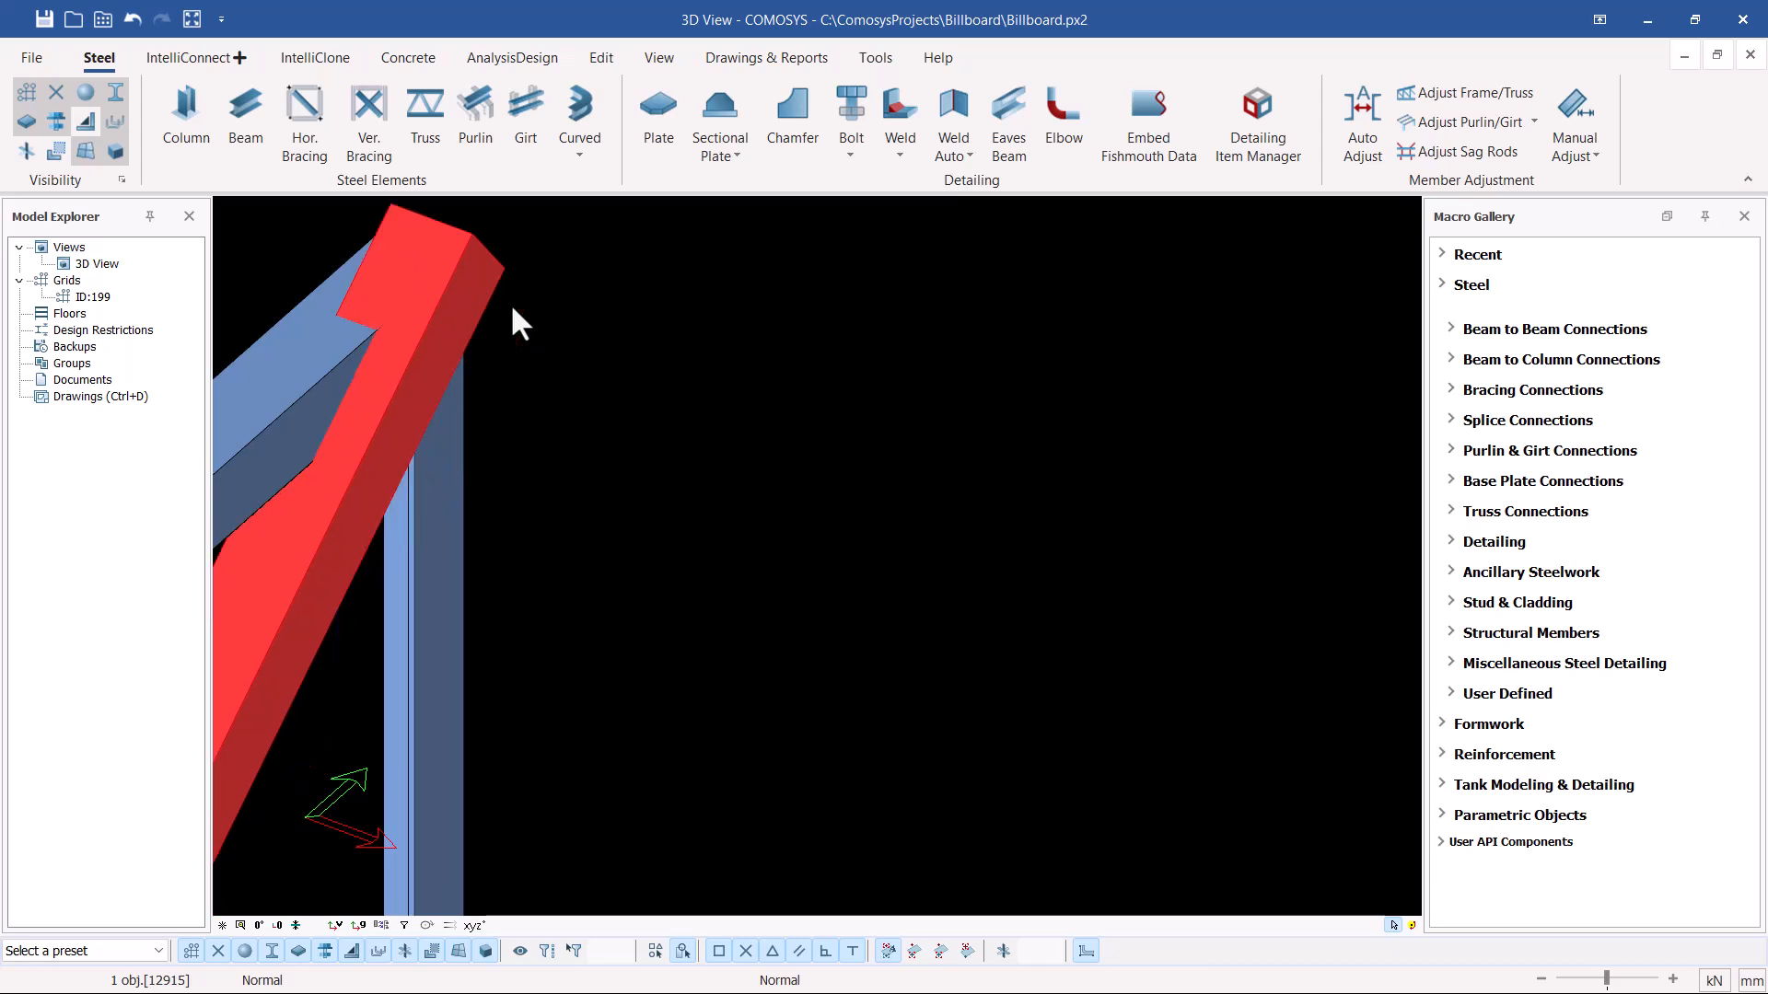
{"action": "key", "text": "ctrl+Down"}
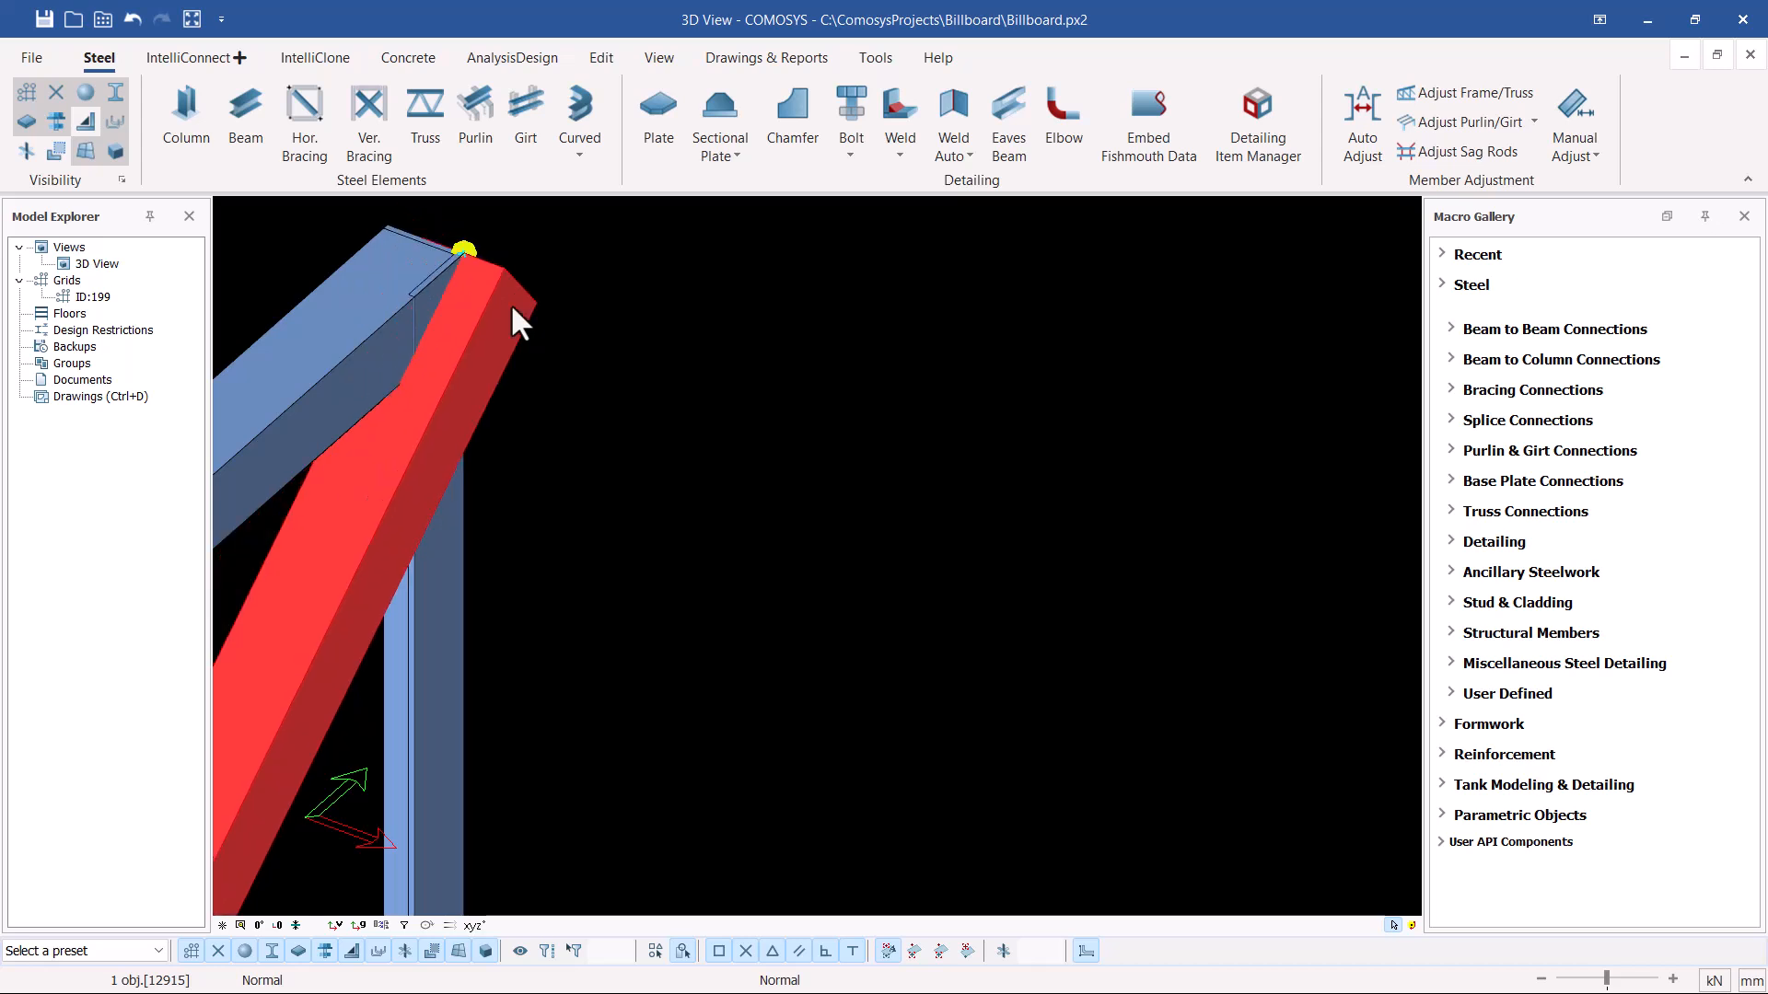
{"action": "key", "text": "ctrl+Right"}
{"action": "key", "text": "ctrl+Right"}
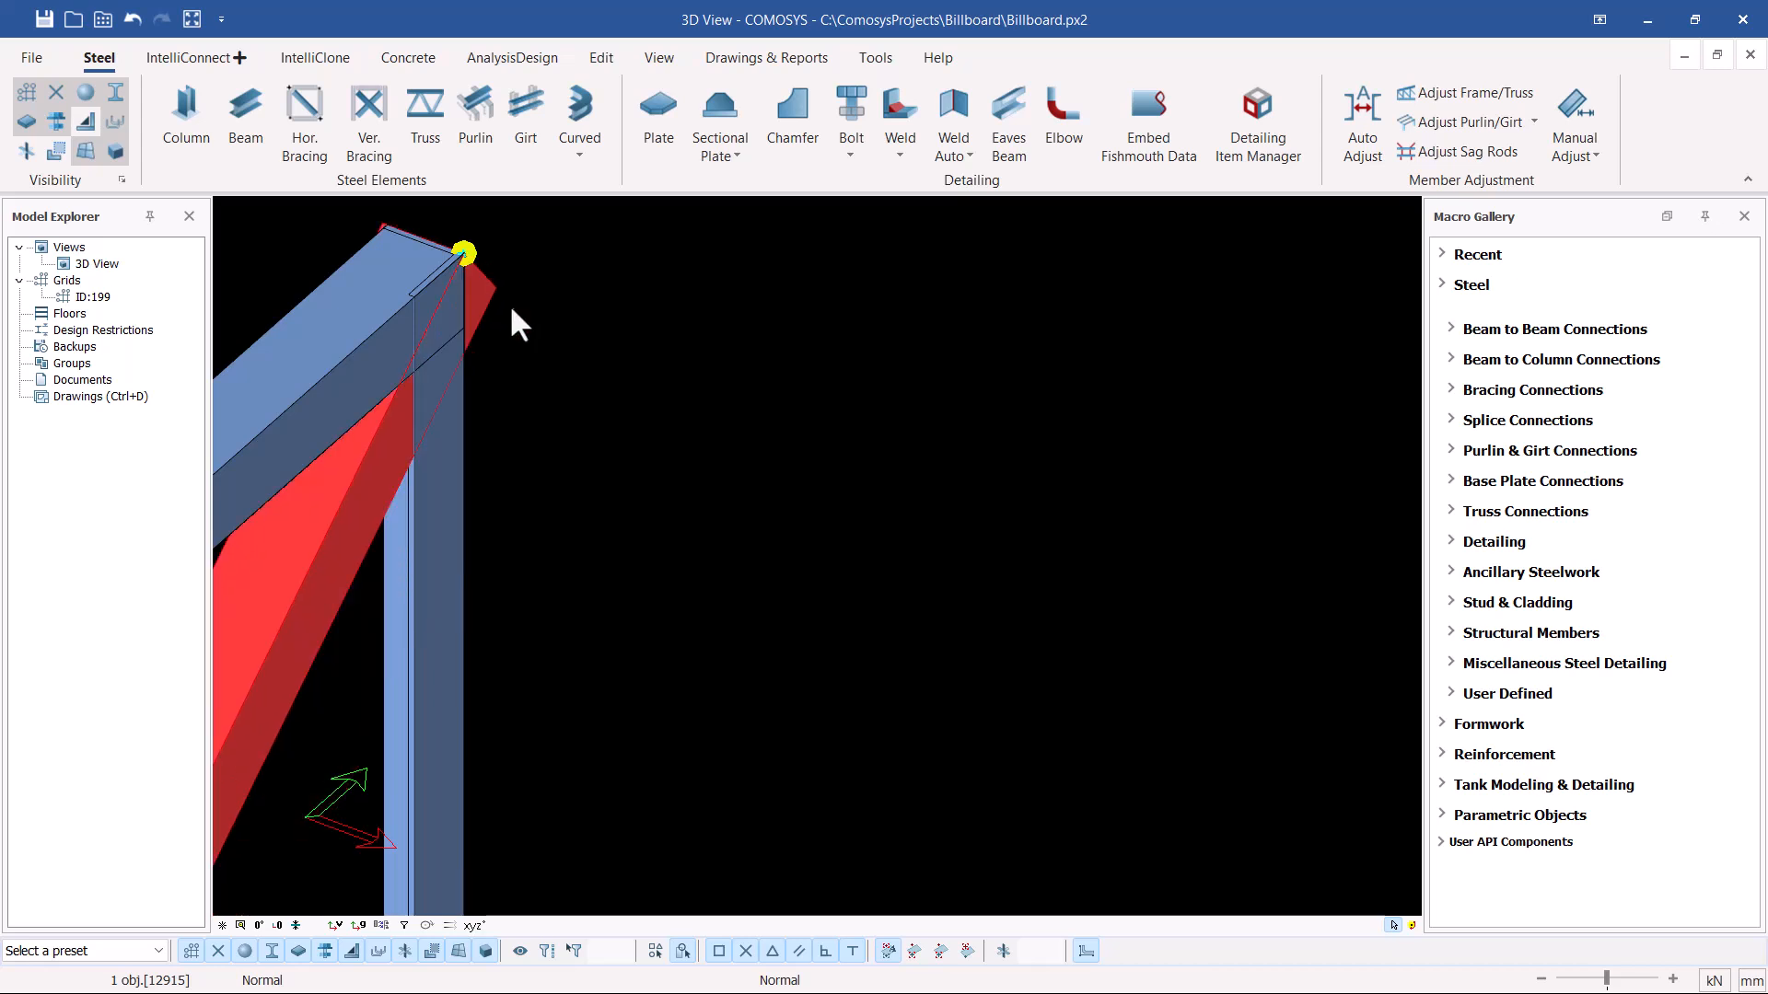
{"action": "left_click", "coordinate": [659, 368]}
Draw a diagonal beam from the left inner vertical's bottom joint to the lower left corner of the frame.
{"action": "scroll", "coordinate": [773, 309], "scroll_direction": "down", "scroll_amount": 6}
{"action": "scroll", "coordinate": [801, 313], "scroll_direction": "down", "scroll_amount": 3}
{"action": "scroll", "coordinate": [718, 488], "scroll_direction": "up", "scroll_amount": 3}
{"action": "scroll", "coordinate": [680, 401], "scroll_direction": "down", "scroll_amount": 5}
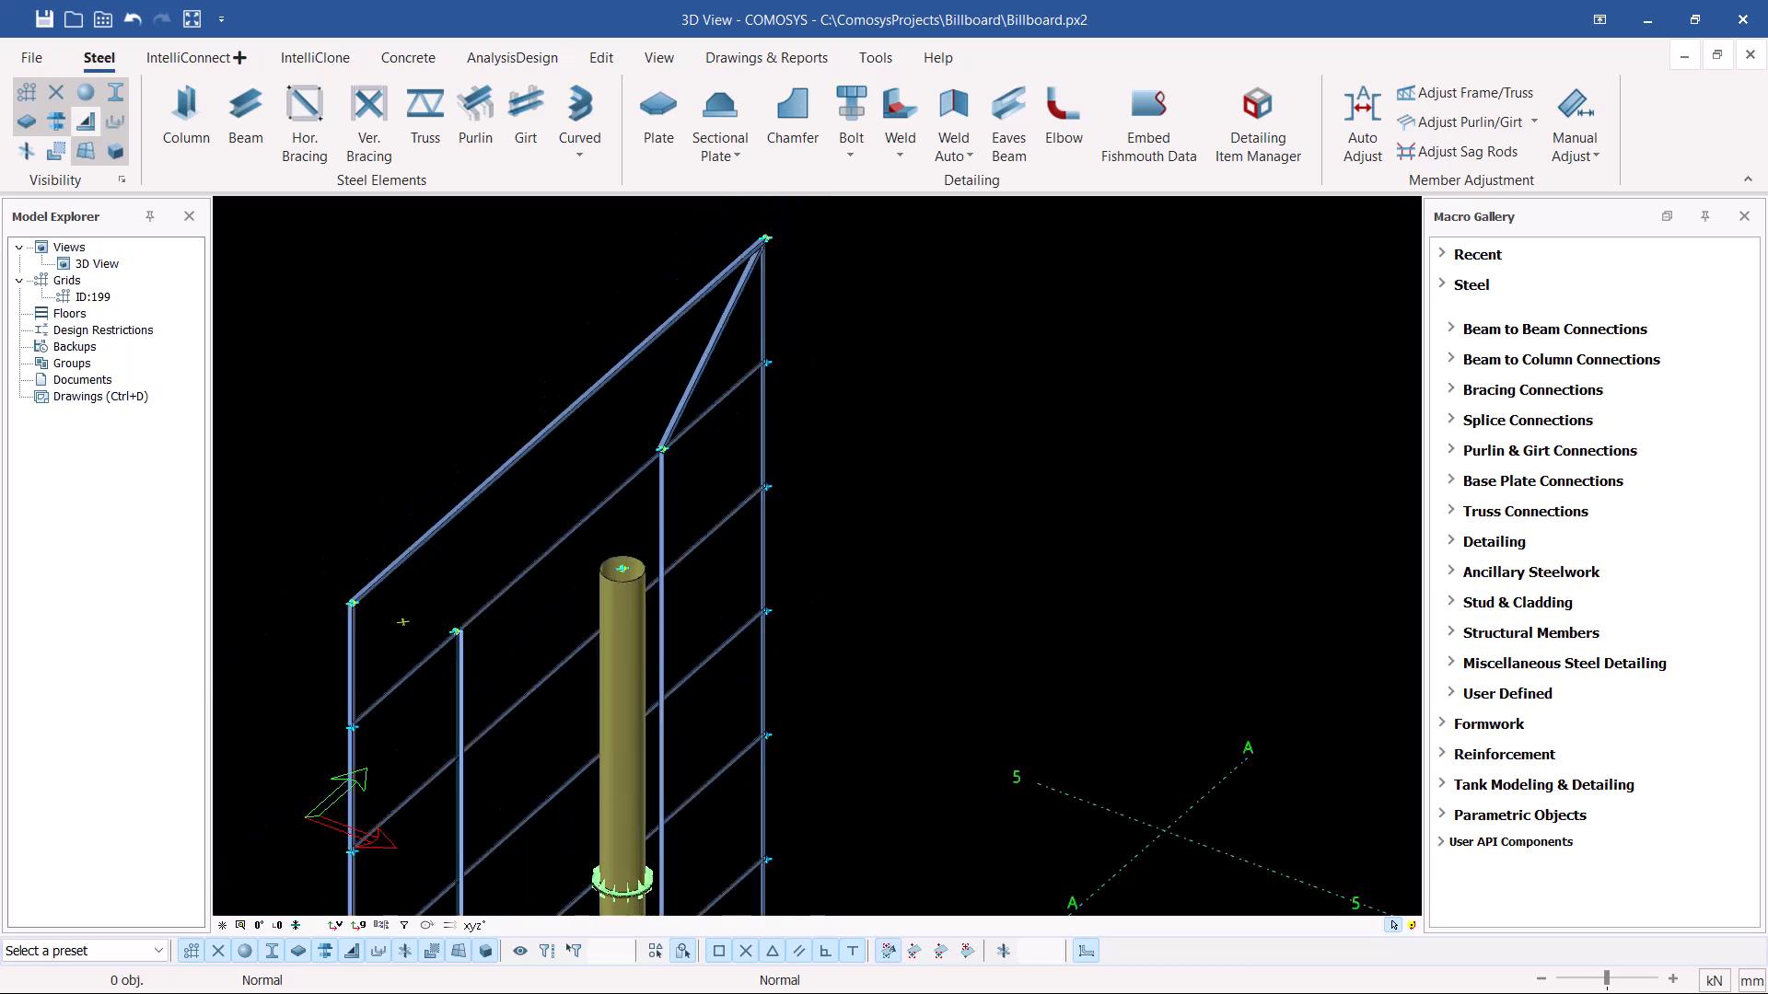
{"action": "scroll", "coordinate": [683, 627], "scroll_direction": "up", "scroll_amount": 5}
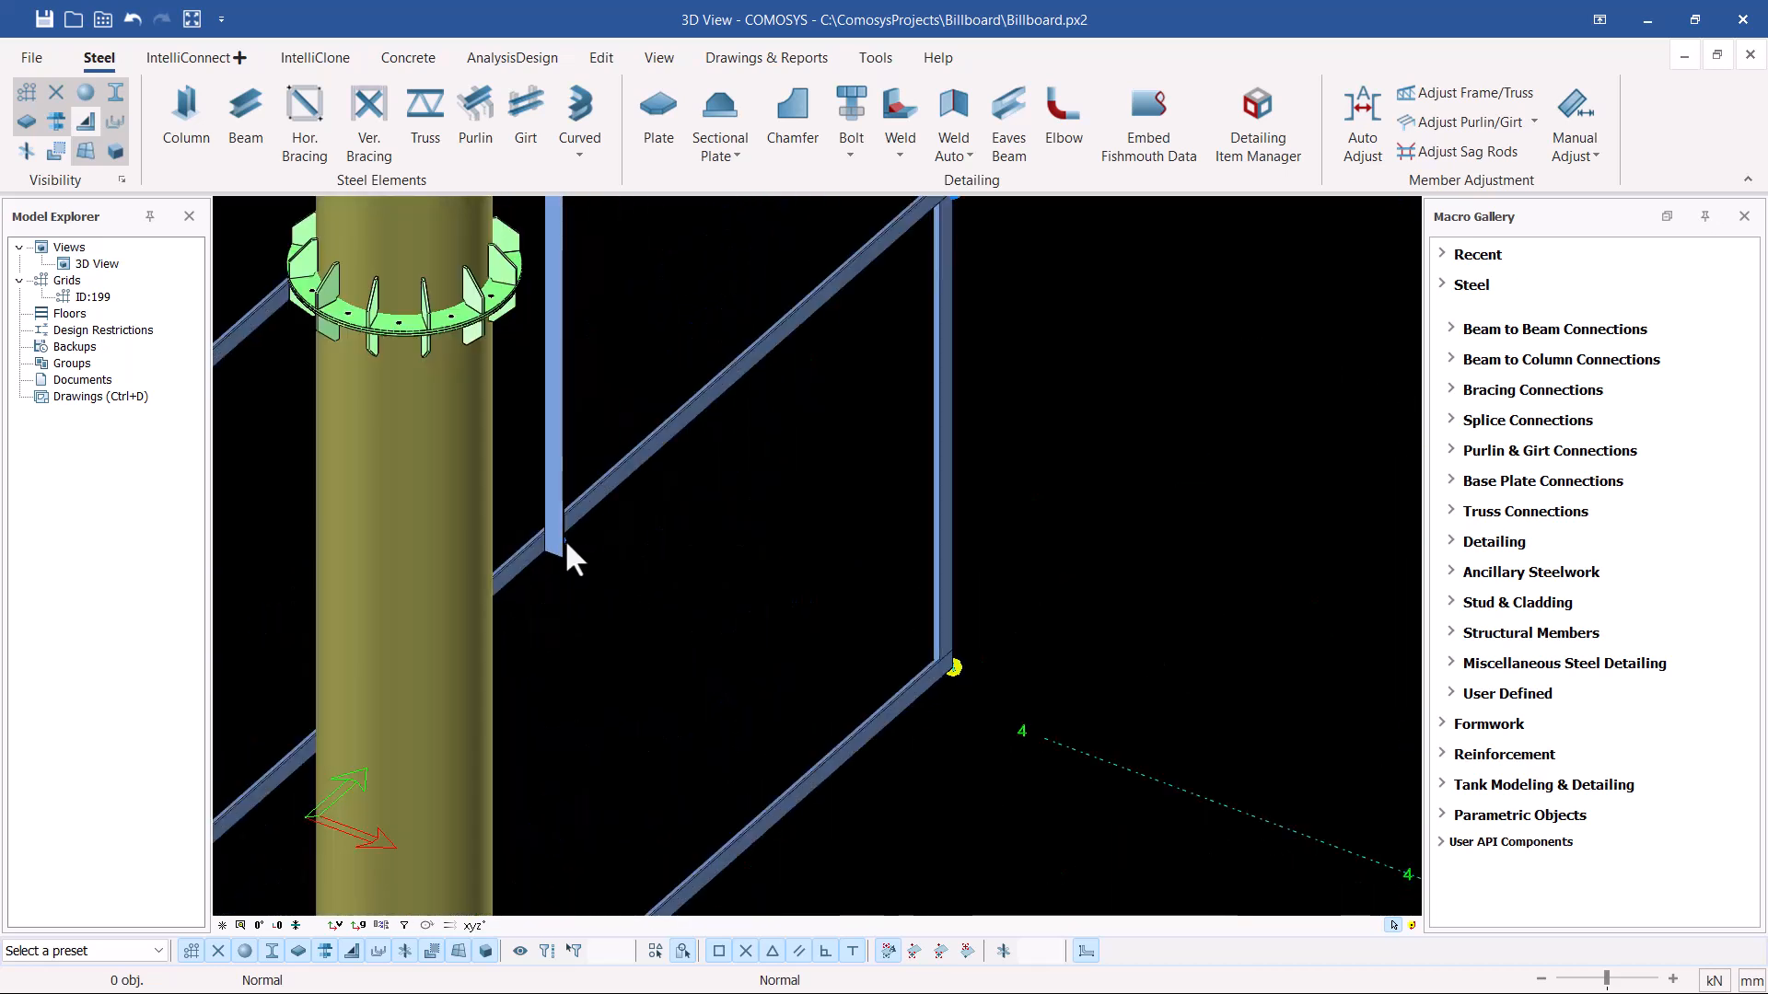
{"action": "left_click", "coordinate": [563, 539]}
{"action": "middle_click_drag", "start_coordinate": [563, 539], "coordinate": [603, 557]}
{"action": "middle_click_drag", "start_coordinate": [839, 464], "coordinate": [742, 435]}
{"action": "scroll", "coordinate": [746, 442], "scroll_direction": "down", "scroll_amount": 3}
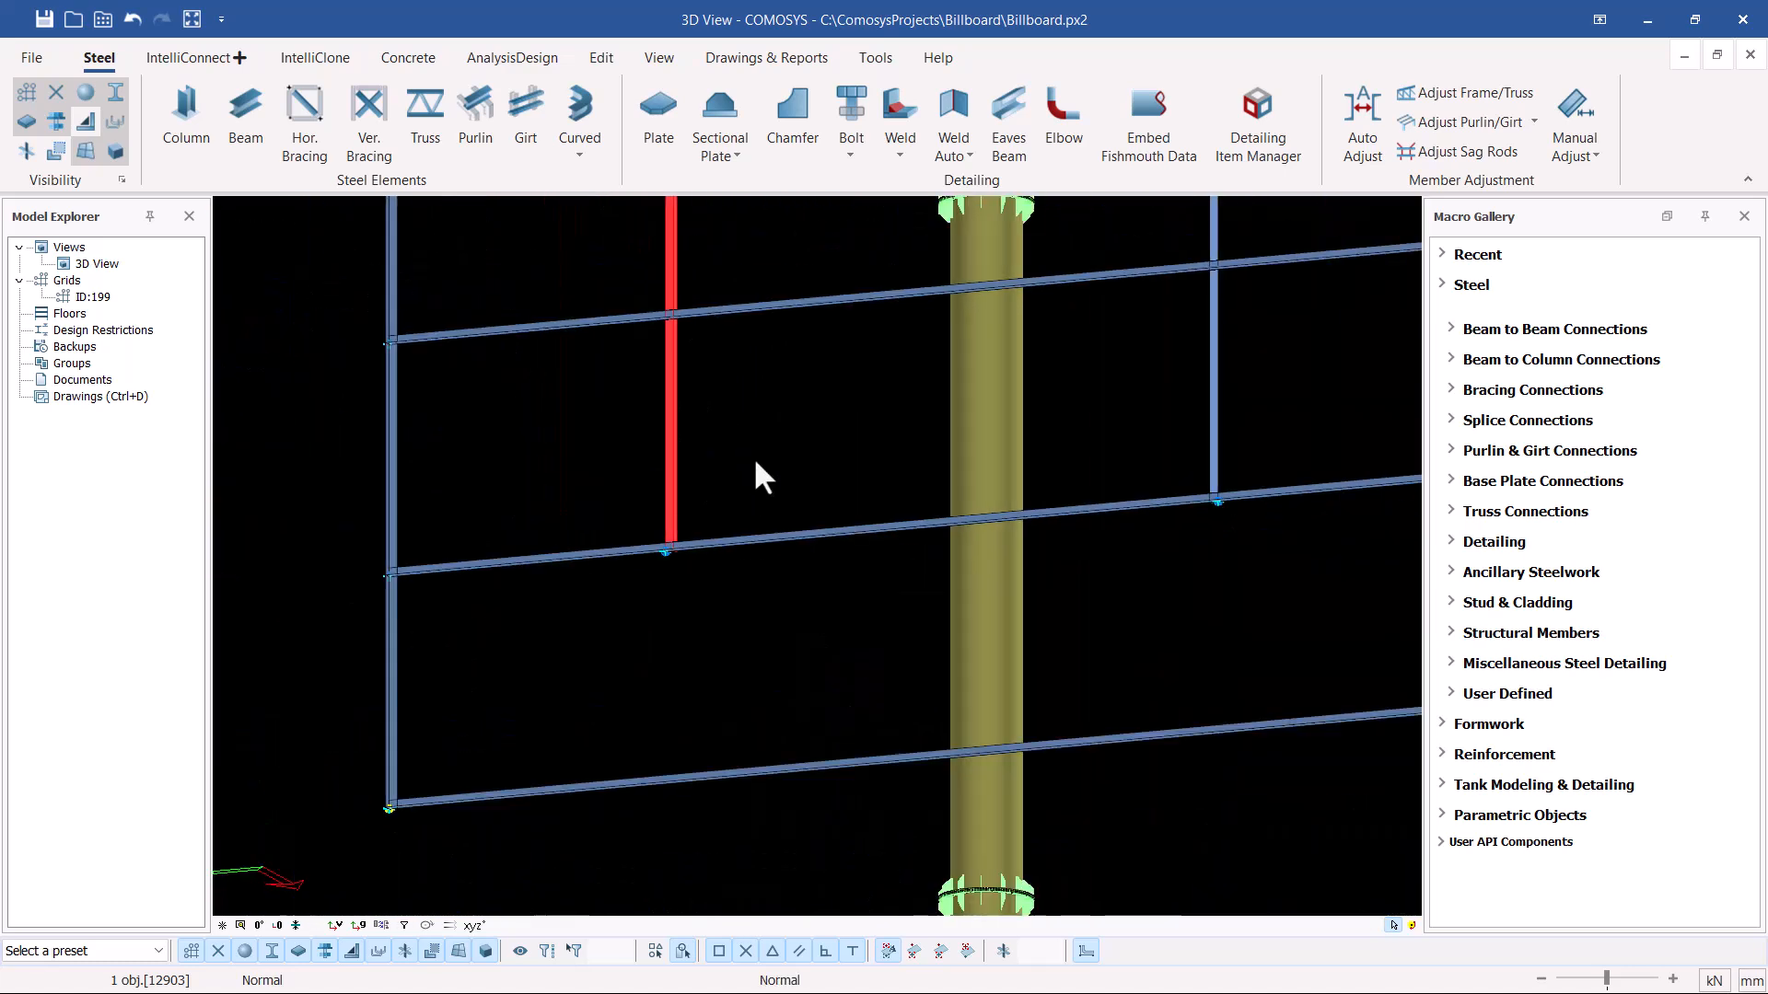
{"action": "scroll", "coordinate": [403, 815], "scroll_direction": "up", "scroll_amount": 3}
{"action": "left_click", "coordinate": [304, 116]}
{"action": "scroll", "coordinate": [892, 569], "scroll_direction": "down", "scroll_amount": 2}
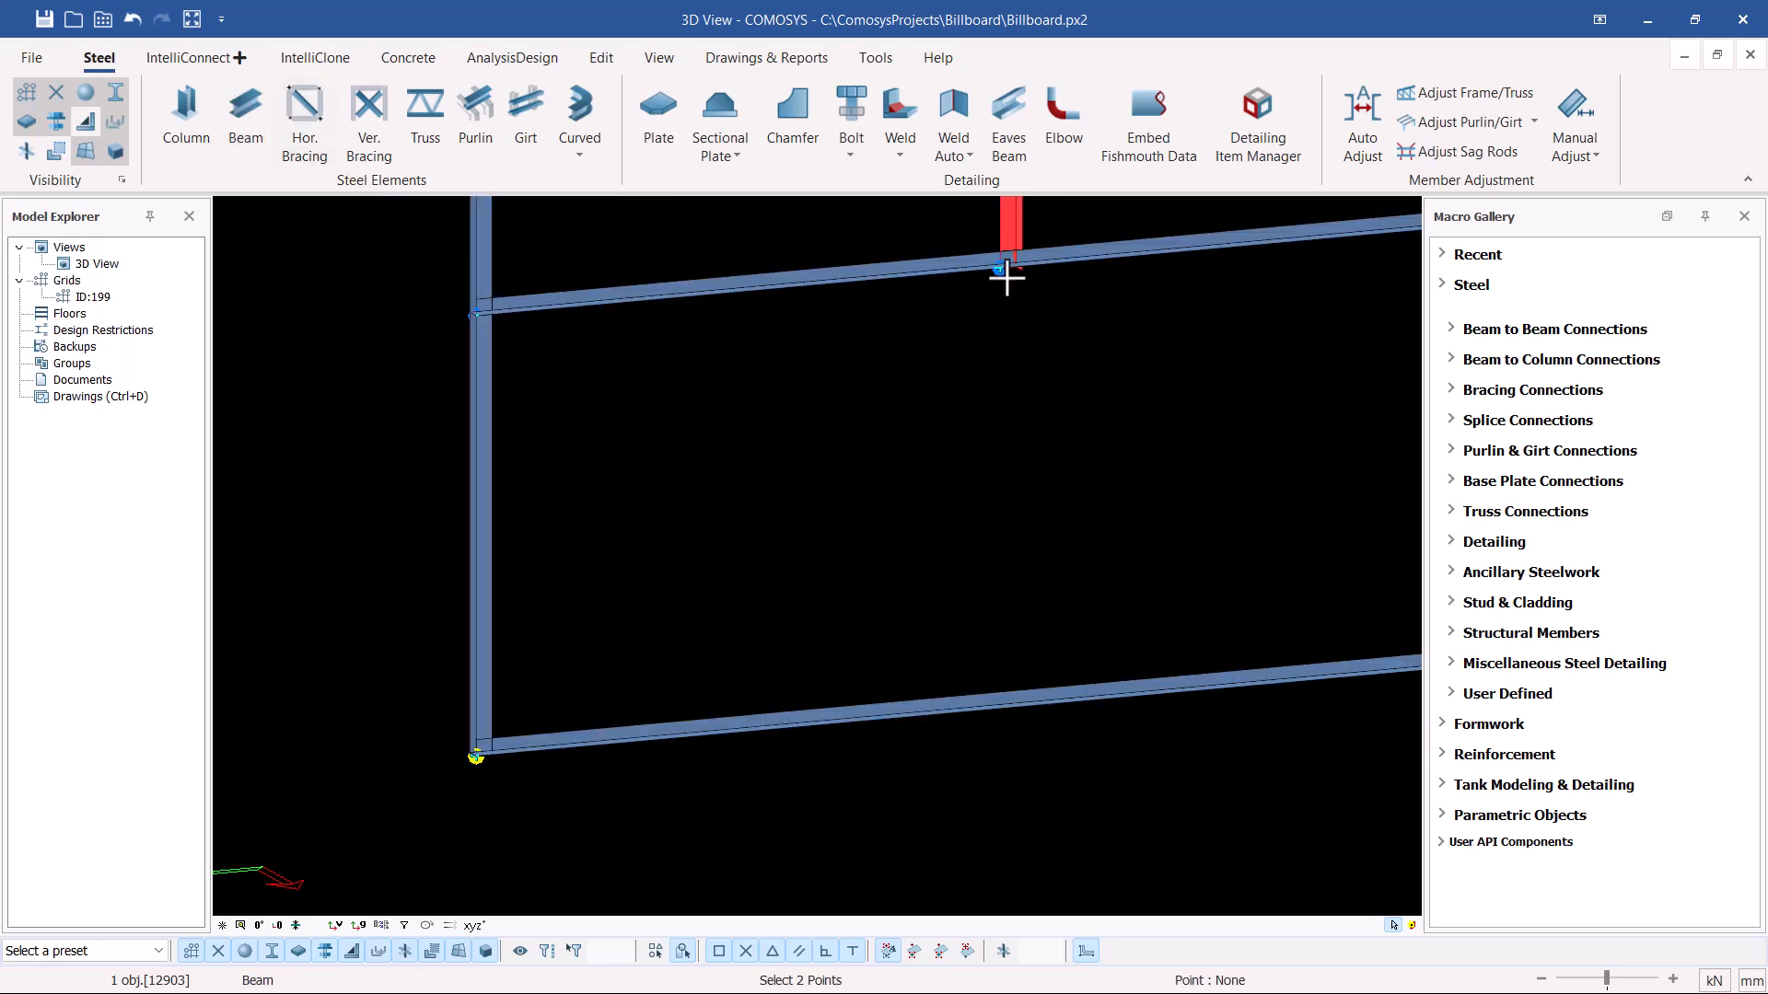
{"action": "left_click", "coordinate": [474, 761]}
{"action": "right_click", "coordinate": [1135, 344]}
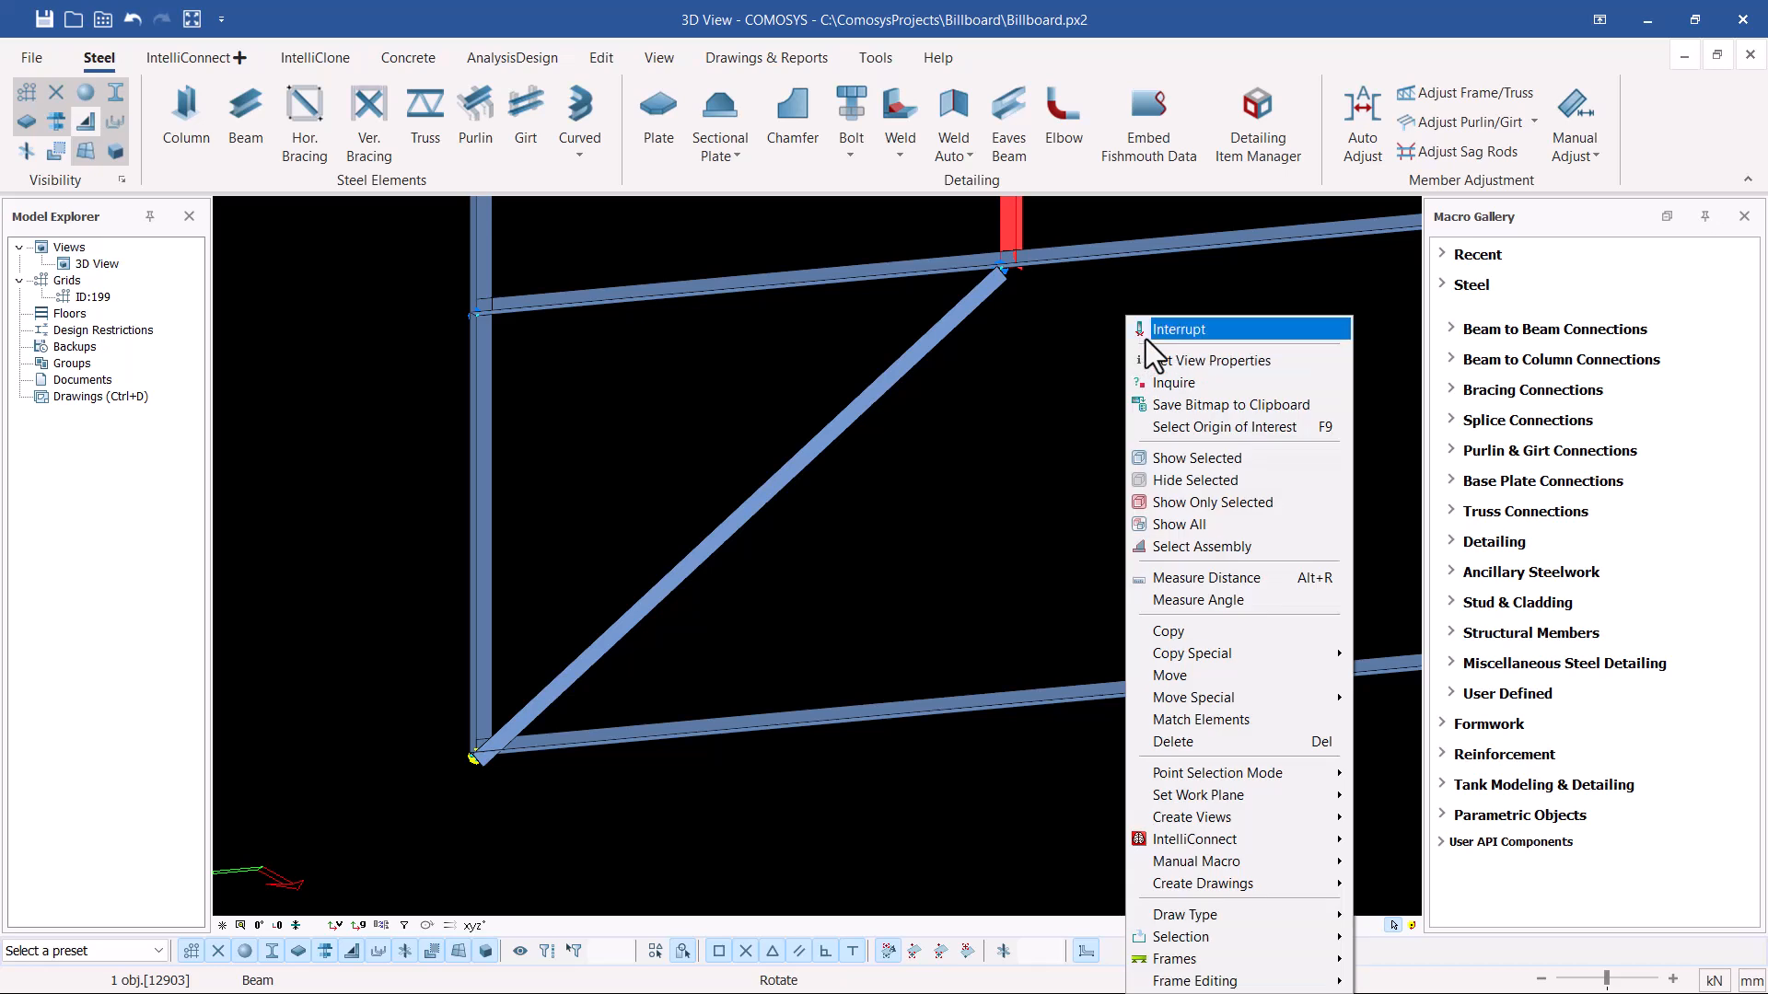
{"action": "left_click", "coordinate": [1158, 326]}
Check the profile properties of the new lower left diagonal against those of the horizontal it meets at the inner vertical.
{"action": "left_click", "coordinate": [941, 334]}
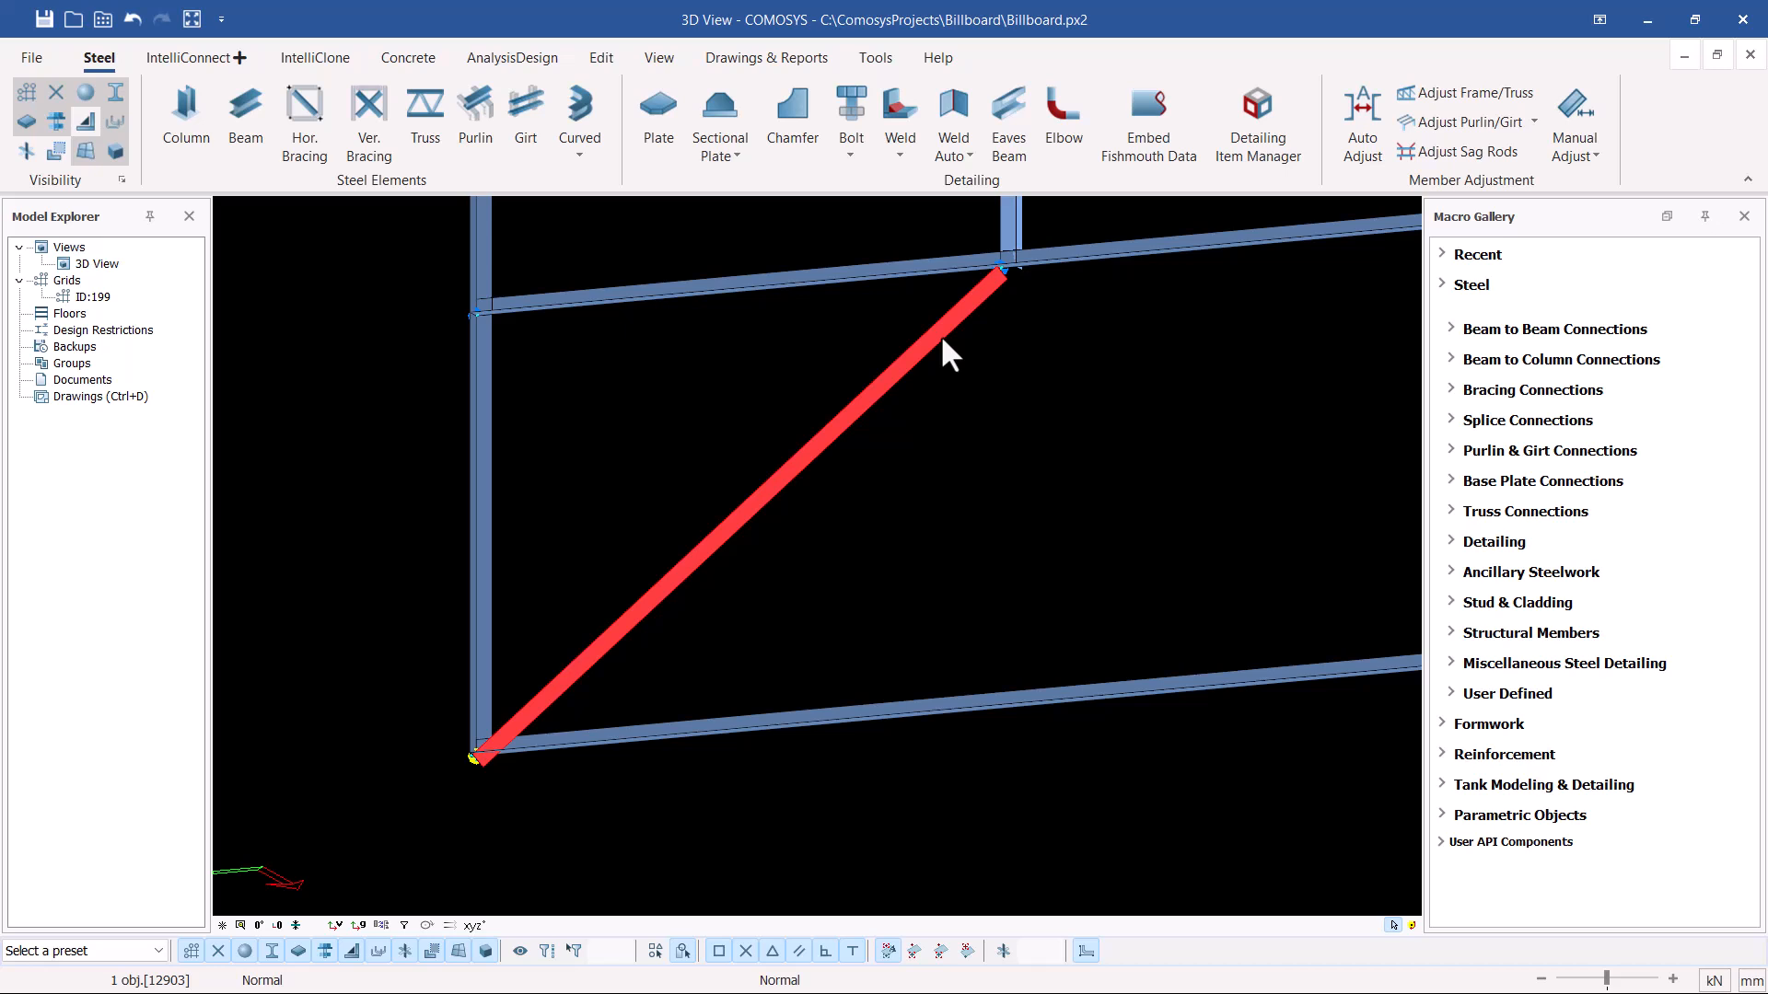
{"action": "double_click", "coordinate": [941, 334]}
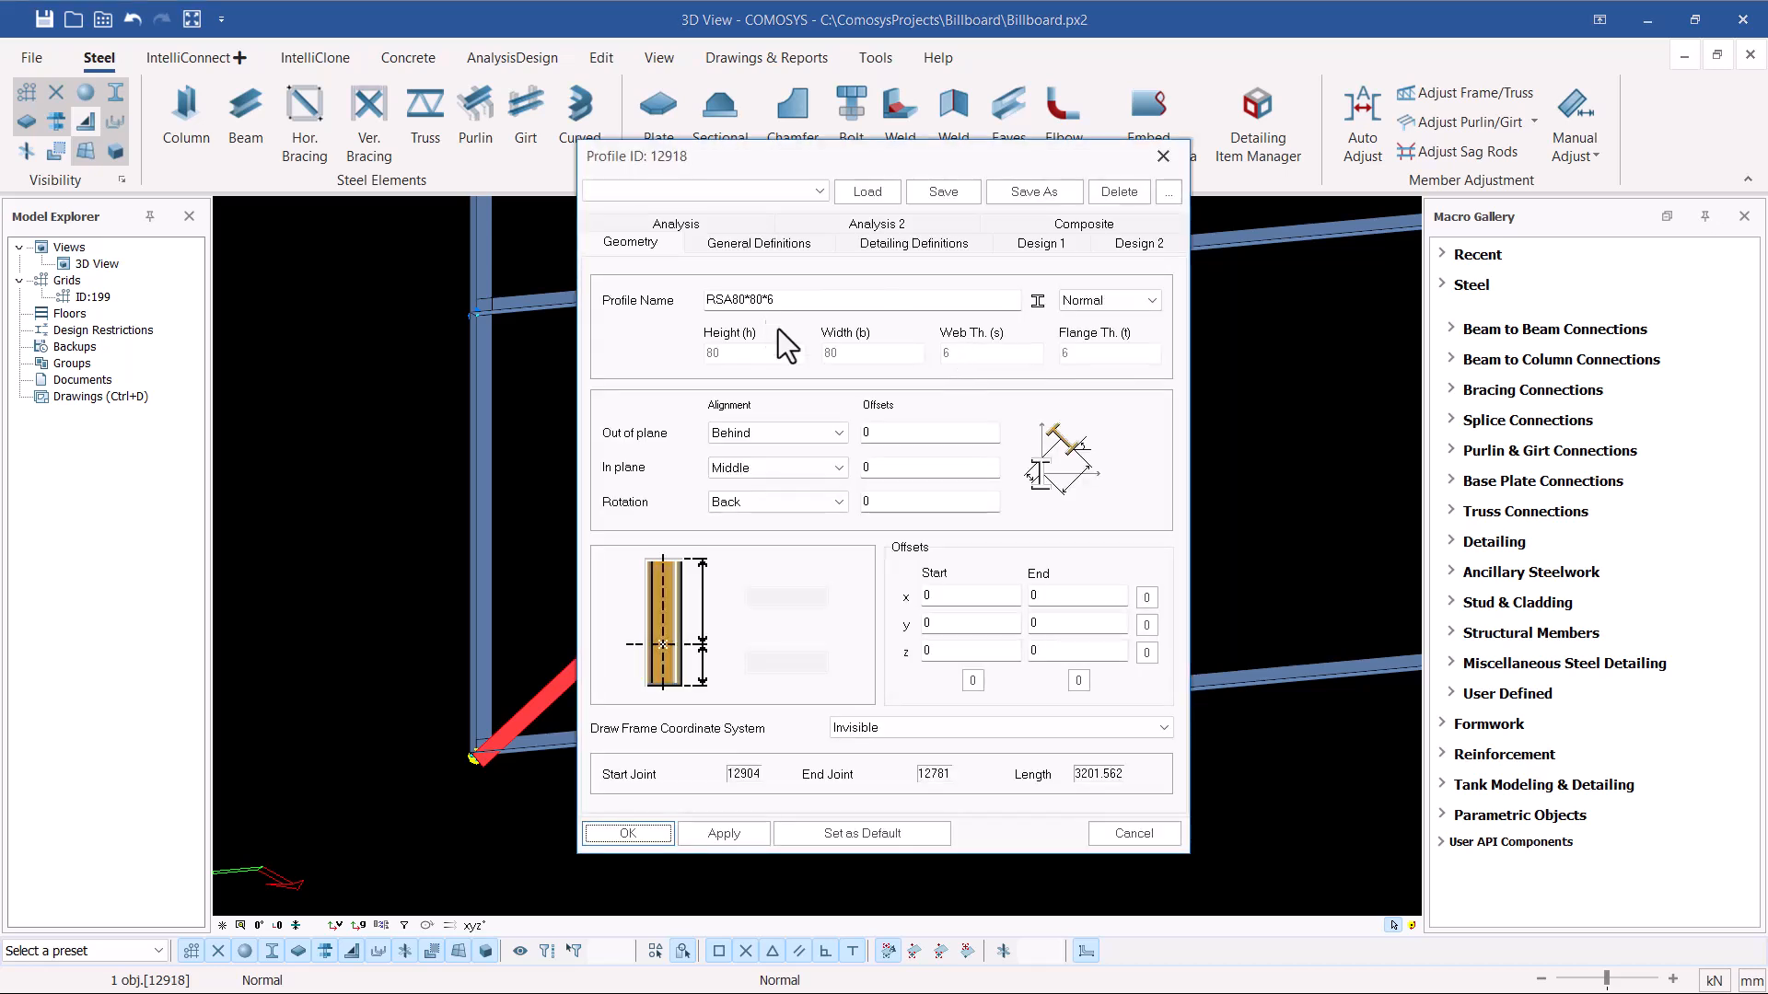
{"action": "left_click", "coordinate": [1163, 155]}
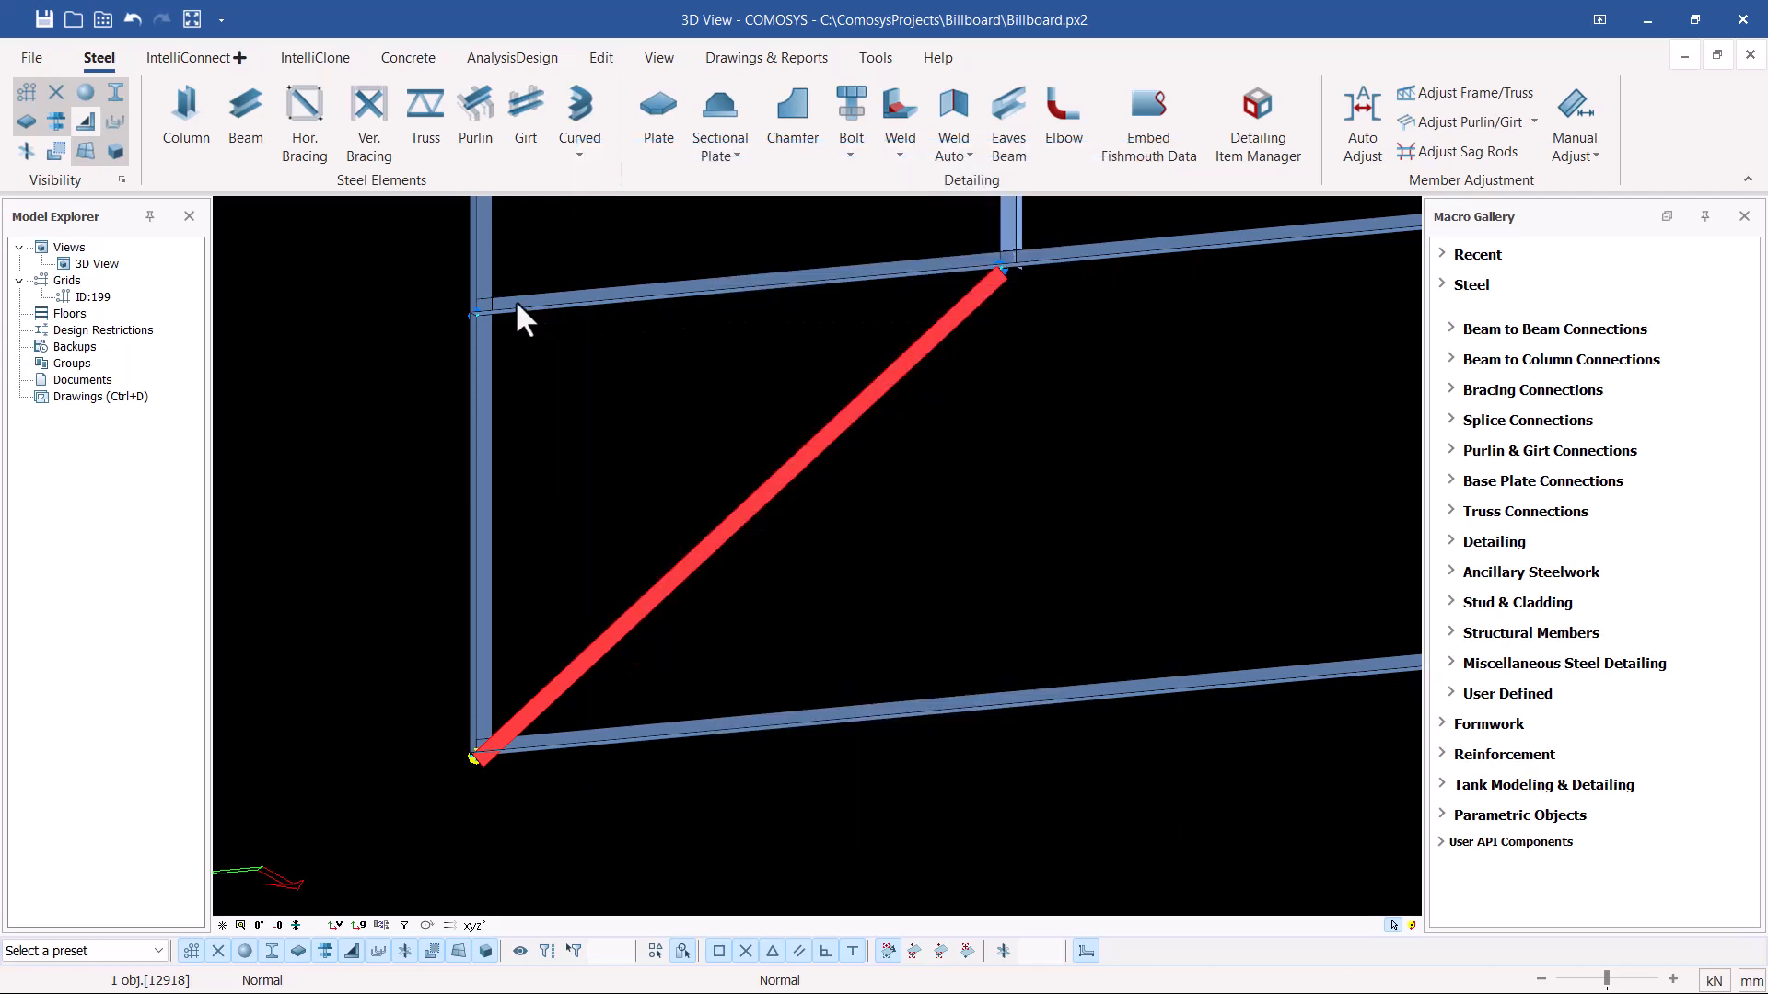
{"action": "left_click", "coordinate": [515, 302]}
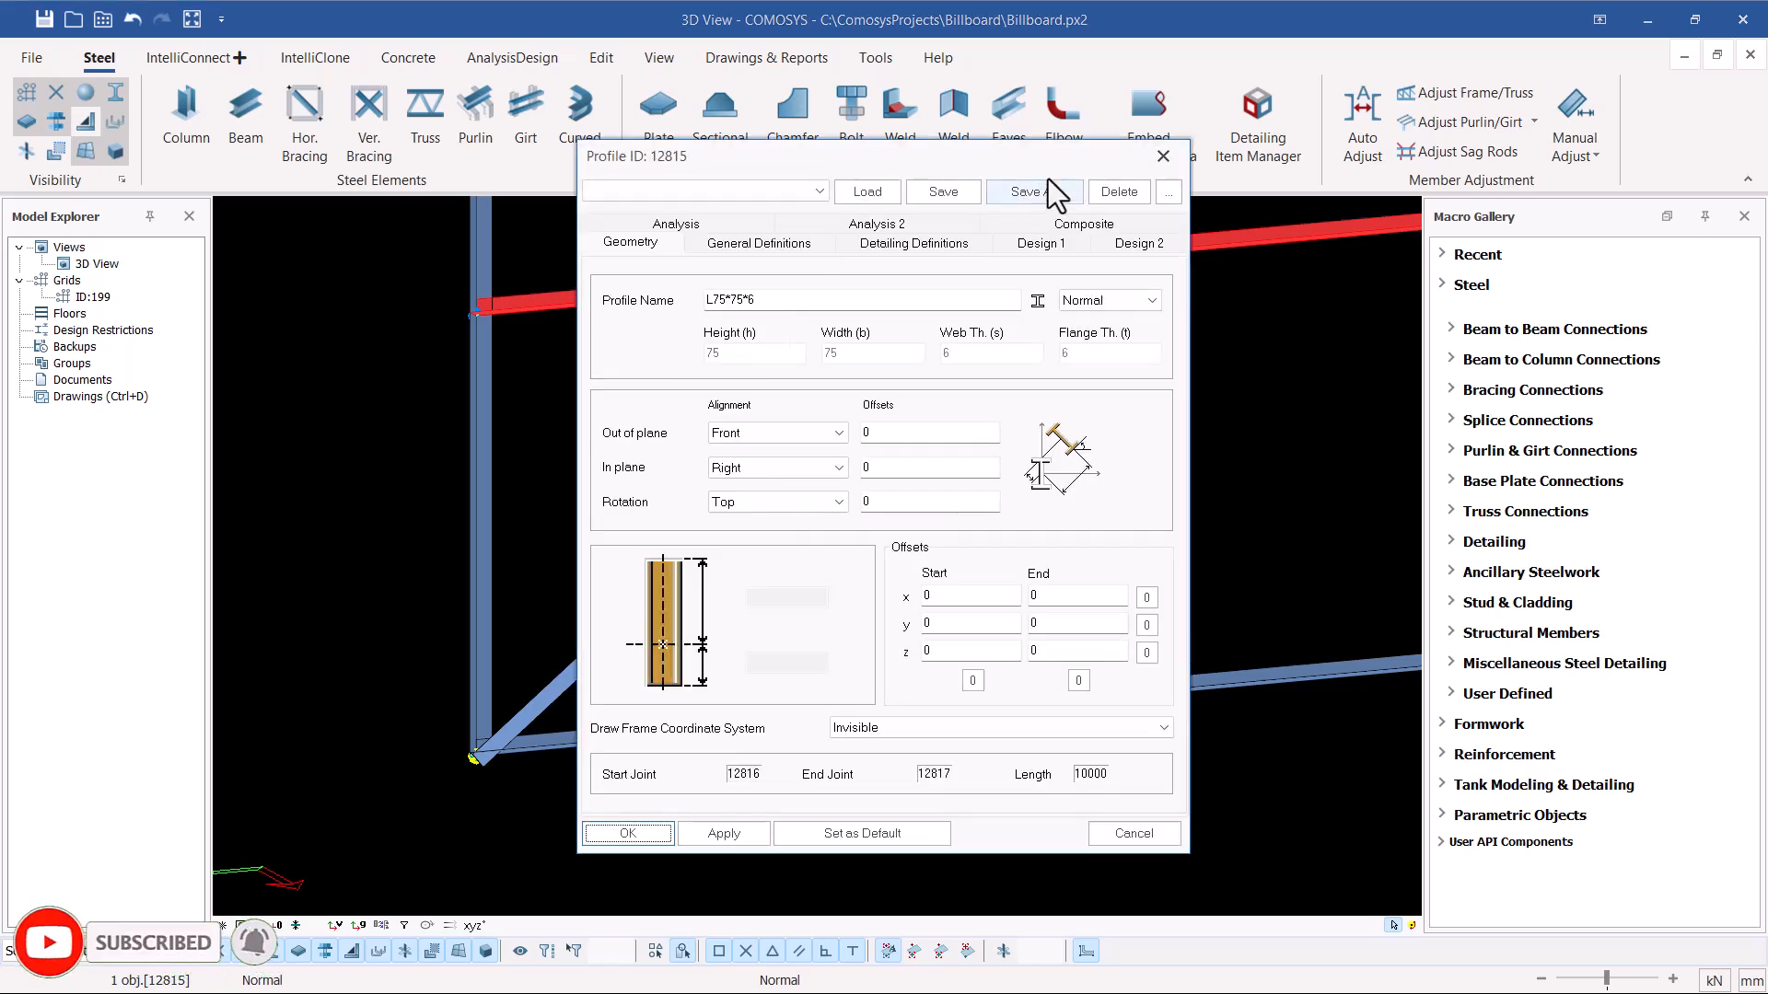
{"action": "left_click", "coordinate": [1163, 157]}
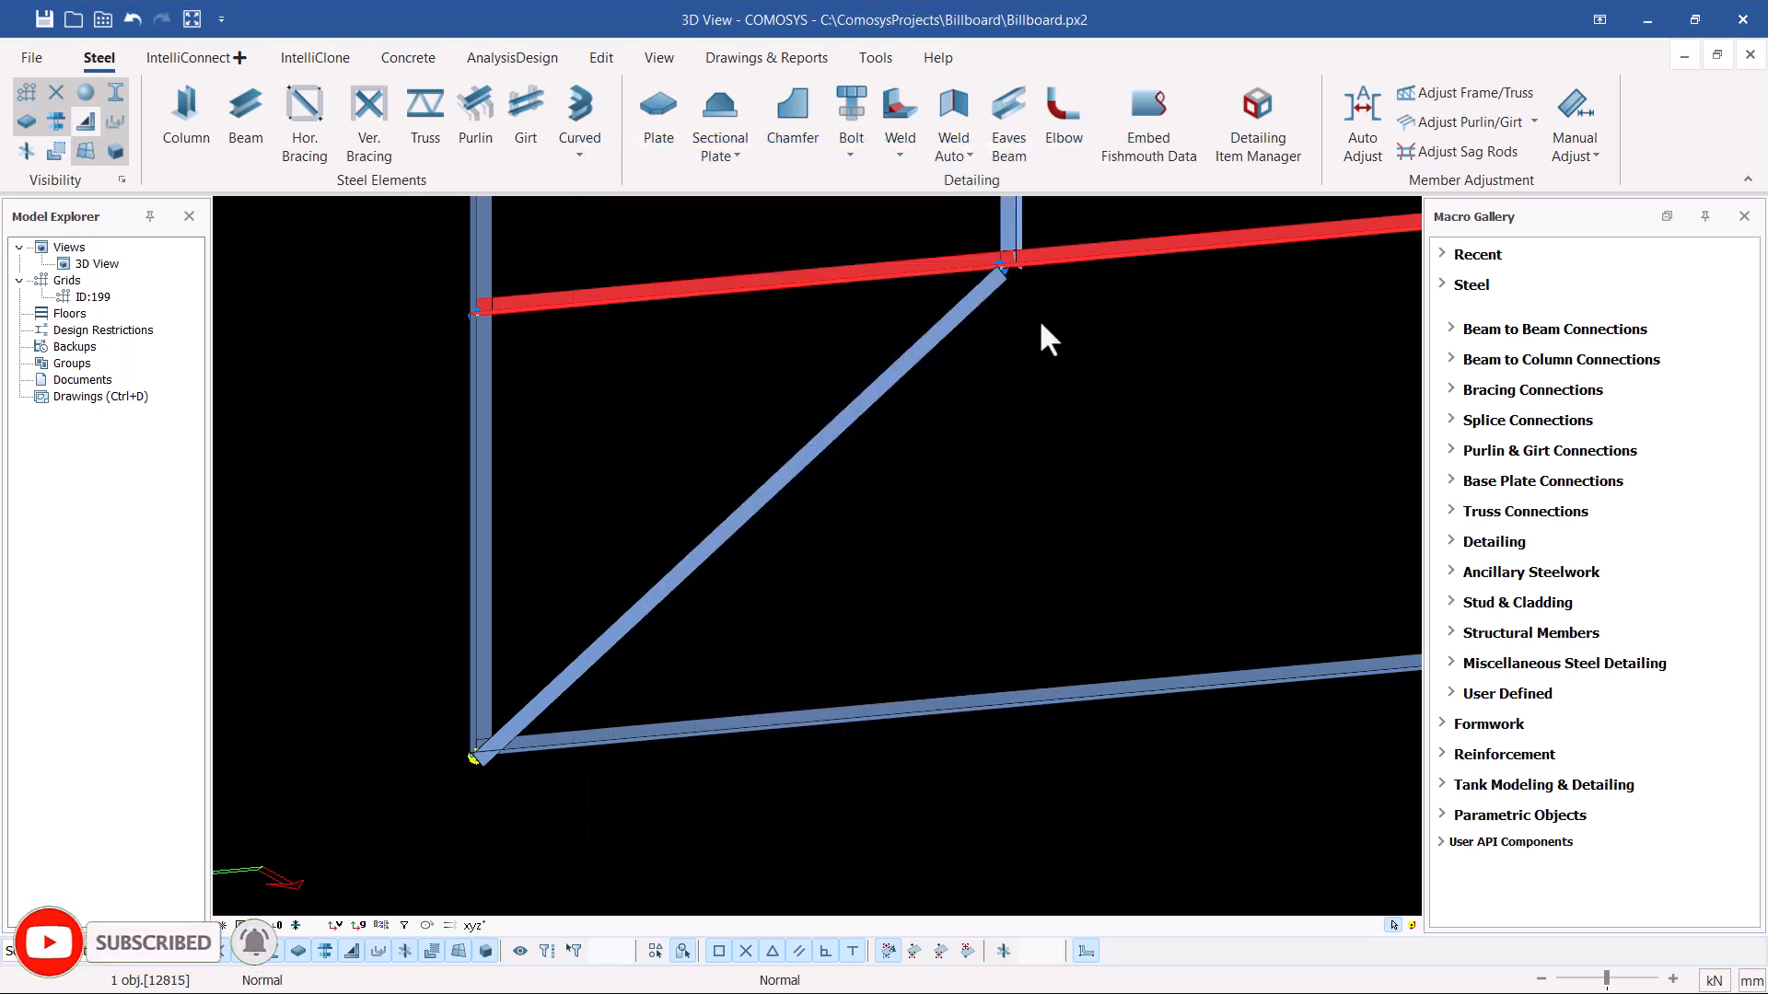
Select both the upper and lower left diagonals and apply the profile name 75*75*6 to them together.
{"action": "left_click", "coordinate": [912, 361]}
{"action": "scroll", "coordinate": [975, 688], "scroll_direction": "down", "scroll_amount": 6}
{"action": "scroll", "coordinate": [923, 306], "scroll_direction": "up", "scroll_amount": 3}
{"action": "left_click", "coordinate": [912, 310]}
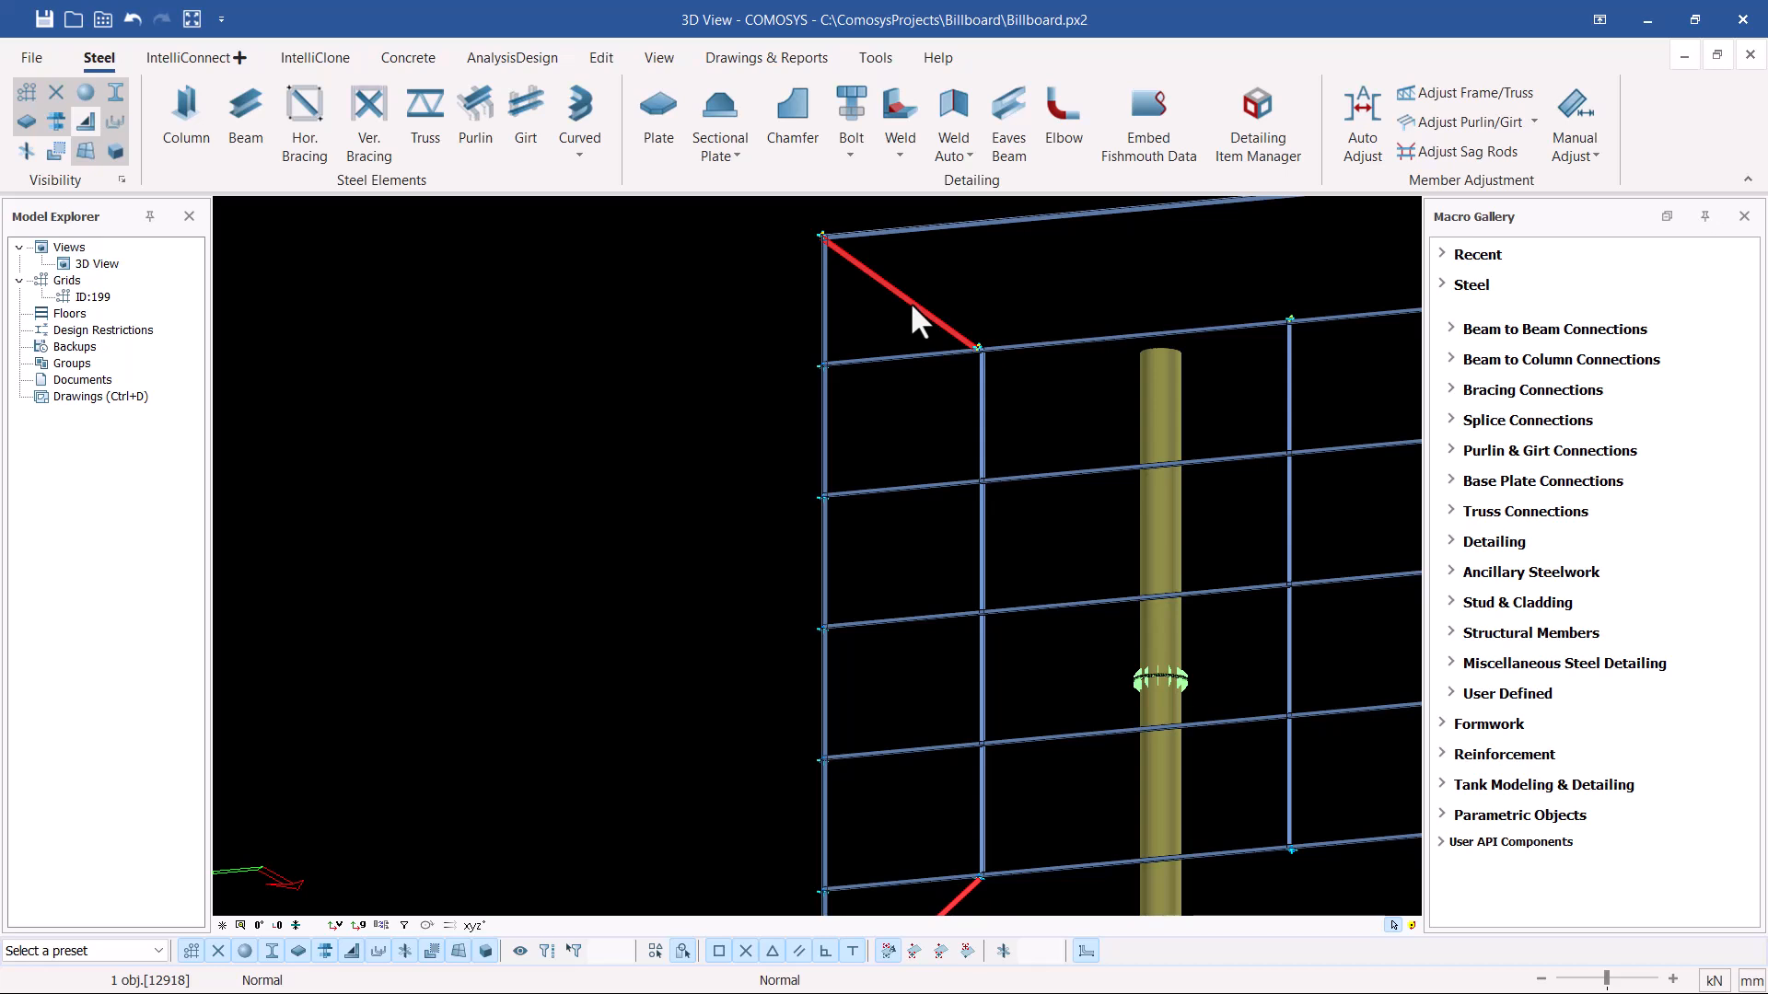
{"action": "double_click", "coordinate": [911, 307]}
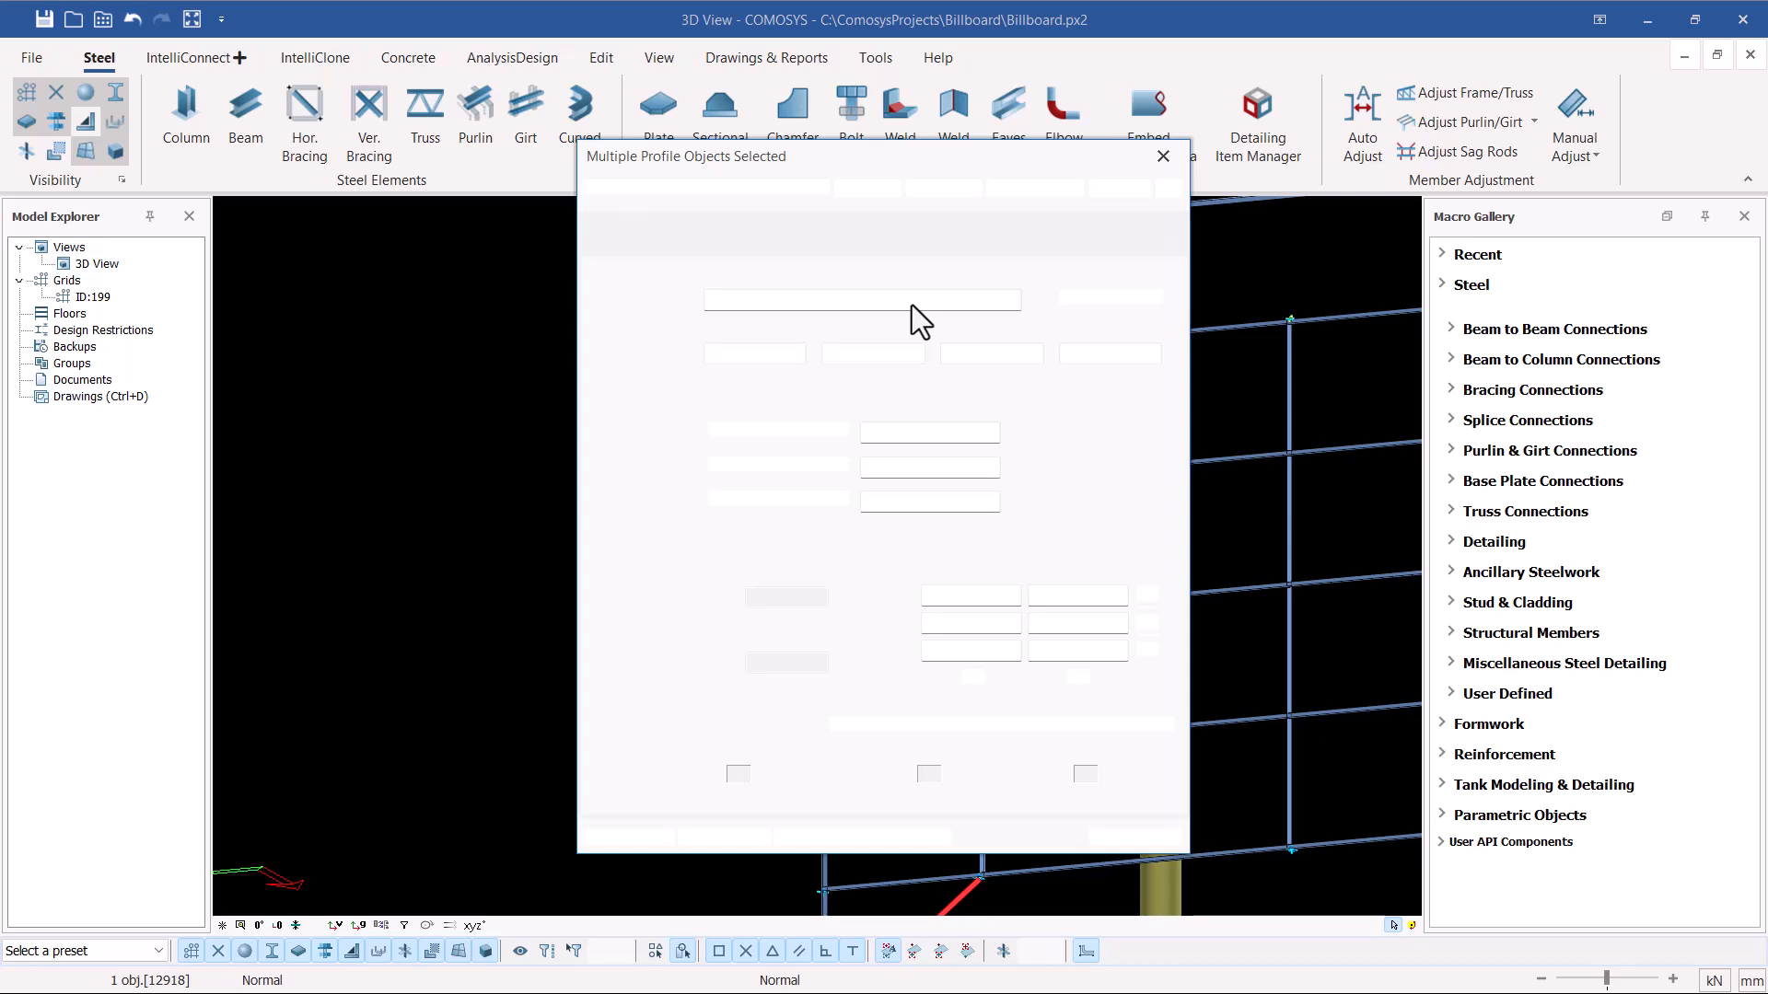
{"action": "left_click", "coordinate": [780, 302]}
{"action": "type", "text": "75"}
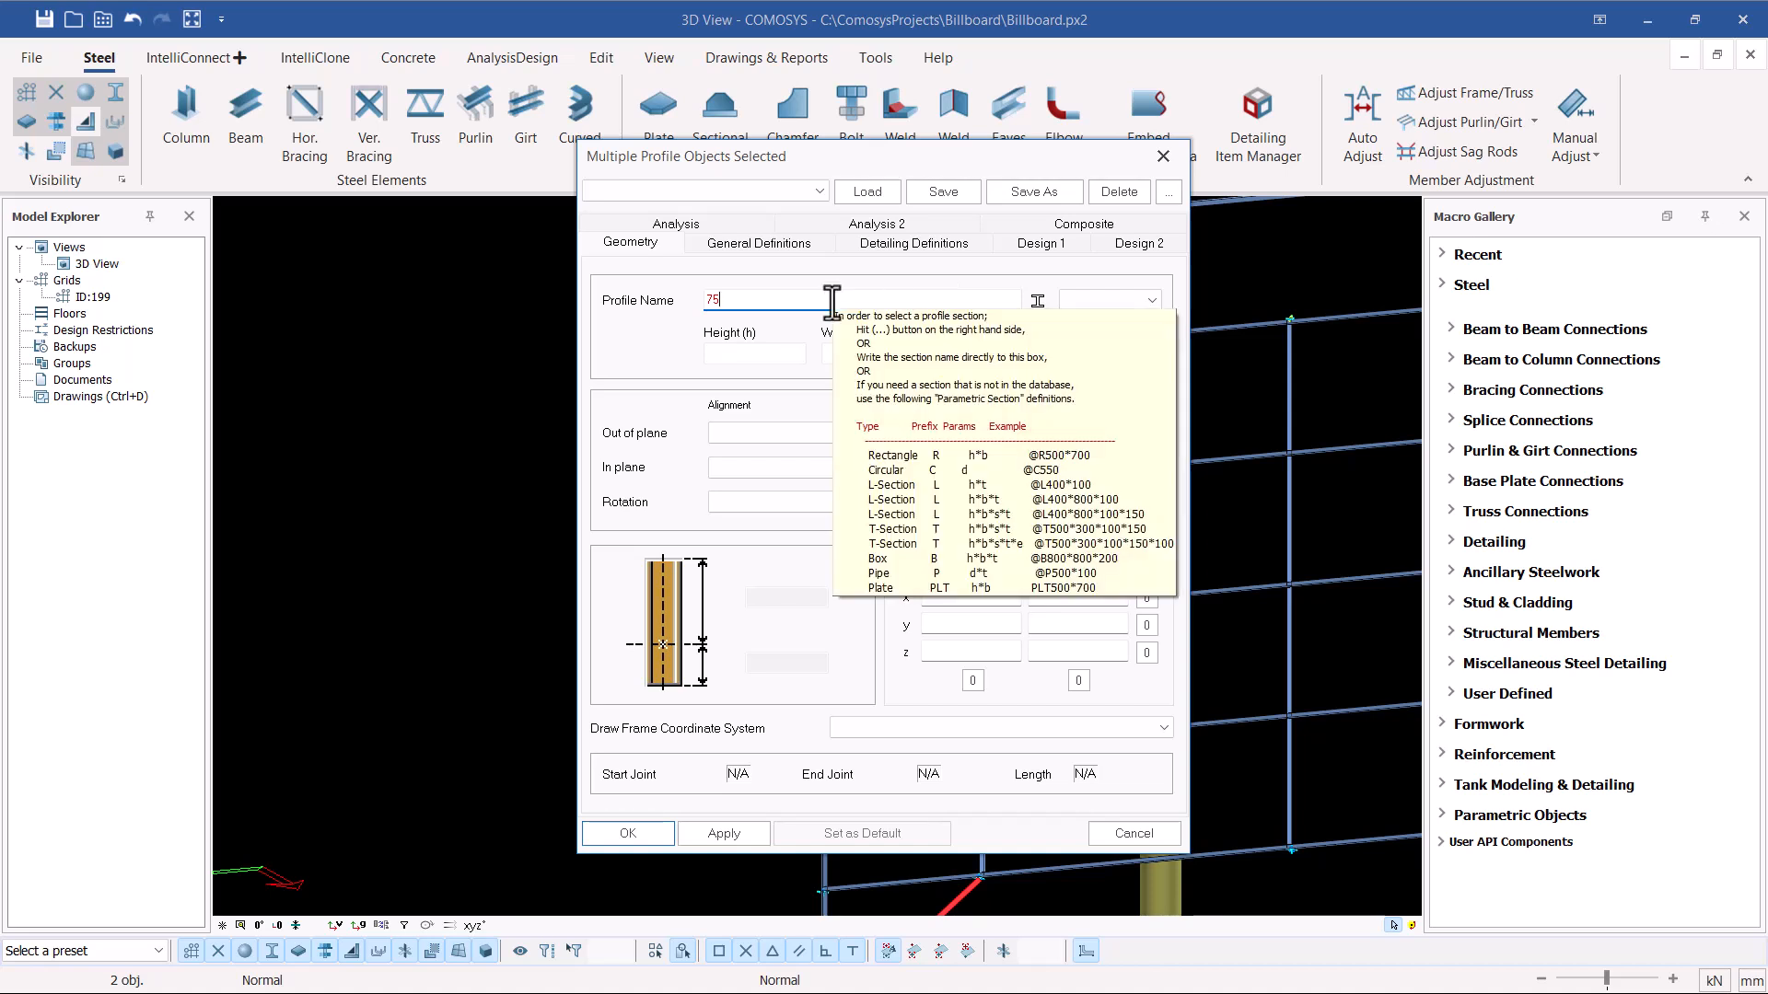
{"action": "type", "text": "*75"}
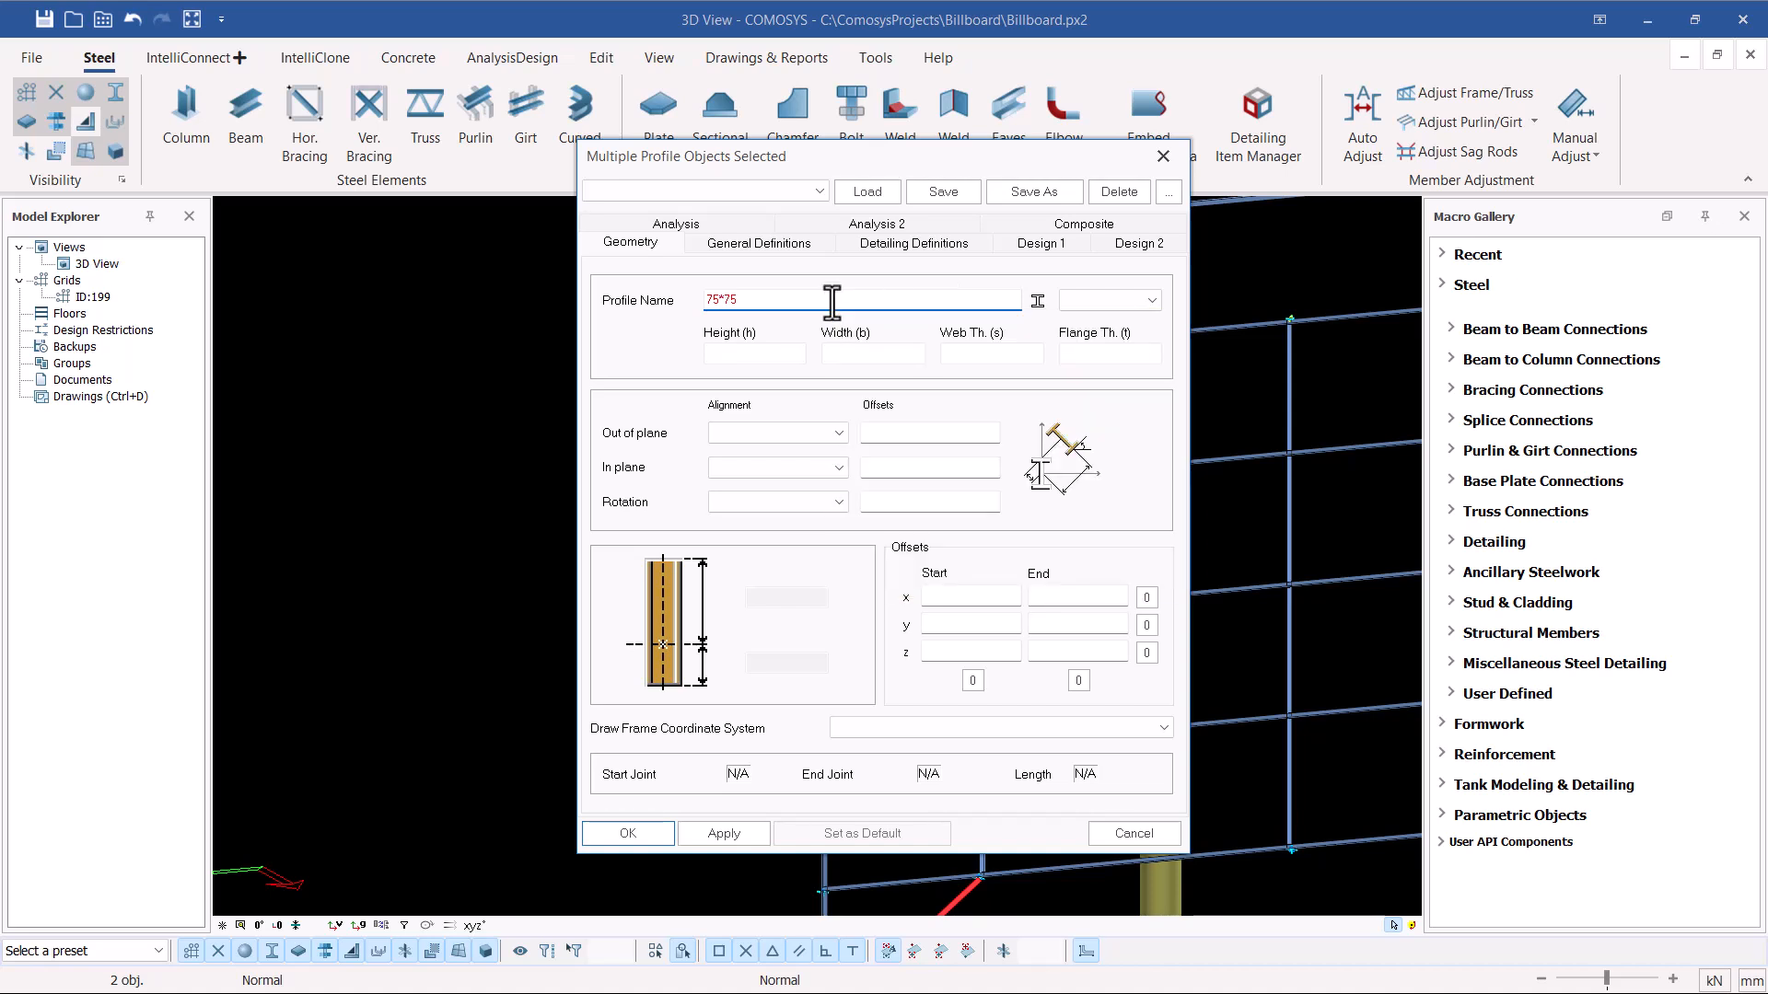
{"action": "type", "text": "*6"}
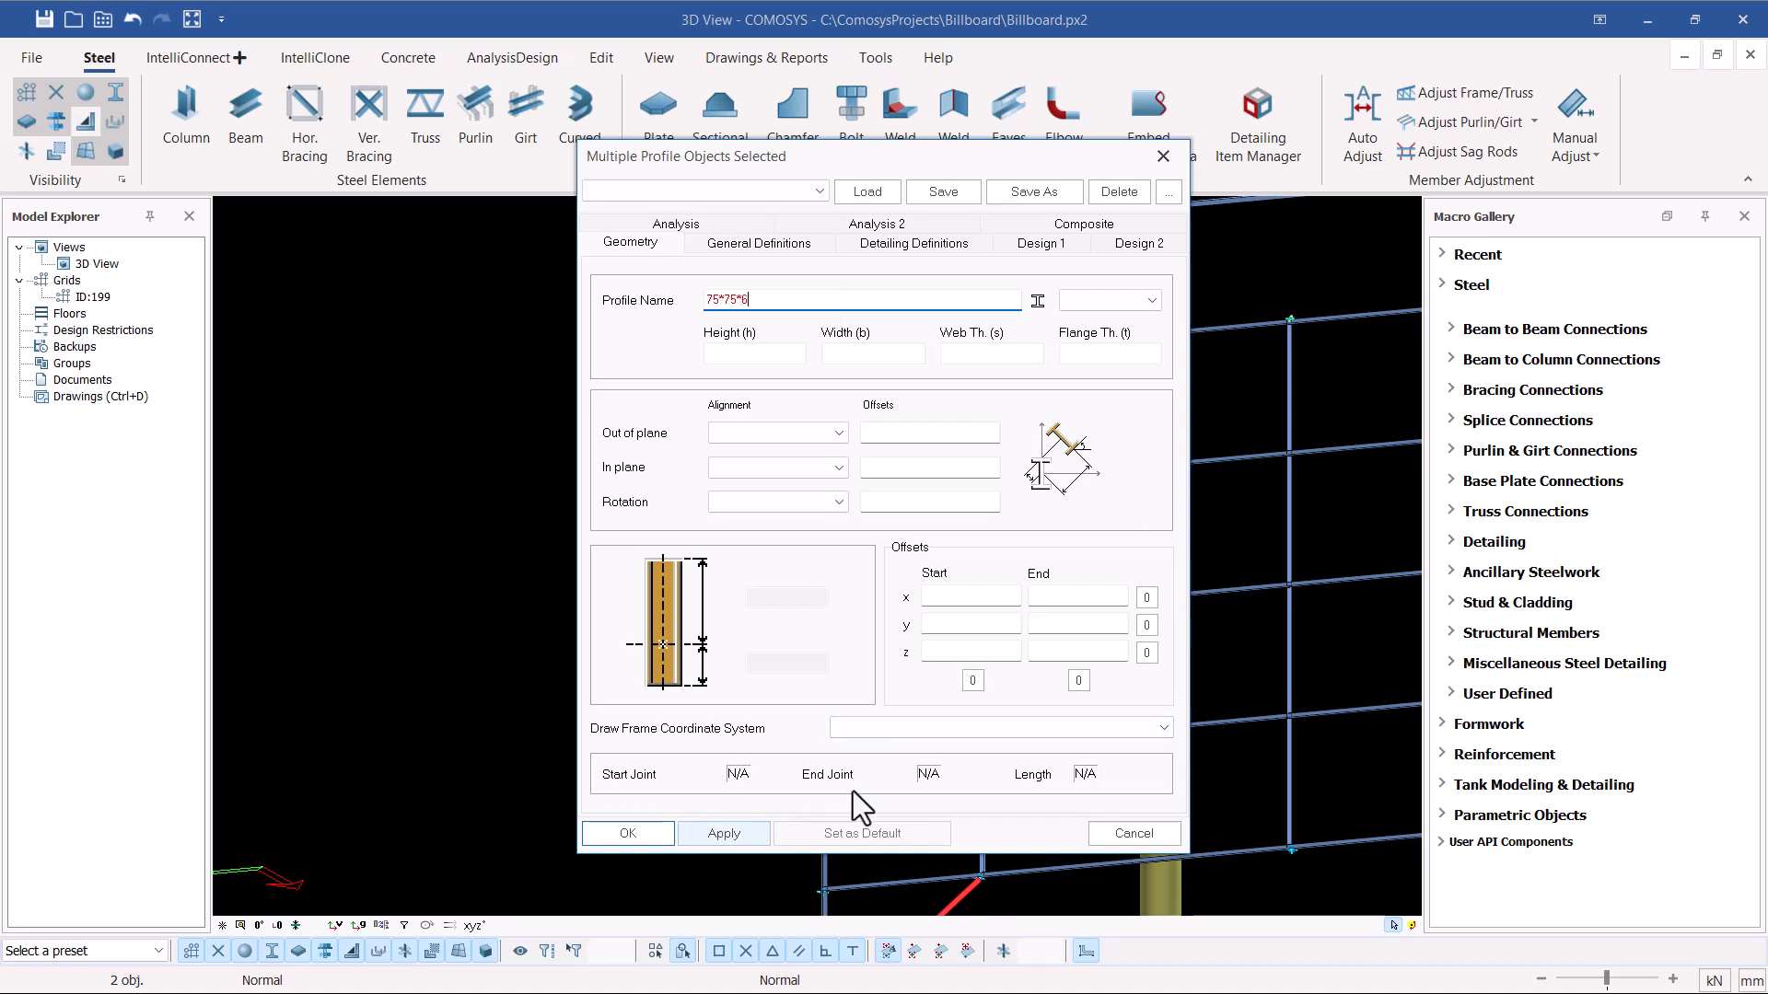
{"action": "left_click_drag", "start_coordinate": [920, 155], "coordinate": [788, 114]}
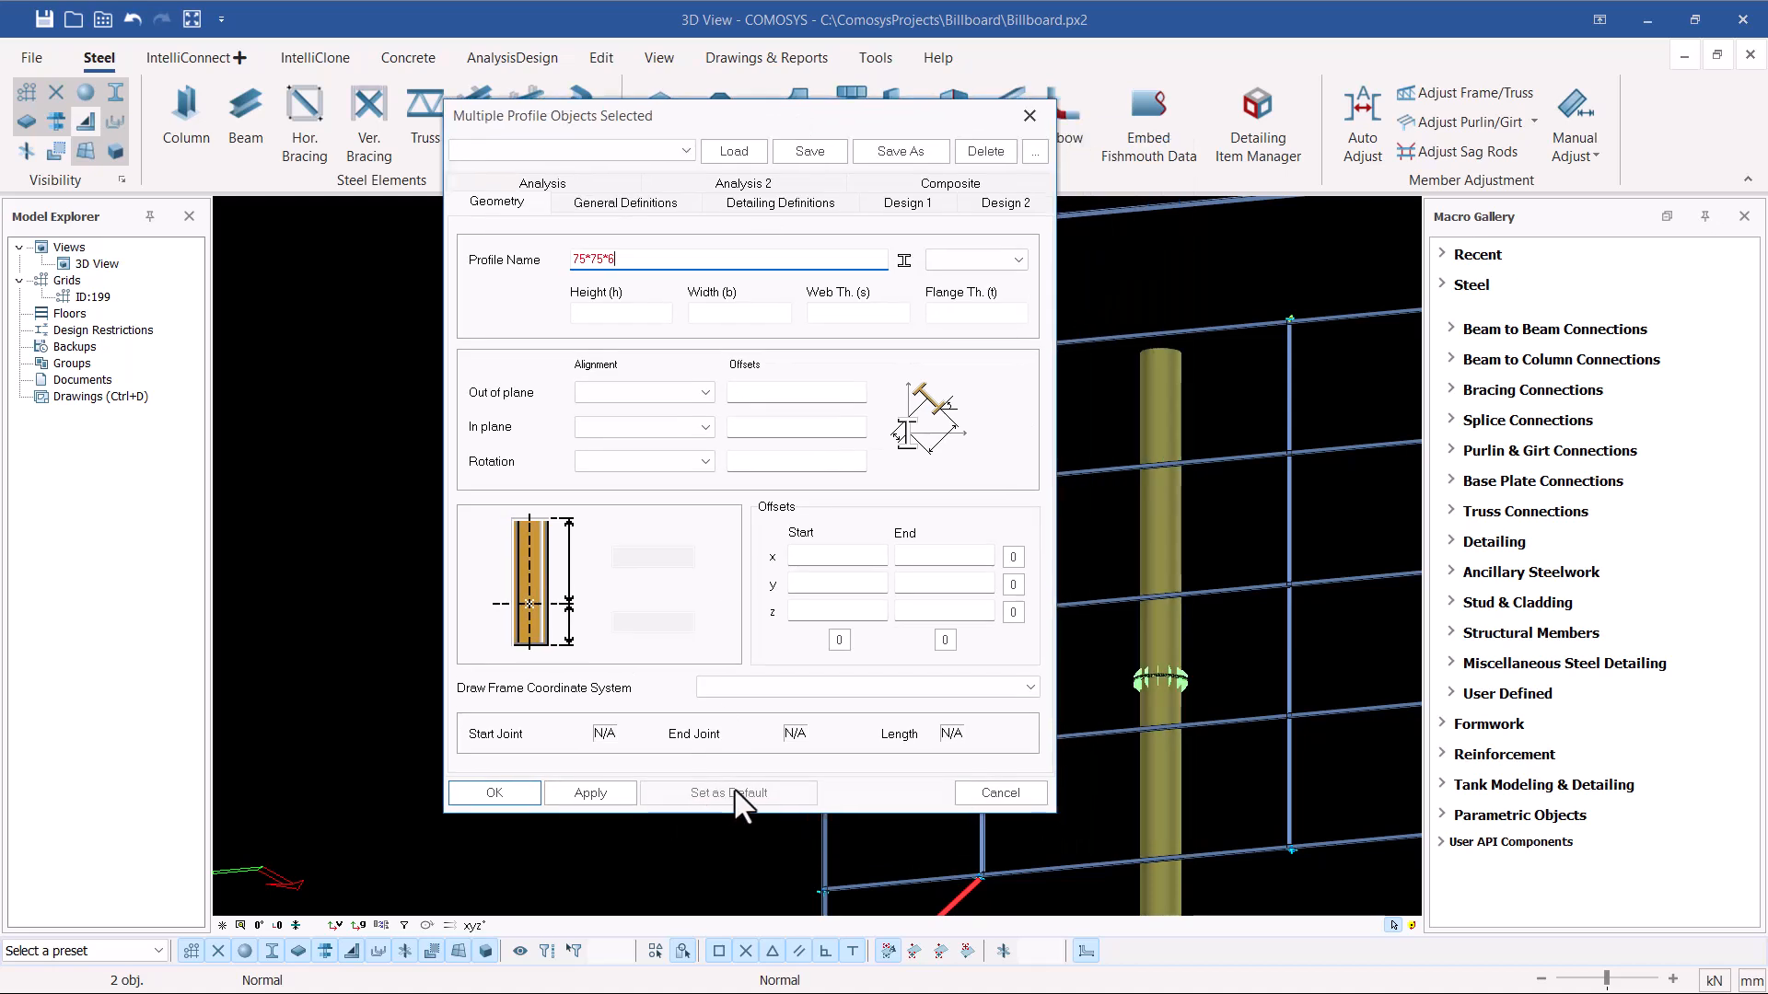
{"action": "left_click", "coordinate": [600, 794]}
{"action": "left_click", "coordinate": [497, 794]}
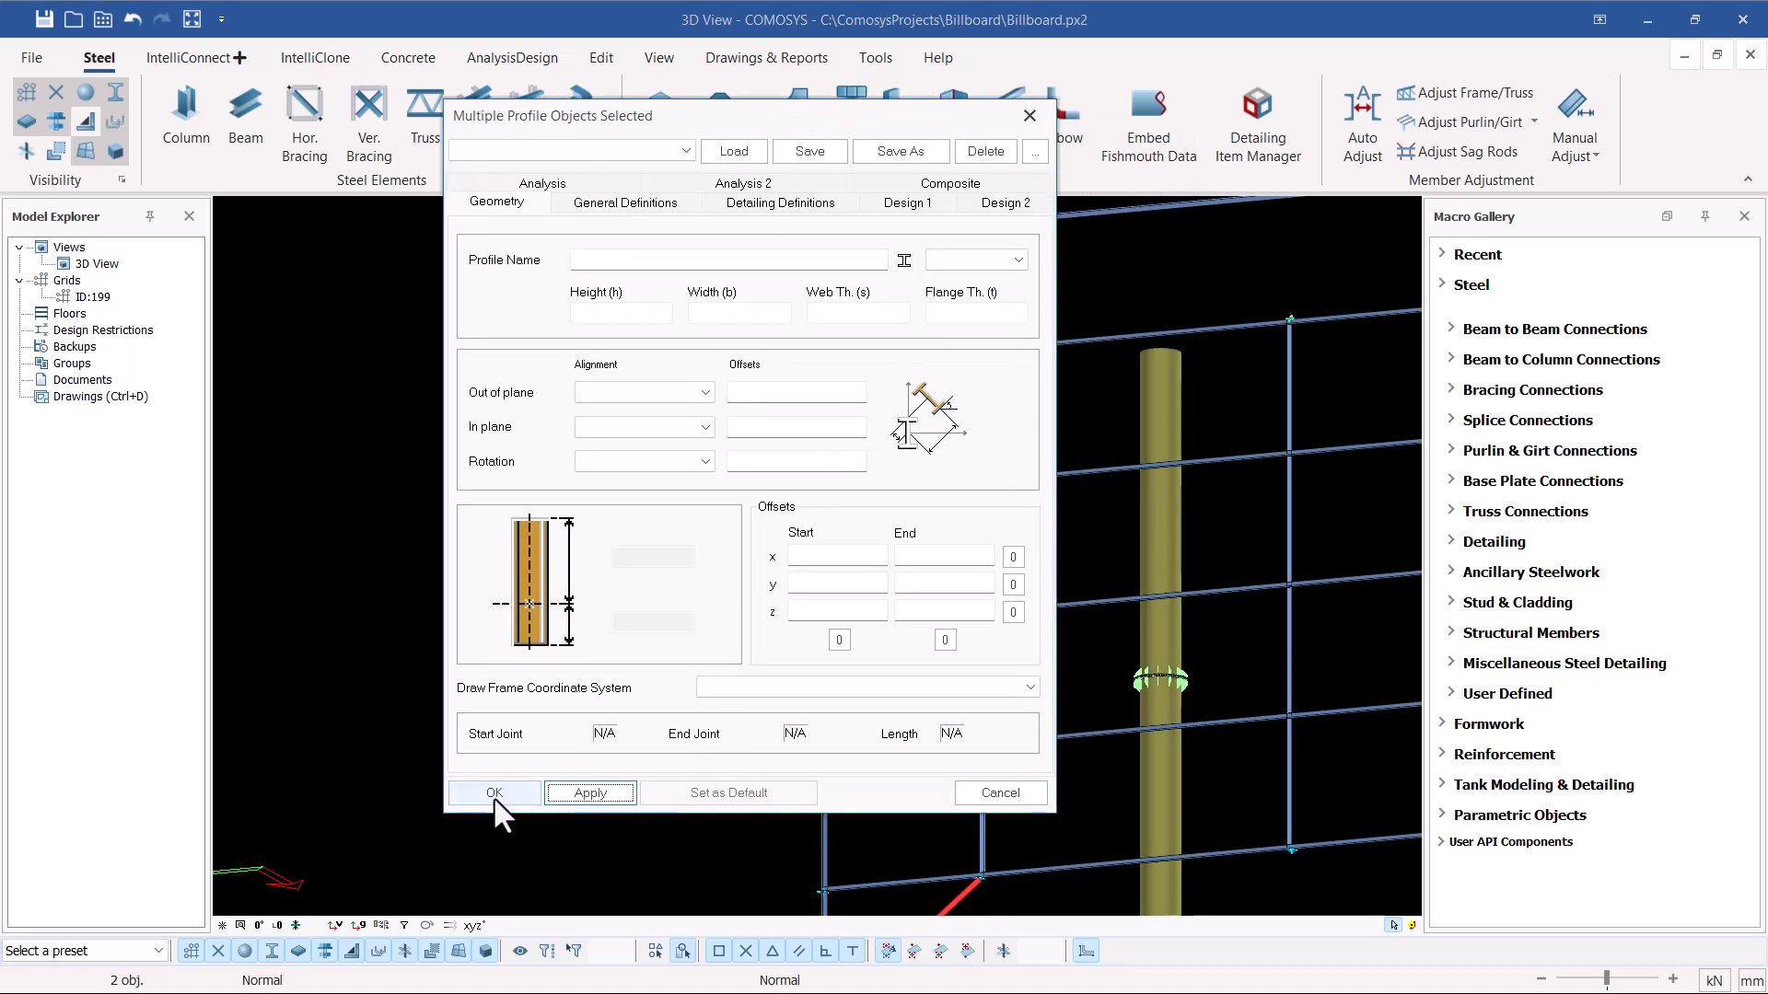
Copy the profile name L75*75*6 from the properties of the horizontal that meets the upper left diagonal.
{"action": "scroll", "coordinate": [949, 387], "scroll_direction": "up", "scroll_amount": 5}
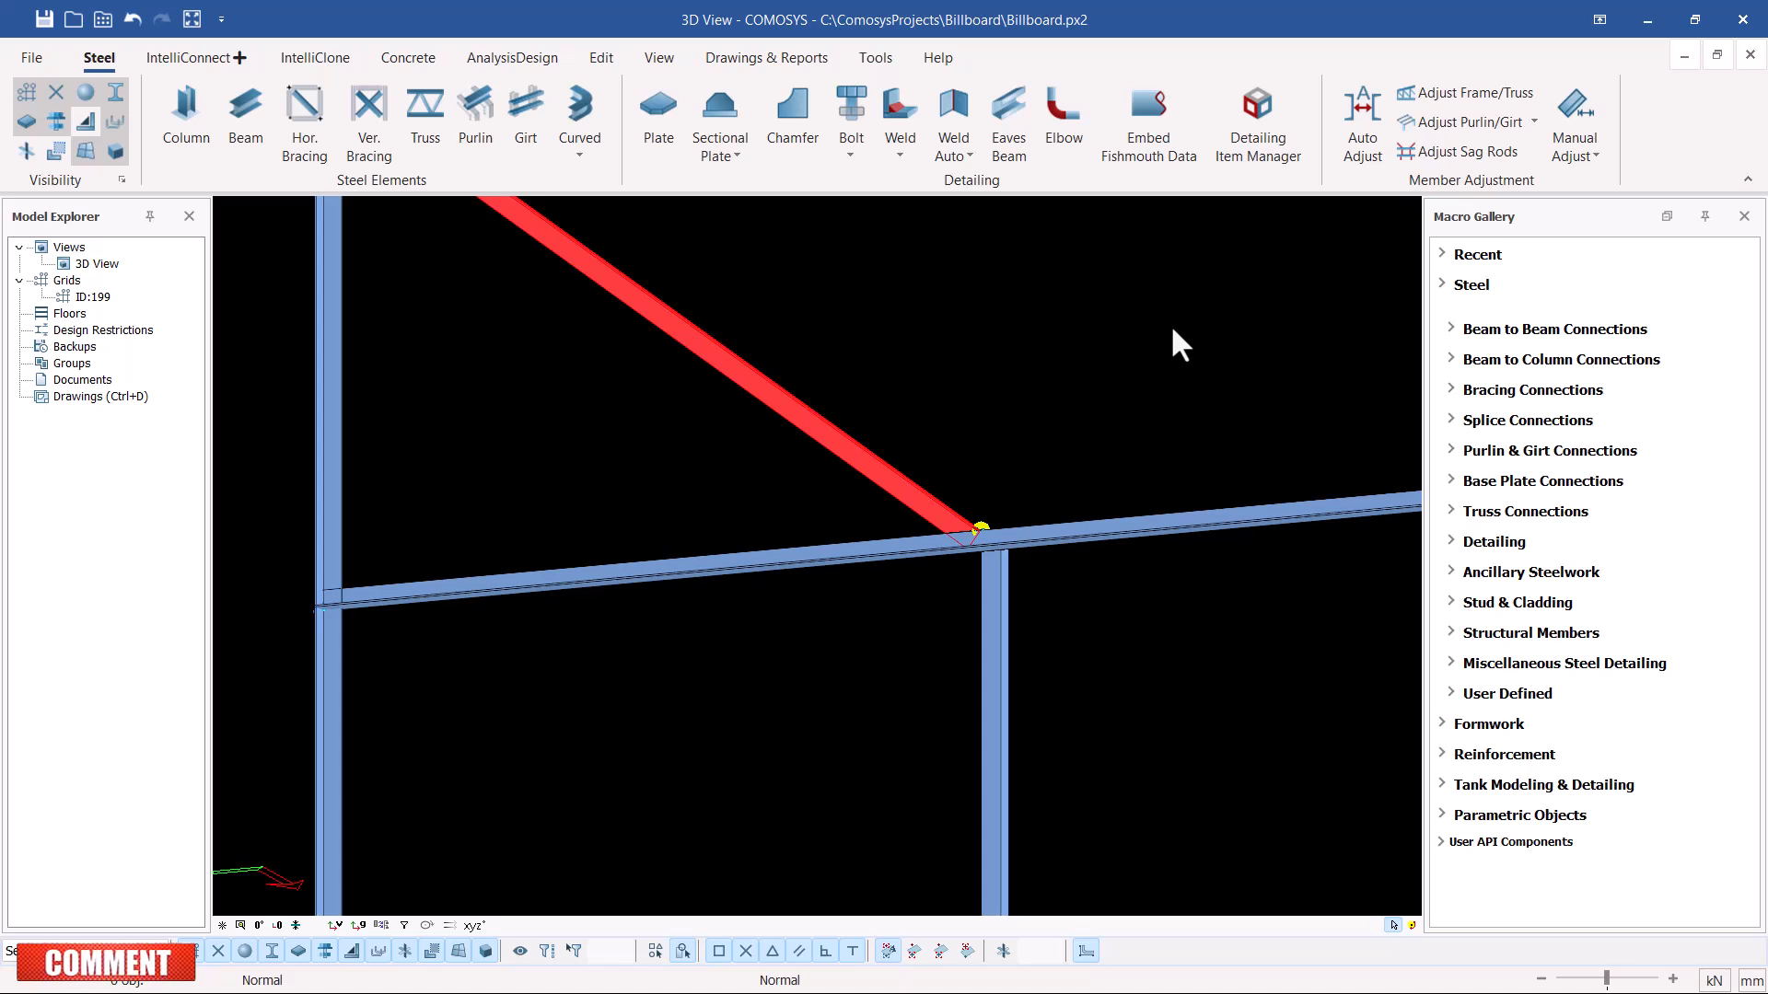
{"action": "key", "text": "alt+Return"}
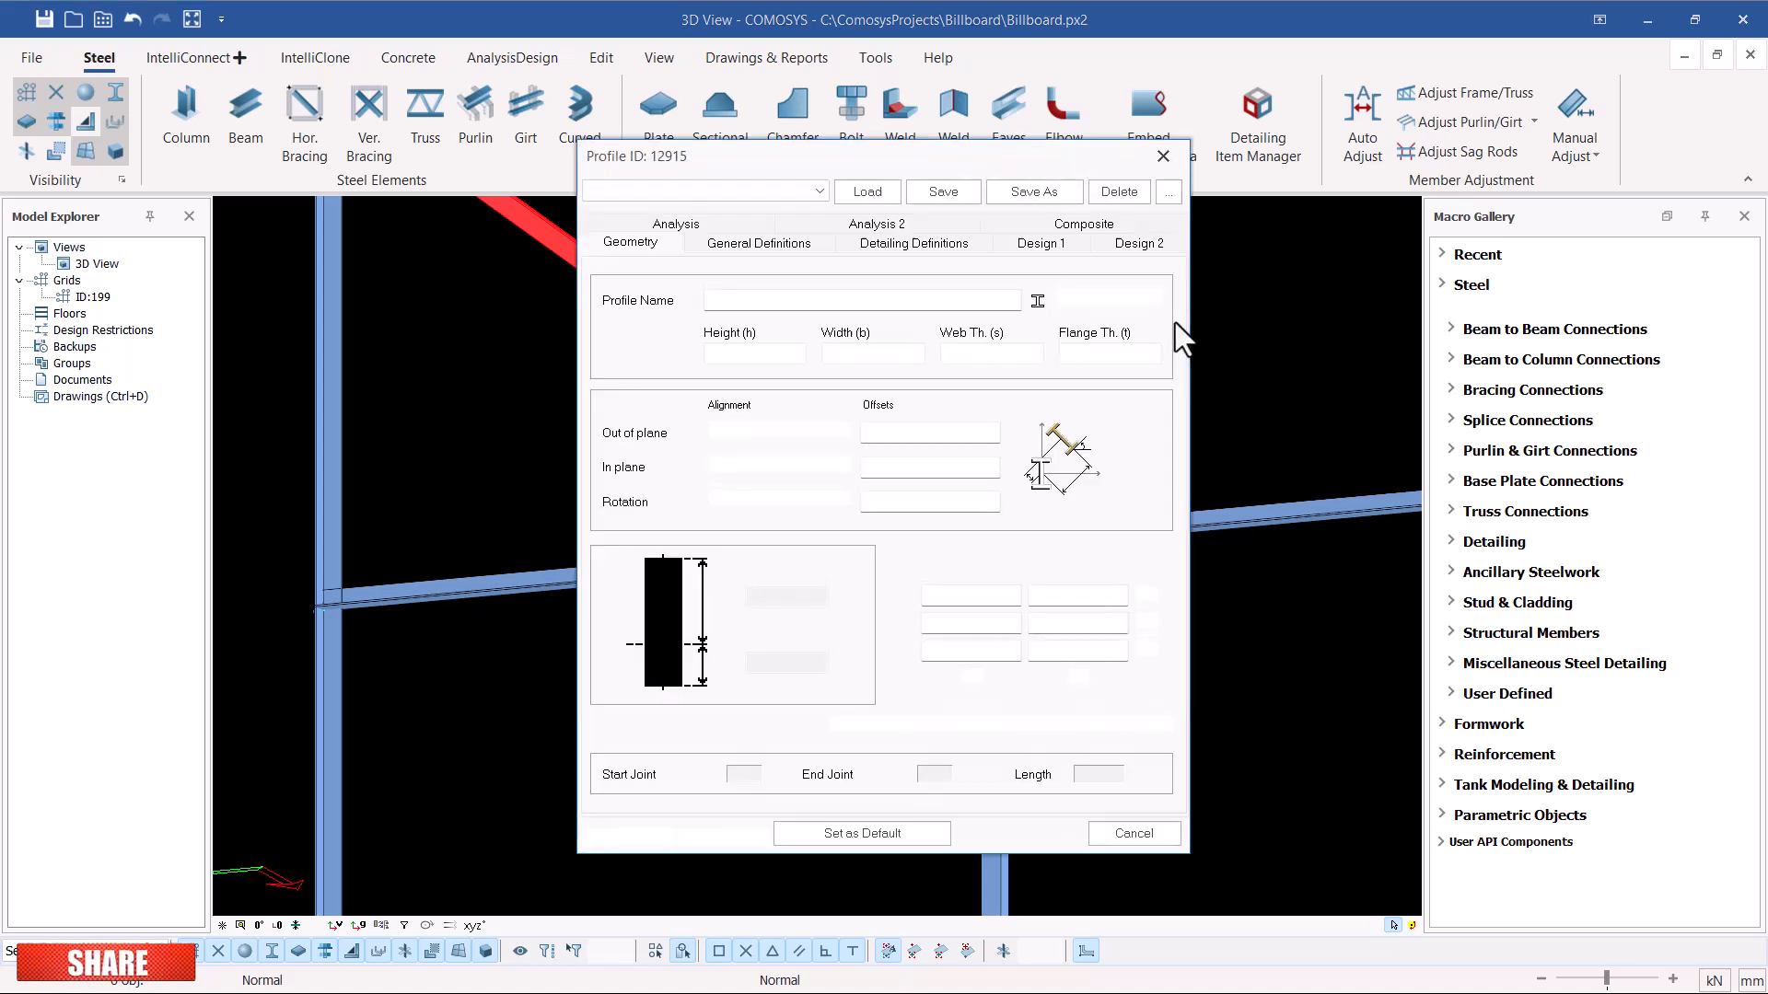
{"action": "left_click", "coordinate": [1162, 156]}
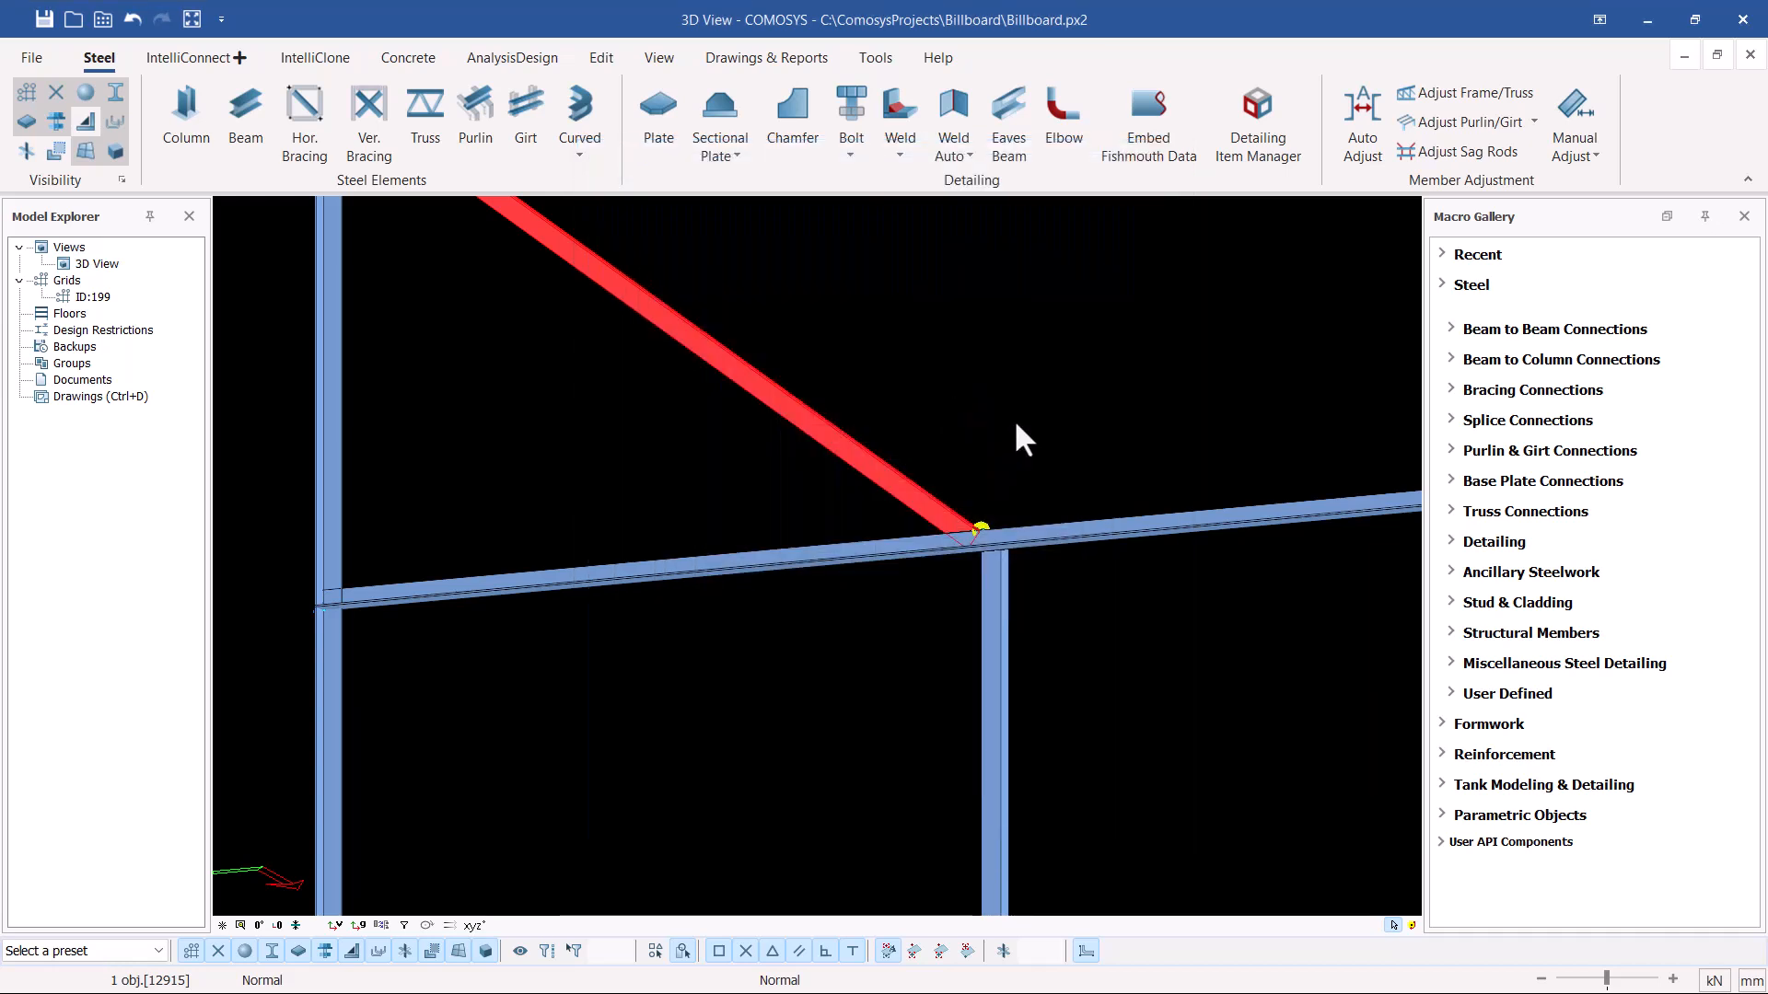
{"action": "double_click", "coordinate": [1148, 522]}
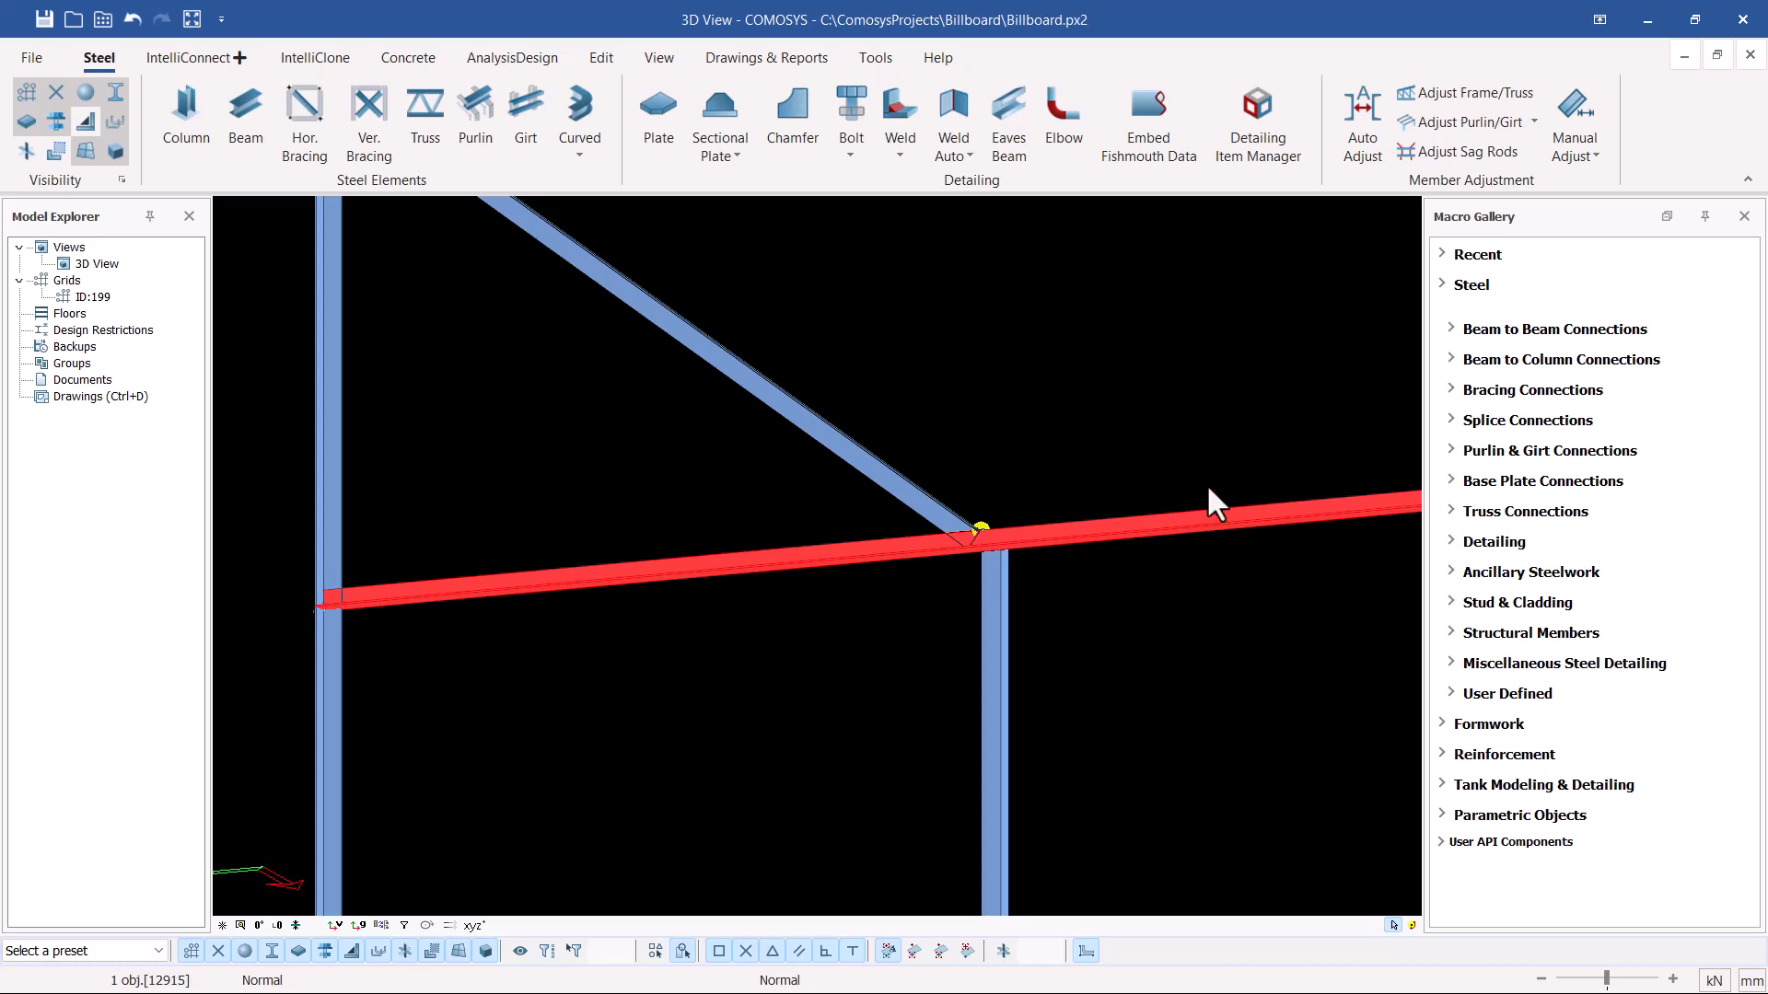
{"action": "double_click", "coordinate": [734, 381]}
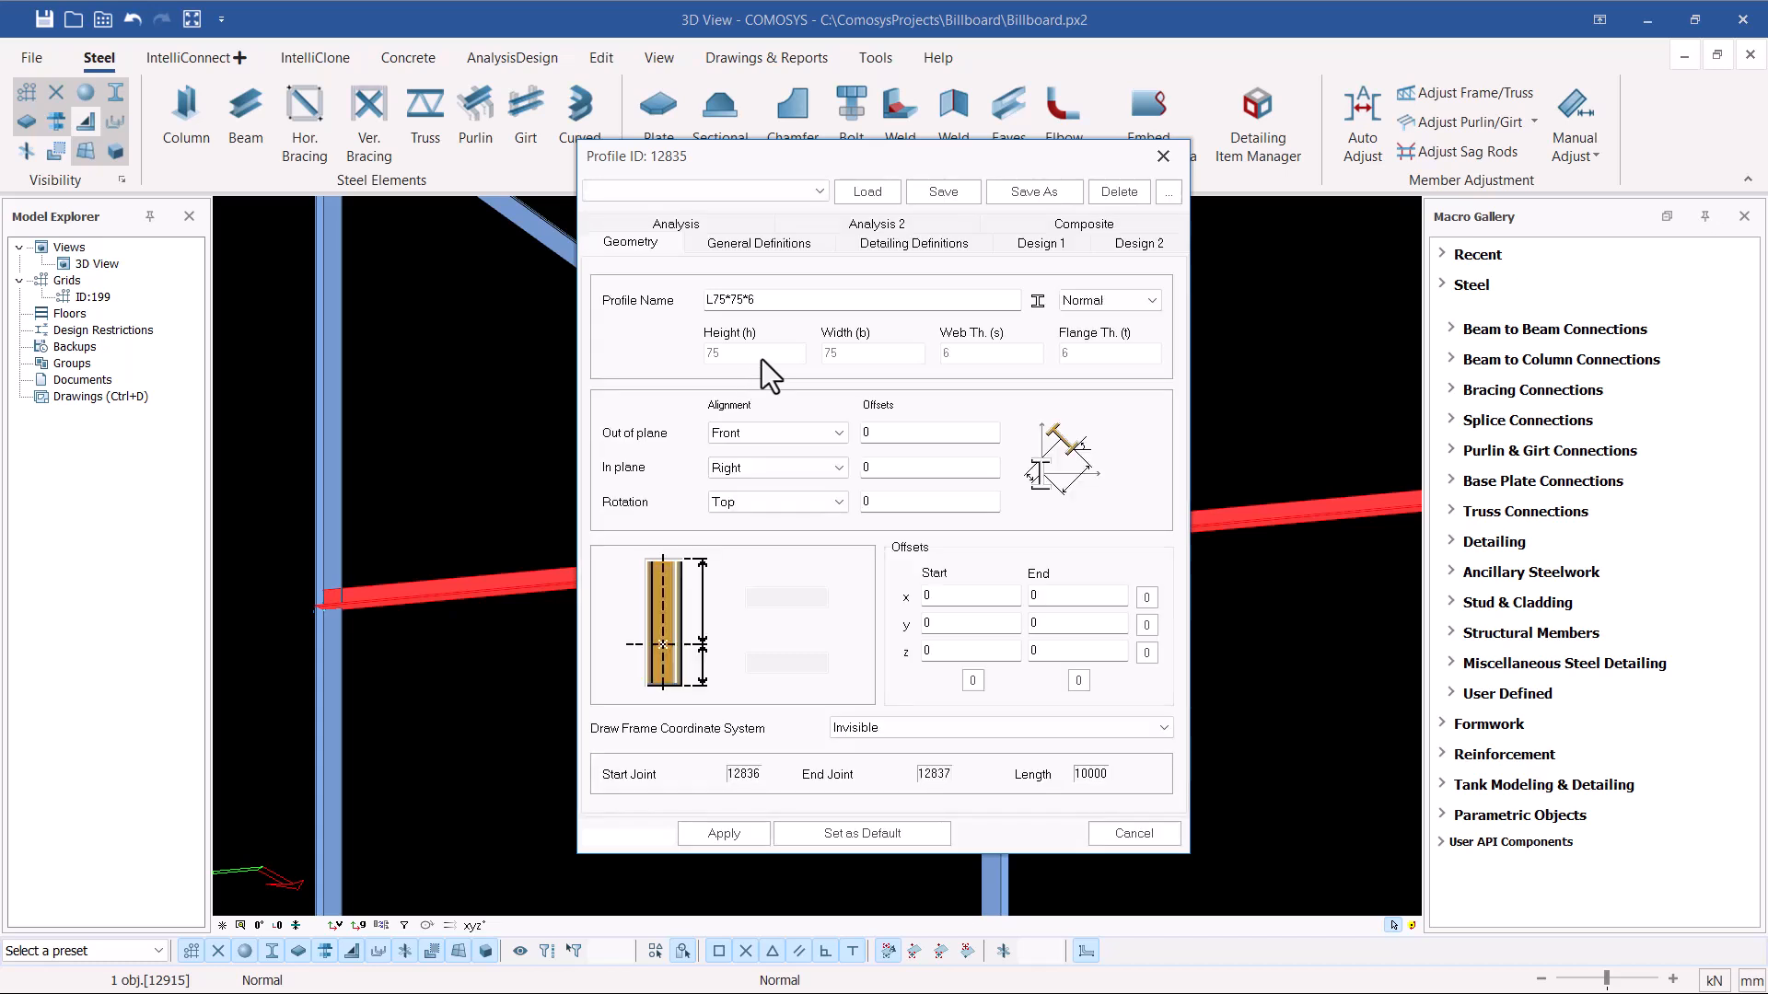
{"action": "right_click", "coordinate": [735, 304]}
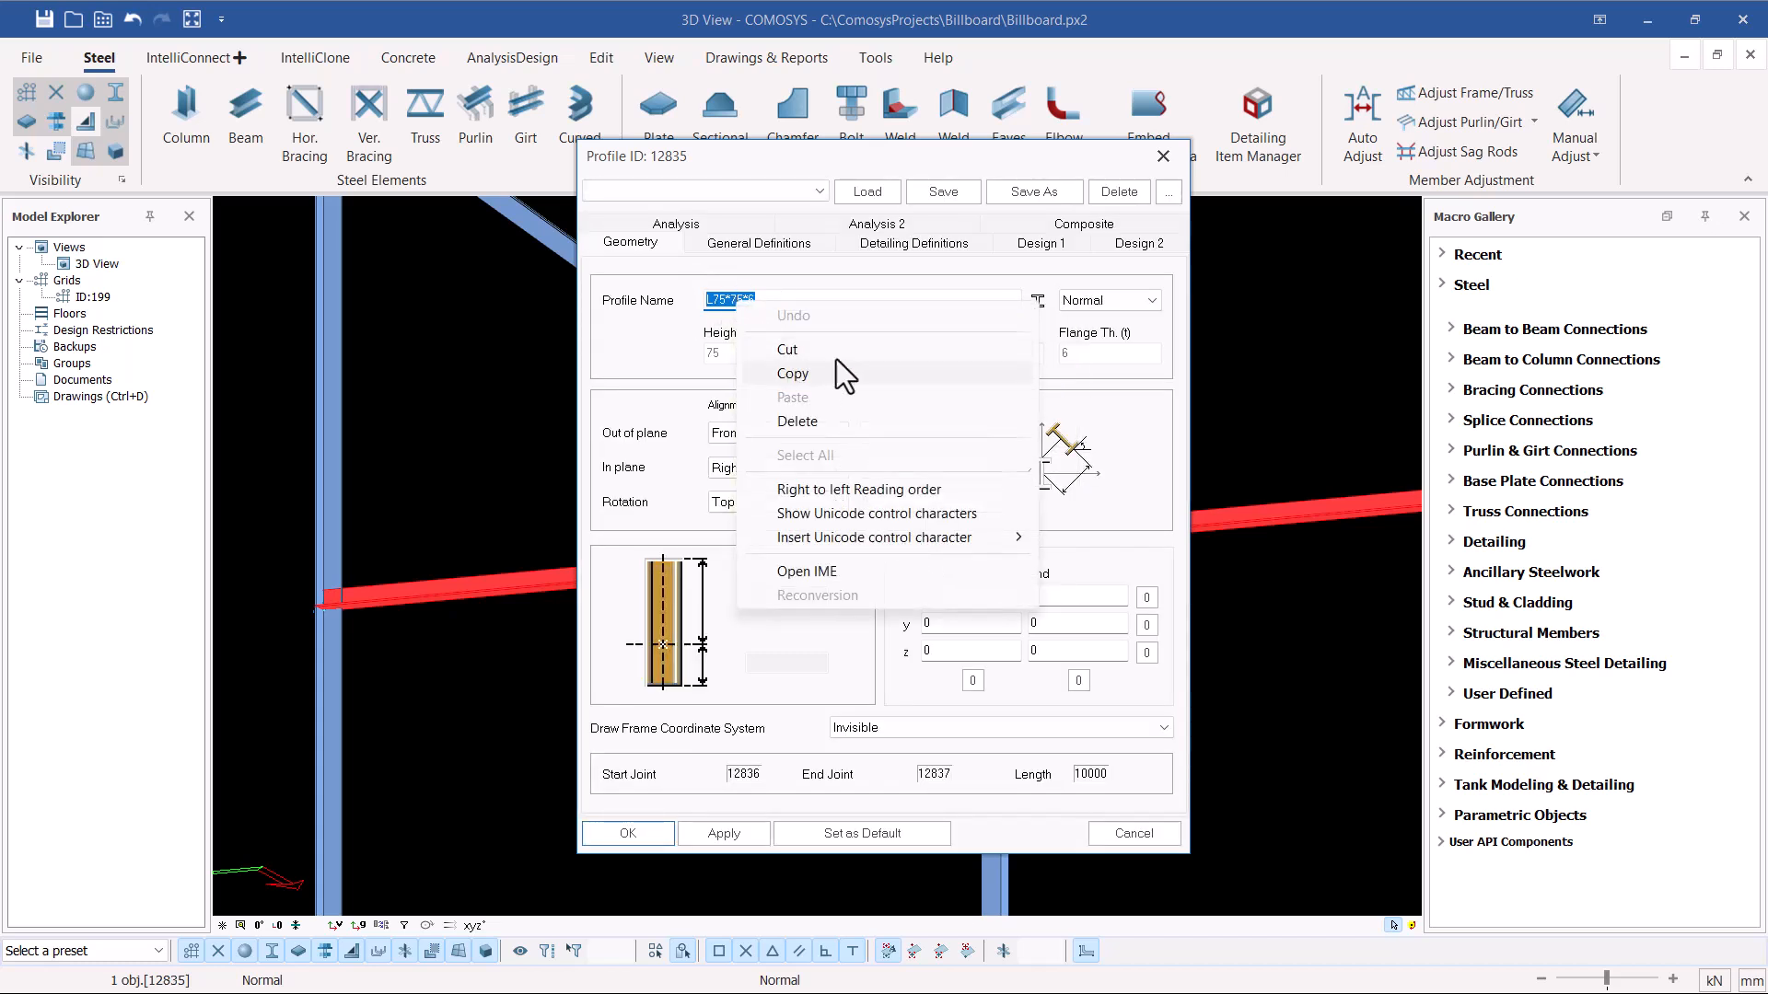
{"action": "left_click", "coordinate": [792, 375]}
{"action": "left_click", "coordinate": [1163, 156]}
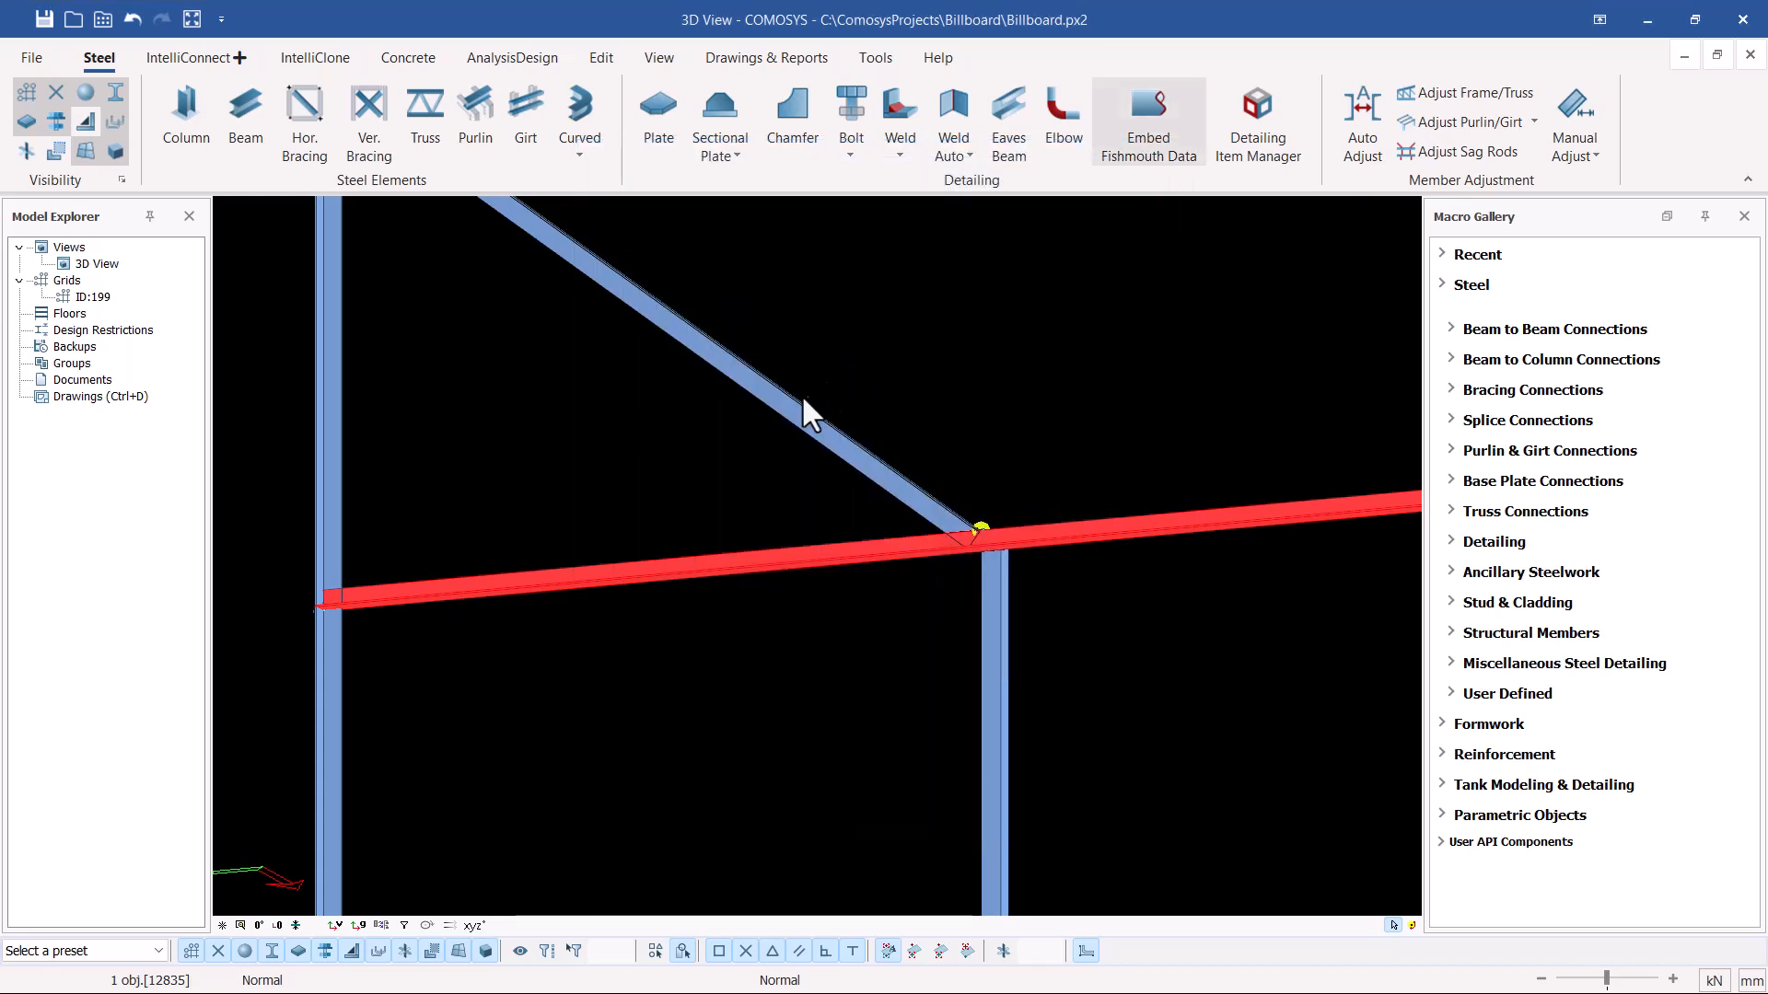
Select the upper and lower left diagonals and the left inner vertical, and apply the copied profile name L75*75*6 to all three.
{"action": "left_click", "coordinate": [924, 400]}
{"action": "left_click", "coordinate": [788, 411]}
{"action": "scroll", "coordinate": [851, 370], "scroll_direction": "down", "scroll_amount": 6}
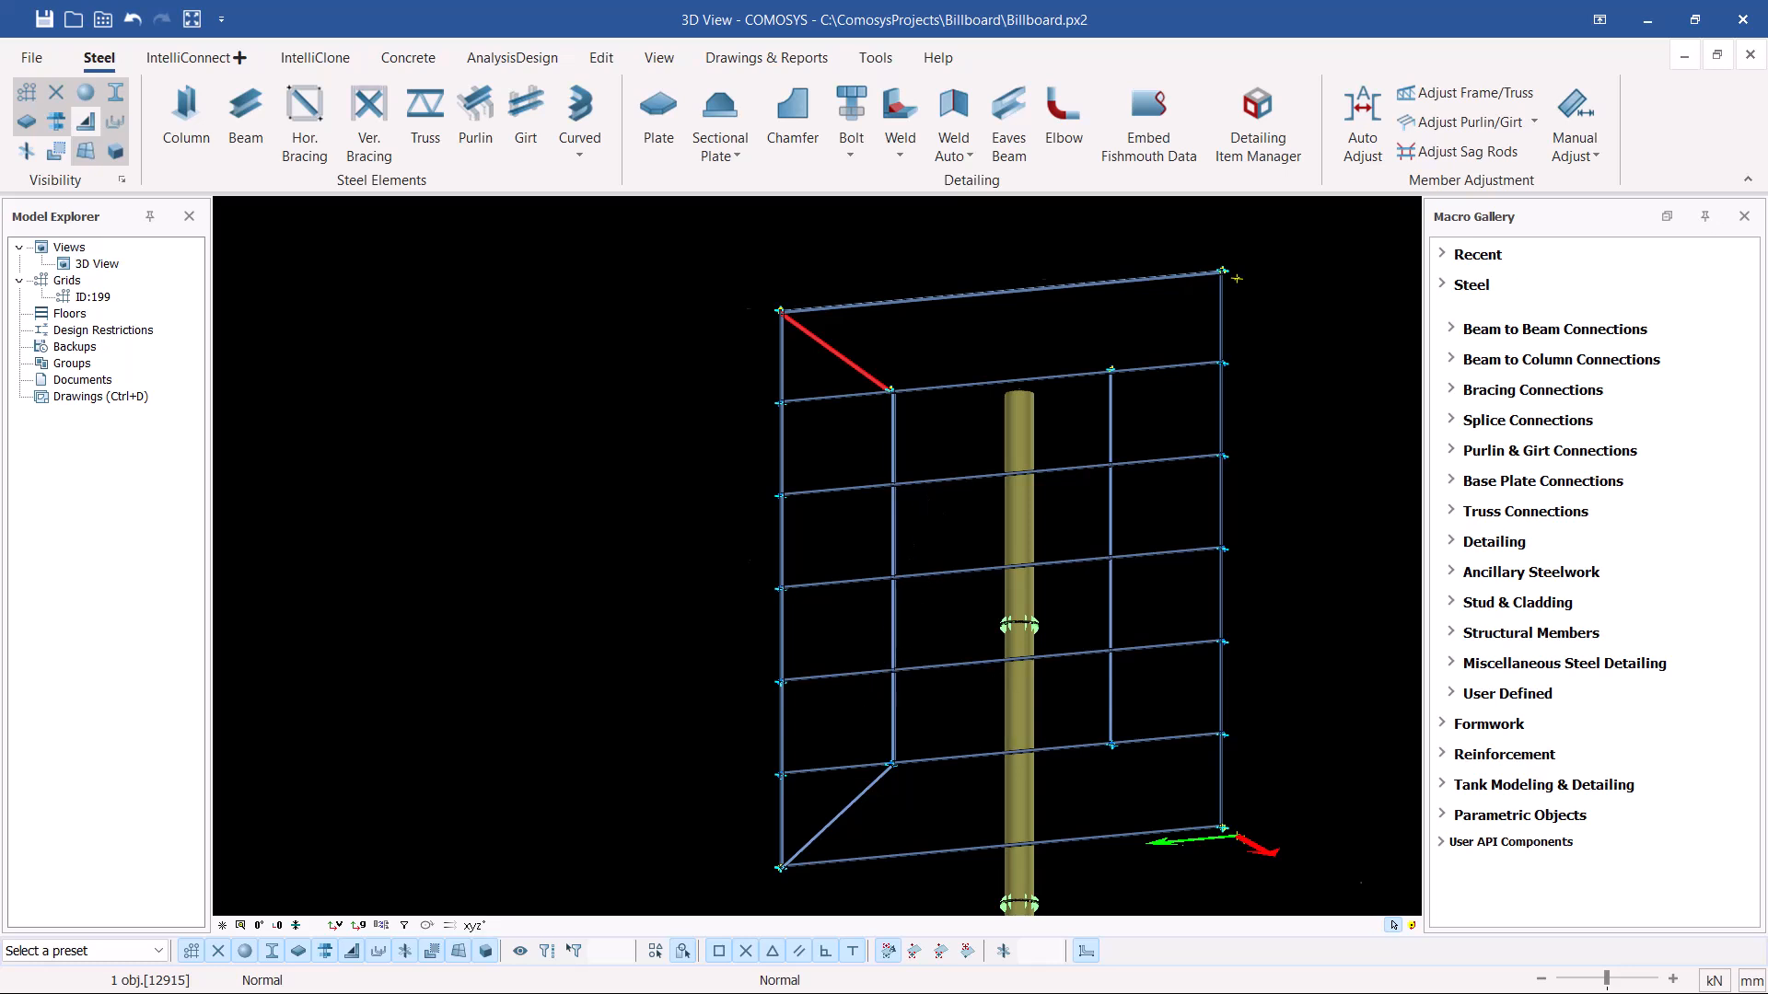
{"action": "scroll", "coordinate": [863, 683], "scroll_direction": "up", "scroll_amount": 2}
{"action": "scroll", "coordinate": [919, 711], "scroll_direction": "up", "scroll_amount": 3}
{"action": "left_click", "coordinate": [903, 718]}
{"action": "left_click", "coordinate": [950, 479]}
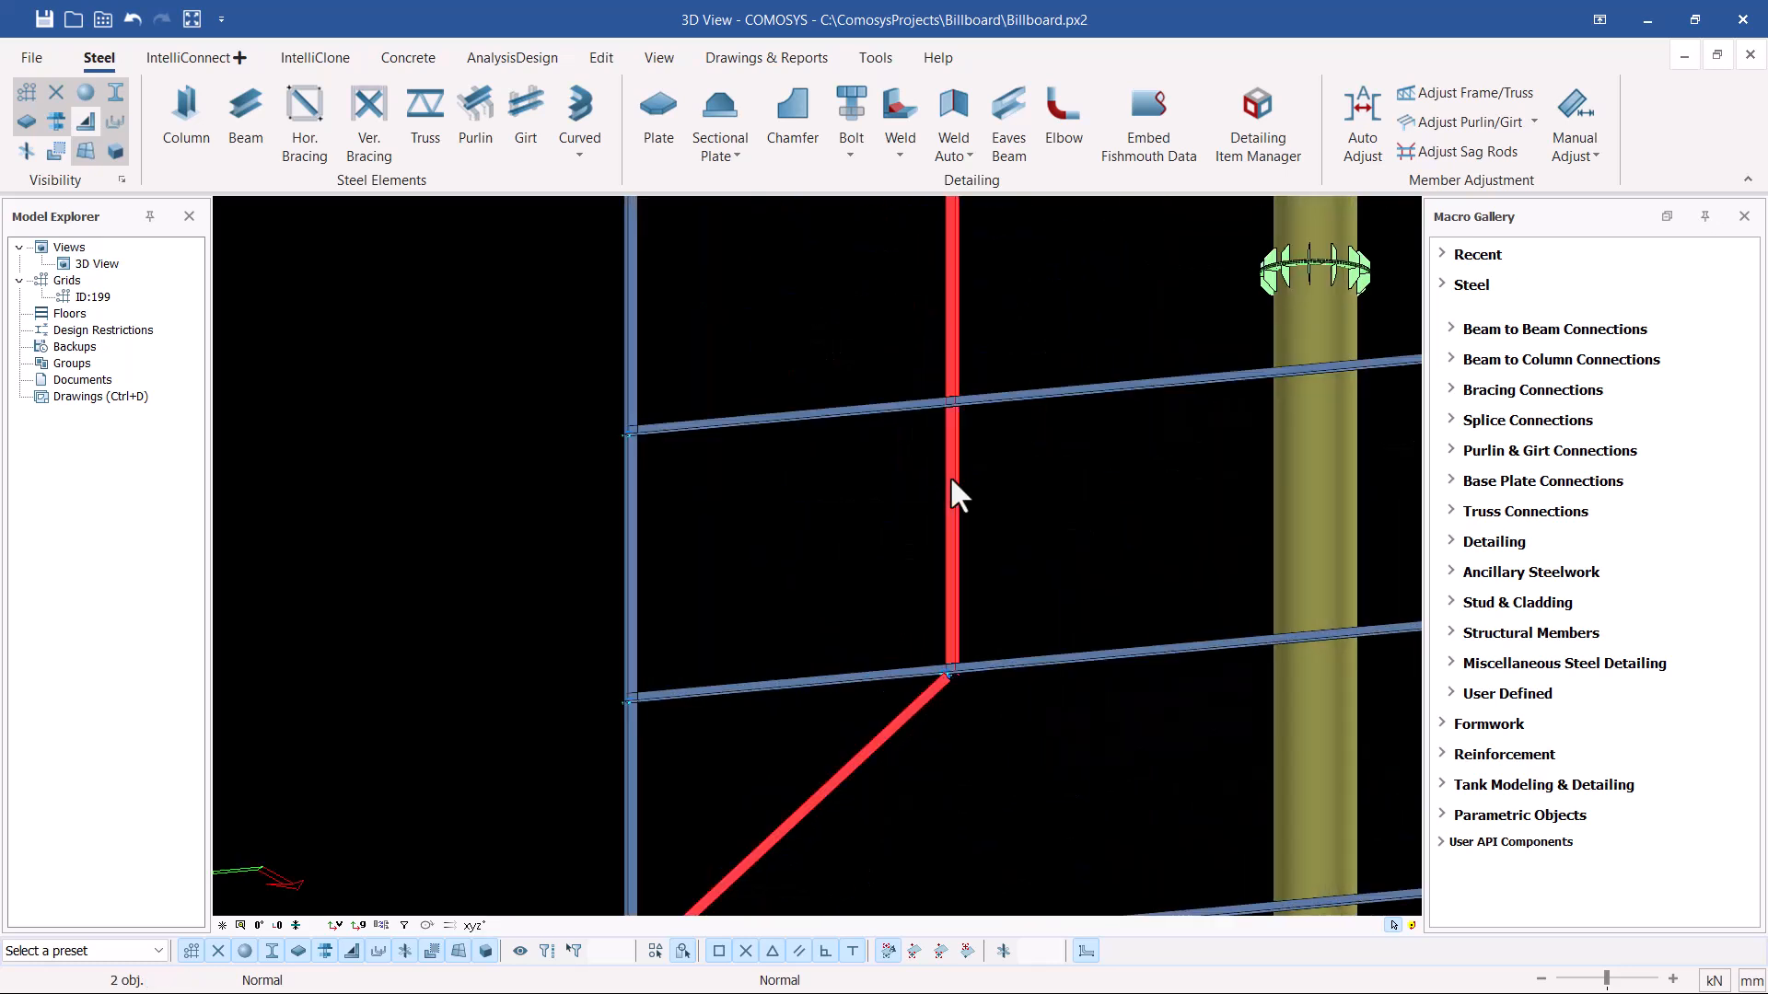
{"action": "double_click", "coordinate": [1066, 451]}
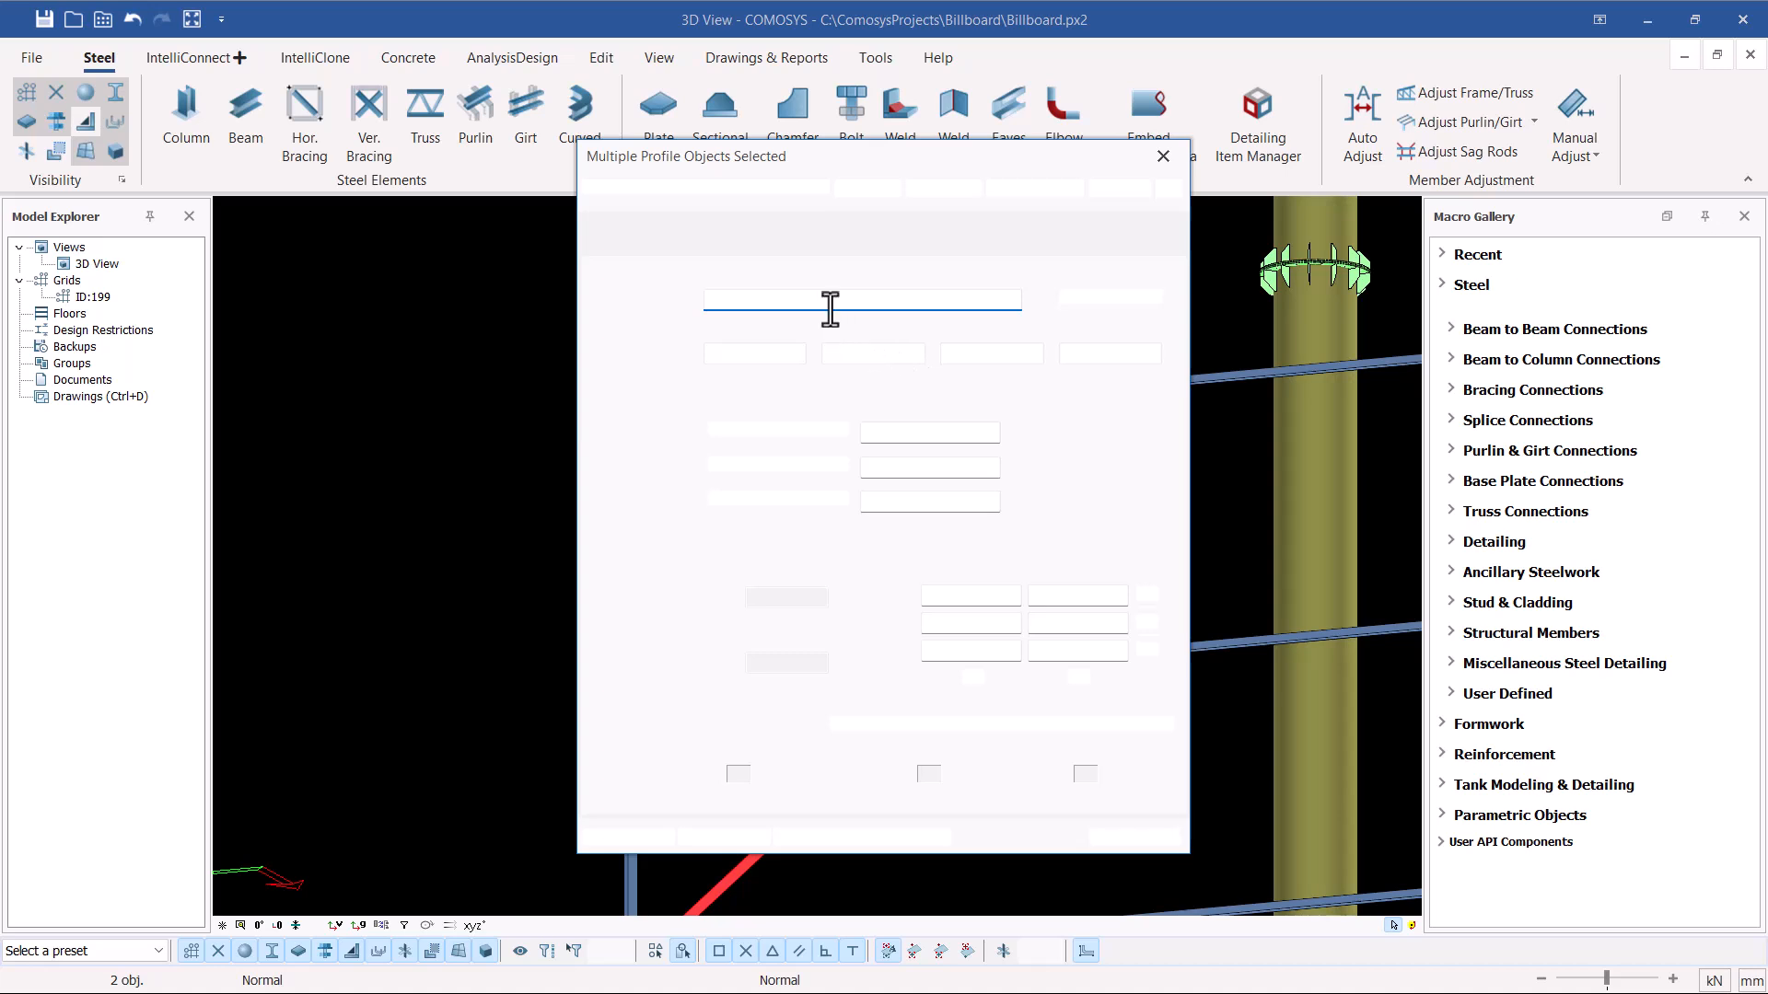
{"action": "right_click", "coordinate": [748, 302]}
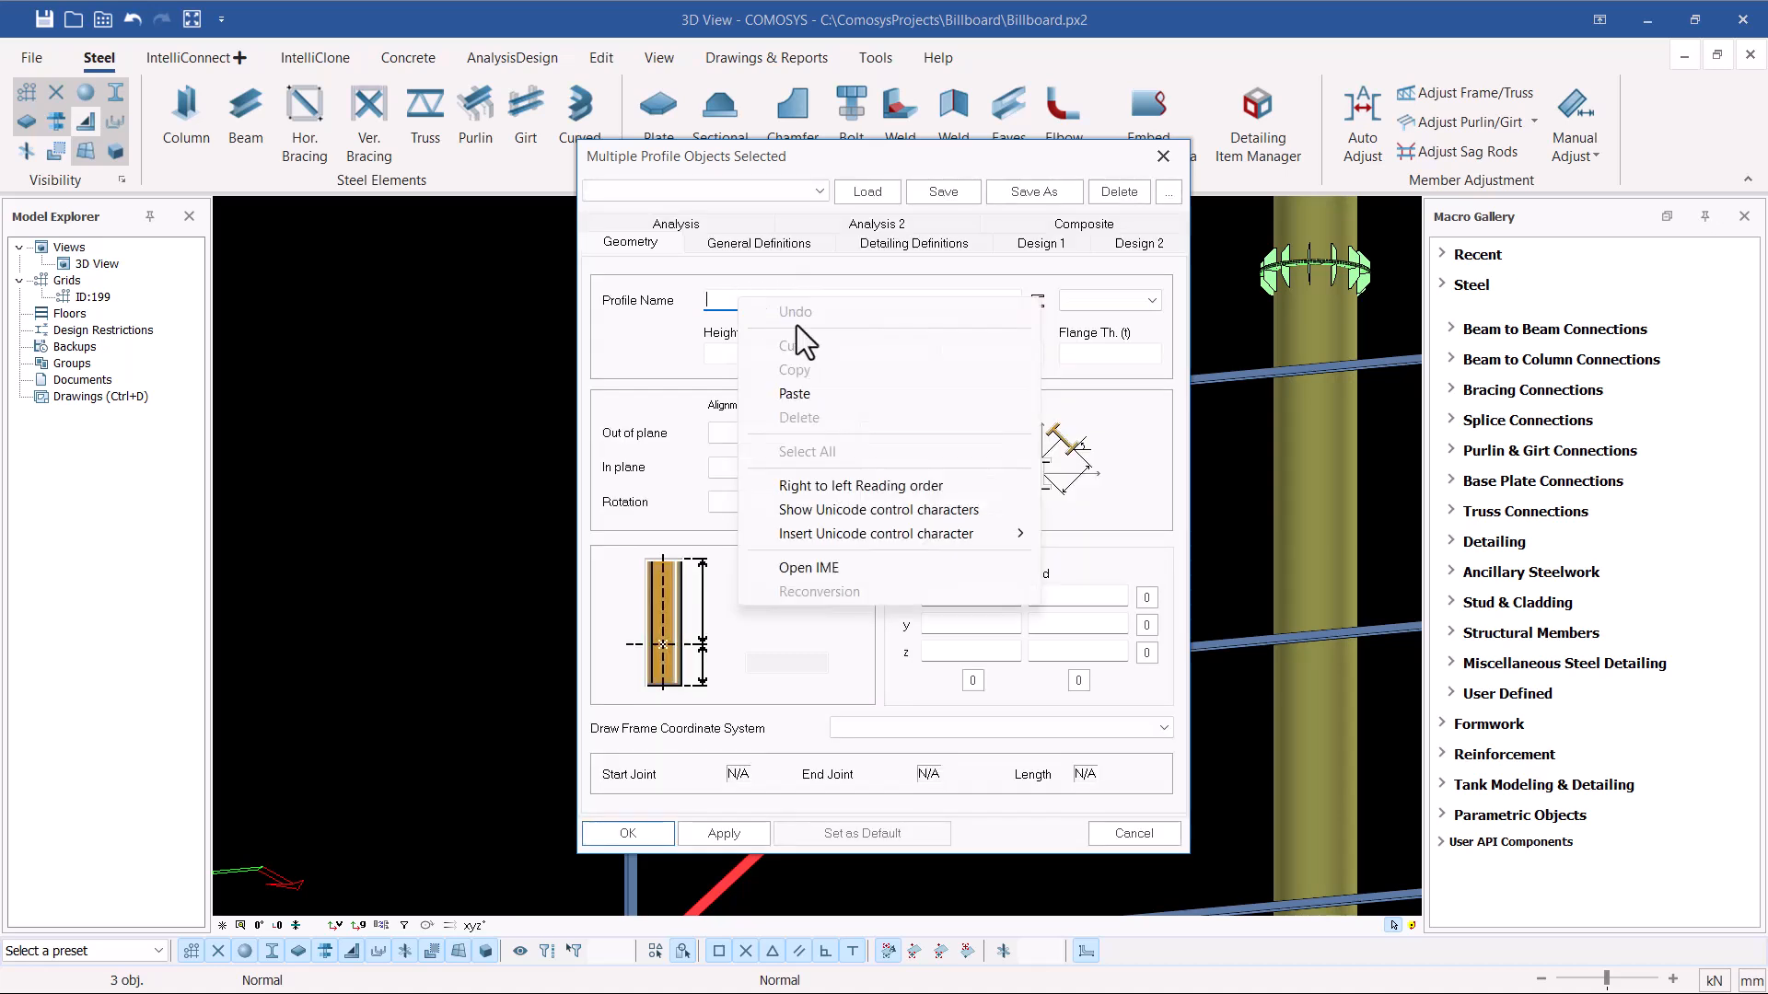
{"action": "left_click", "coordinate": [801, 394]}
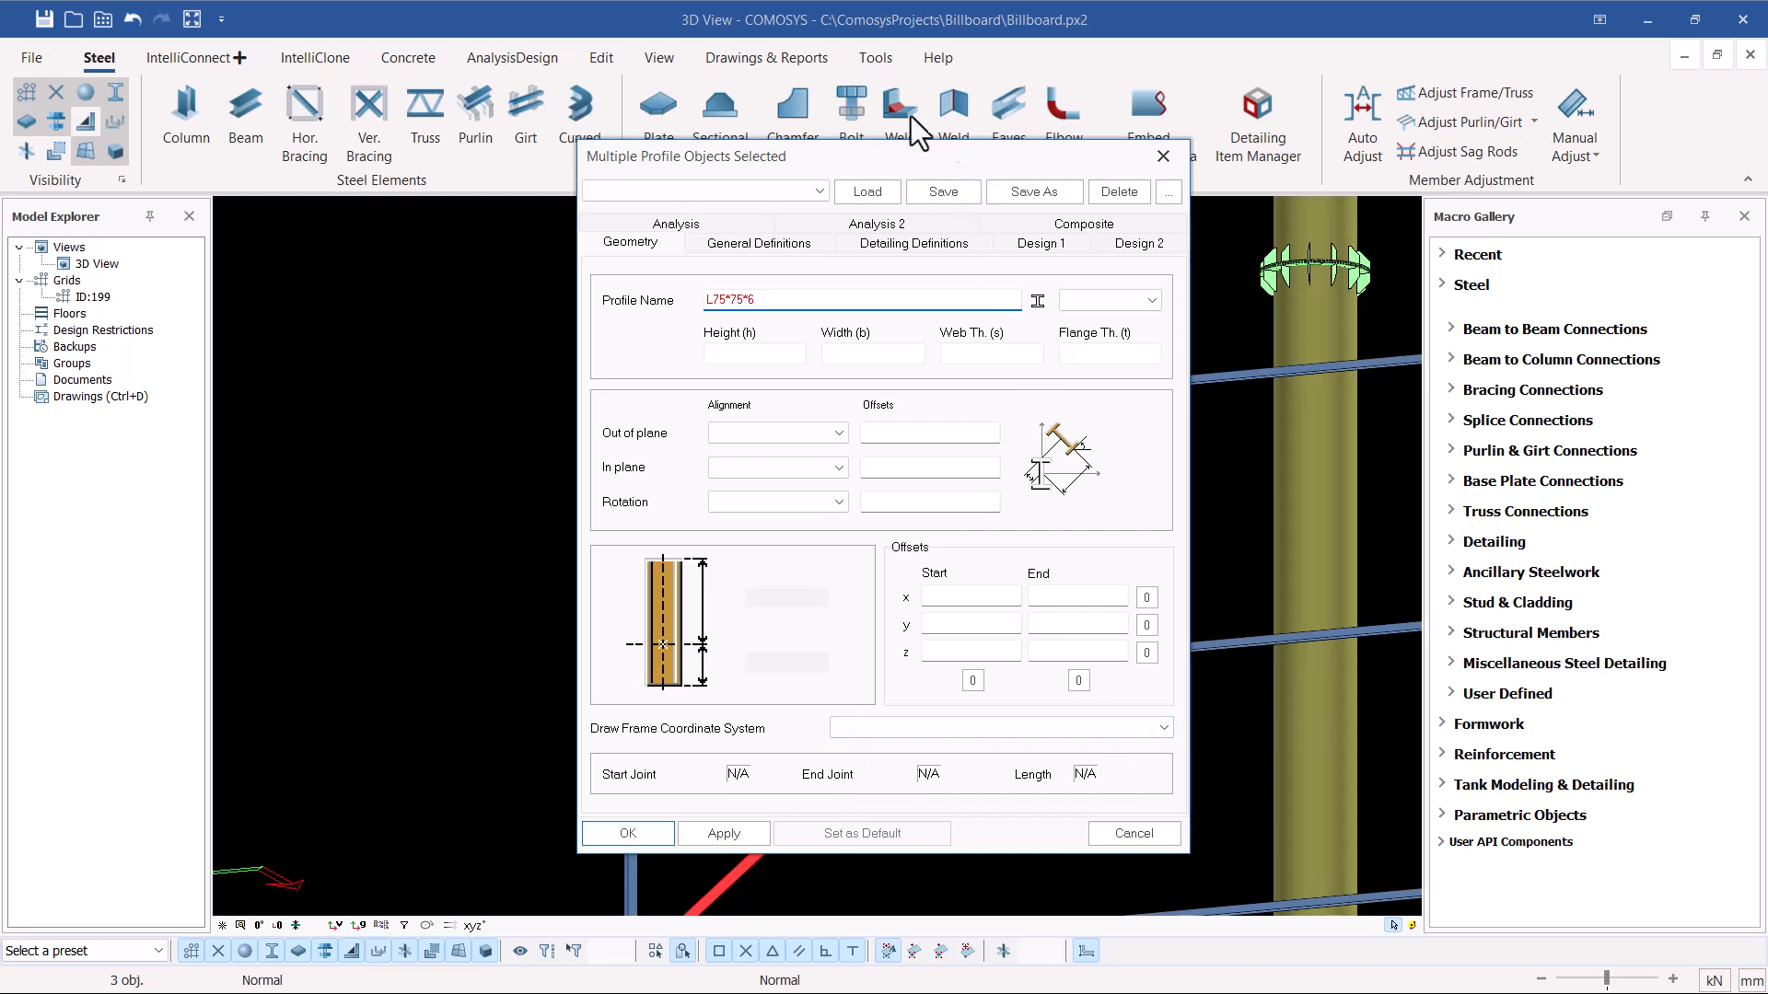
{"action": "left_click_drag", "start_coordinate": [936, 140], "coordinate": [875, 78]}
{"action": "left_click", "coordinate": [671, 757]}
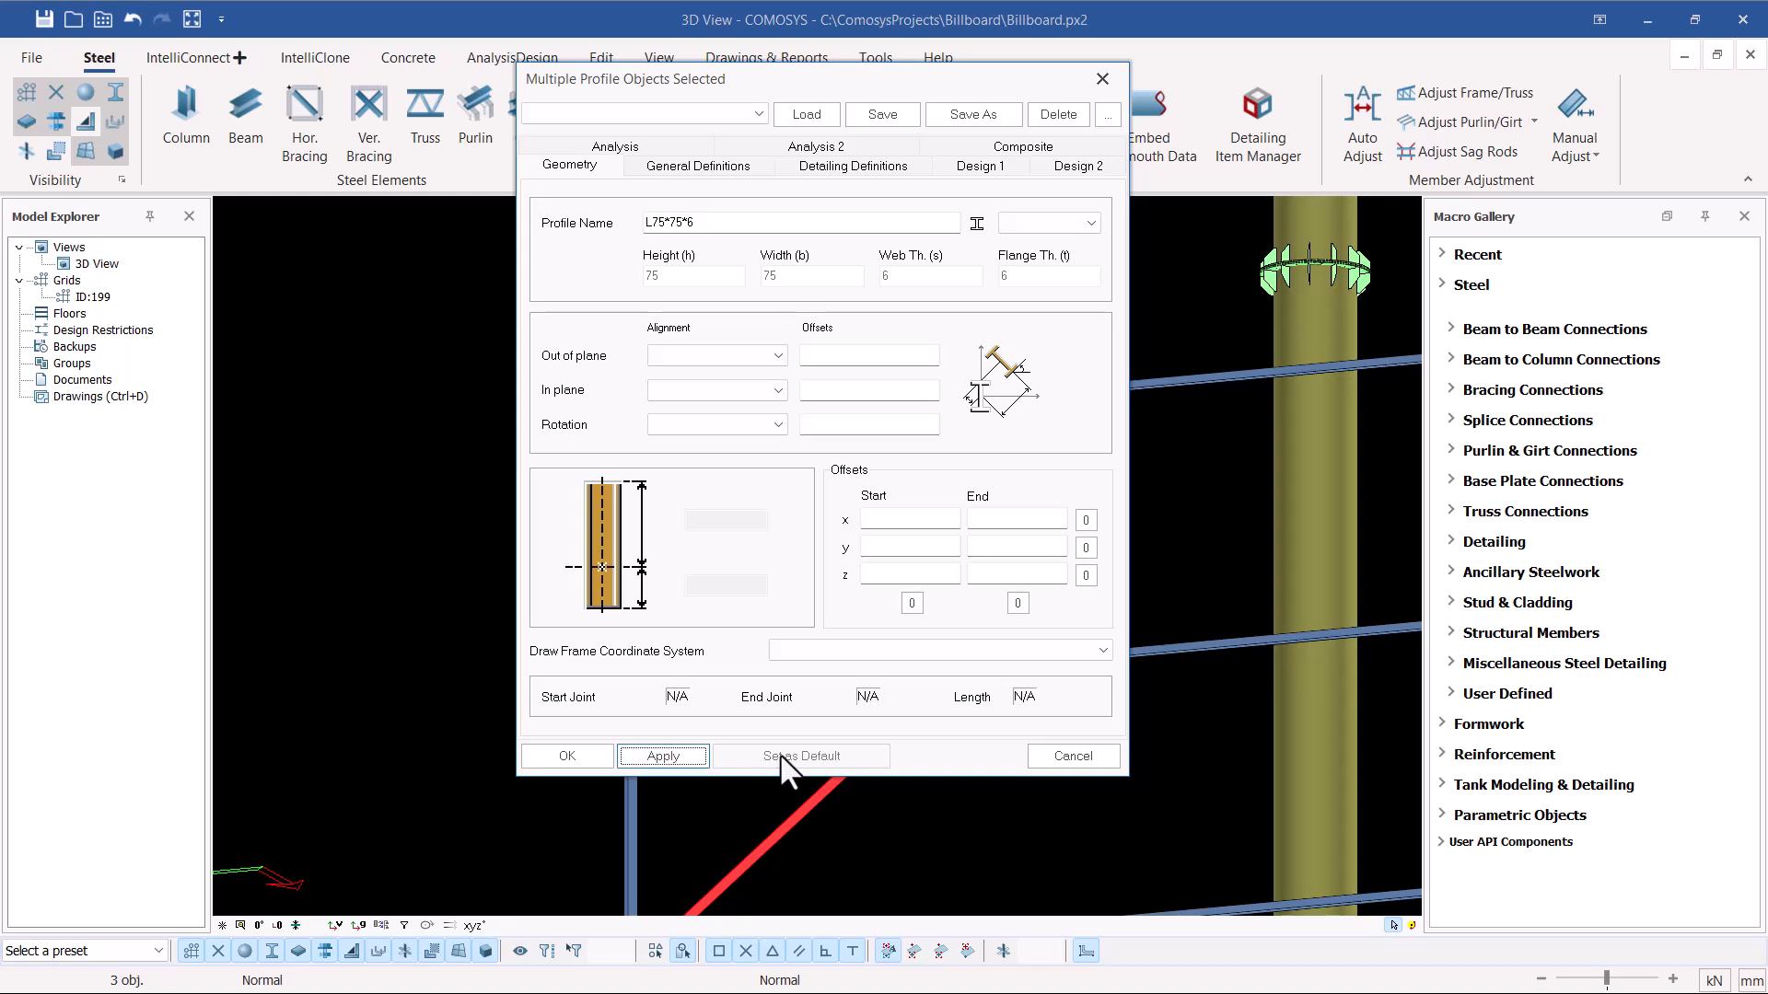
{"action": "left_click", "coordinate": [568, 758]}
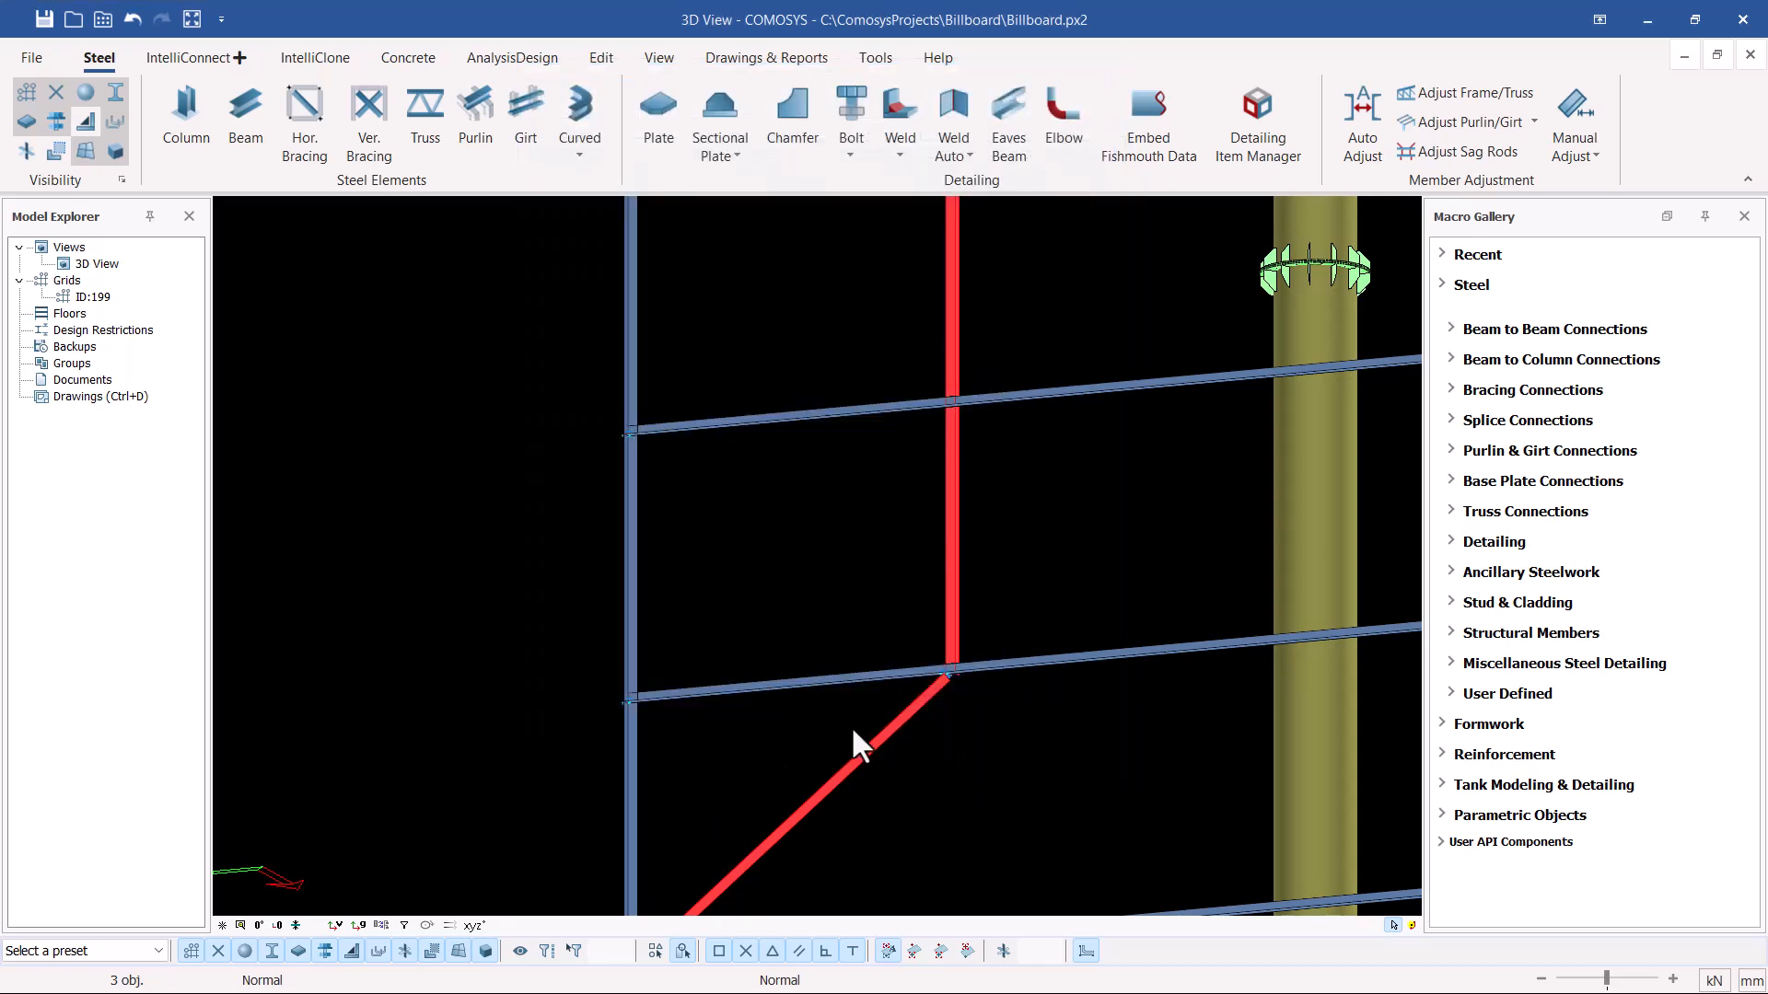
Set the lower left diagonal's L75*75*6 profile properties as the default for new members and apply them.
{"action": "left_click", "coordinate": [994, 701]}
{"action": "double_click", "coordinate": [900, 714]}
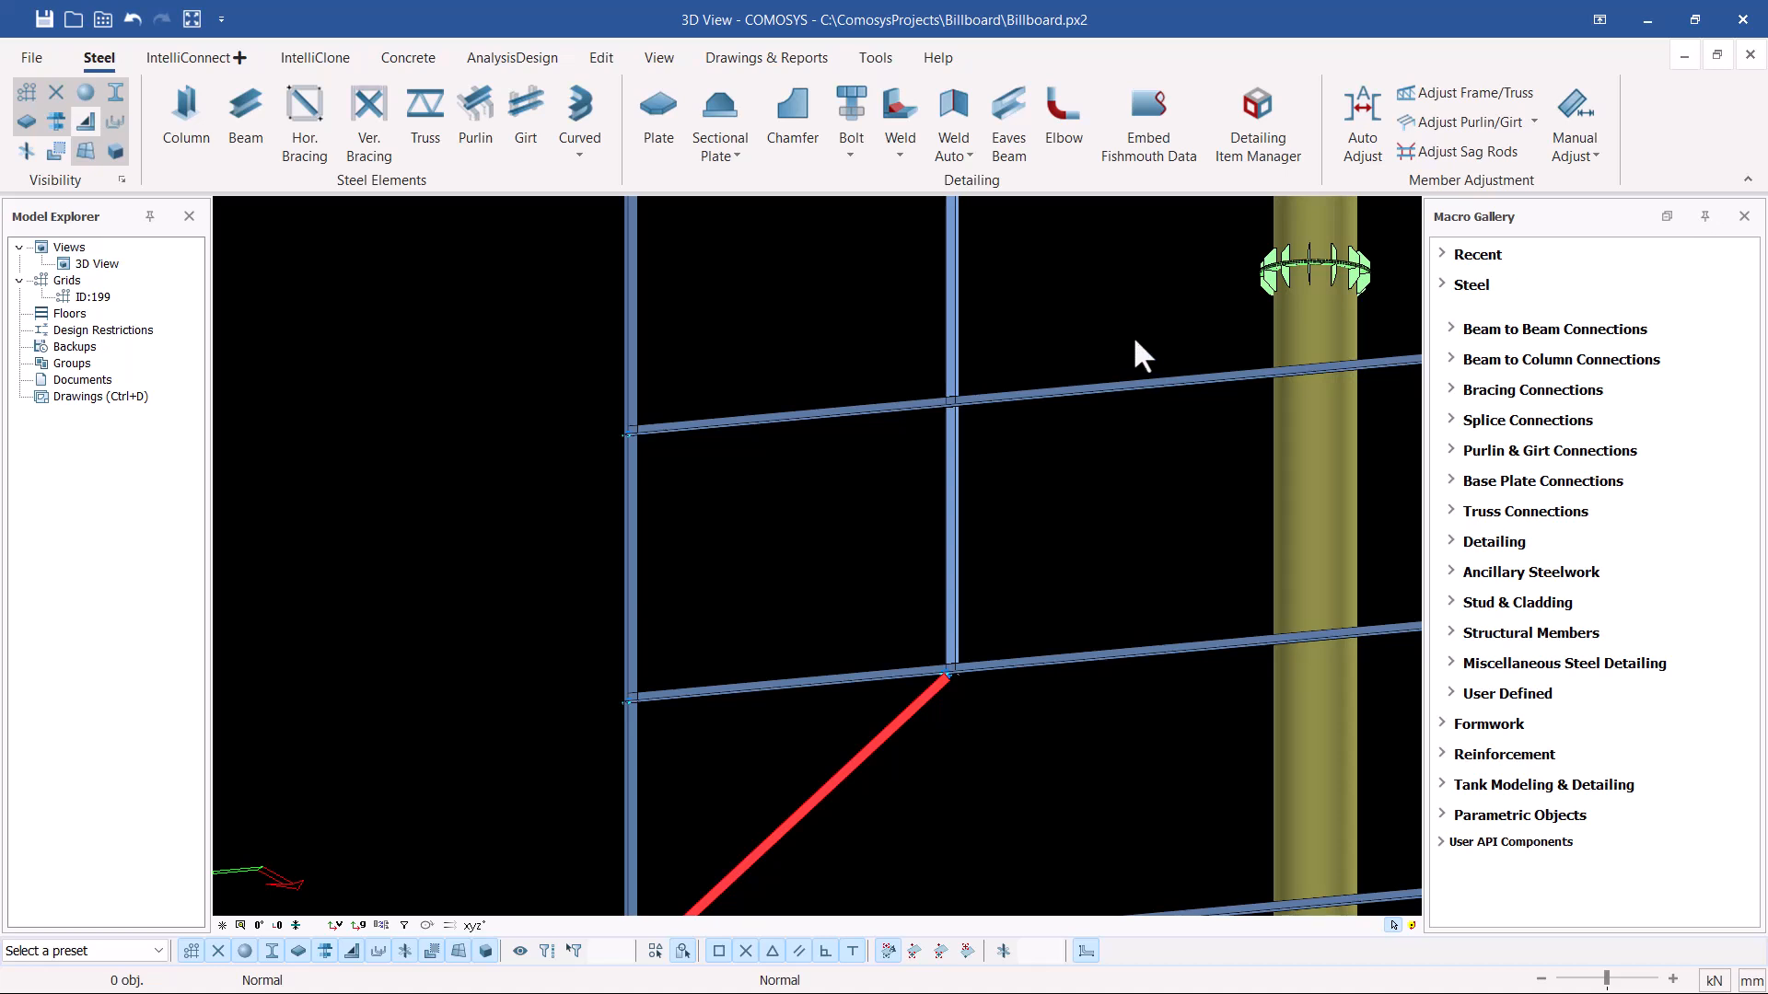
{"action": "double_click", "coordinate": [929, 704]}
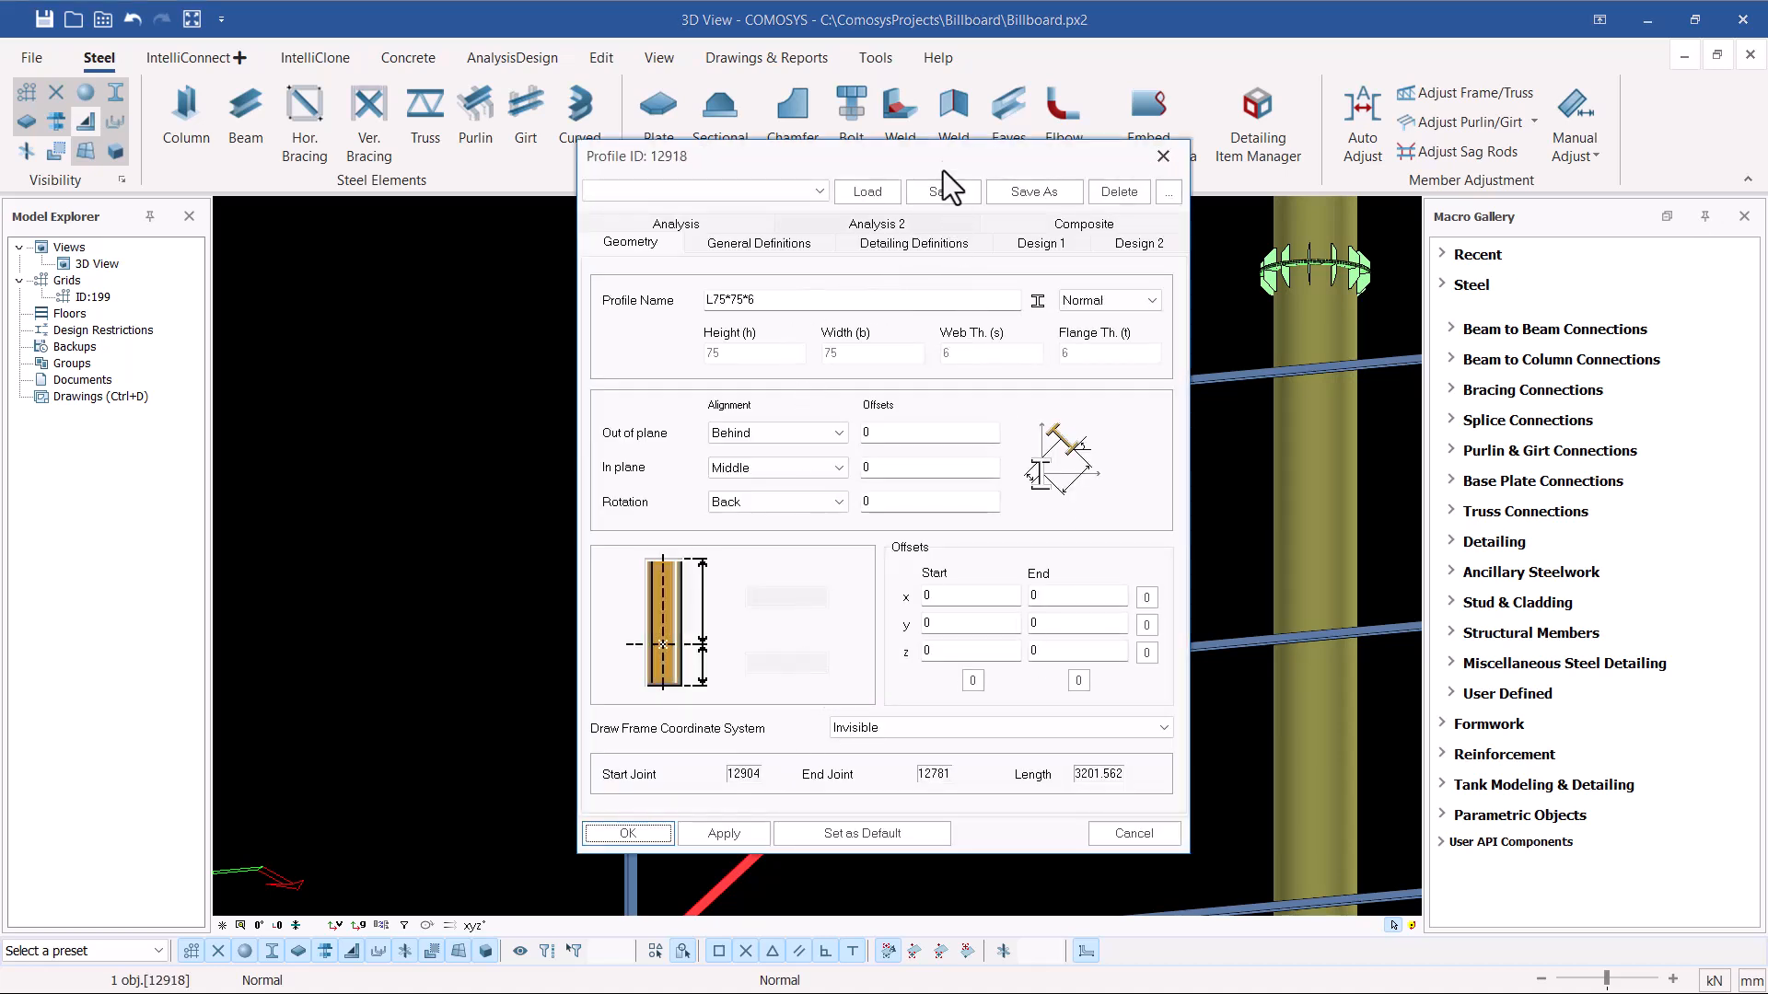
{"action": "left_click_drag", "start_coordinate": [875, 148], "coordinate": [751, 101]}
{"action": "left_click", "coordinate": [723, 789]}
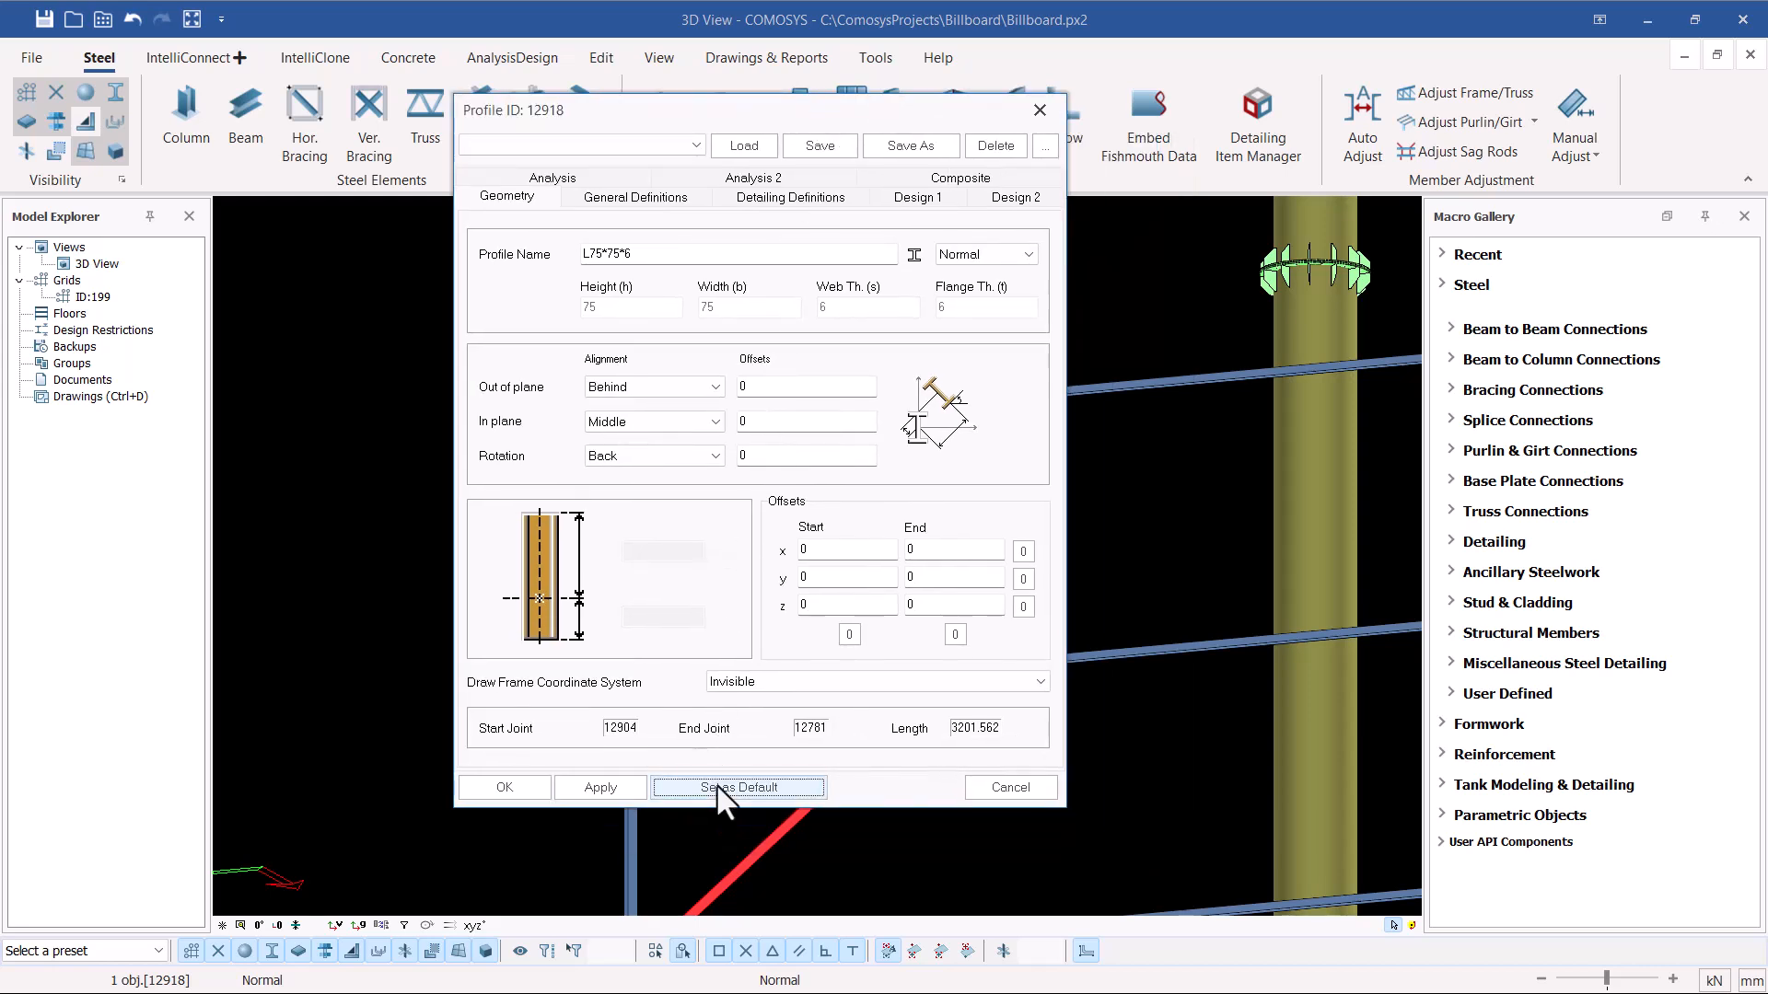
{"action": "left_click", "coordinate": [600, 789]}
{"action": "left_click", "coordinate": [508, 789]}
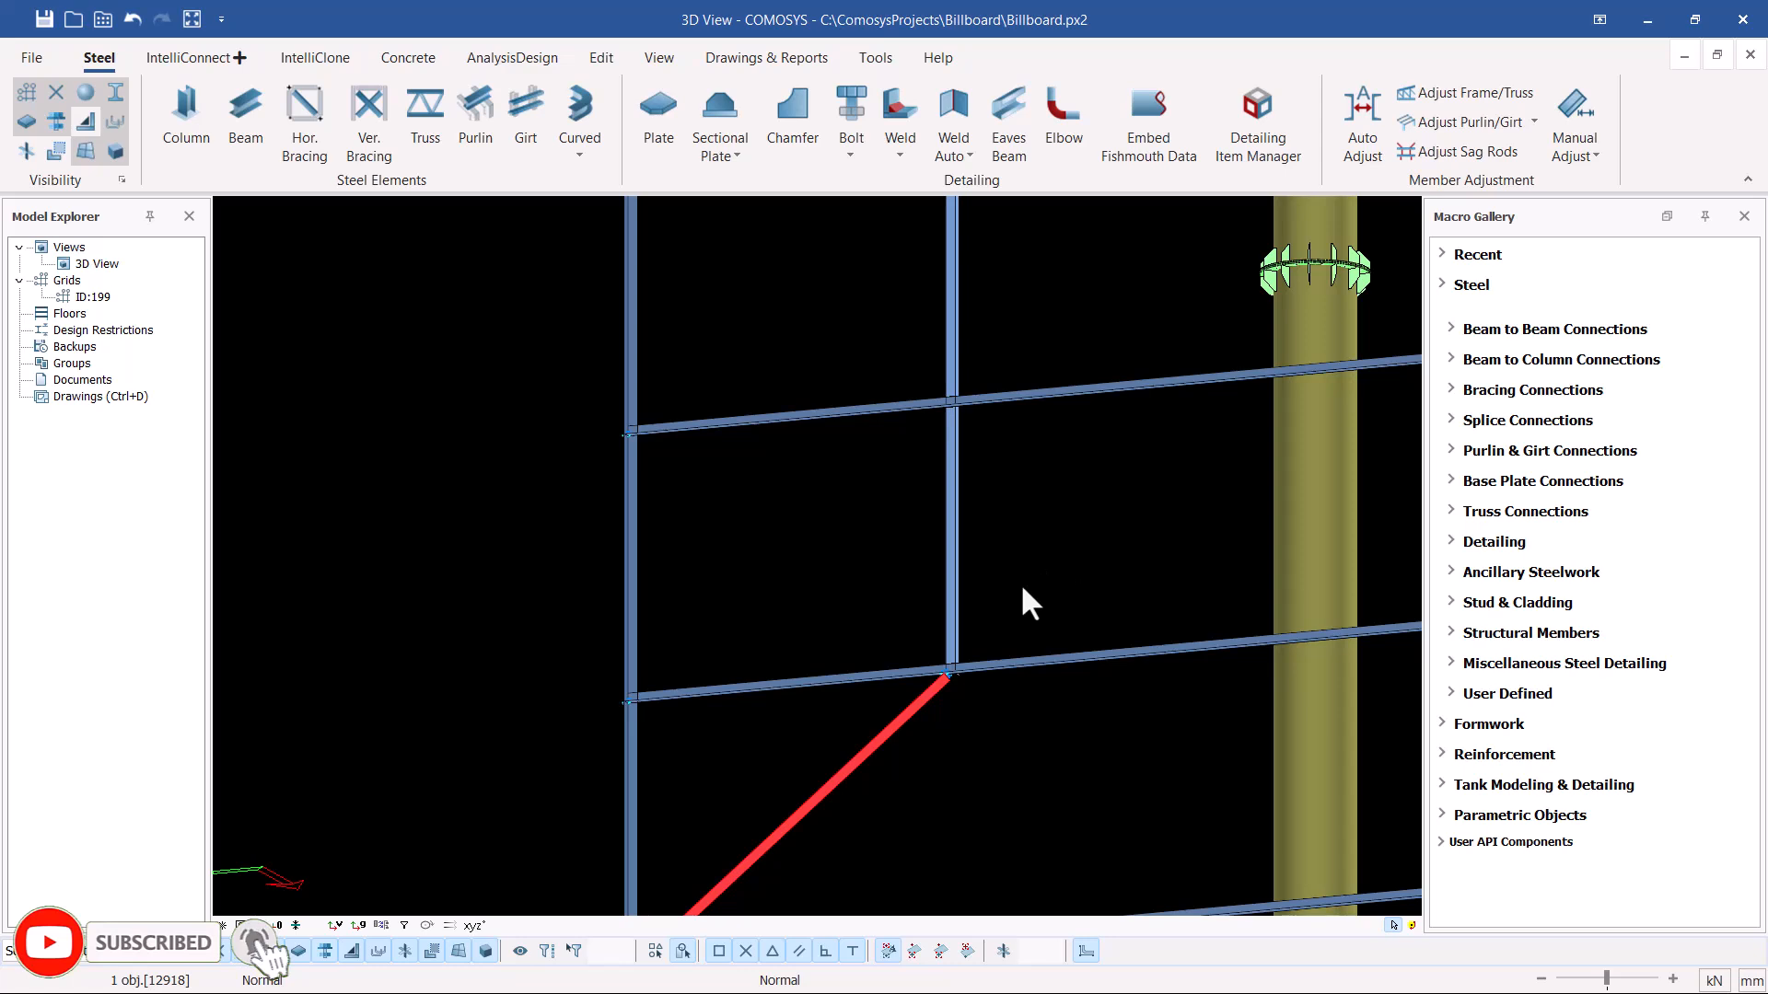
Rotate the lower left diagonal once about its own axis to turn its flanges at the frame corner.
{"action": "scroll", "coordinate": [953, 700], "scroll_direction": "up", "scroll_amount": 3}
{"action": "middle_click_drag", "start_coordinate": [953, 698], "coordinate": [976, 560]}
{"action": "scroll", "coordinate": [977, 532], "scroll_direction": "down", "scroll_amount": 3}
{"action": "scroll", "coordinate": [698, 811], "scroll_direction": "up", "scroll_amount": 5}
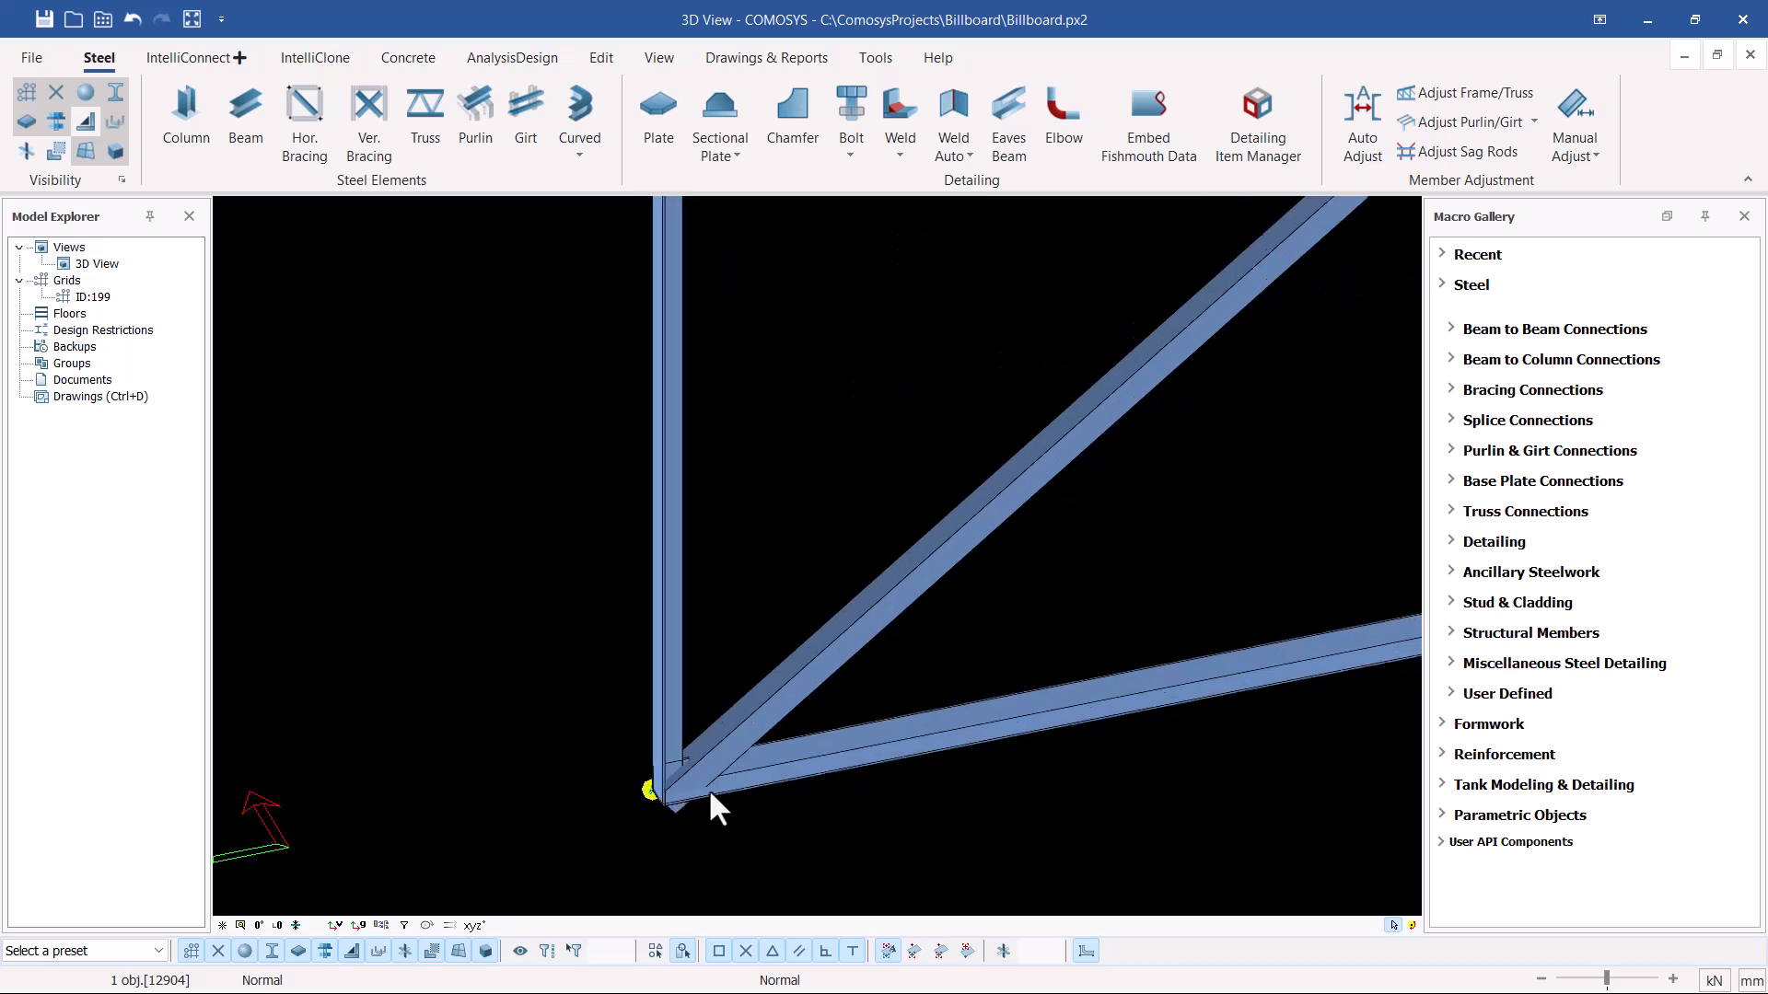
{"action": "left_click", "coordinate": [932, 570]}
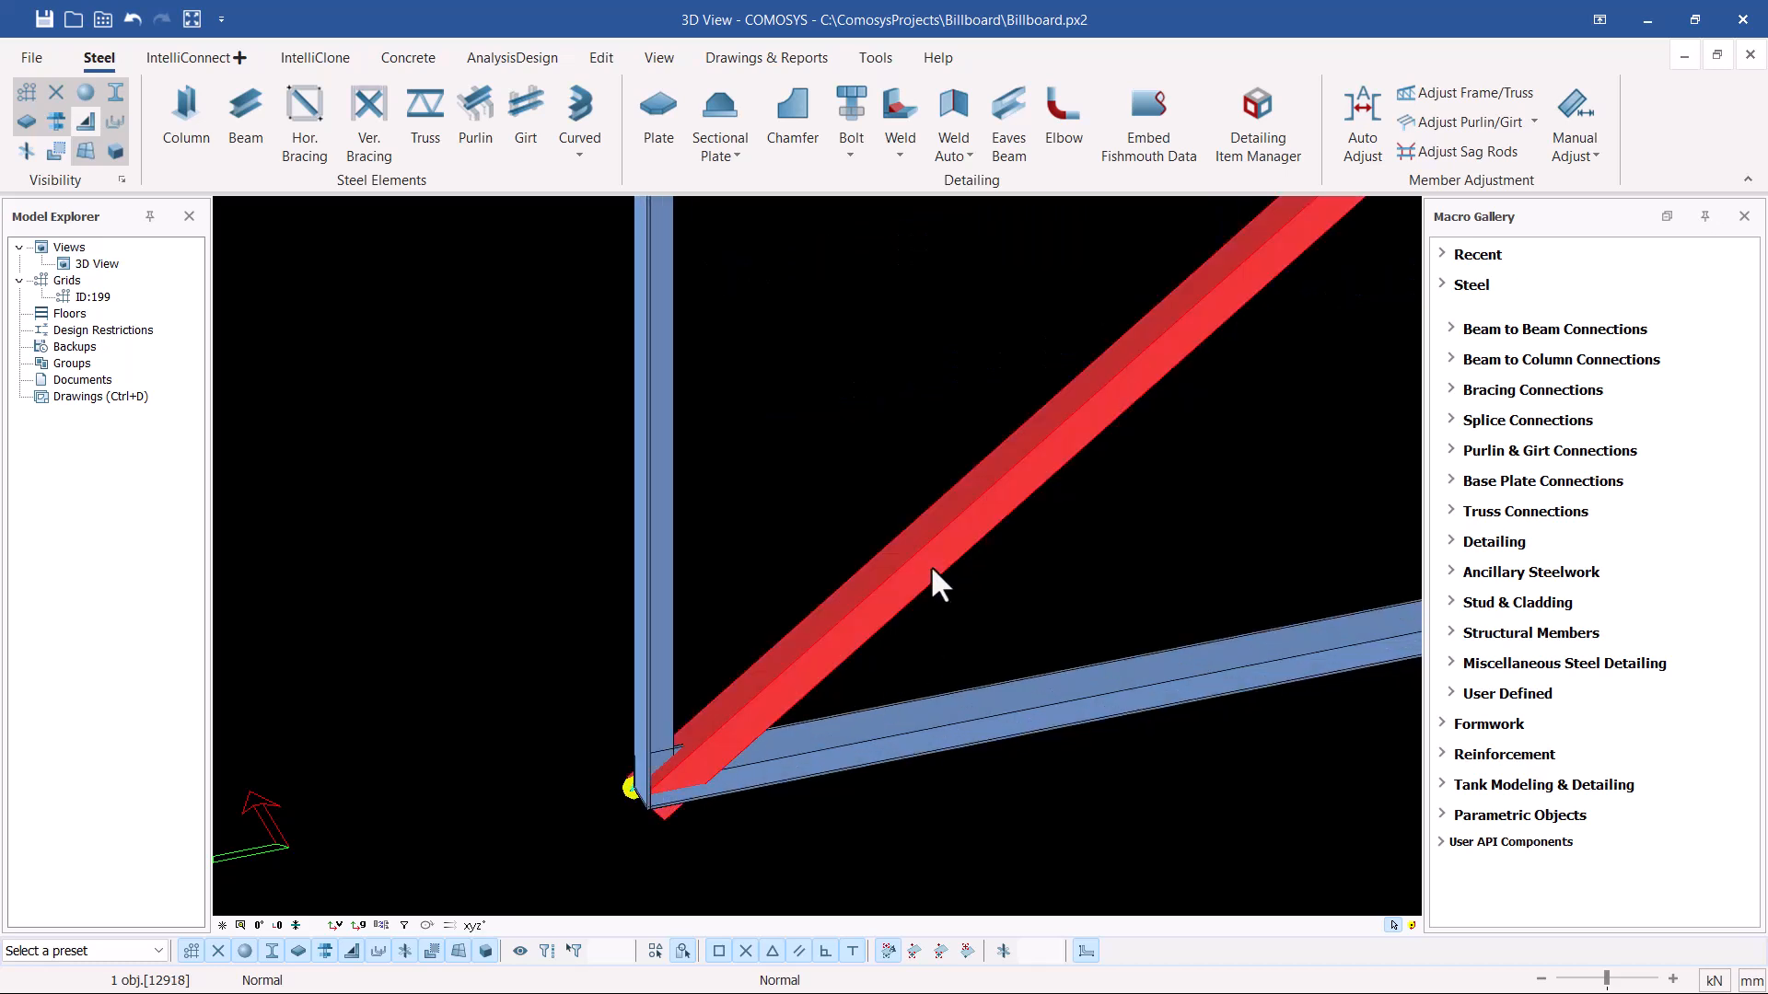
{"action": "key", "text": "space"}
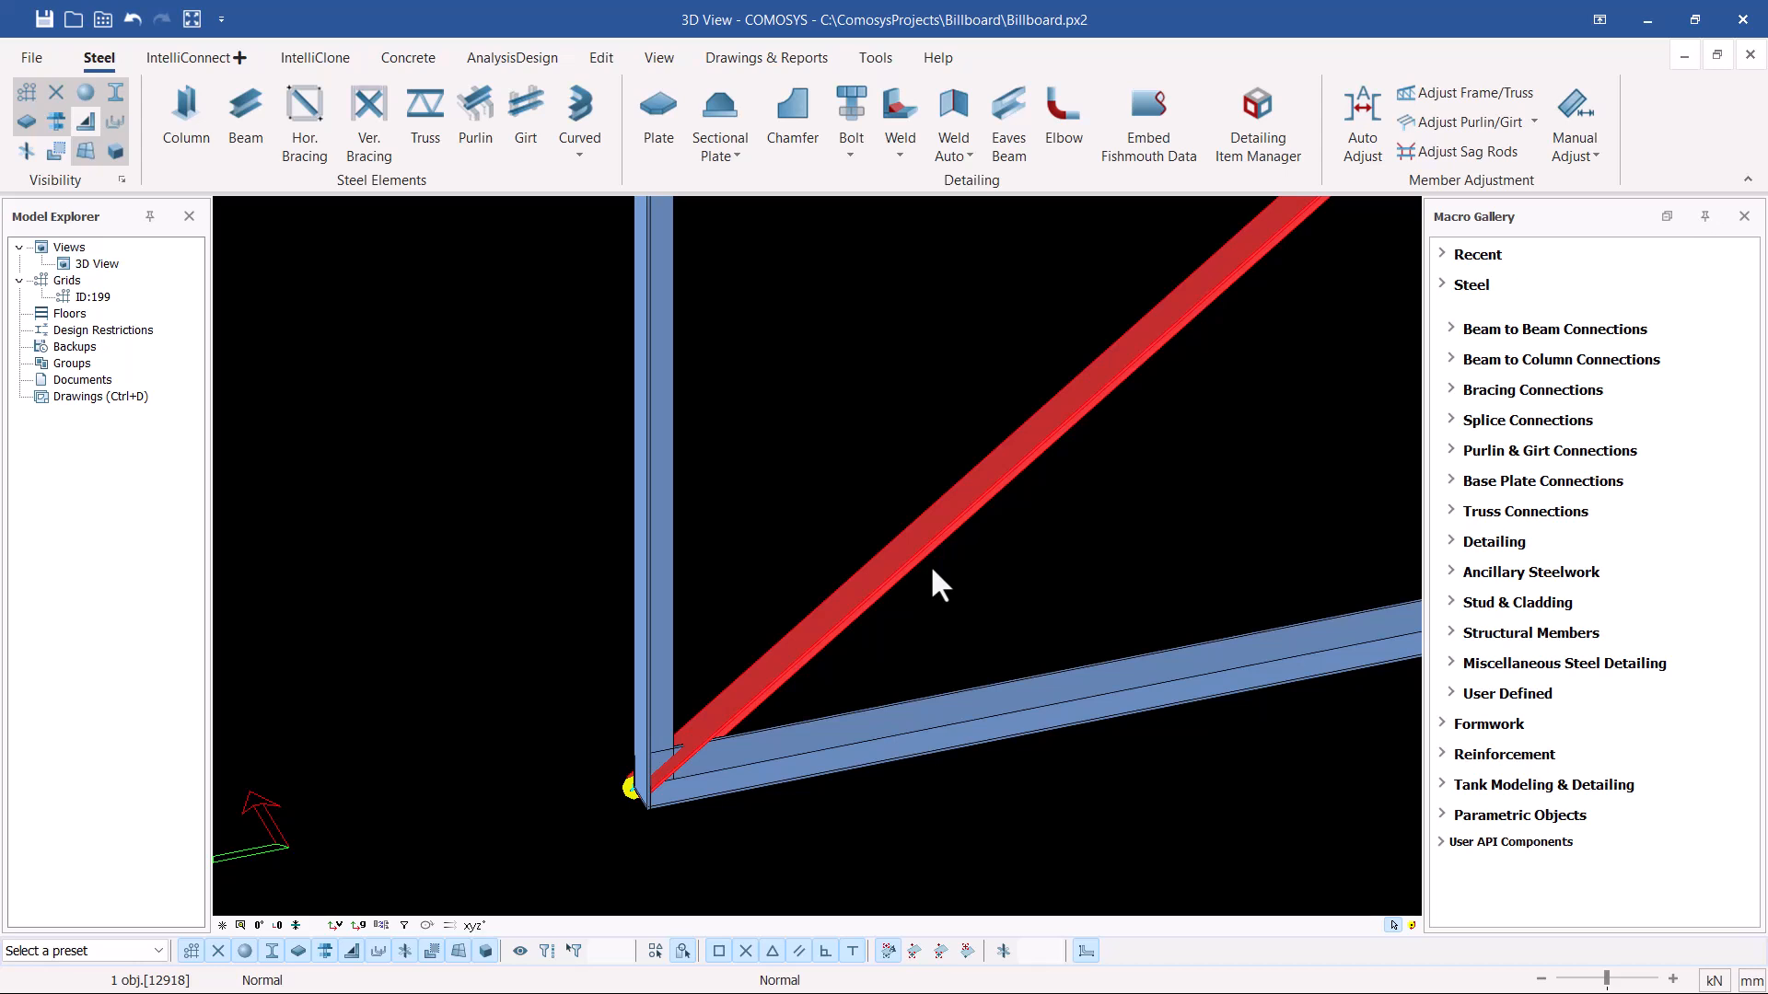
Examine from both sides of the frame how the lower left diagonal meets the corner and the inner vertical's bottom joint.
{"action": "scroll", "coordinate": [663, 779], "scroll_direction": "down", "scroll_amount": 3}
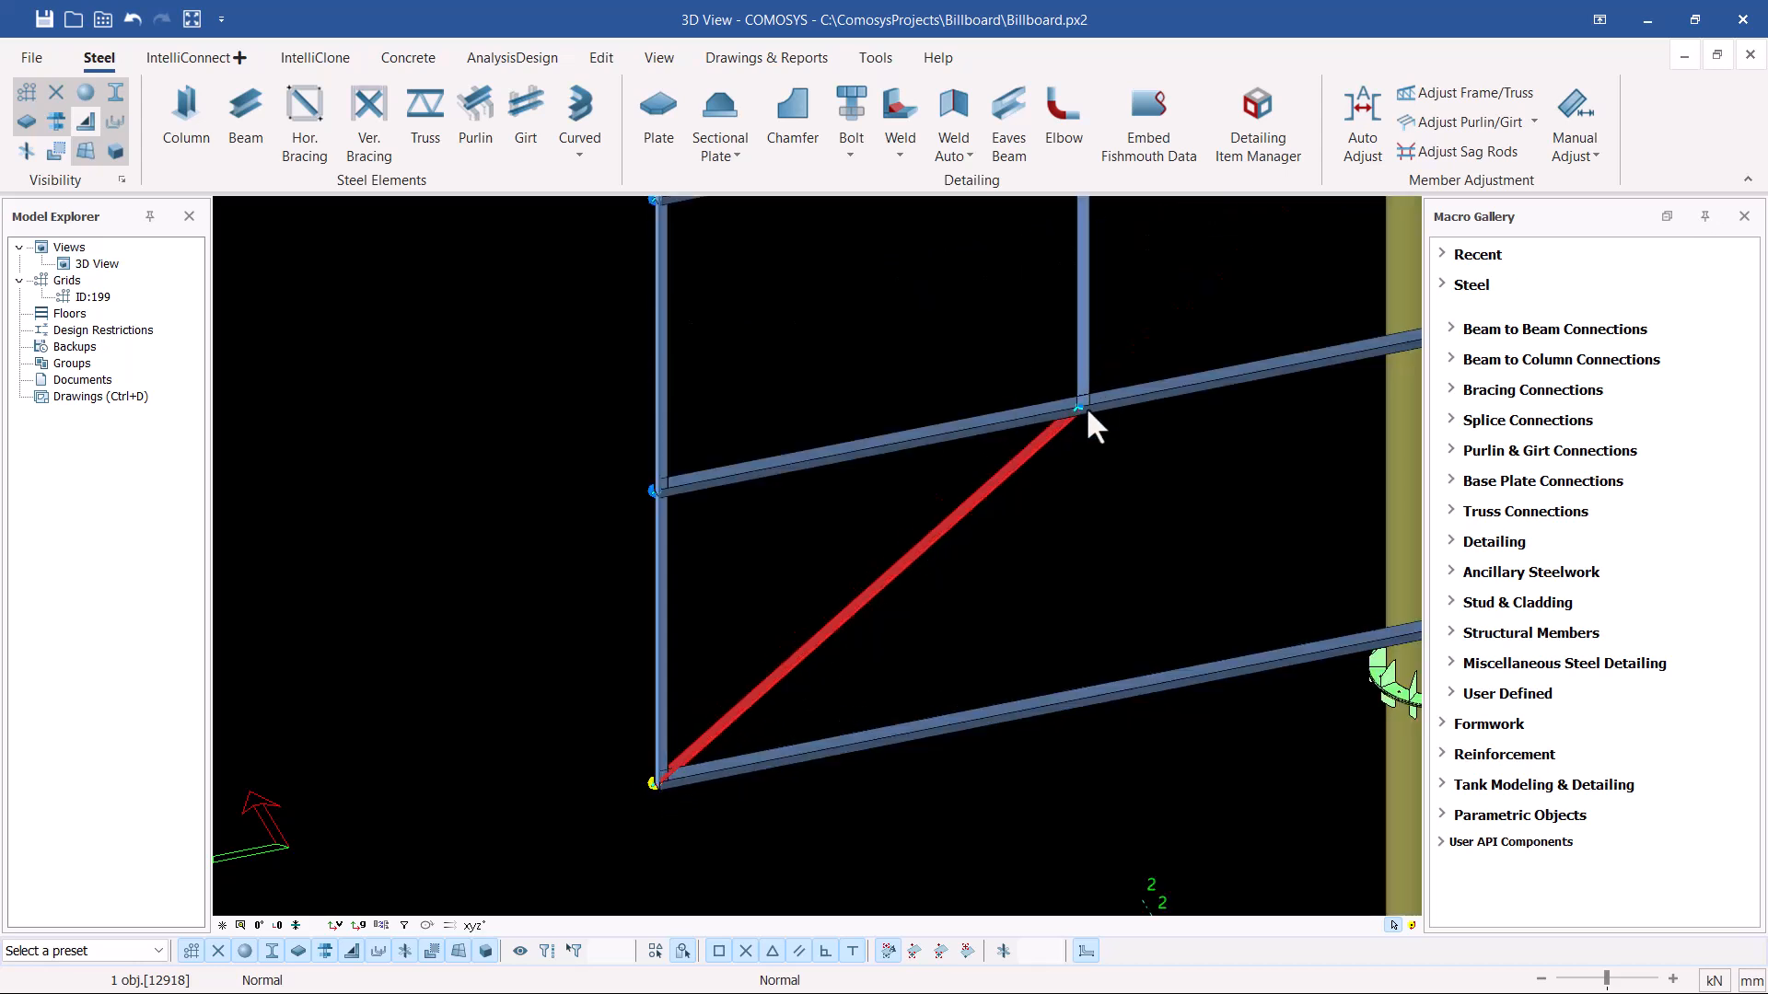
{"action": "scroll", "coordinate": [1087, 411], "scroll_direction": "up", "scroll_amount": 5}
{"action": "scroll", "coordinate": [1032, 438], "scroll_direction": "down", "scroll_amount": 5}
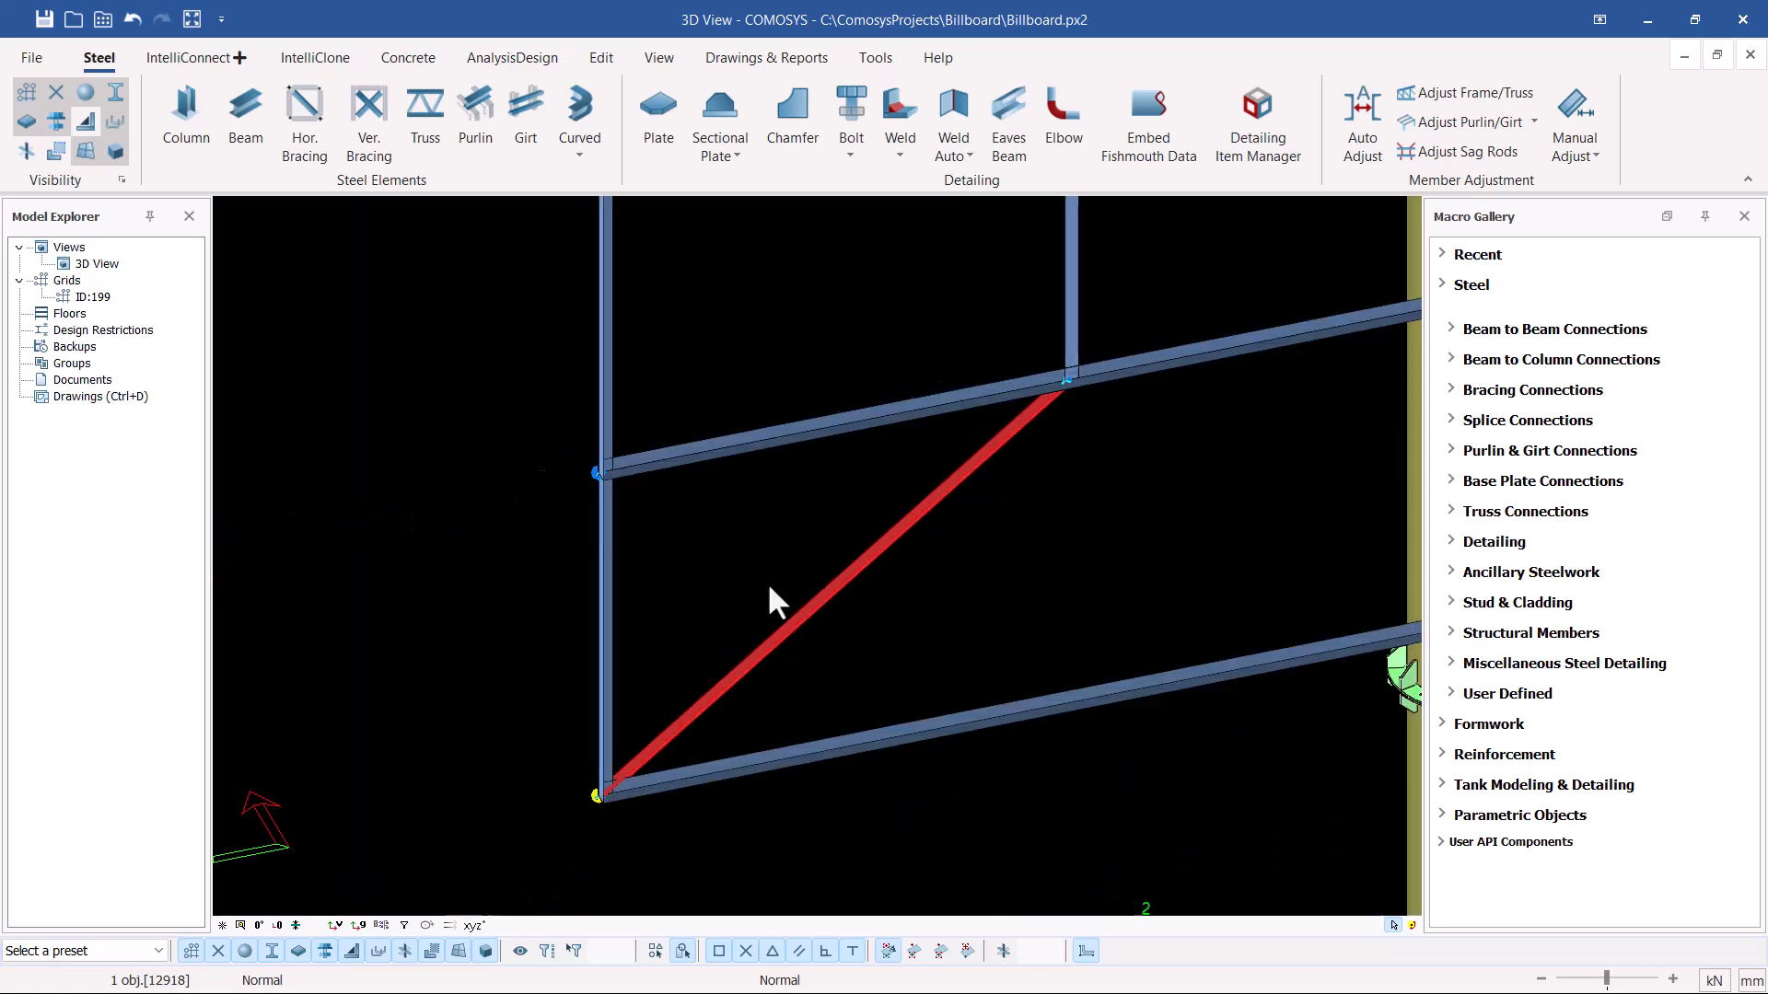
{"action": "left_click", "coordinate": [595, 799]}
{"action": "middle_click_drag", "start_coordinate": [595, 799], "coordinate": [725, 796]}
{"action": "scroll", "coordinate": [1090, 521], "scroll_direction": "down", "scroll_amount": 4}
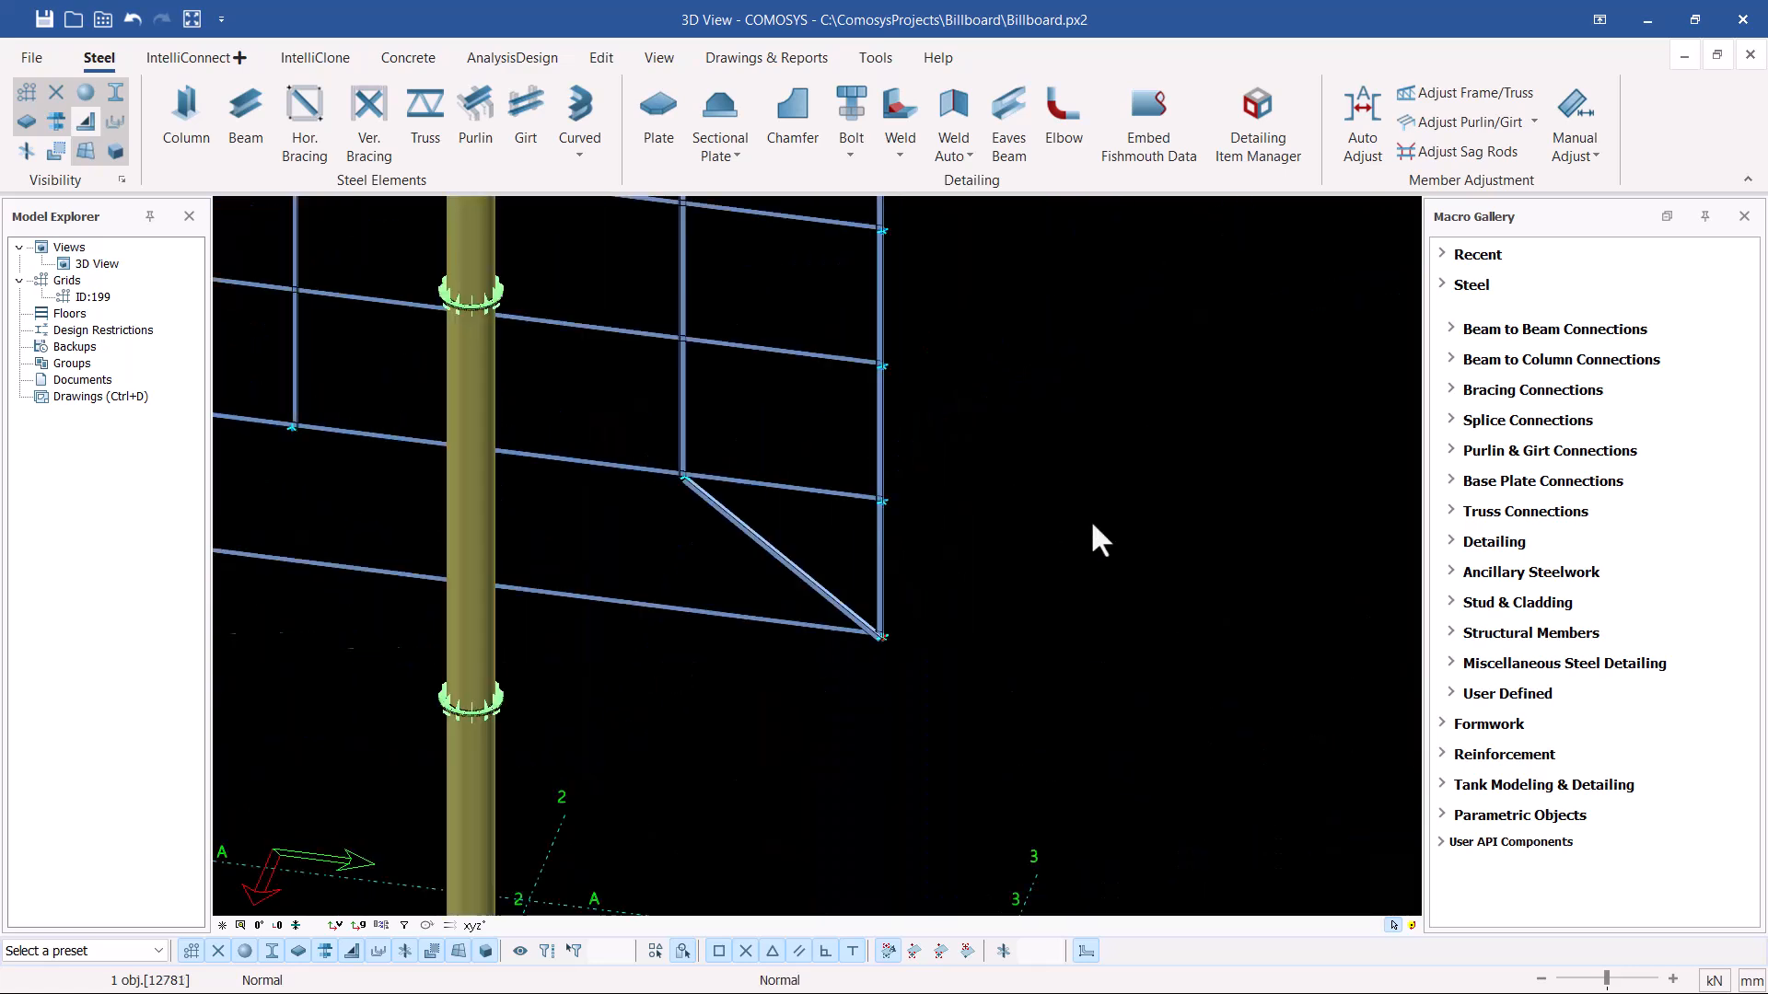
{"action": "scroll", "coordinate": [688, 478], "scroll_direction": "up", "scroll_amount": 9}
{"action": "scroll", "coordinate": [569, 478], "scroll_direction": "up", "scroll_amount": 2}
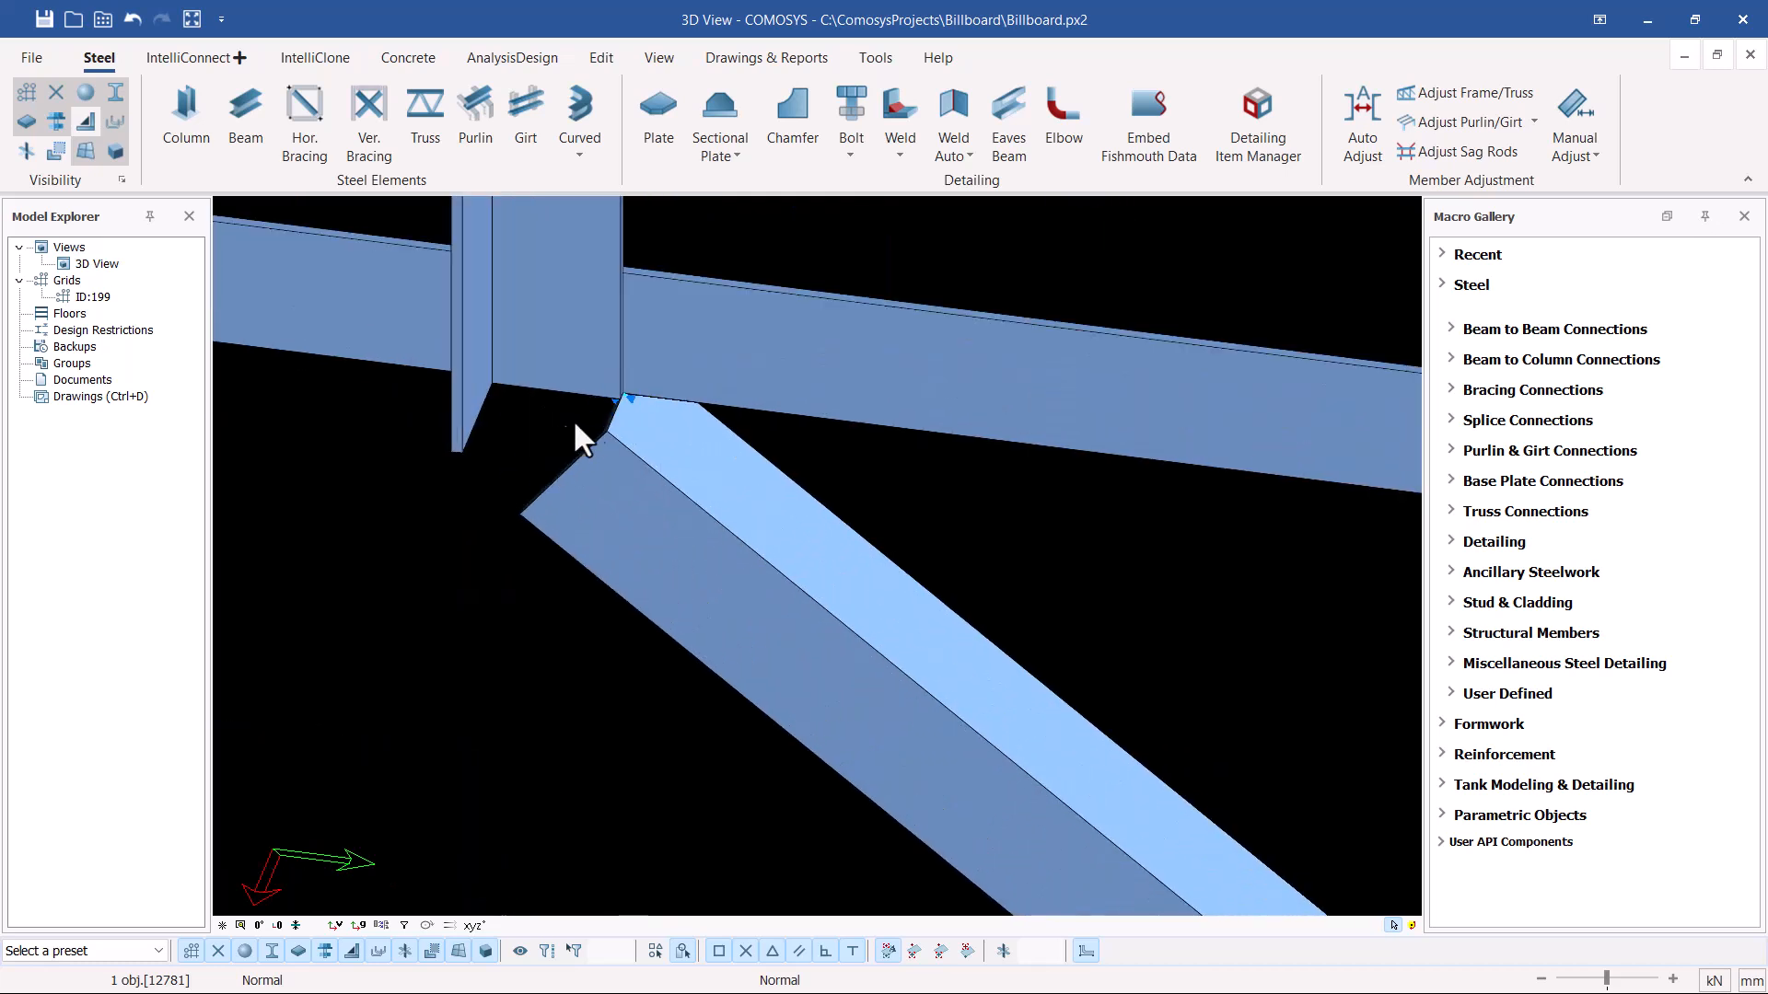
{"action": "middle_click_drag", "start_coordinate": [631, 405], "coordinate": [619, 401]}
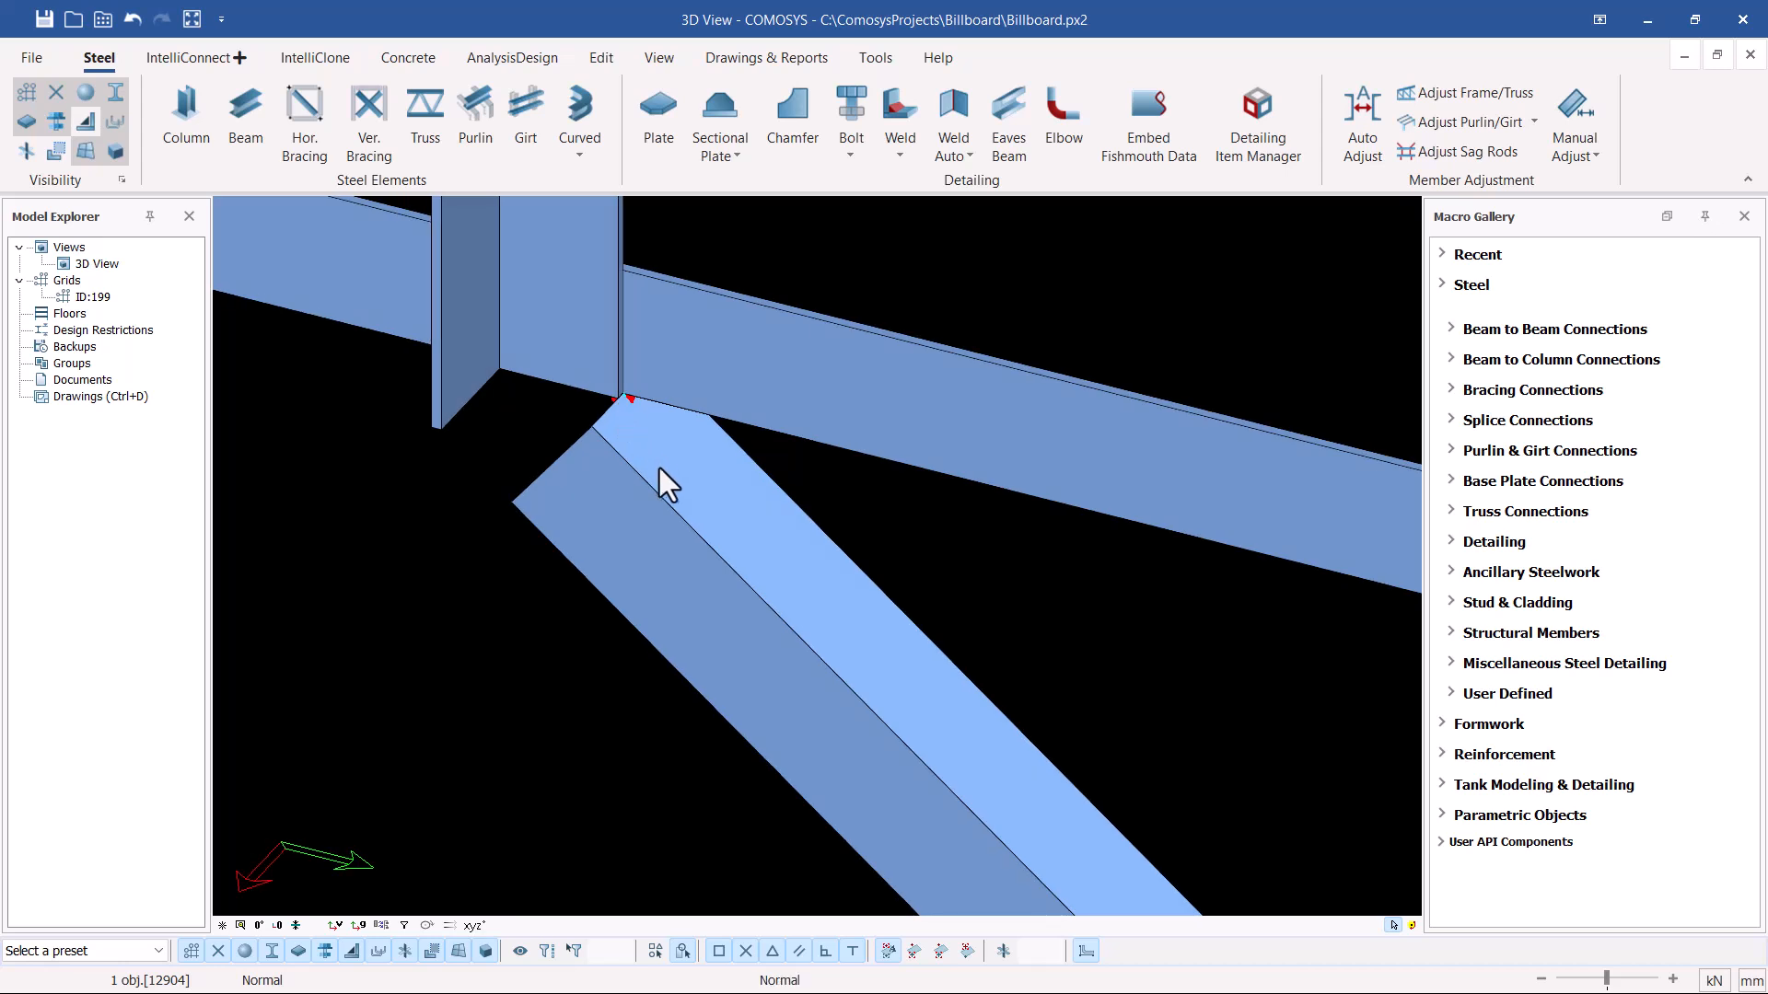
Try the lower left diagonal's other orientations by rotating it about its axis through a full turn.
{"action": "left_click", "coordinate": [660, 466]}
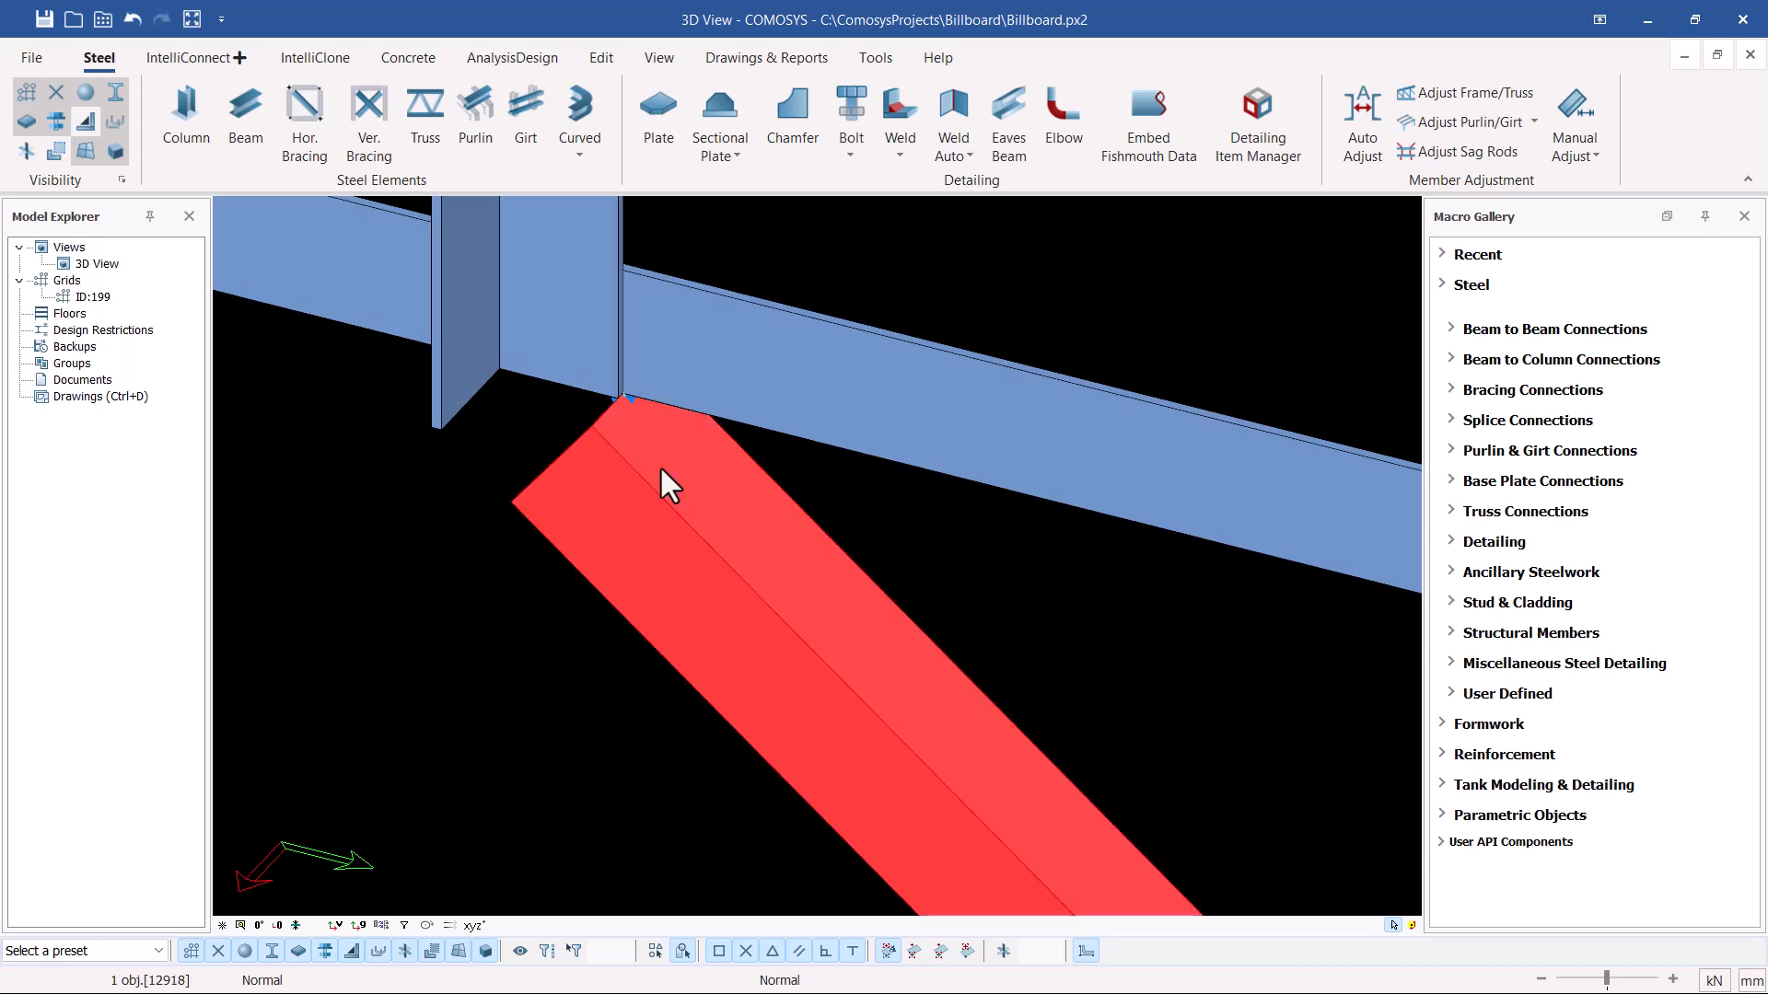
{"action": "key", "text": "space"}
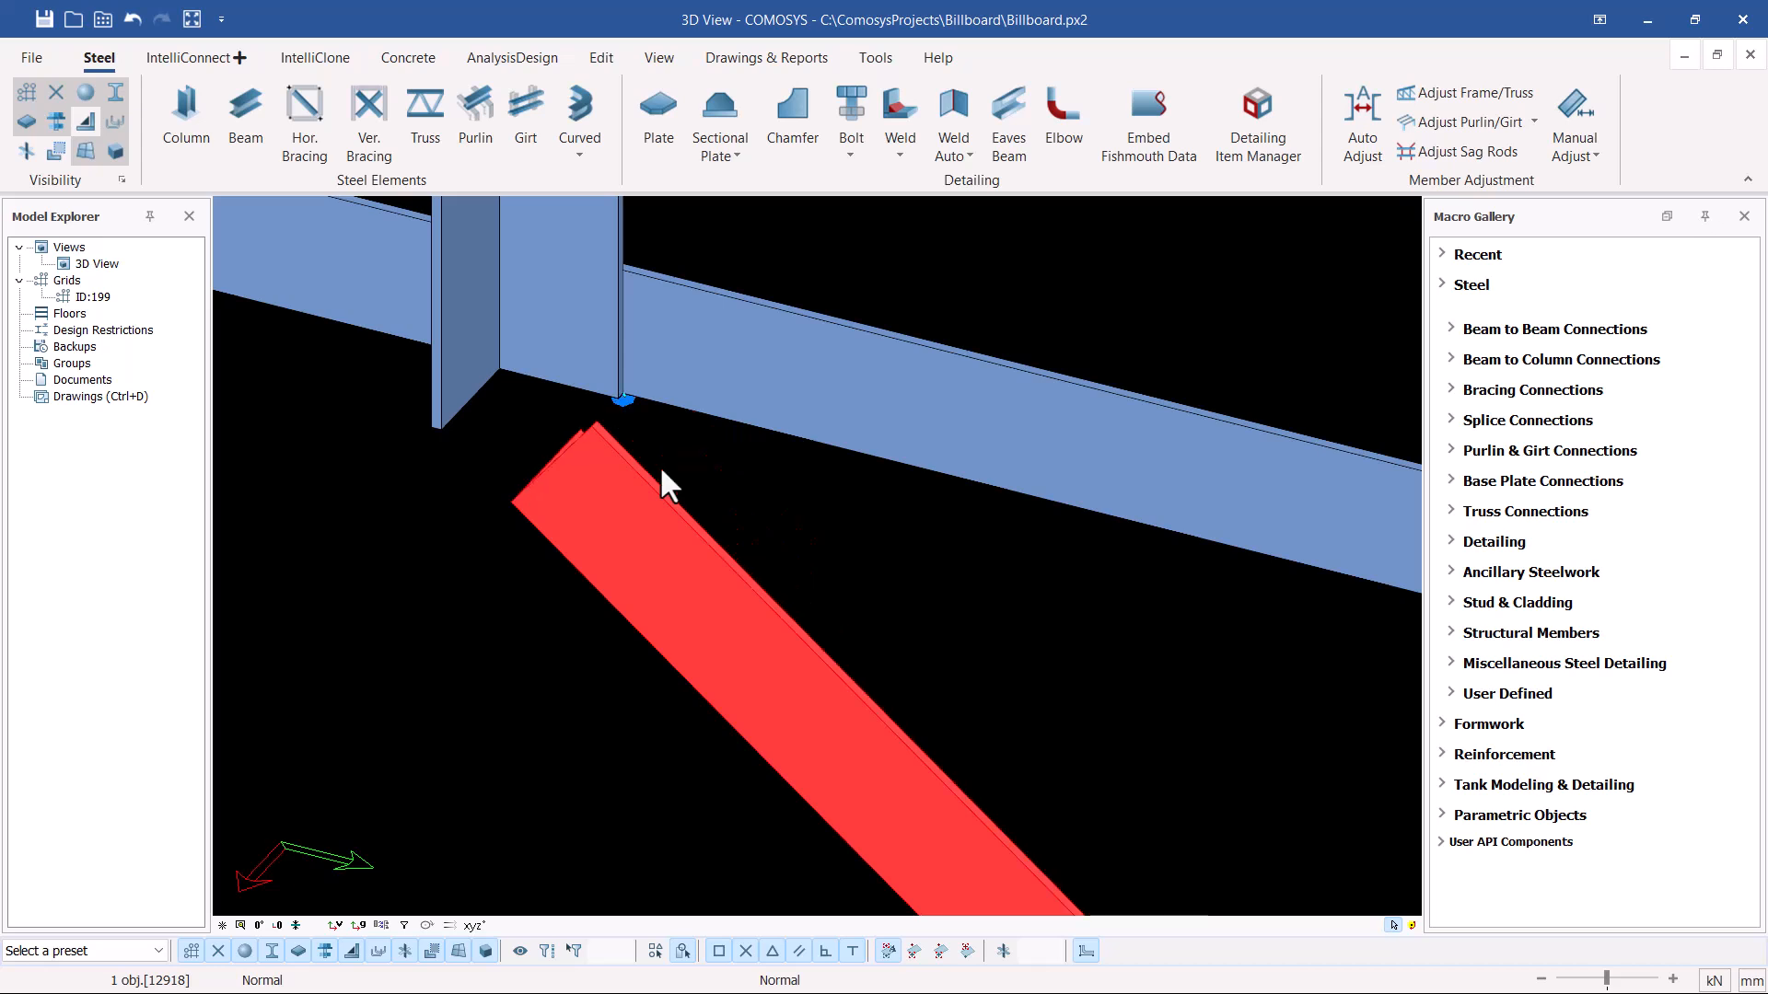
{"action": "key", "text": "space"}
{"action": "key", "text": "space"}
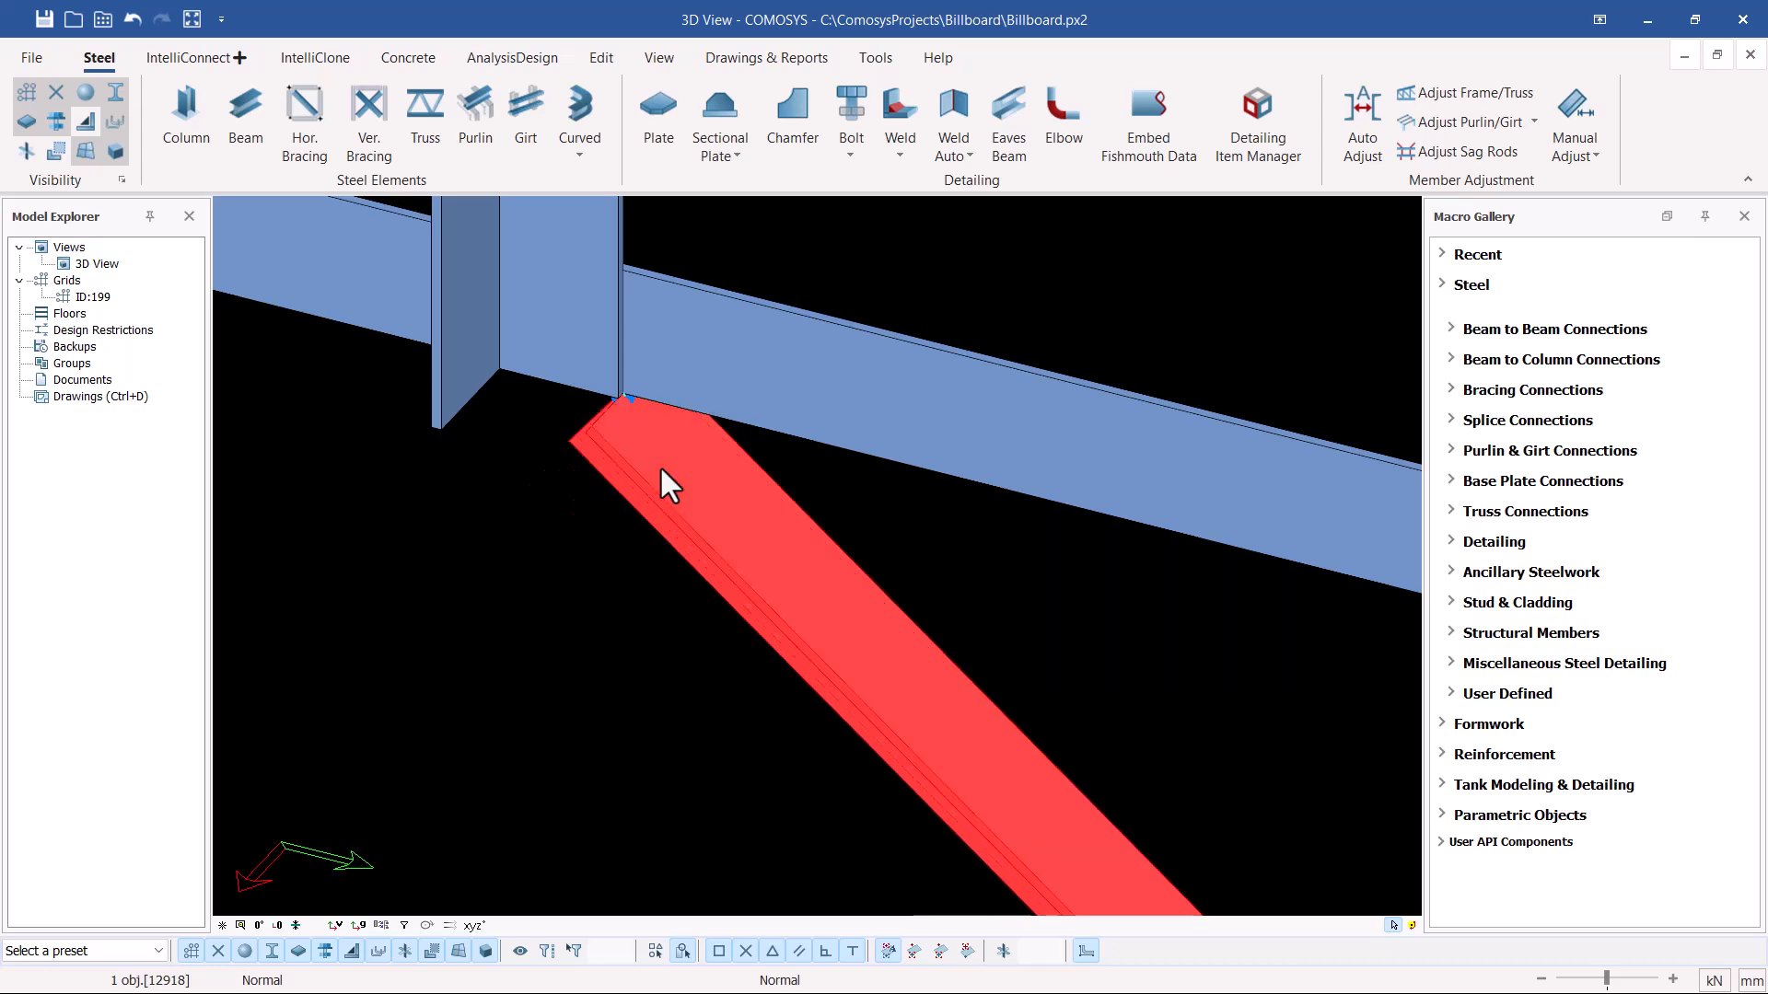
{"action": "left_click", "coordinate": [872, 512]}
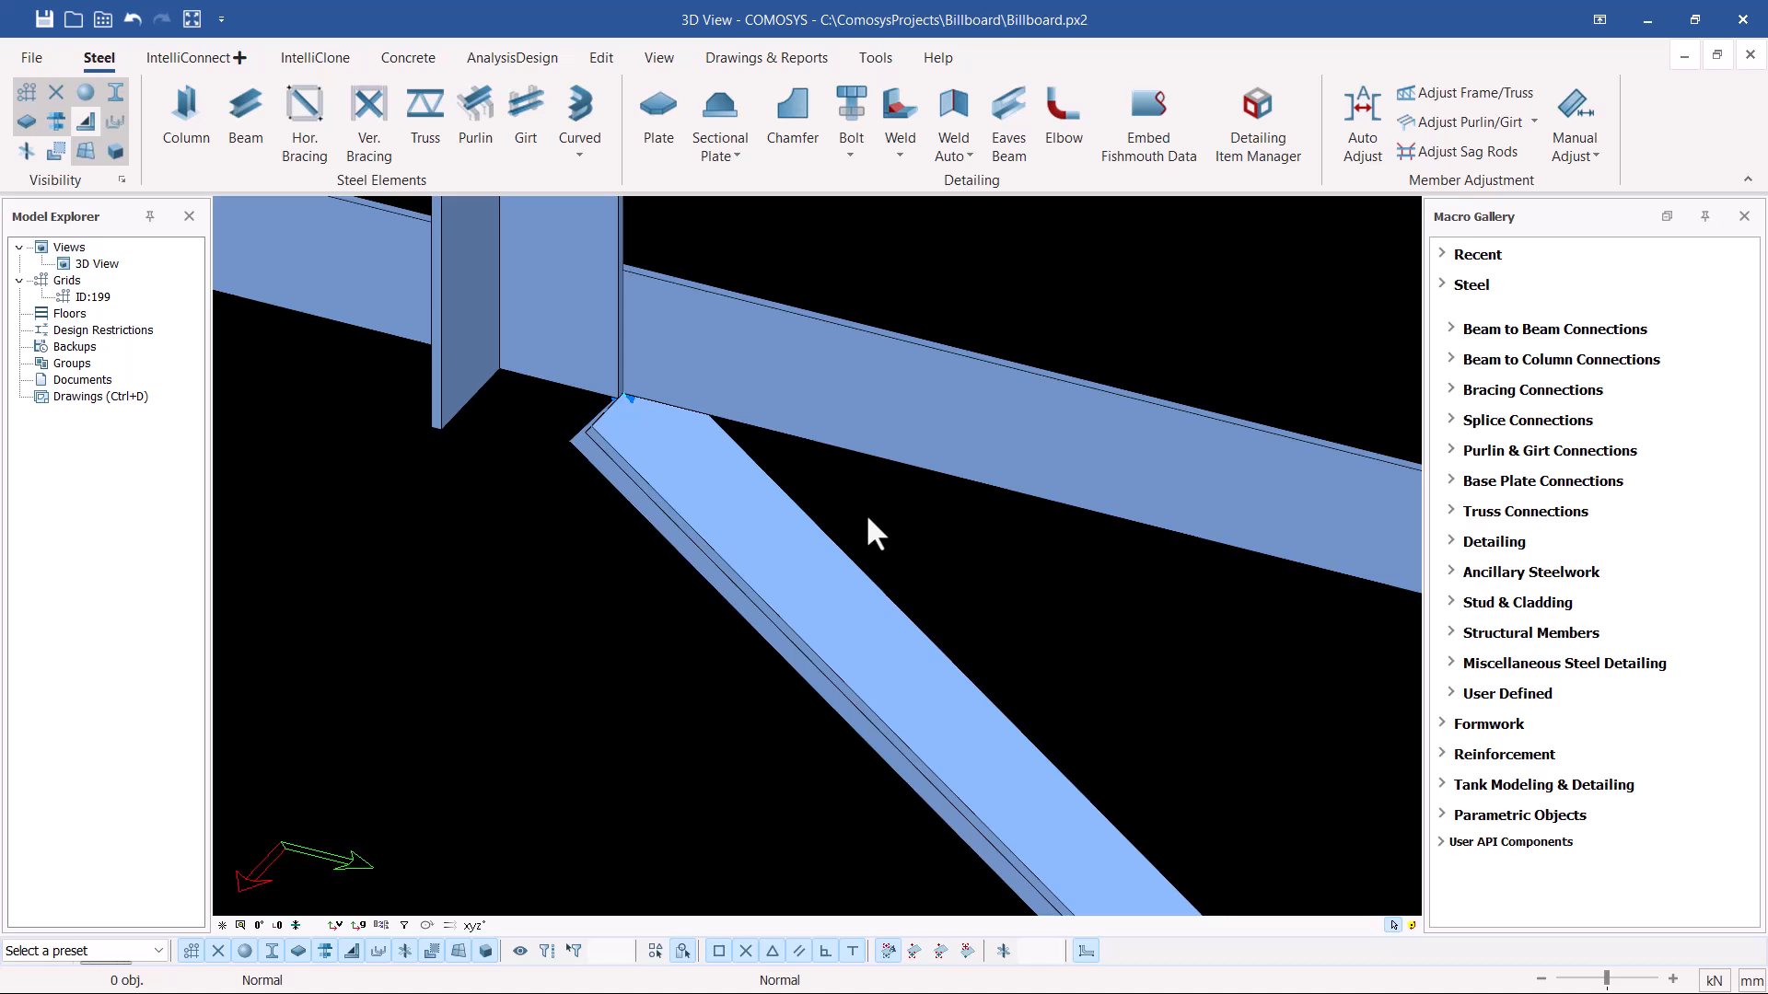
{"action": "left_click", "coordinate": [757, 516]}
{"action": "key", "text": "space"}
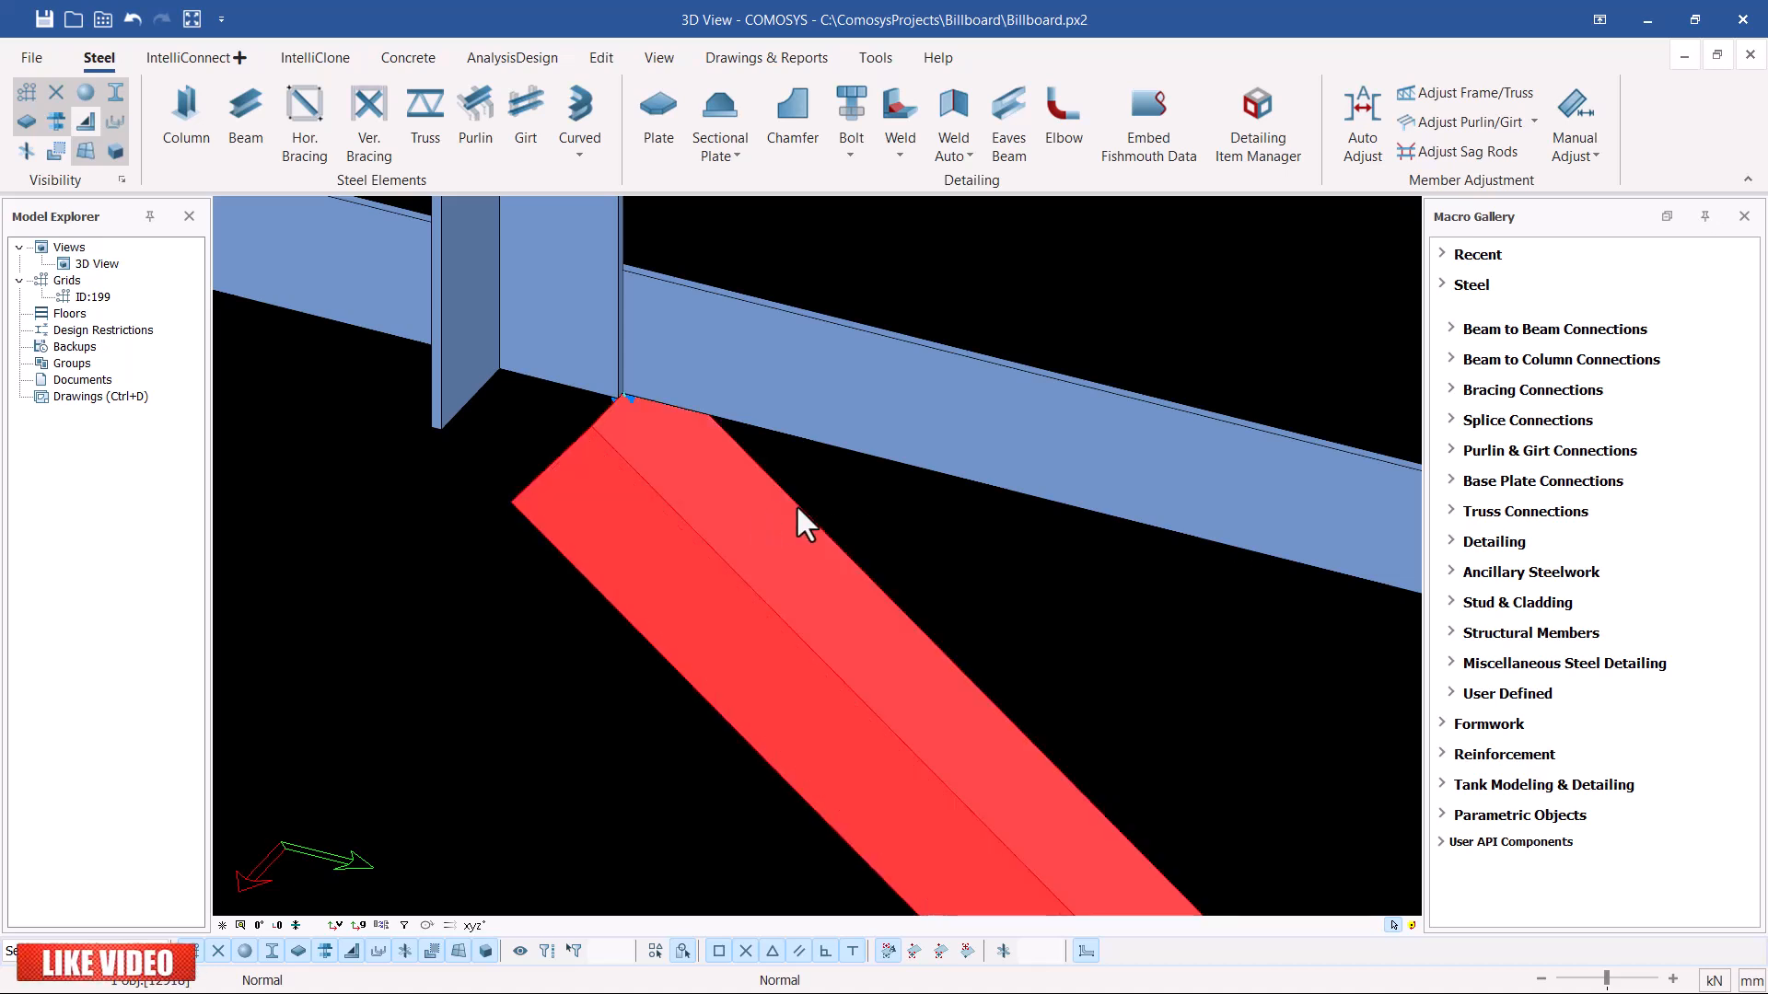
Delete the lower left diagonal and select the upper left diagonal at the frame's upper corner.
{"action": "scroll", "coordinate": [841, 628], "scroll_direction": "down", "scroll_amount": 5}
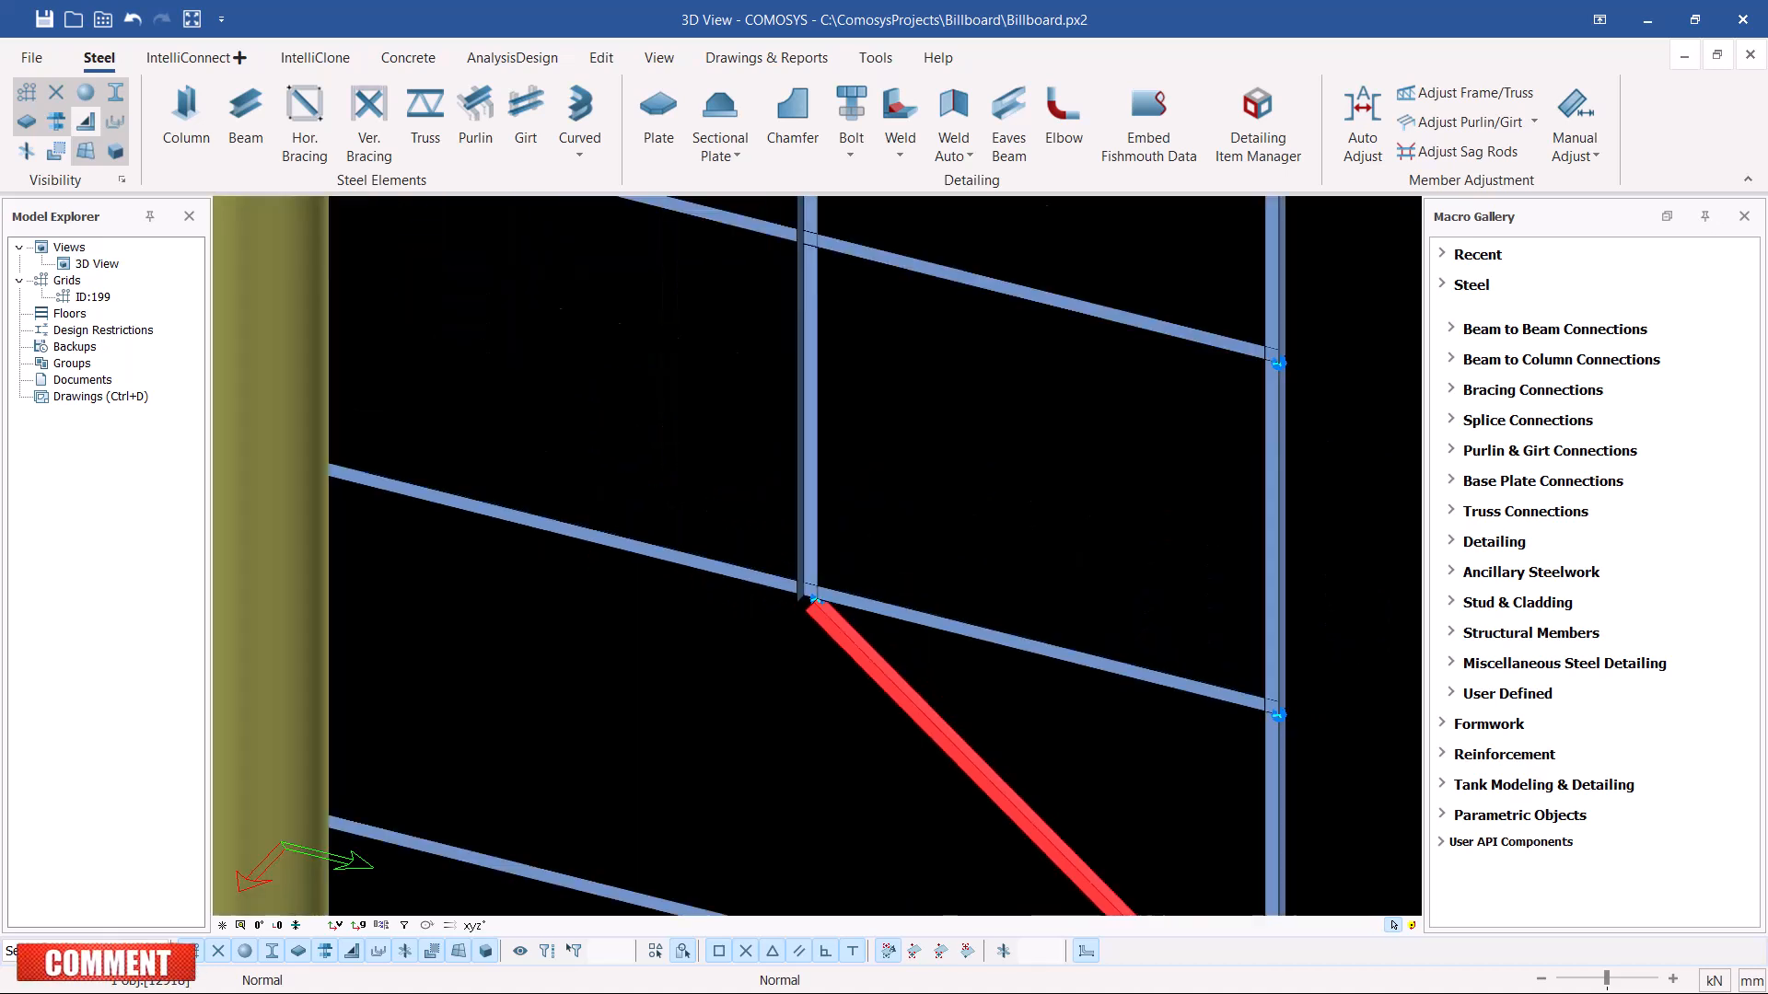
{"action": "key", "text": "Delete"}
{"action": "scroll", "coordinate": [884, 304], "scroll_direction": "up", "scroll_amount": 5}
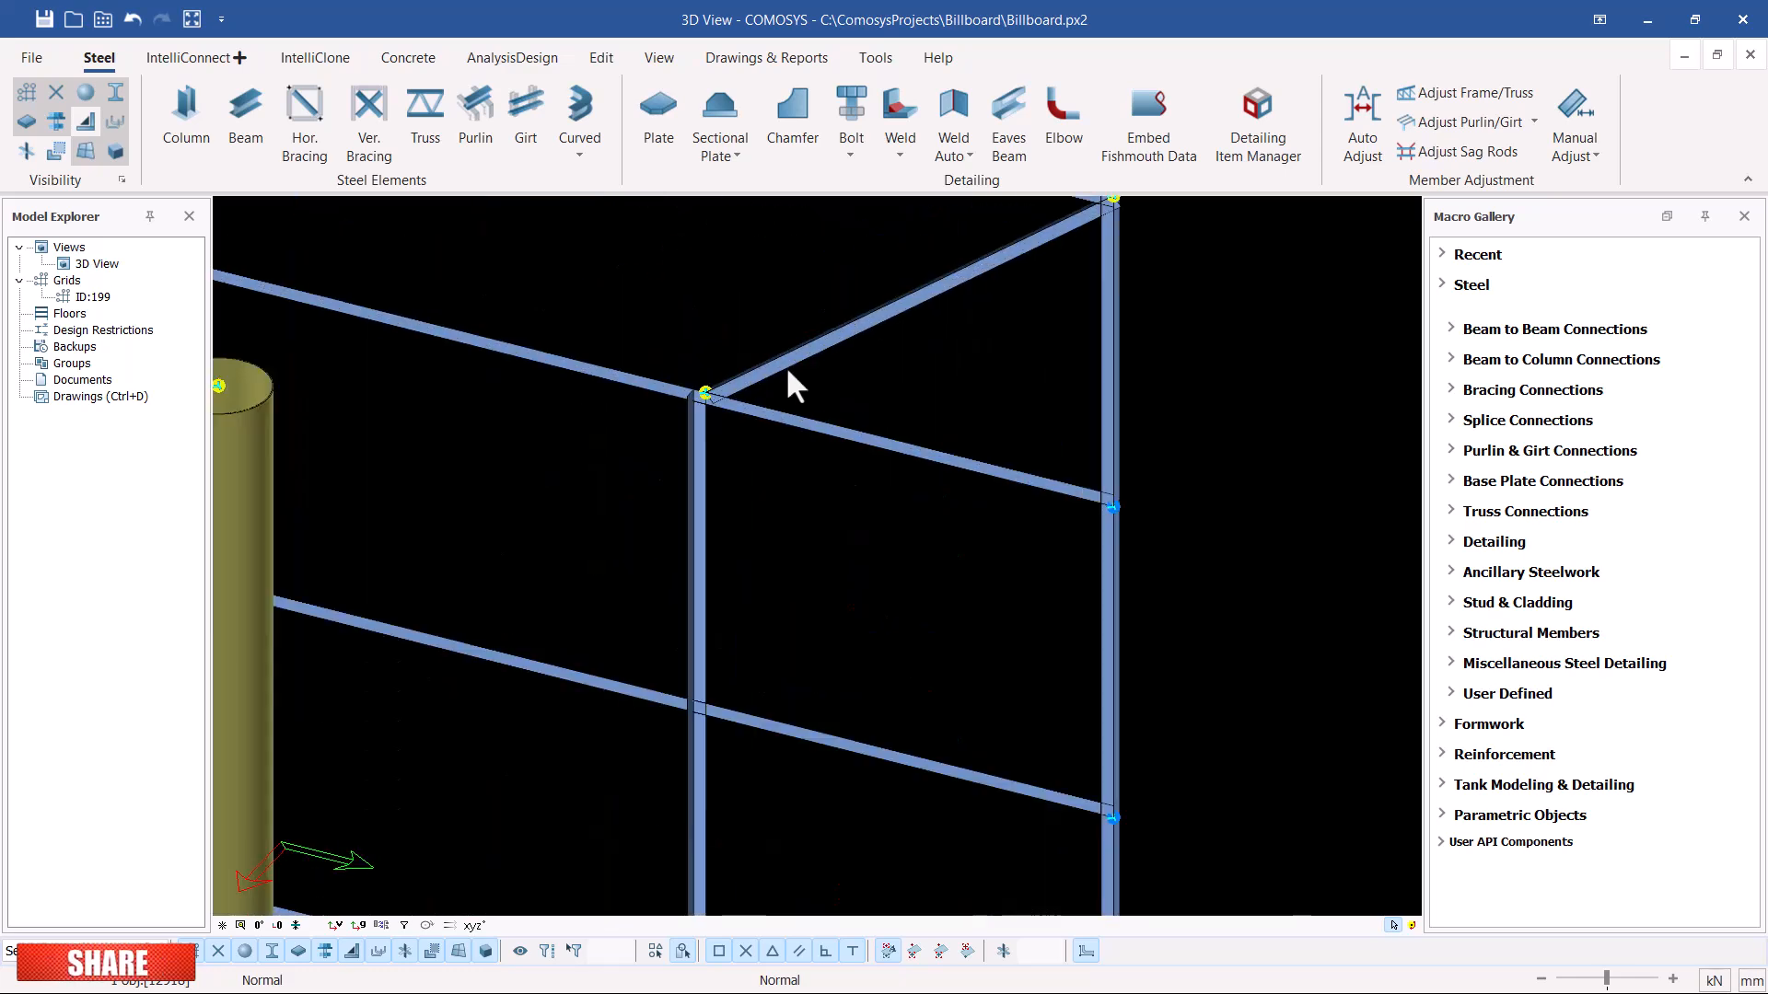
{"action": "scroll", "coordinate": [699, 387], "scroll_direction": "down", "scroll_amount": 5}
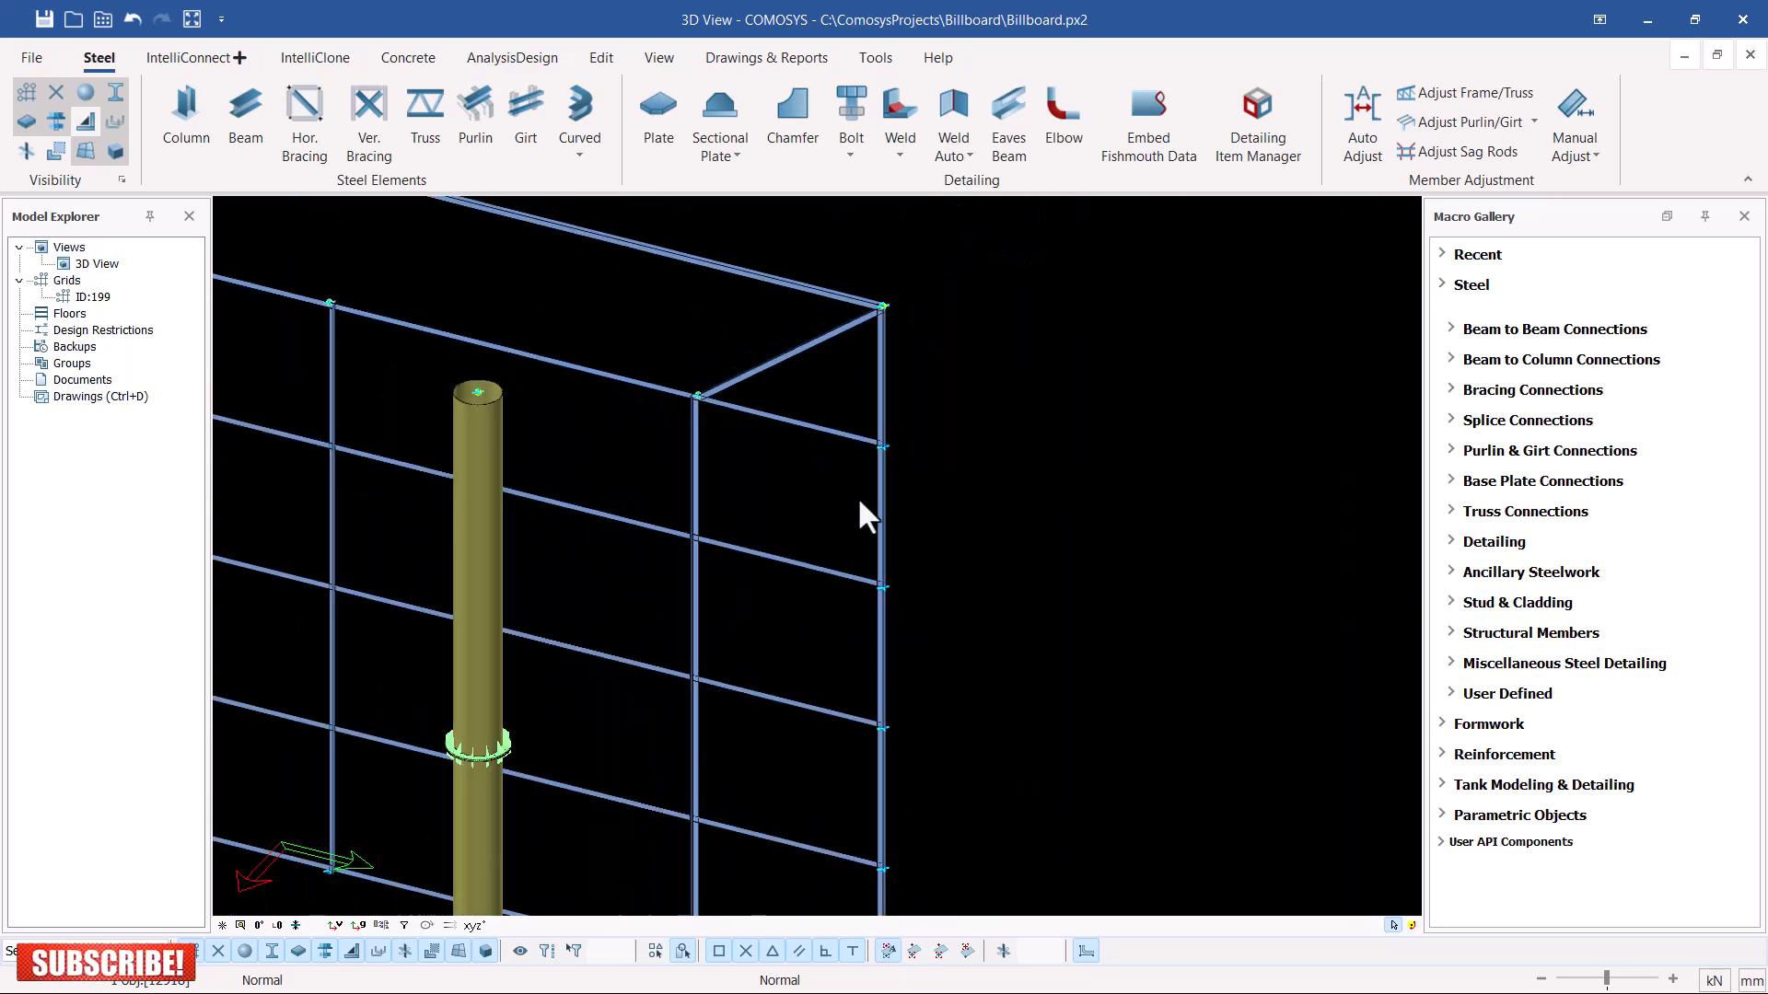
{"action": "left_click", "coordinate": [808, 352]}
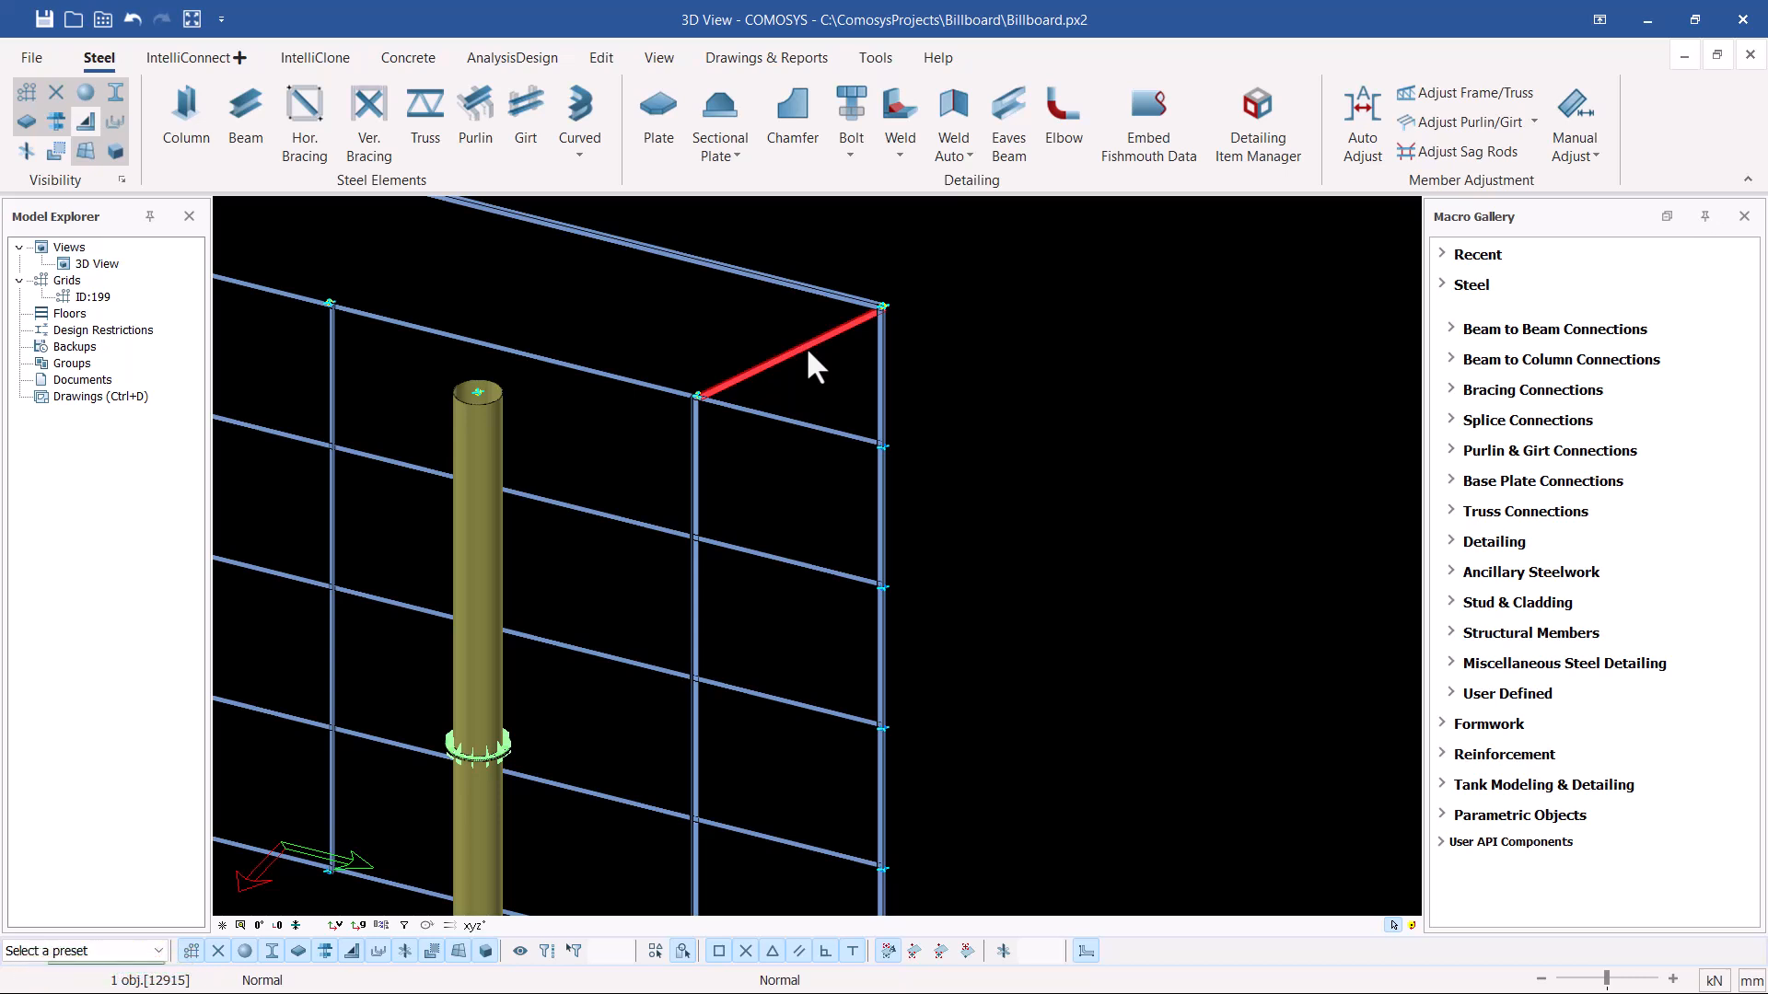
Examine how the upper diagonal's flanges meet the inner vertical and the horizontal at their top joint.
{"action": "scroll", "coordinate": [697, 396], "scroll_direction": "up", "scroll_amount": 6}
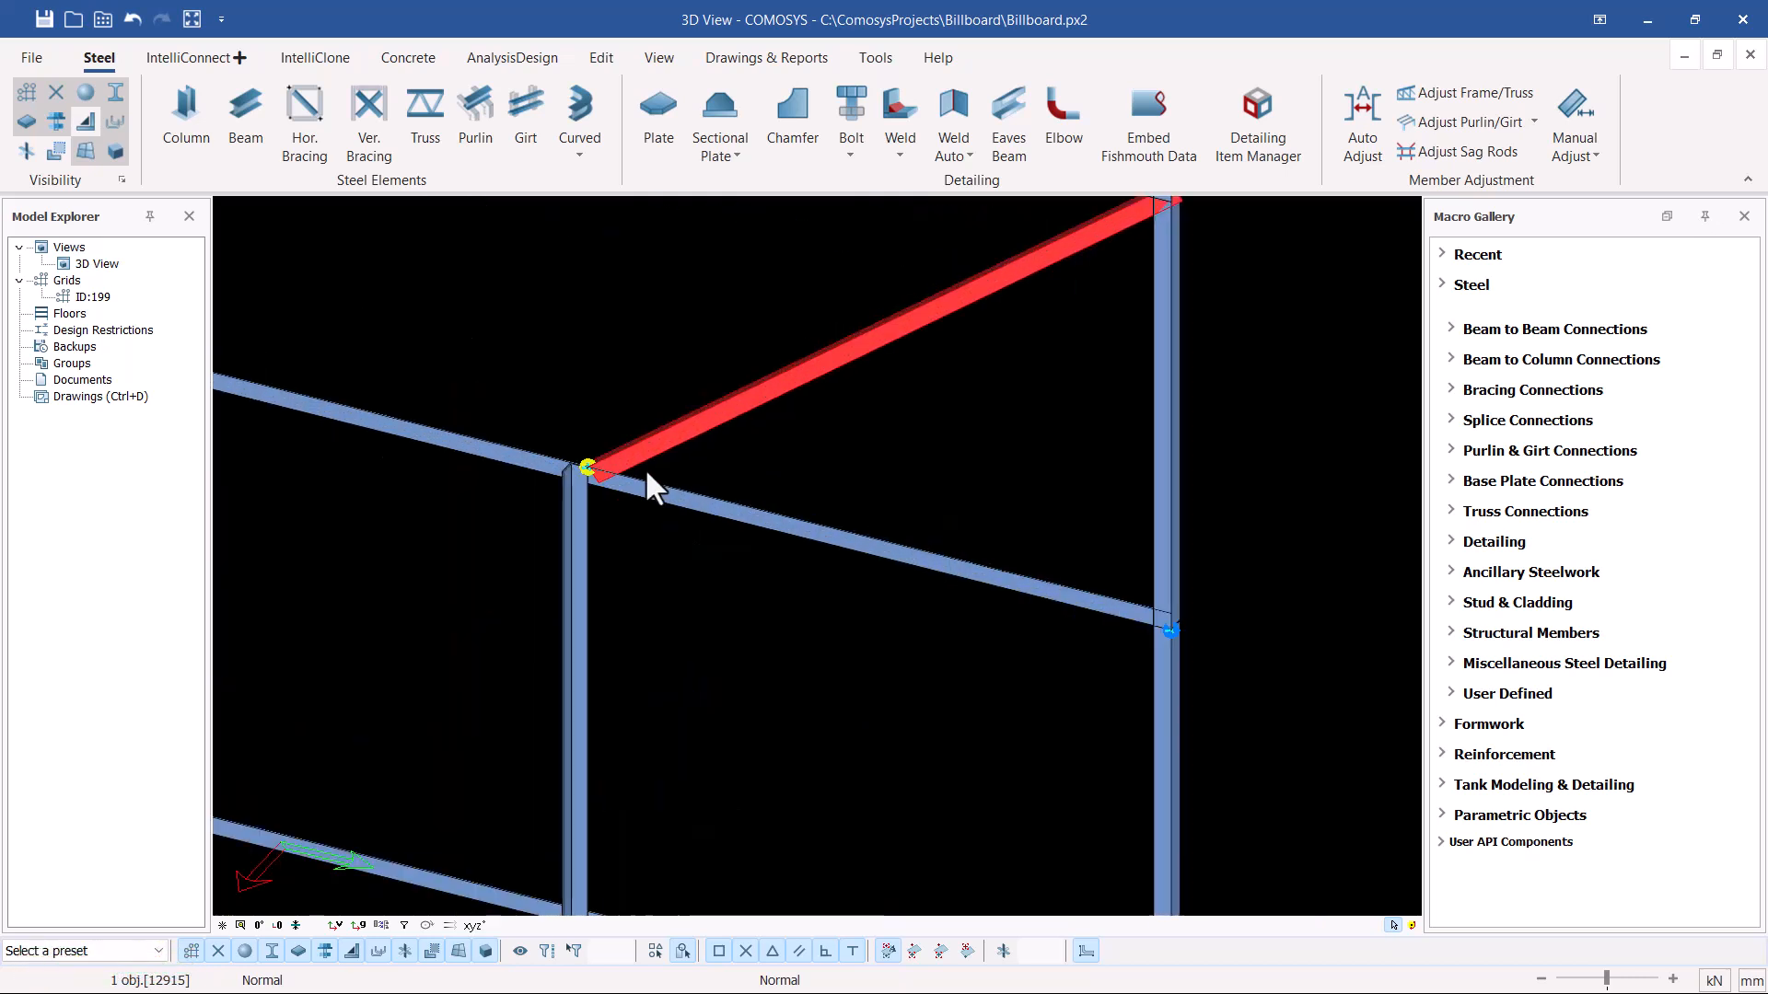
{"action": "left_click", "coordinate": [1037, 473]}
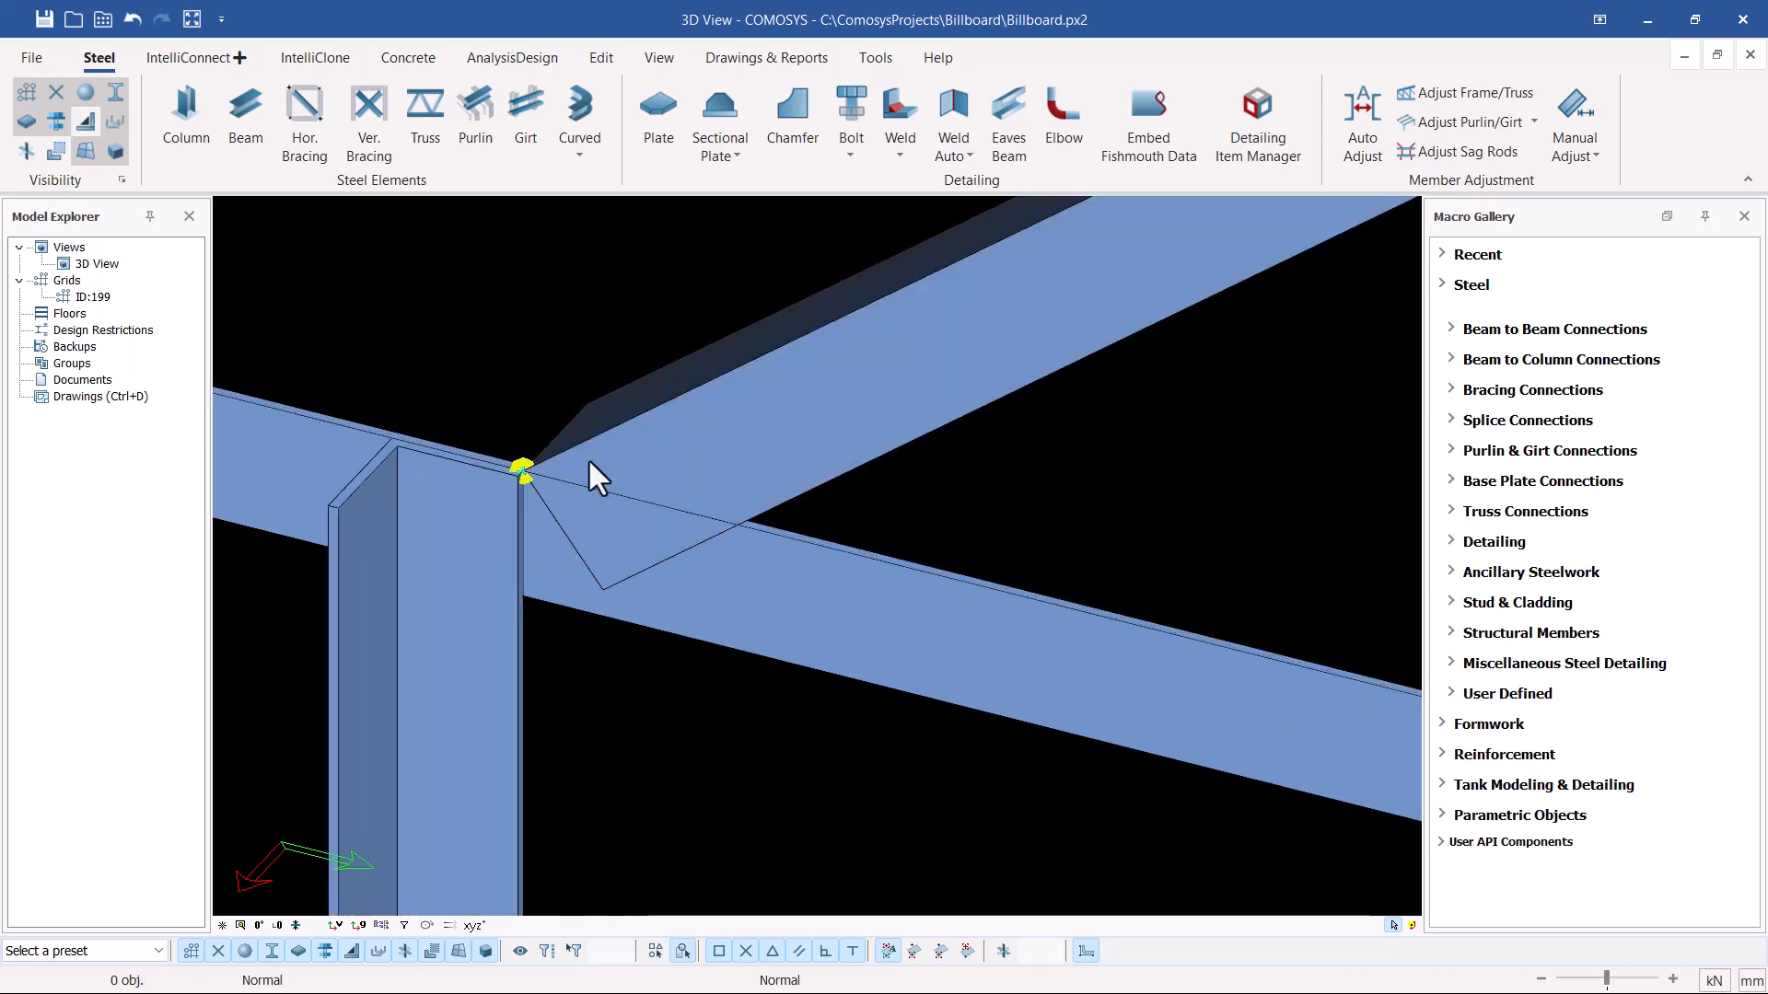
{"action": "scroll", "coordinate": [567, 442], "scroll_direction": "up", "scroll_amount": 2}
{"action": "left_click", "coordinate": [569, 440]}
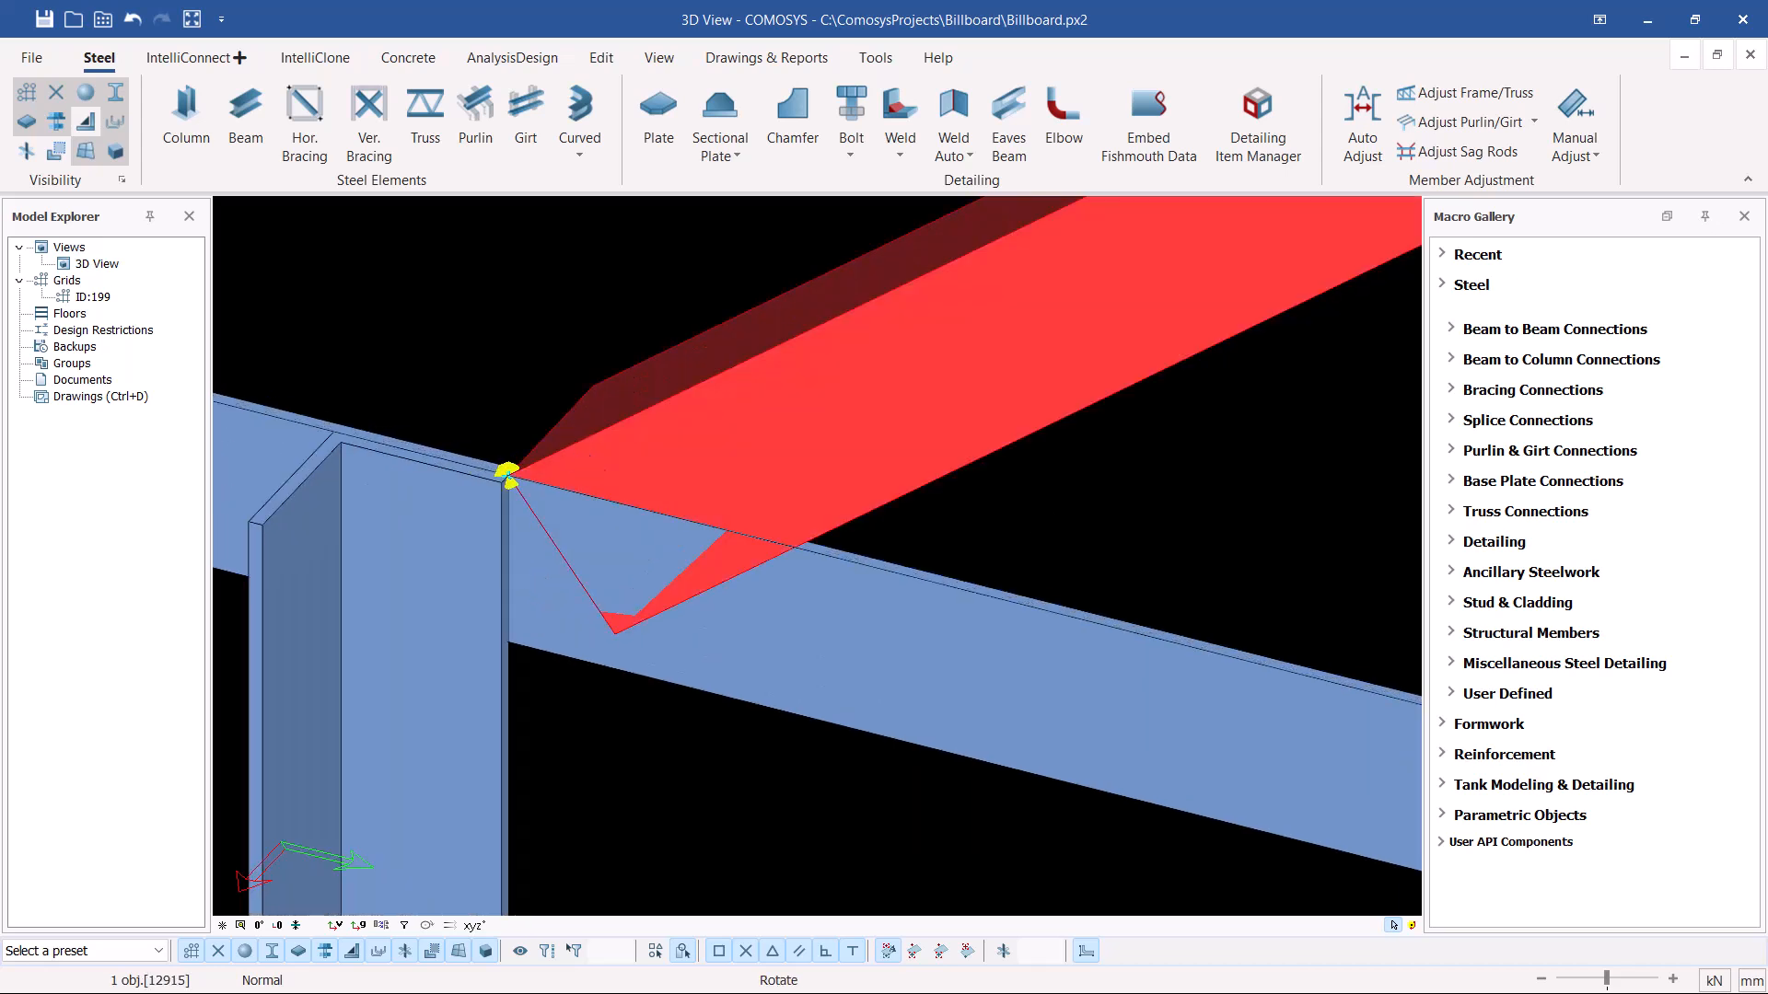
{"action": "scroll", "coordinate": [589, 433], "scroll_direction": "up", "scroll_amount": 2}
{"action": "scroll", "coordinate": [636, 415], "scroll_direction": "down", "scroll_amount": 8}
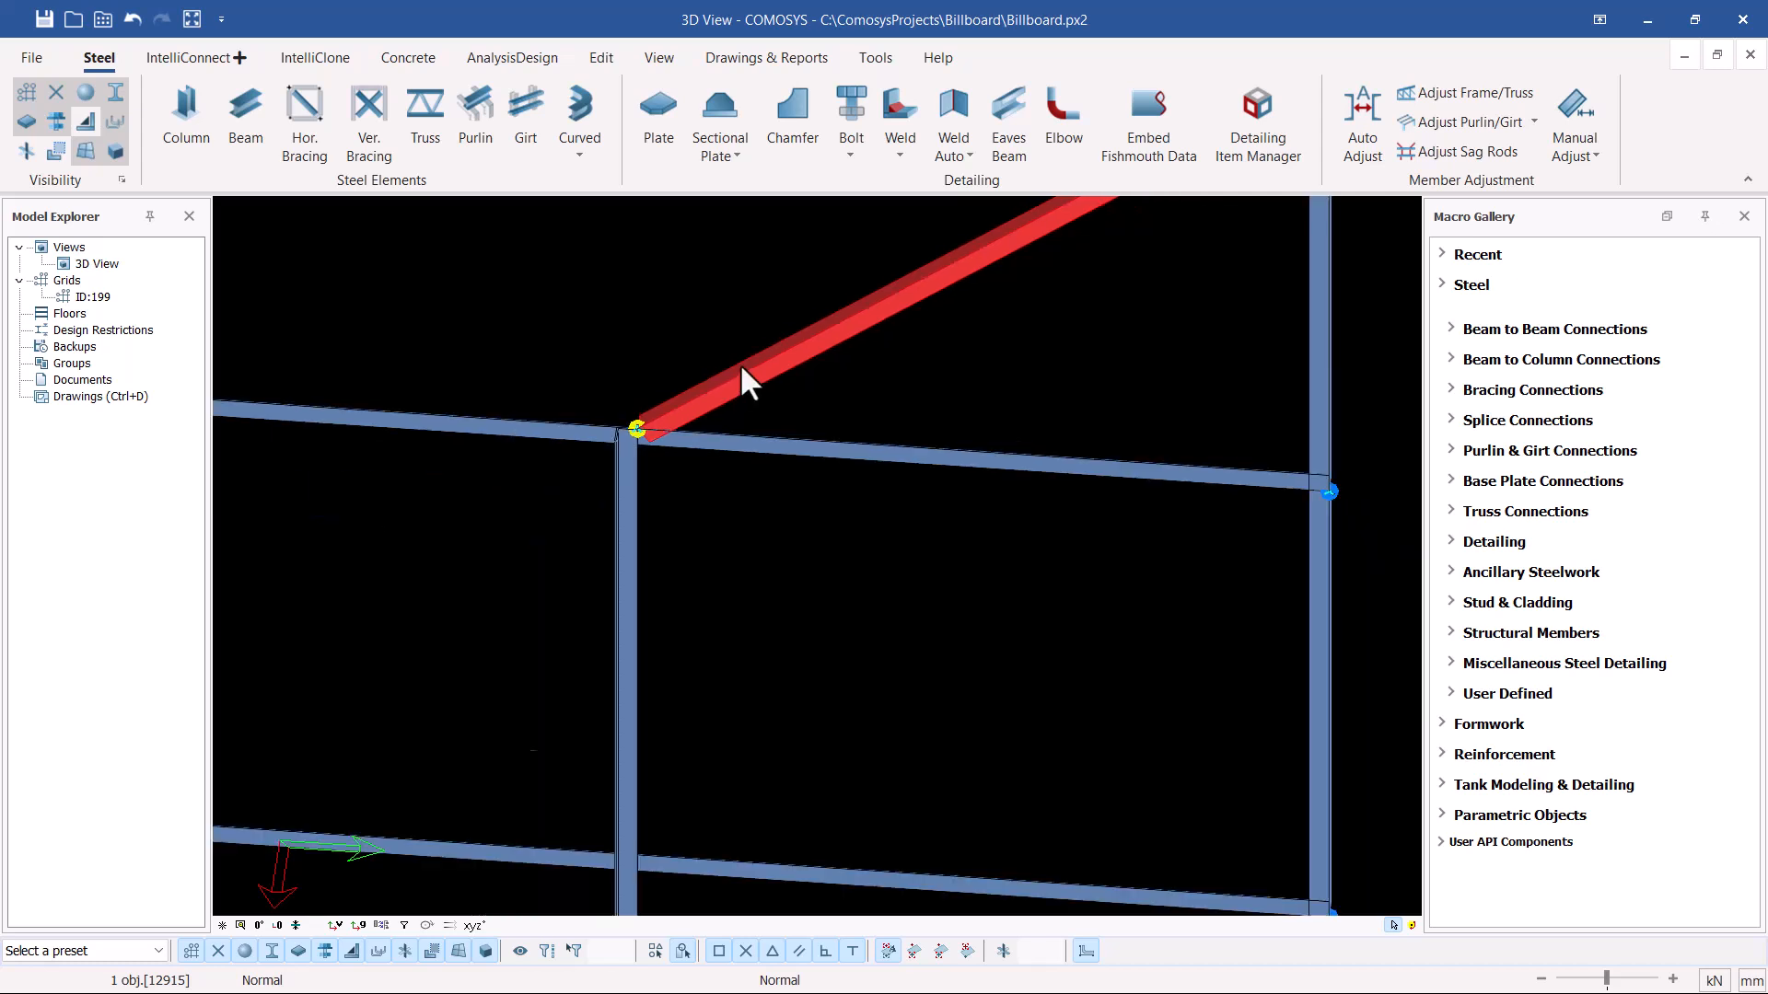
{"action": "scroll", "coordinate": [755, 364], "scroll_direction": "down", "scroll_amount": 2}
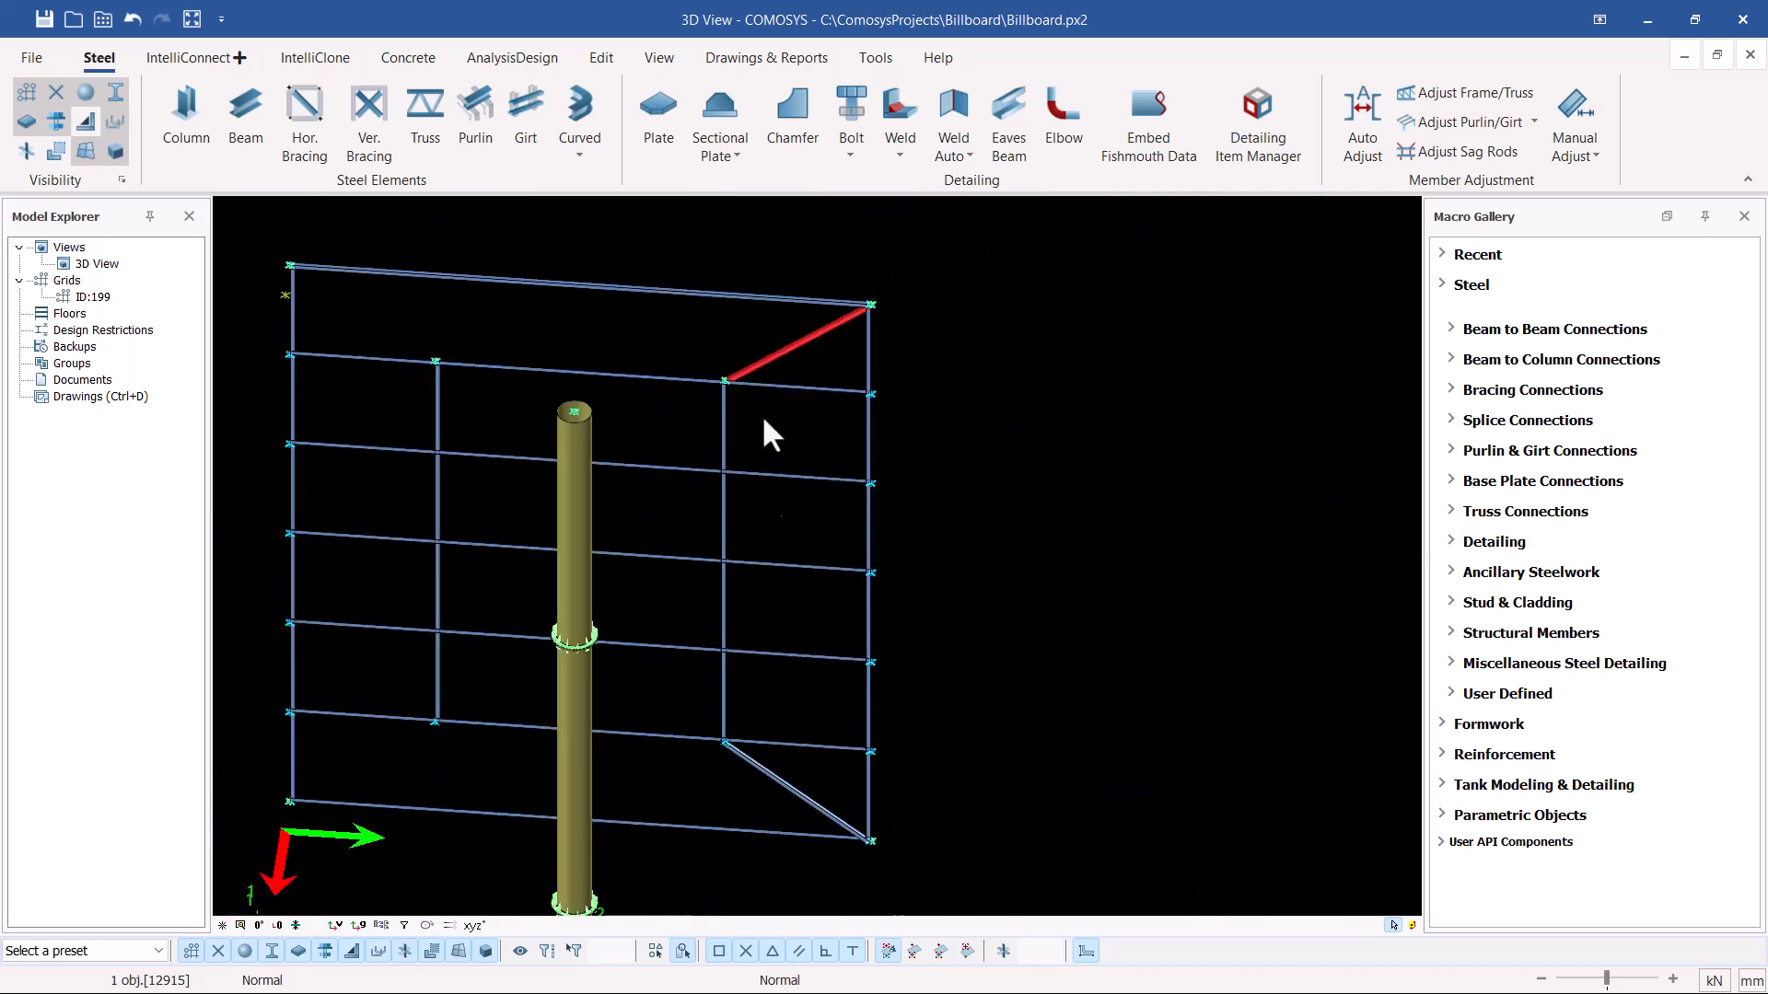
Rotate the lower diagonal about its own axis and check its flanges at the inner vertical's bottom joint.
{"action": "scroll", "coordinate": [727, 743], "scroll_direction": "up", "scroll_amount": 6}
{"action": "scroll", "coordinate": [726, 772], "scroll_direction": "up", "scroll_amount": 4}
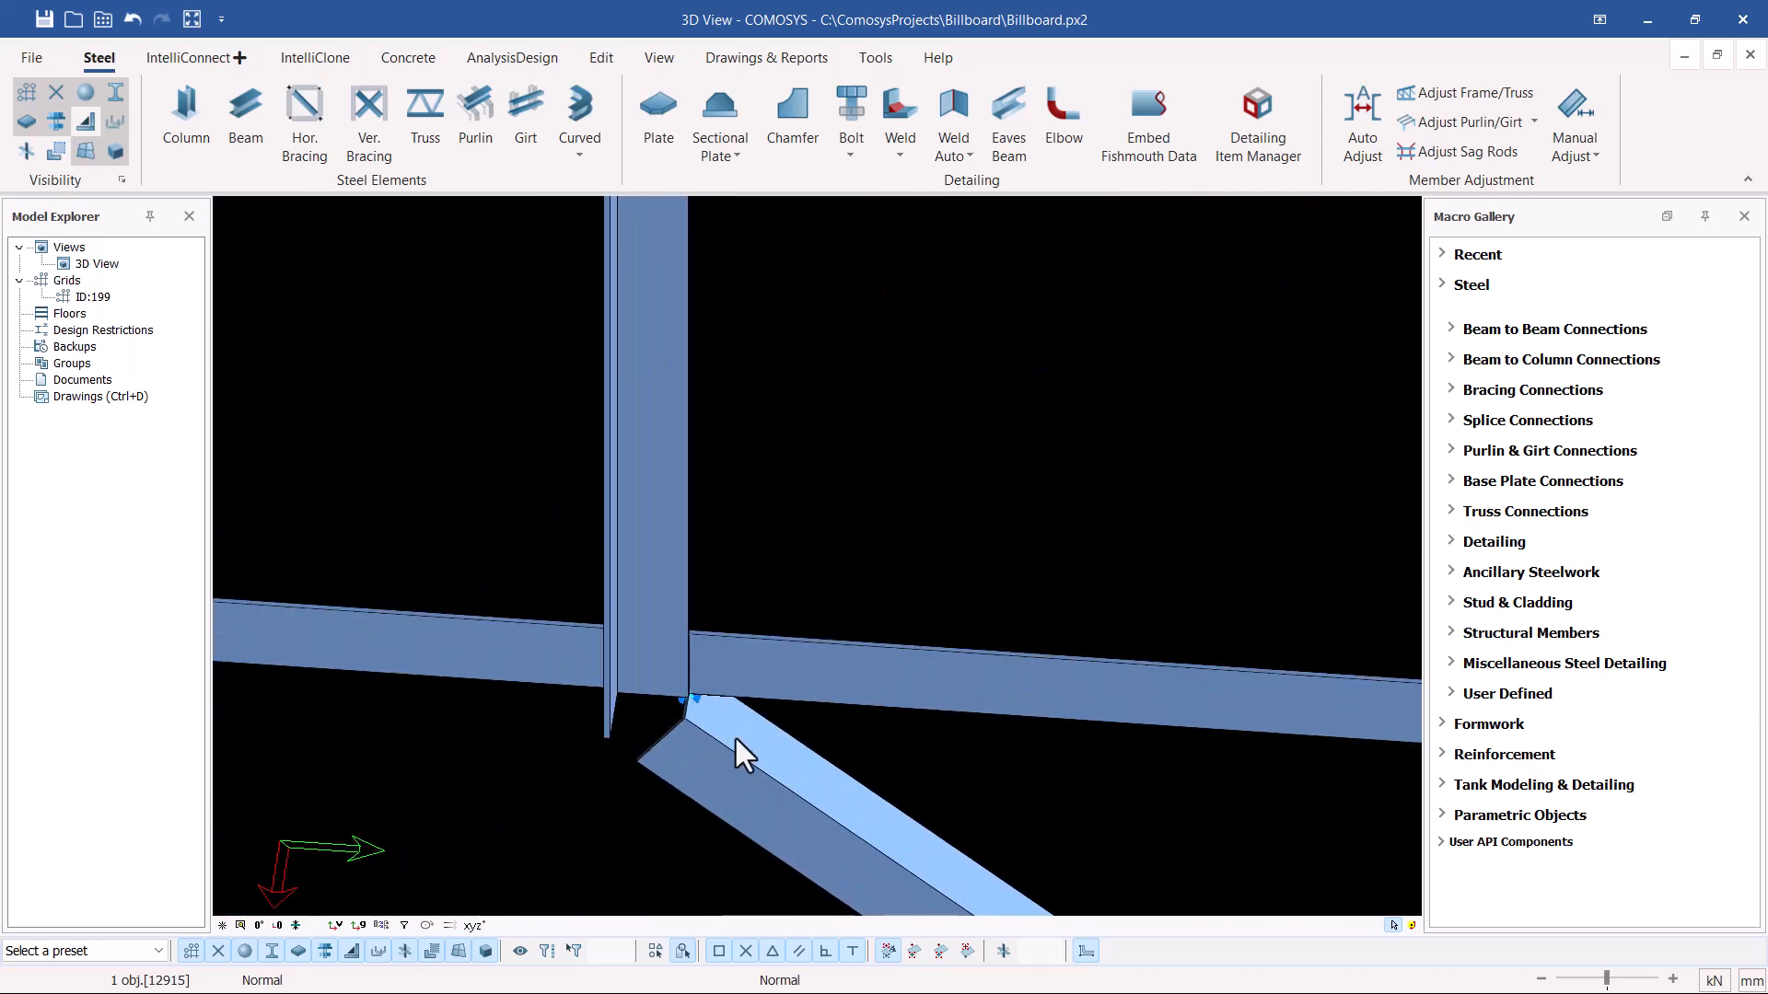
{"action": "left_click", "coordinate": [738, 737]}
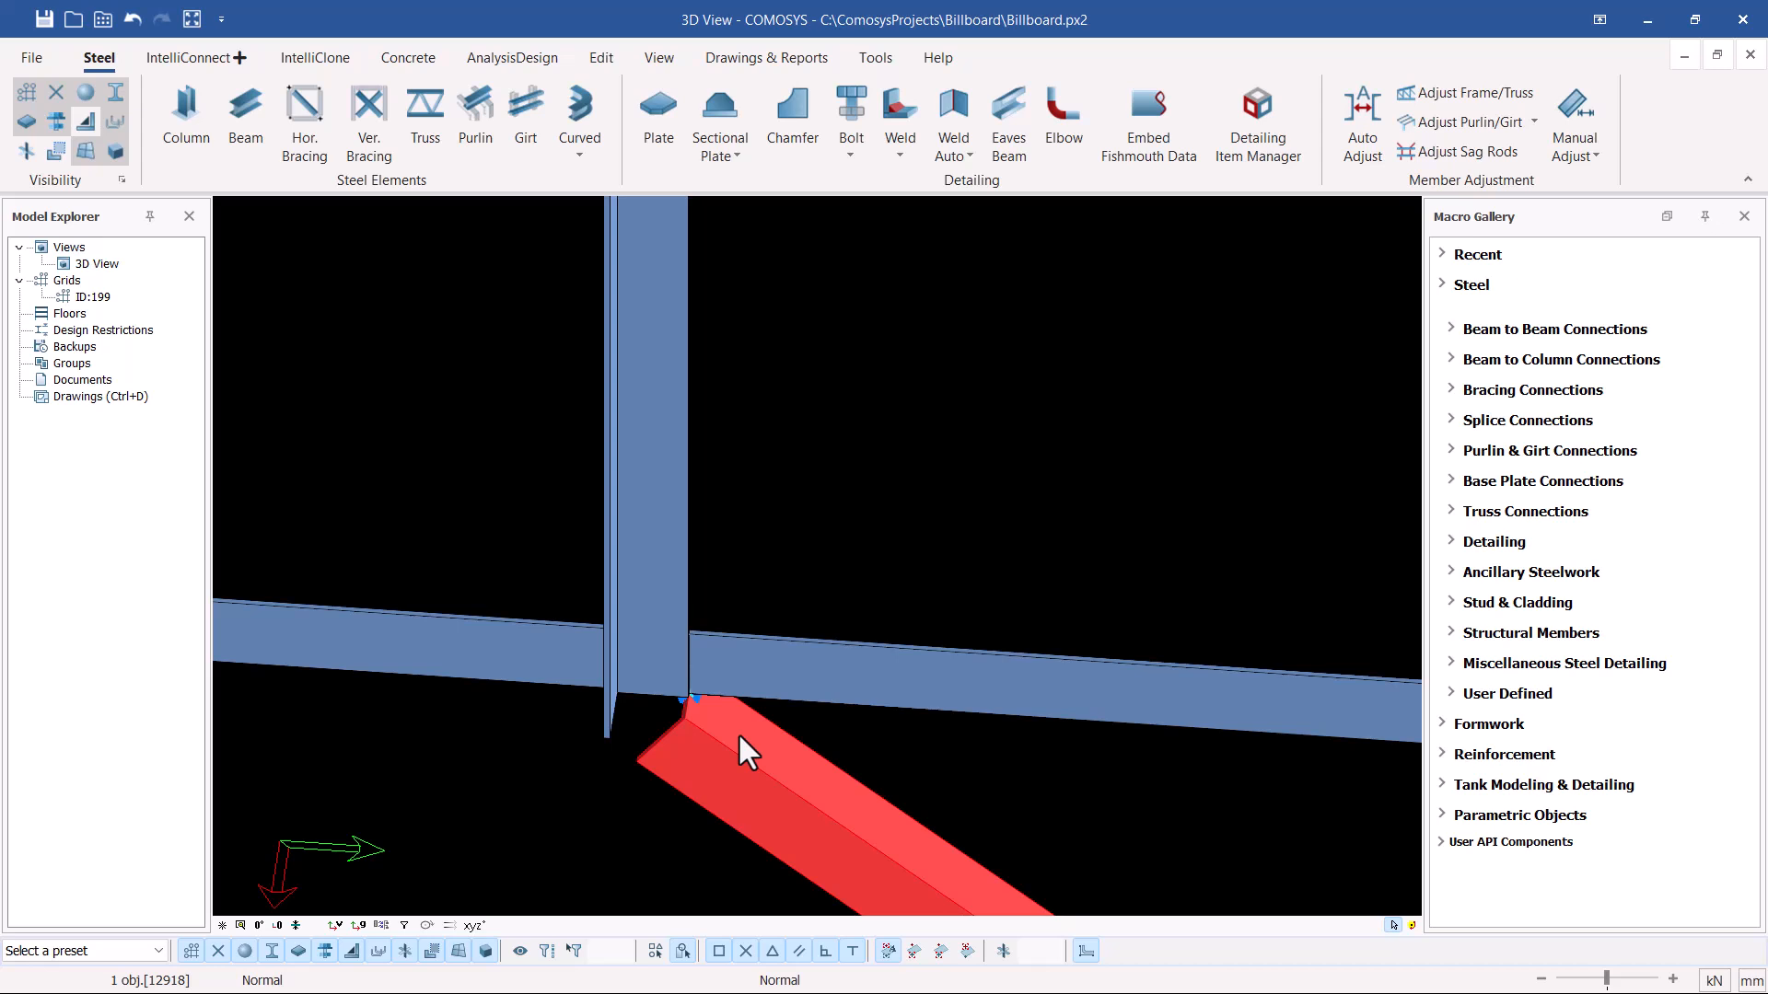
{"action": "key", "text": "space"}
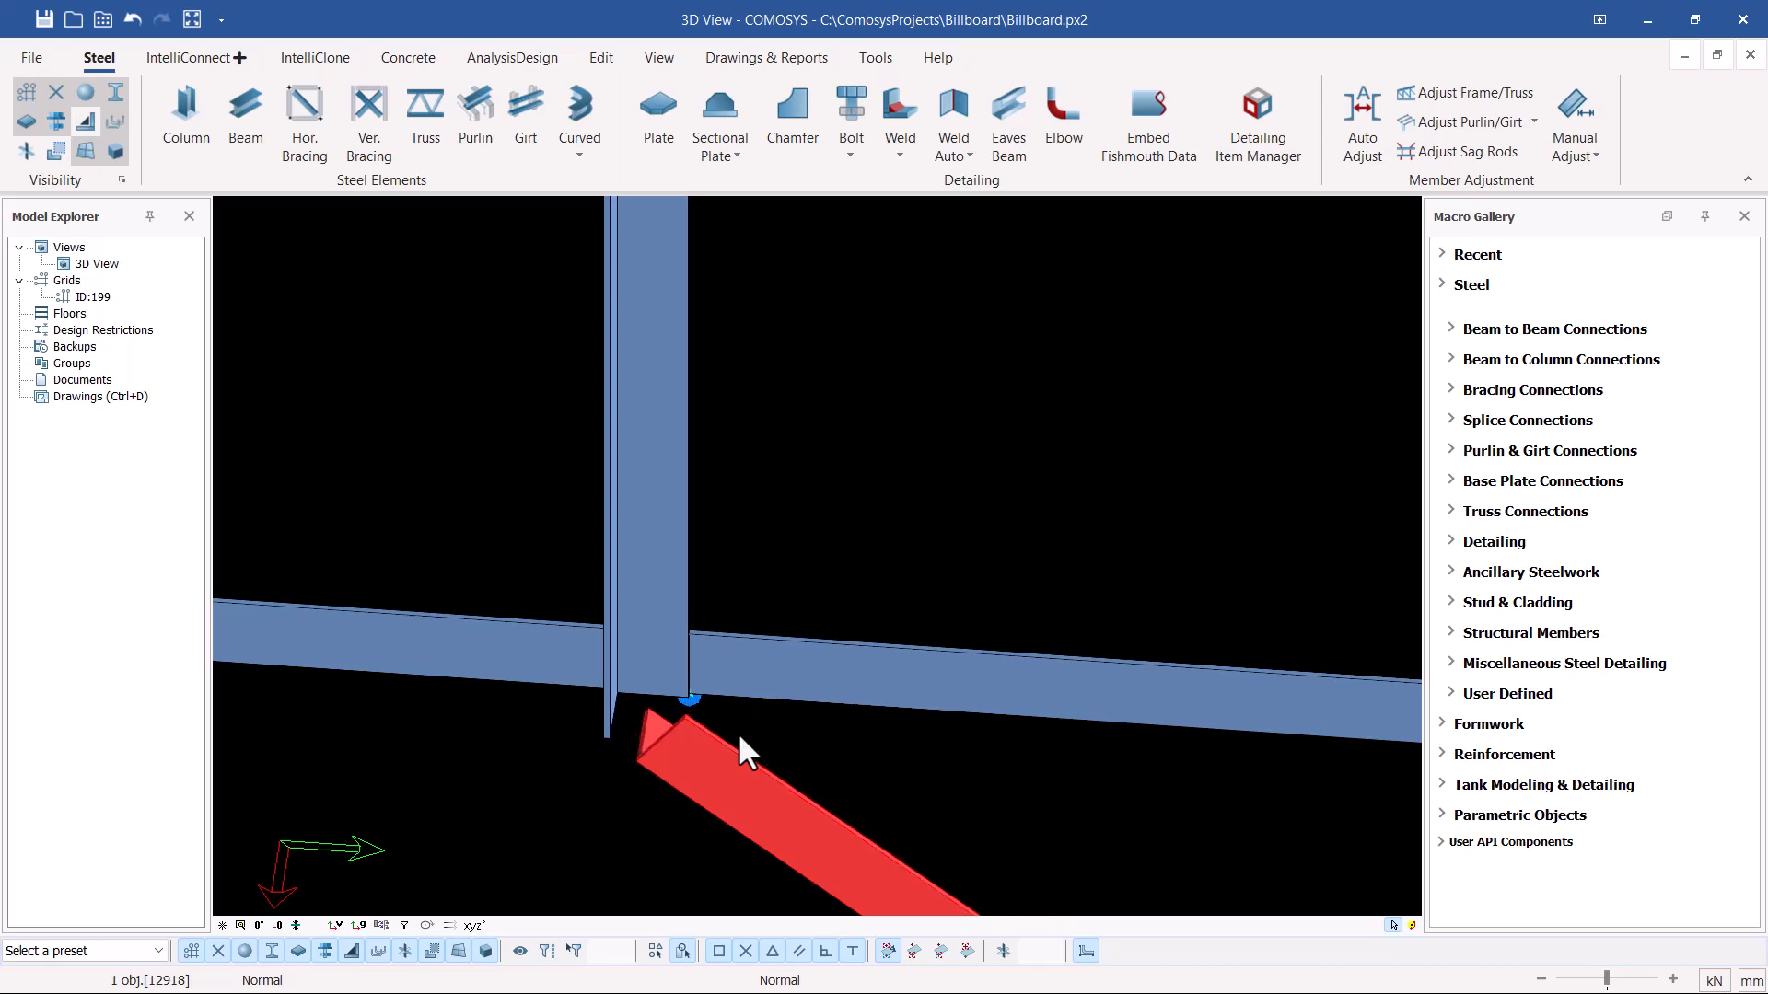
{"action": "left_click", "coordinate": [682, 698]}
{"action": "middle_click_drag", "start_coordinate": [682, 698], "coordinate": [643, 695]}
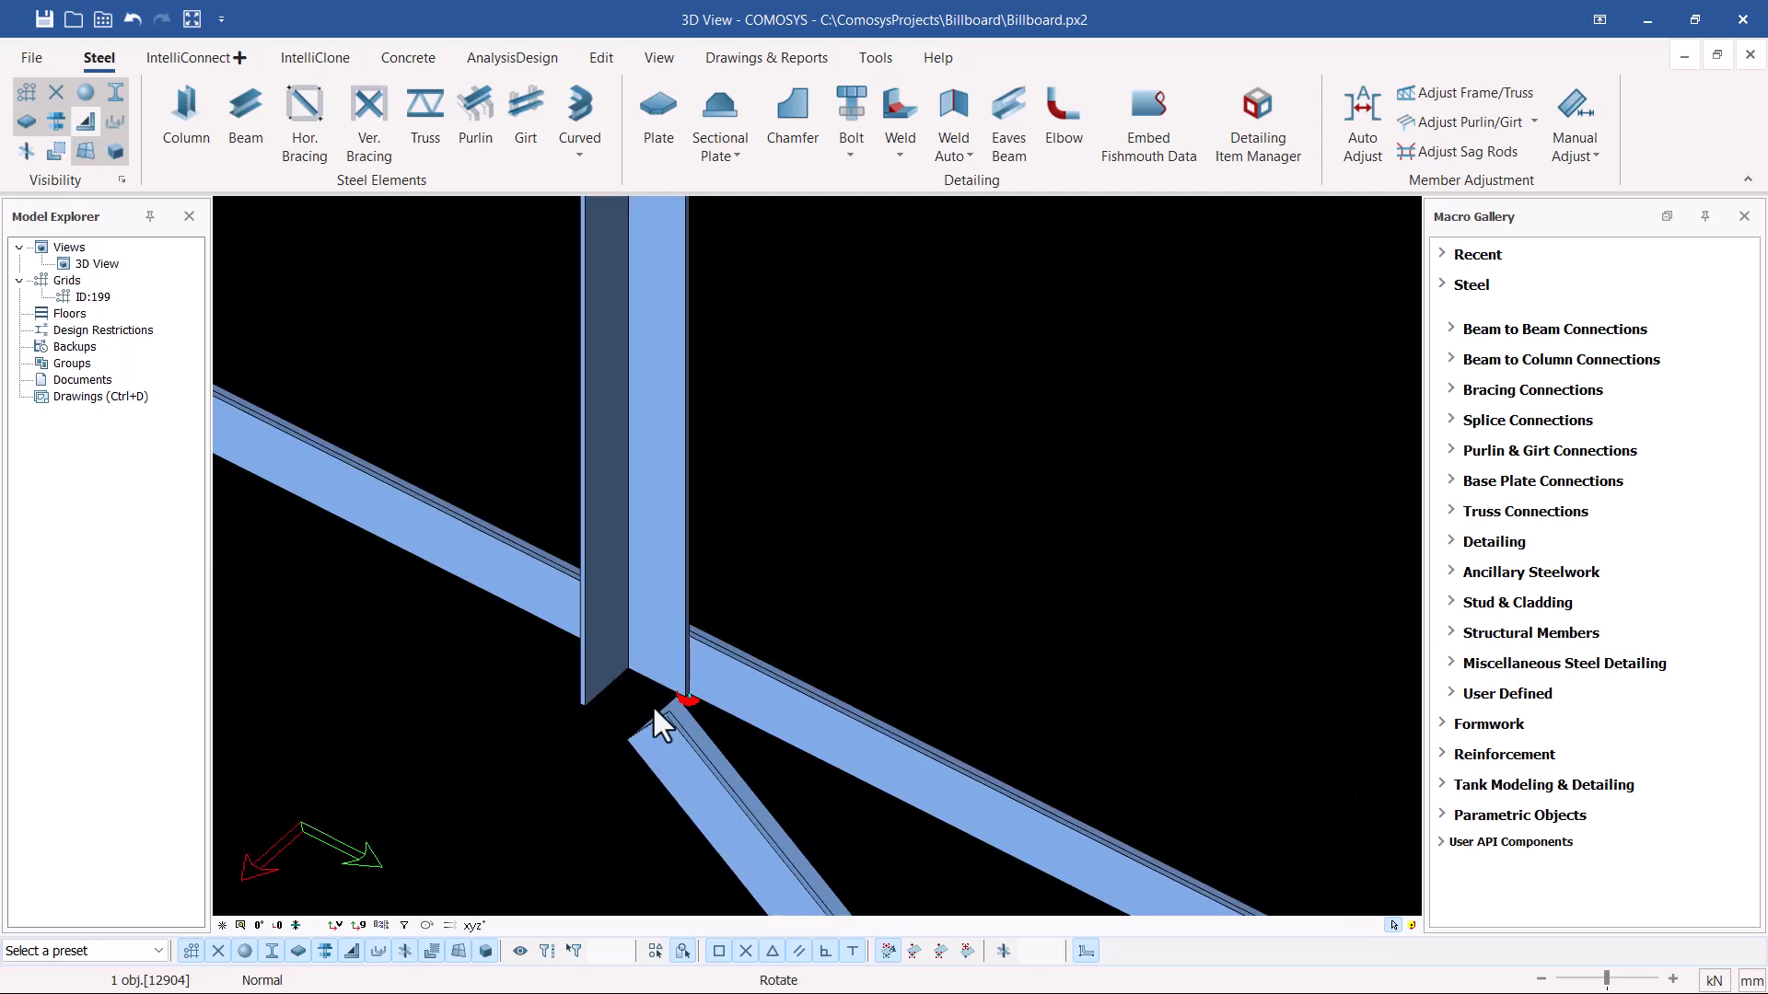
{"action": "left_click", "coordinate": [676, 751]}
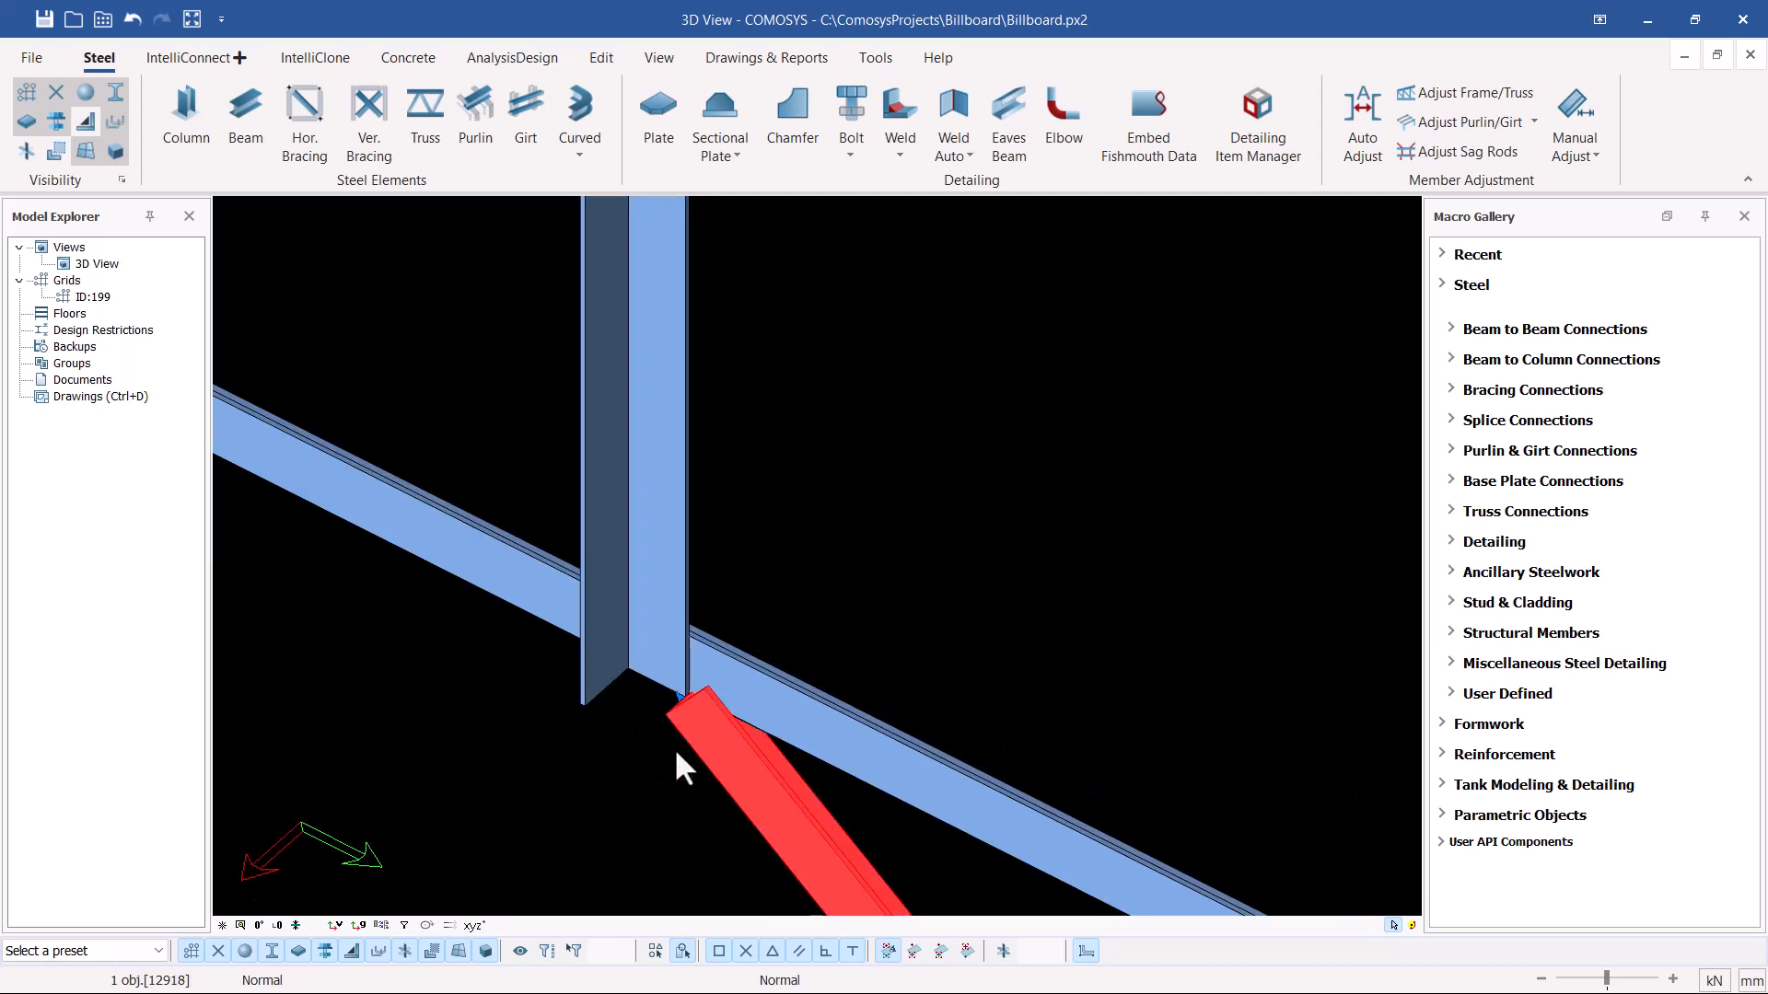
Shift the lower diagonal's alignment at the inner vertical's bottom joint so its edge meets the joint point.
{"action": "middle_click_drag", "start_coordinate": [737, 721], "coordinate": [754, 722]}
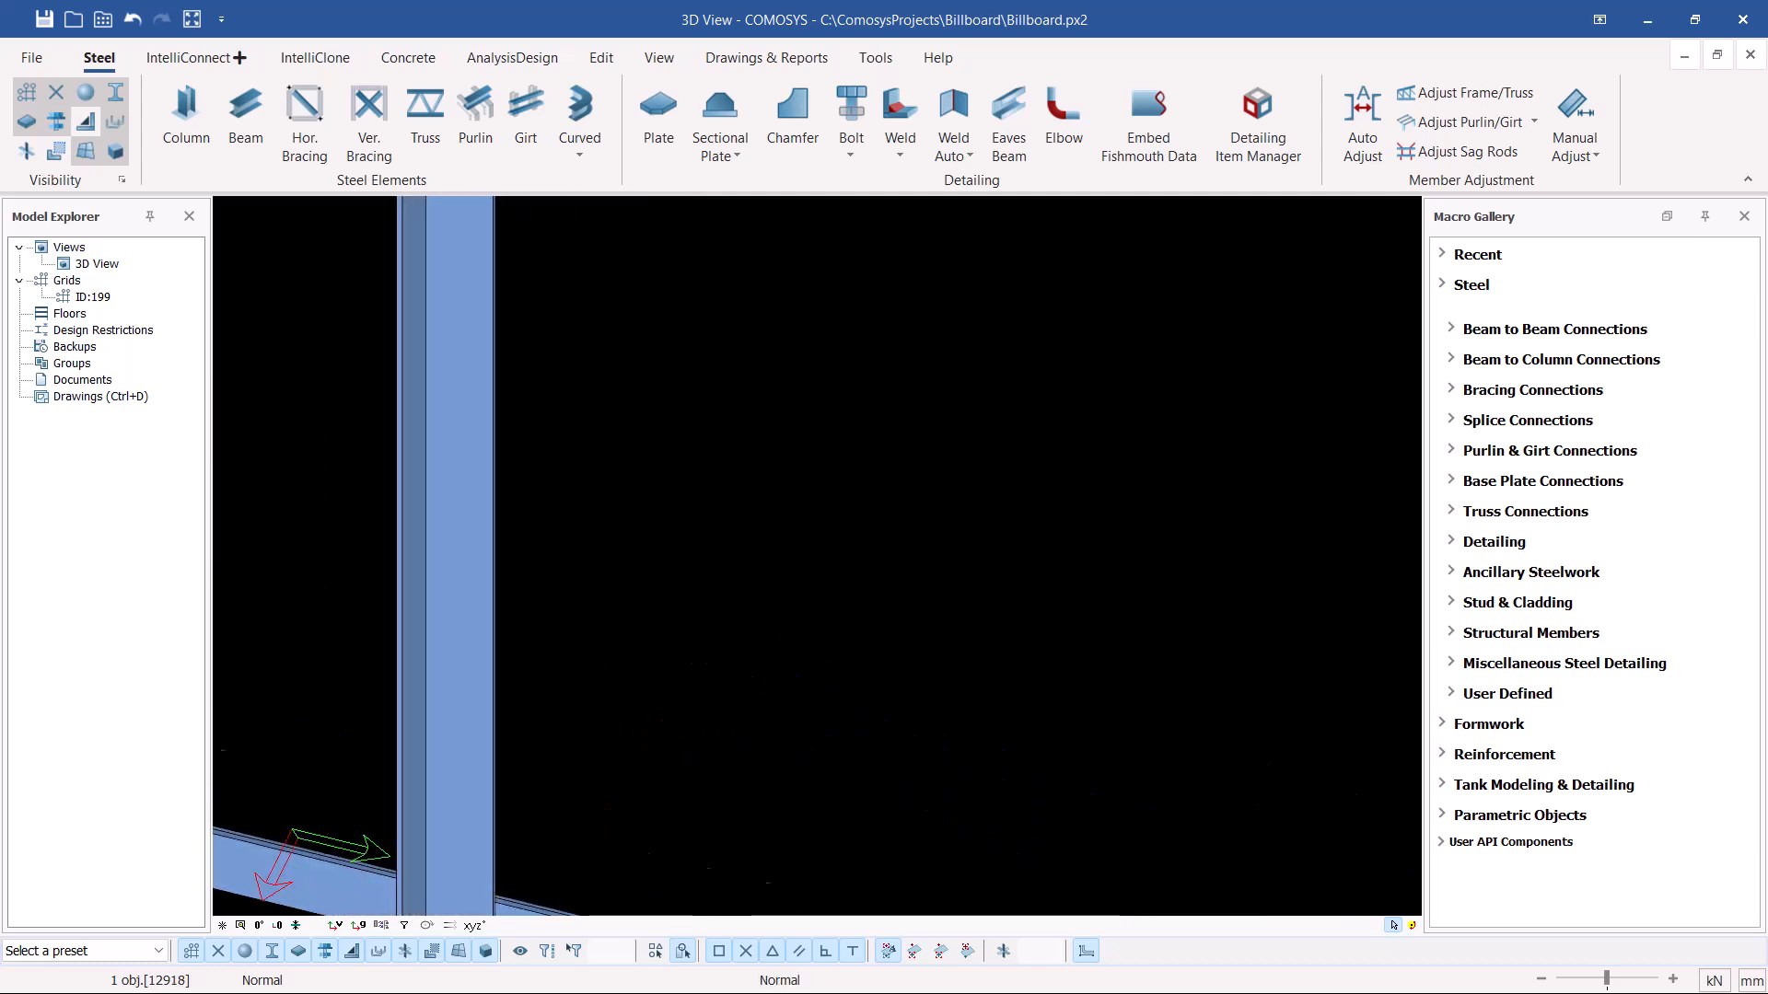
{"action": "scroll", "coordinate": [754, 722], "scroll_direction": "down", "scroll_amount": 4}
{"action": "scroll", "coordinate": [672, 727], "scroll_direction": "up", "scroll_amount": 5}
{"action": "left_click", "coordinate": [616, 622]}
{"action": "mouse_move", "coordinate": [616, 623]}
{"action": "middle_mouse_down"}
{"action": "mouse_move", "coordinate": [649, 633]}
{"action": "mouse_move", "coordinate": [622, 630]}
{"action": "middle_mouse_up"}
{"action": "left_click", "coordinate": [770, 685]}
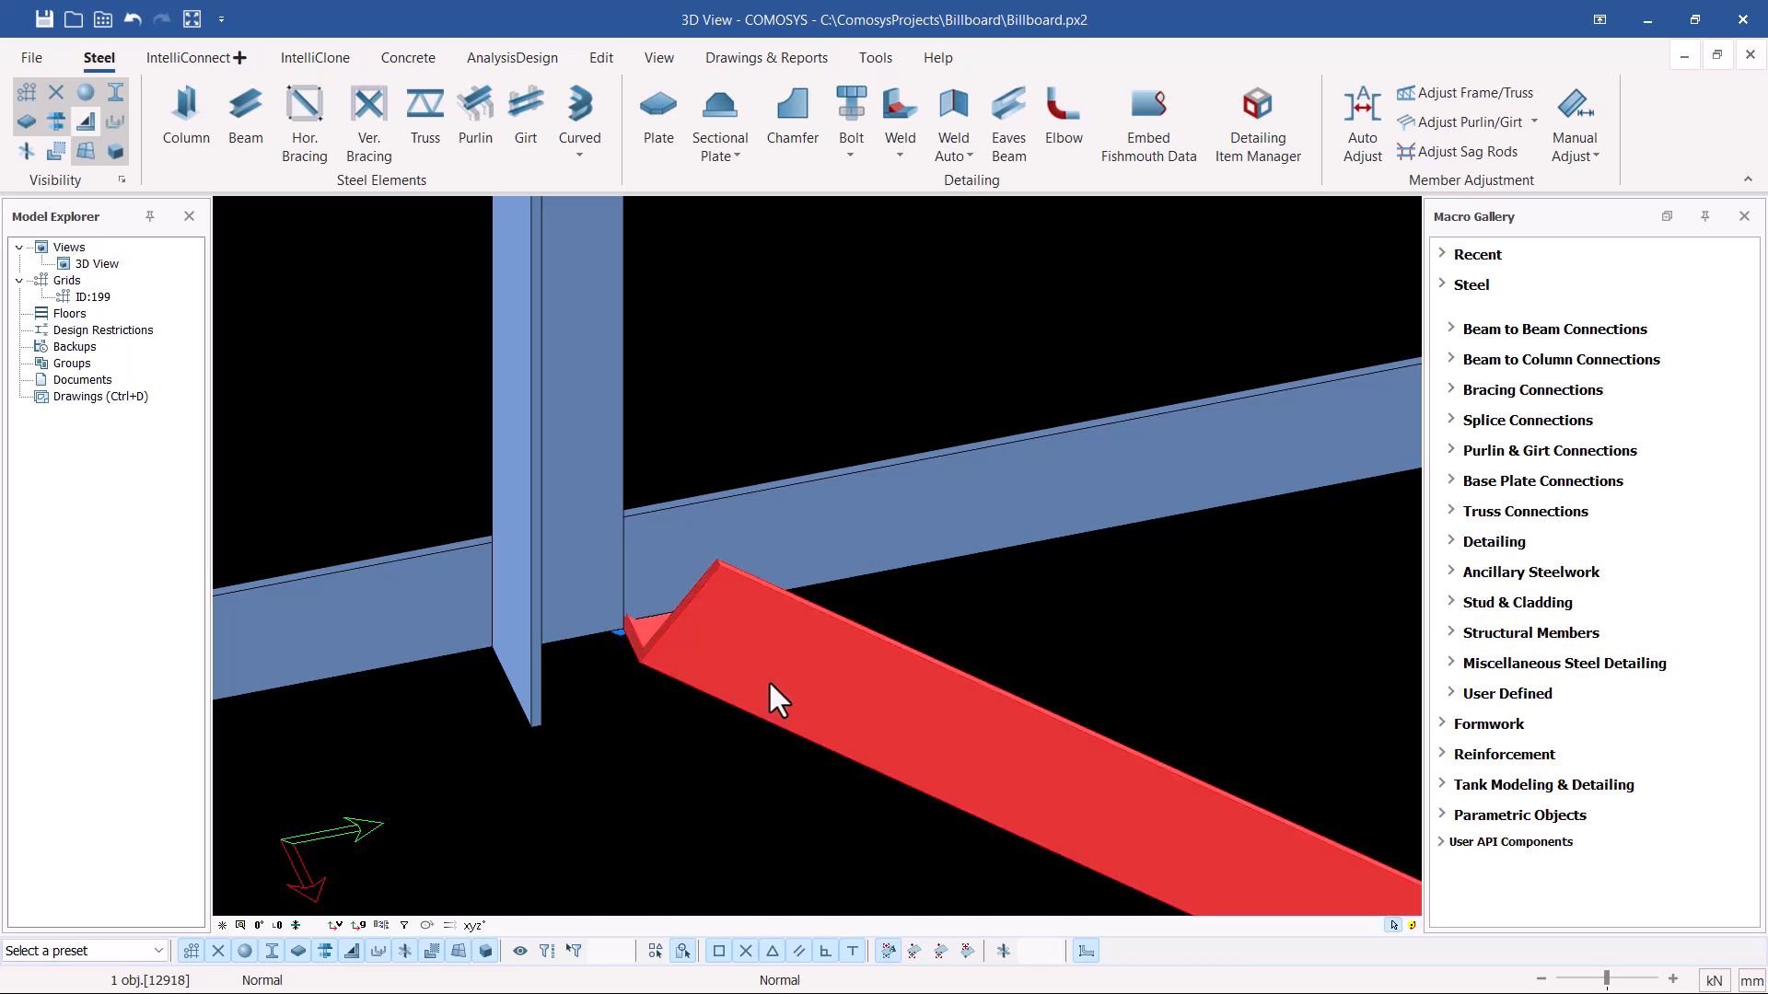
{"action": "key", "text": "alt+Right"}
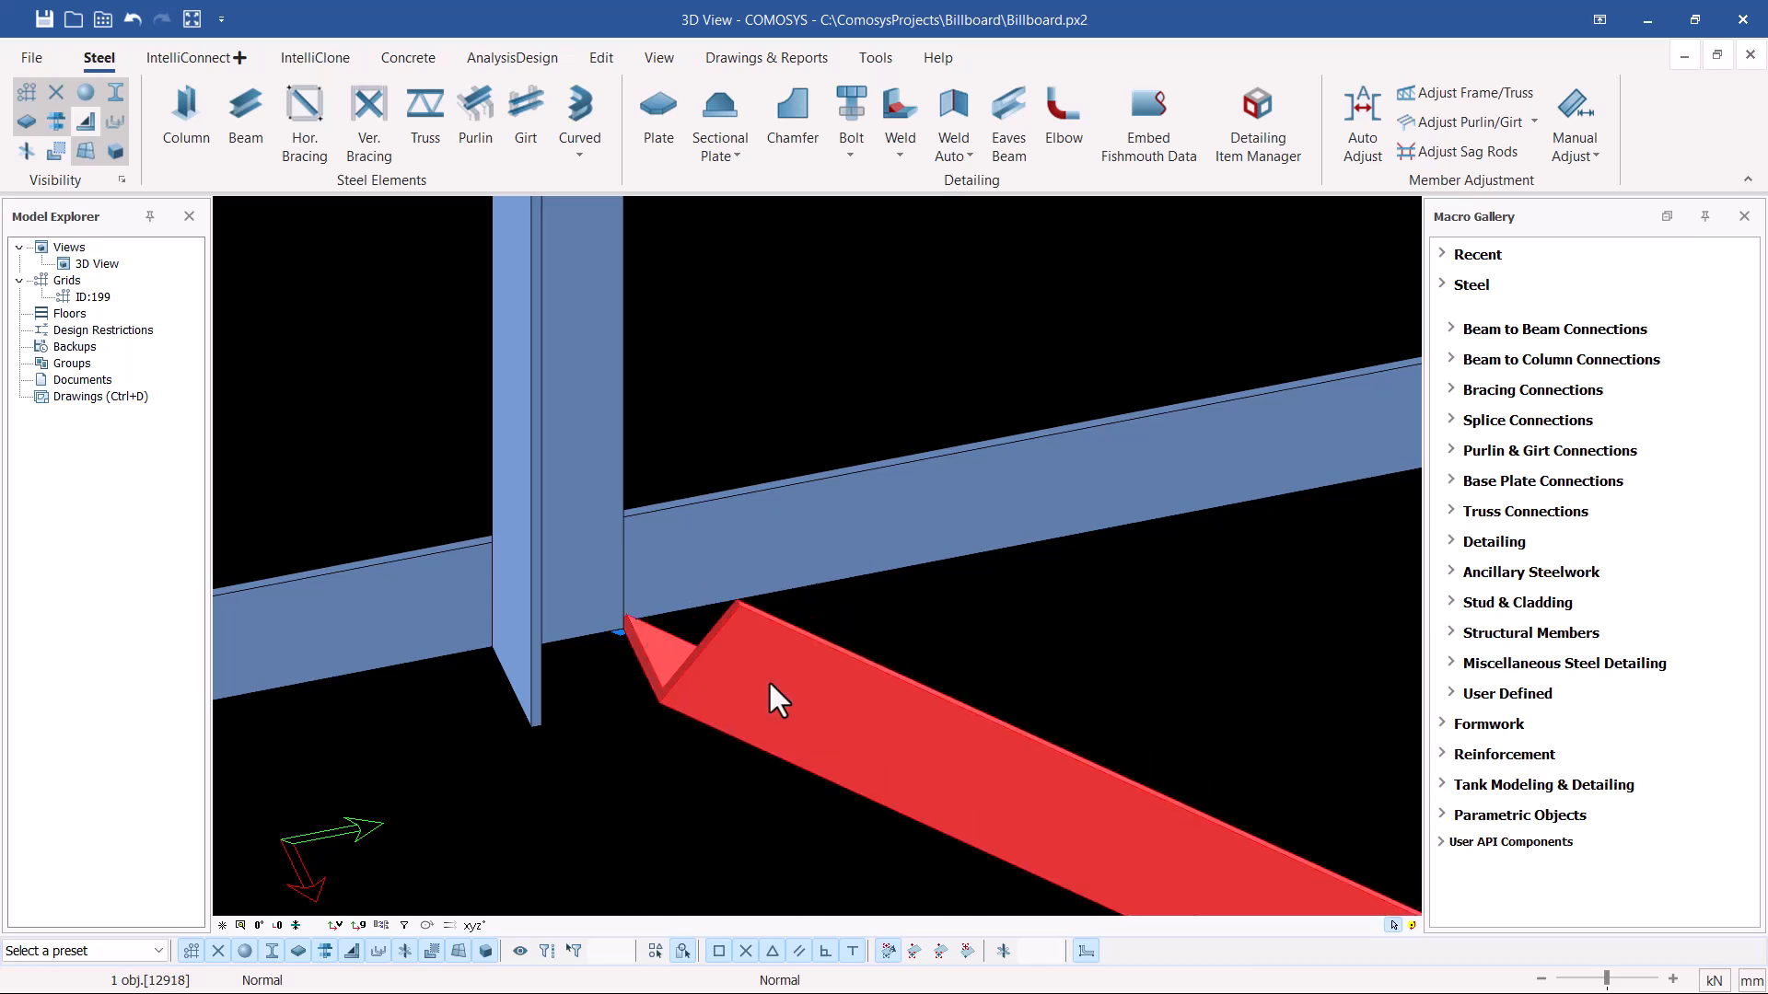
{"action": "key", "text": "alt+Up"}
{"action": "scroll", "coordinate": [596, 458], "scroll_direction": "down", "scroll_amount": 5}
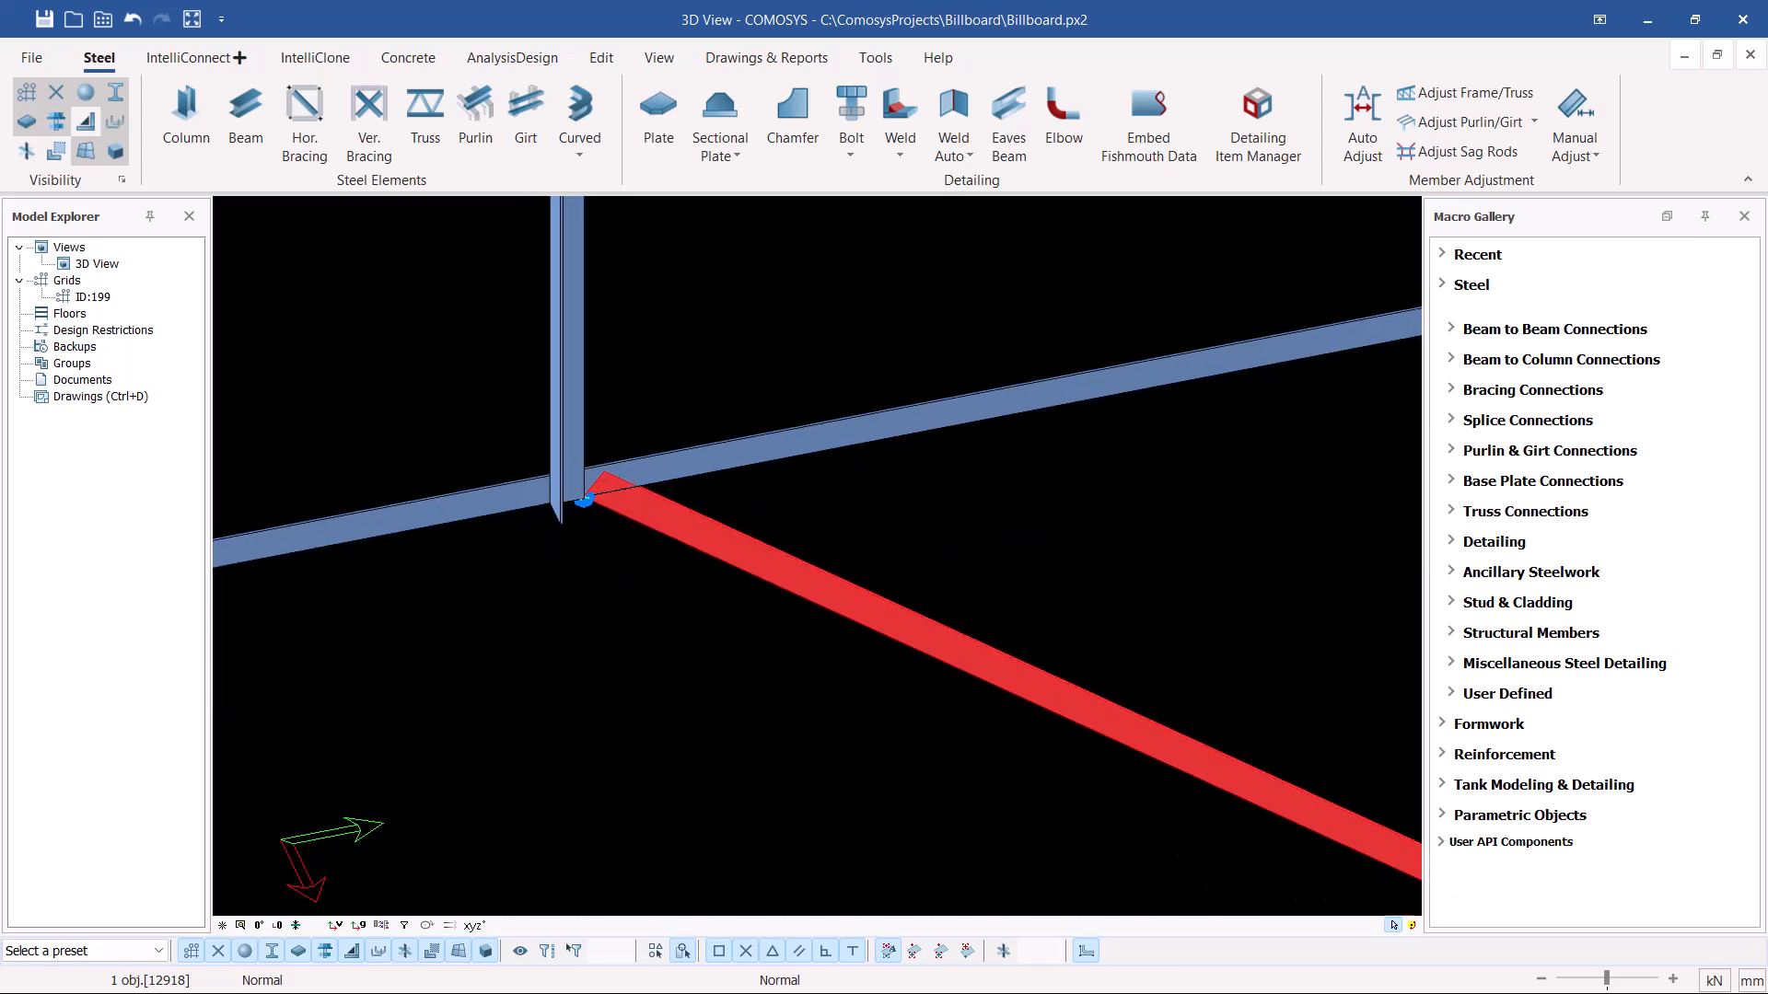
Mirror copies of the upper and lower diagonals to the frame's opposite side about the vertical plane through the horizontals' midpoints.
{"action": "scroll", "coordinate": [608, 465], "scroll_direction": "down", "scroll_amount": 5}
{"action": "scroll", "coordinate": [952, 630], "scroll_direction": "up", "scroll_amount": 8}
{"action": "scroll", "coordinate": [1054, 621], "scroll_direction": "down", "scroll_amount": 8}
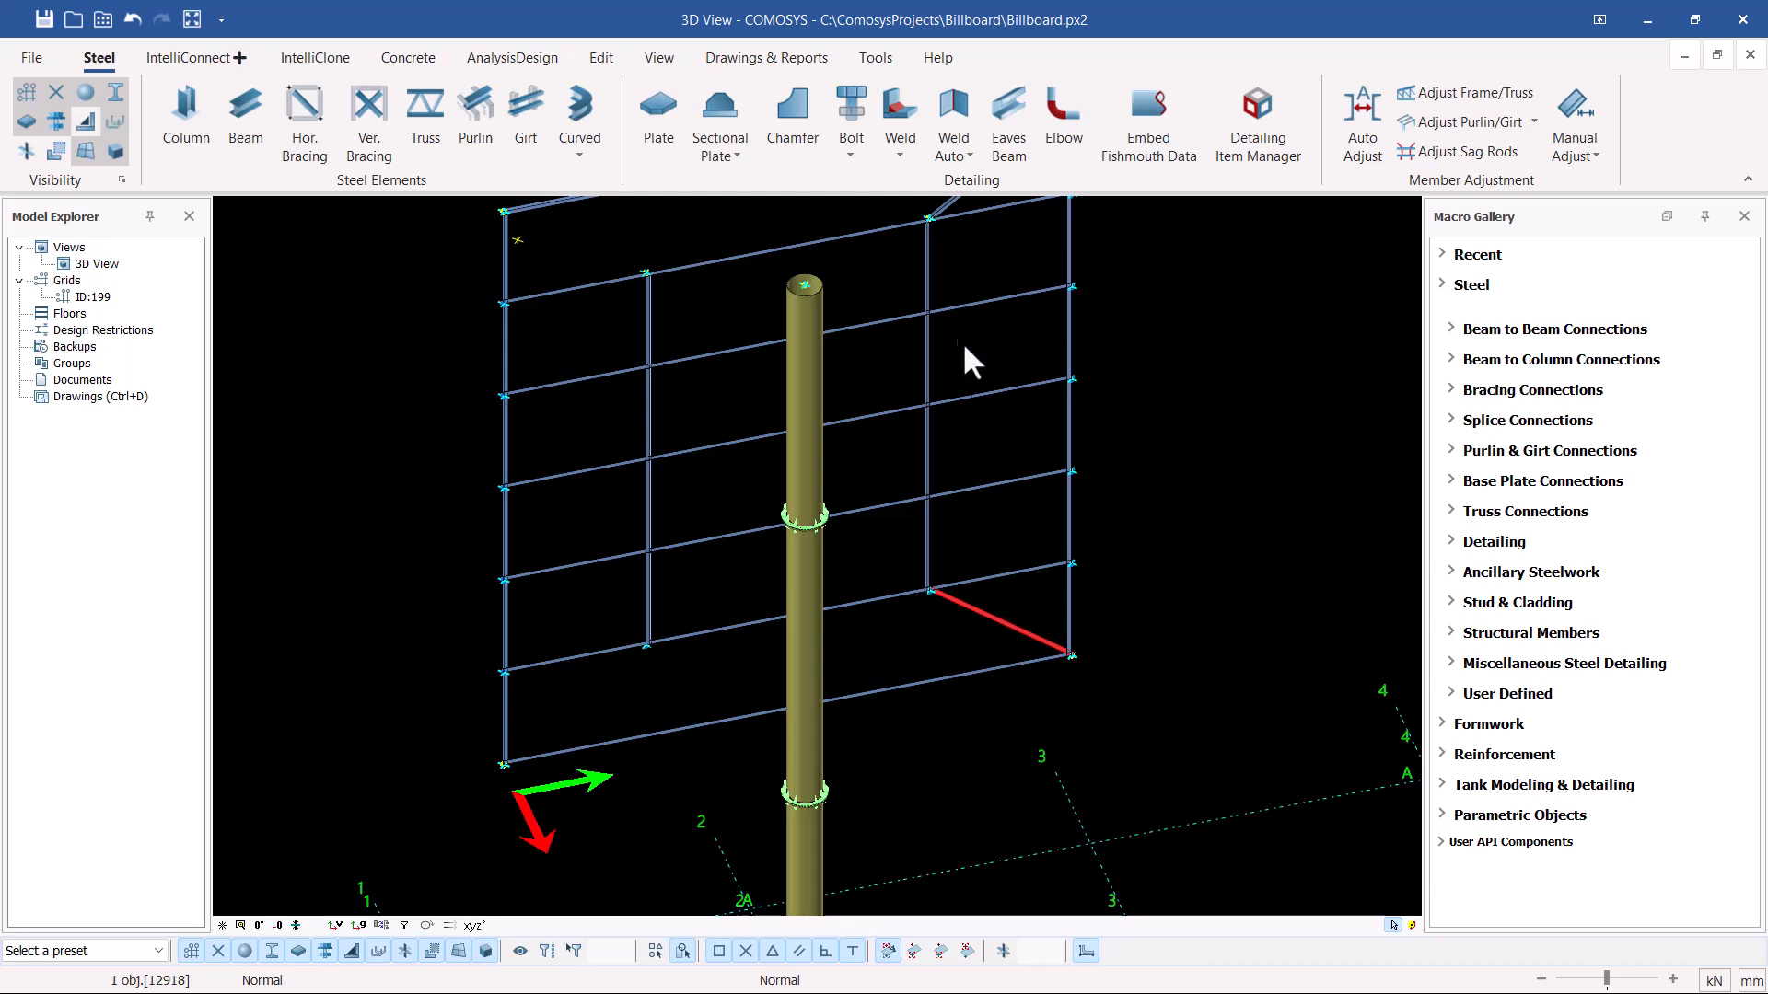
{"action": "scroll", "coordinate": [933, 566], "scroll_direction": "down", "scroll_amount": 3}
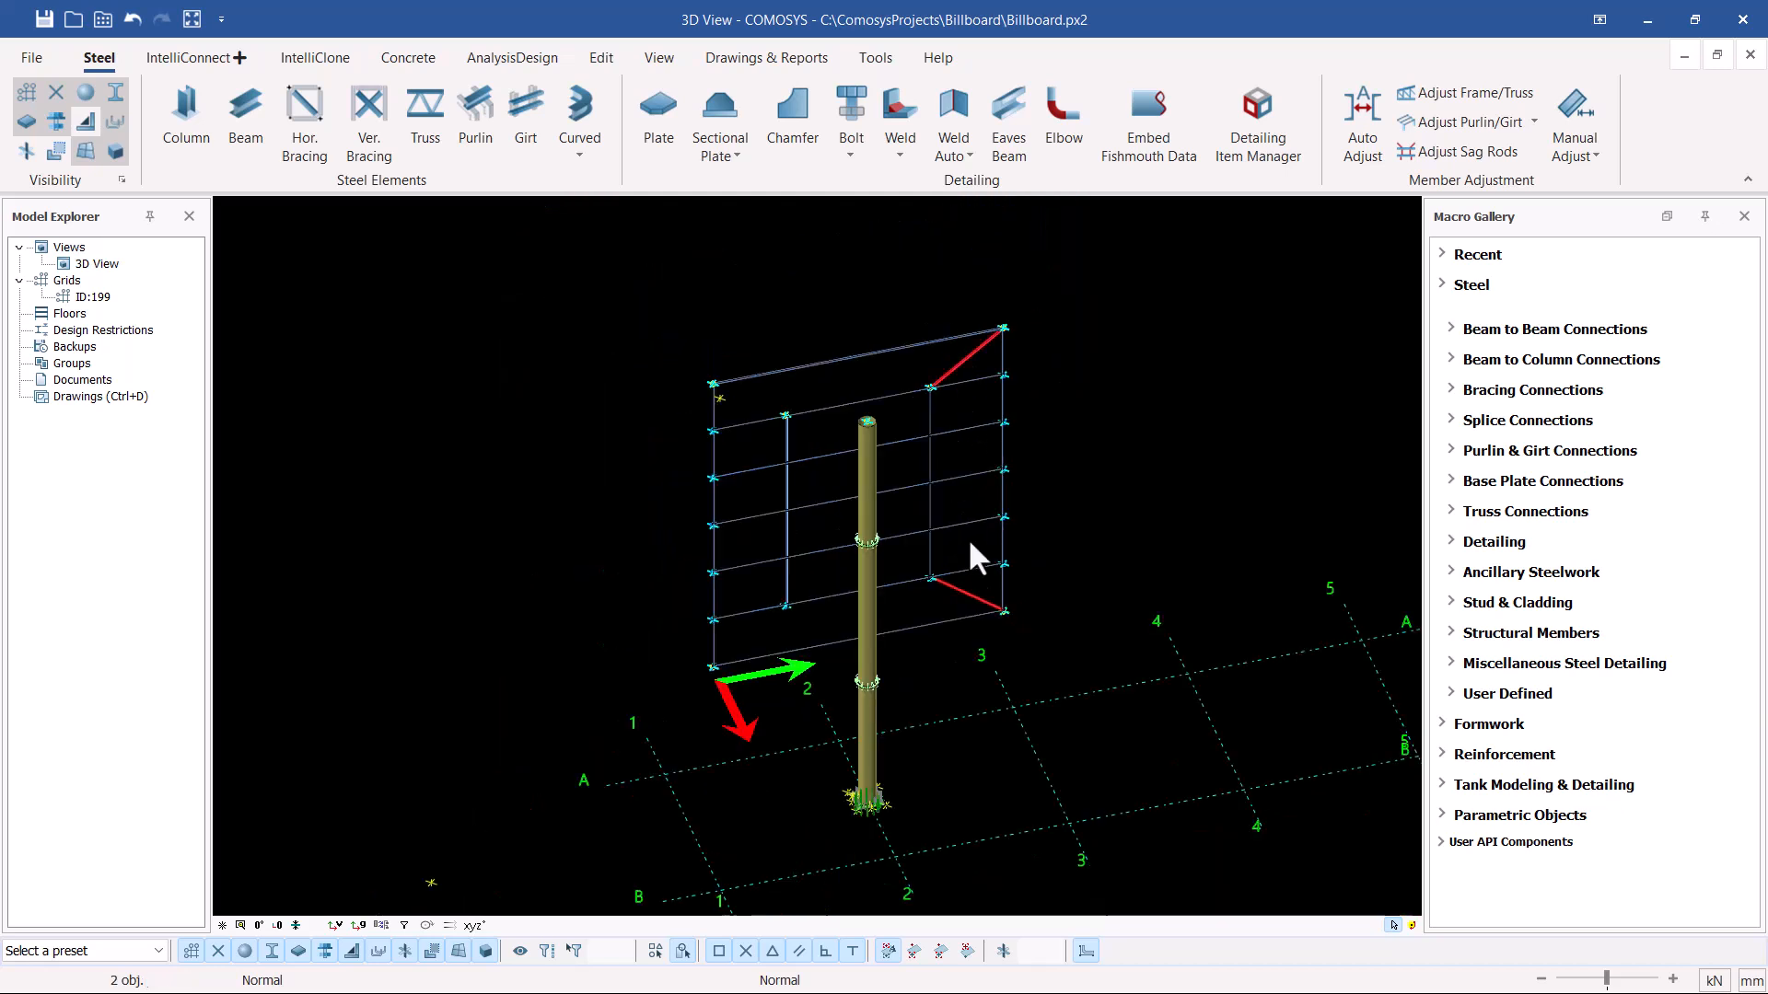
{"action": "right_click", "coordinate": [1096, 335]}
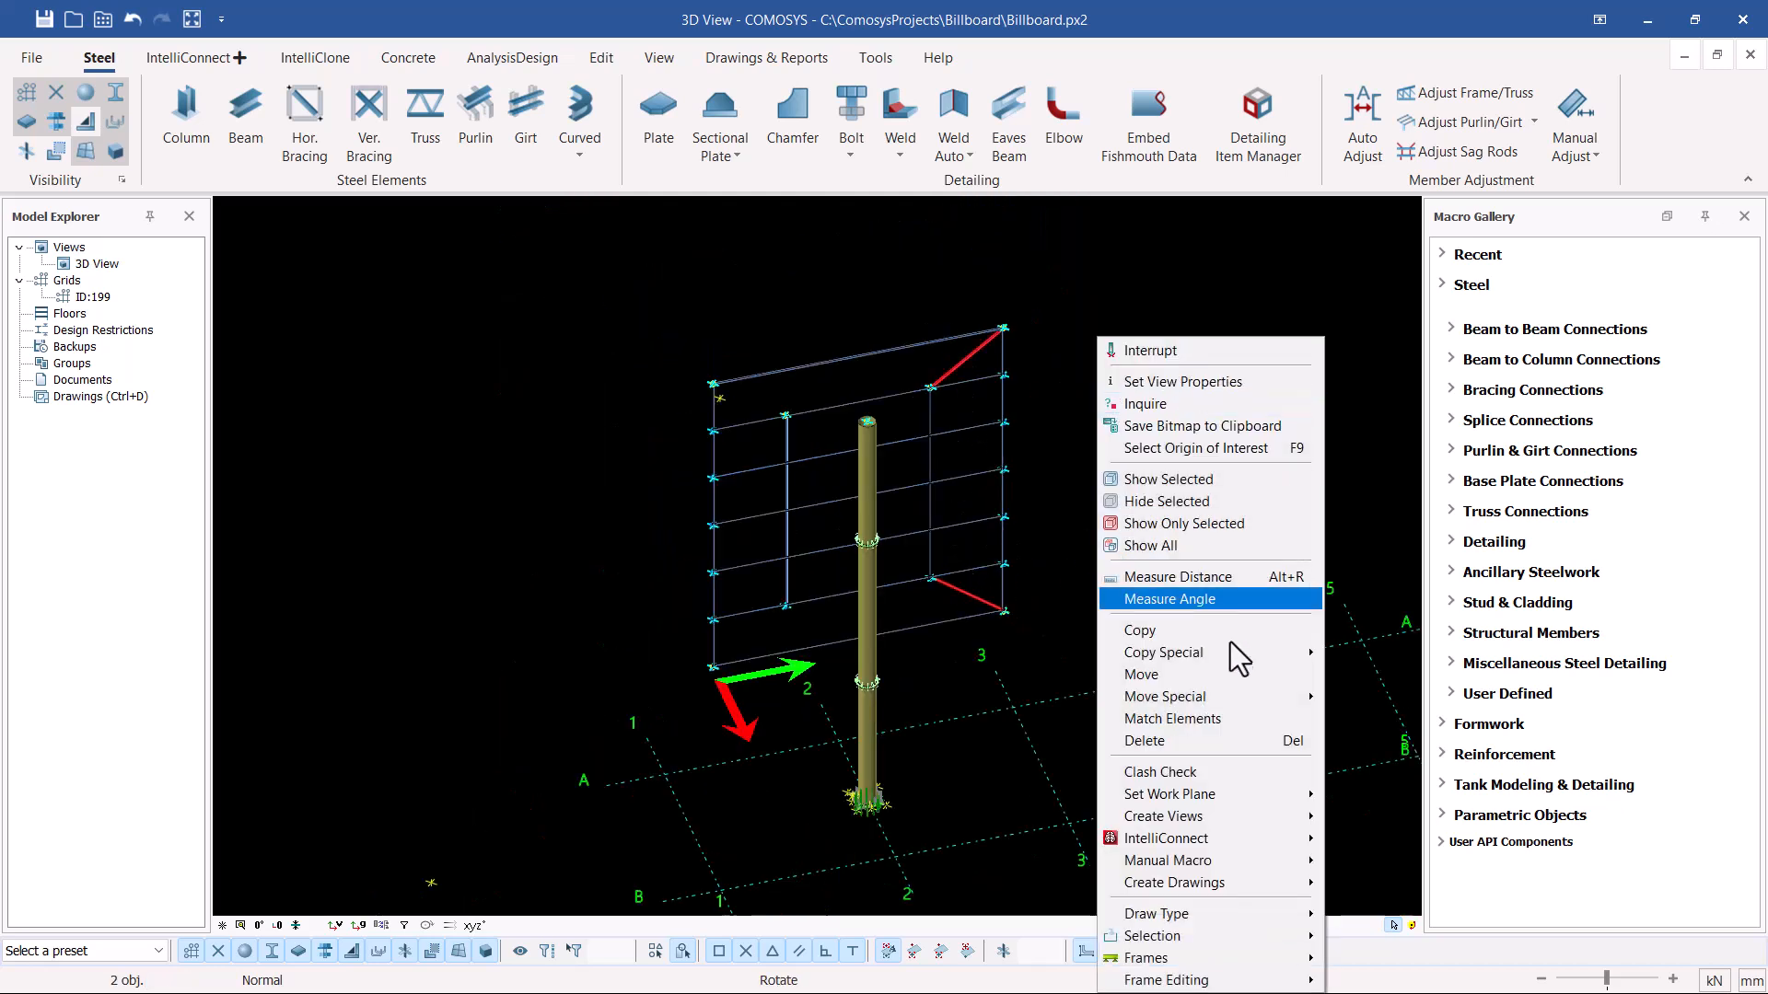
{"action": "mouse_move", "coordinate": [1223, 652]}
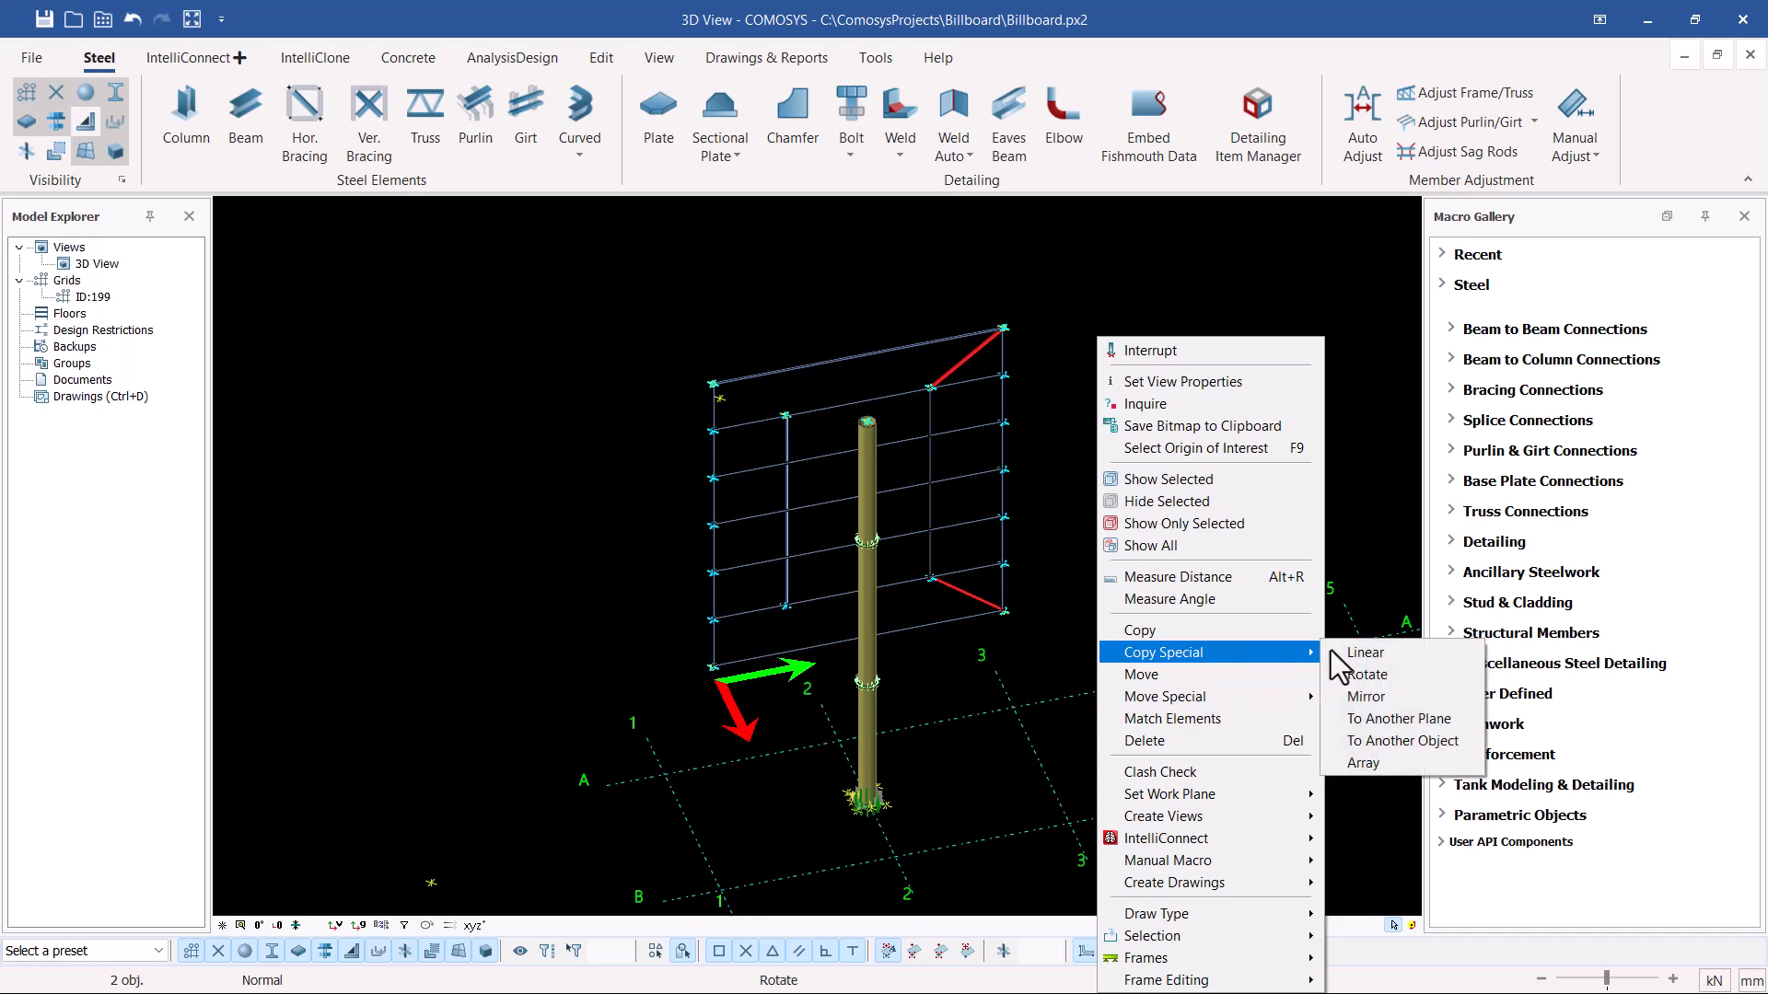
{"action": "left_click", "coordinate": [1364, 698]}
{"action": "left_click", "coordinate": [844, 449]}
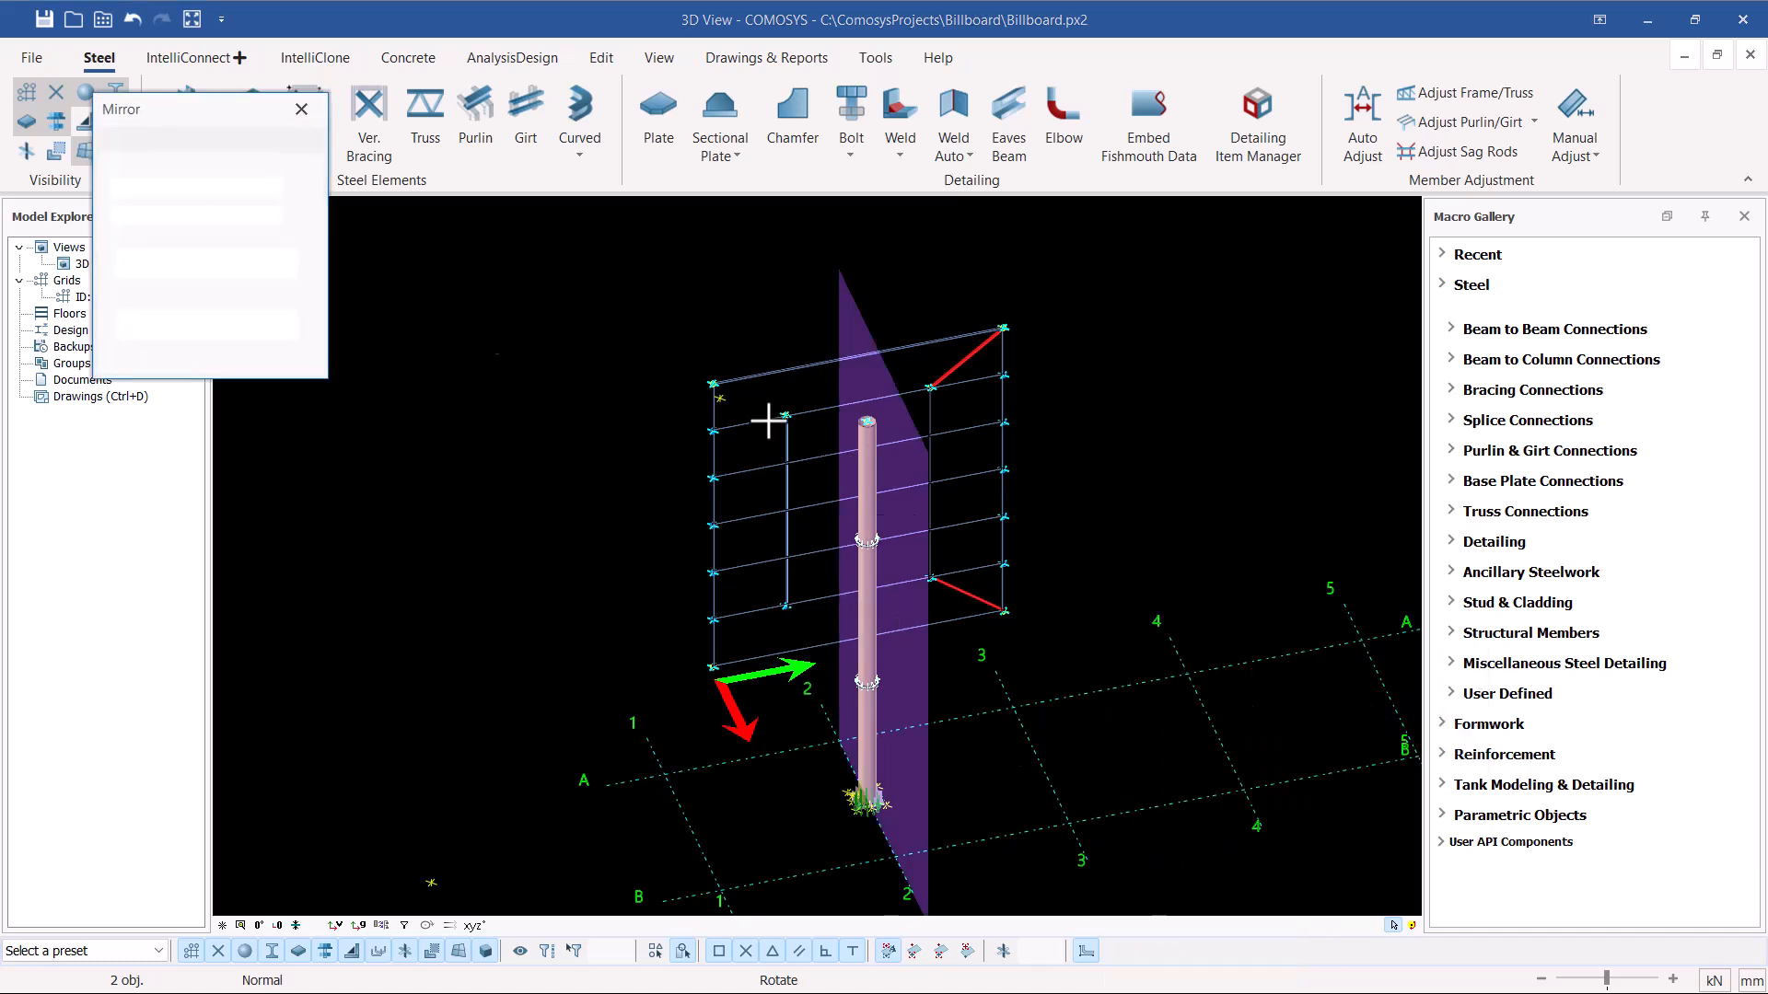
{"action": "left_click", "coordinate": [181, 267]}
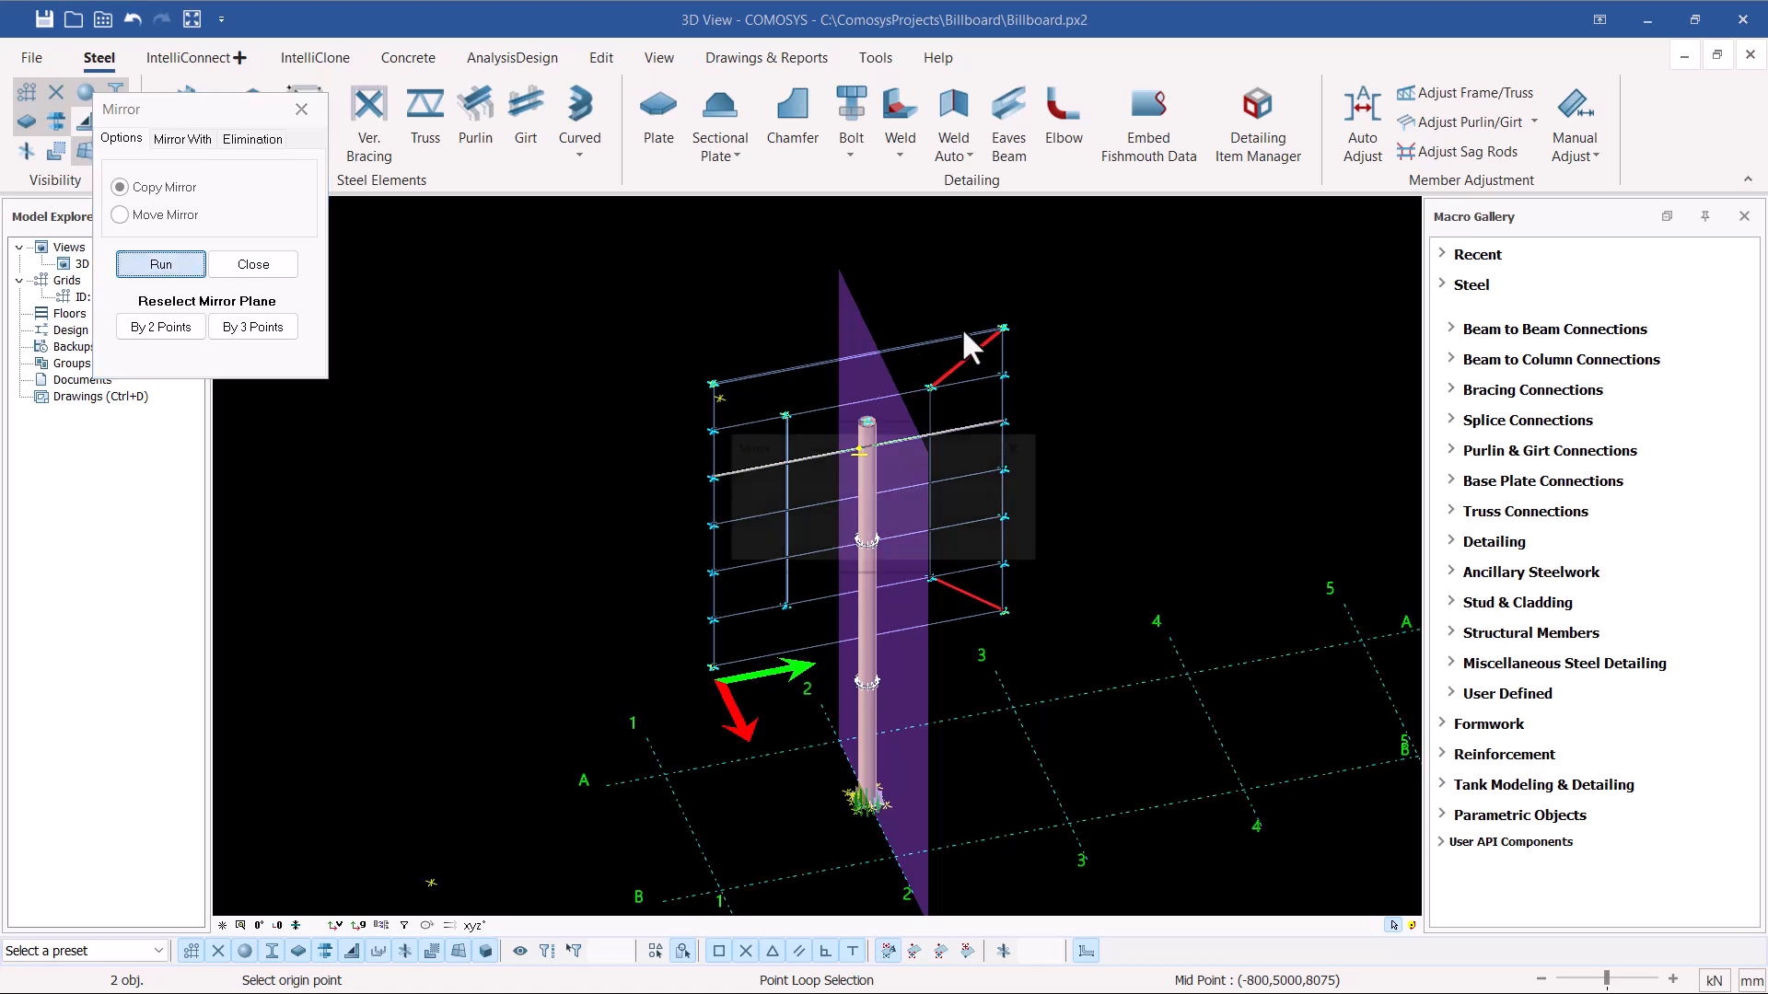
{"action": "left_click", "coordinate": [256, 270]}
{"action": "left_click", "coordinate": [260, 269]}
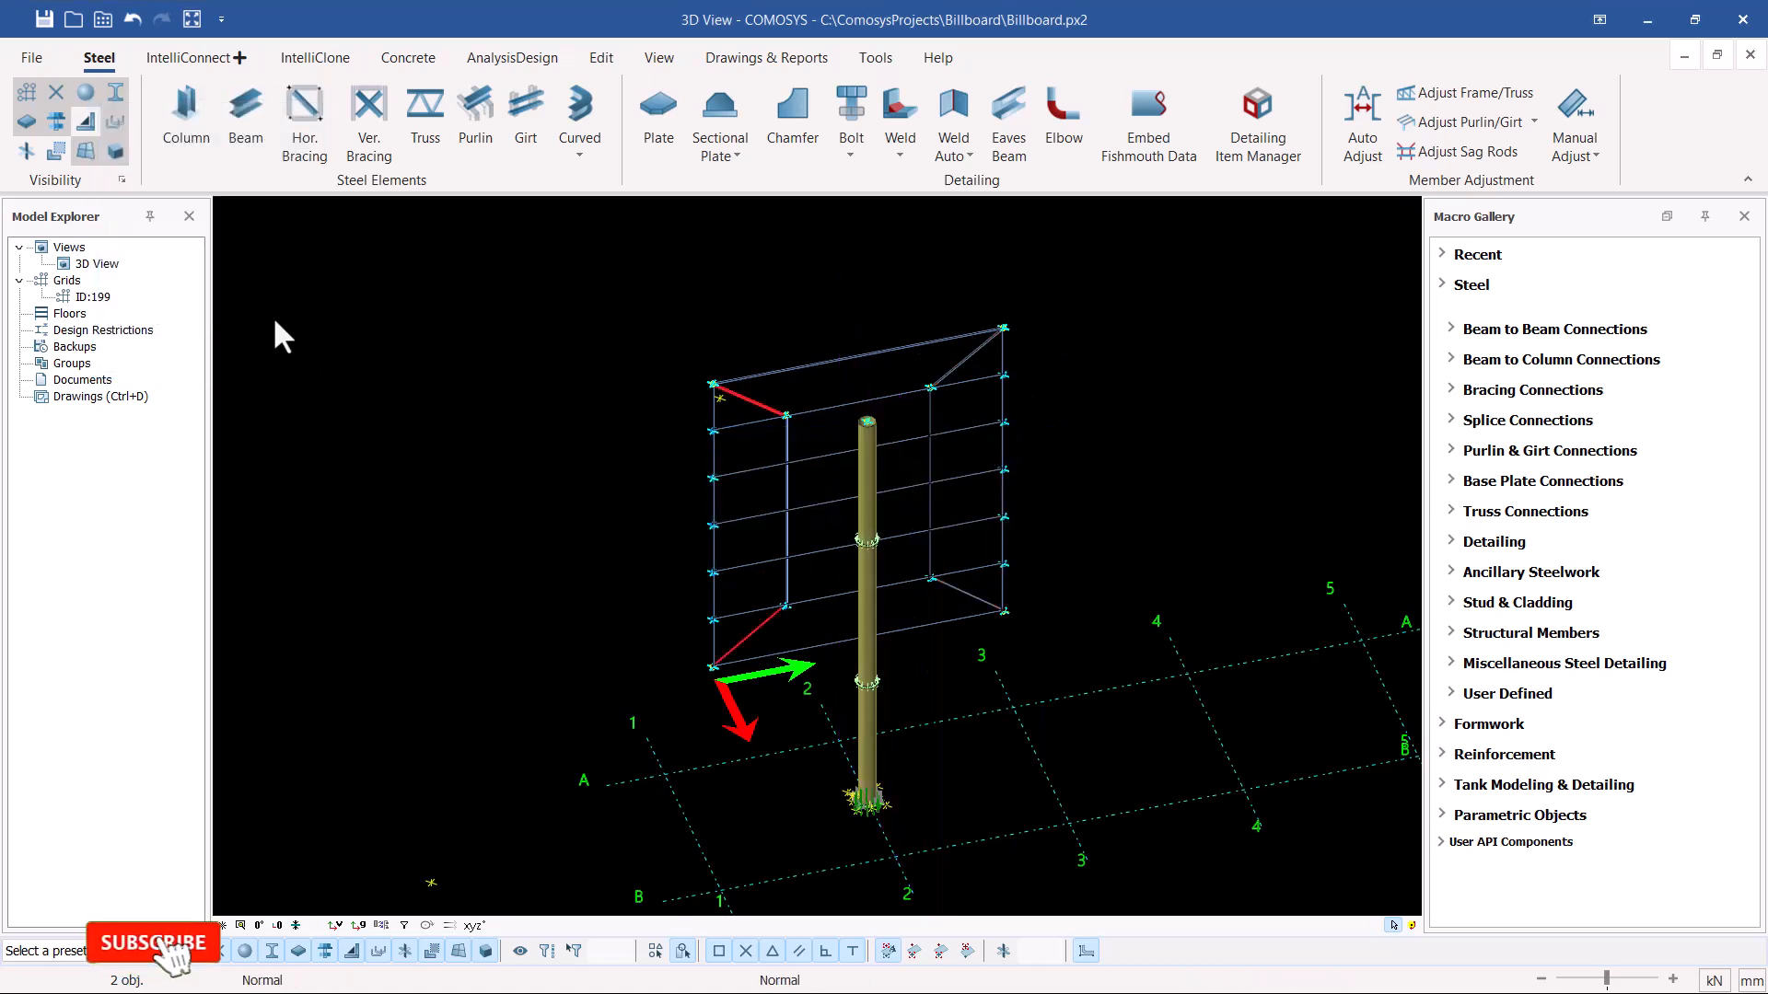
Examine the mirrored upper diagonal at the inner vertical's top joint and view the frame from its other face.
{"action": "scroll", "coordinate": [860, 359], "scroll_direction": "up", "scroll_amount": 5}
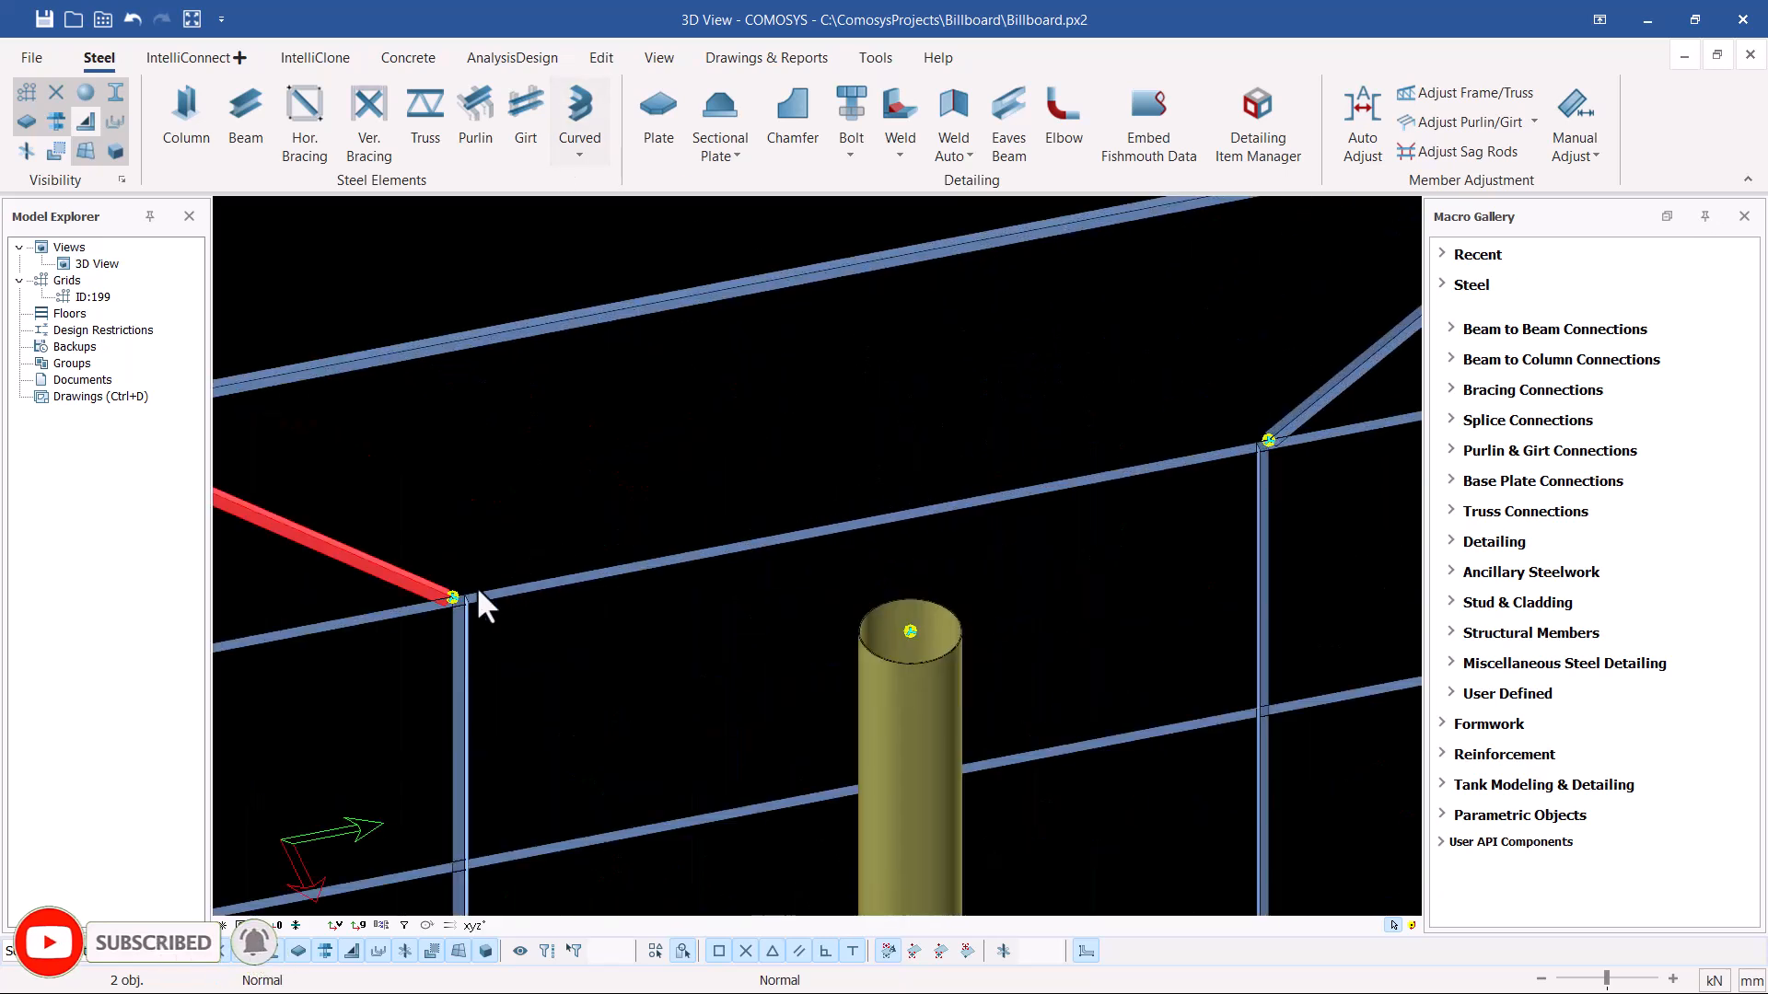
{"action": "left_click", "coordinate": [447, 597]}
{"action": "middle_click_drag", "start_coordinate": [447, 596], "coordinate": [897, 552]}
{"action": "scroll", "coordinate": [928, 498], "scroll_direction": "down", "scroll_amount": 8}
{"action": "scroll", "coordinate": [951, 508], "scroll_direction": "up", "scroll_amount": 8}
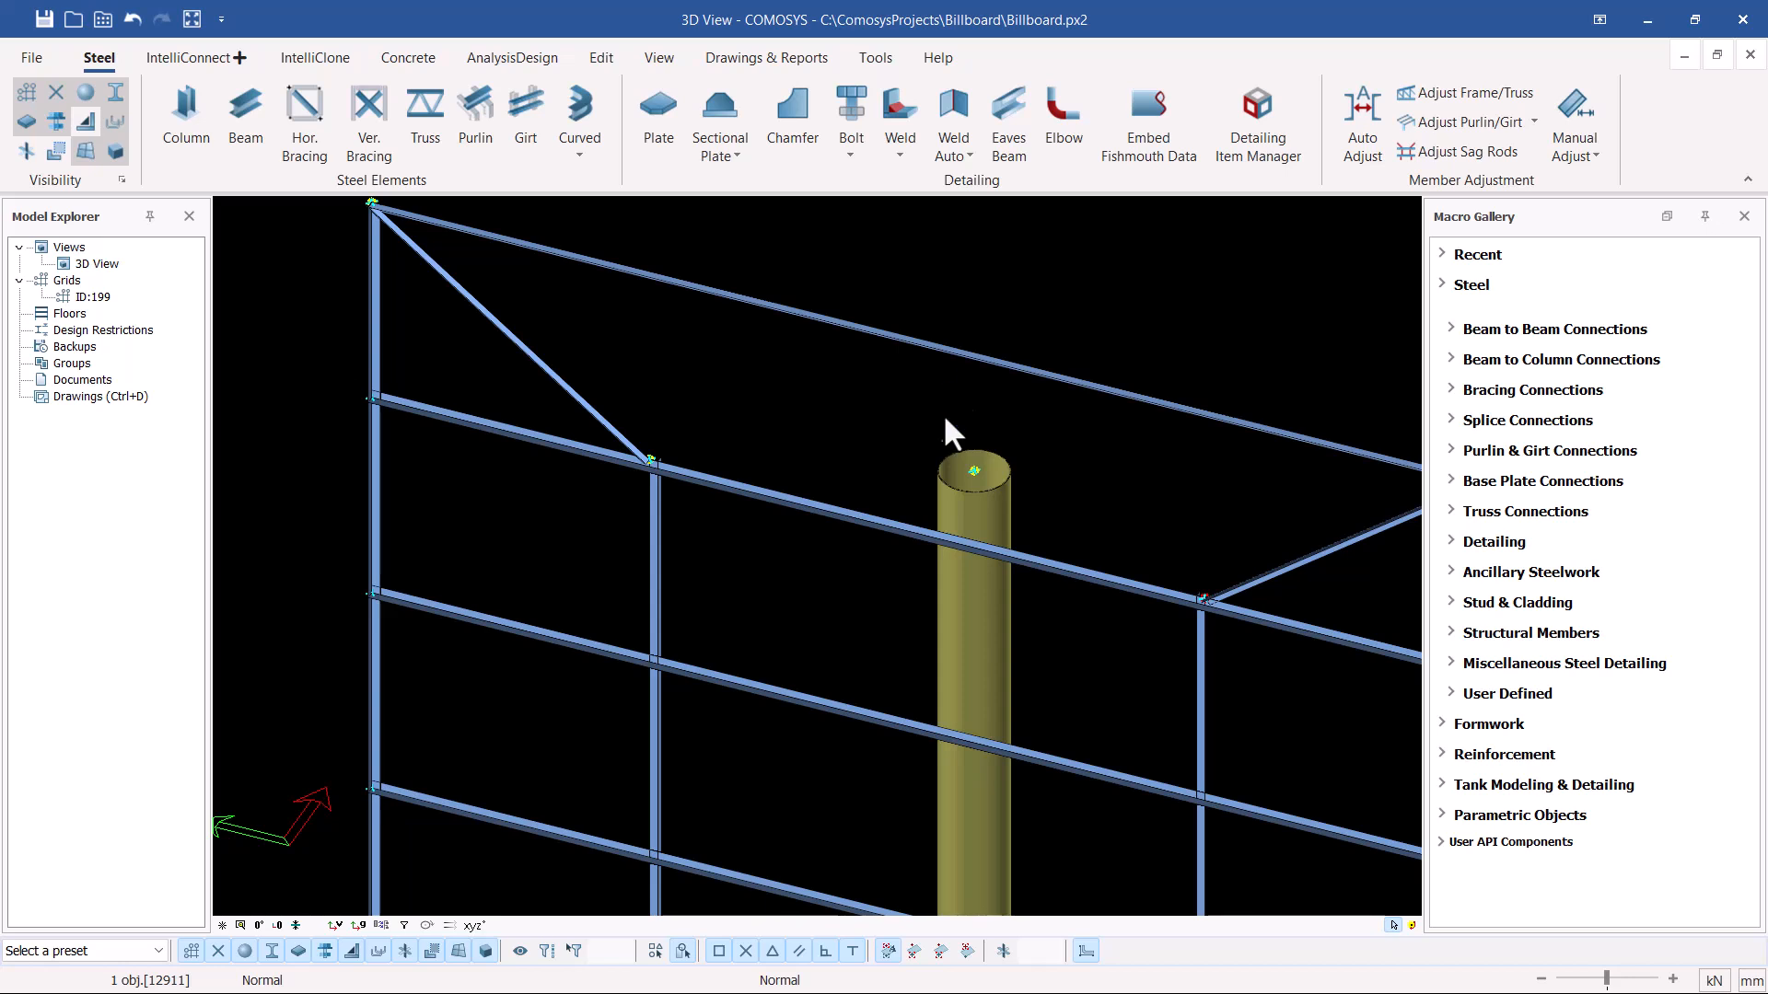
{"action": "scroll", "coordinate": [951, 361], "scroll_direction": "up", "scroll_amount": 3}
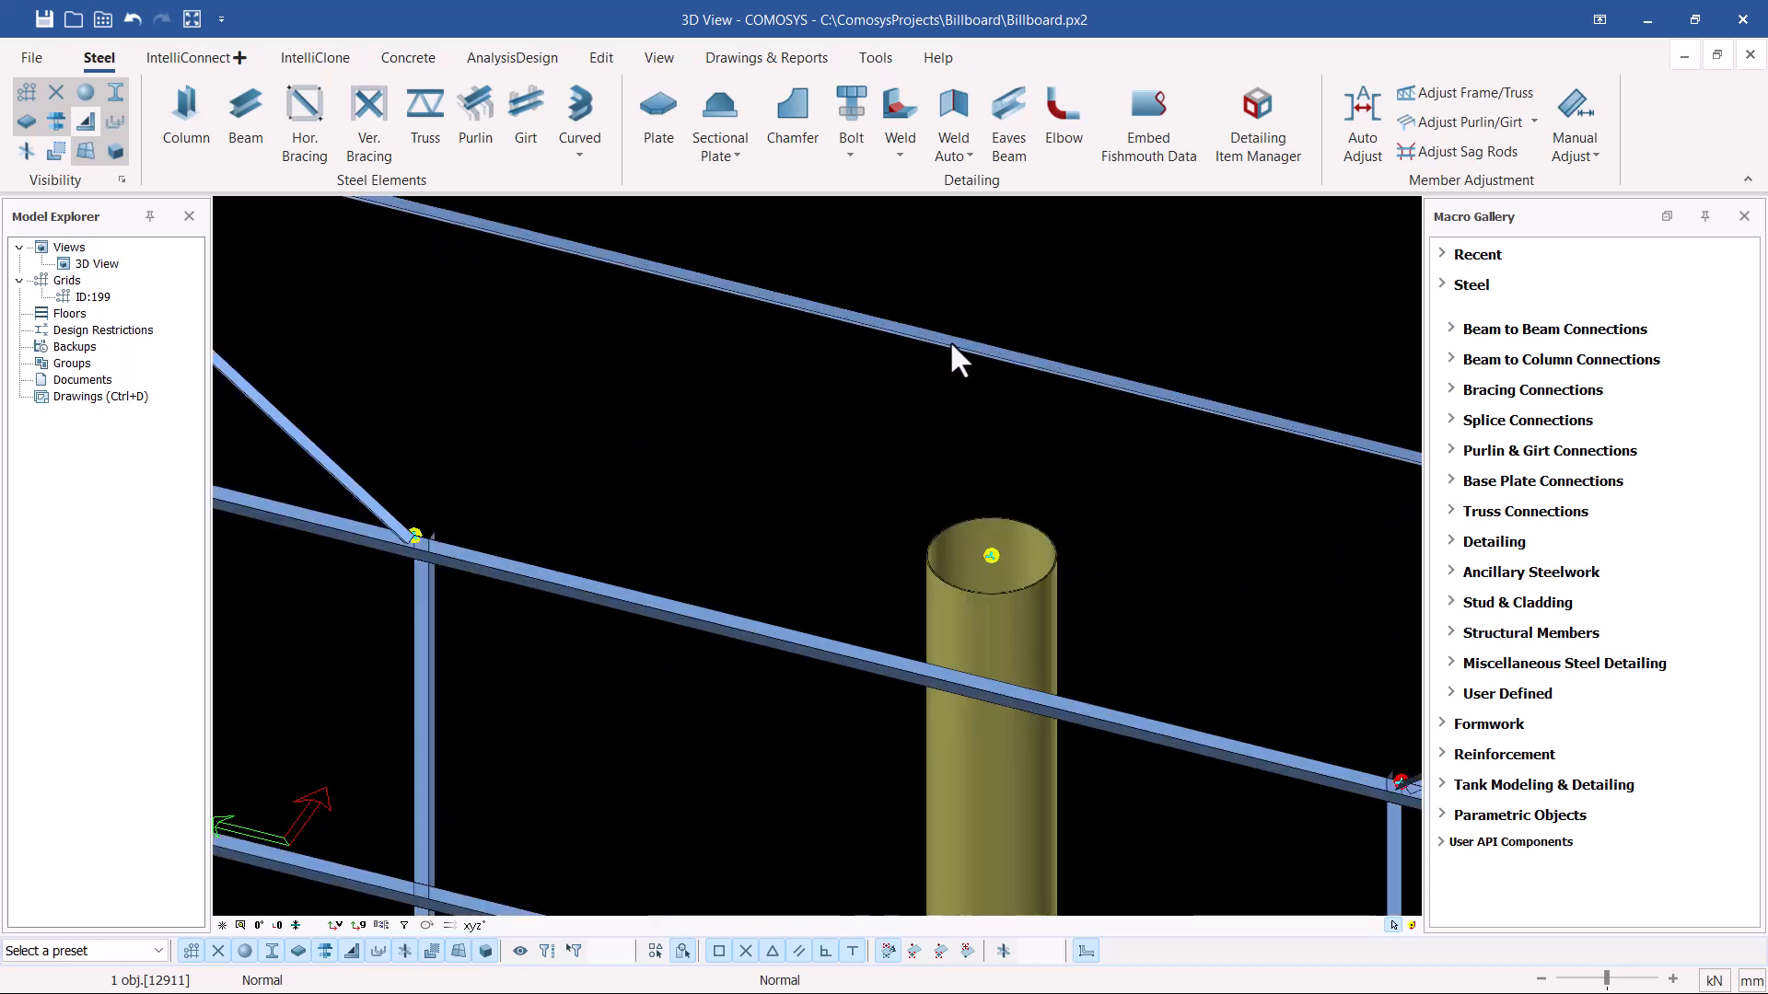
Add a short vertical beam from the midpoint of the top horizontal down to the midpoint of the horizontal directly below it.
{"action": "left_click", "coordinate": [245, 109]}
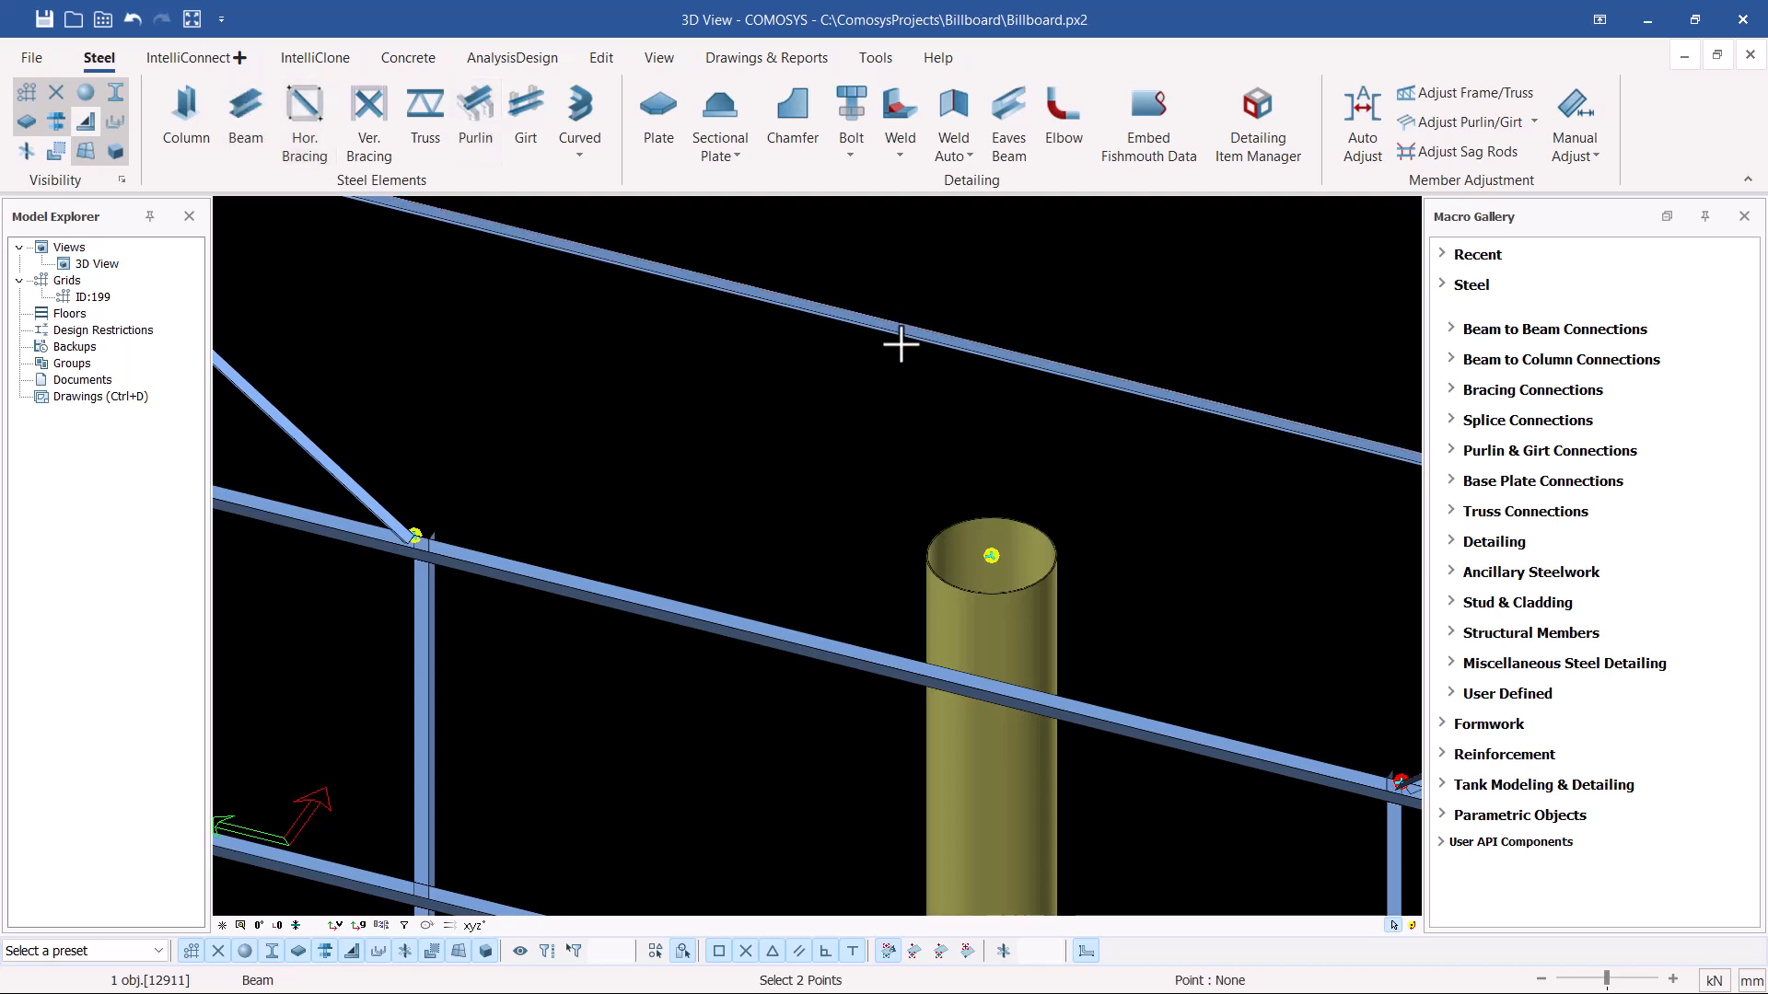
{"action": "scroll", "coordinate": [944, 339], "scroll_direction": "down", "scroll_amount": 1}
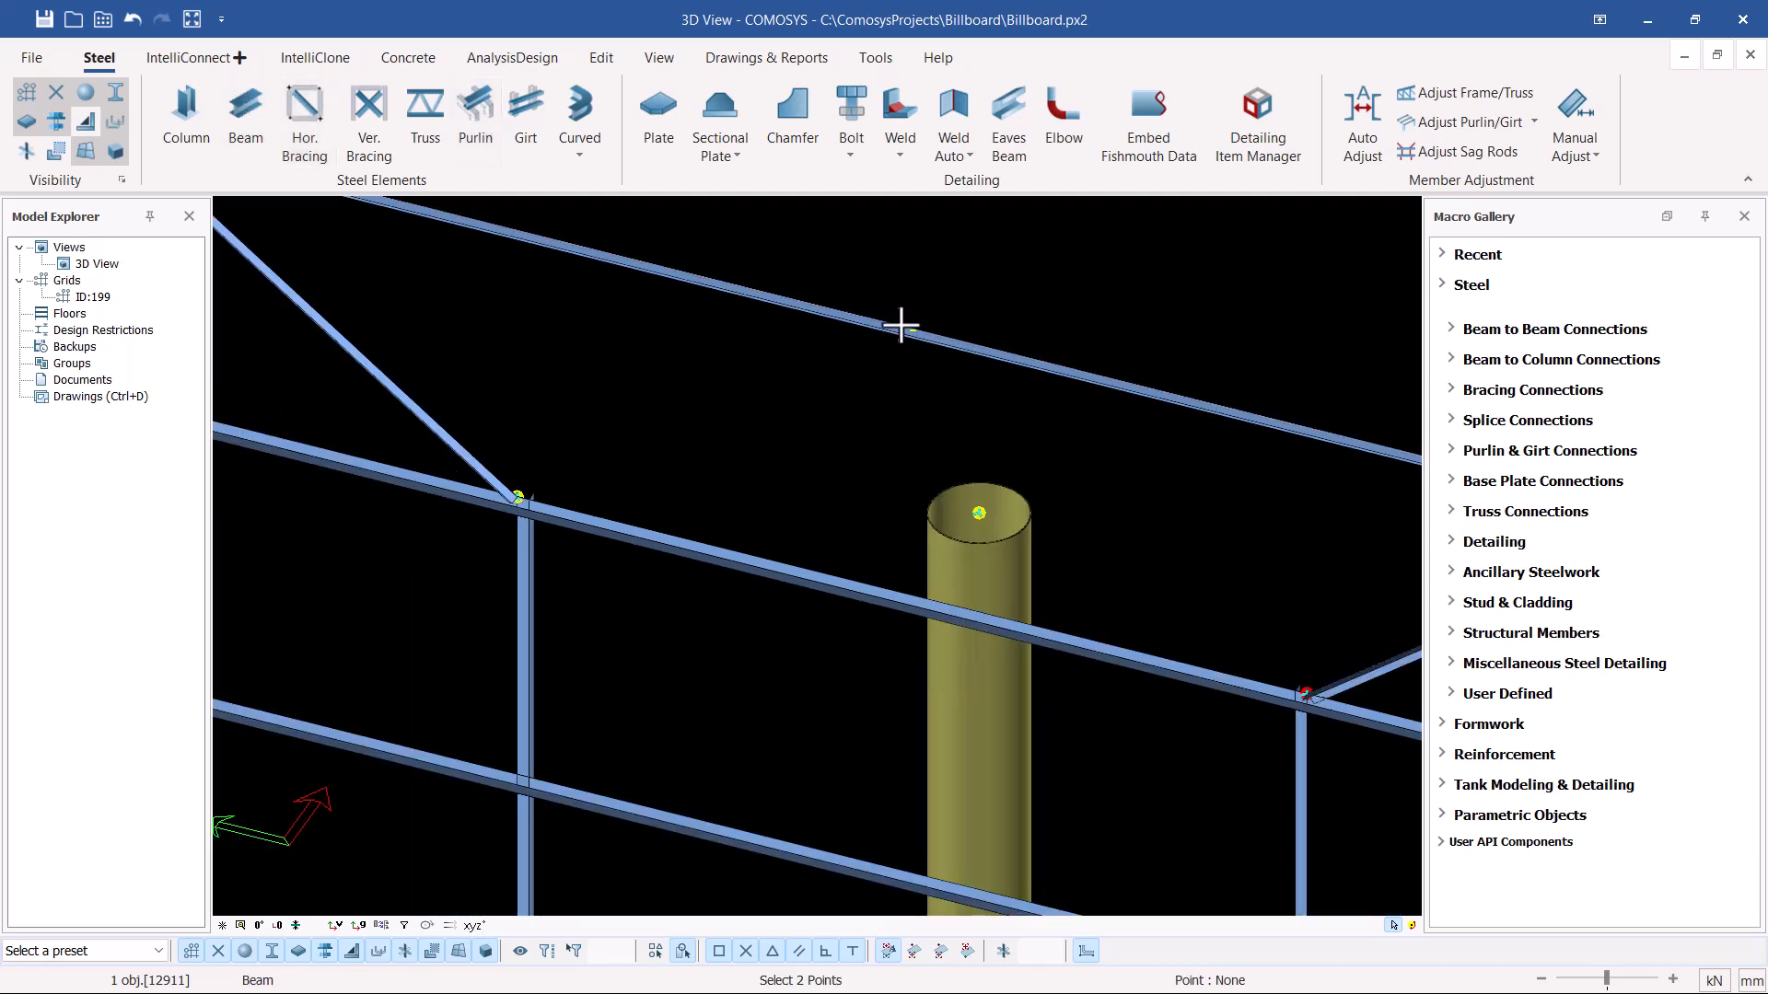
{"action": "scroll", "coordinate": [900, 324], "scroll_direction": "down", "scroll_amount": 1}
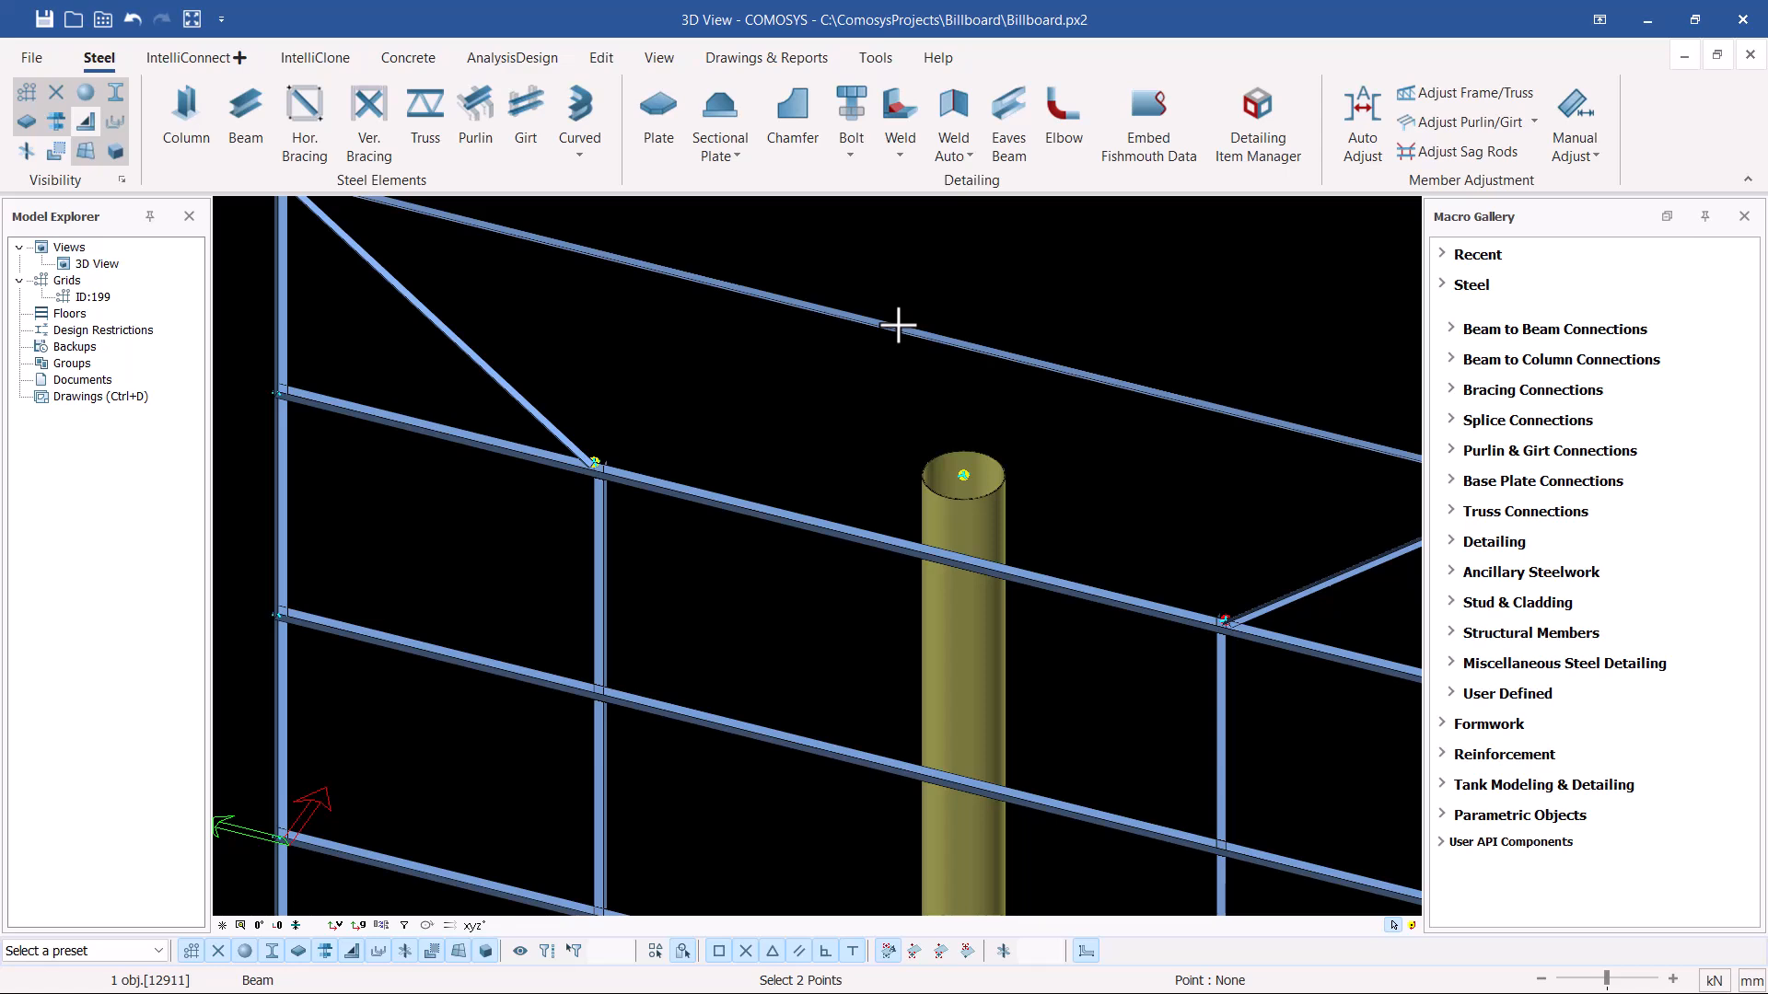
{"action": "left_click", "coordinate": [897, 325]}
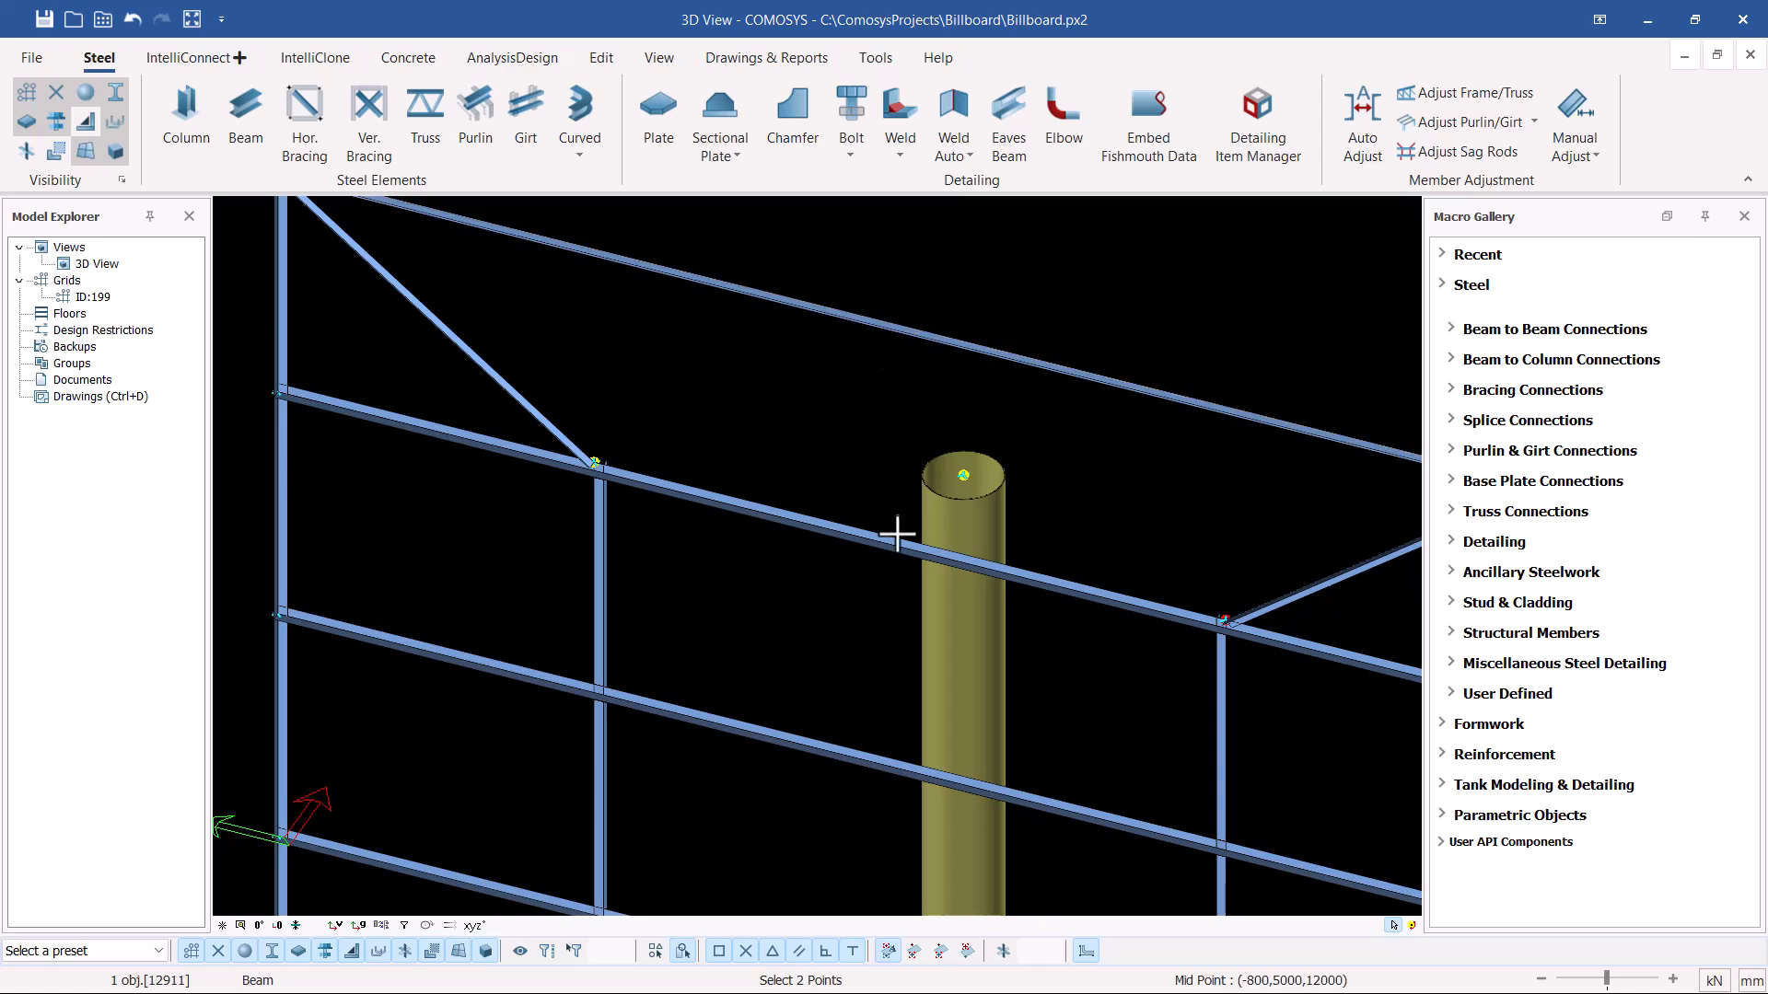
{"action": "scroll", "coordinate": [900, 529], "scroll_direction": "up", "scroll_amount": 2}
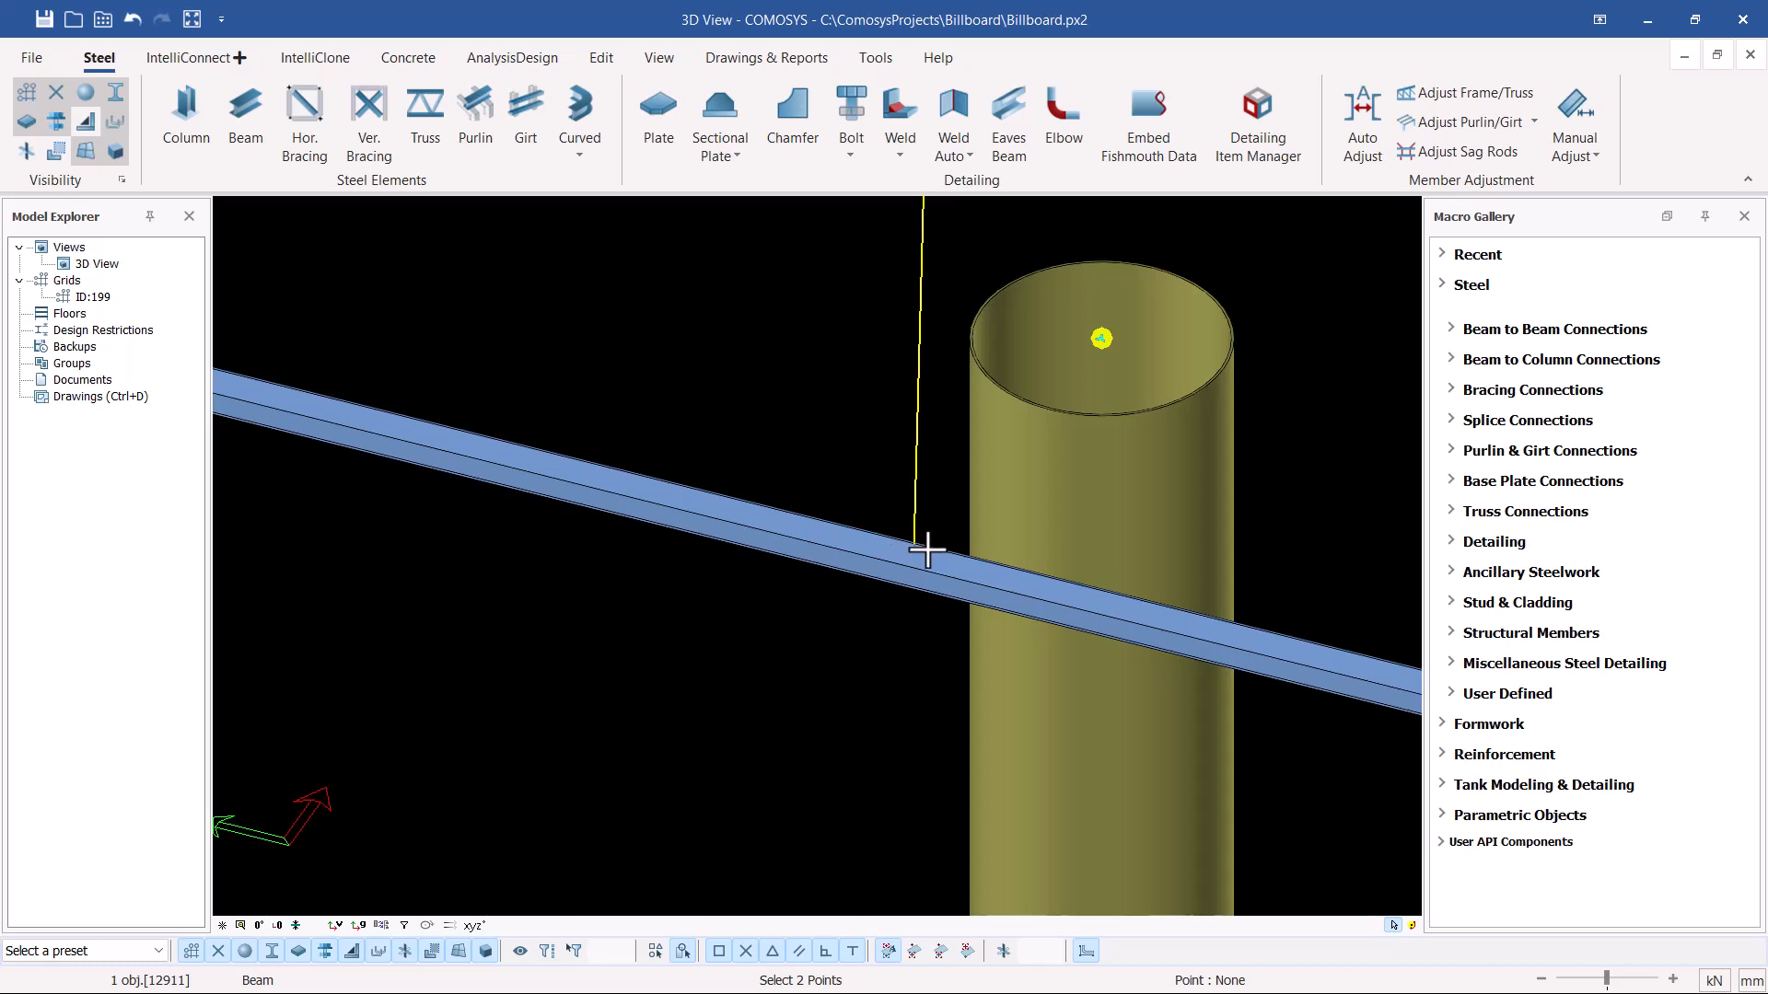
{"action": "scroll", "coordinate": [867, 532], "scroll_direction": "down", "scroll_amount": 3}
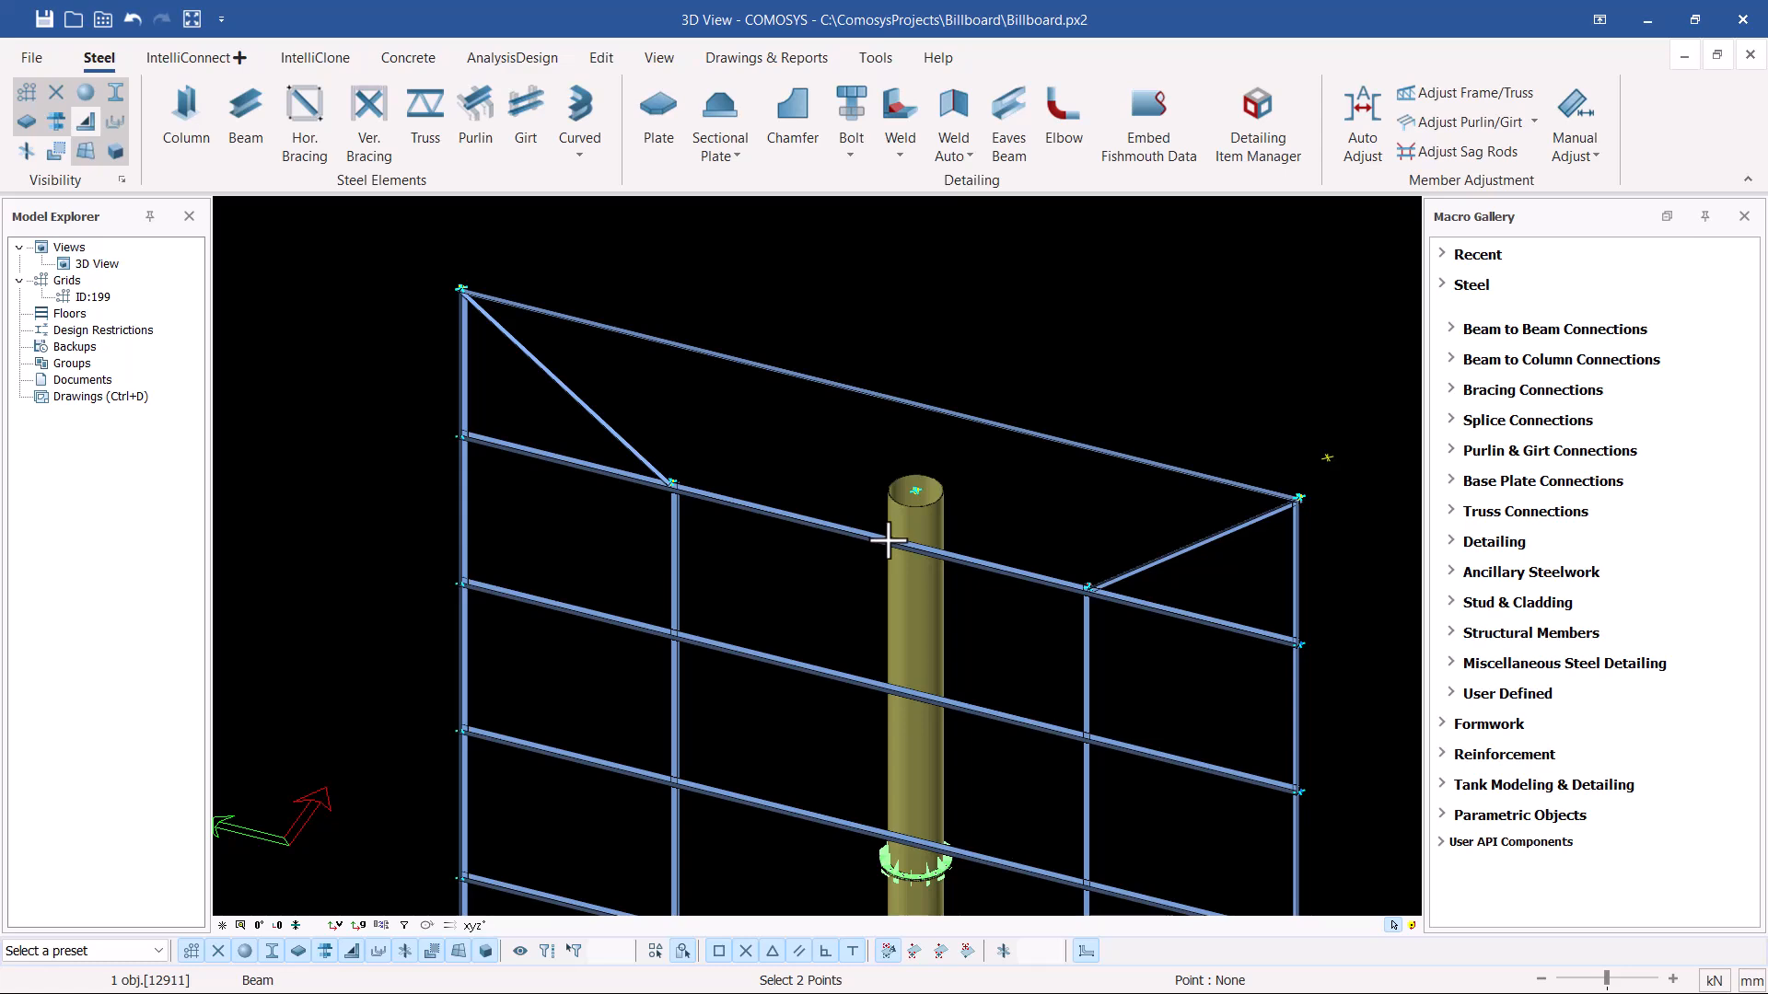
{"action": "scroll", "coordinate": [886, 541], "scroll_direction": "up", "scroll_amount": 2}
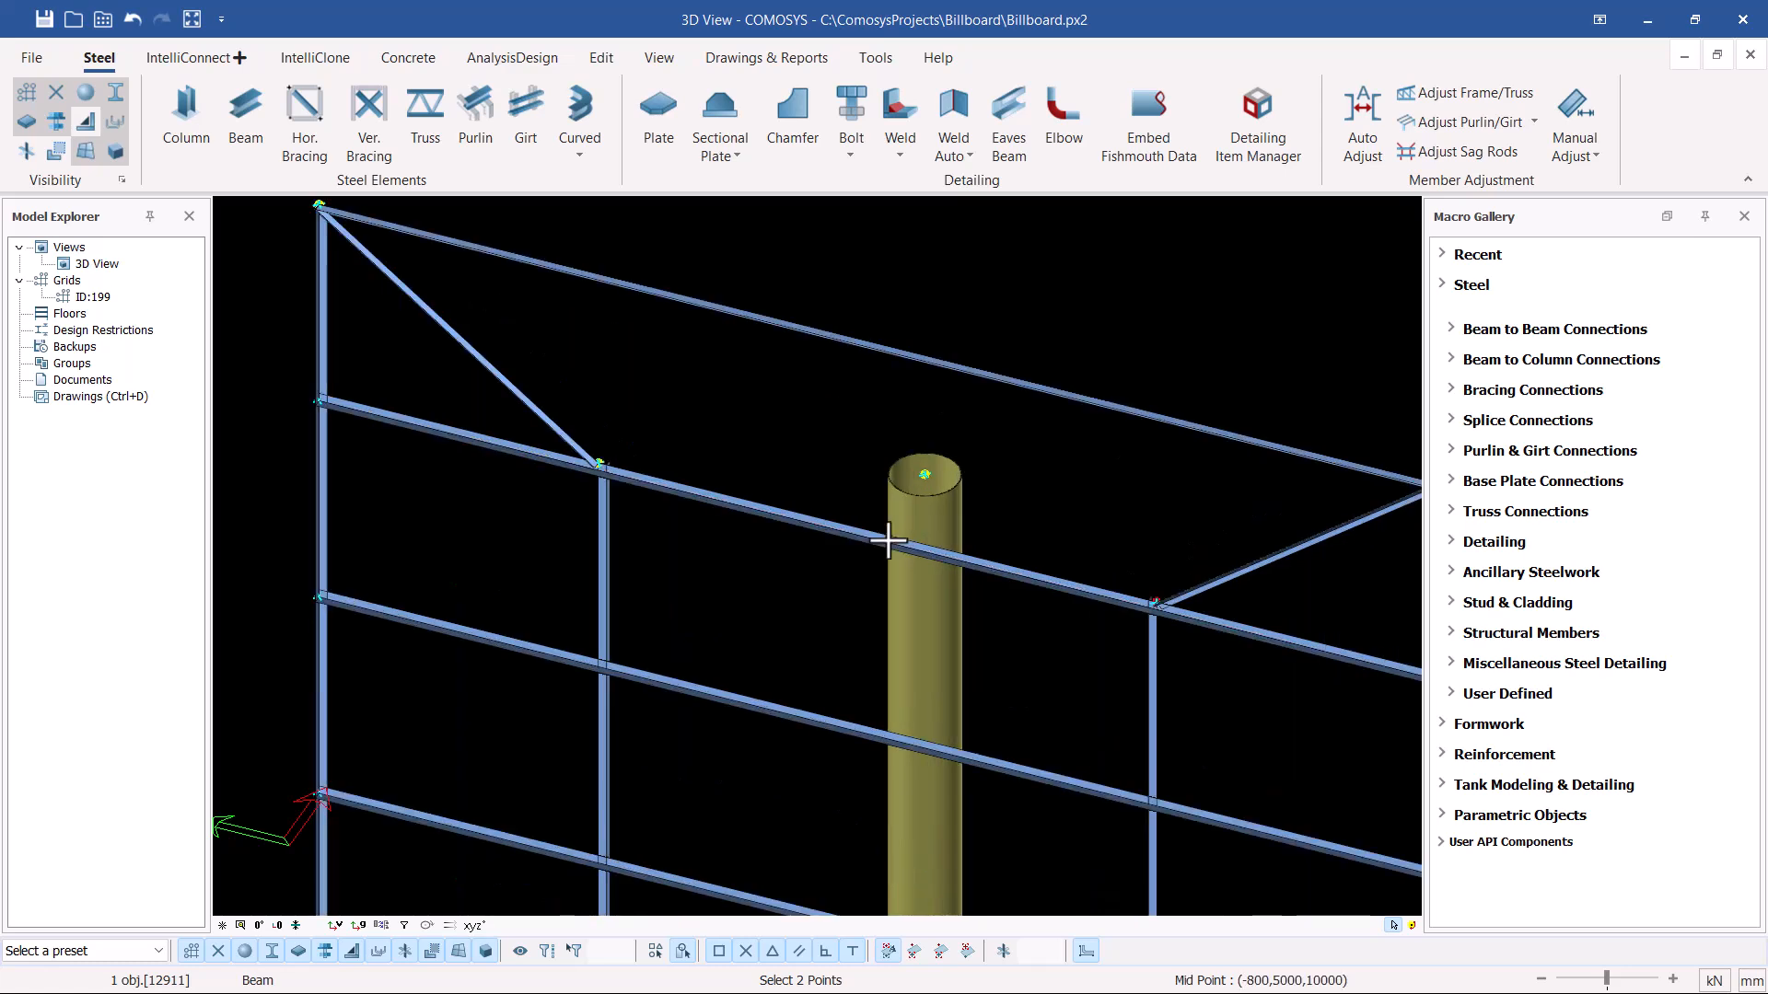
{"action": "scroll", "coordinate": [885, 545], "scroll_direction": "up", "scroll_amount": 1}
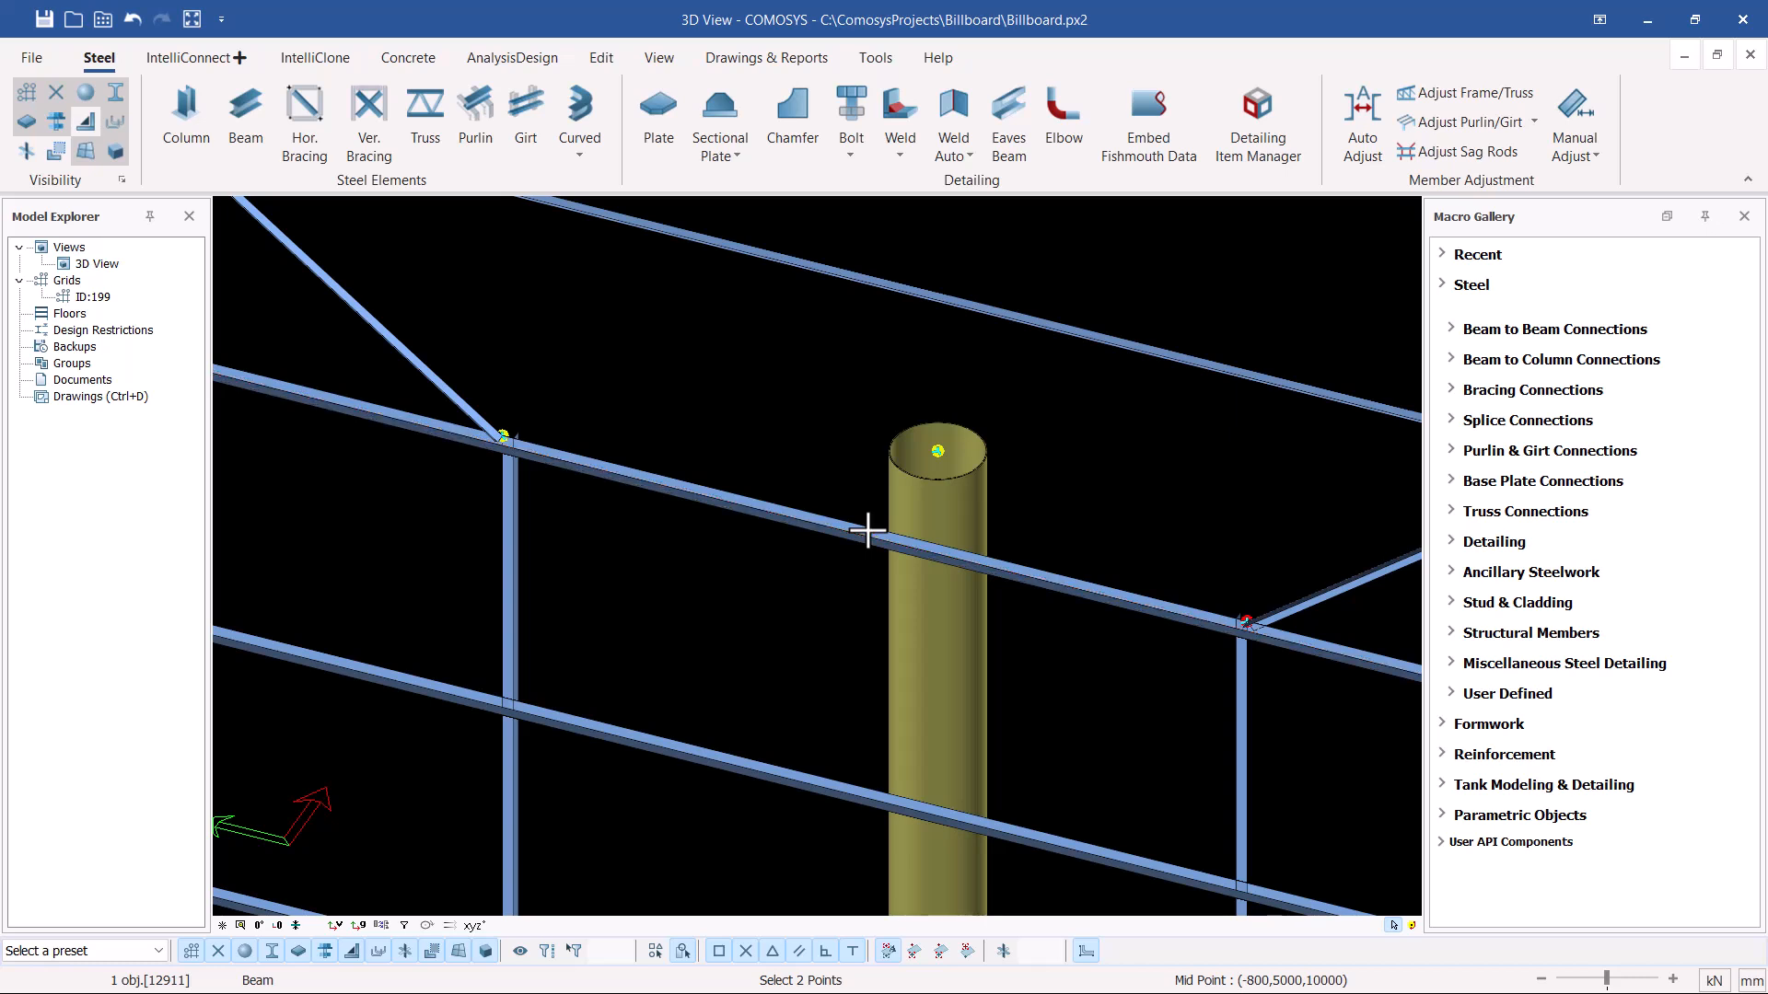
{"action": "left_click", "coordinate": [867, 530]}
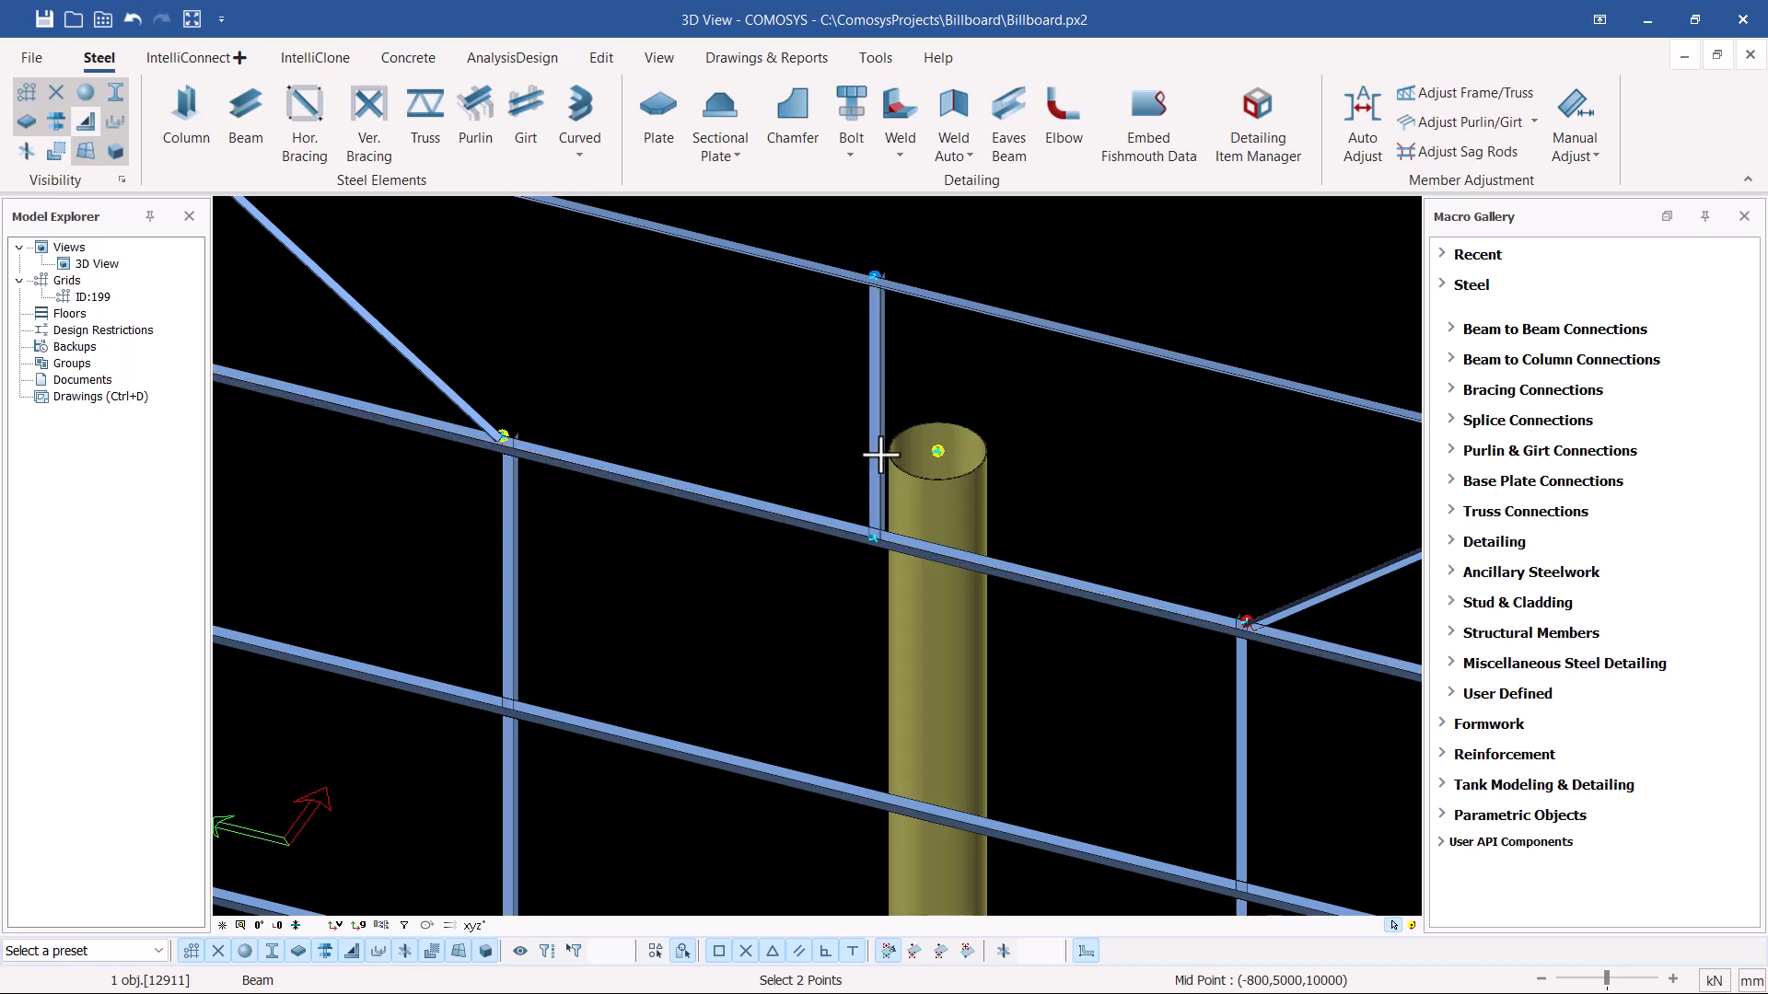
{"action": "scroll", "coordinate": [879, 438], "scroll_direction": "down", "scroll_amount": 3}
{"action": "scroll", "coordinate": [915, 429], "scroll_direction": "down", "scroll_amount": 1}
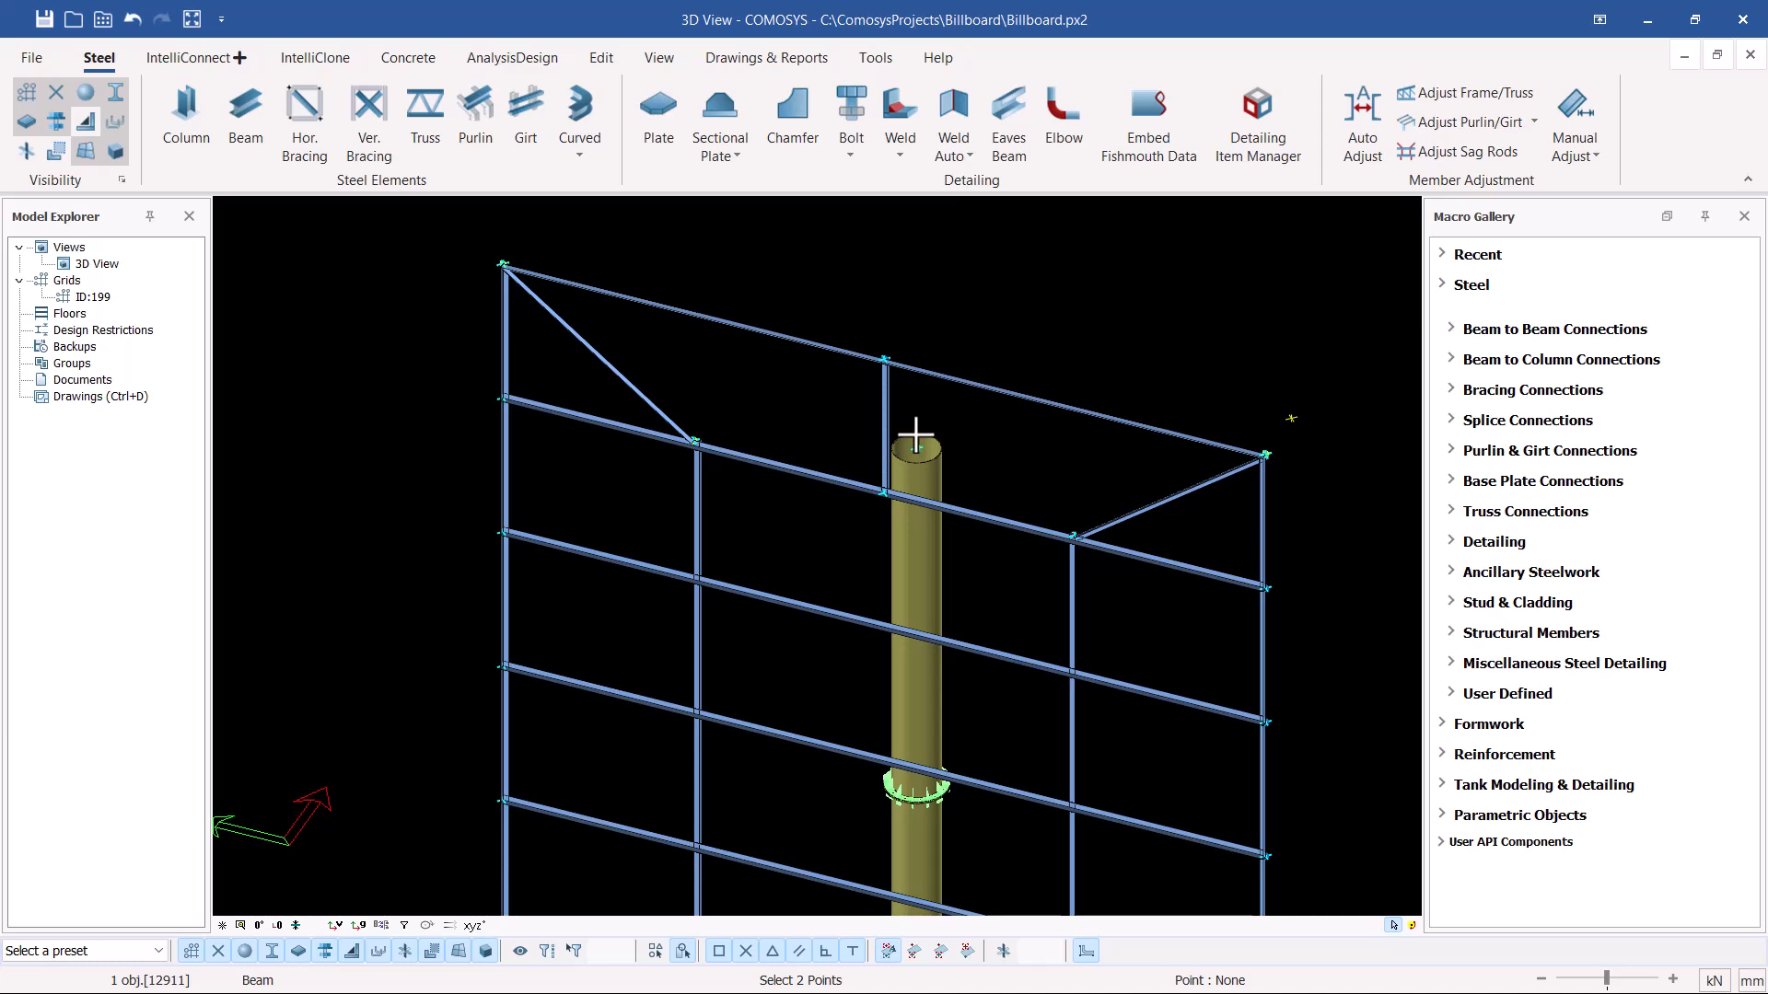
{"action": "scroll", "coordinate": [837, 456], "scroll_direction": "down", "scroll_amount": 1}
{"action": "scroll", "coordinate": [837, 450], "scroll_direction": "down", "scroll_amount": 3}
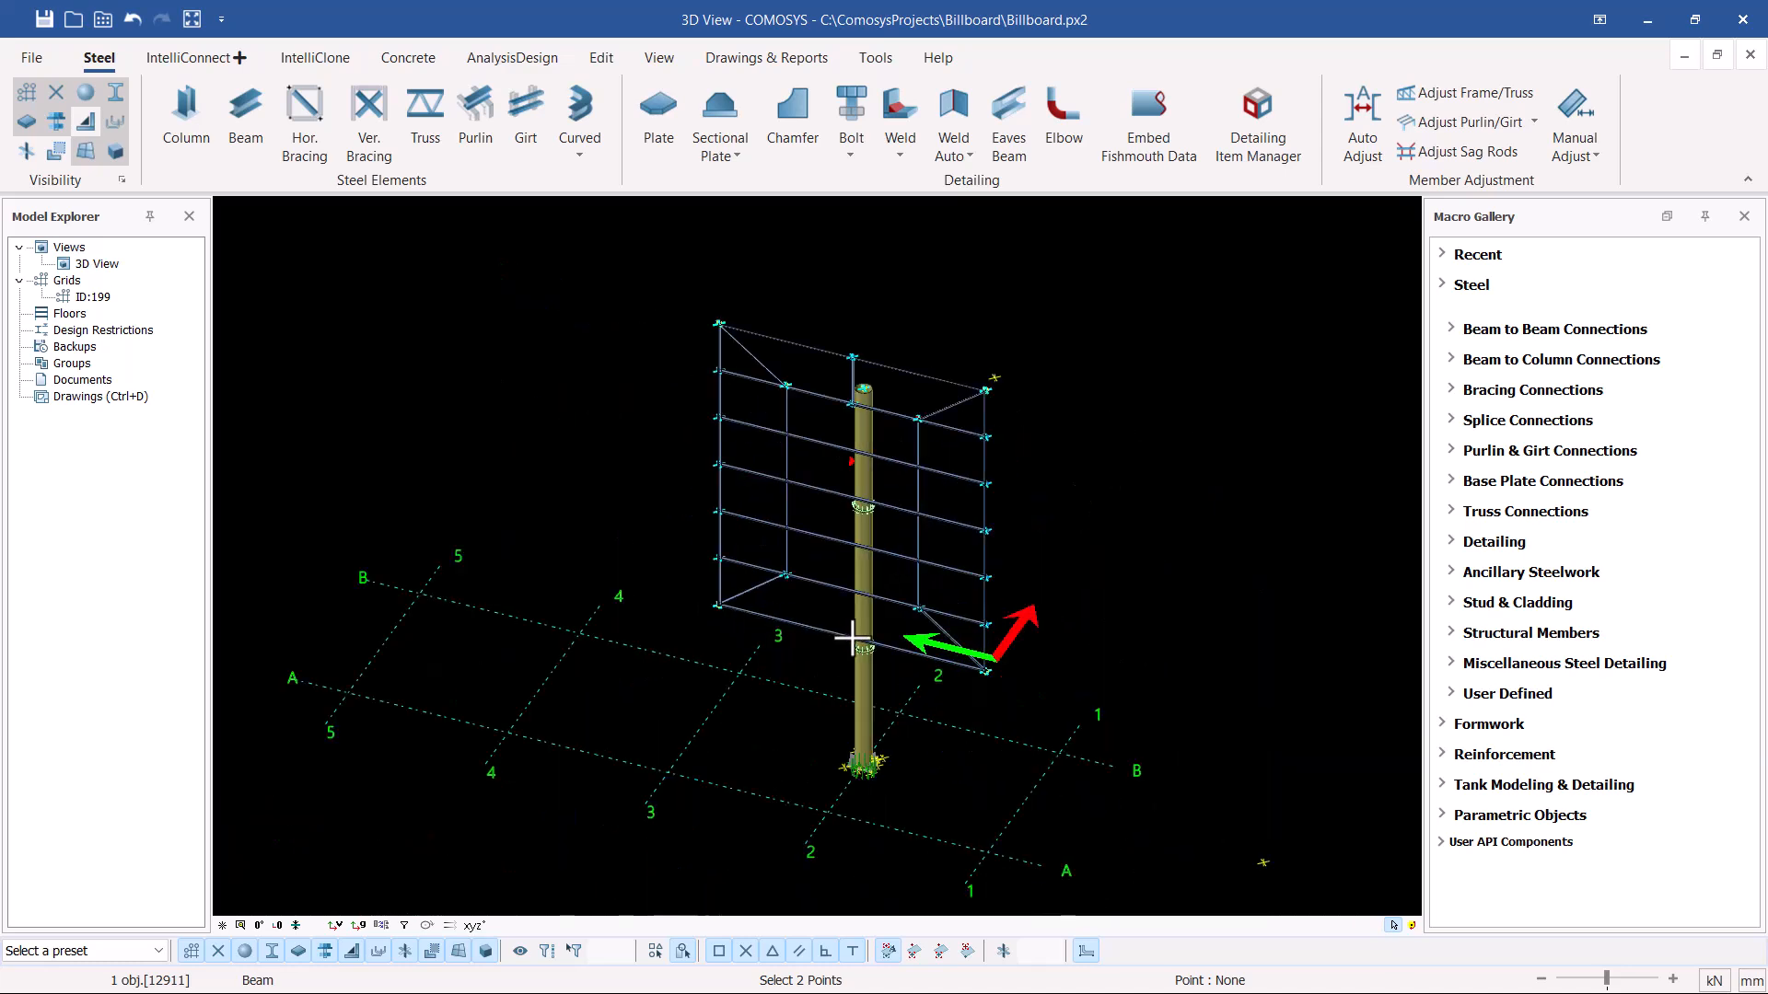
Add a short vertical beam between the midpoints of the bottom horizontal and the horizontal directly above it, and end the Beam command.
{"action": "scroll", "coordinate": [852, 637], "scroll_direction": "up", "scroll_amount": 1}
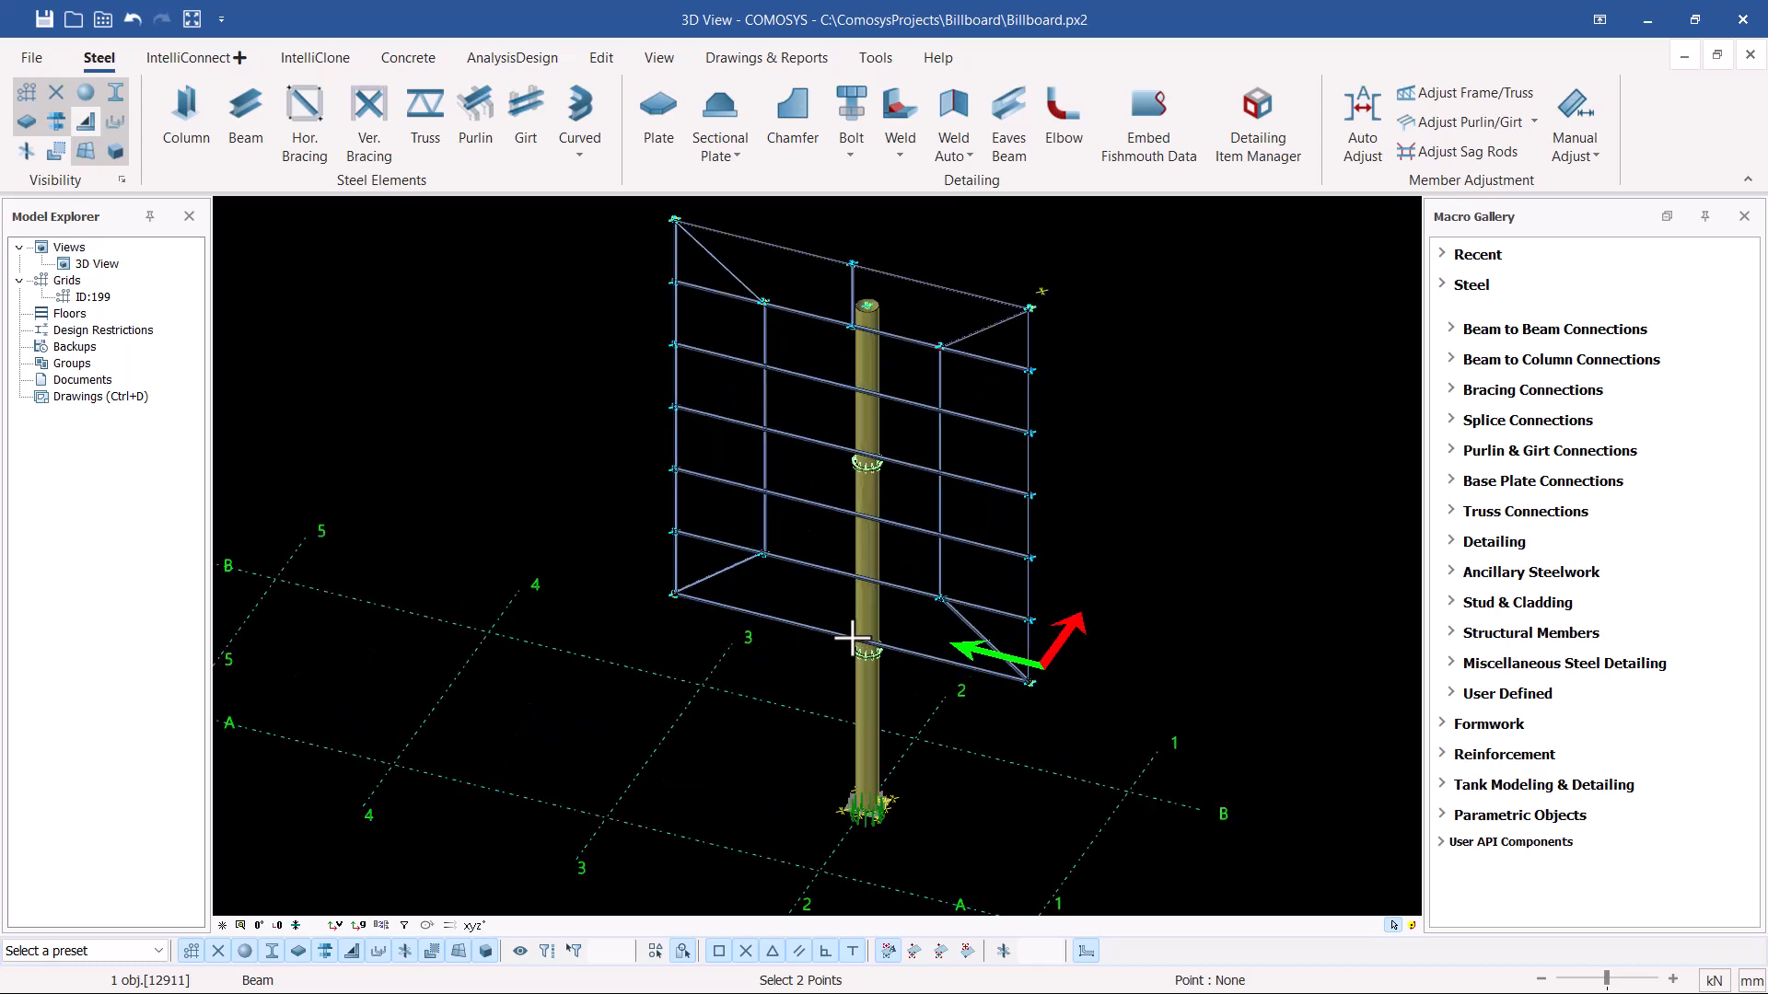
{"action": "scroll", "coordinate": [1121, 470], "scroll_direction": "up", "scroll_amount": 1}
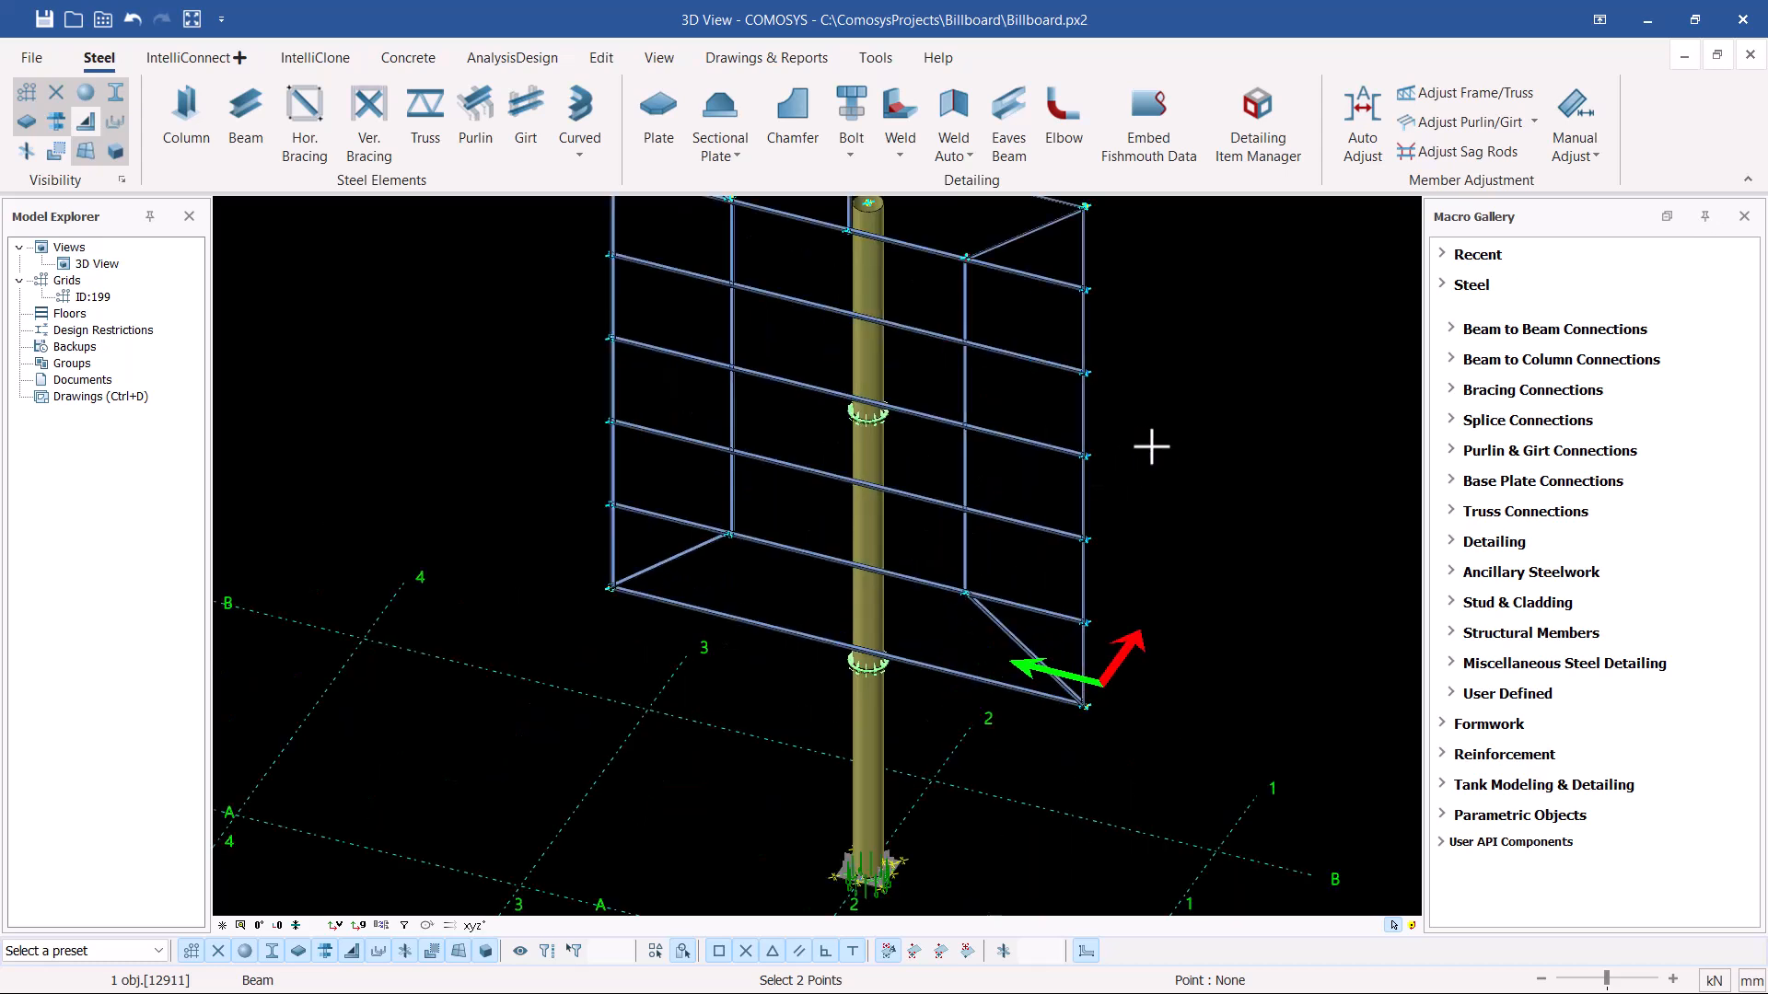
{"action": "scroll", "coordinate": [1183, 425], "scroll_direction": "up", "scroll_amount": 1}
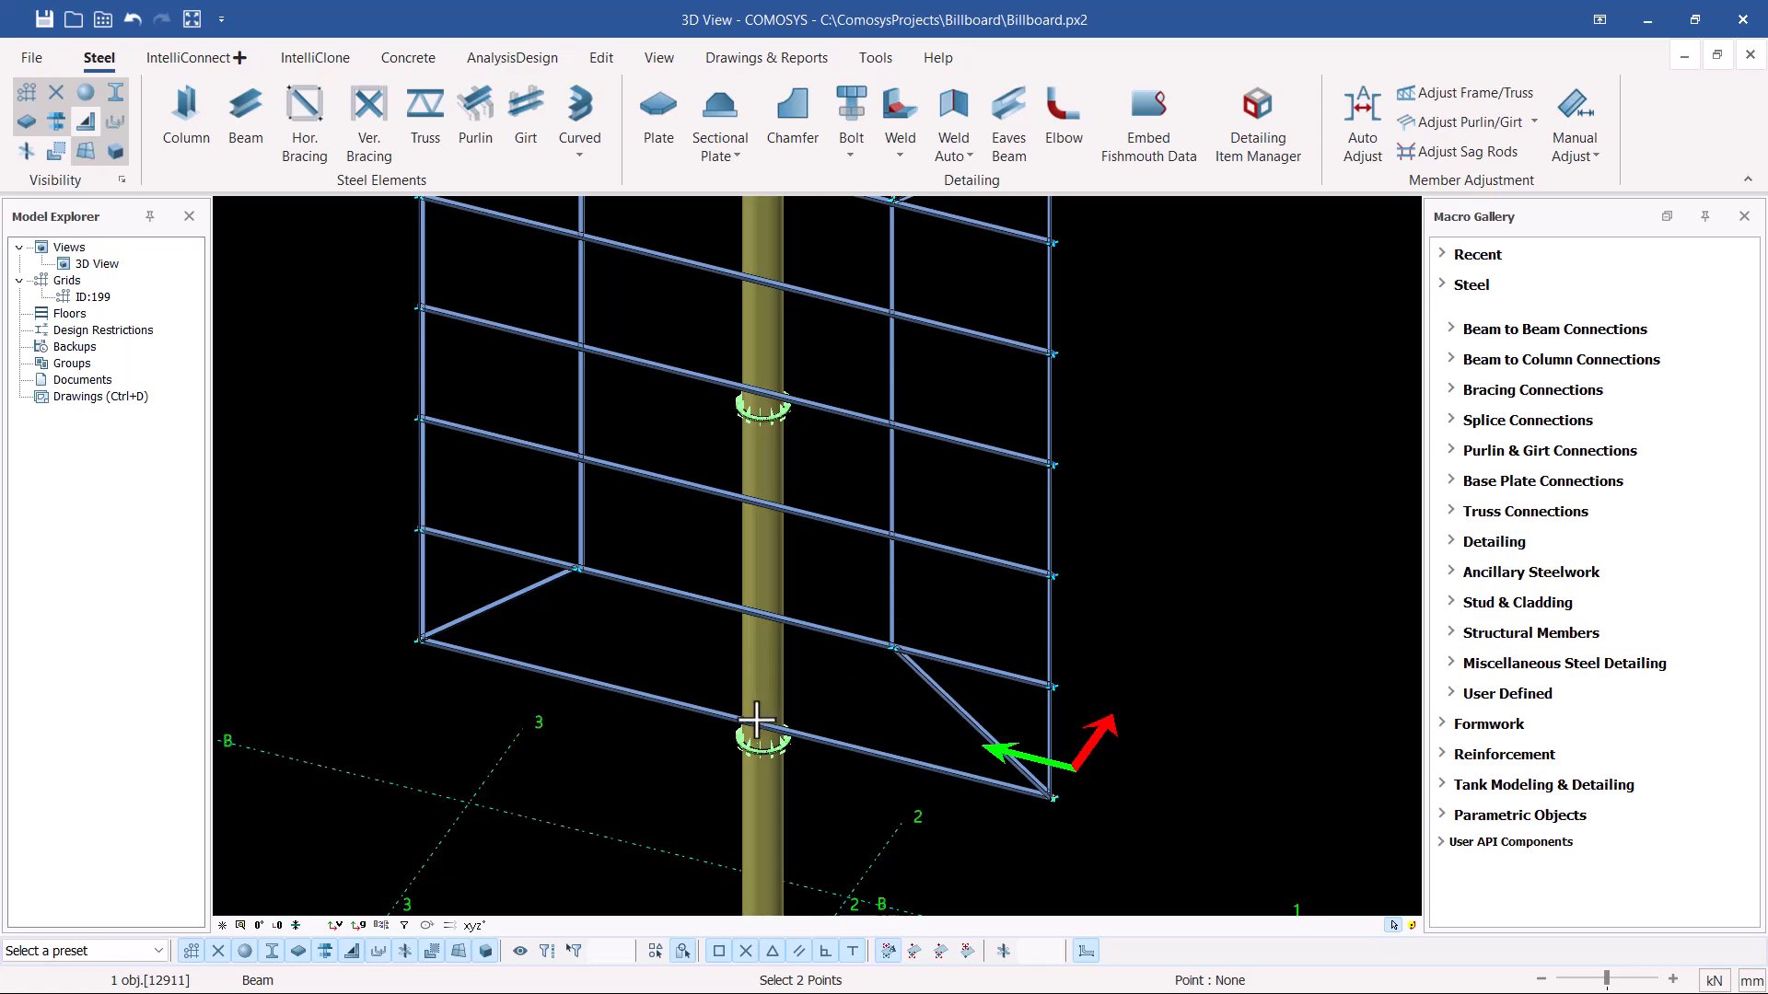
{"action": "scroll", "coordinate": [723, 722], "scroll_direction": "up", "scroll_amount": 1}
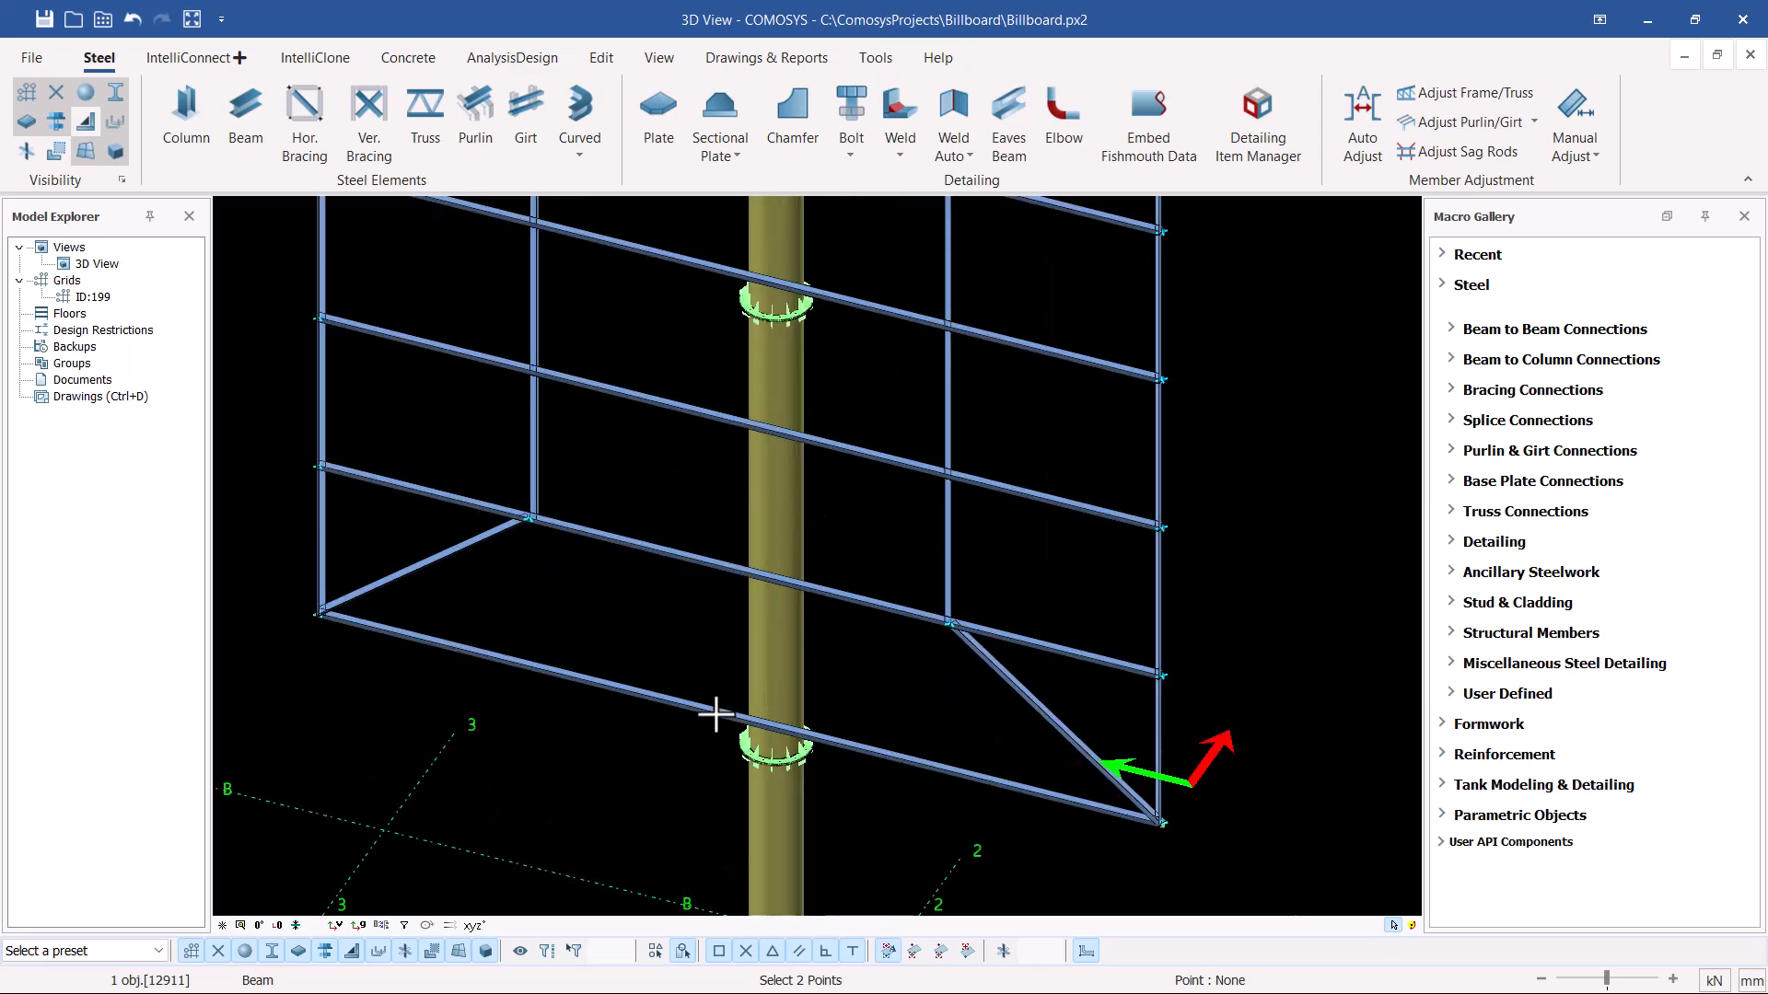
{"action": "scroll", "coordinate": [711, 715], "scroll_direction": "up", "scroll_amount": 1}
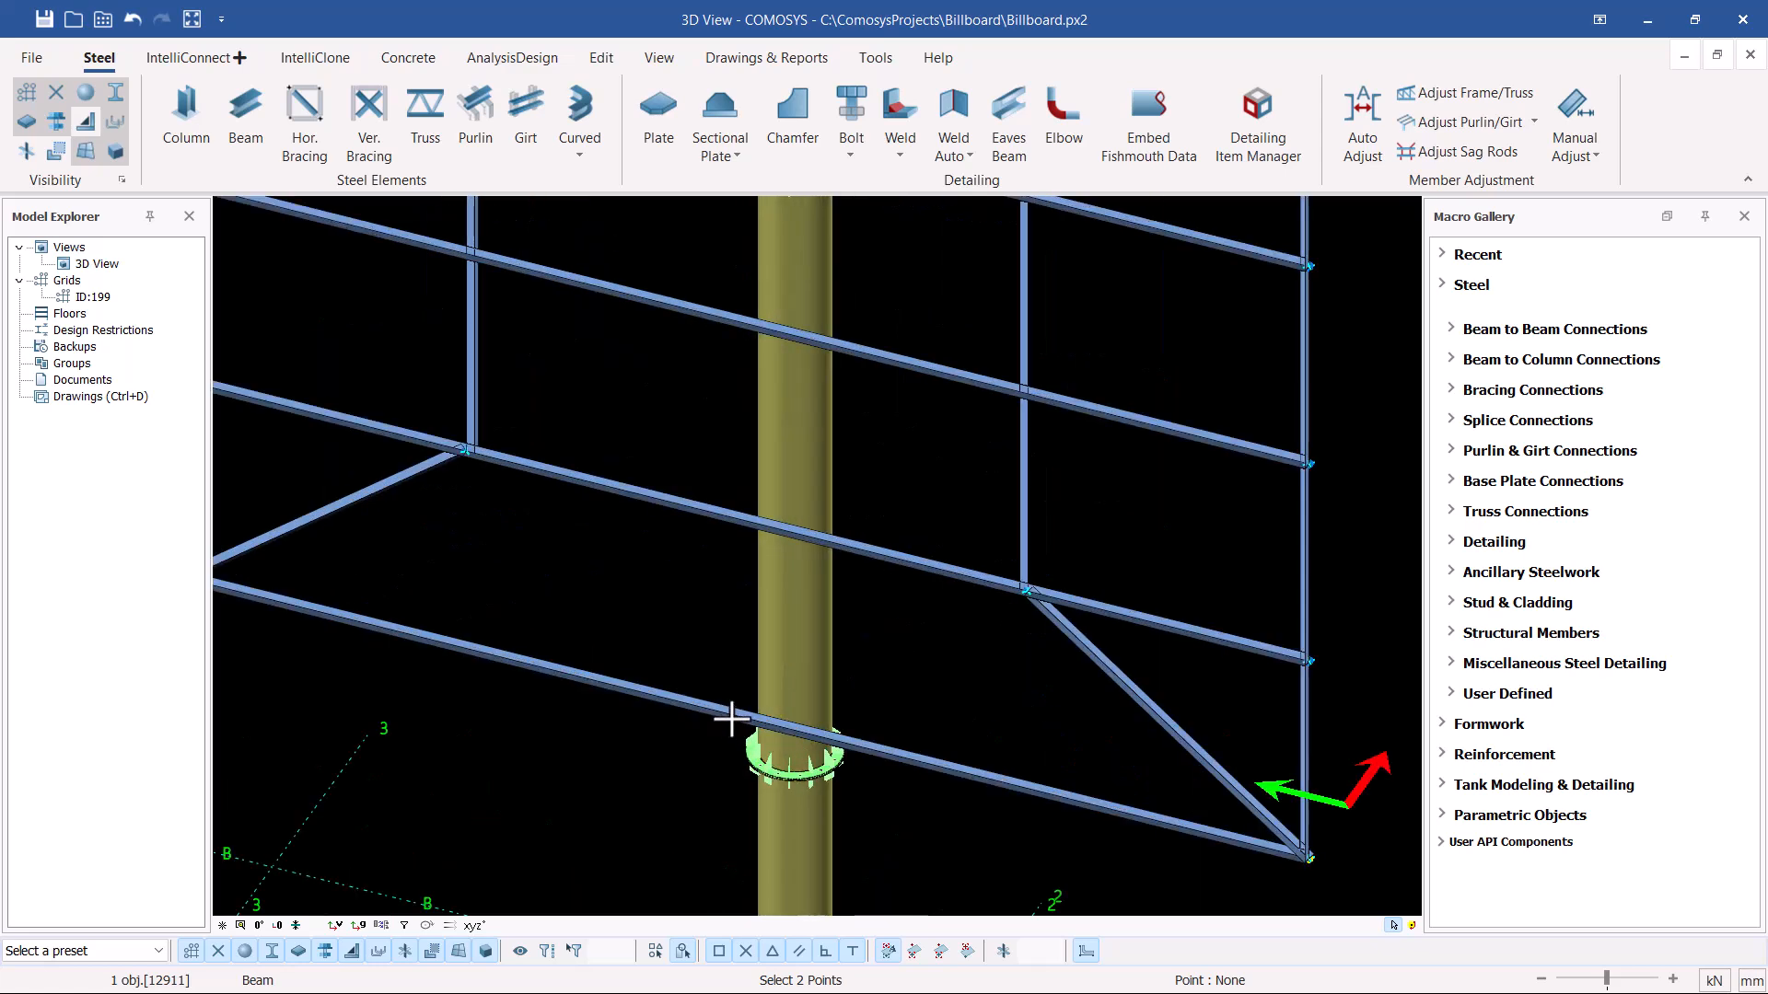
{"action": "scroll", "coordinate": [732, 721], "scroll_direction": "up", "scroll_amount": 1}
{"action": "scroll", "coordinate": [783, 727], "scroll_direction": "up", "scroll_amount": 2}
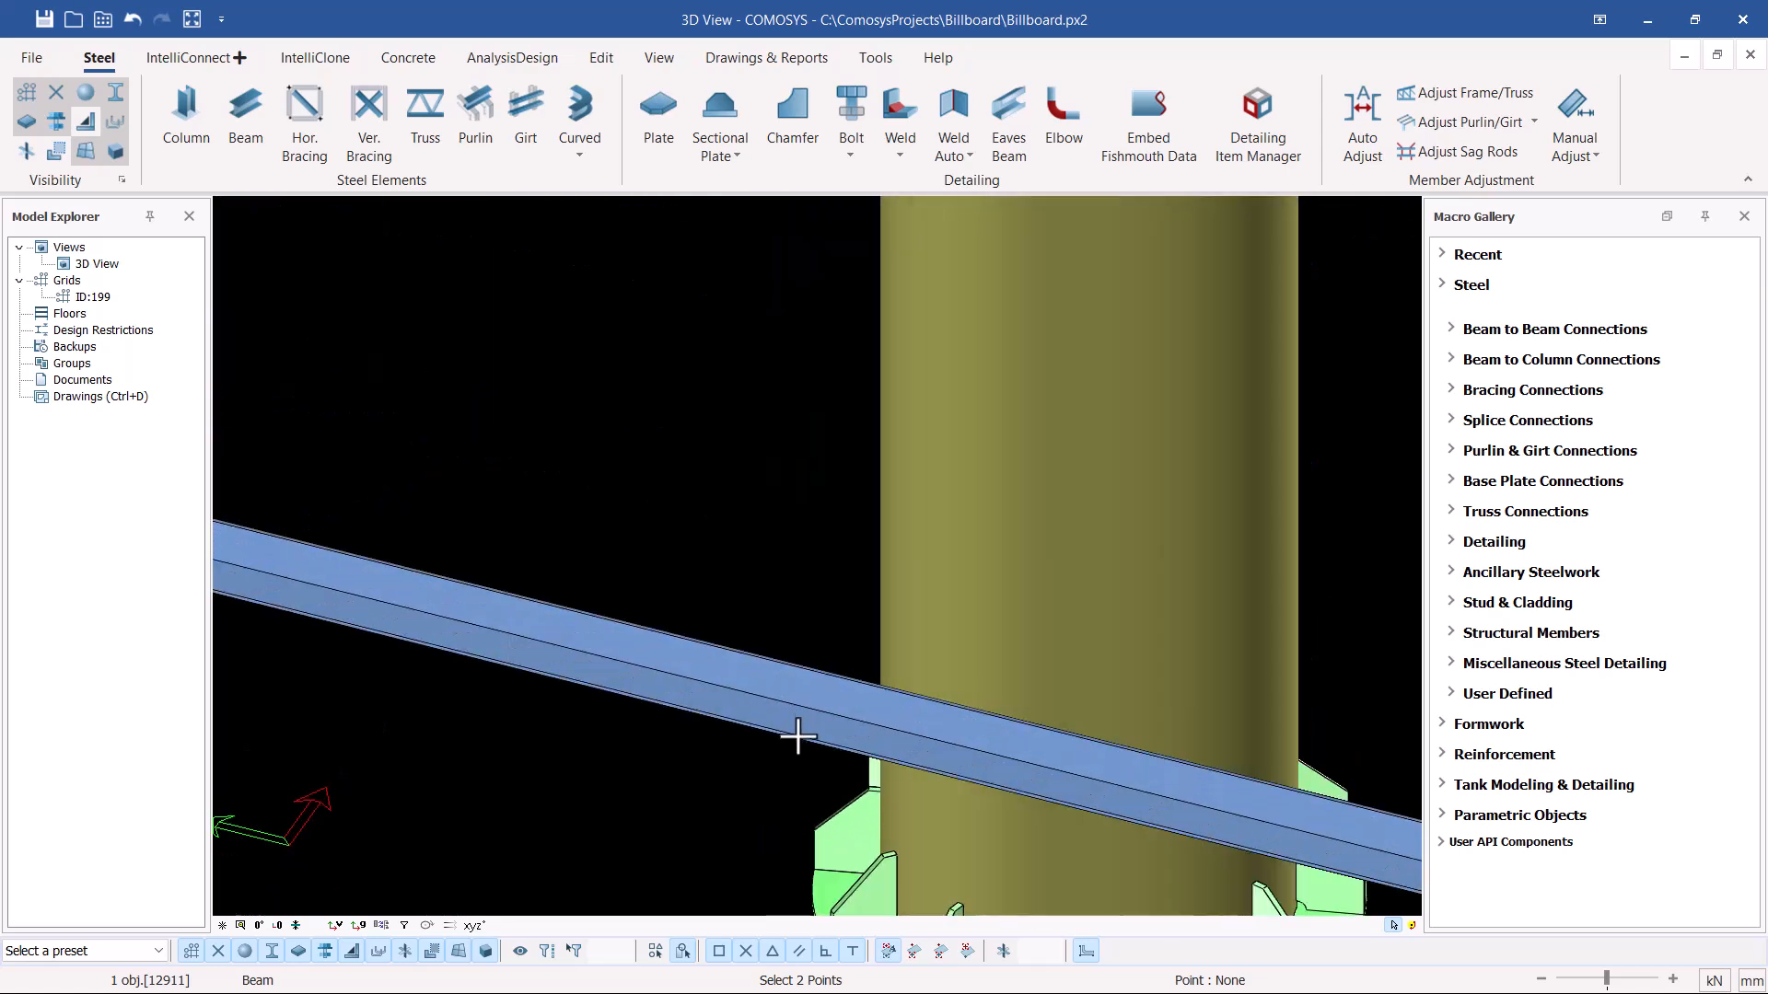
{"action": "scroll", "coordinate": [703, 694], "scroll_direction": "down", "scroll_amount": 1}
{"action": "scroll", "coordinate": [728, 695], "scroll_direction": "down", "scroll_amount": 3}
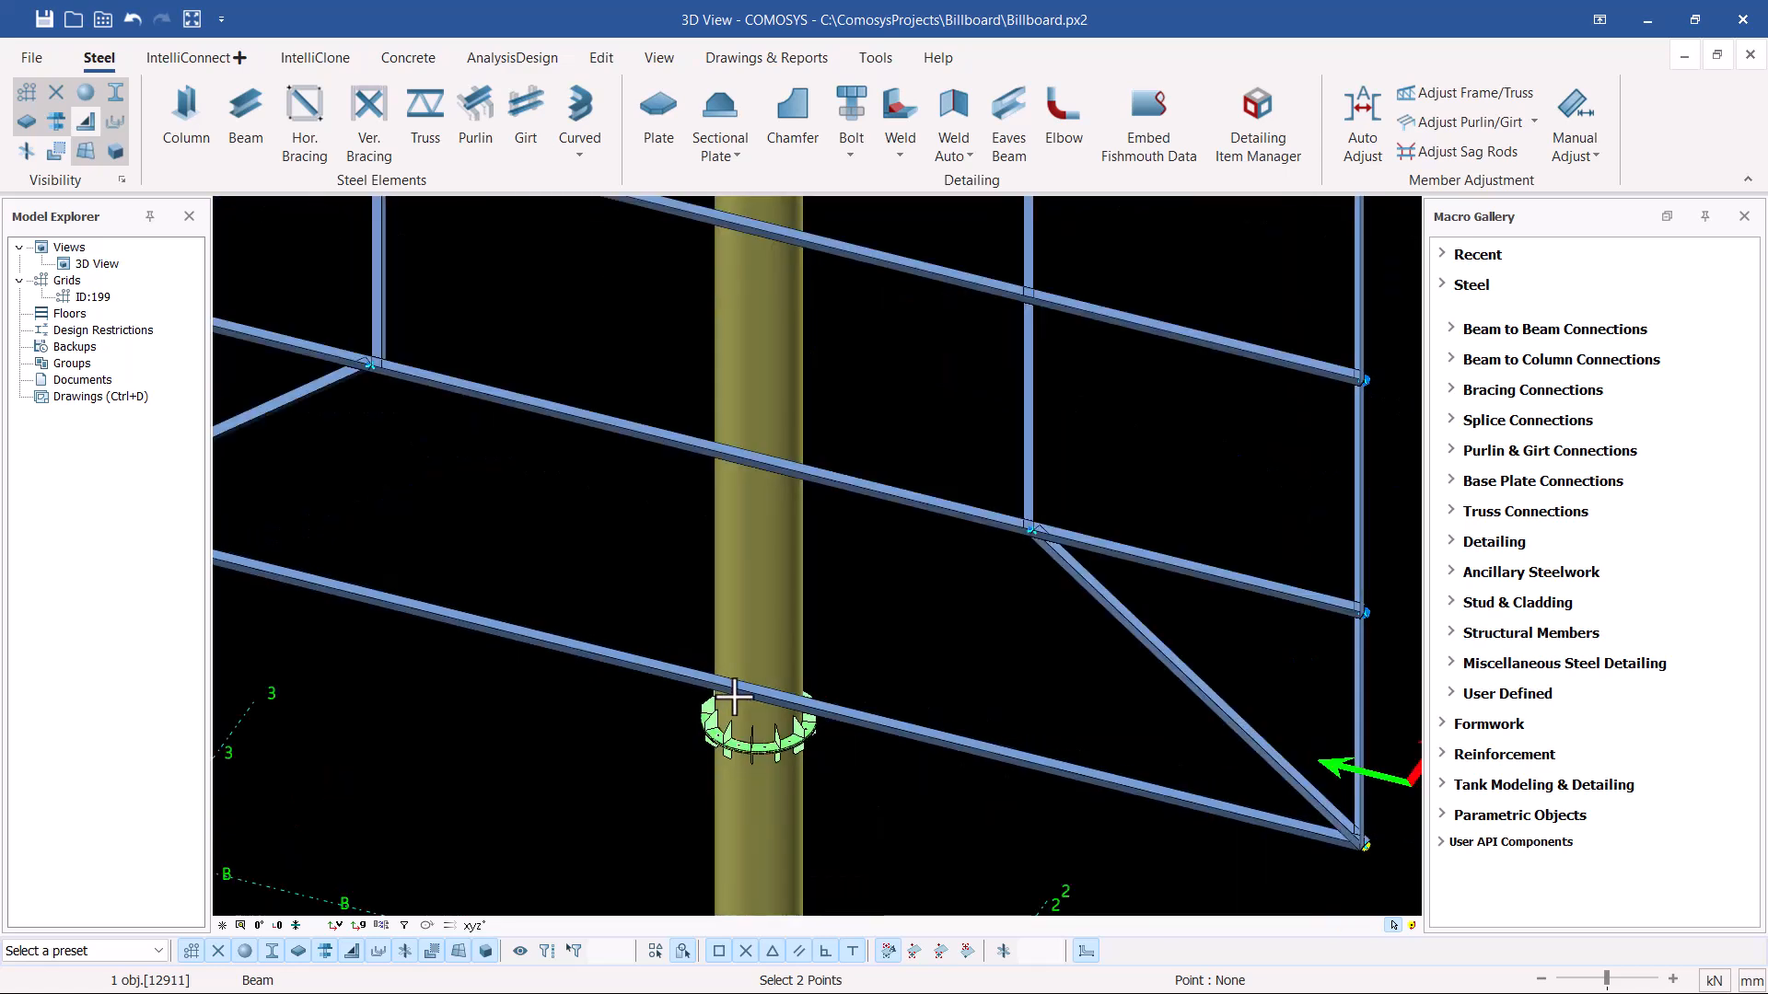
{"action": "scroll", "coordinate": [729, 693], "scroll_direction": "up", "scroll_amount": 1}
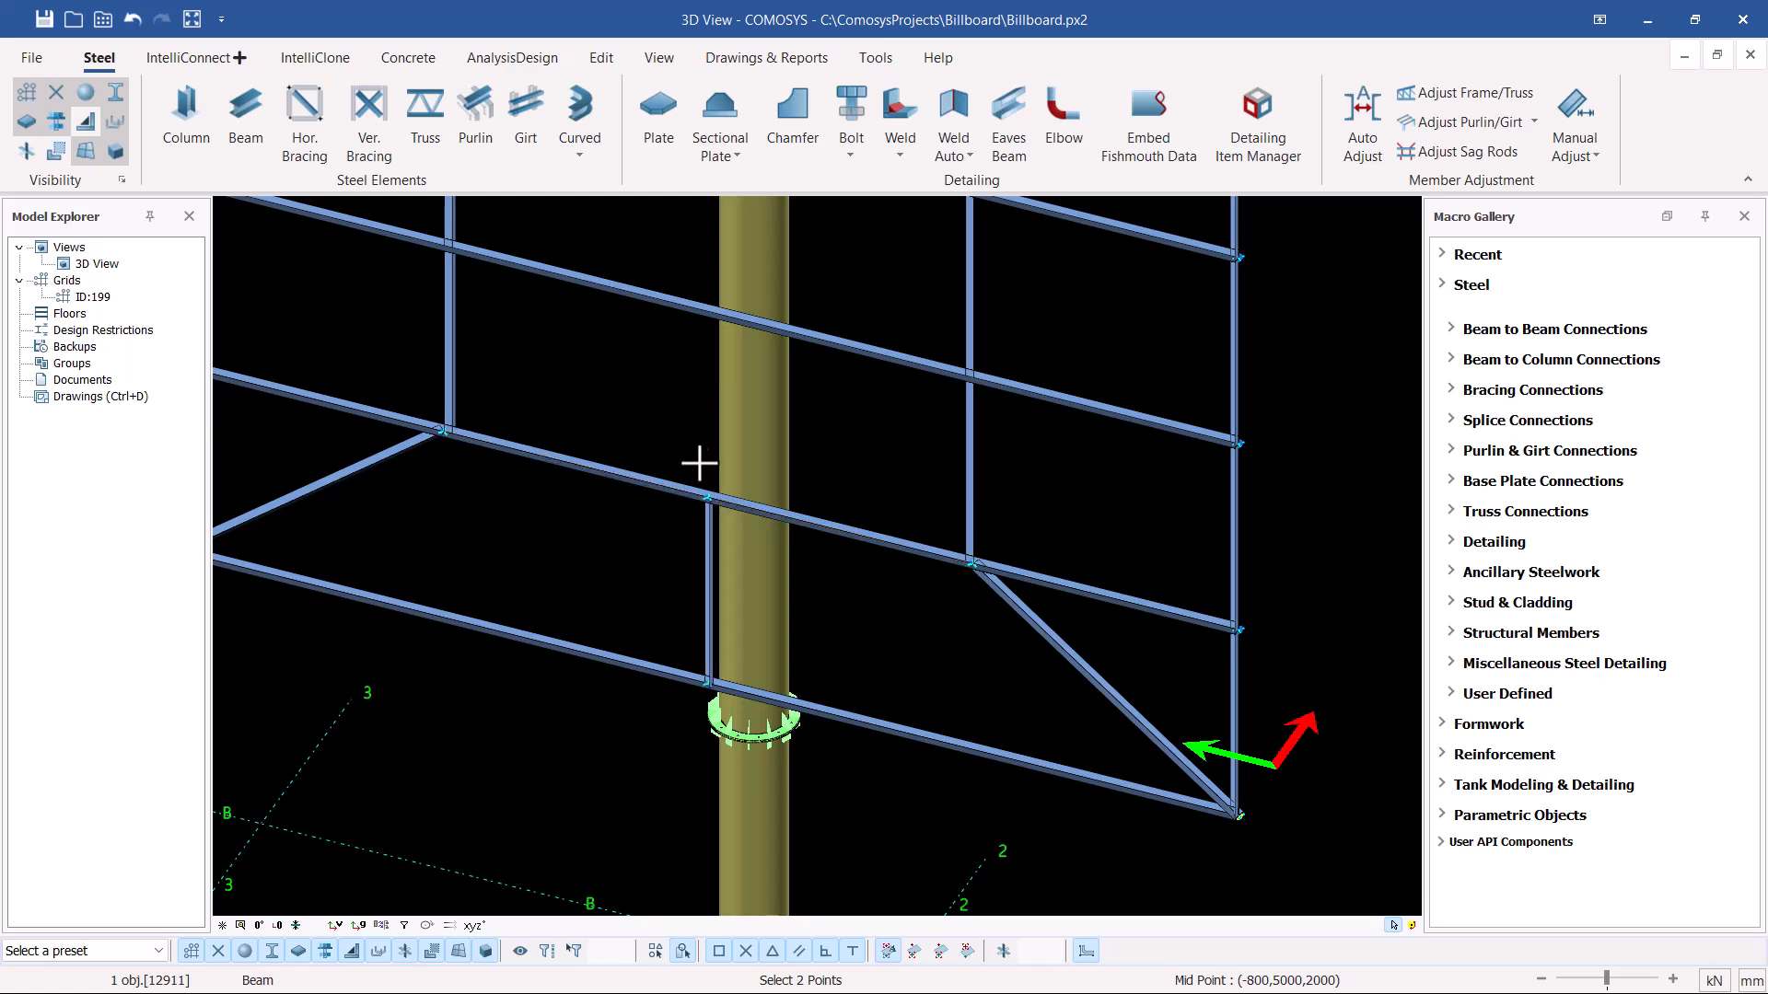
{"action": "right_click", "coordinate": [664, 404]}
{"action": "left_click", "coordinate": [711, 423]}
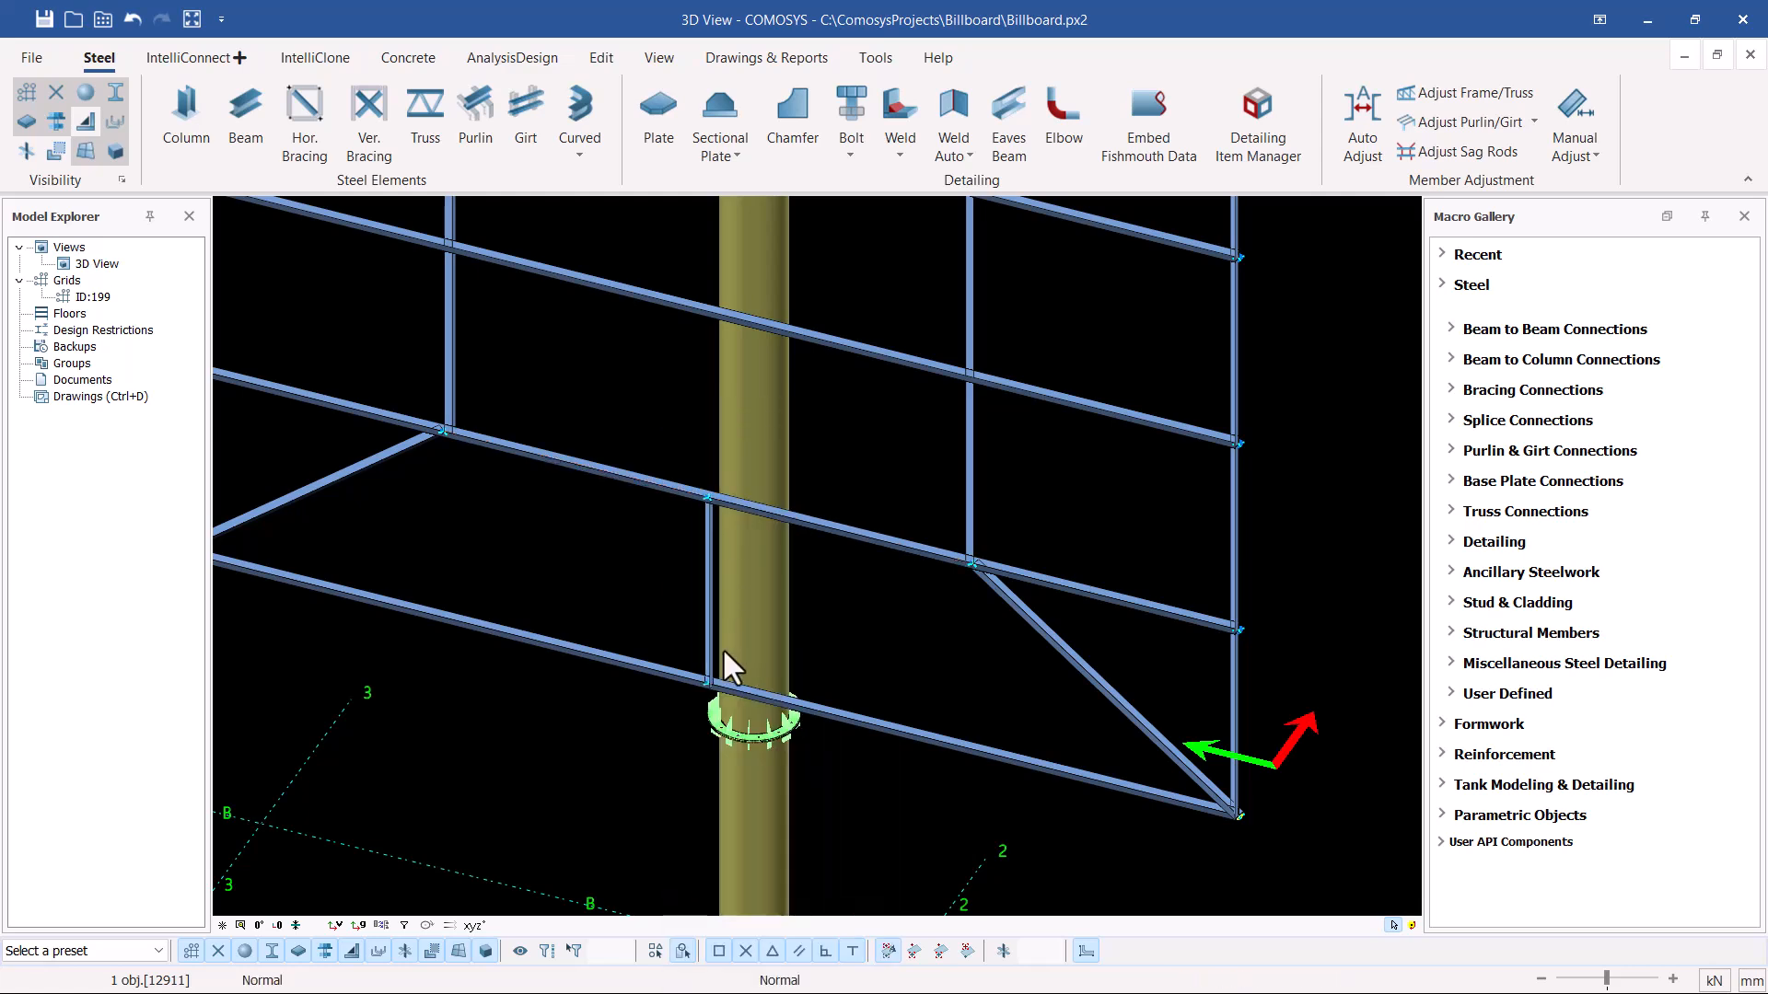
Examine the lower short vertical's joint with the bottom horizontal, and view the whole billboard frame from different angles.
{"action": "scroll", "coordinate": [745, 700], "scroll_direction": "up", "scroll_amount": 5}
{"action": "scroll", "coordinate": [769, 691], "scroll_direction": "down", "scroll_amount": 2}
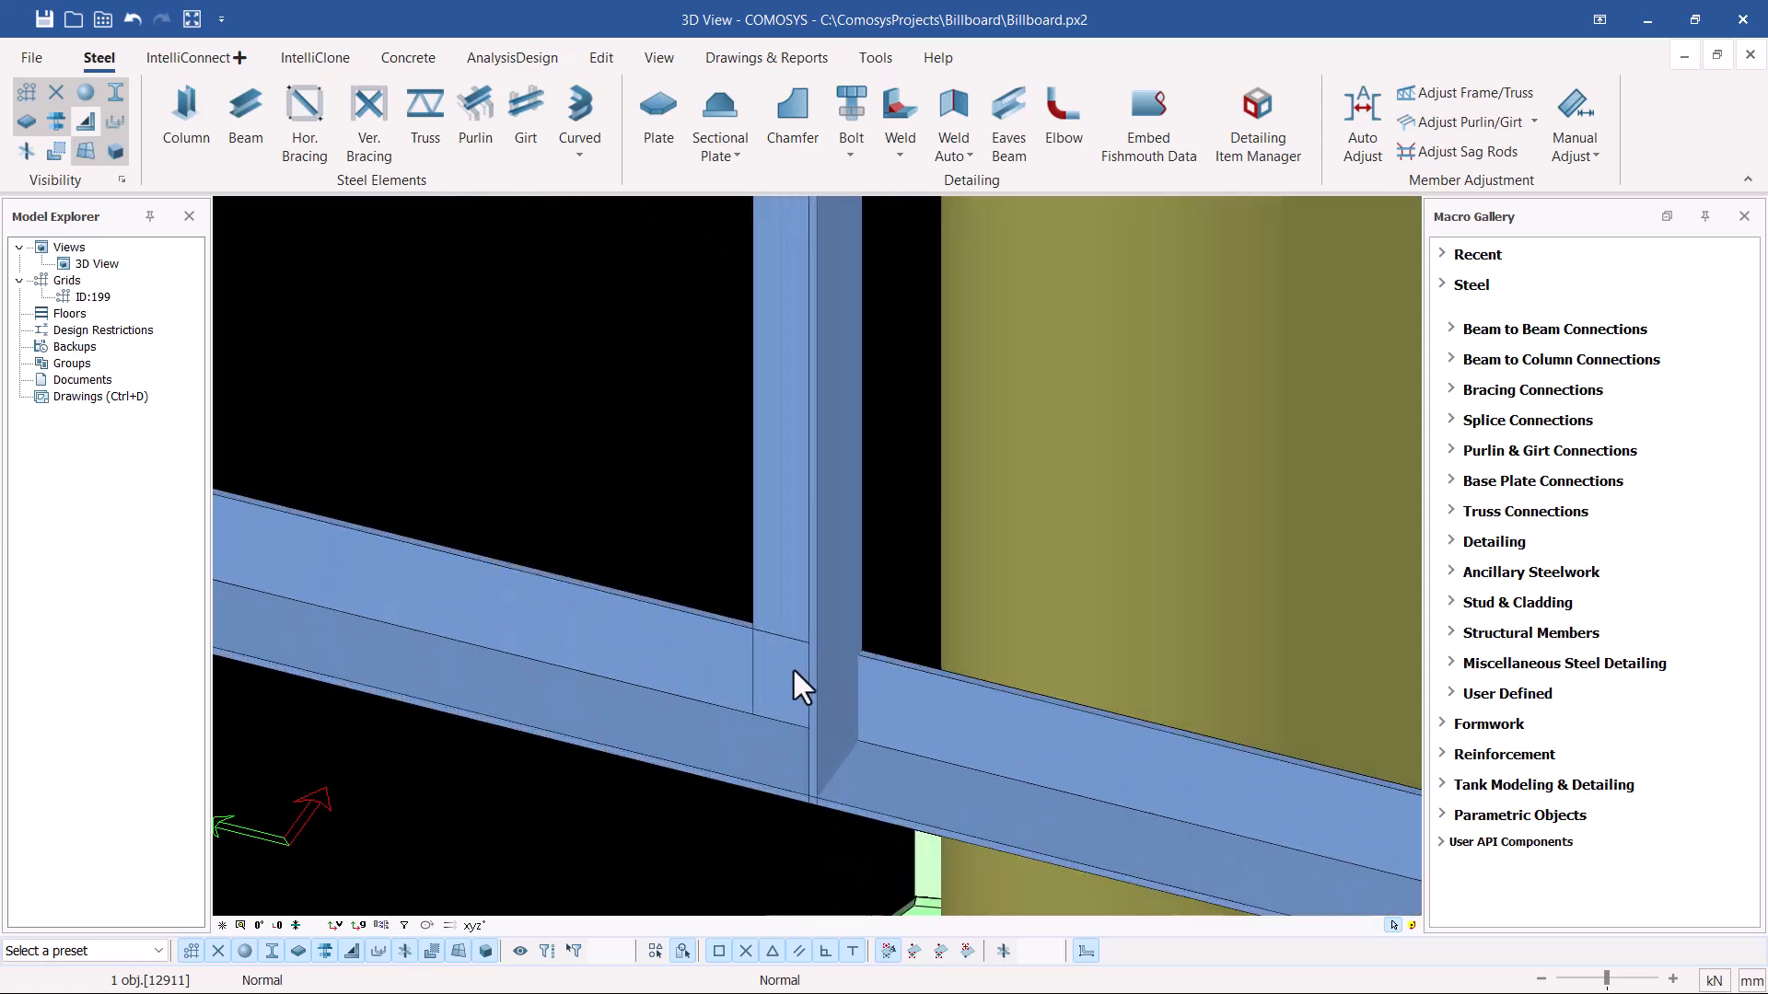
{"action": "left_click", "coordinate": [790, 668]}
{"action": "scroll", "coordinate": [780, 727], "scroll_direction": "down", "scroll_amount": 3}
{"action": "scroll", "coordinate": [780, 727], "scroll_direction": "down", "scroll_amount": 2}
{"action": "left_click", "coordinate": [782, 396]}
{"action": "scroll", "coordinate": [801, 709], "scroll_direction": "down", "scroll_amount": 5}
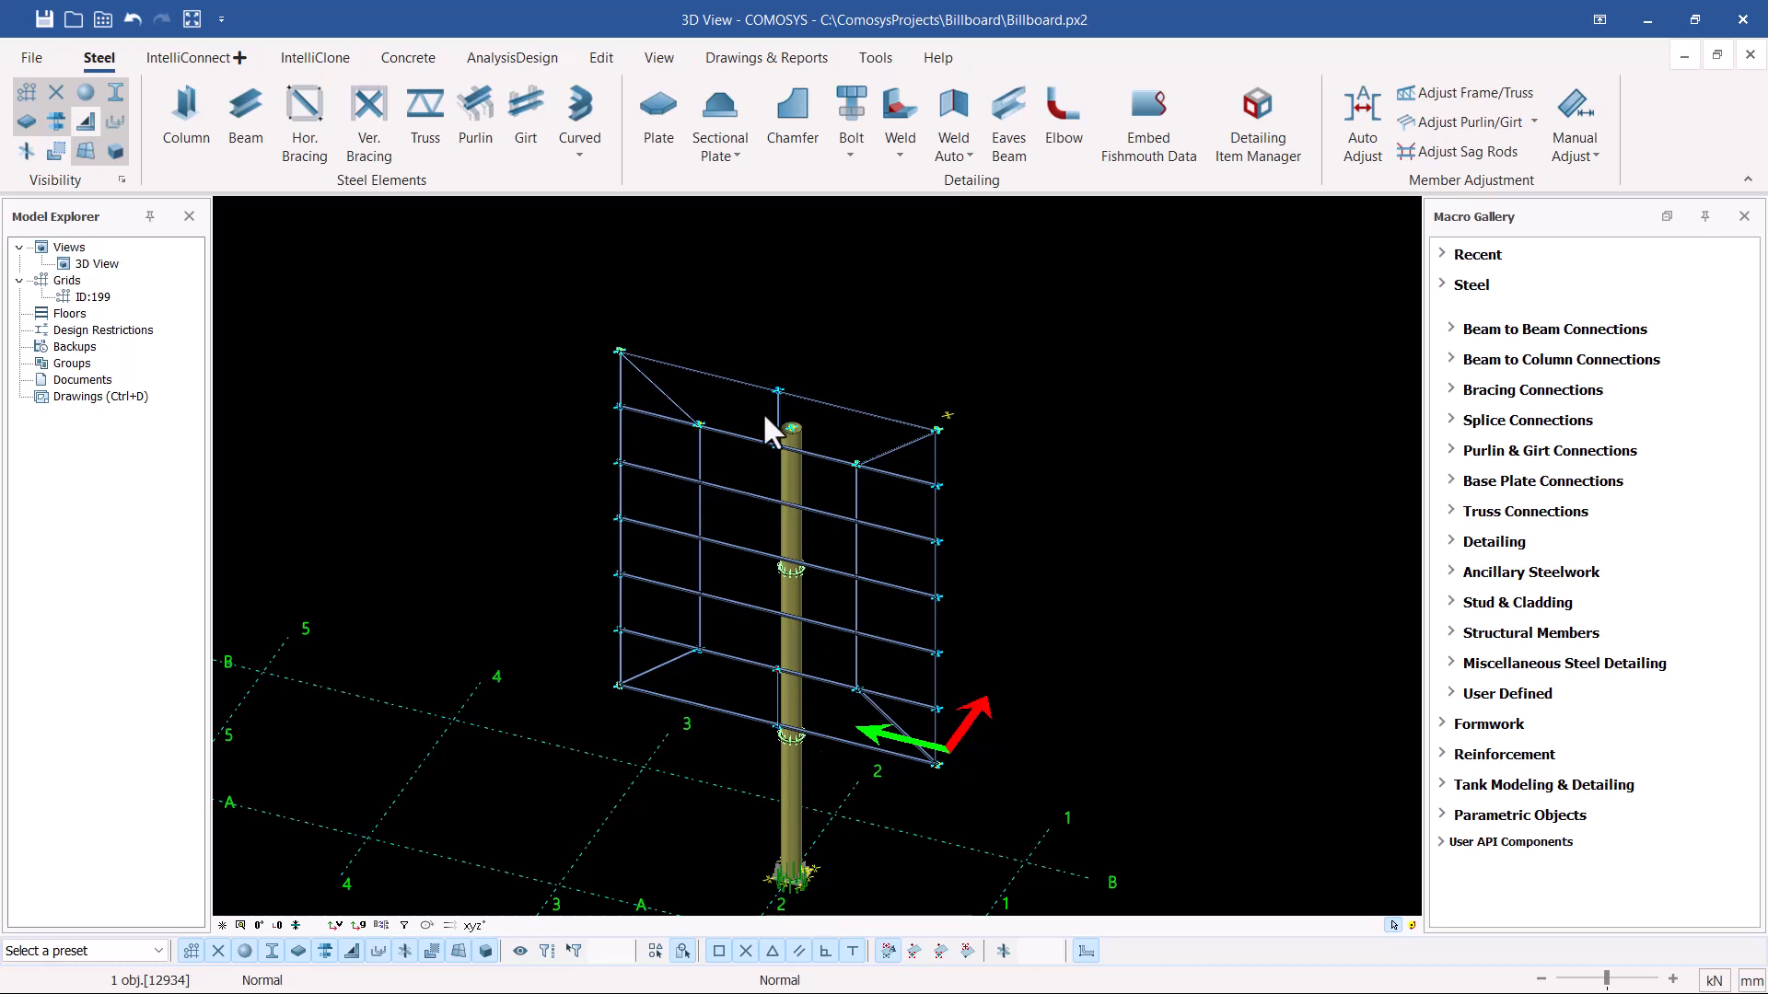
{"action": "scroll", "coordinate": [775, 476], "scroll_direction": "up", "scroll_amount": 1}
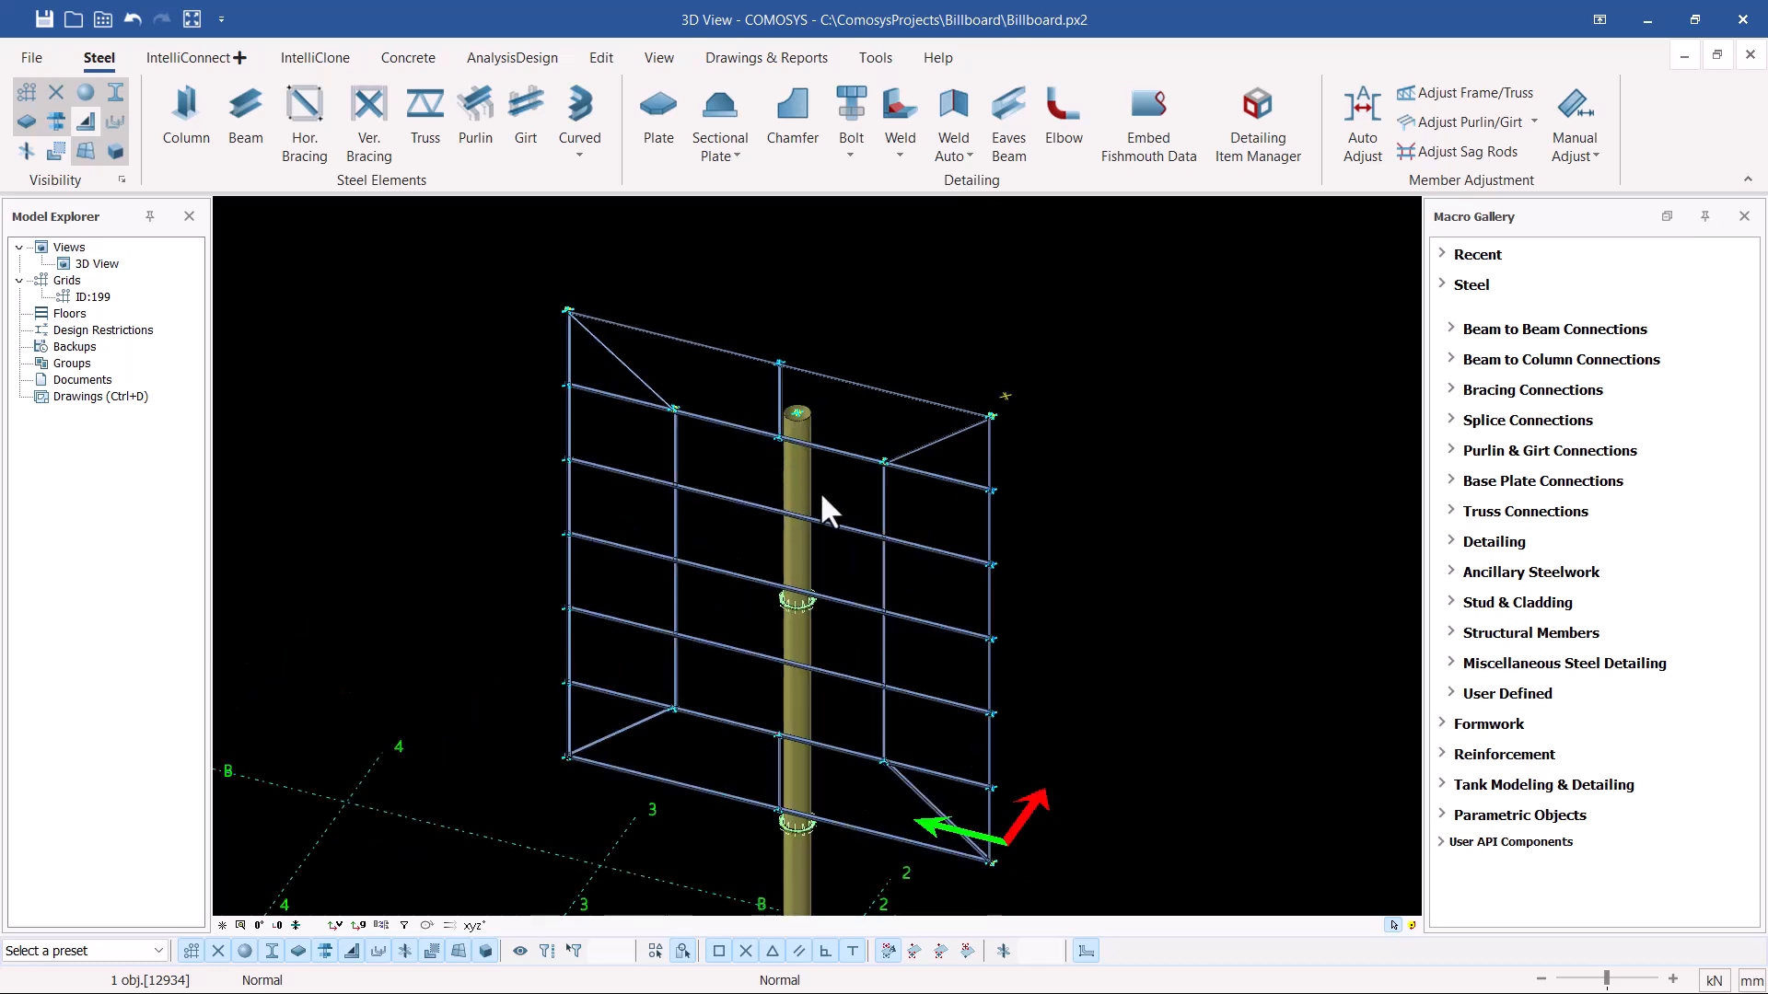
{"action": "scroll", "coordinate": [822, 497], "scroll_direction": "down", "scroll_amount": 2}
{"action": "mouse_move", "coordinate": [808, 554]}
{"action": "middle_mouse_down"}
{"action": "mouse_move", "coordinate": [976, 529]}
{"action": "mouse_move", "coordinate": [898, 511]}
{"action": "mouse_move", "coordinate": [774, 552]}
{"action": "mouse_move", "coordinate": [829, 569]}
{"action": "middle_mouse_up"}
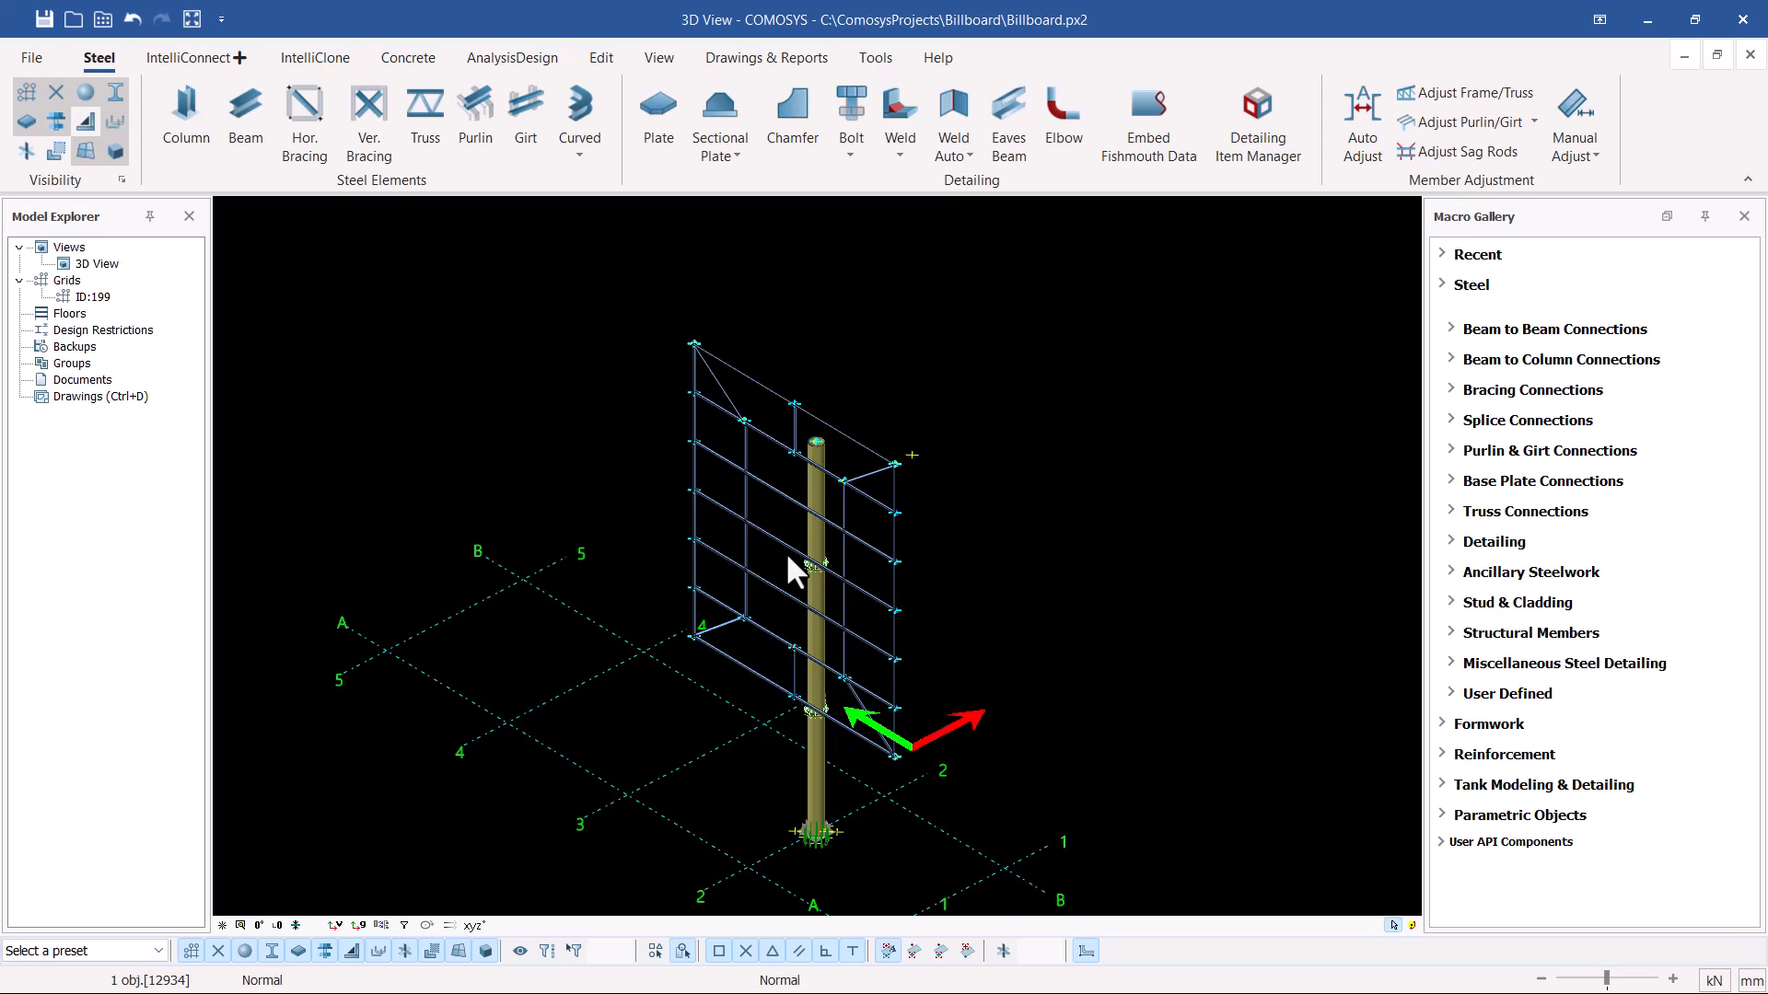
{"action": "scroll", "coordinate": [787, 626], "scroll_direction": "up", "scroll_amount": 2}
{"action": "scroll", "coordinate": [789, 627], "scroll_direction": "up", "scroll_amount": 2}
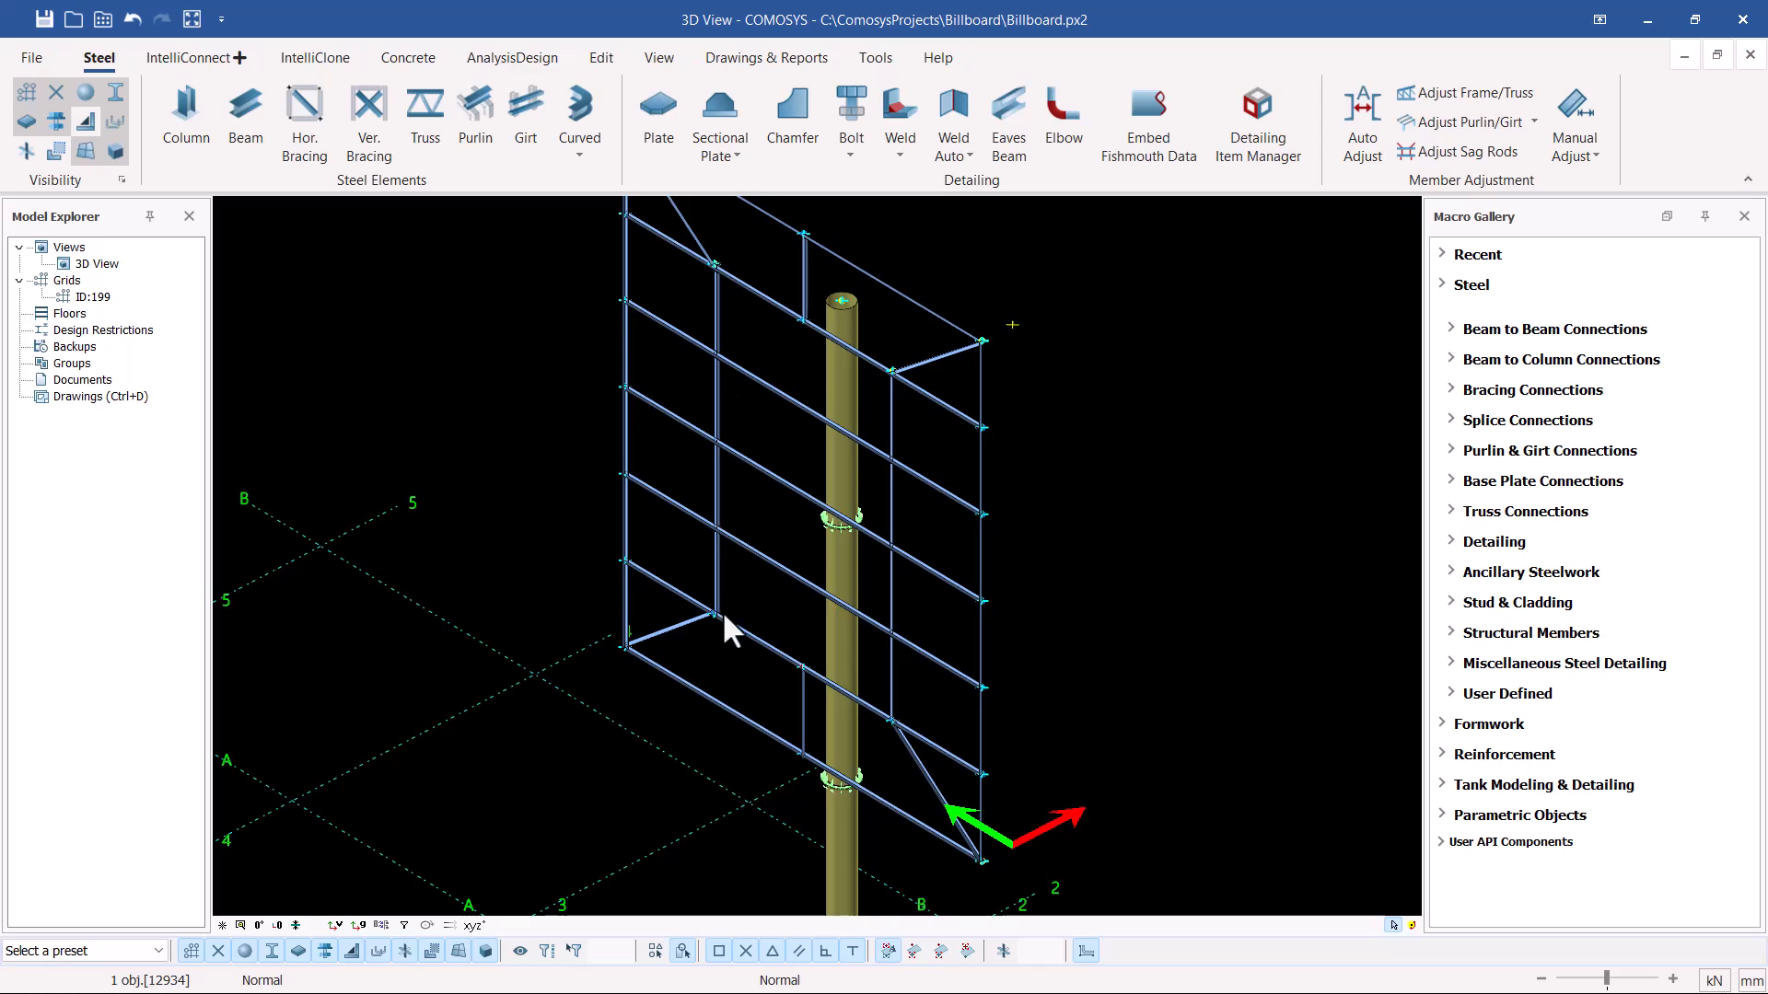
{"action": "scroll", "coordinate": [841, 584], "scroll_direction": "down", "scroll_amount": 3}
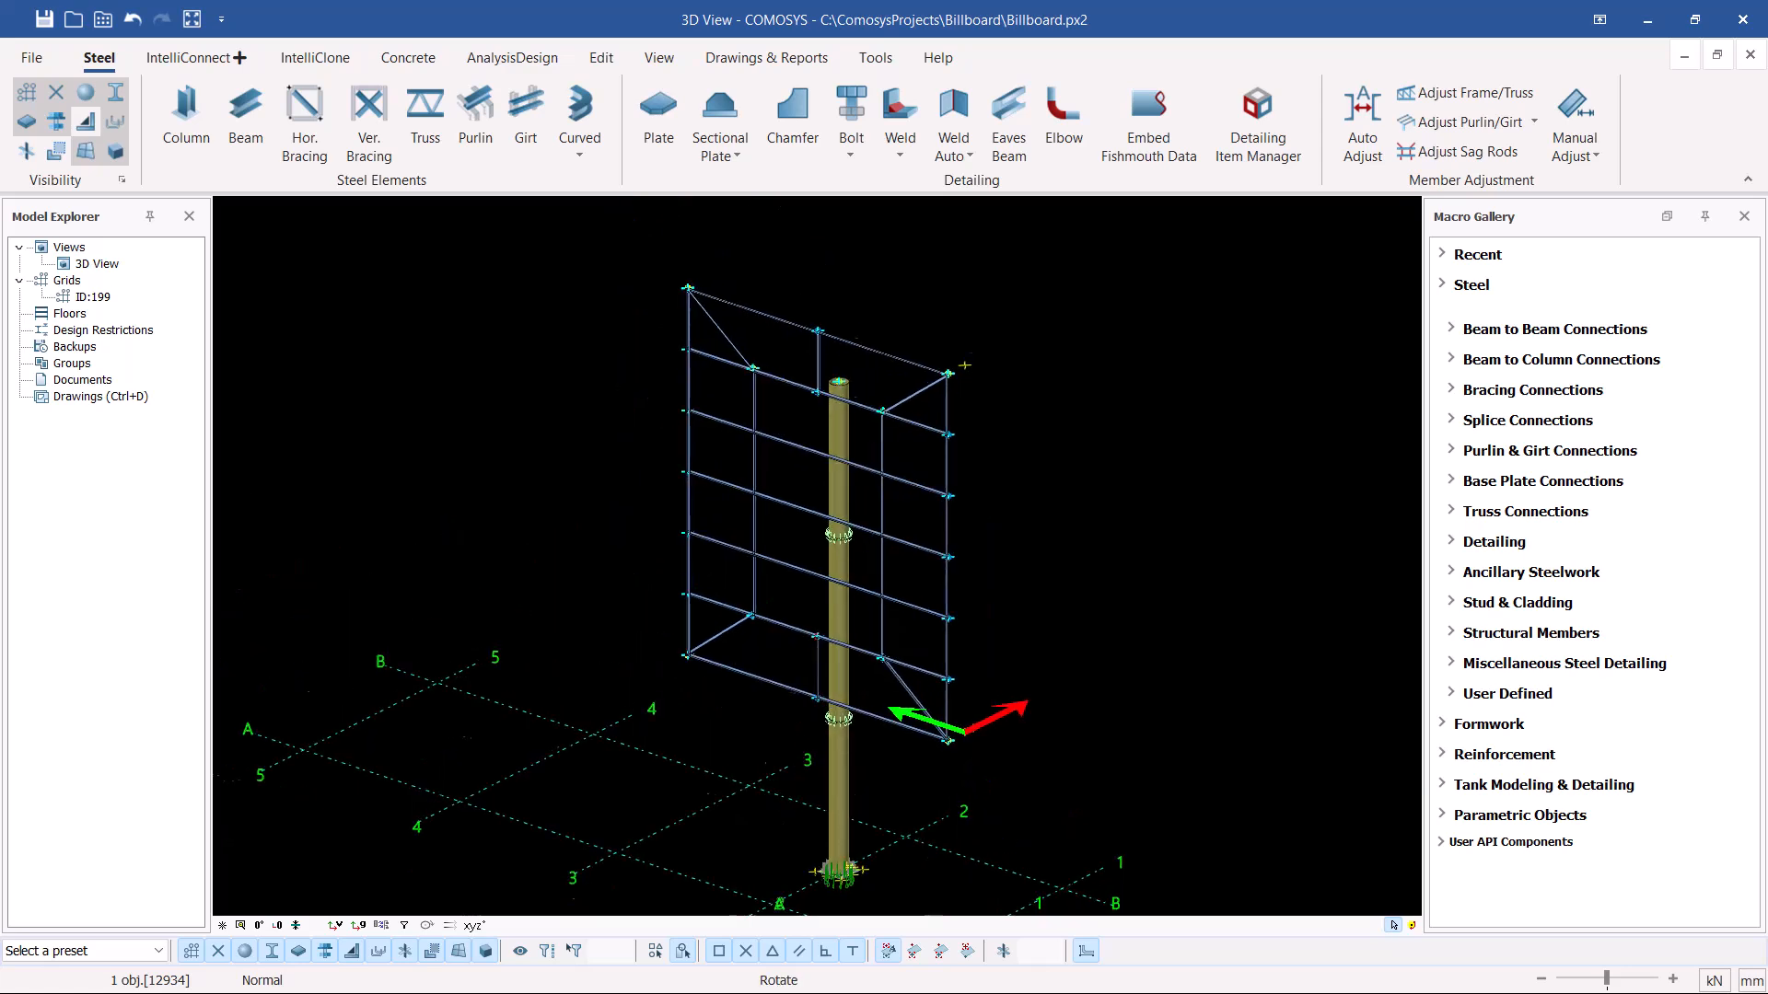